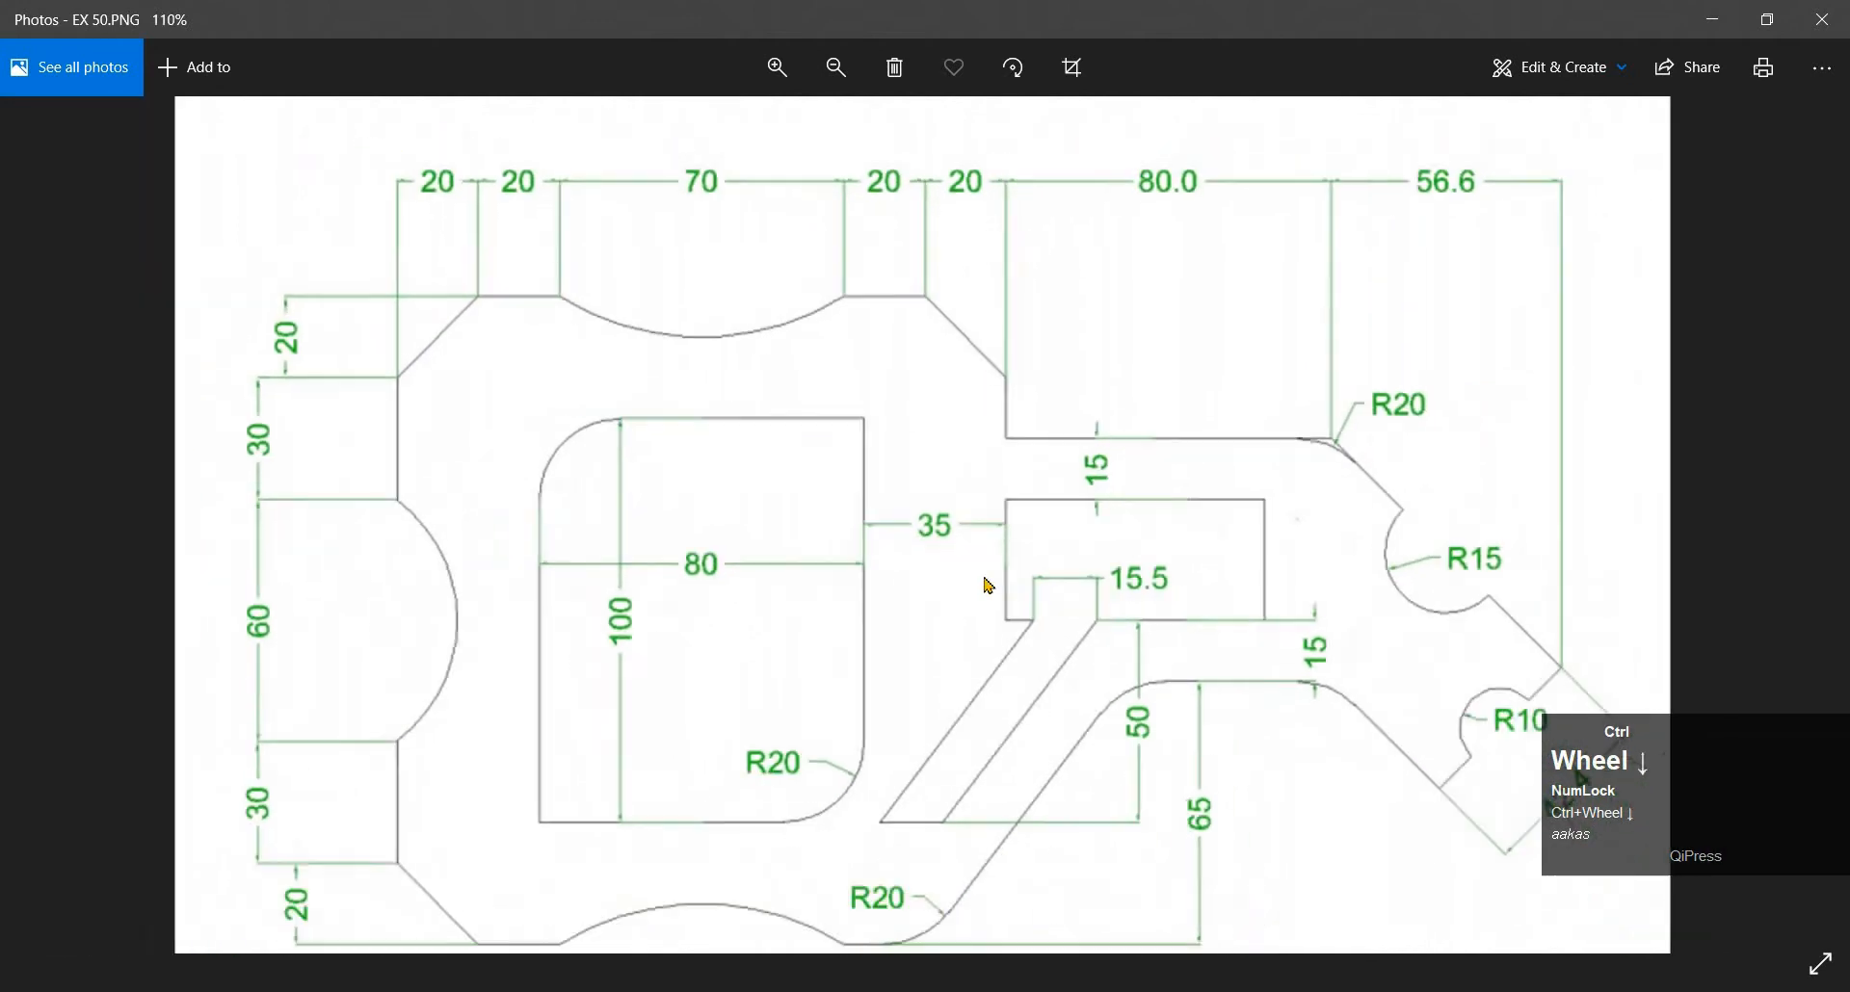
ctrl+scroll(757, 752, up, 1)
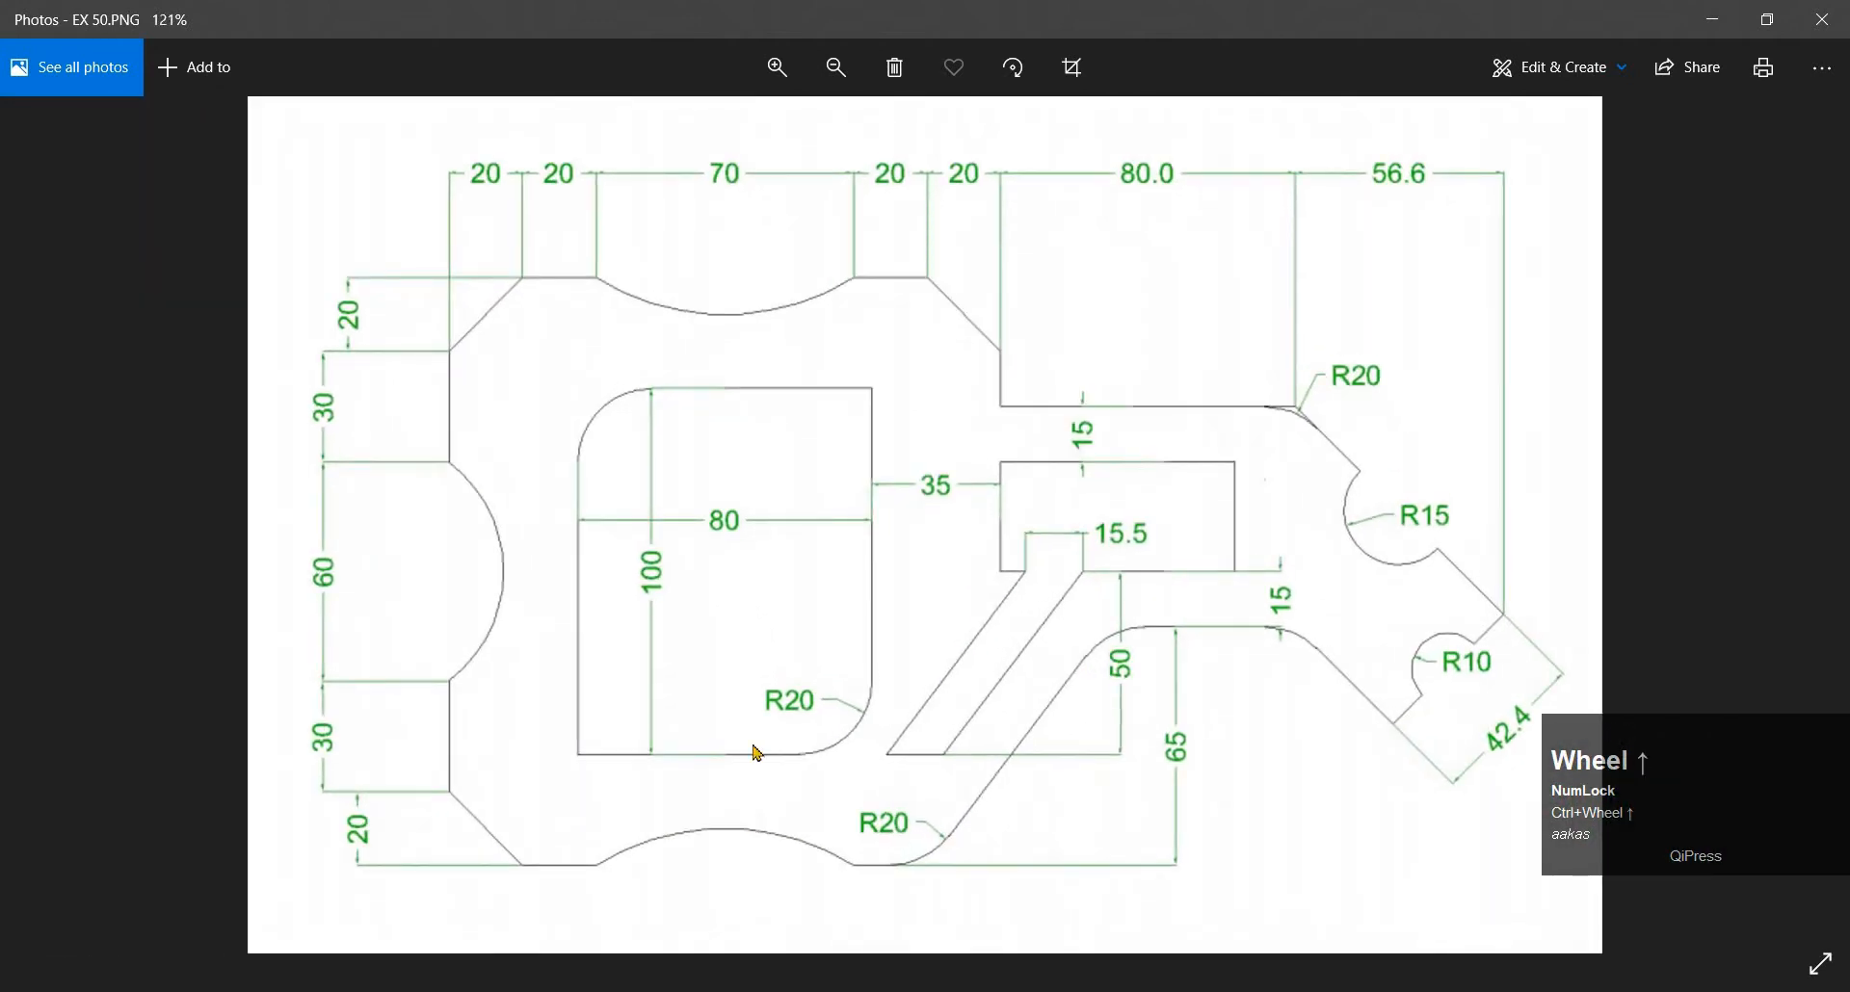
ctrl+scroll(768, 655, down, 1)
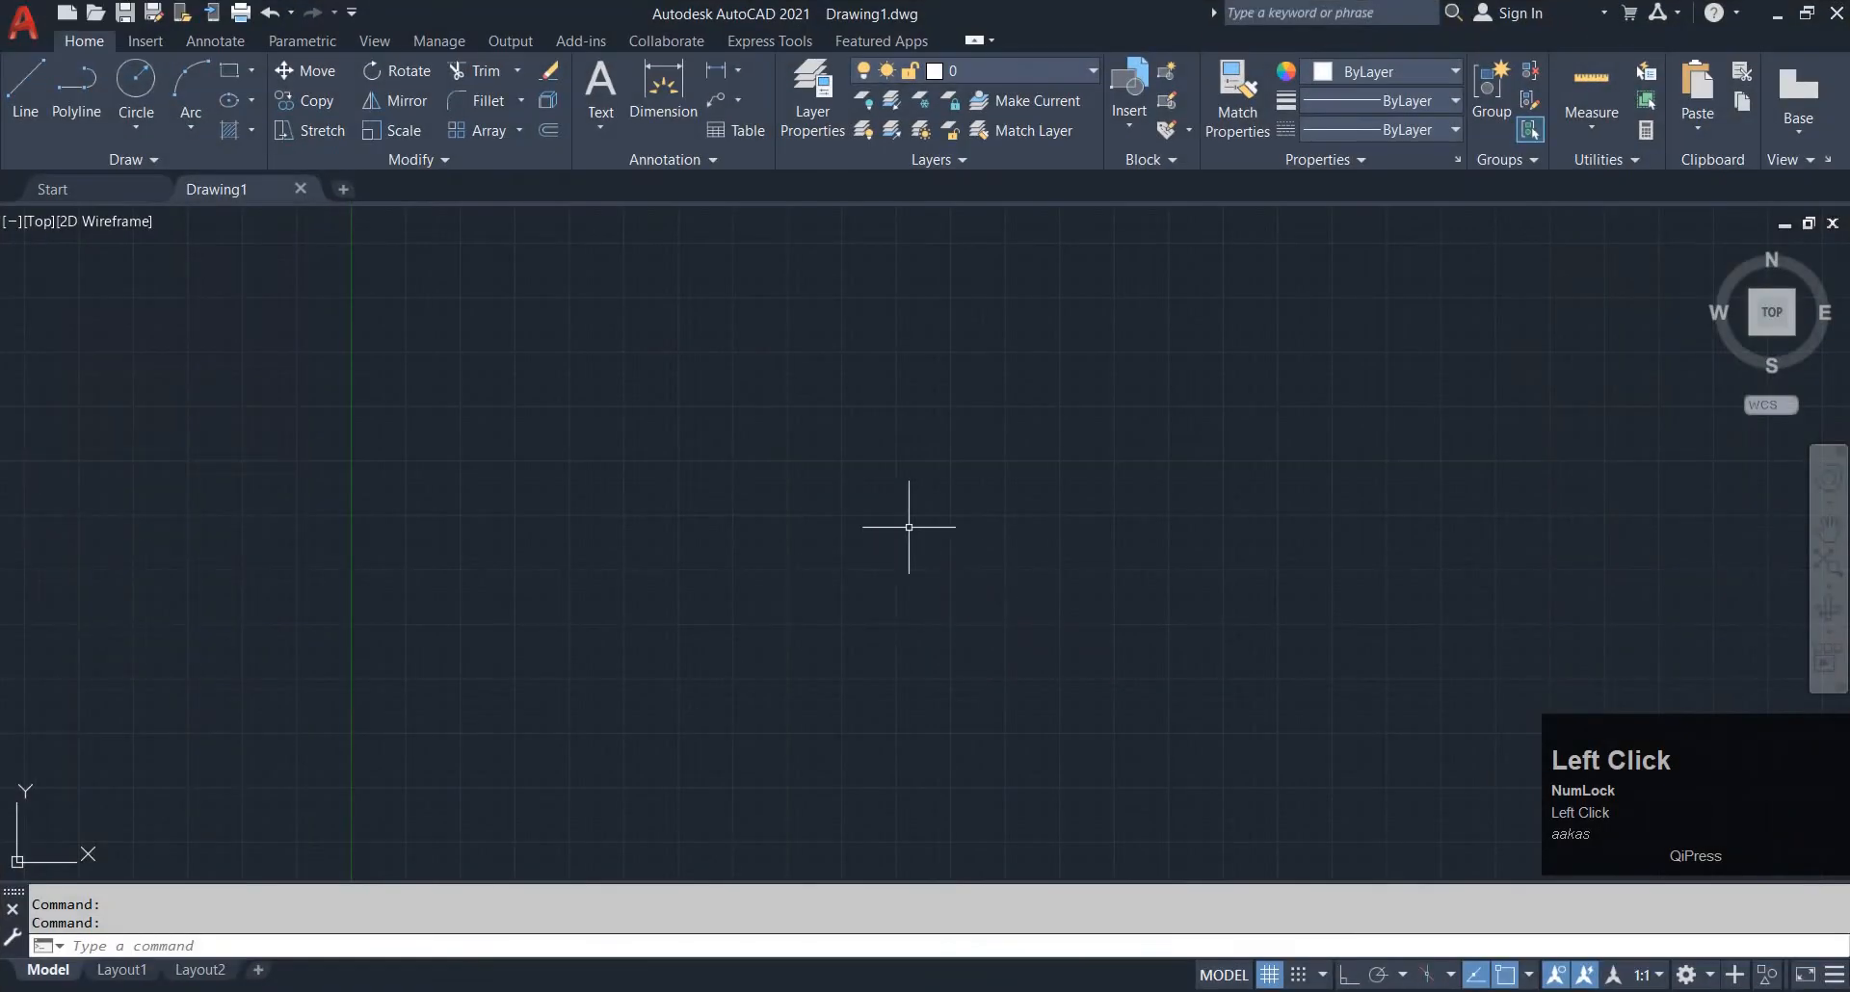
Turn on Ortho and draw a horizontal construction line 20 units long
middle_drag(909, 525, 797, 607)
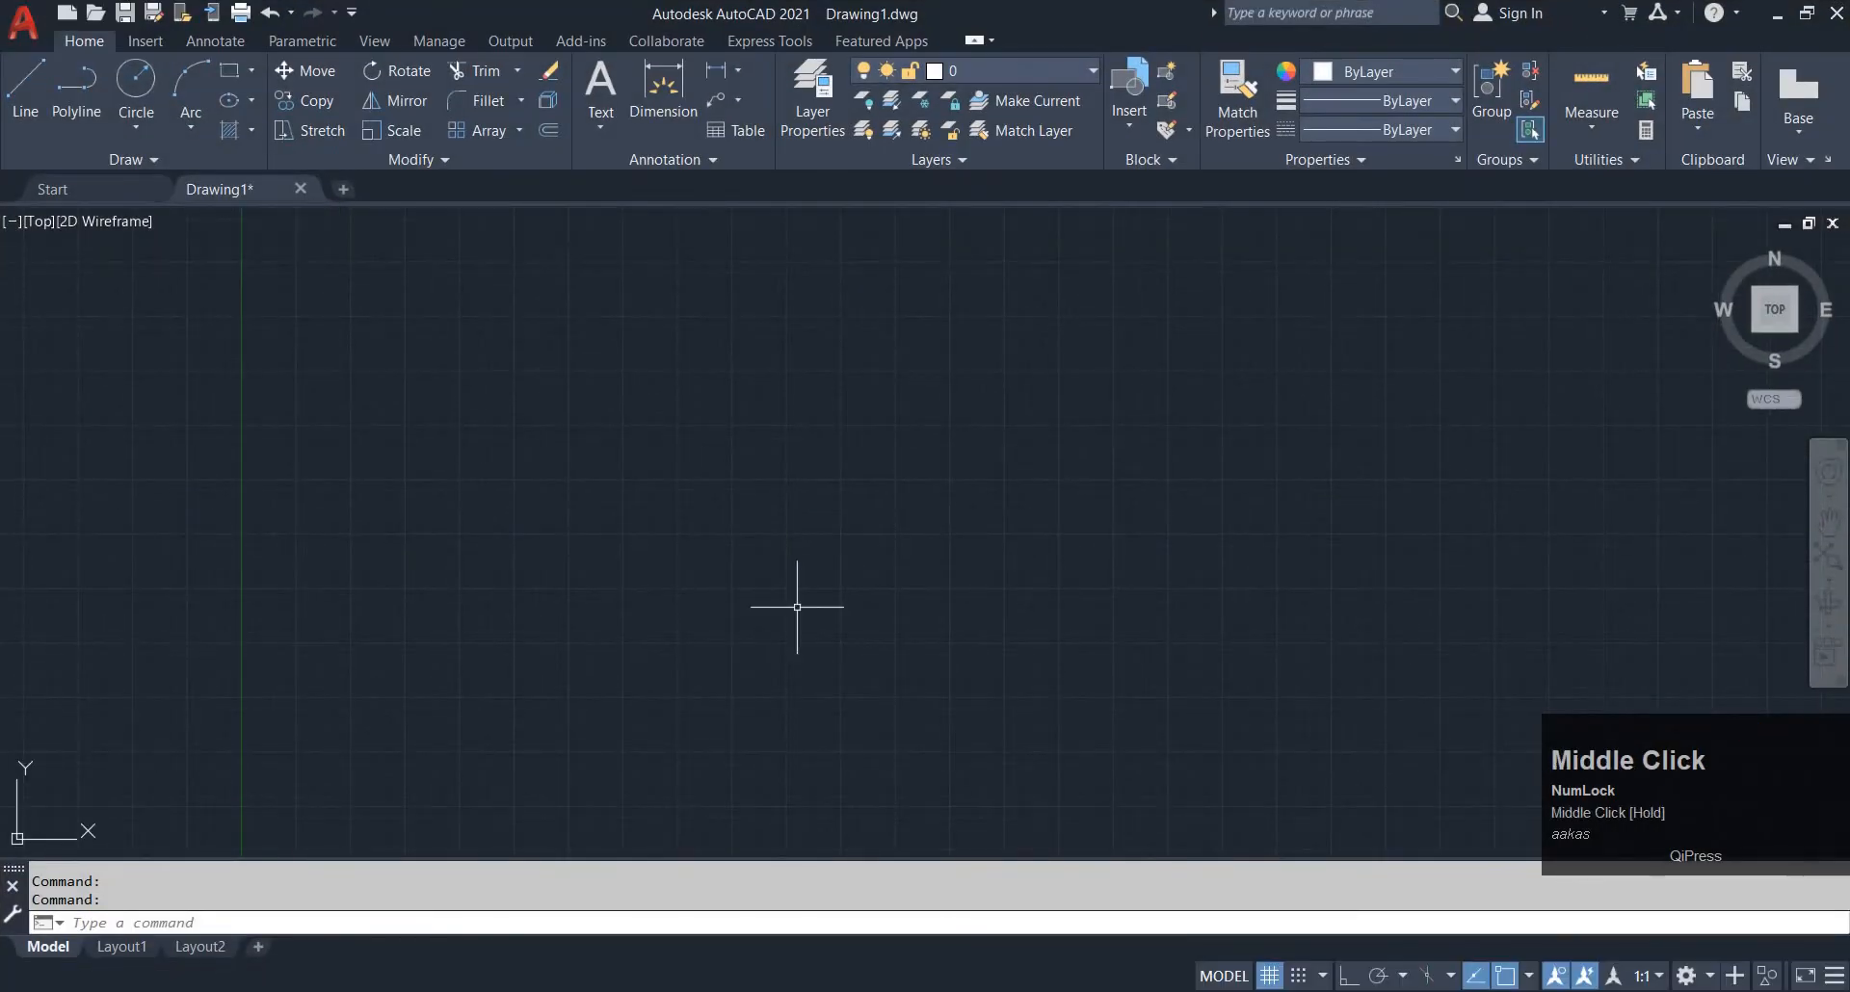
key(space)
click(499, 430)
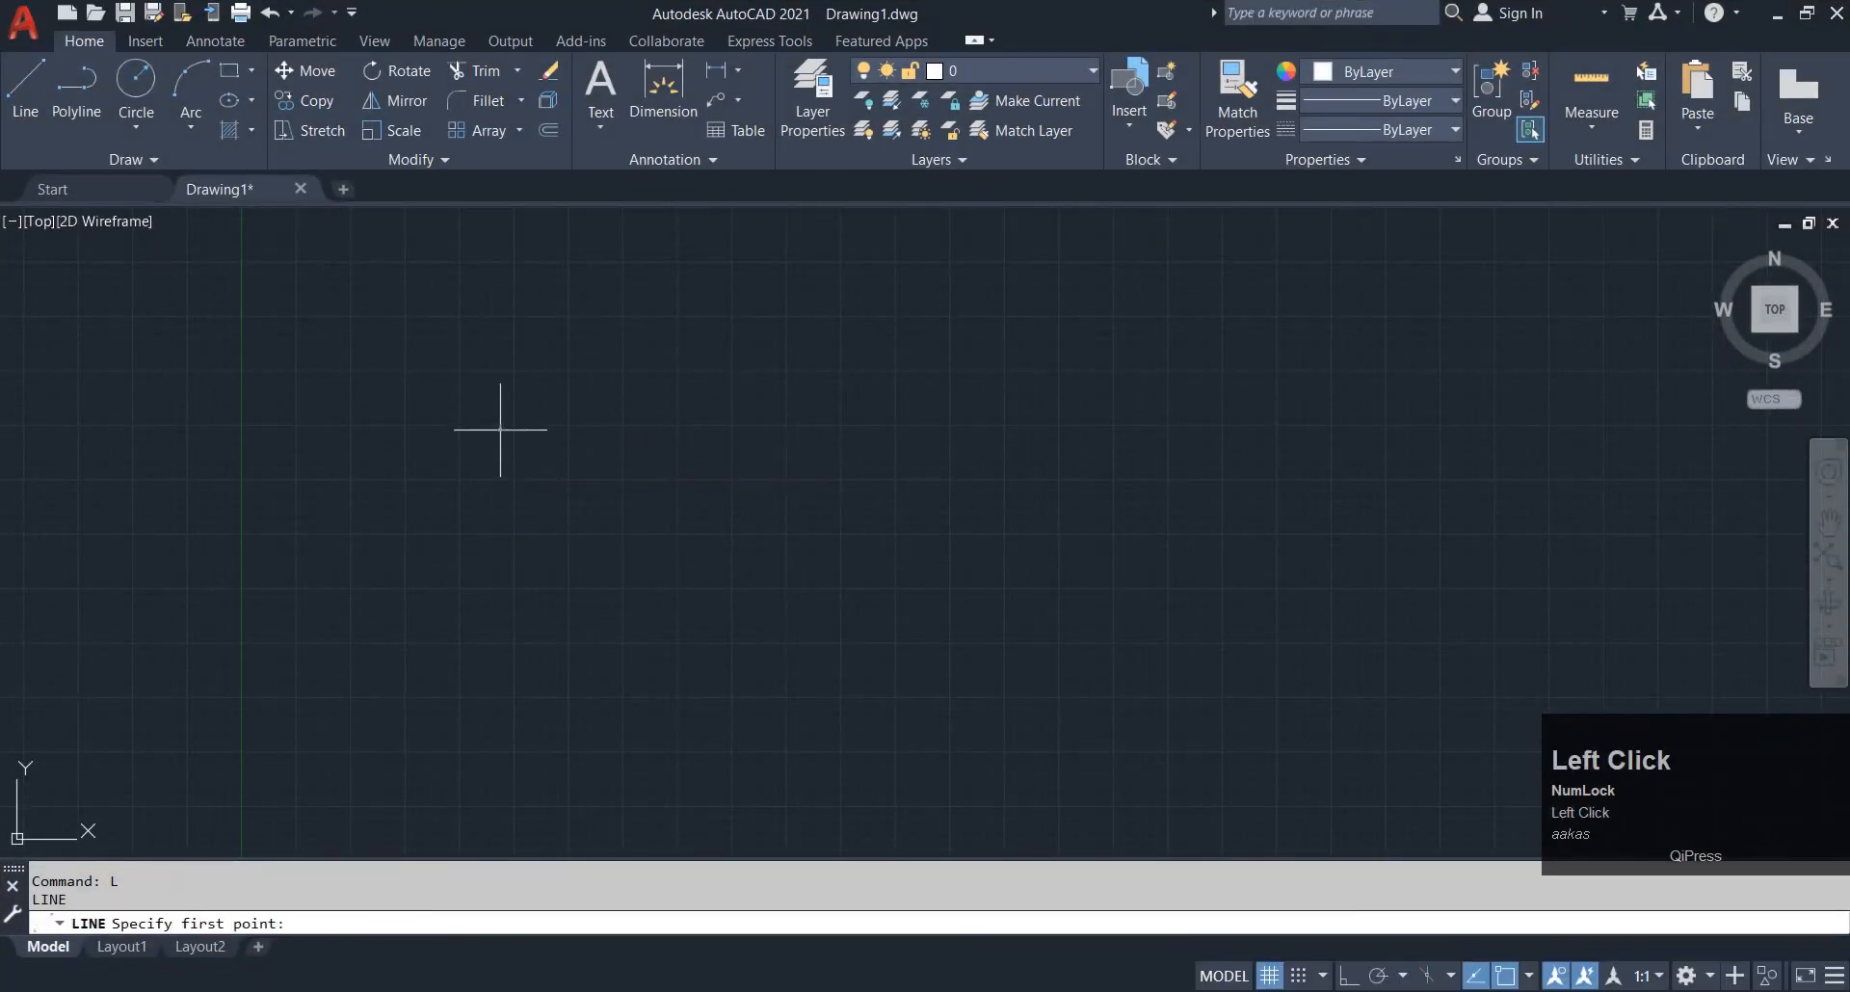
key(F8)
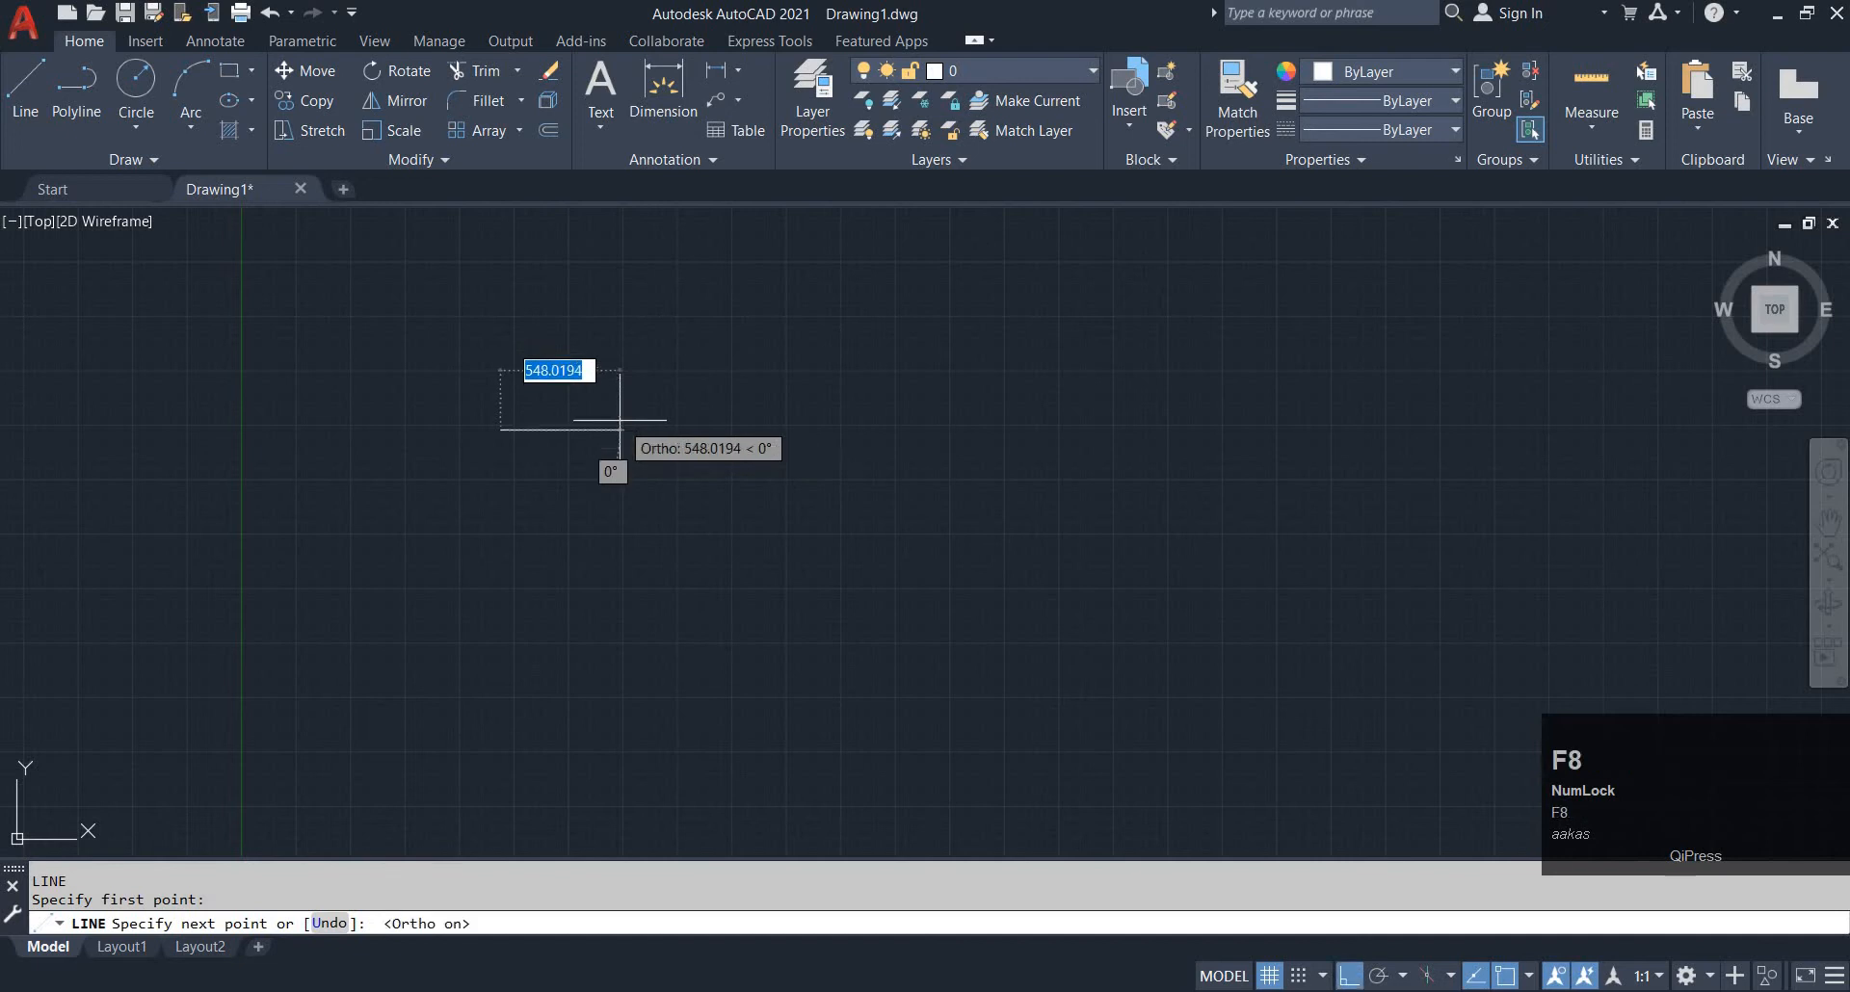
key(Escape)
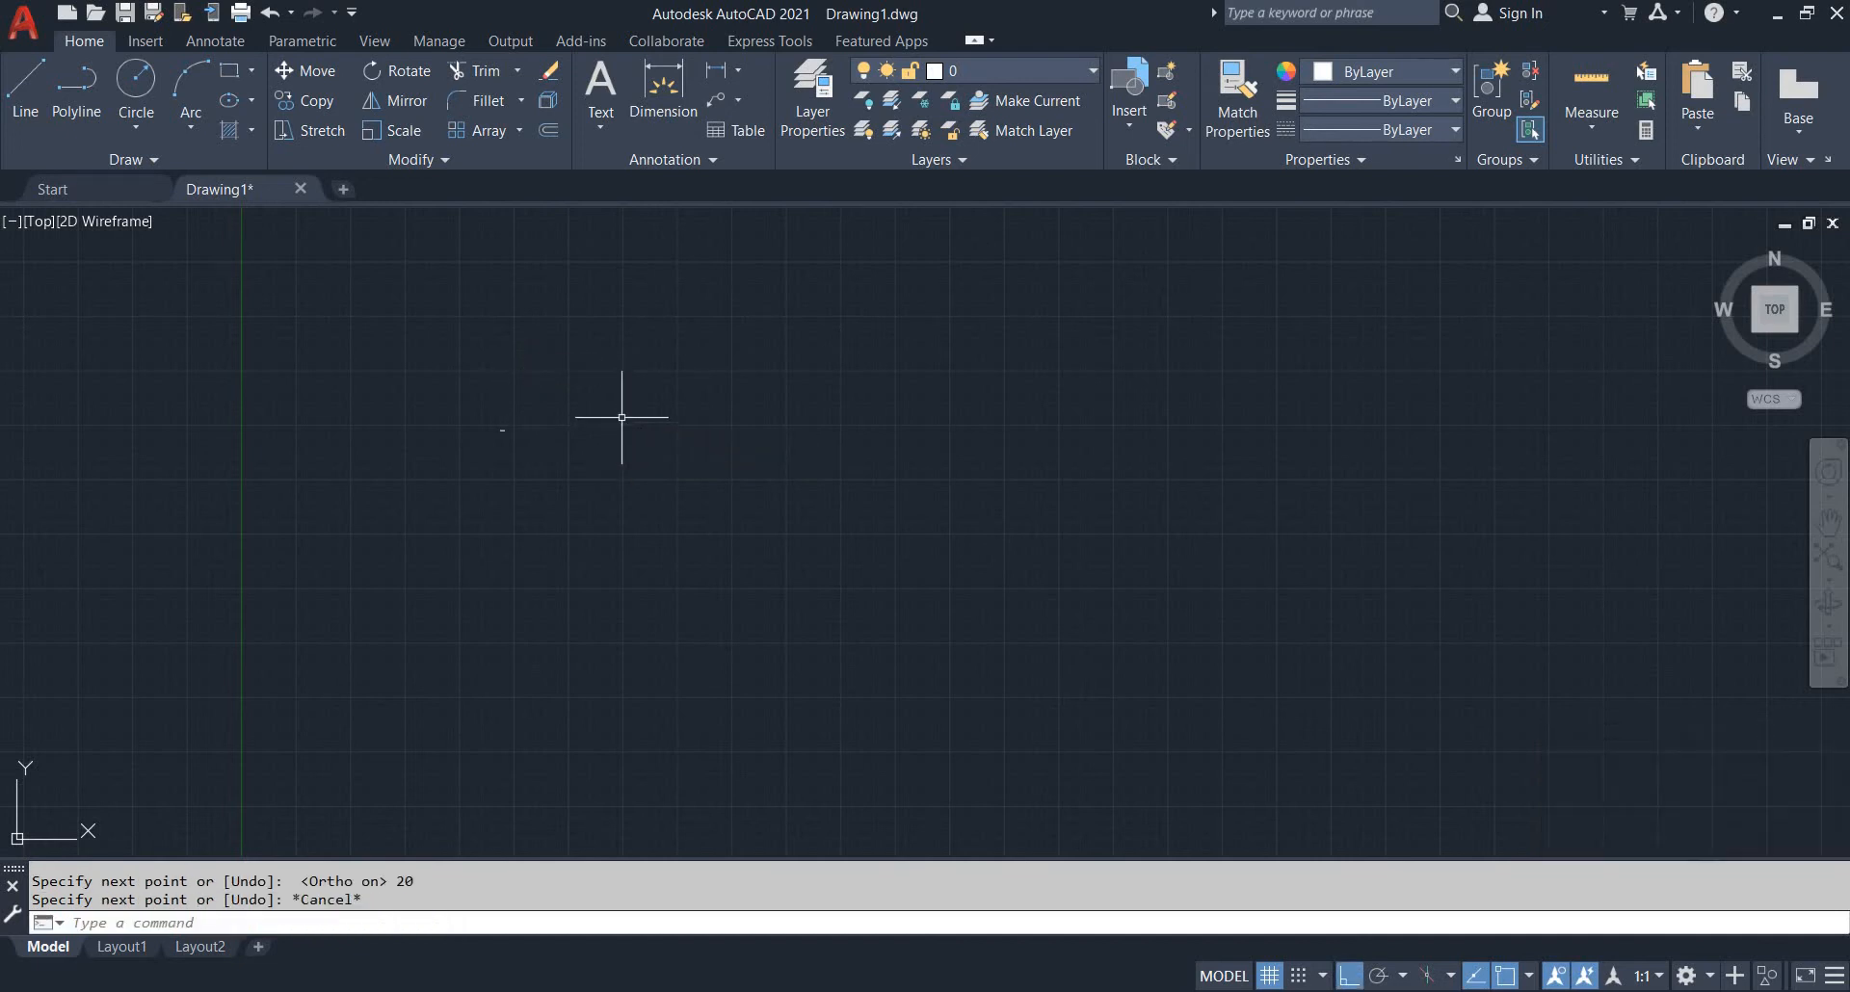
key(Escape)
Draw a vertical line 20 units downward from the left end of the horizontal line
text(z)
key(space)
text(e)
key(space)
scroll(489, 552, down, 4)
middle_drag(488, 552, 558, 474)
key(Escape)
text(l)
key(space)
click(484, 471)
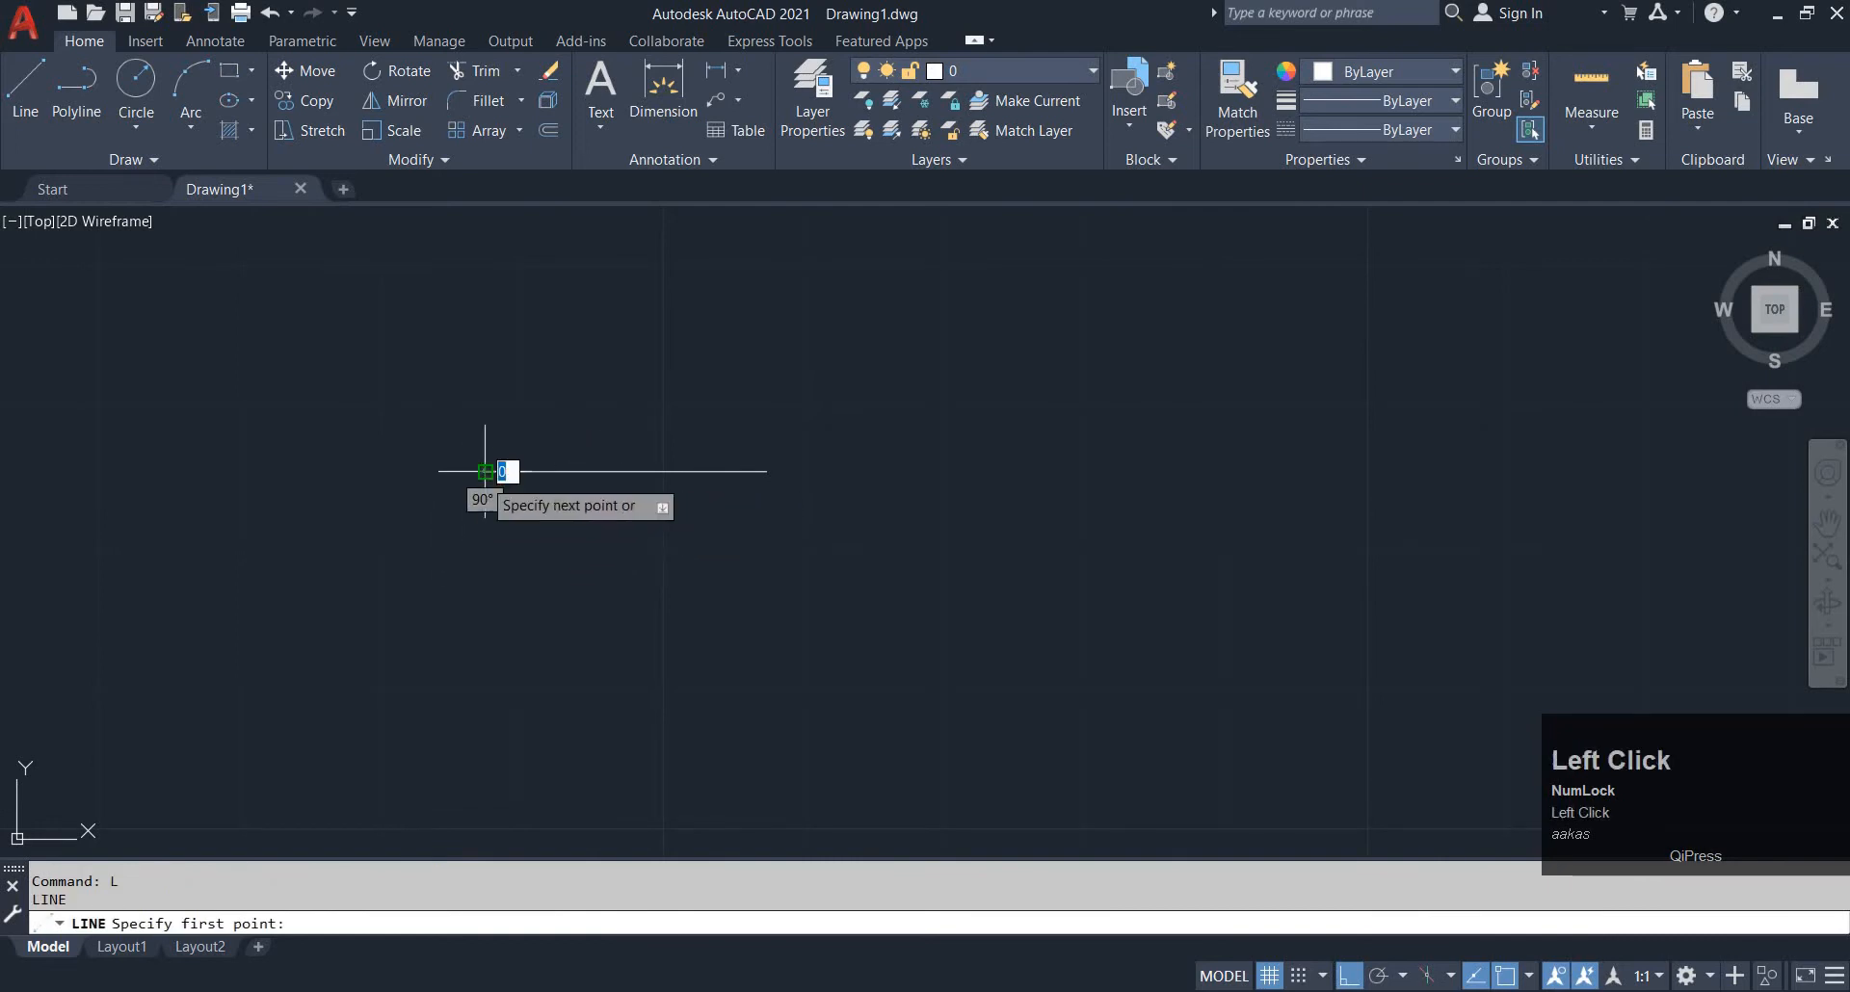
text(20)
key(space)
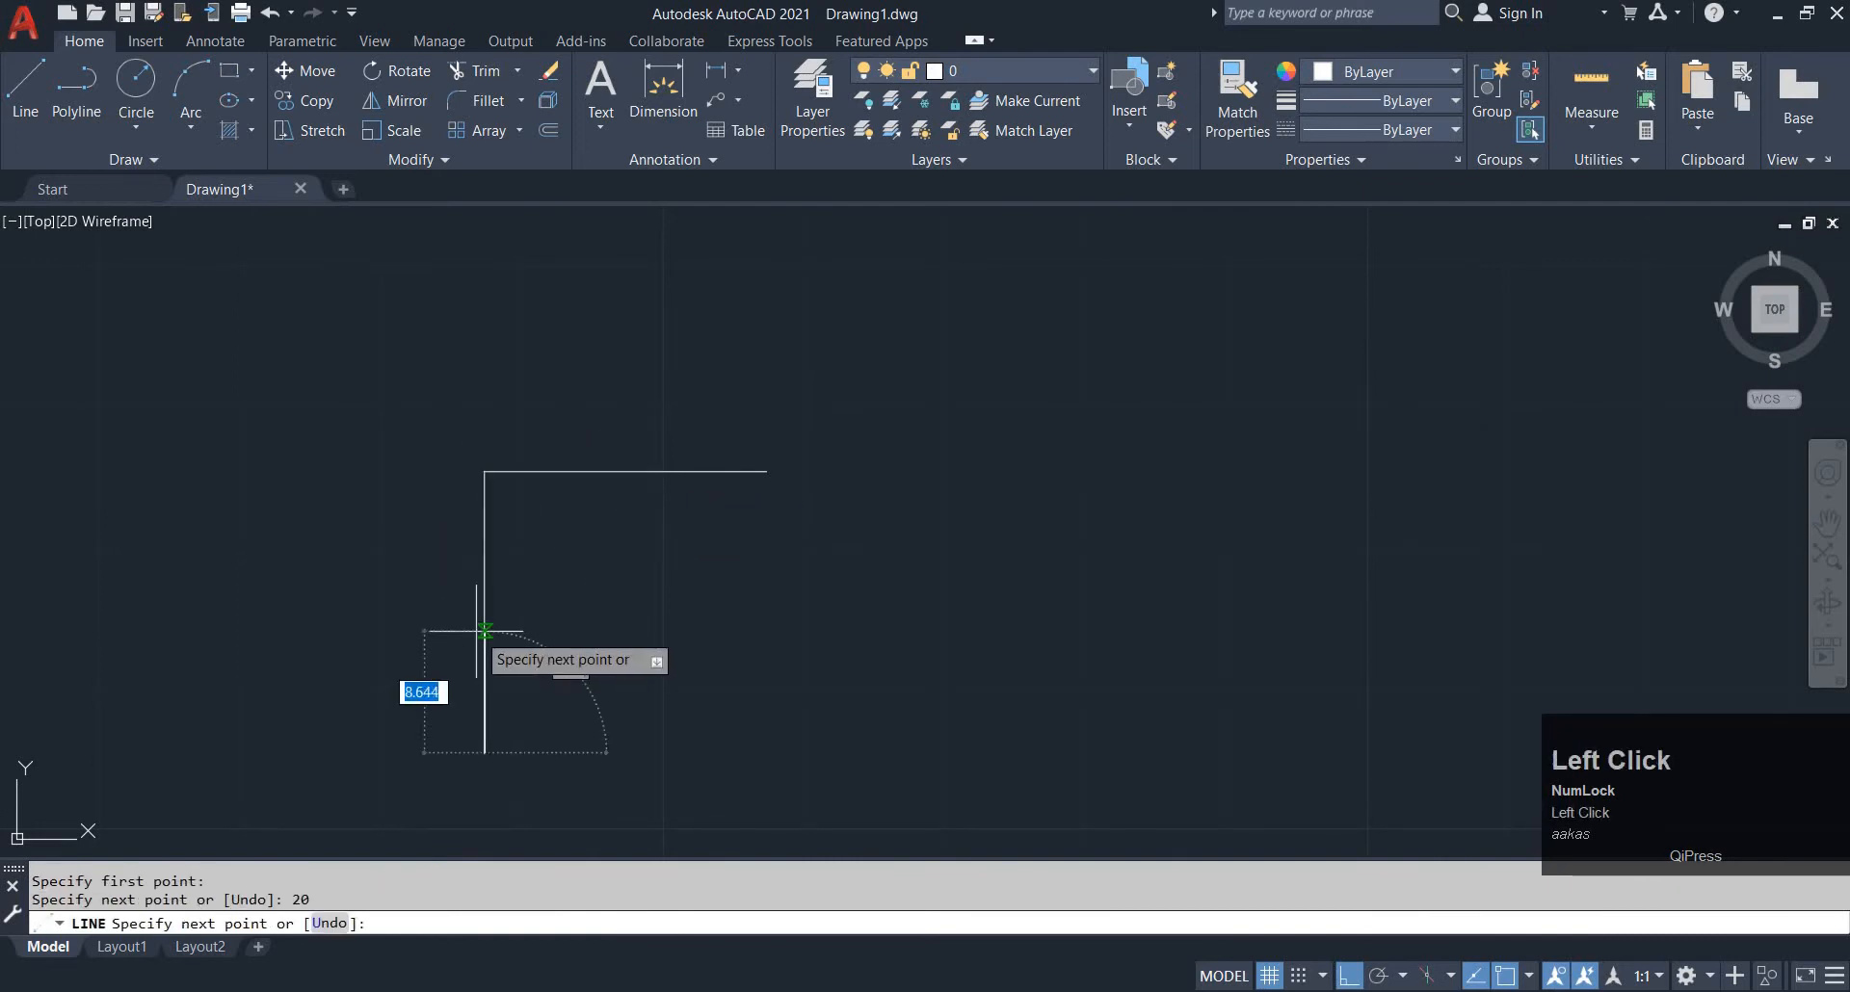
key(Escape)
key(Escape)
Draw a diagonal line joining the bottom of the vertical line to the right end of the horizontal line
text(l)
key(space)
click(485, 753)
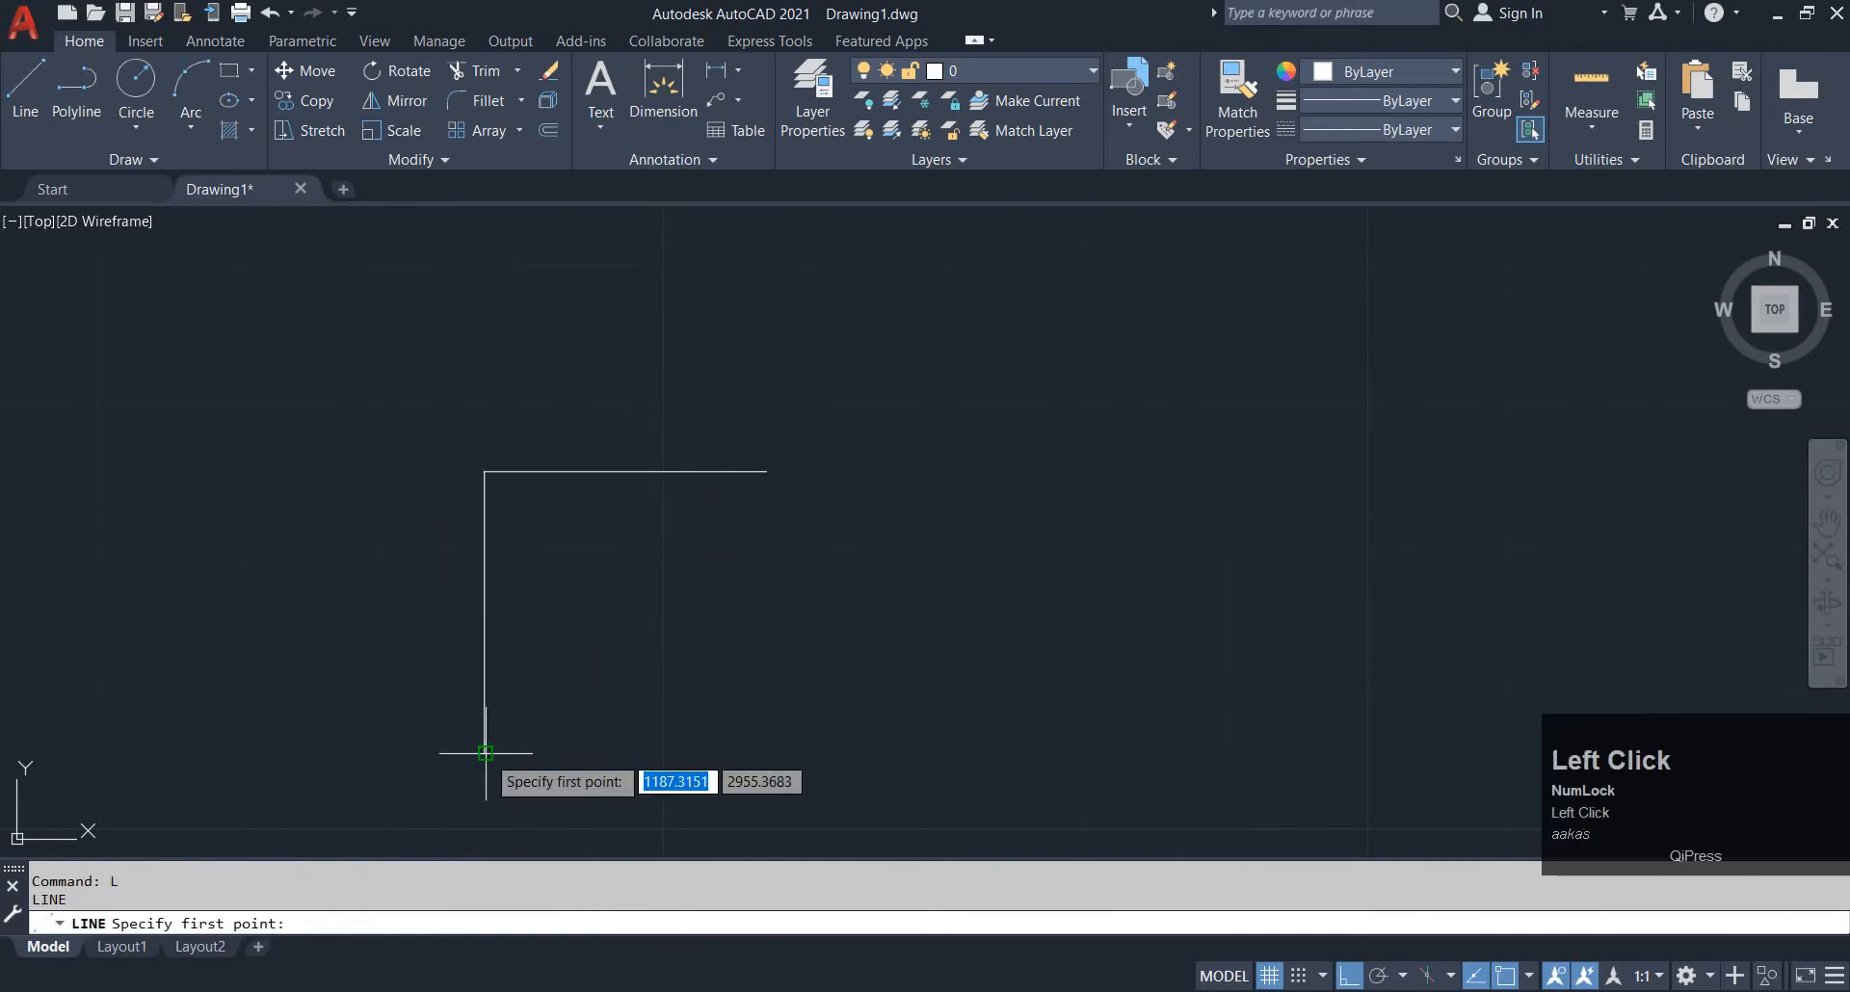
click(766, 471)
key(Escape)
Draw a vertical line 30 units downward from the lower end of the diagonal, checking the length against the reference image
scroll(730, 502, down, 5)
key(alt+Tab)
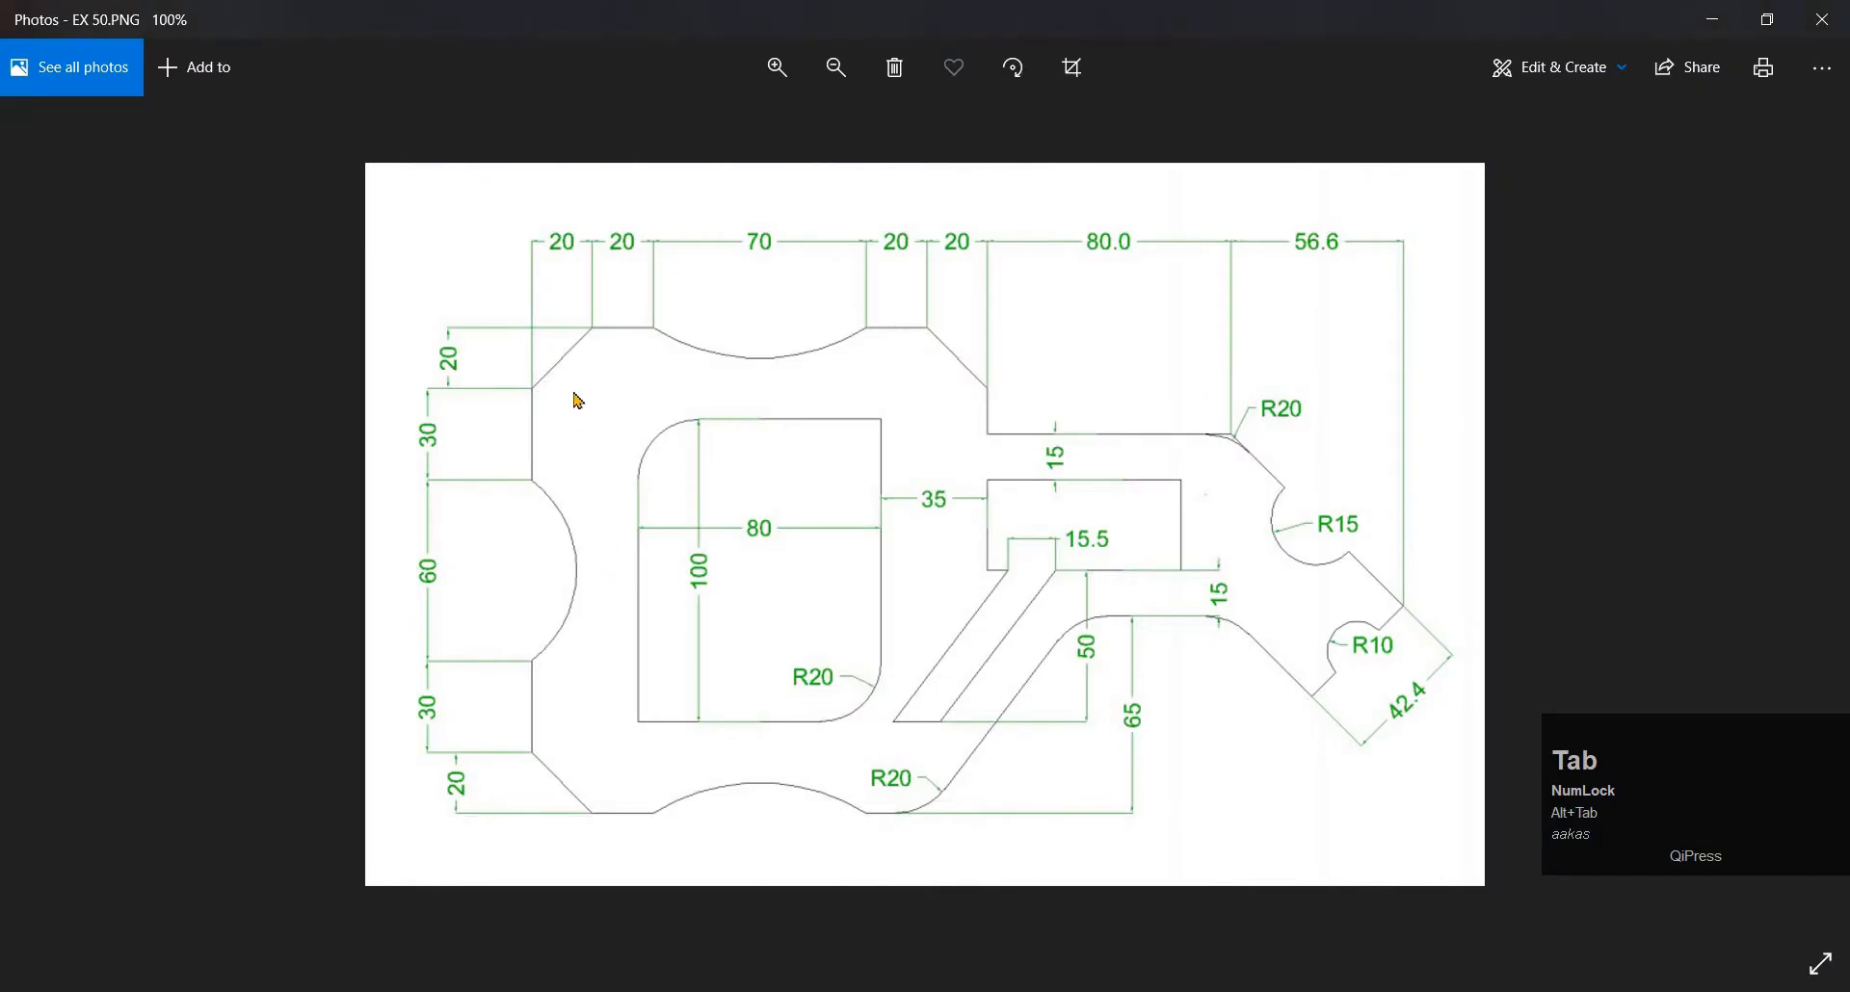
key(alt+Tab)
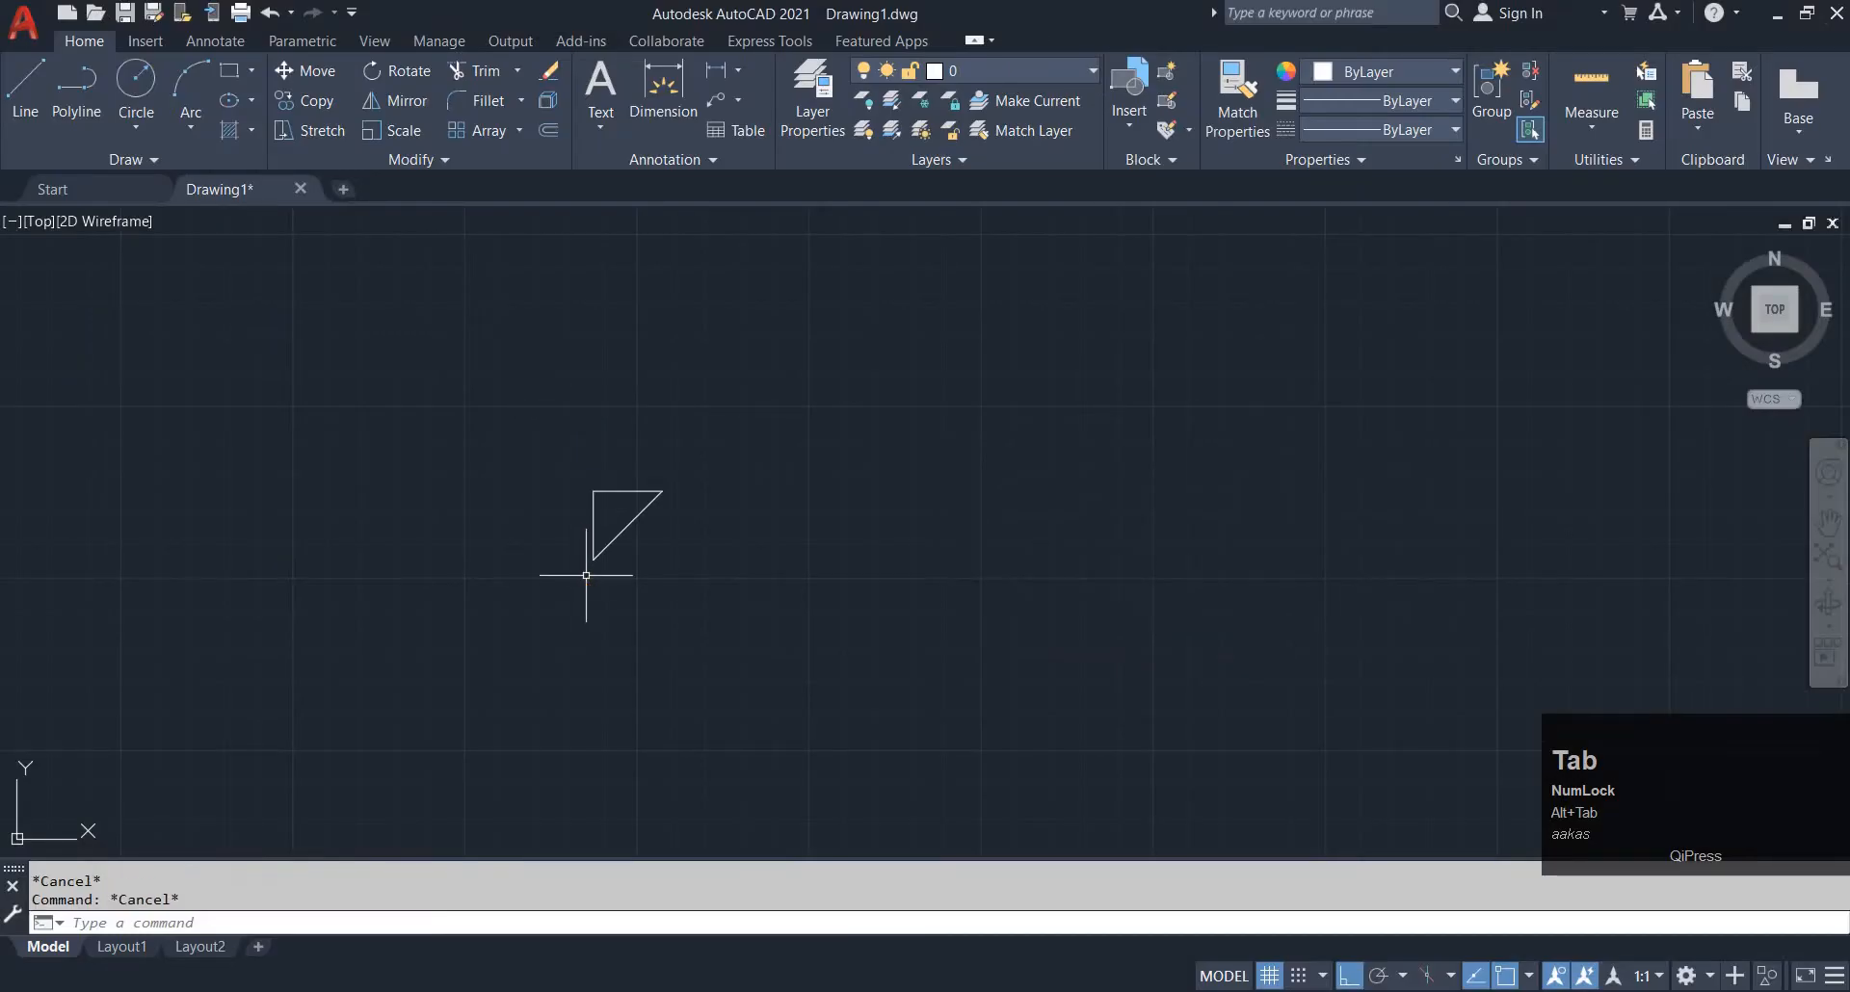
key(space)
click(594, 559)
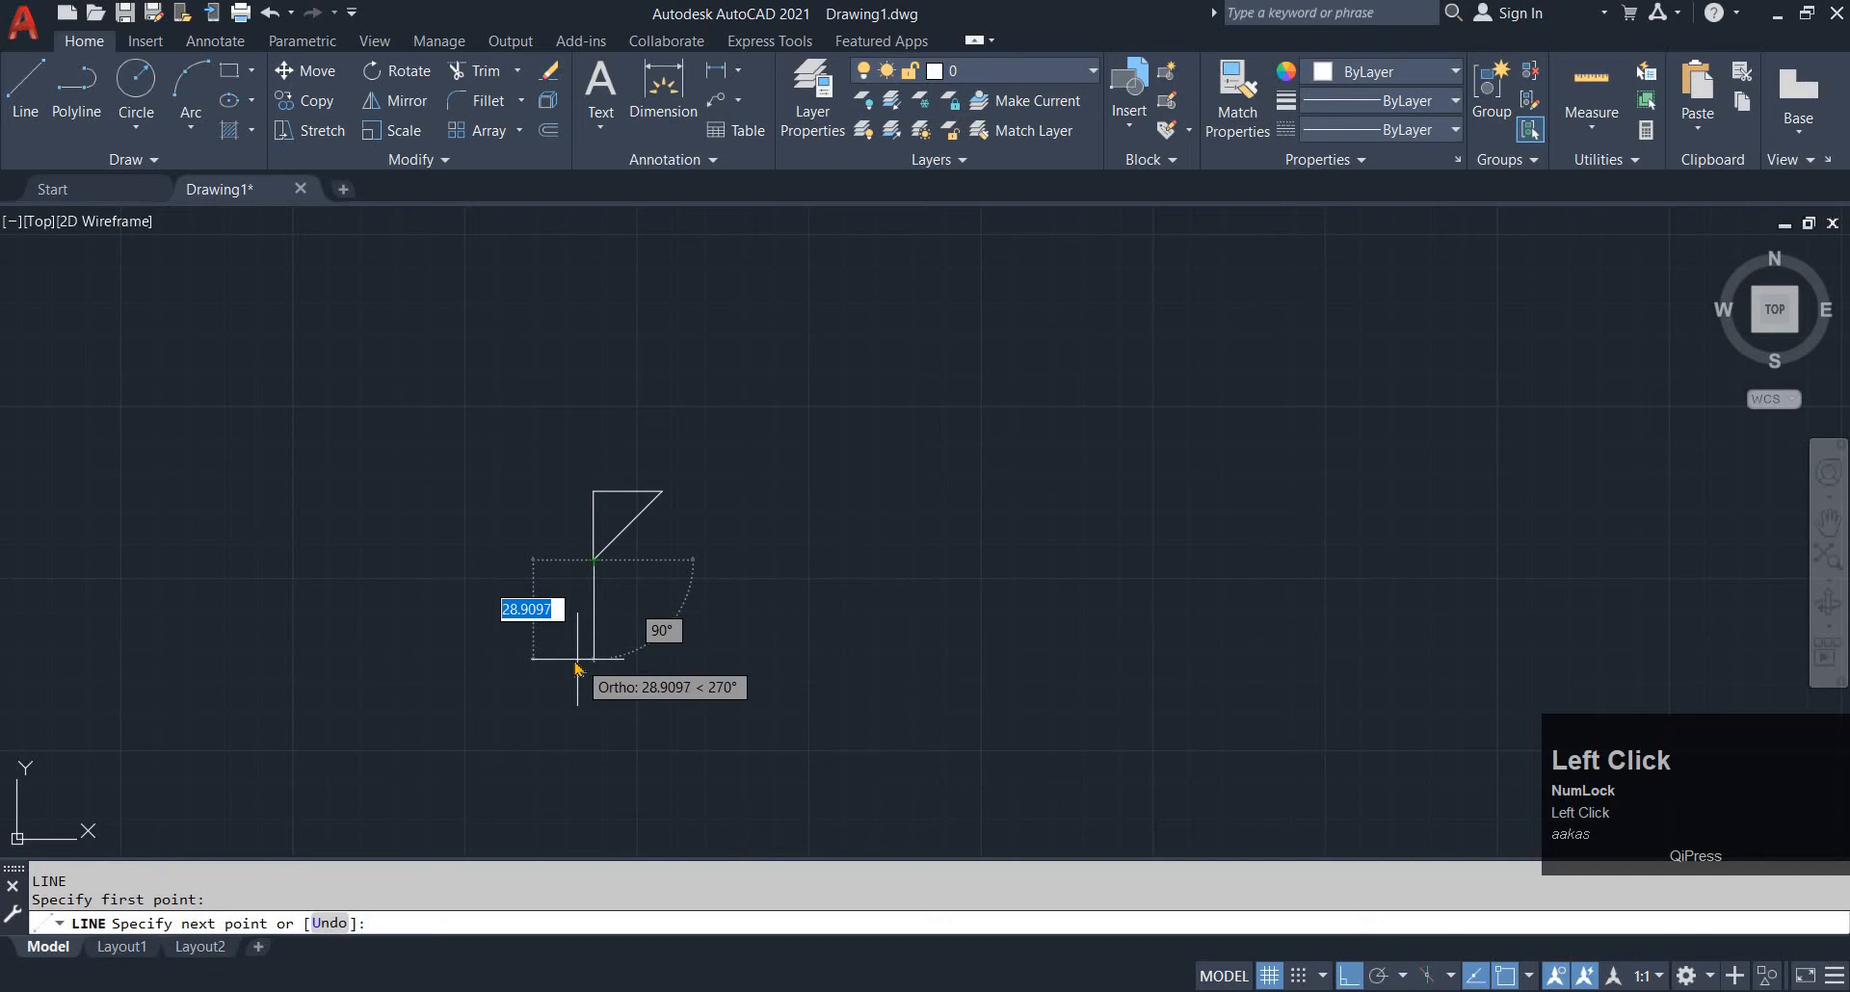
text(30)
key(Return)
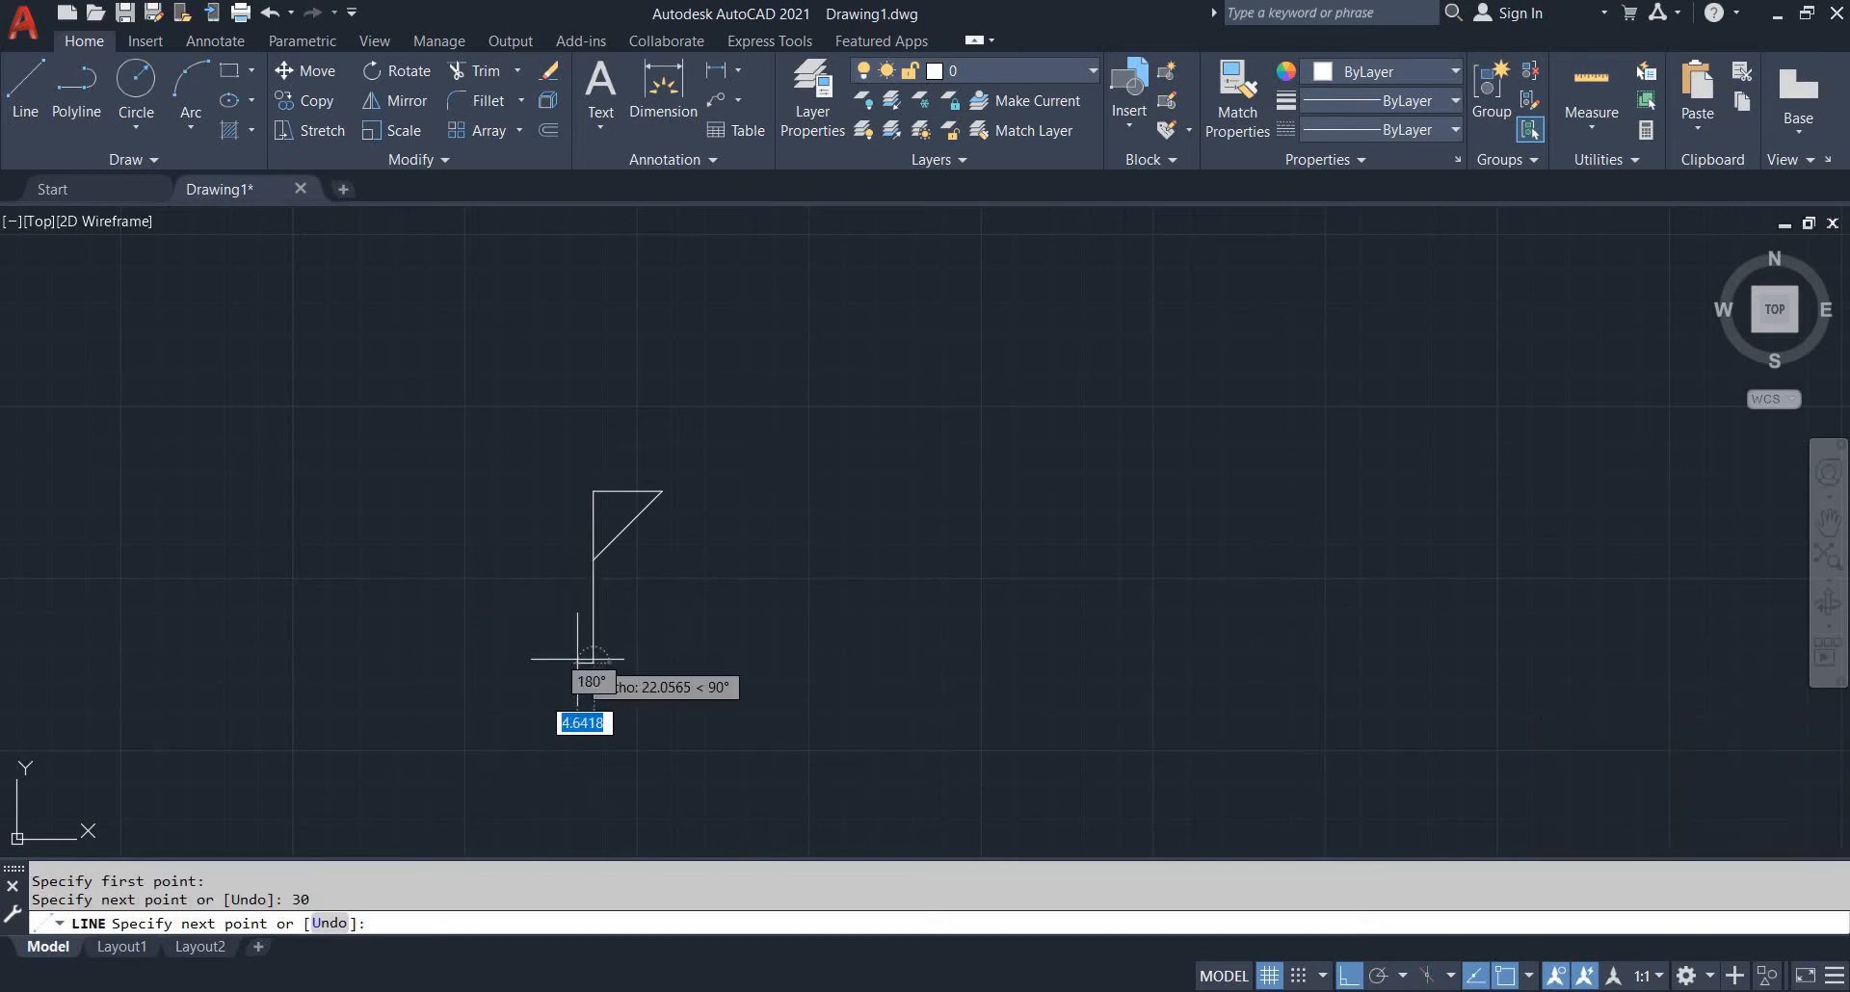
scroll(605, 571, up, 4)
key(Escape)
Erase the two 20-unit construction lines that meet at the square corner, keeping the diagonal
click(595, 446)
click(547, 397)
text(E)
key(space)
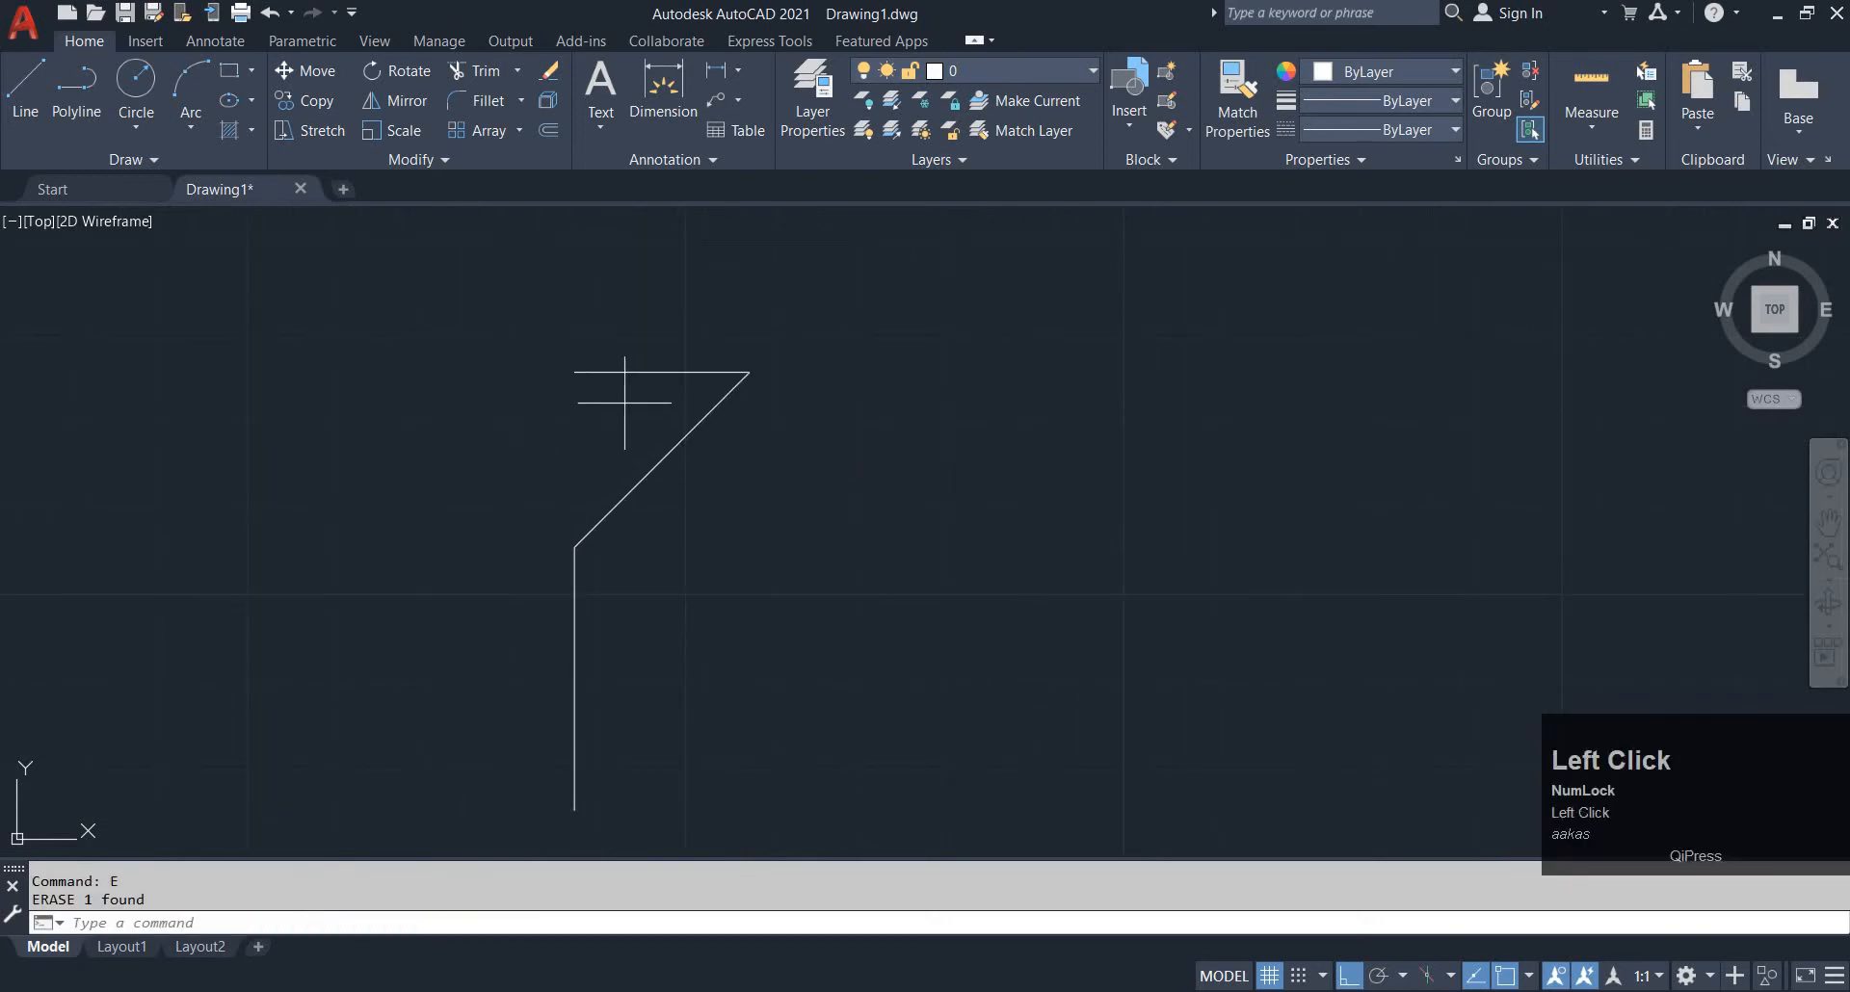
Draw a vertical line 60 units downward from the lower end of the 30-unit line, after checking the reference image
key(alt+Tab)
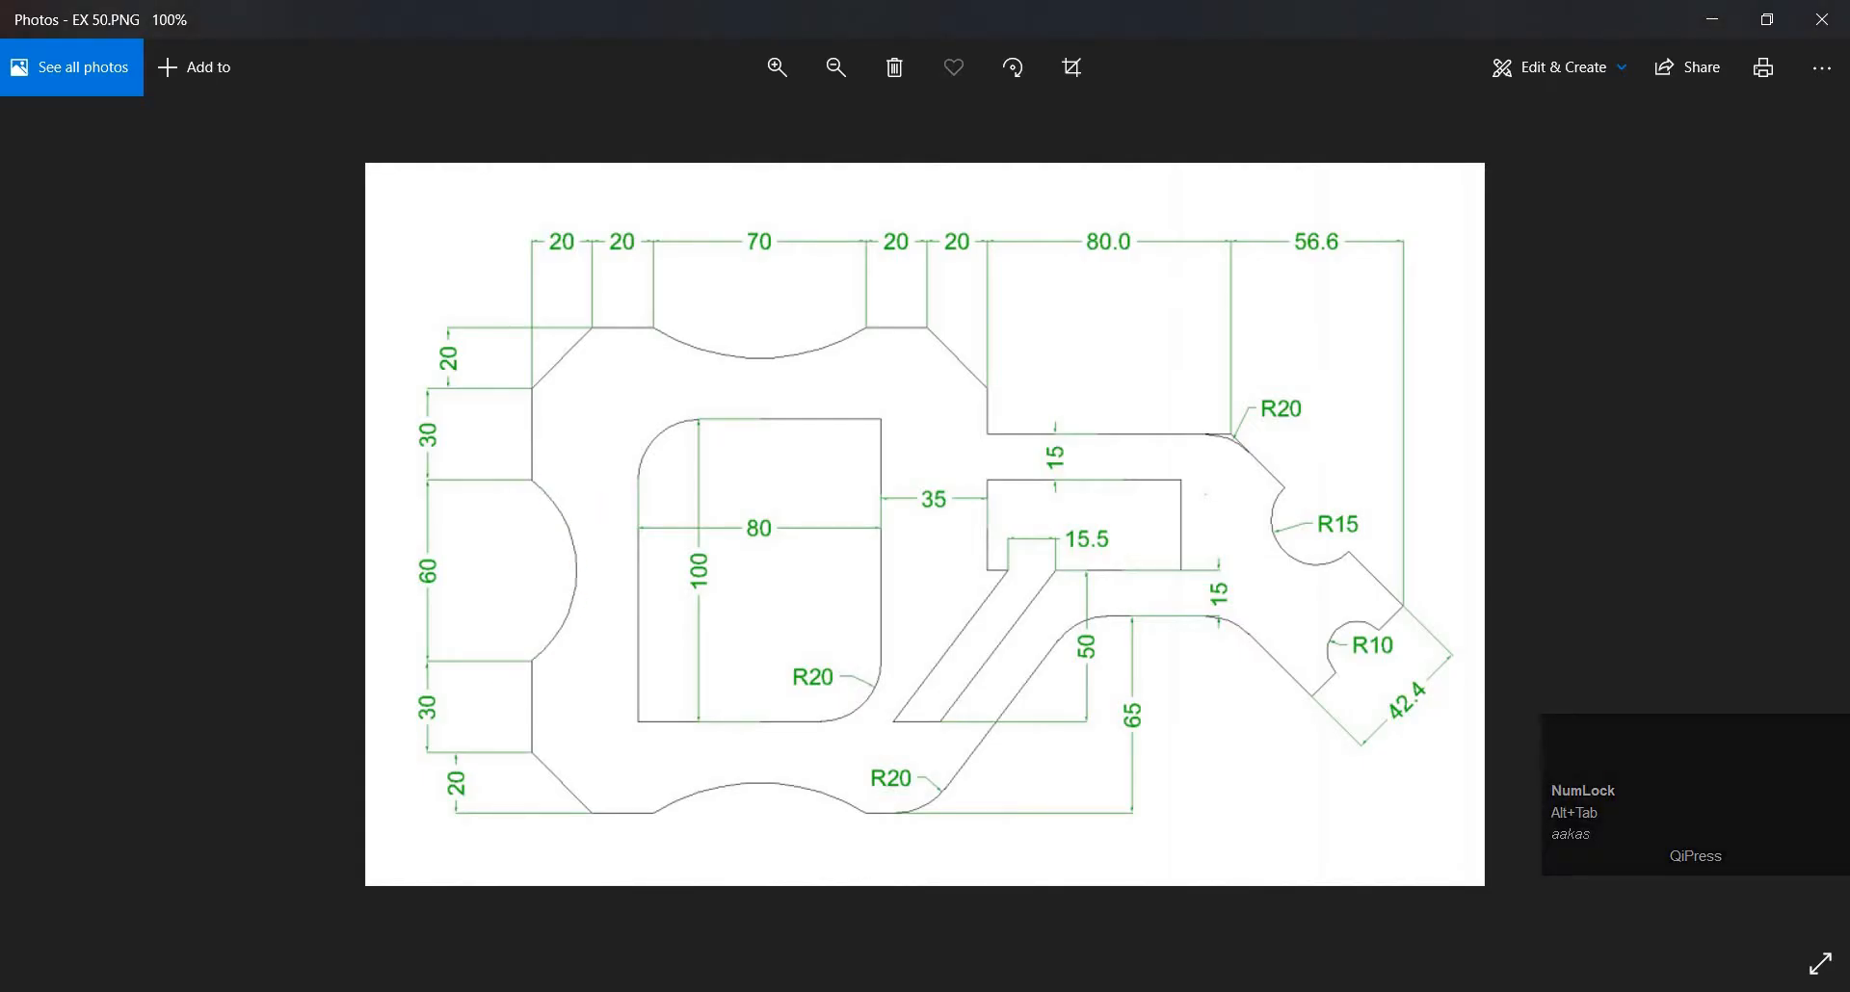
key(alt+Tab)
scroll(628, 463, down, 2)
text(L)
key(space)
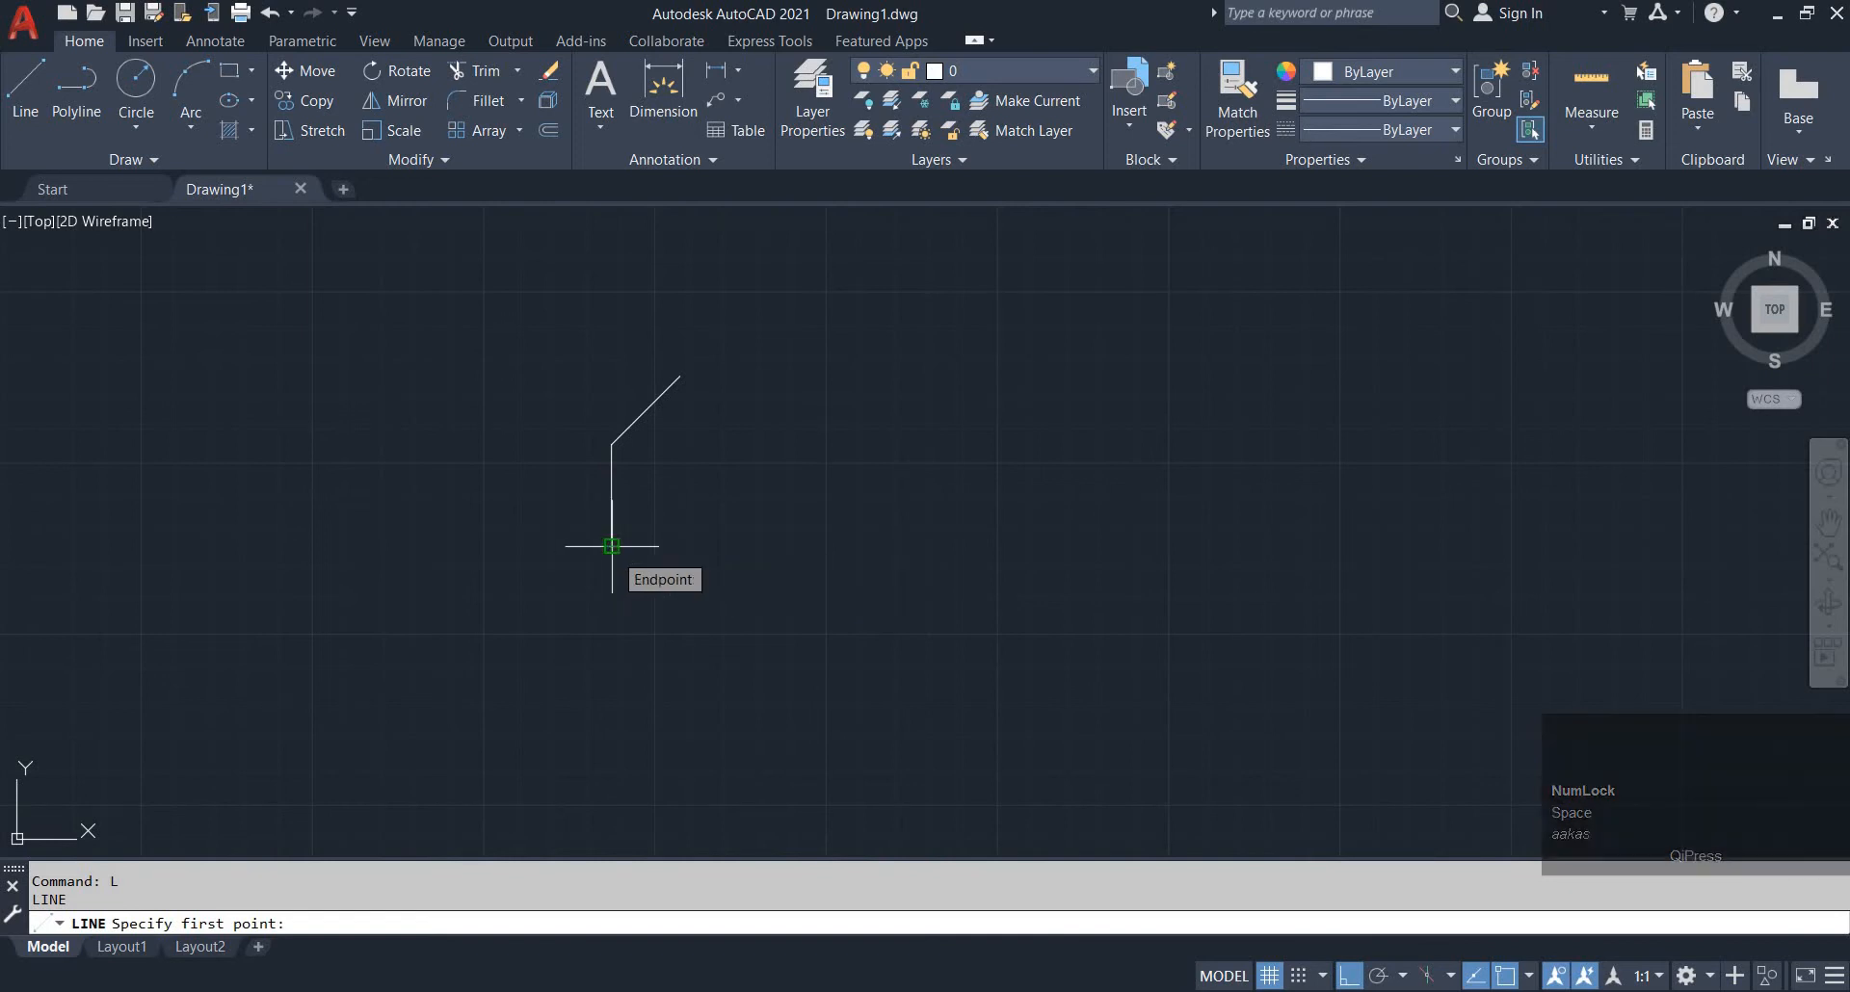
click(612, 546)
text(60)
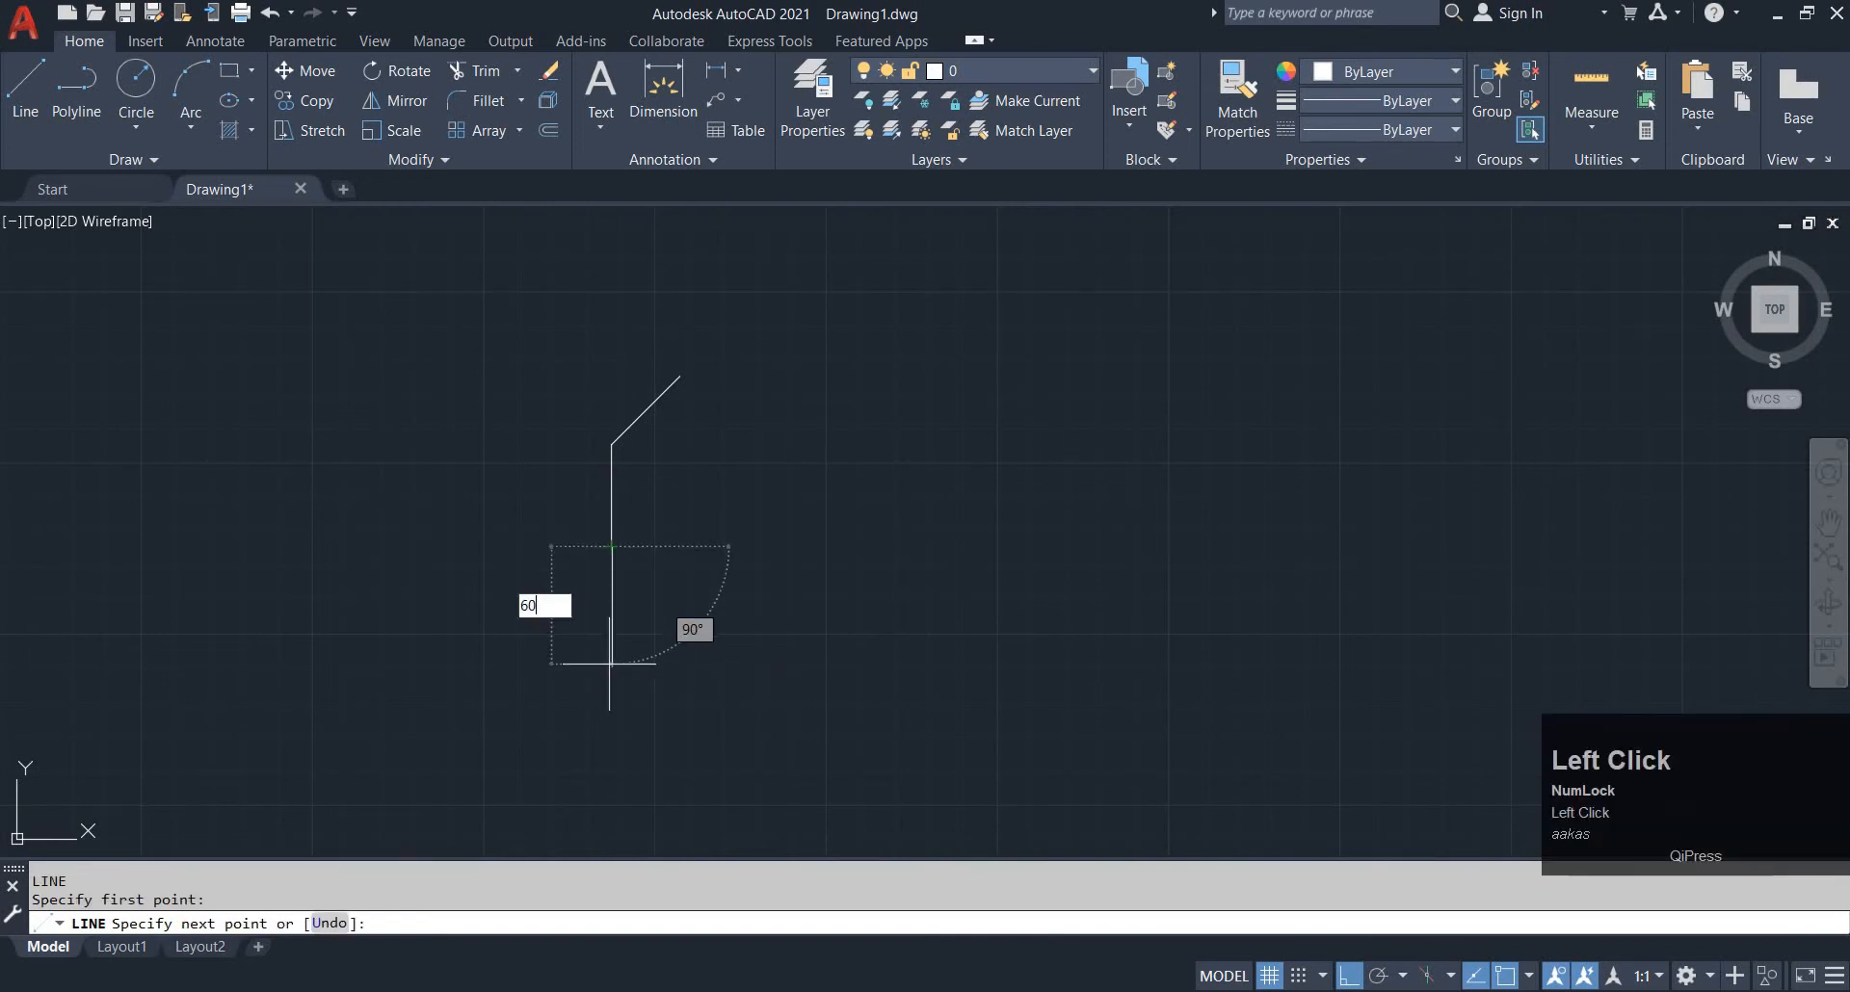
key(space)
key(Escape)
Draw a 10-unit horizontal line to the right from the midpoint of the 60-unit vertical line
click(647, 682)
click(464, 628)
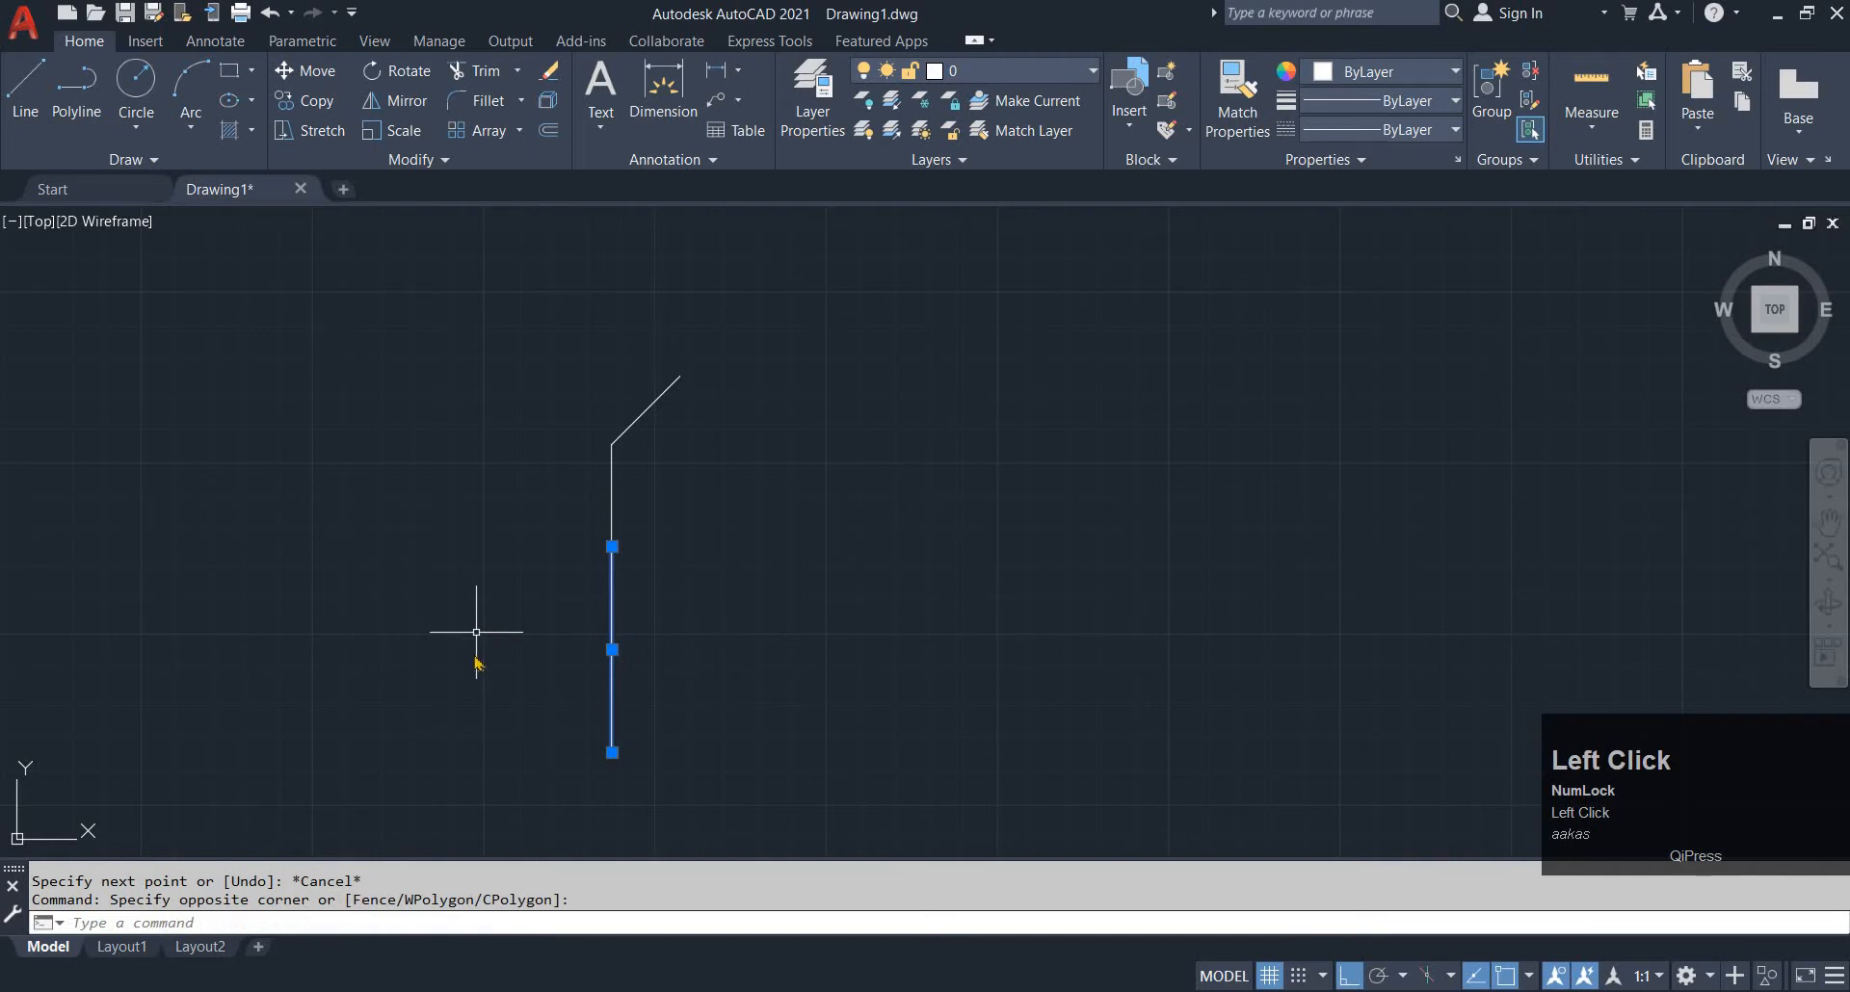
key(l)
key(space)
click(612, 650)
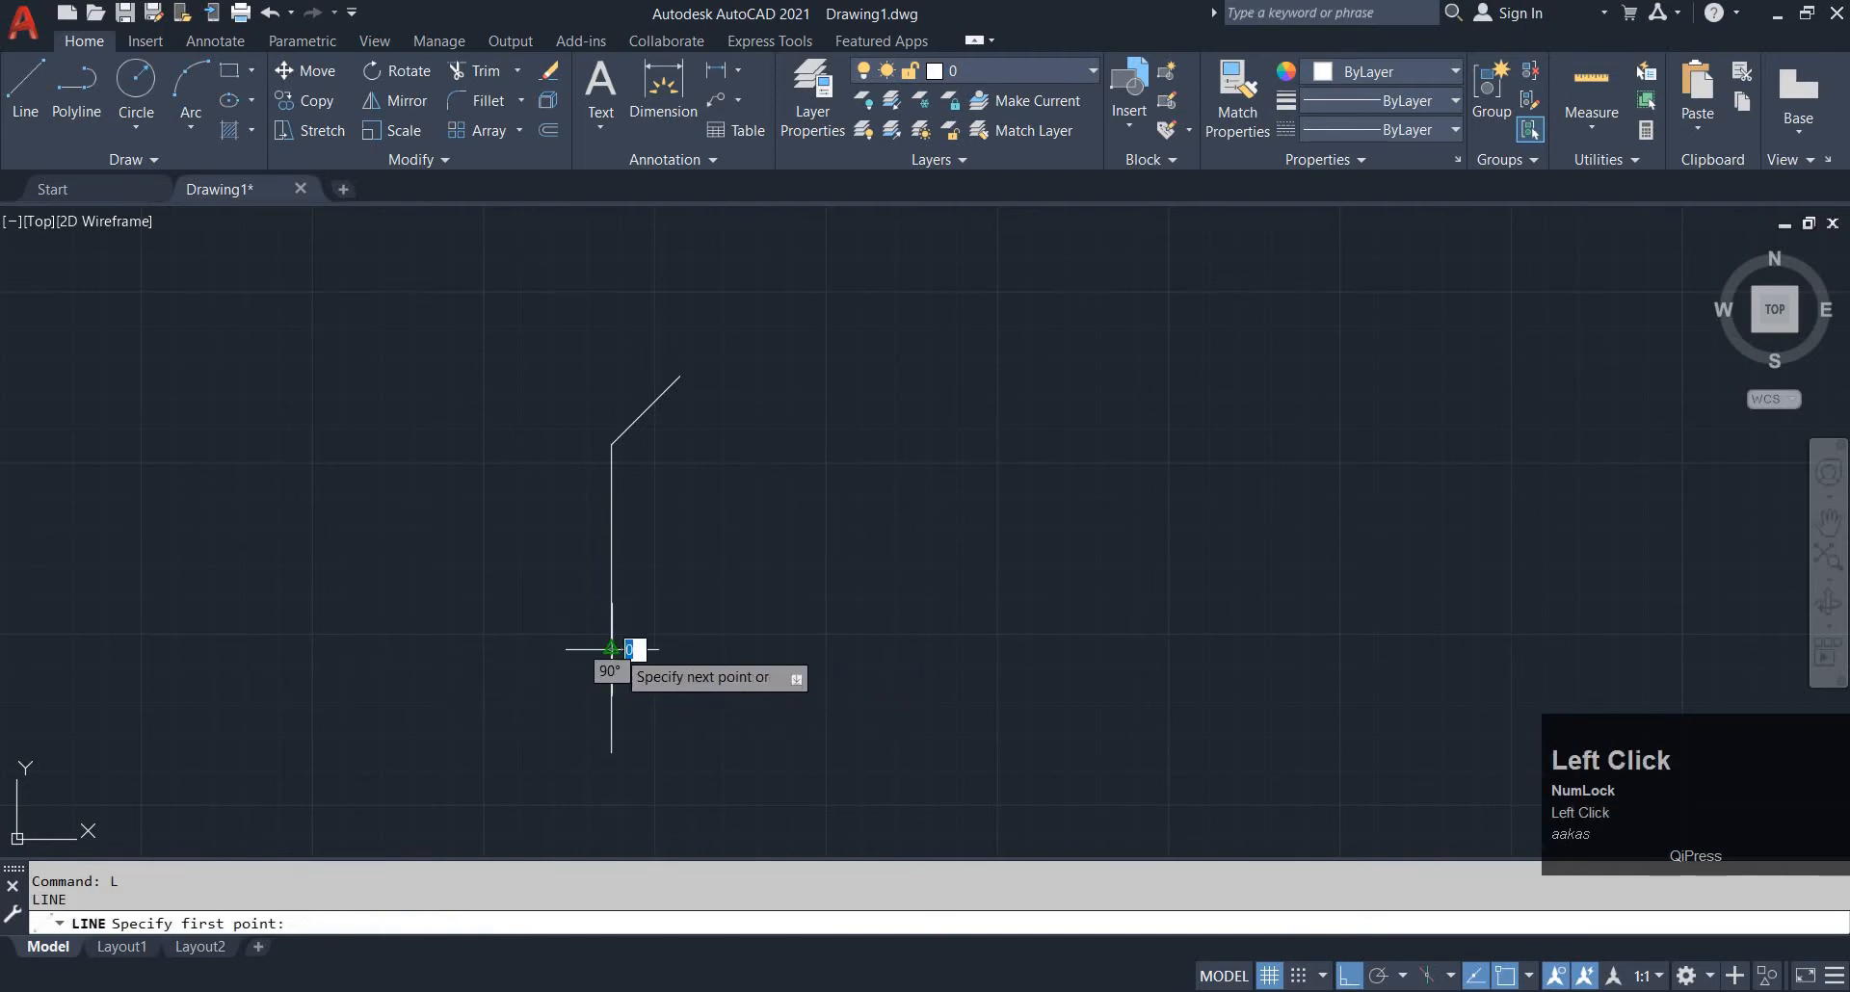
text(10)
key(space)
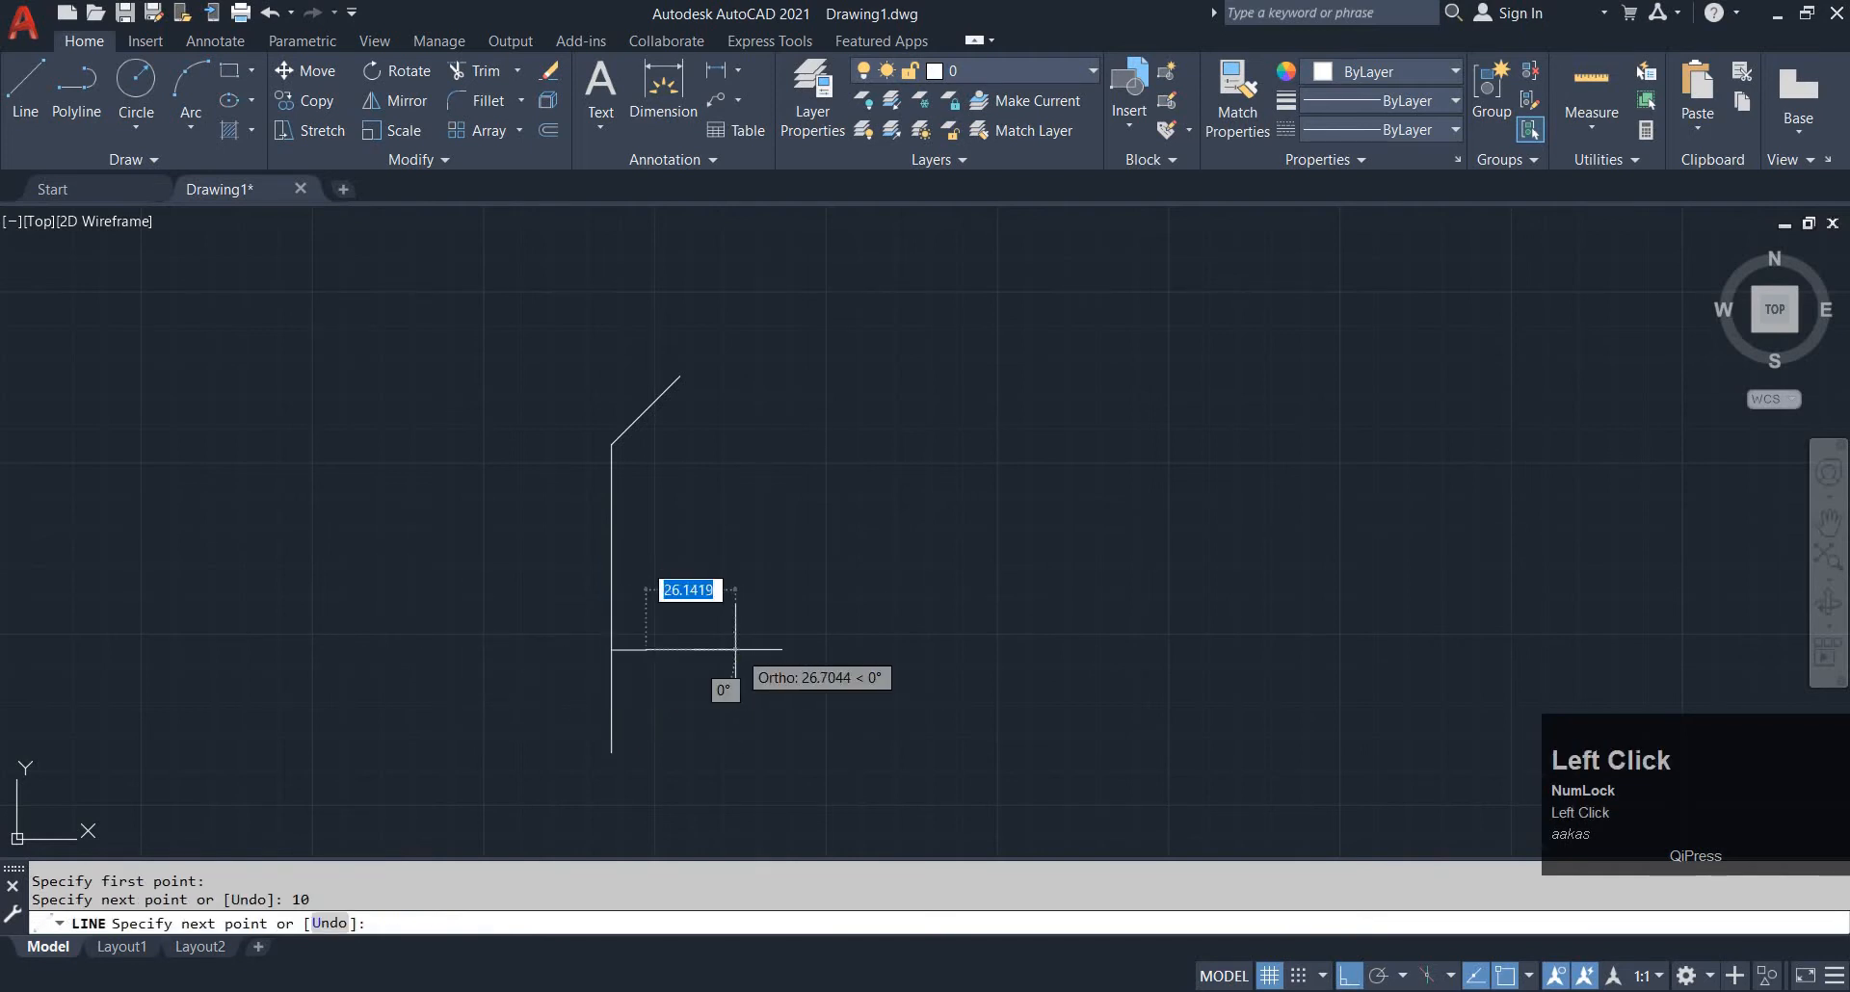
key(Escape)
Draw a three-point arc from the 60-unit line's top, through the 10-unit line's outer end, to the 60-unit line's bottom
click(190, 91)
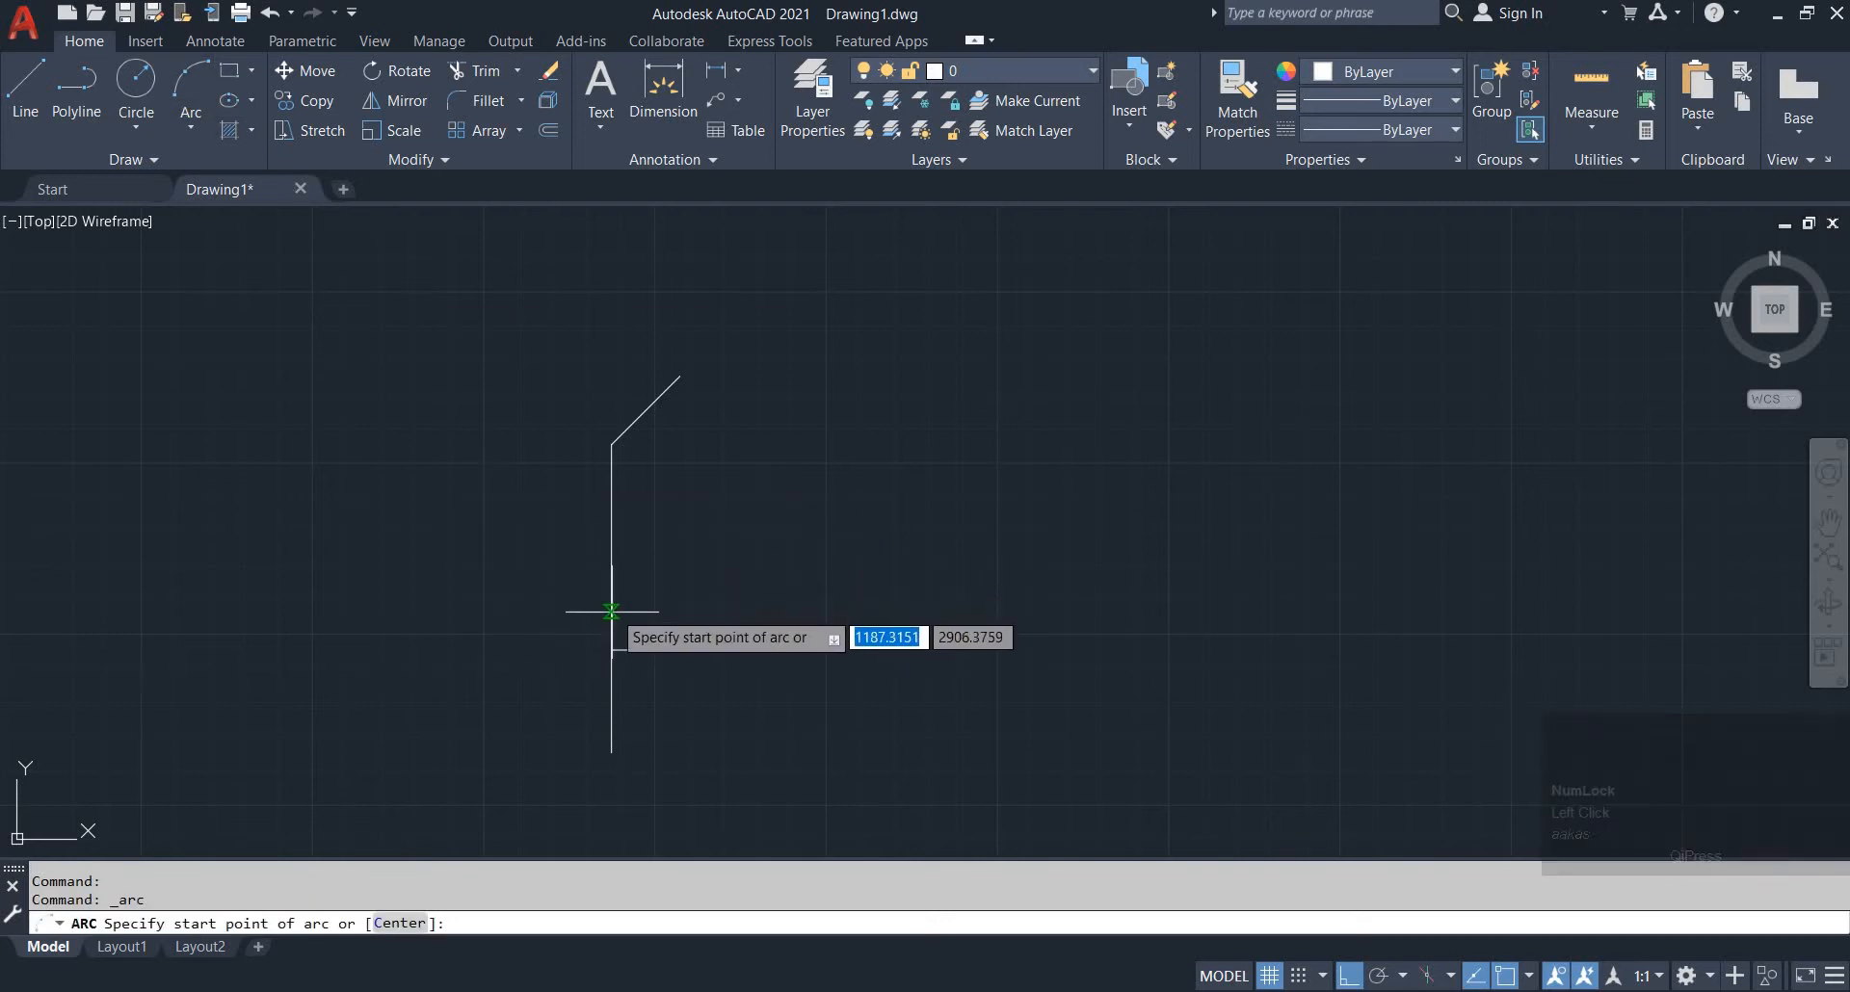
click(611, 540)
click(646, 650)
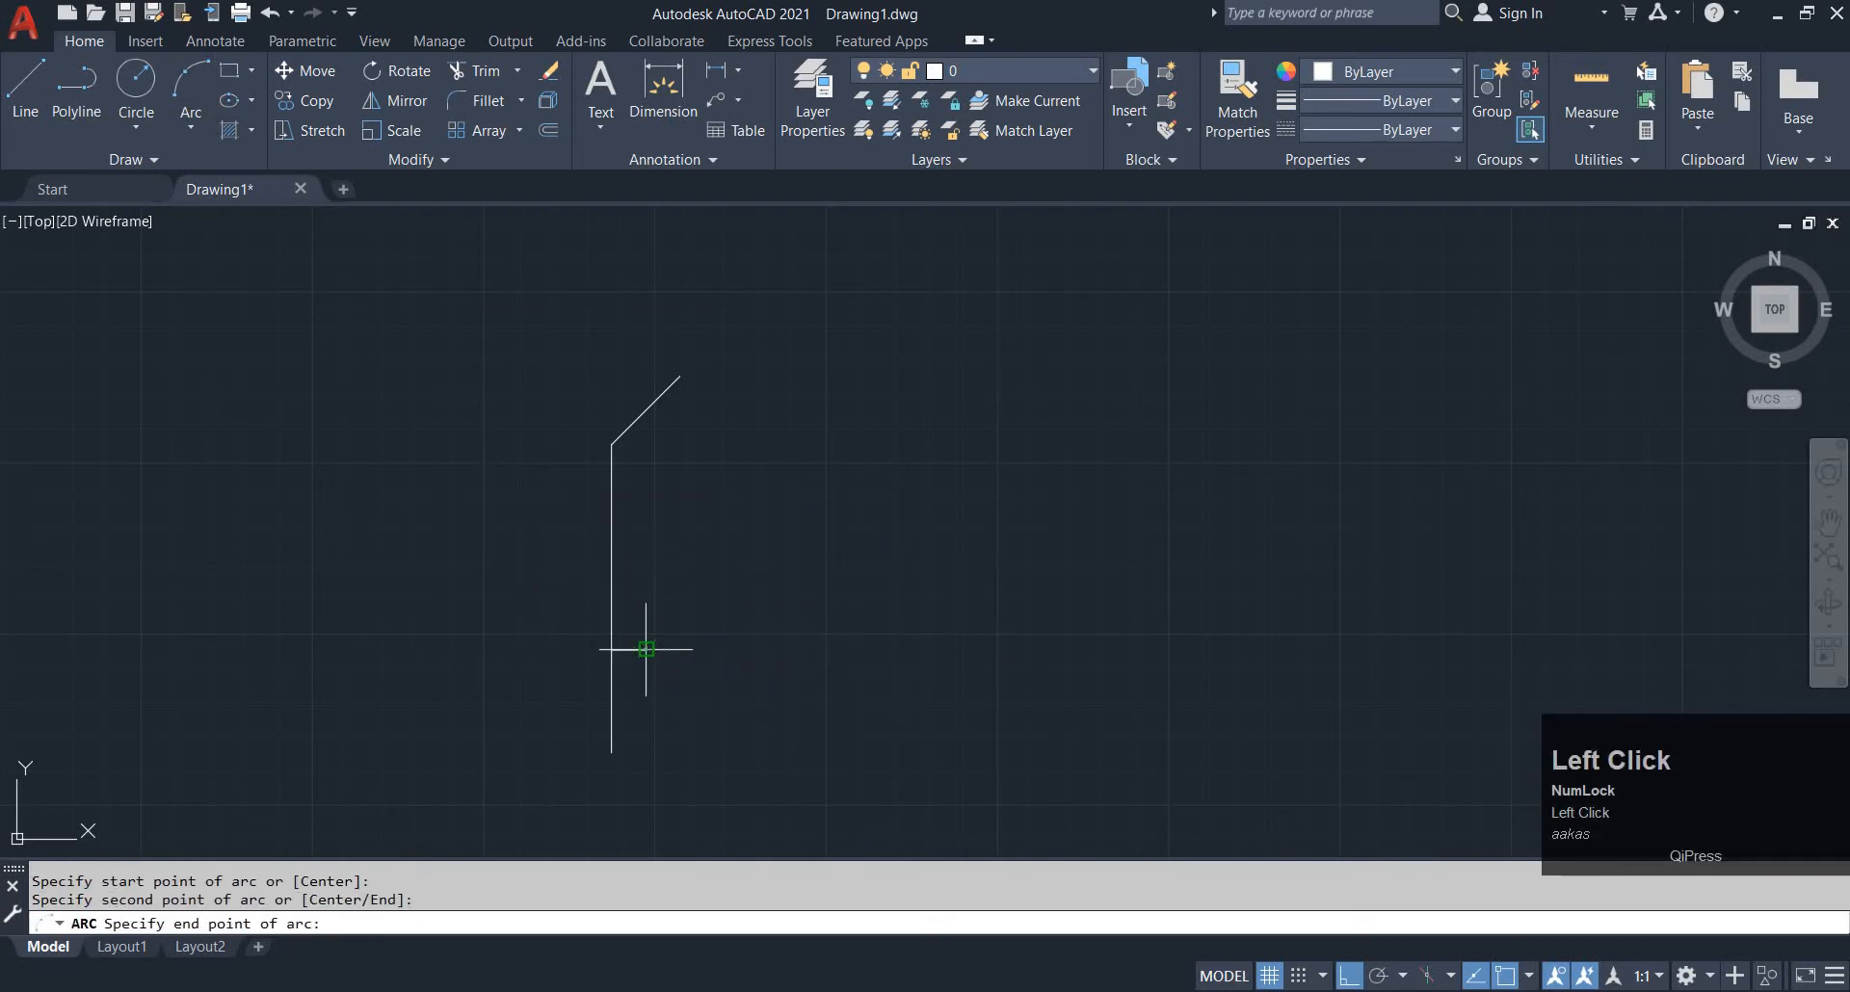
click(611, 751)
key(Escape)
Erase the 60-unit vertical and 10-unit horizontal construction lines behind the arc
scroll(610, 675, up, 4)
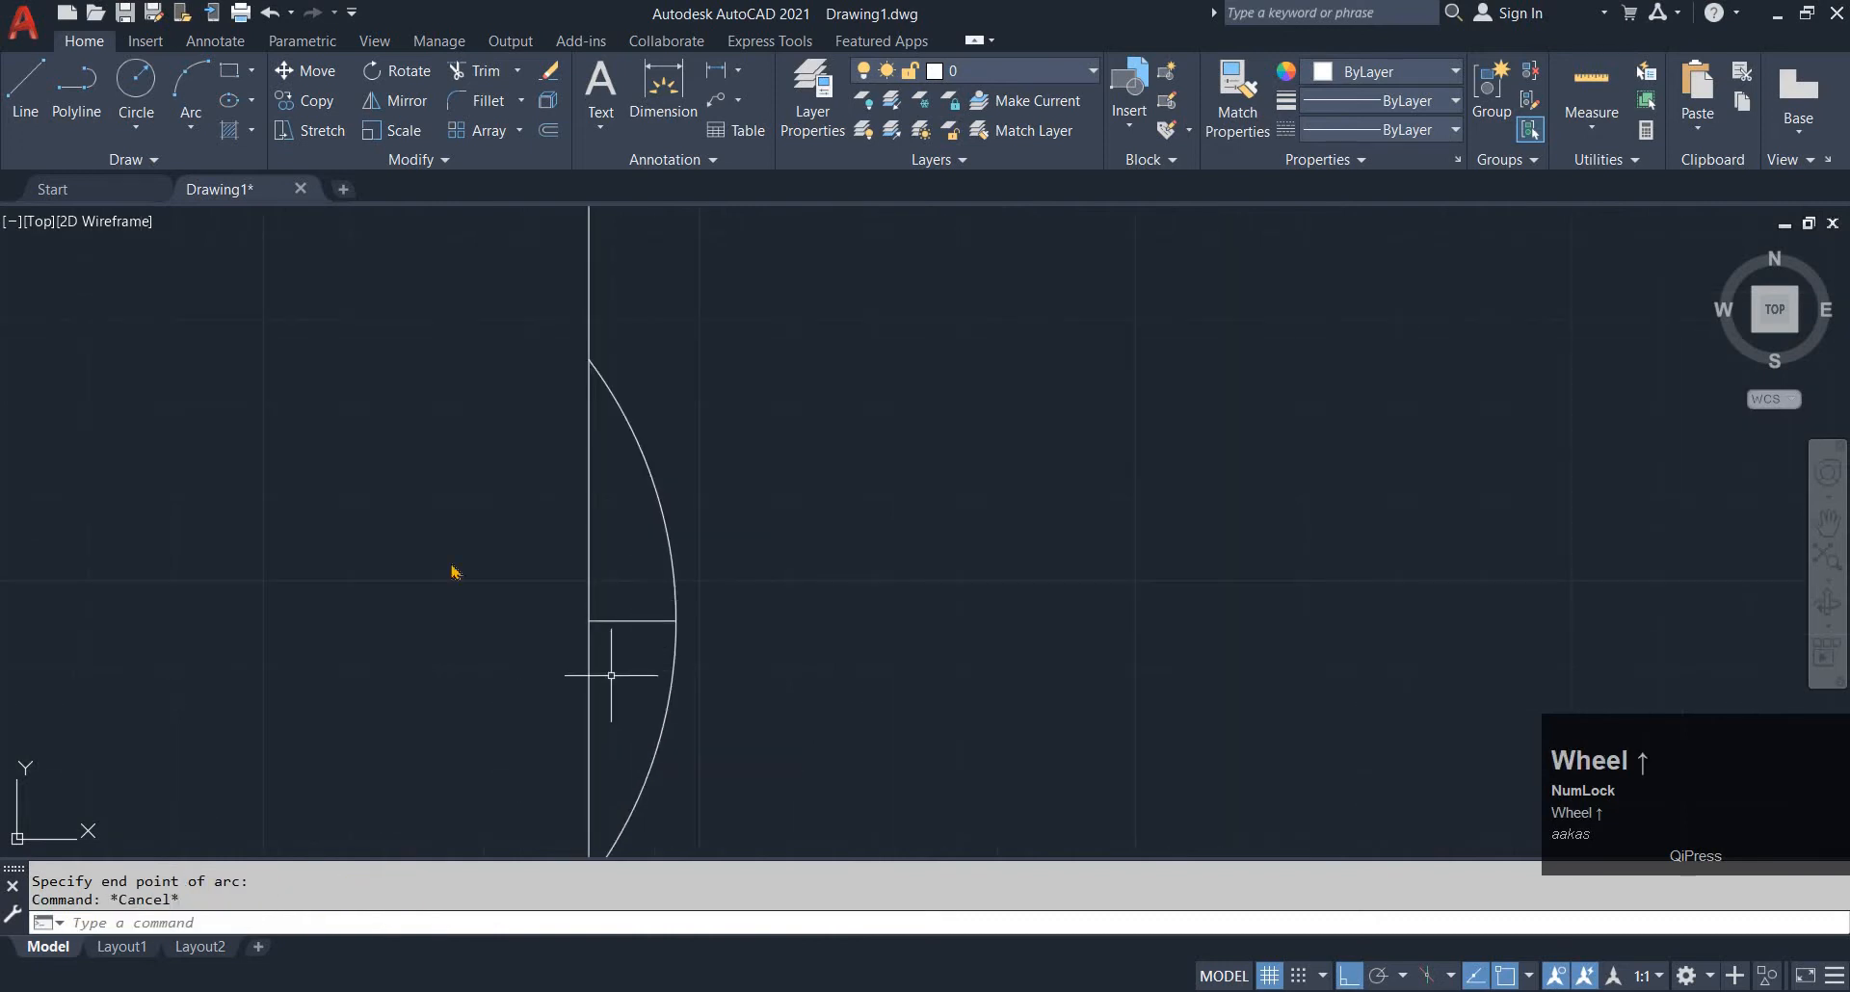
click(610, 675)
click(449, 562)
text(e)
key(space)
Mirror the diagonal and the 30-unit vertical line about a horizontal axis through the arc's midpoint, keeping the originals
key(alt+Tab)
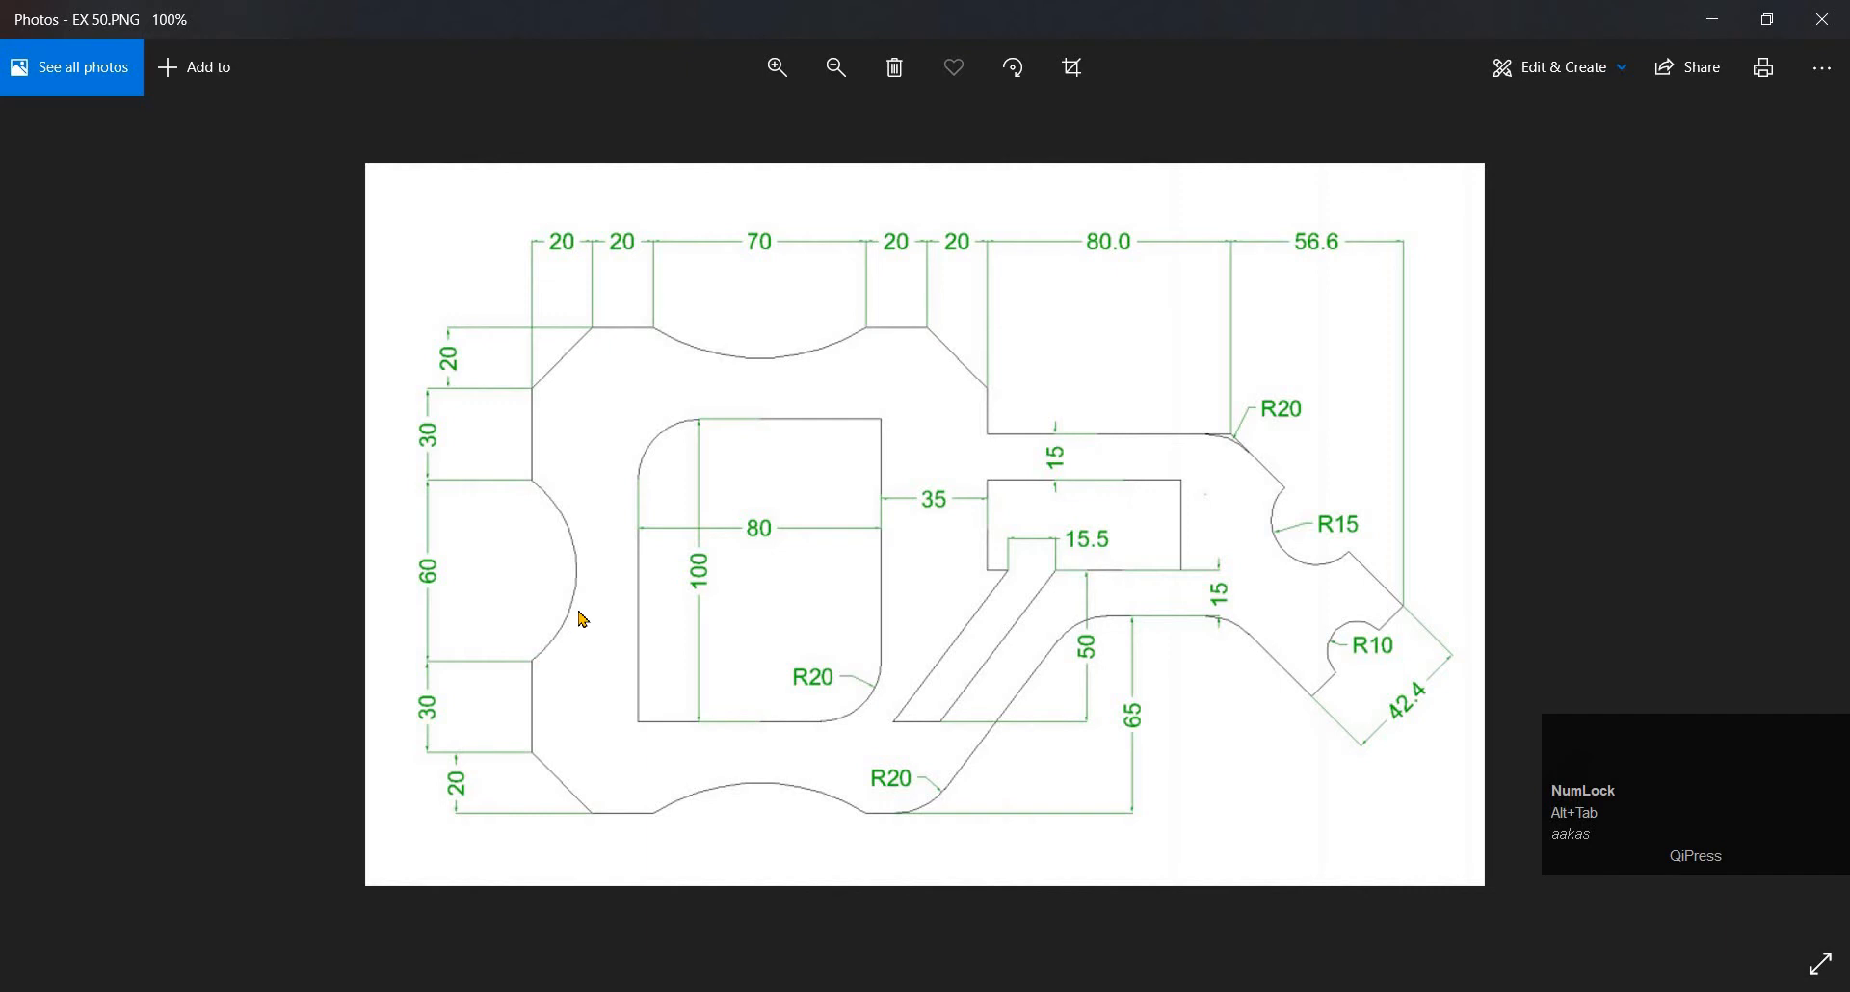
key(alt+Tab)
scroll(665, 444, down, 4)
middle_drag(684, 386, 694, 523)
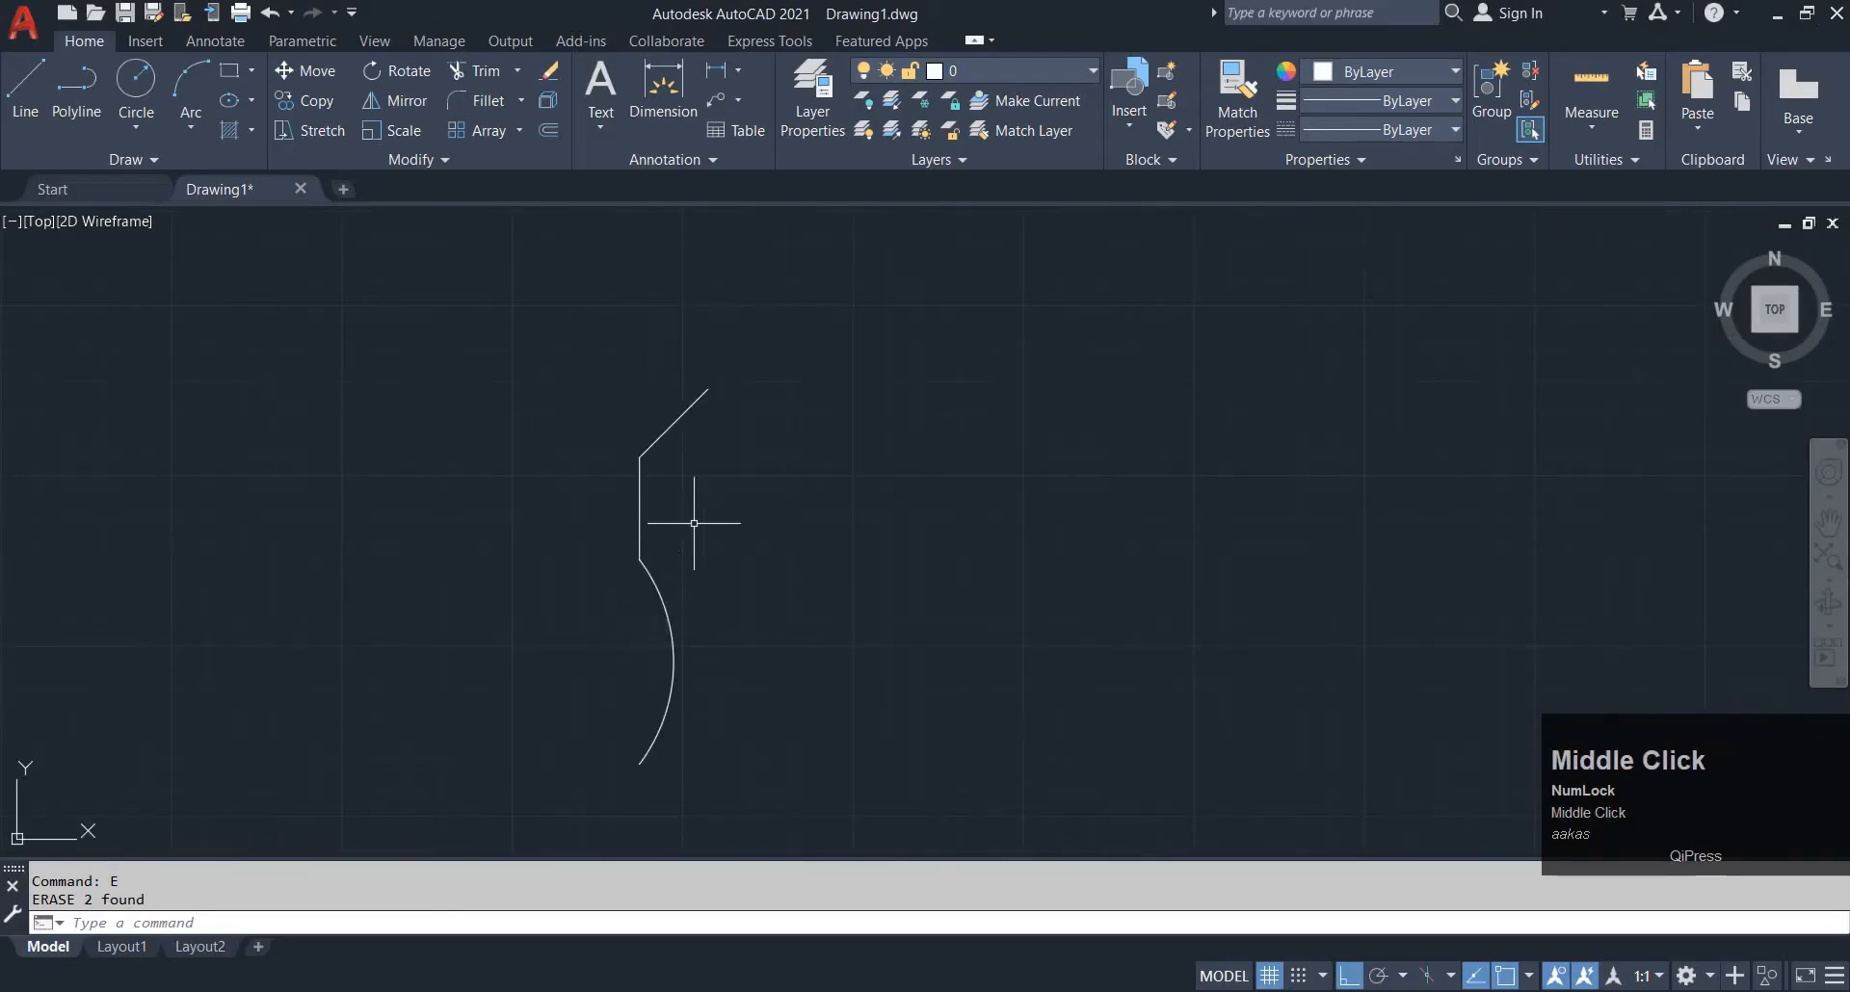
click(640, 491)
click(577, 381)
text(mi)
key(space)
scroll(641, 648, down, 3)
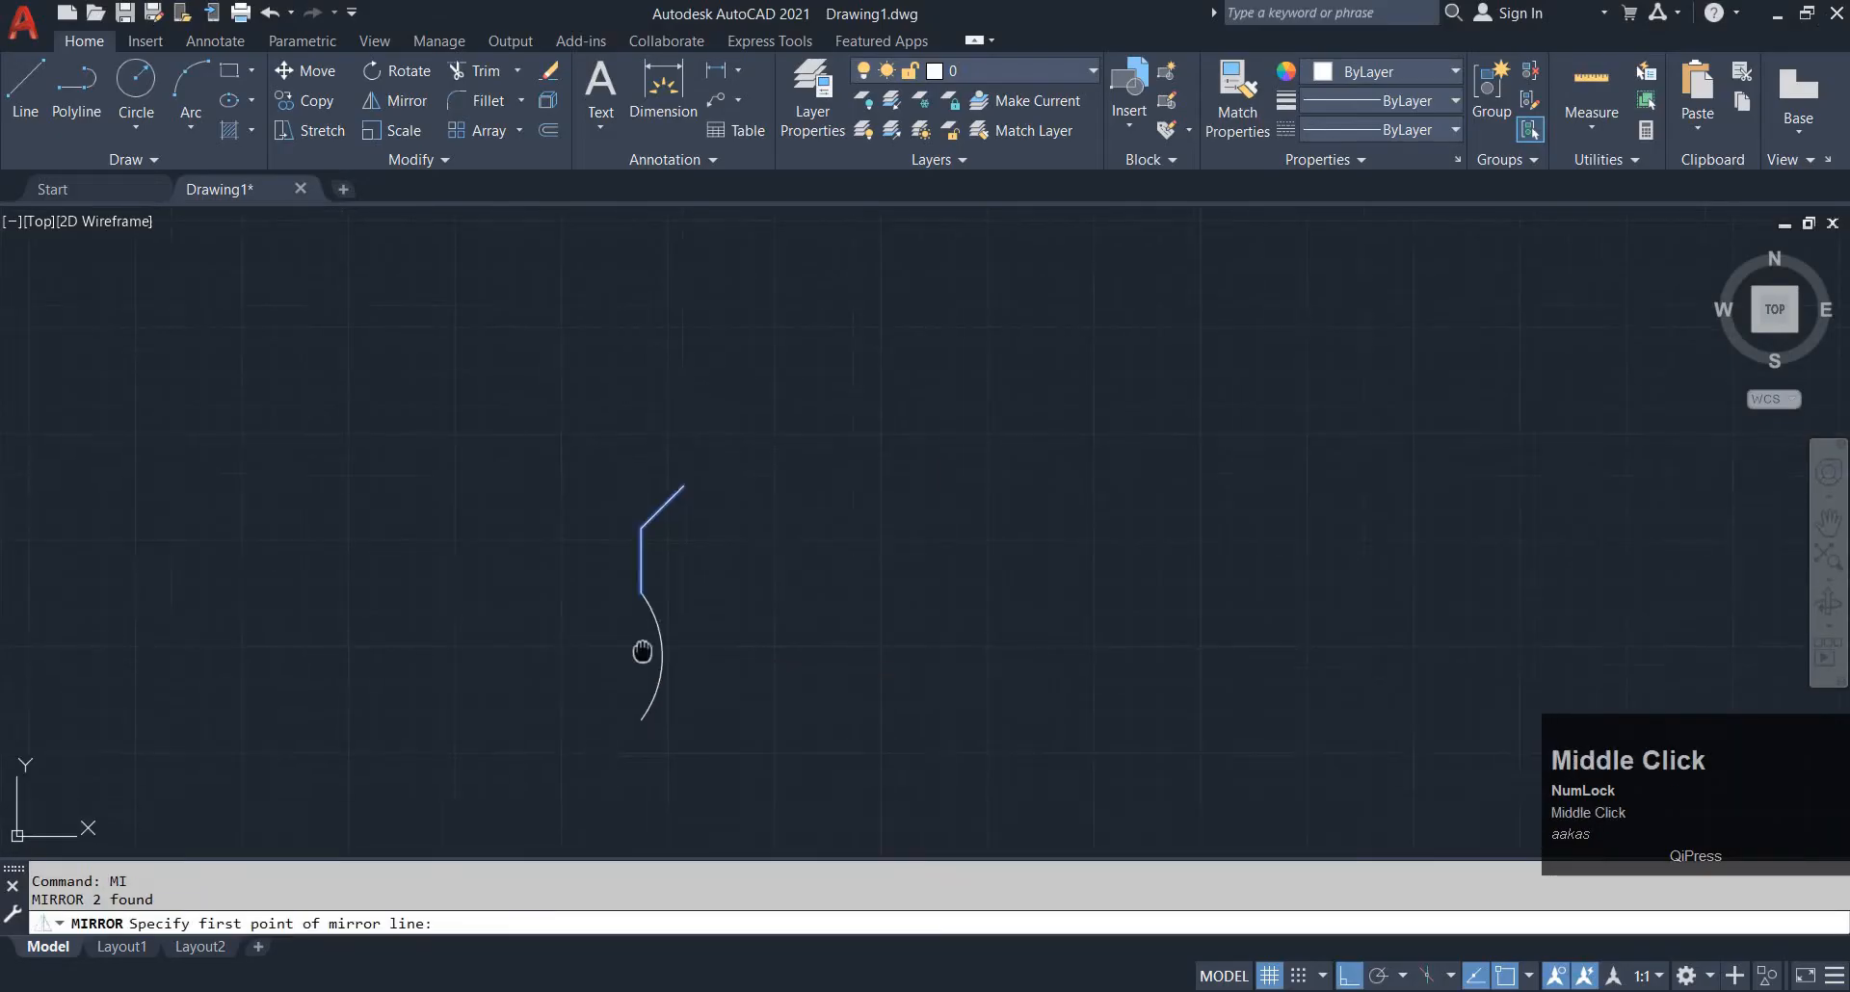
middle_drag(640, 648, 650, 578)
click(650, 583)
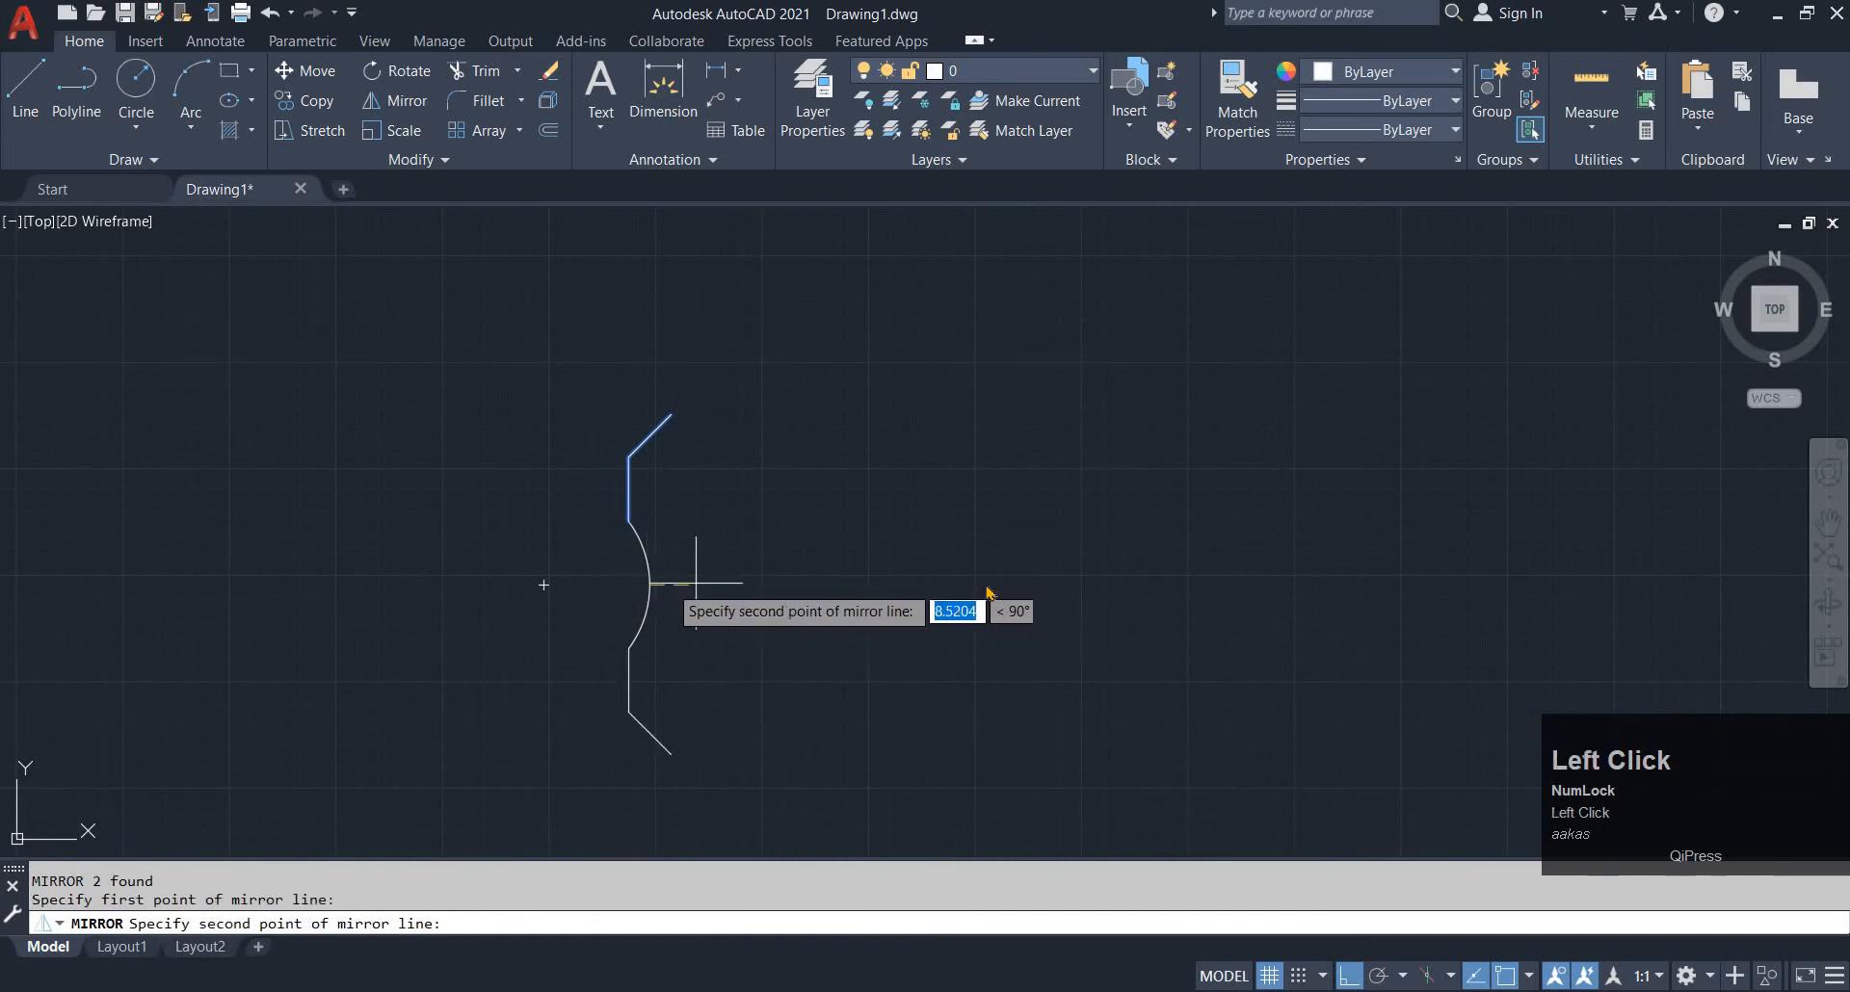
click(986, 584)
key(space)
Draw a vertical construction line upward from the lower end of the upper diagonal, extending above the diagonal's top
key(alt+Tab)
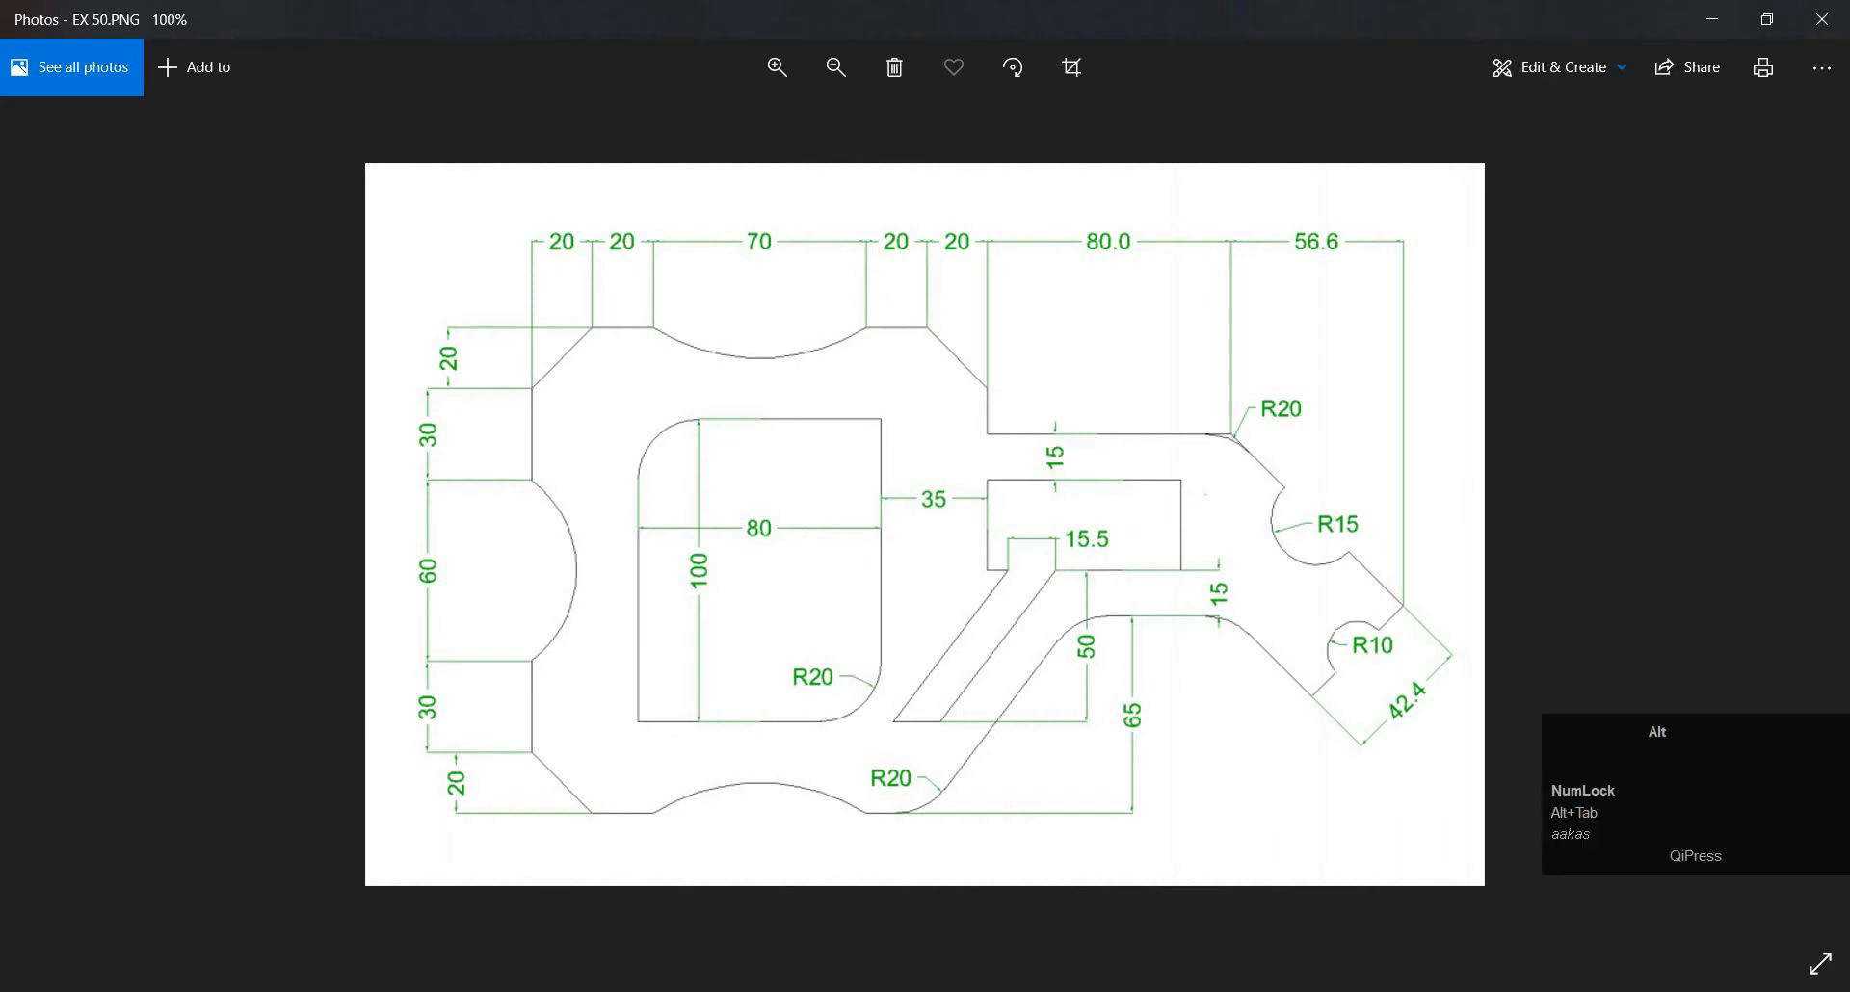
key(alt+Tab)
scroll(652, 455, up, 2)
text(l)
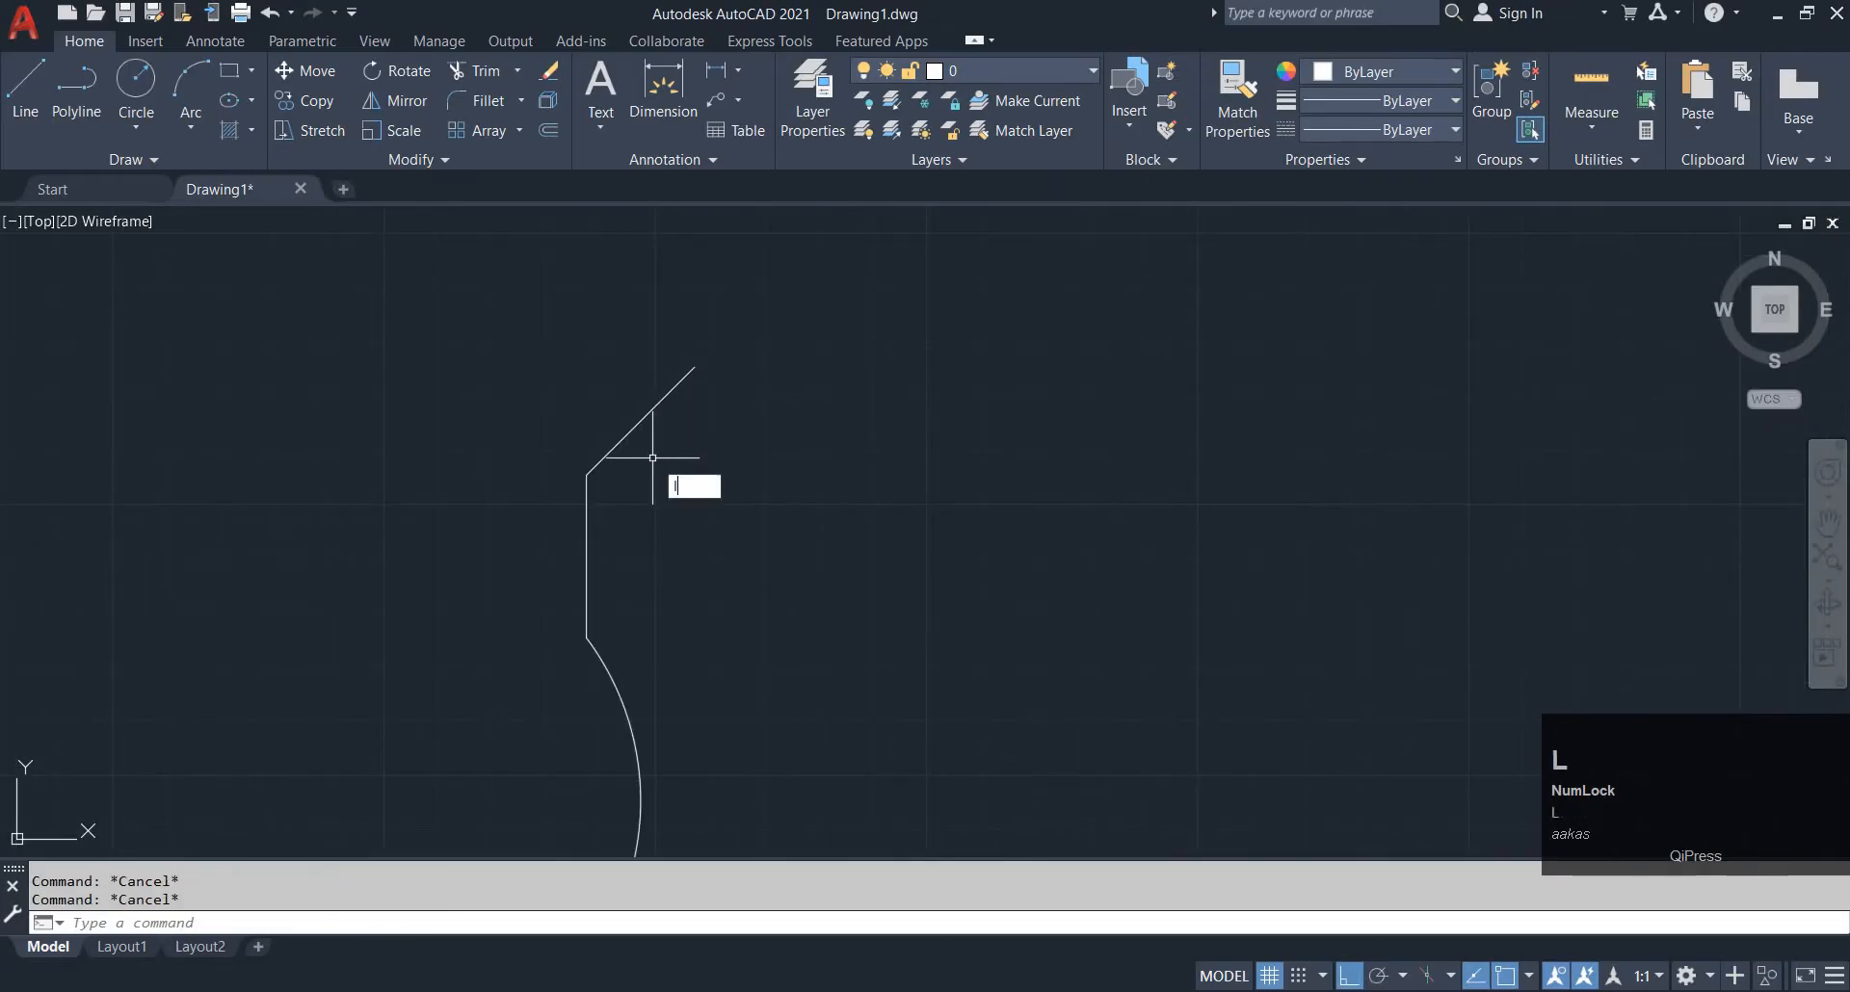
key(space)
click(586, 474)
click(591, 292)
key(Escape)
key(Escape)
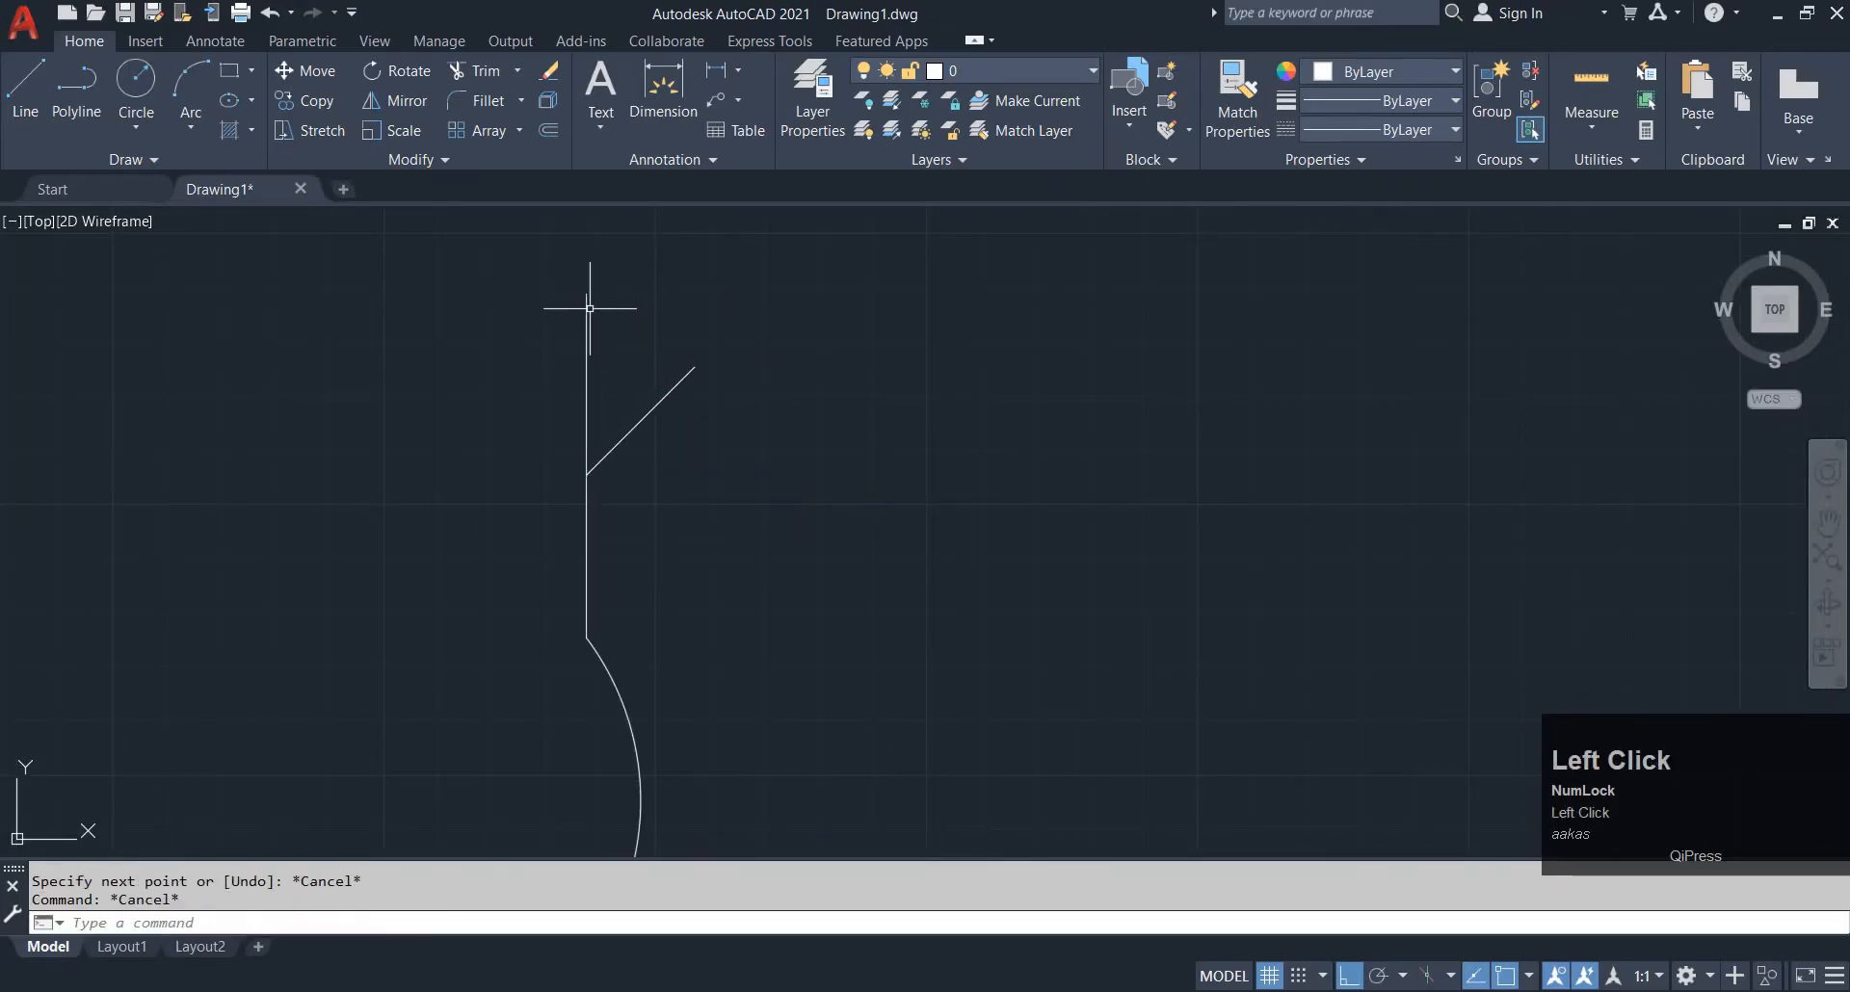
Draw a horizontal construction line leftward from the upper diagonal's top end, crossing the vertical construction line
text(l)
key(space)
click(695, 367)
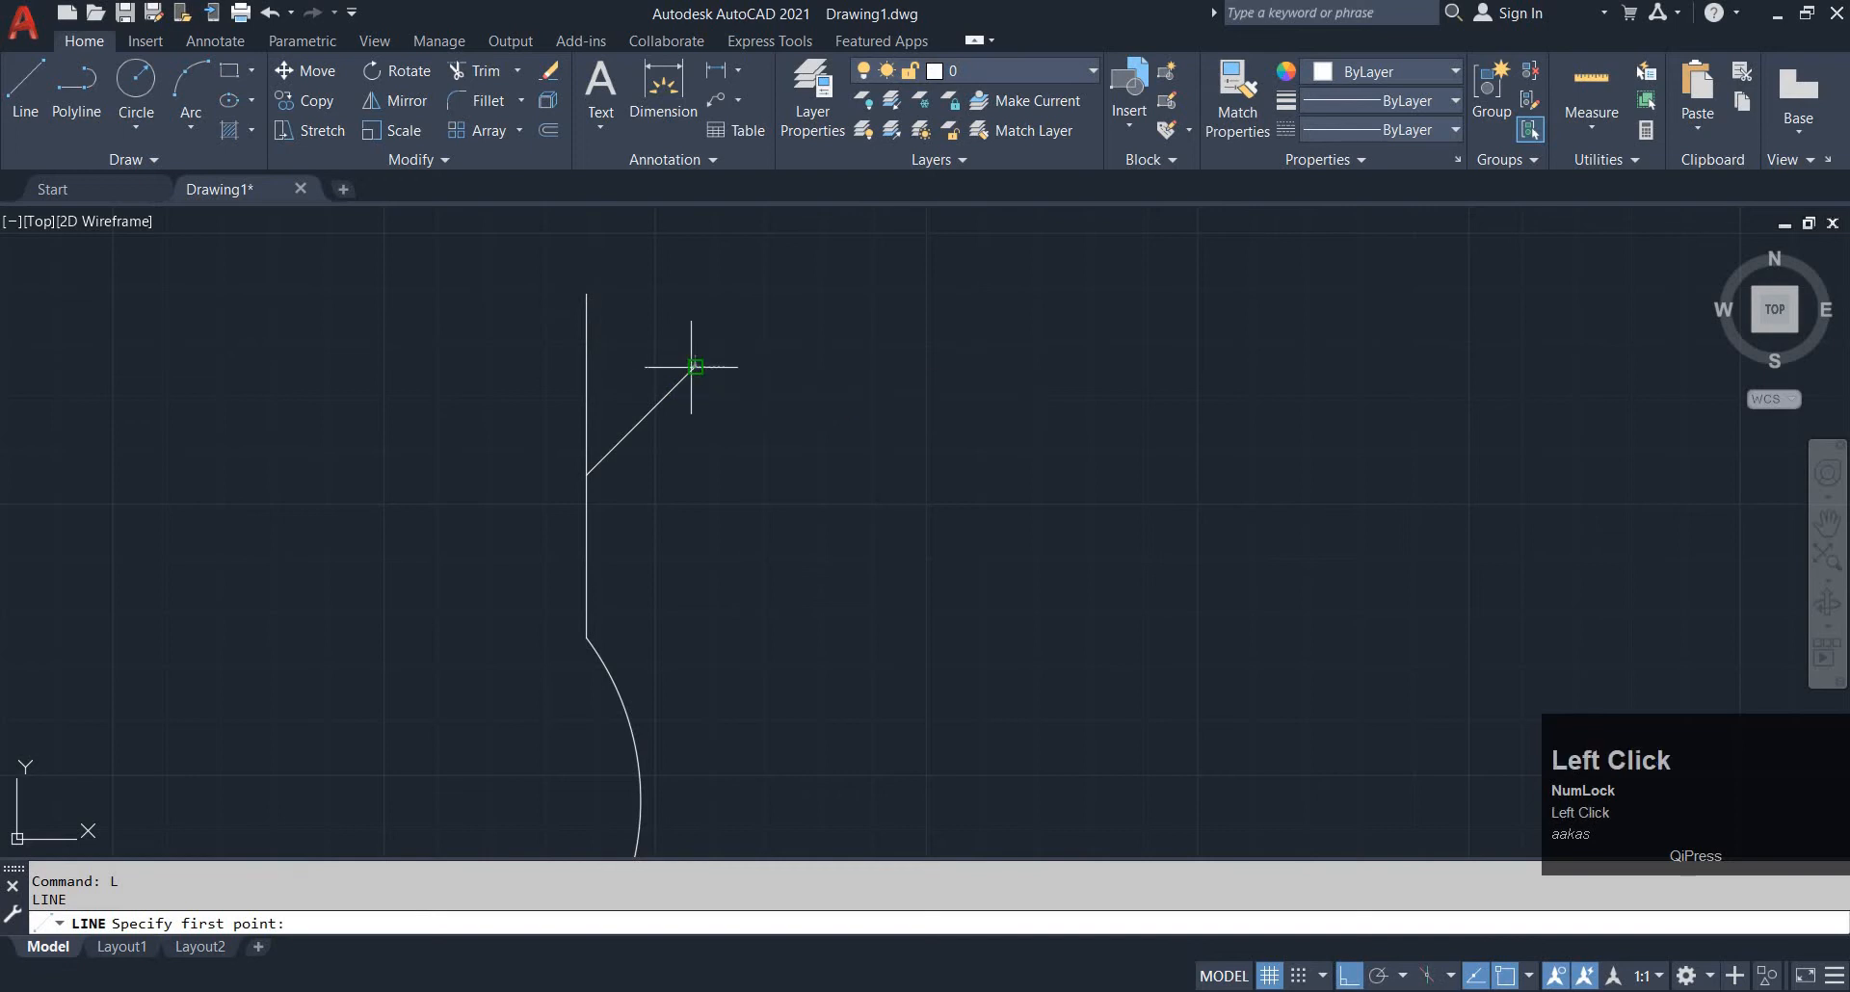
click(496, 366)
key(Escape)
Trim both construction lines where they overshoot their intersection to form a square corner above the diagonal
text(tr)
key(space)
click(518, 365)
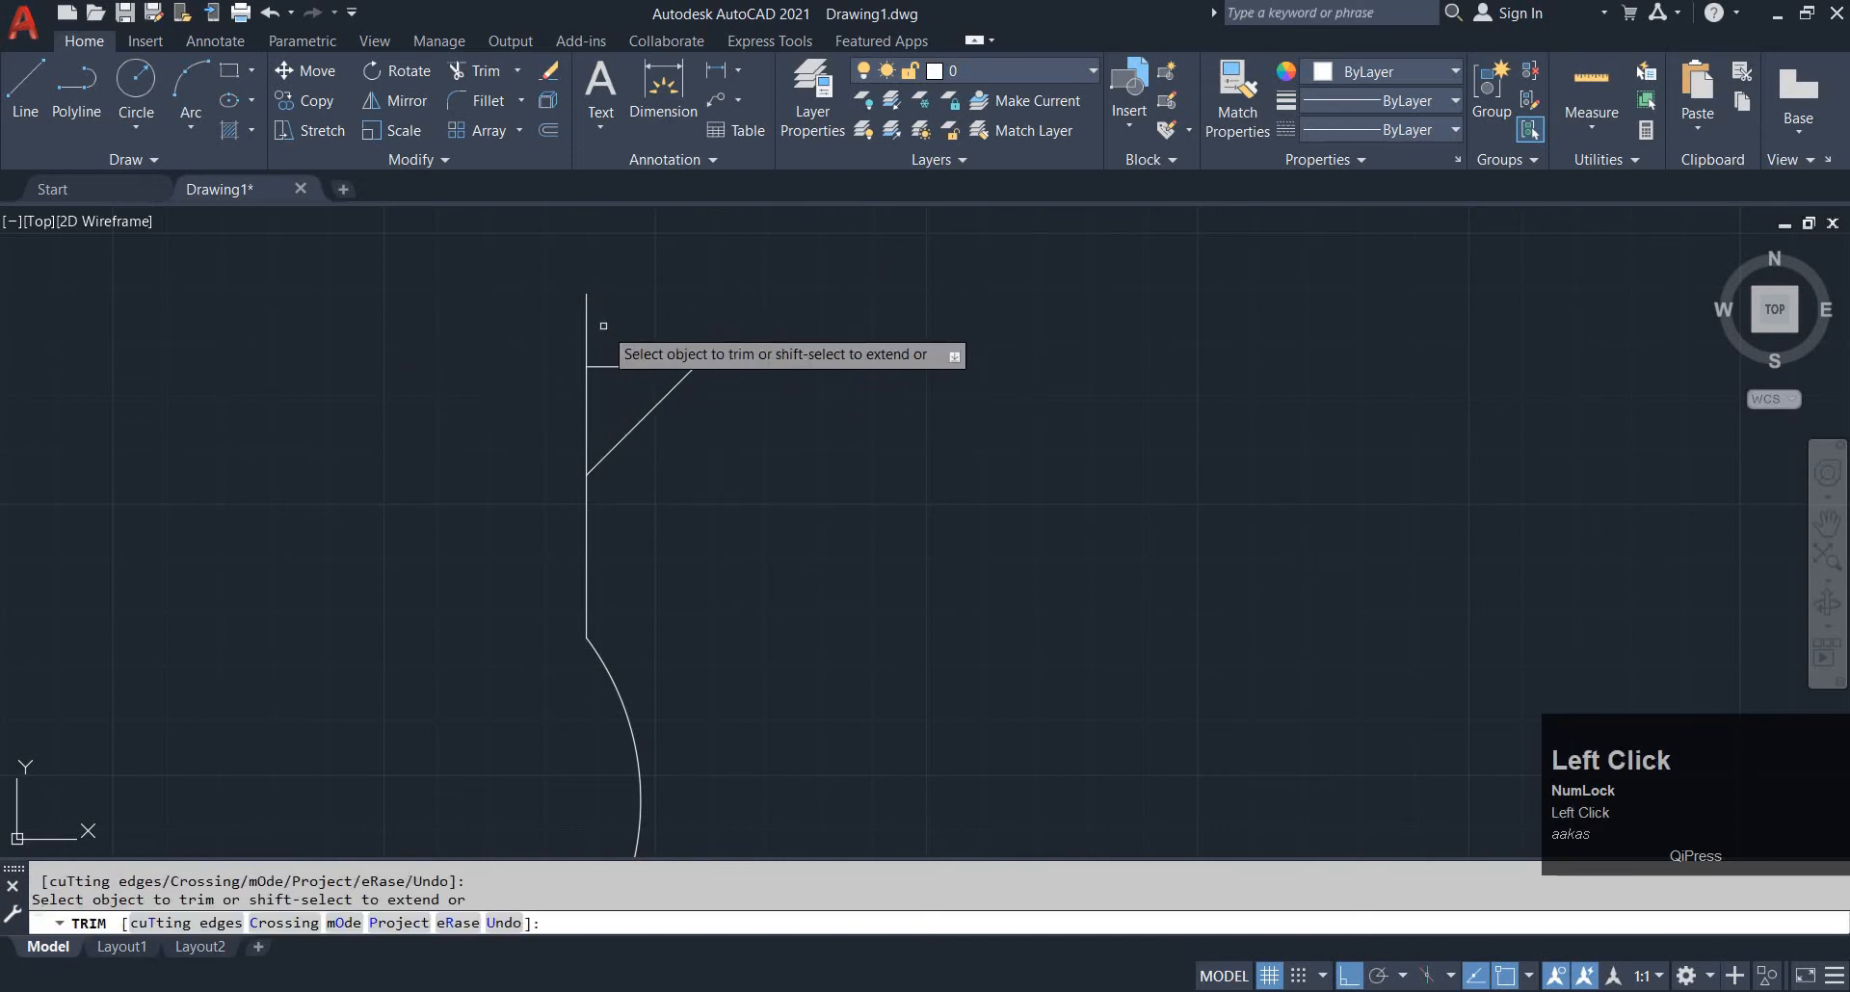
click(586, 313)
key(Escape)
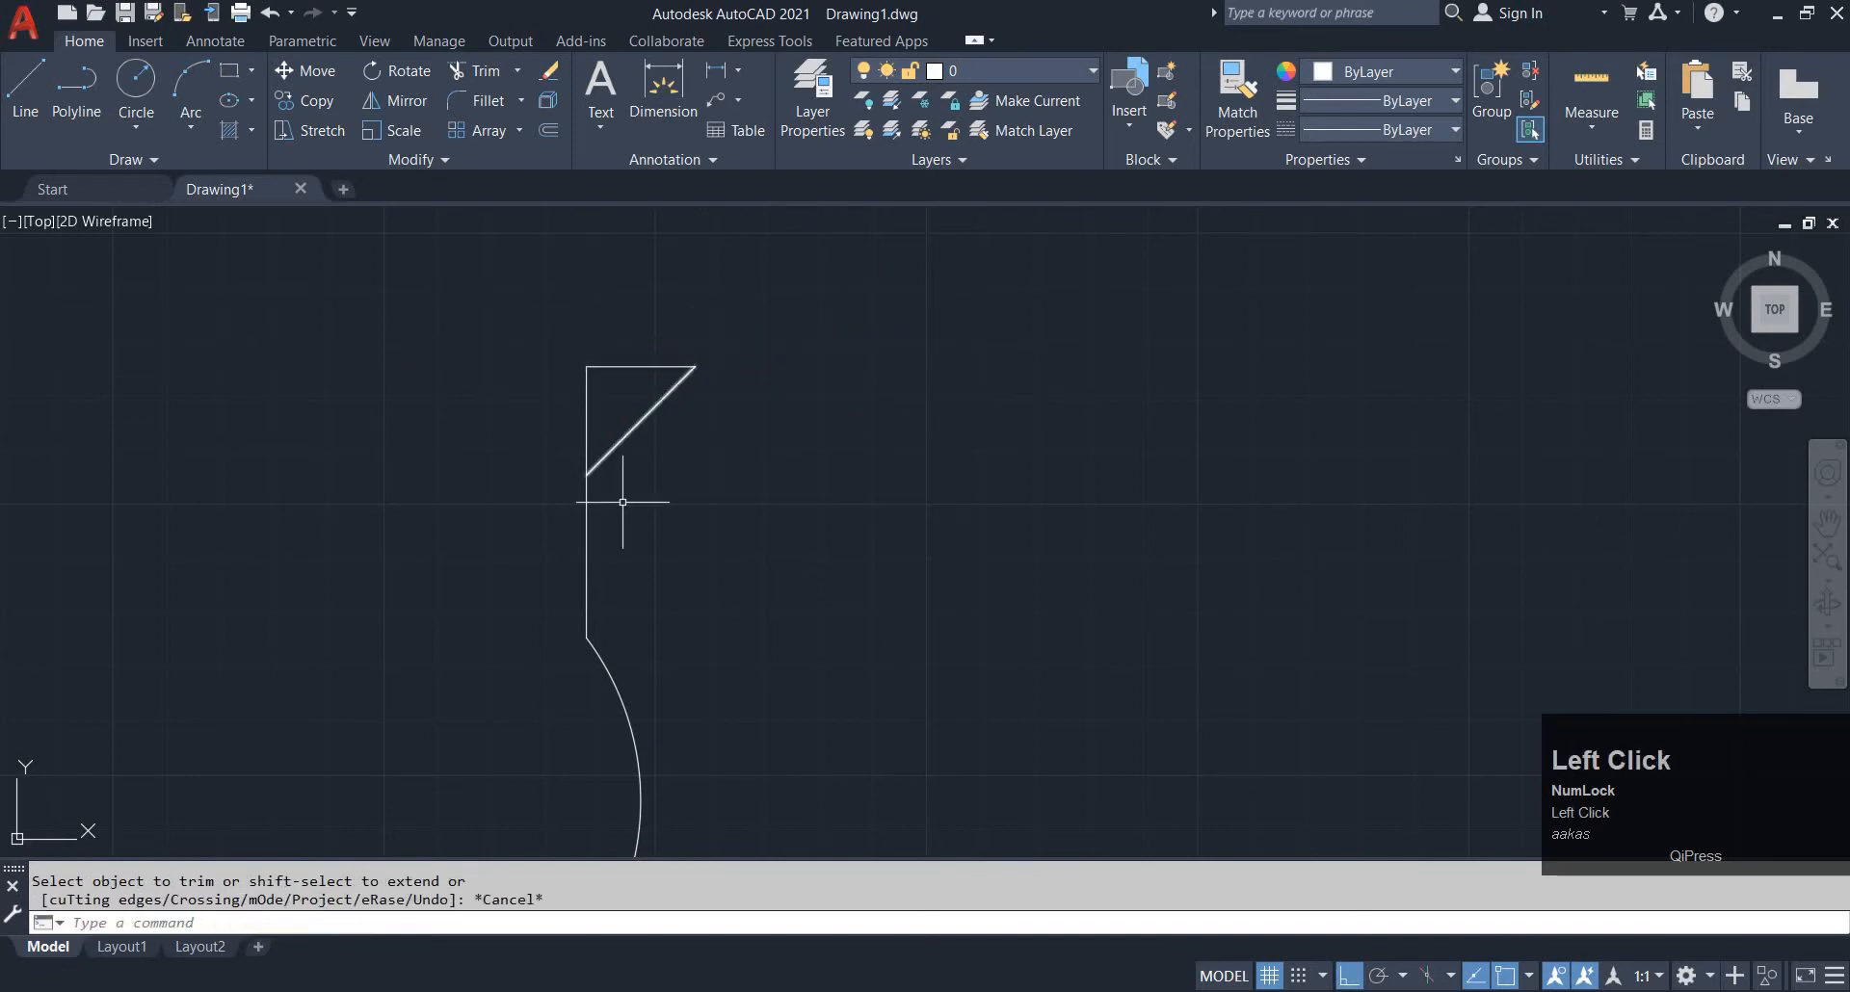
Mirror the left side's vertical lines, arc and lower diagonal about the axis through the upper diagonal's midpoint and square corner, keeping the originals
scroll(627, 507, down, 4)
click(703, 592)
click(523, 559)
middle_drag(758, 634, 747, 550)
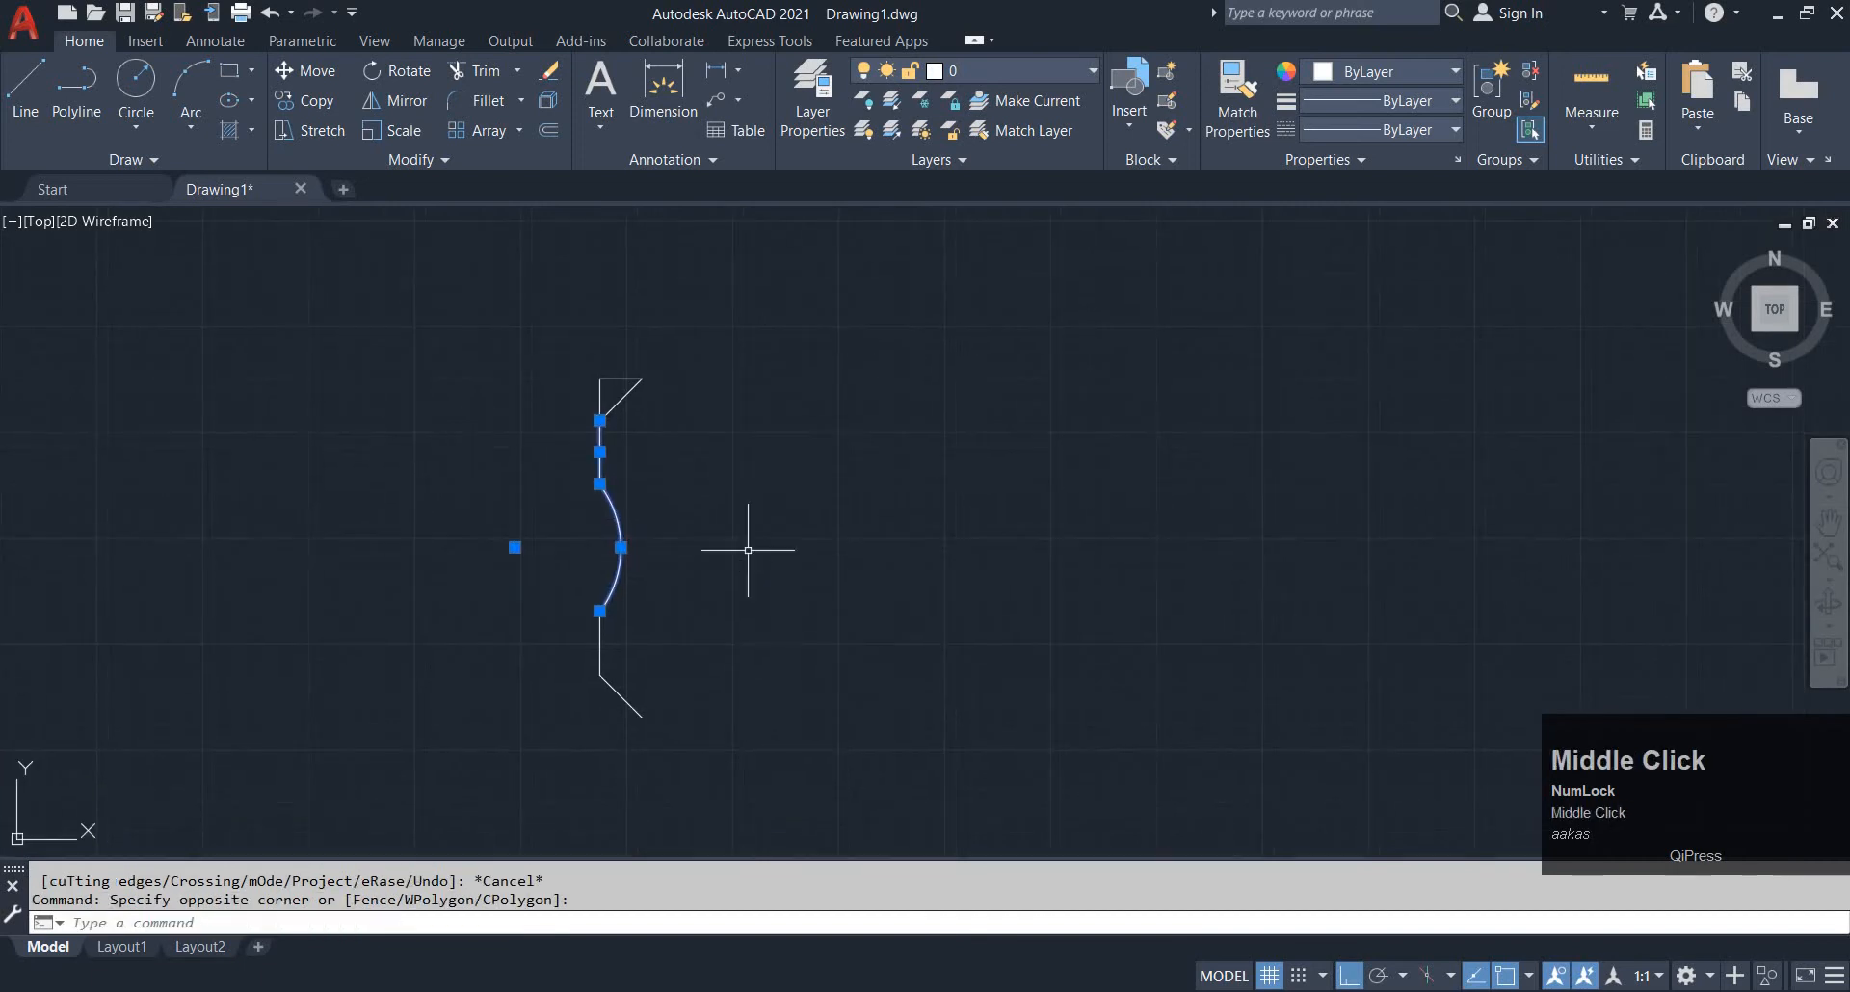
click(745, 751)
click(485, 594)
scroll(766, 458, up, 2)
middle_drag(766, 458, 813, 583)
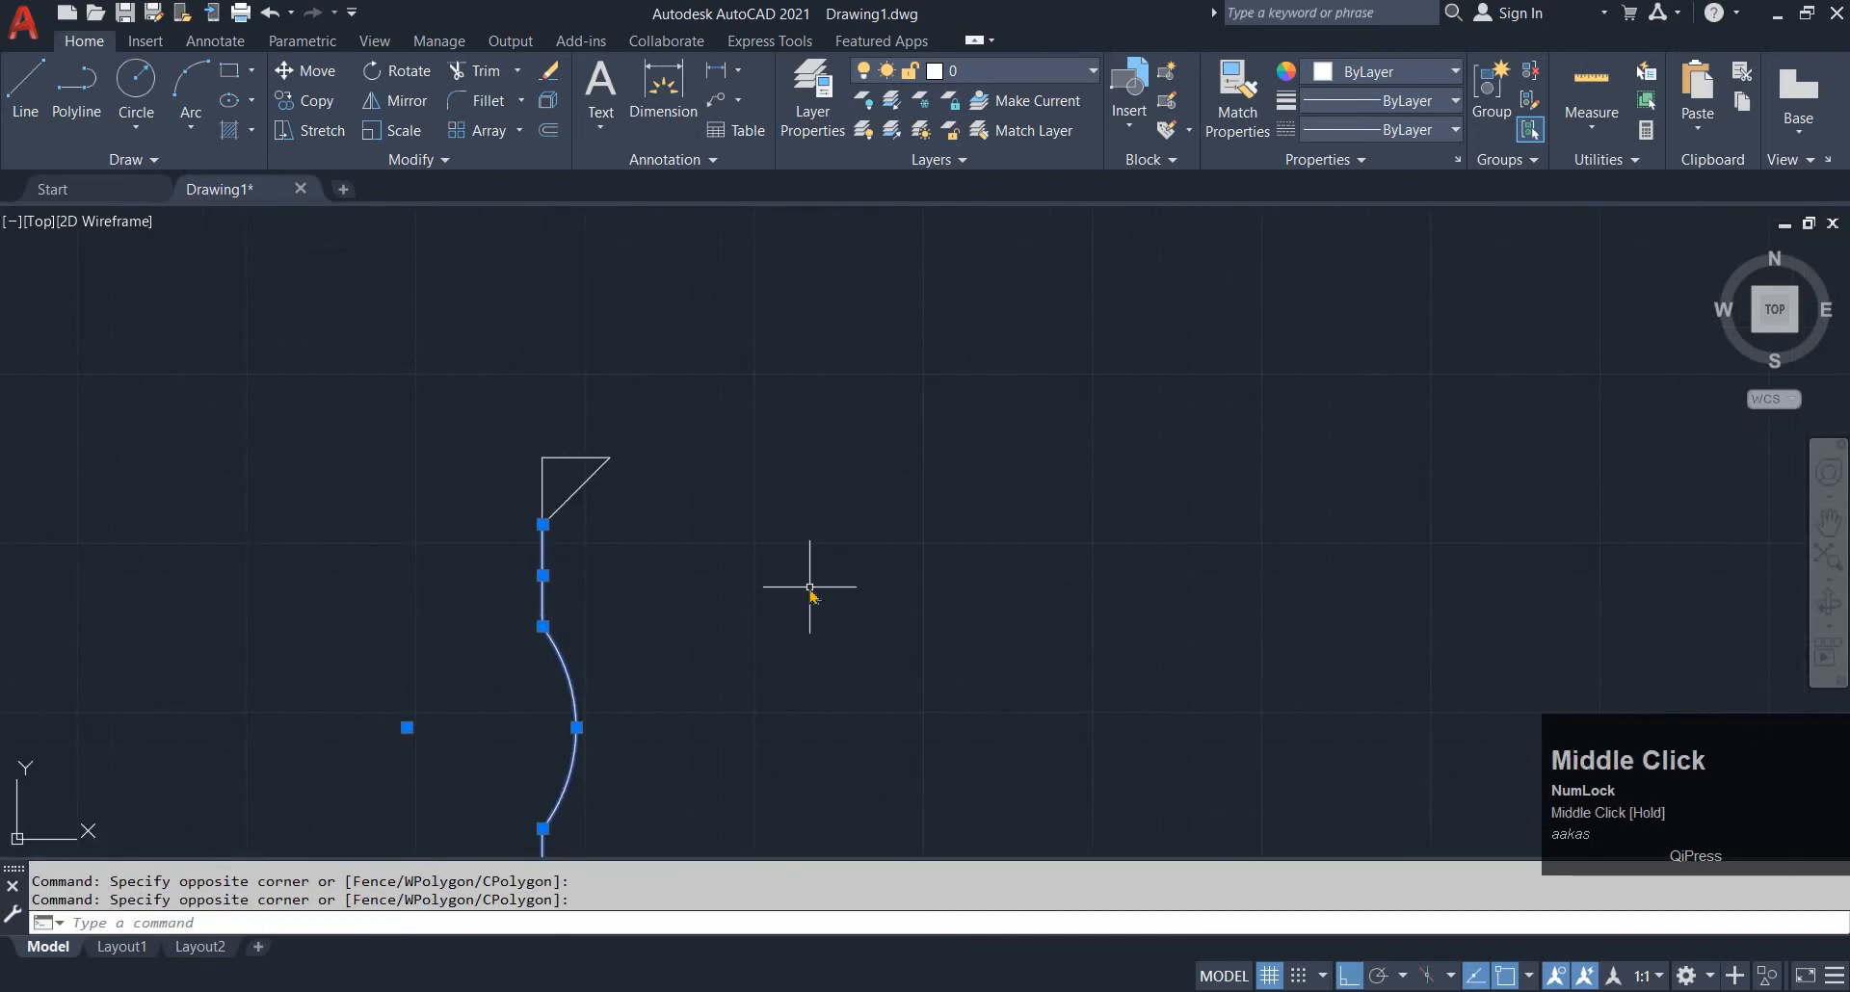
text(mi)
key(space)
click(576, 490)
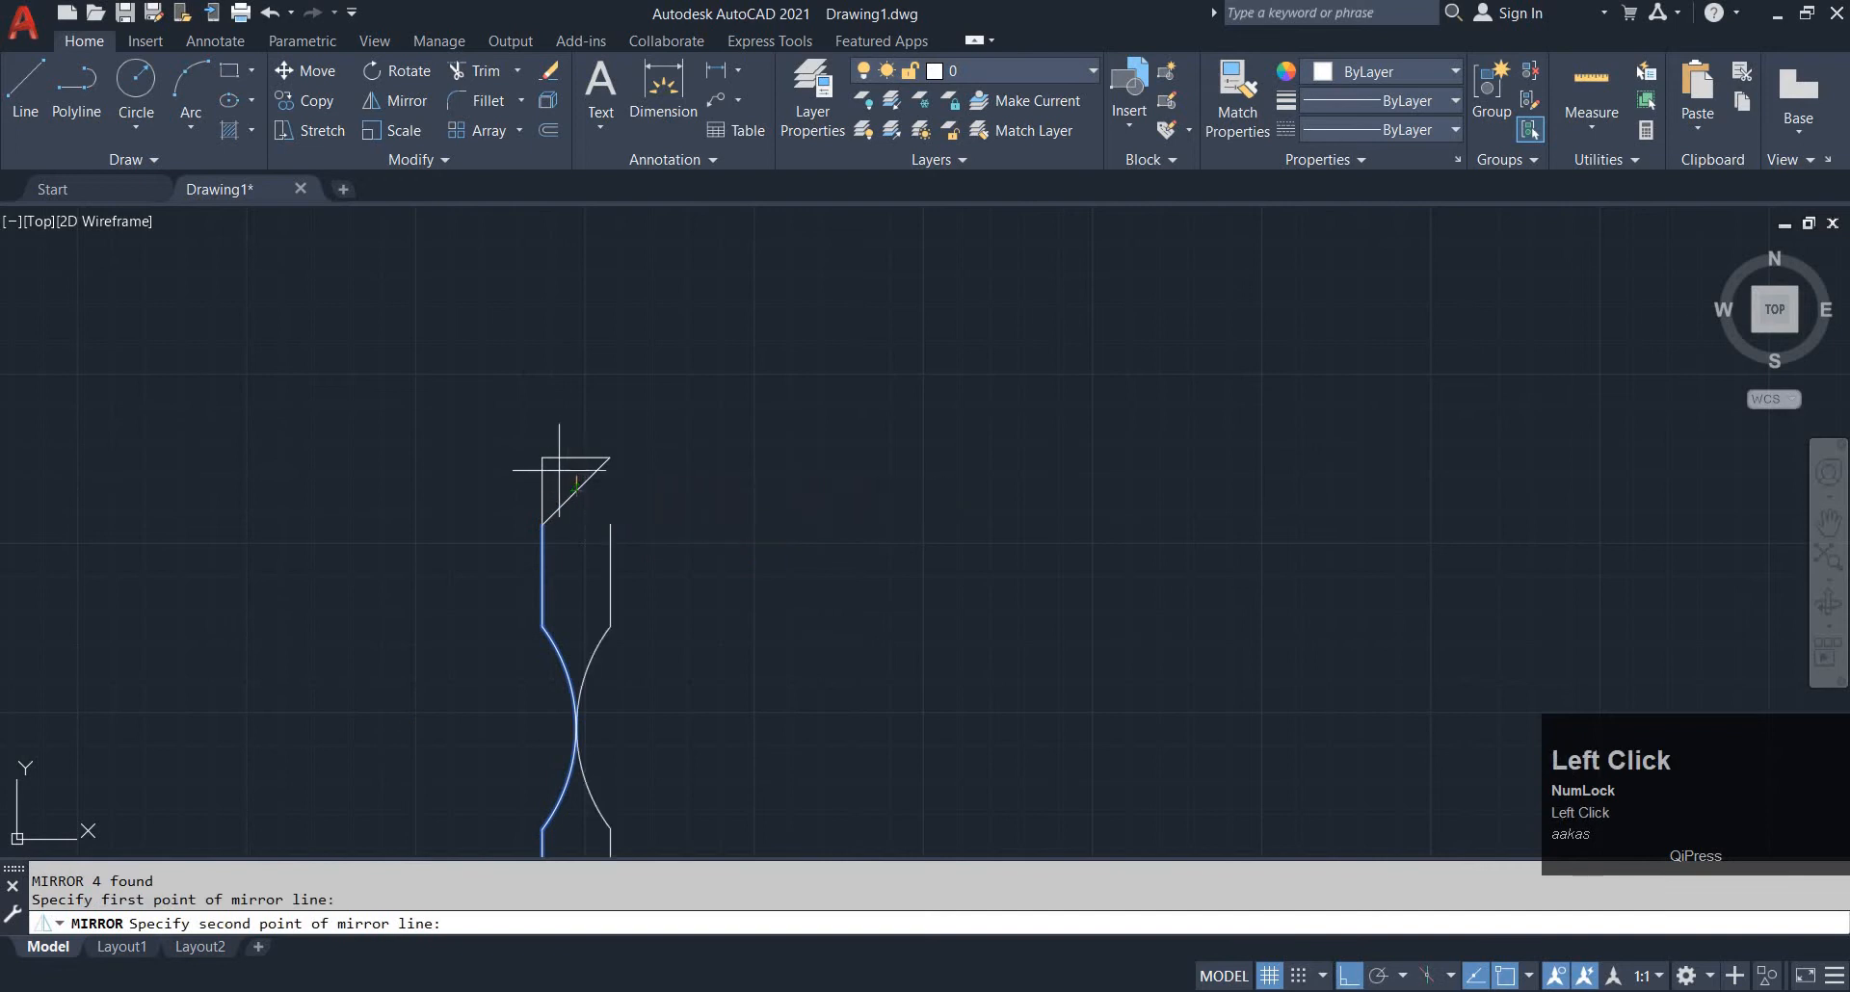
click(535, 459)
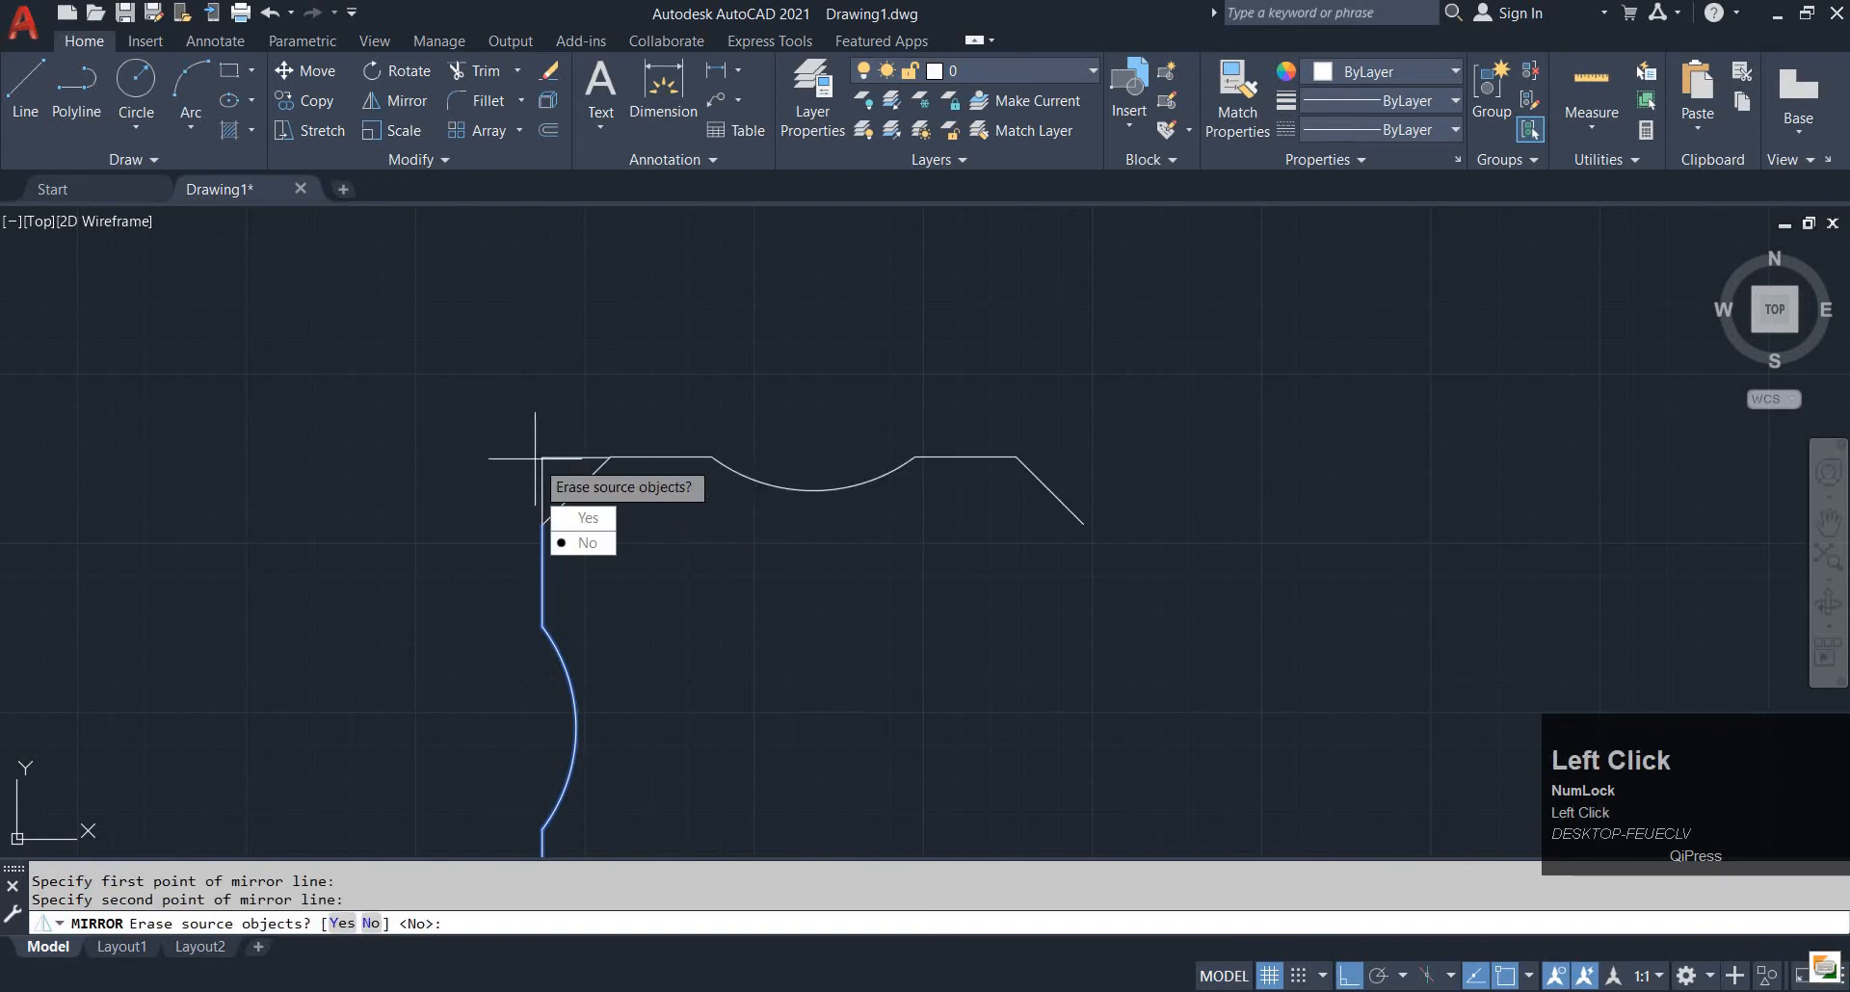
key(space)
Erase the two construction lines forming the upper square corner, and undo the erasure
scroll(574, 471, up, 2)
click(545, 482)
click(400, 395)
text(e)
key(space)
scroll(445, 422, down, 3)
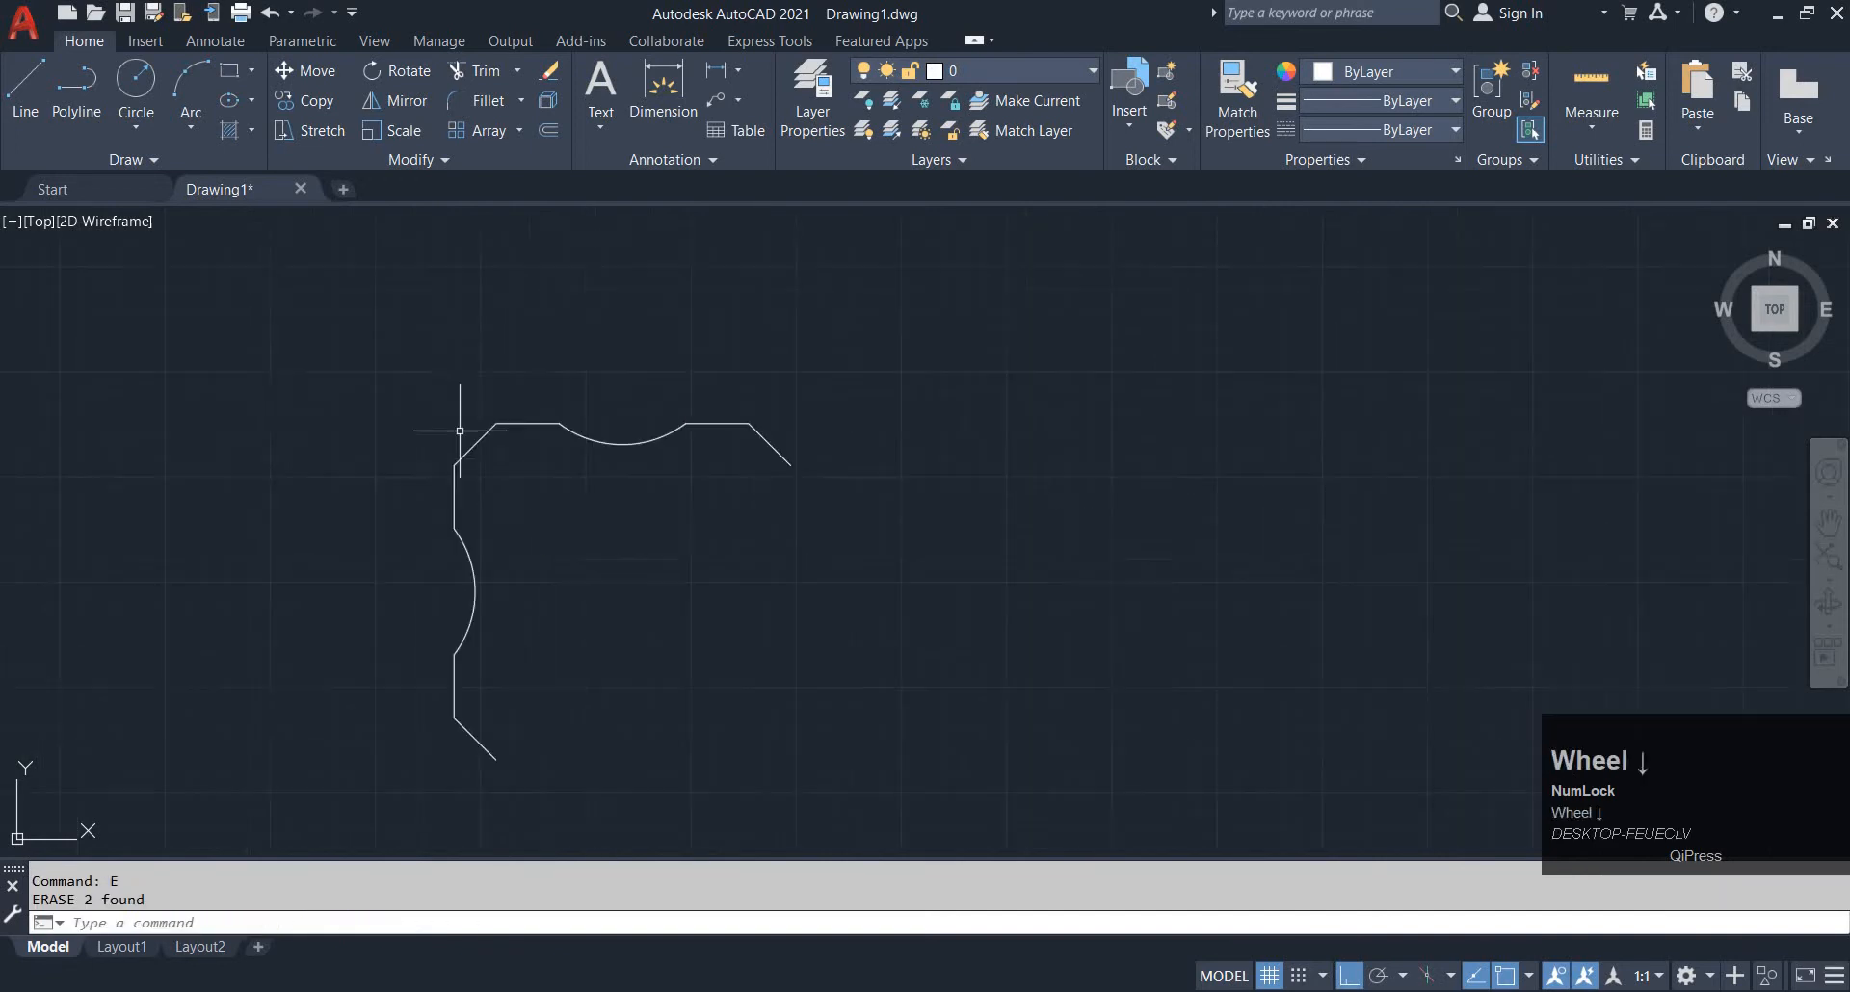
middle_drag(485, 426, 533, 379)
key(ctrl+z)
Mirror the two upper corner construction lines about a horizontal axis through the left arc's midpoint, keeping the originals
click(501, 471)
click(466, 418)
scroll(491, 444, down, 3)
text(mi)
key(space)
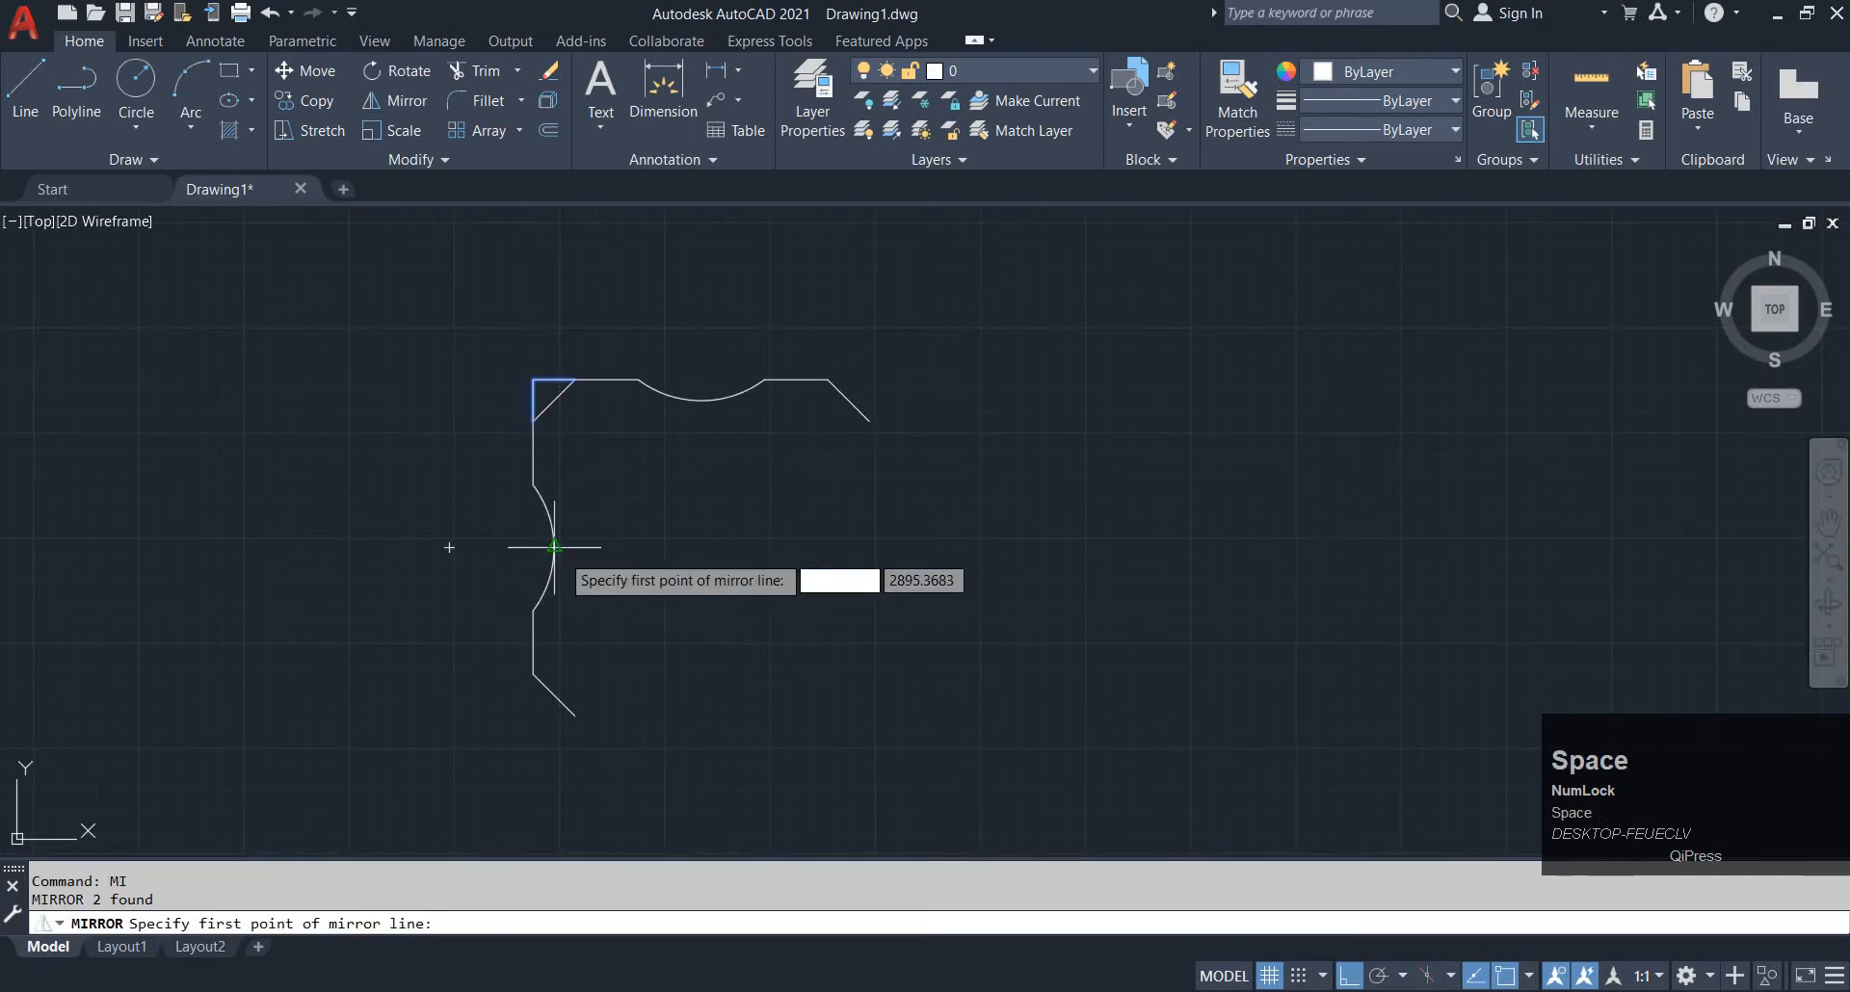
click(553, 547)
click(566, 638)
key(space)
Mirror the left side's vertical lines, arc and upper diagonal about the axis through the lower diagonal's midpoint and square corner, keeping the originals
scroll(582, 645, up, 4)
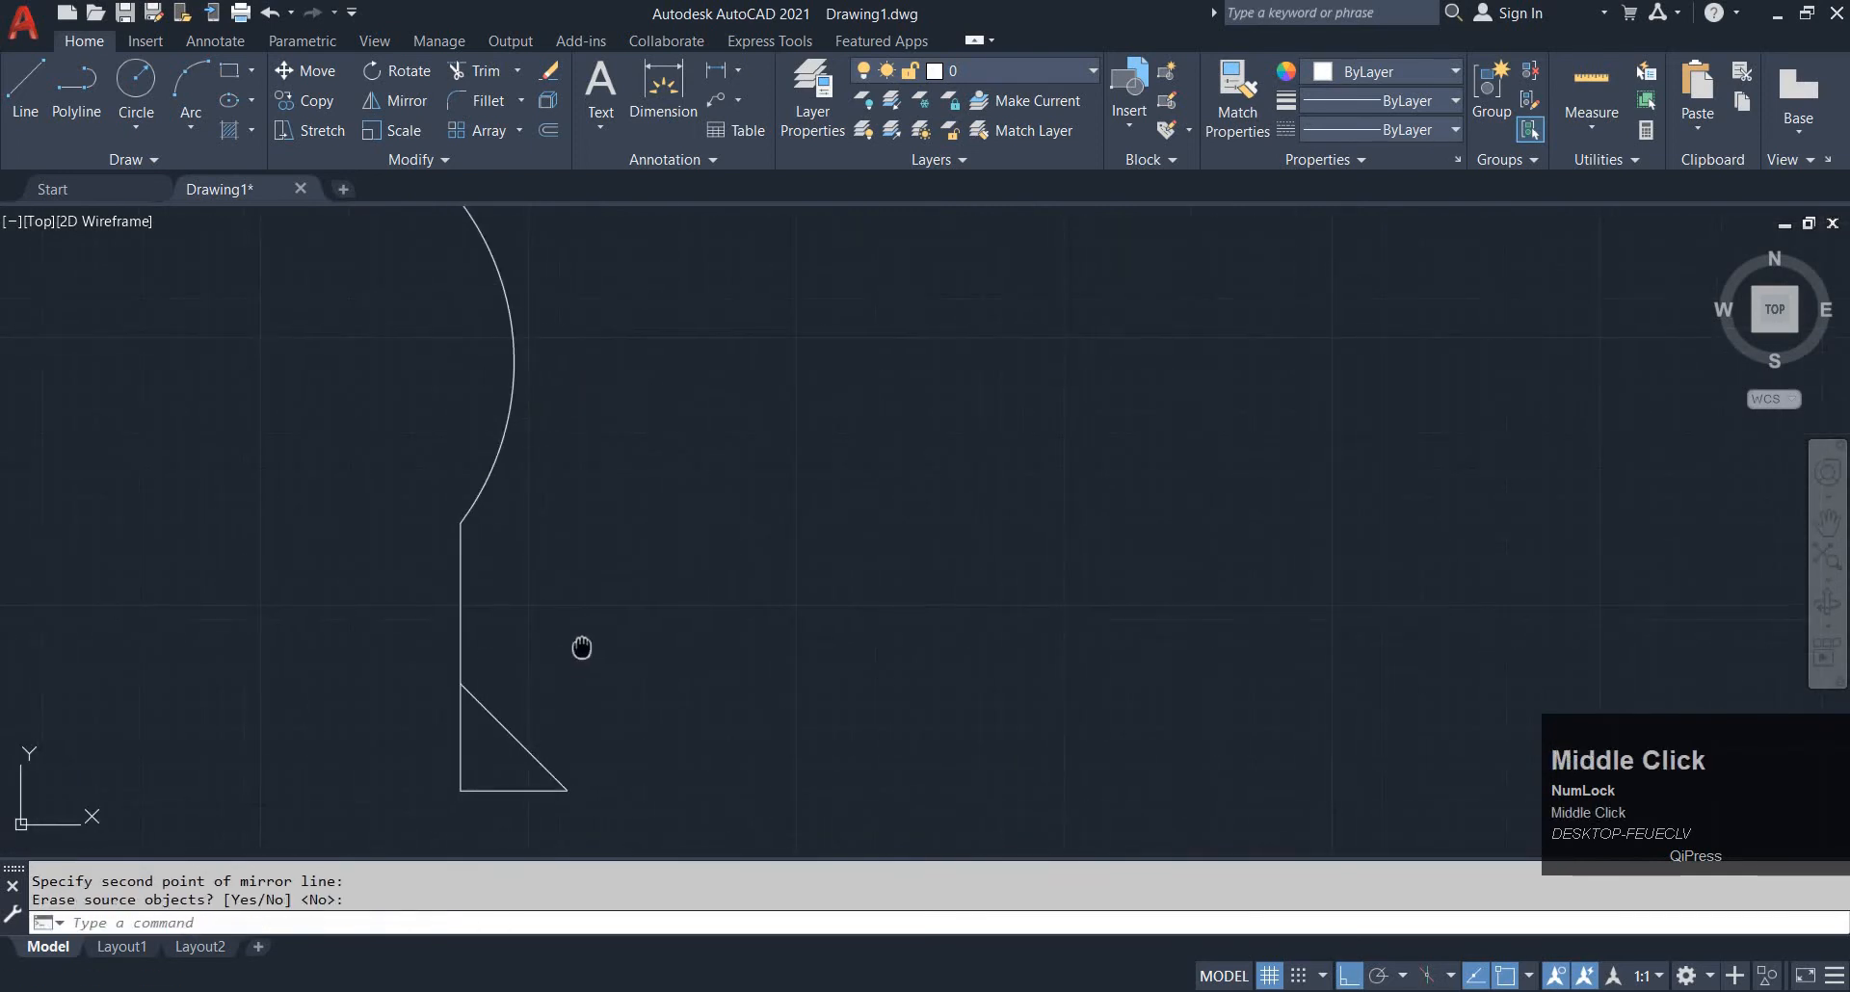
middle_drag(495, 764, 506, 809)
click(513, 663)
click(395, 458)
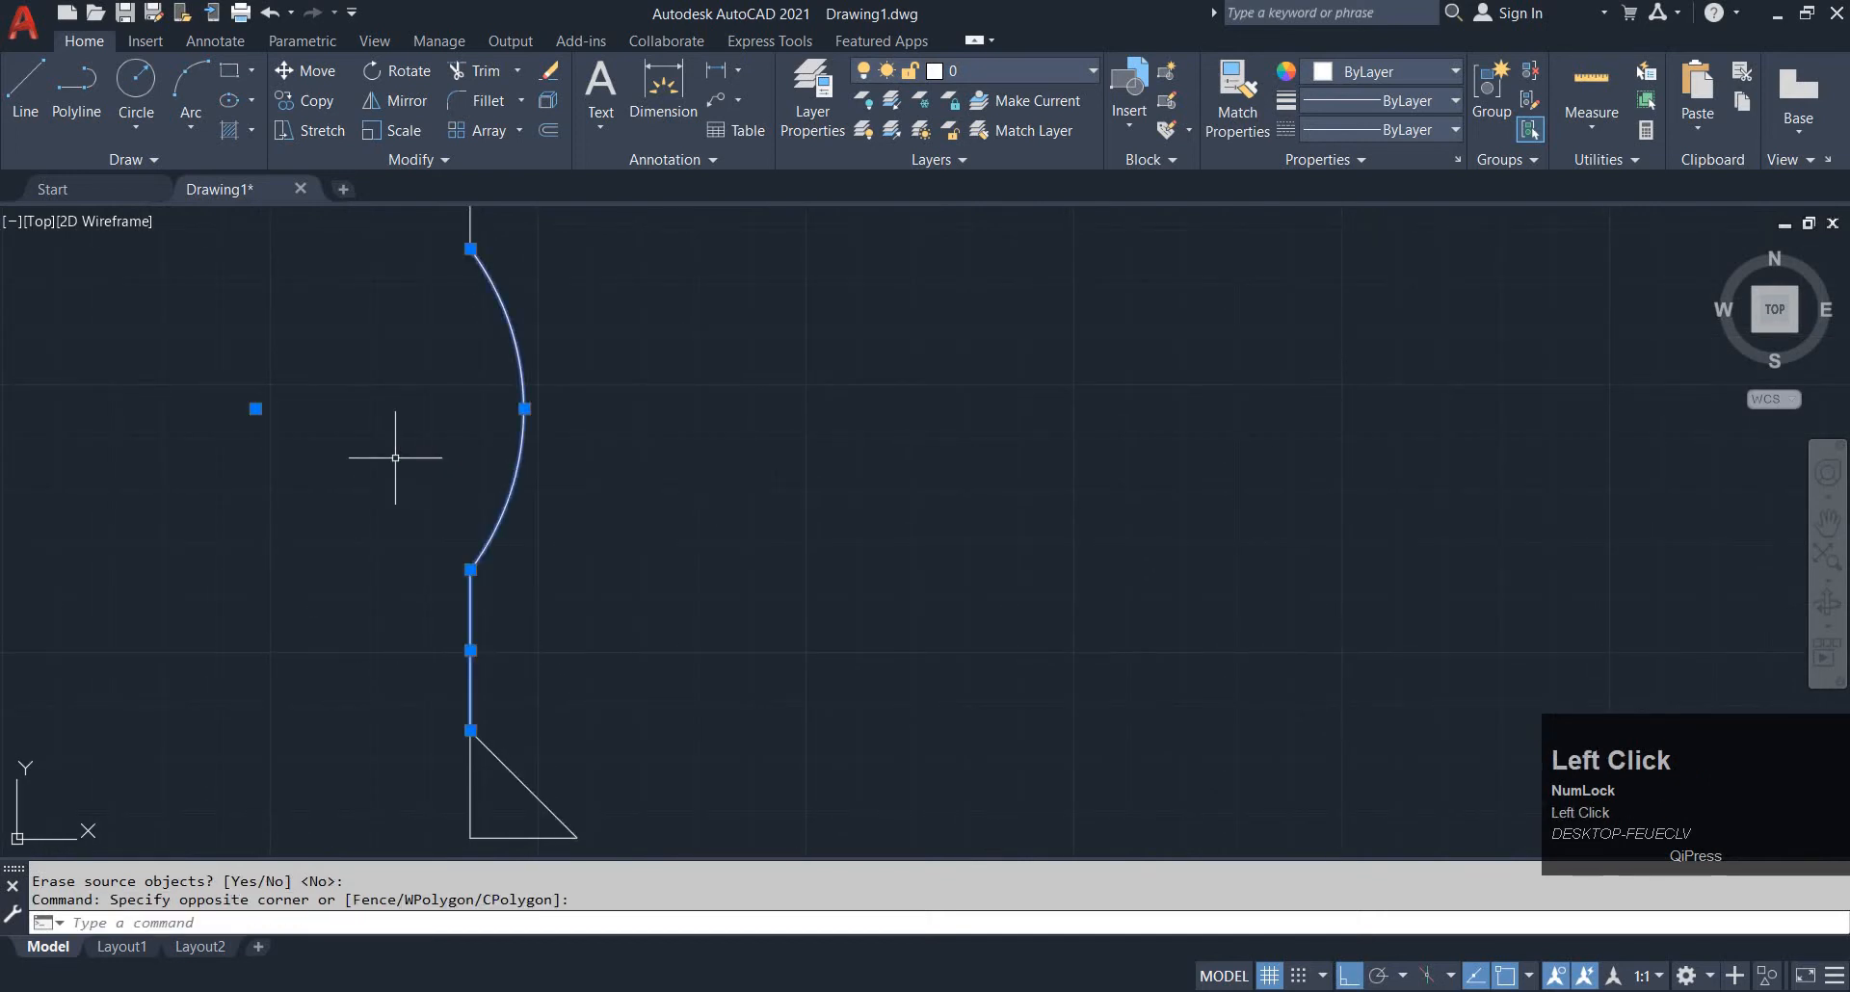
scroll(395, 457, down, 3)
middle_drag(594, 378, 719, 558)
click(677, 518)
click(540, 485)
click(621, 354)
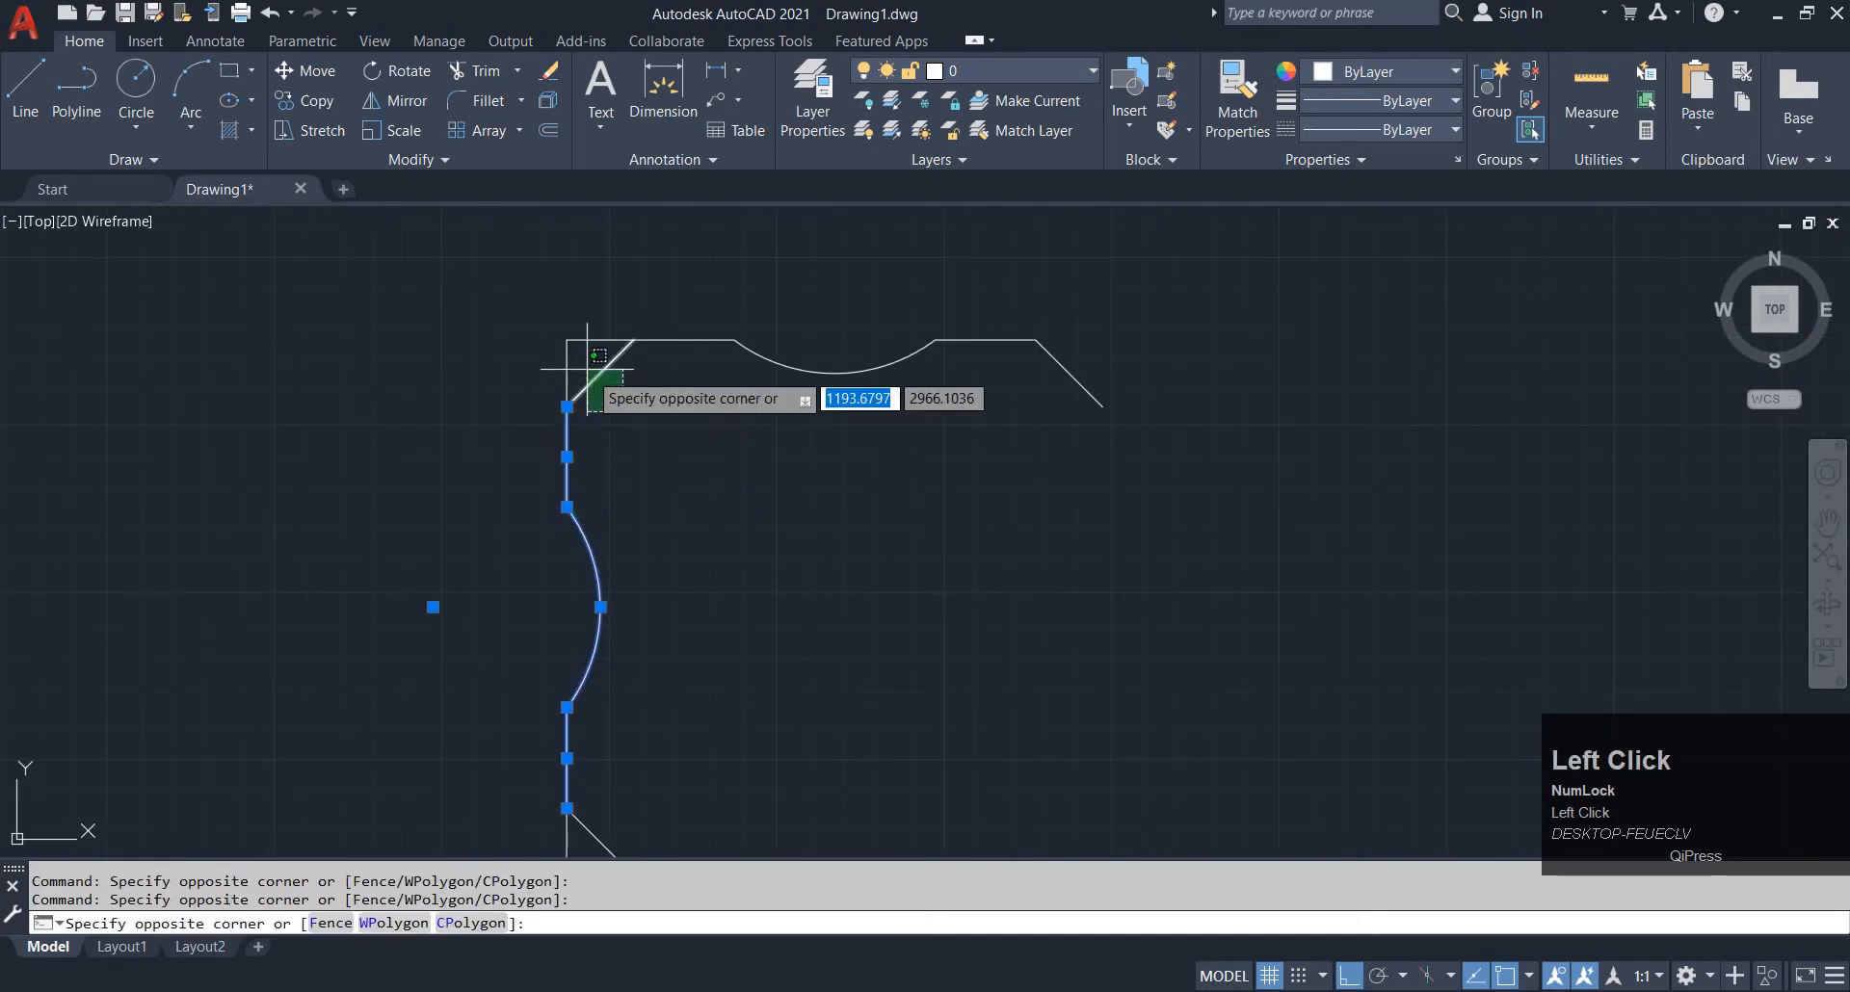
click(571, 397)
middle_drag(619, 642, 613, 472)
scroll(612, 740, up, 2)
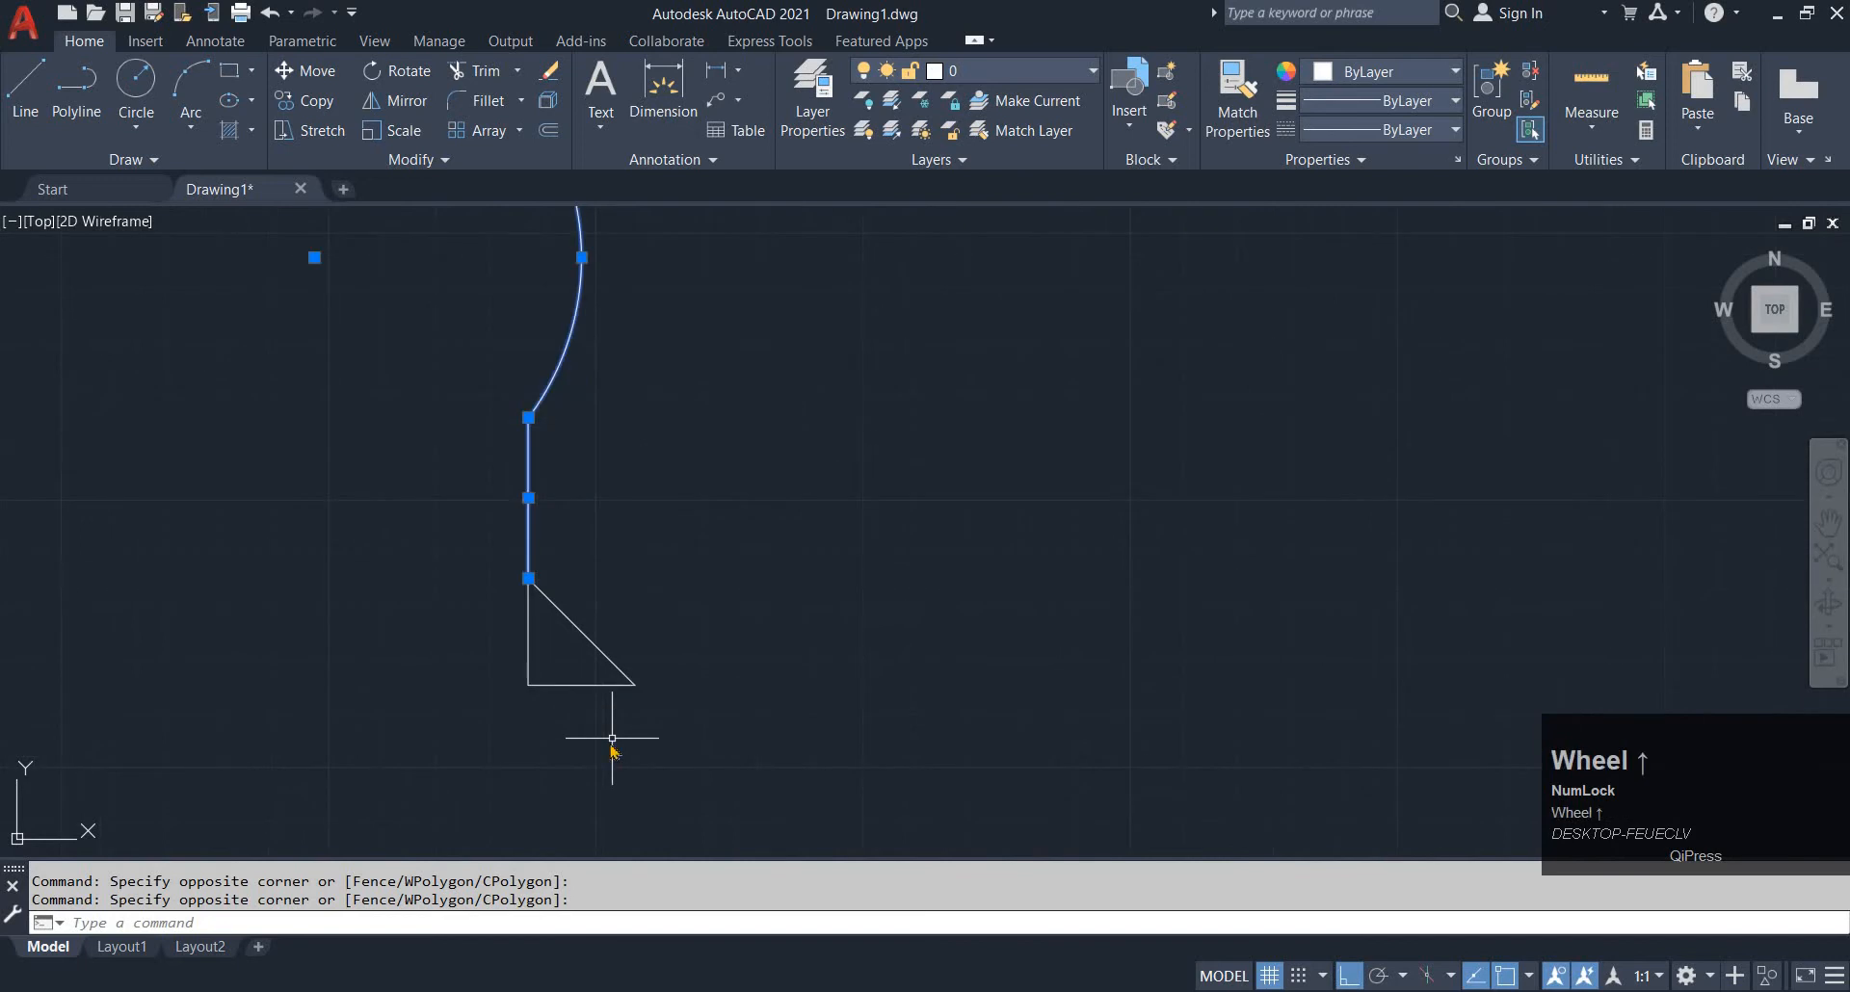
text(MI)
key(space)
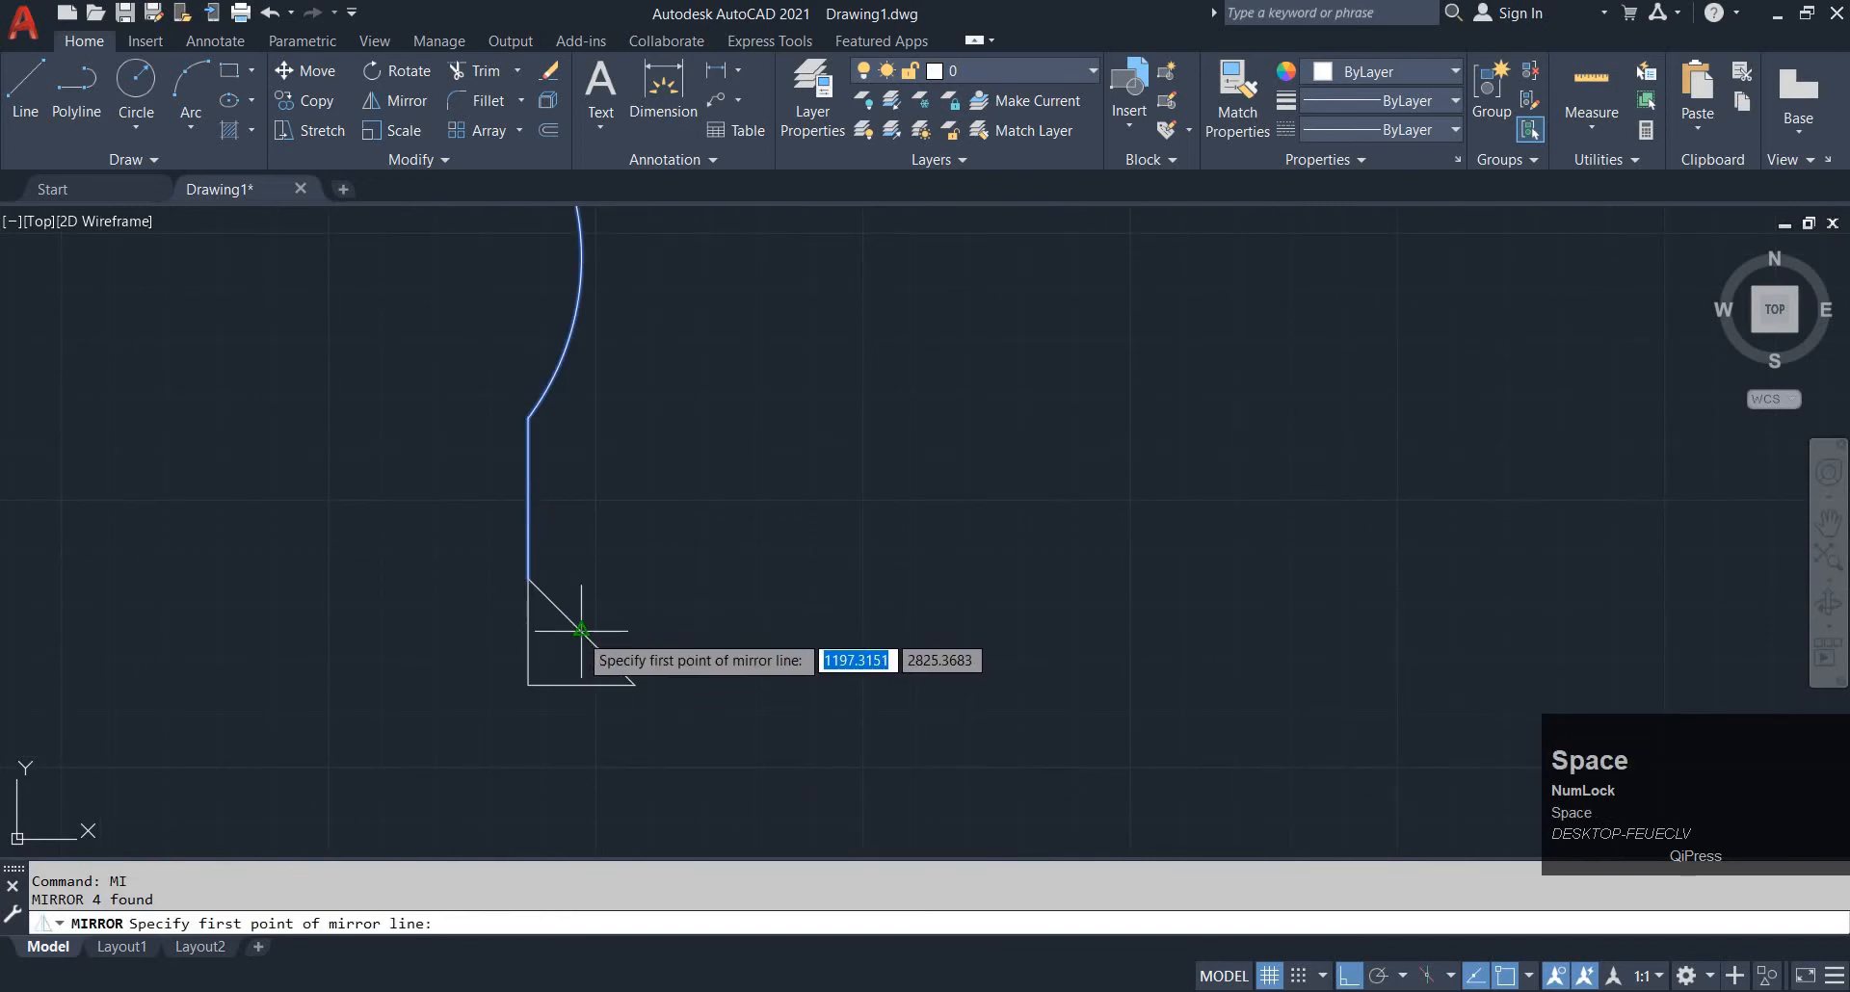
click(581, 632)
click(530, 685)
key(space)
Erase the two construction lines forming the square corner outside the lower-left diagonal
scroll(694, 532, down, 2)
mouse_move(693, 533)
middle_down()
mouse_move(685, 632)
mouse_move(675, 528)
middle_up()
scroll(675, 528, down, 2)
scroll(603, 617, up, 4)
click(670, 600)
click(593, 535)
text(E)
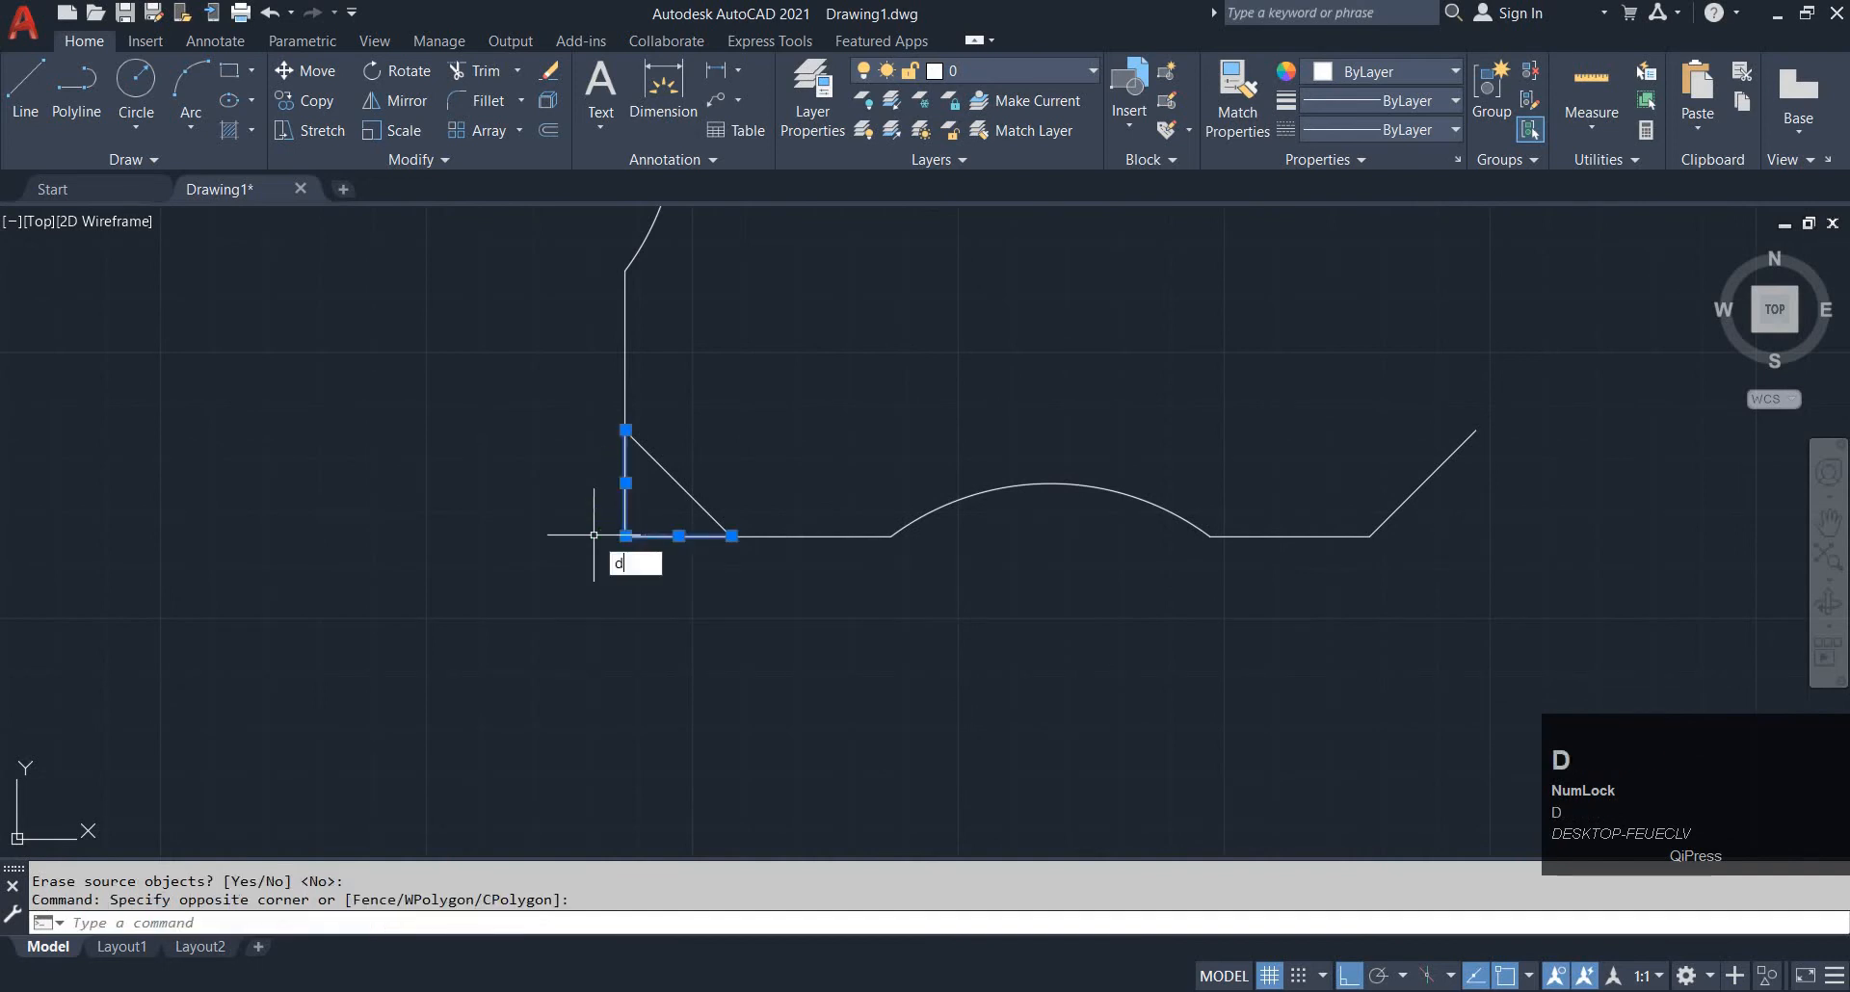
click(617, 527)
key(space)
scroll(644, 450, down, 2)
Erase the two construction lines forming the square corner outside the upper-left diagonal
middle_drag(635, 233, 648, 549)
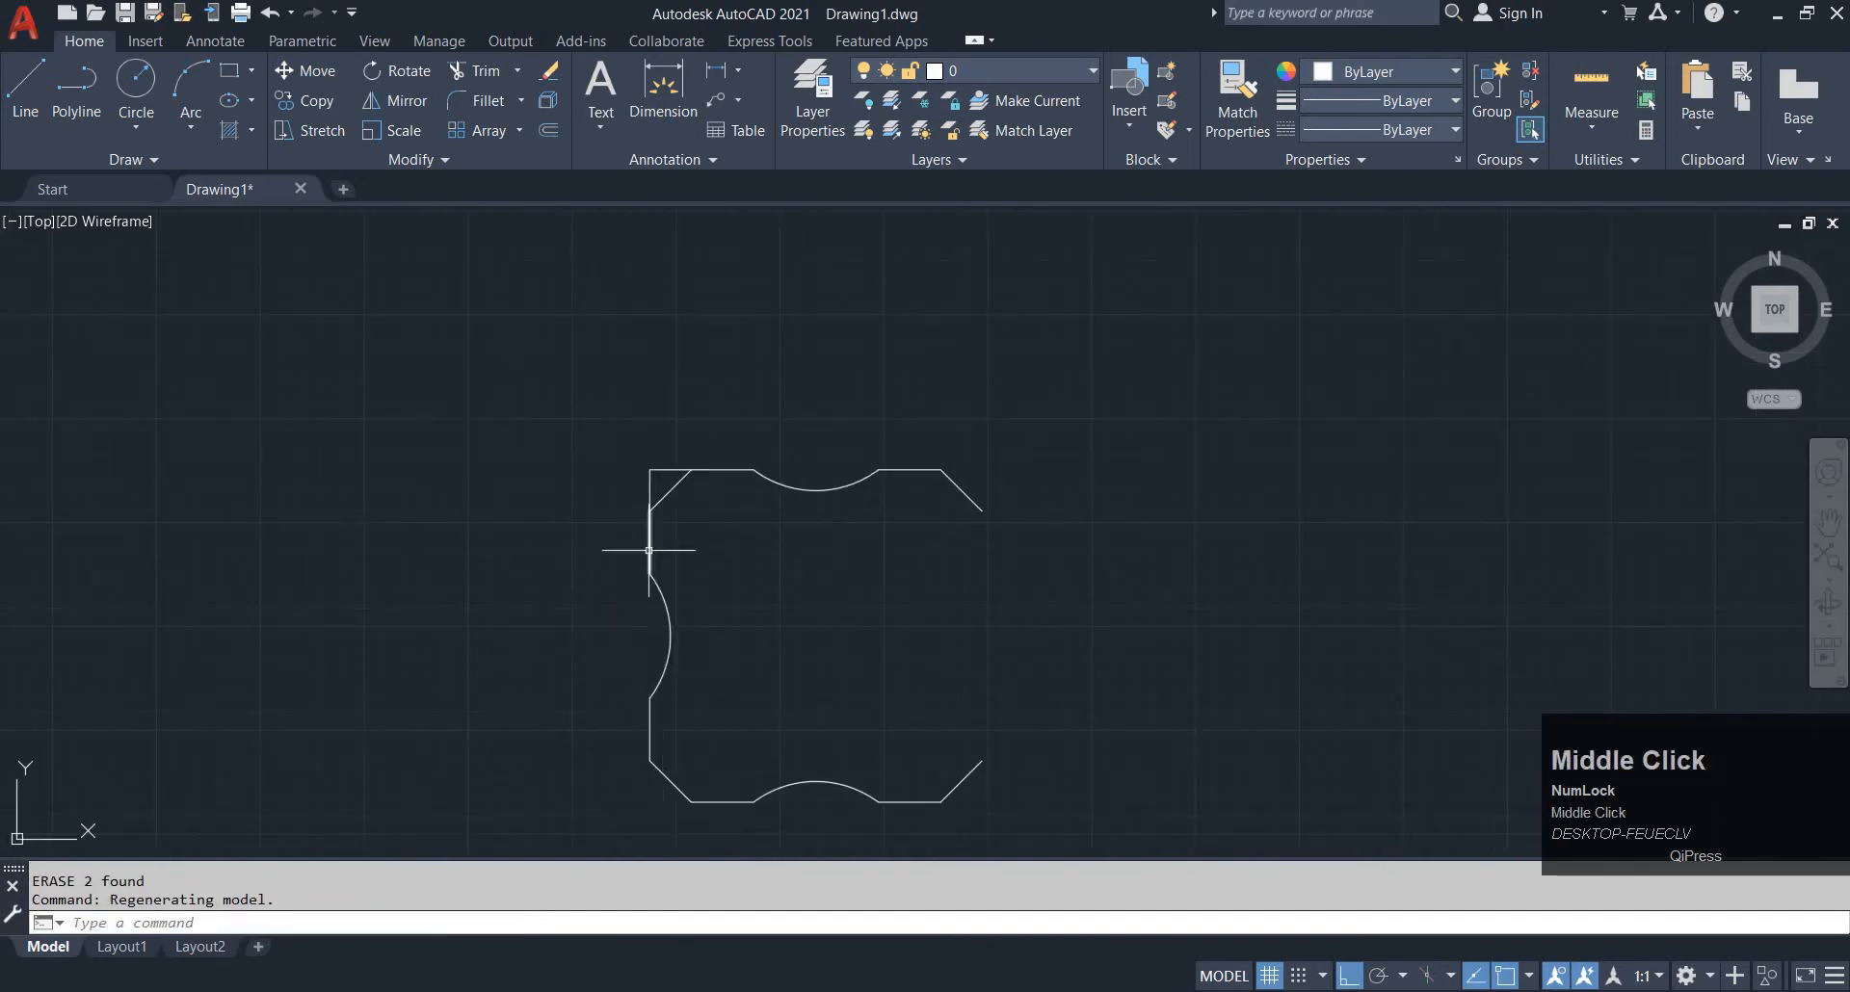
scroll(654, 470, up, 2)
click(674, 476)
click(561, 403)
text(E)
key(space)
scroll(802, 546, down, 4)
scroll(853, 566, up, 6)
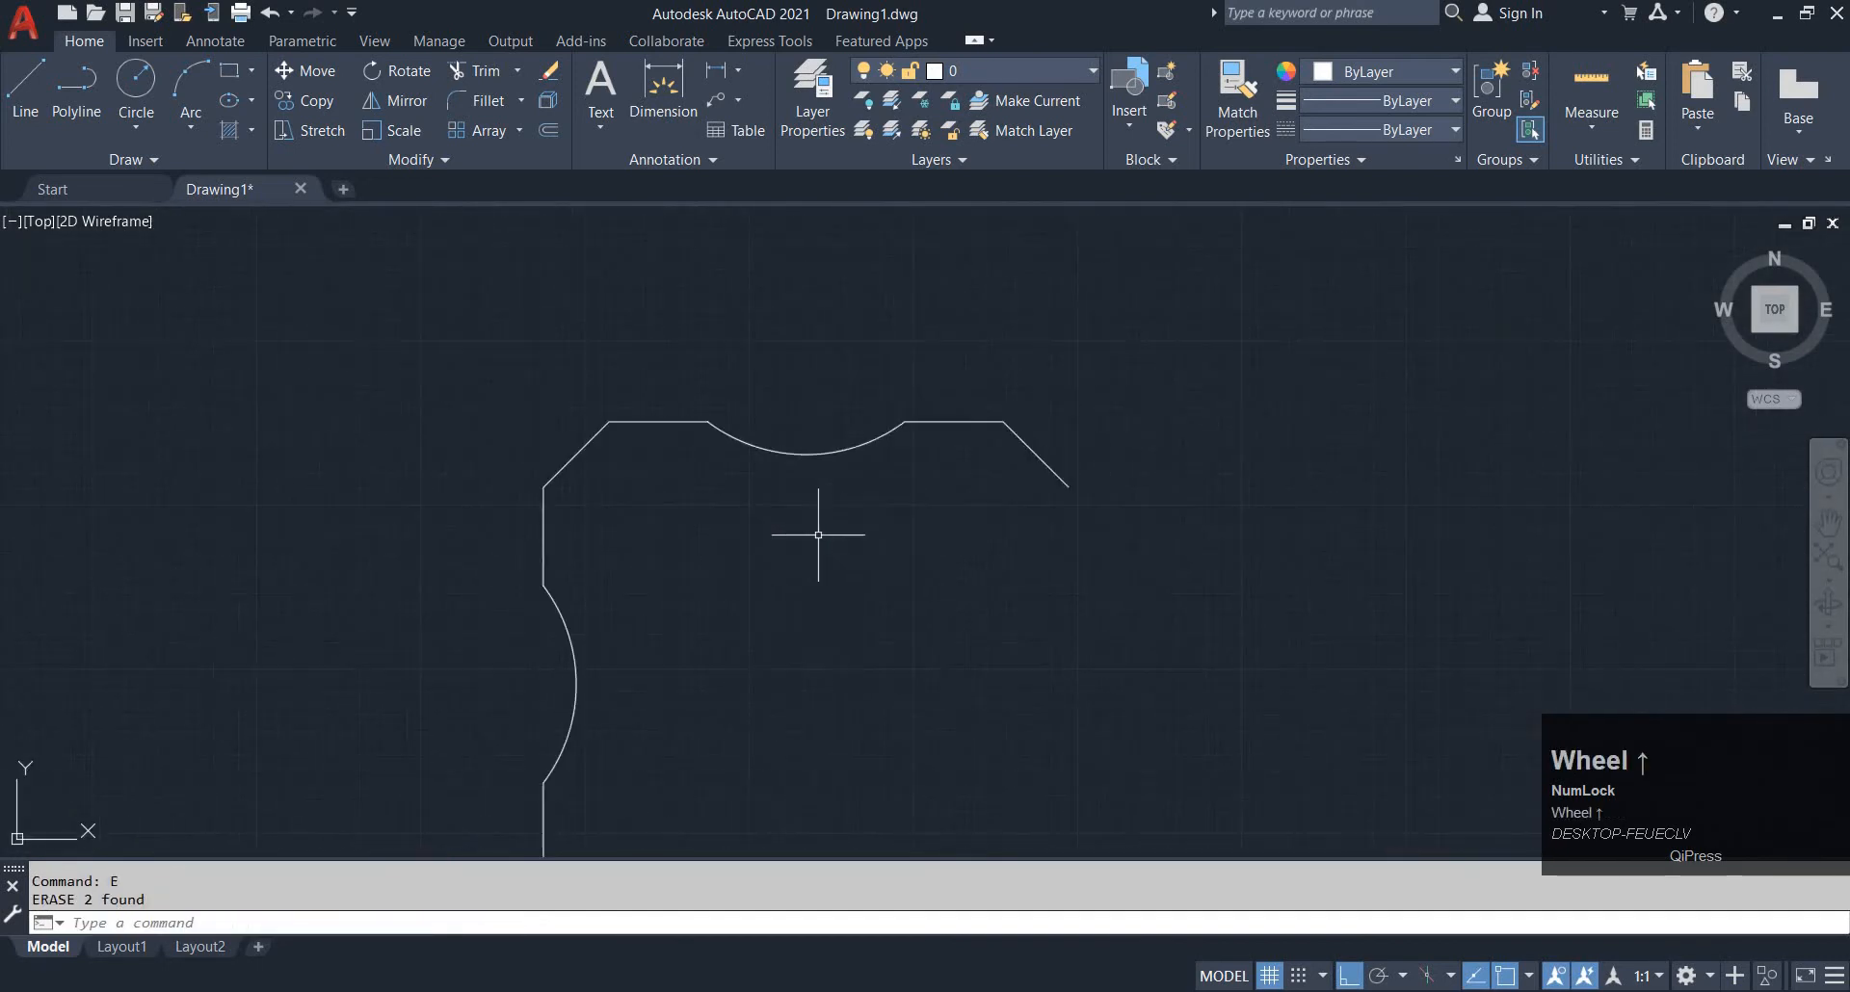
Check the EX 50 reference image and close the profile's right side with a vertical line joining the two right diagonals' free ends
scroll(817, 564, down, 2)
middle_drag(817, 580, 743, 436)
click(830, 774)
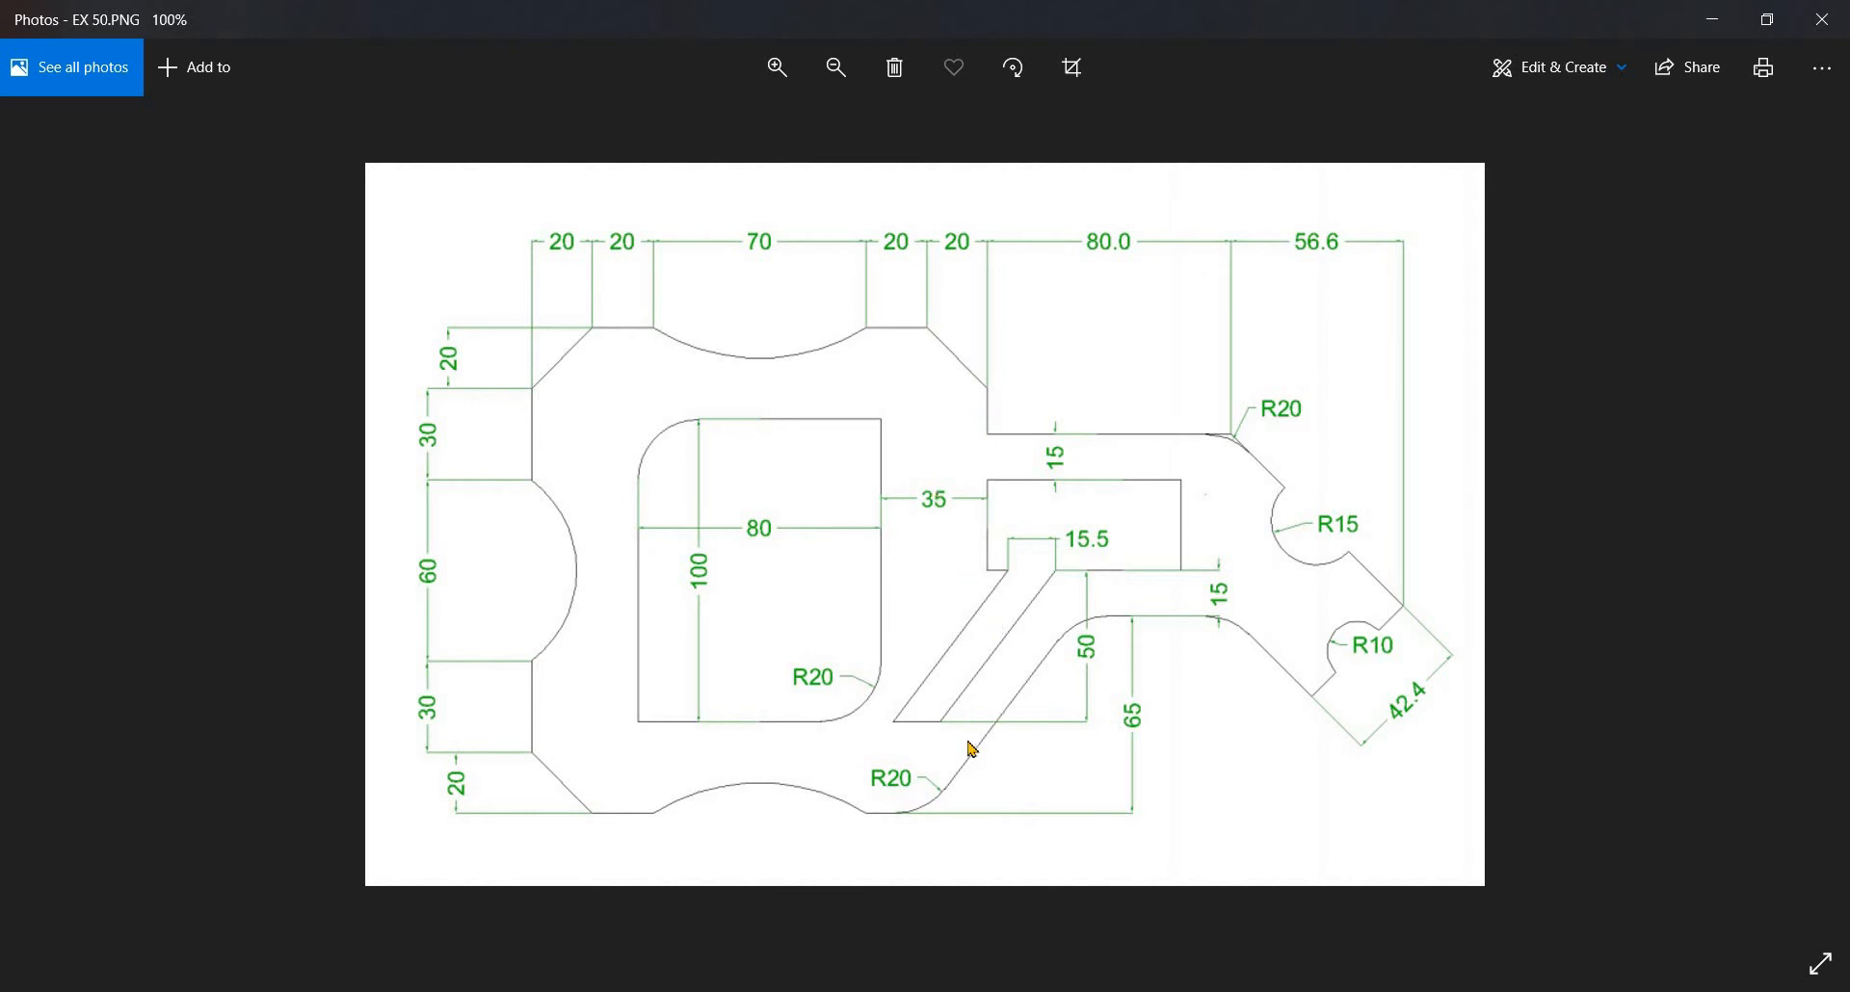
key(alt+Tab)
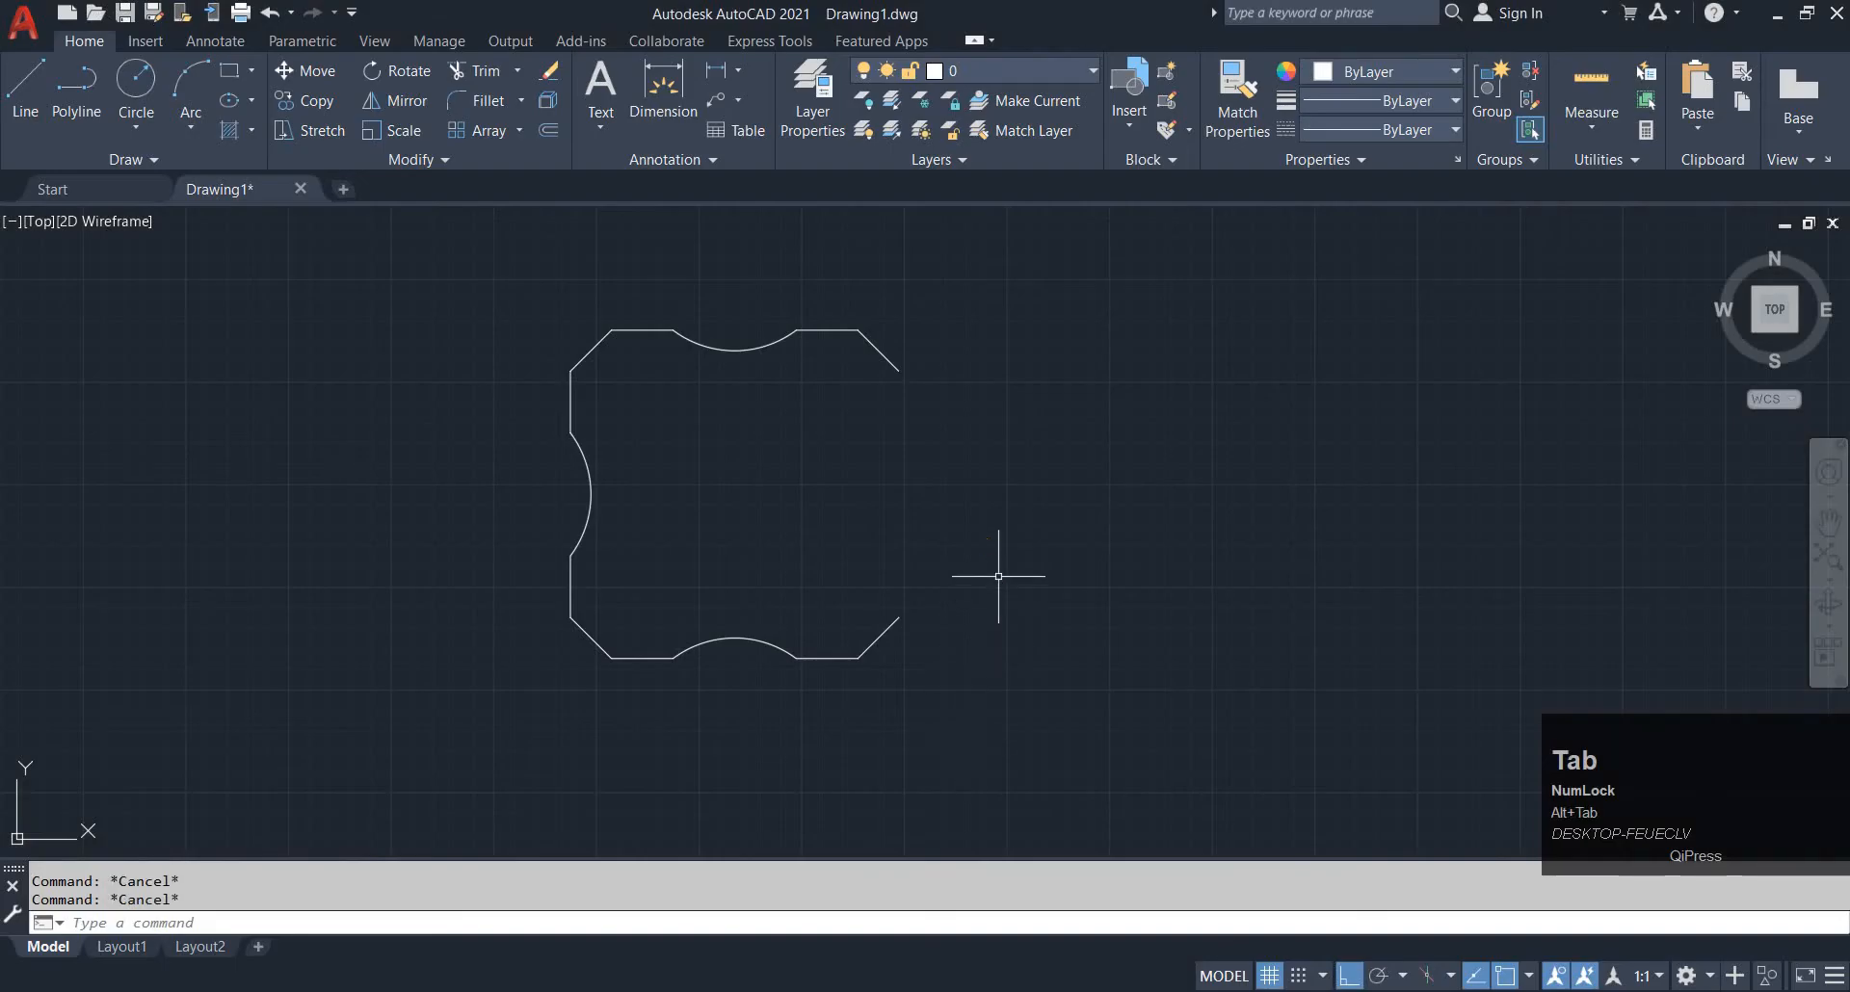
key(space)
click(899, 372)
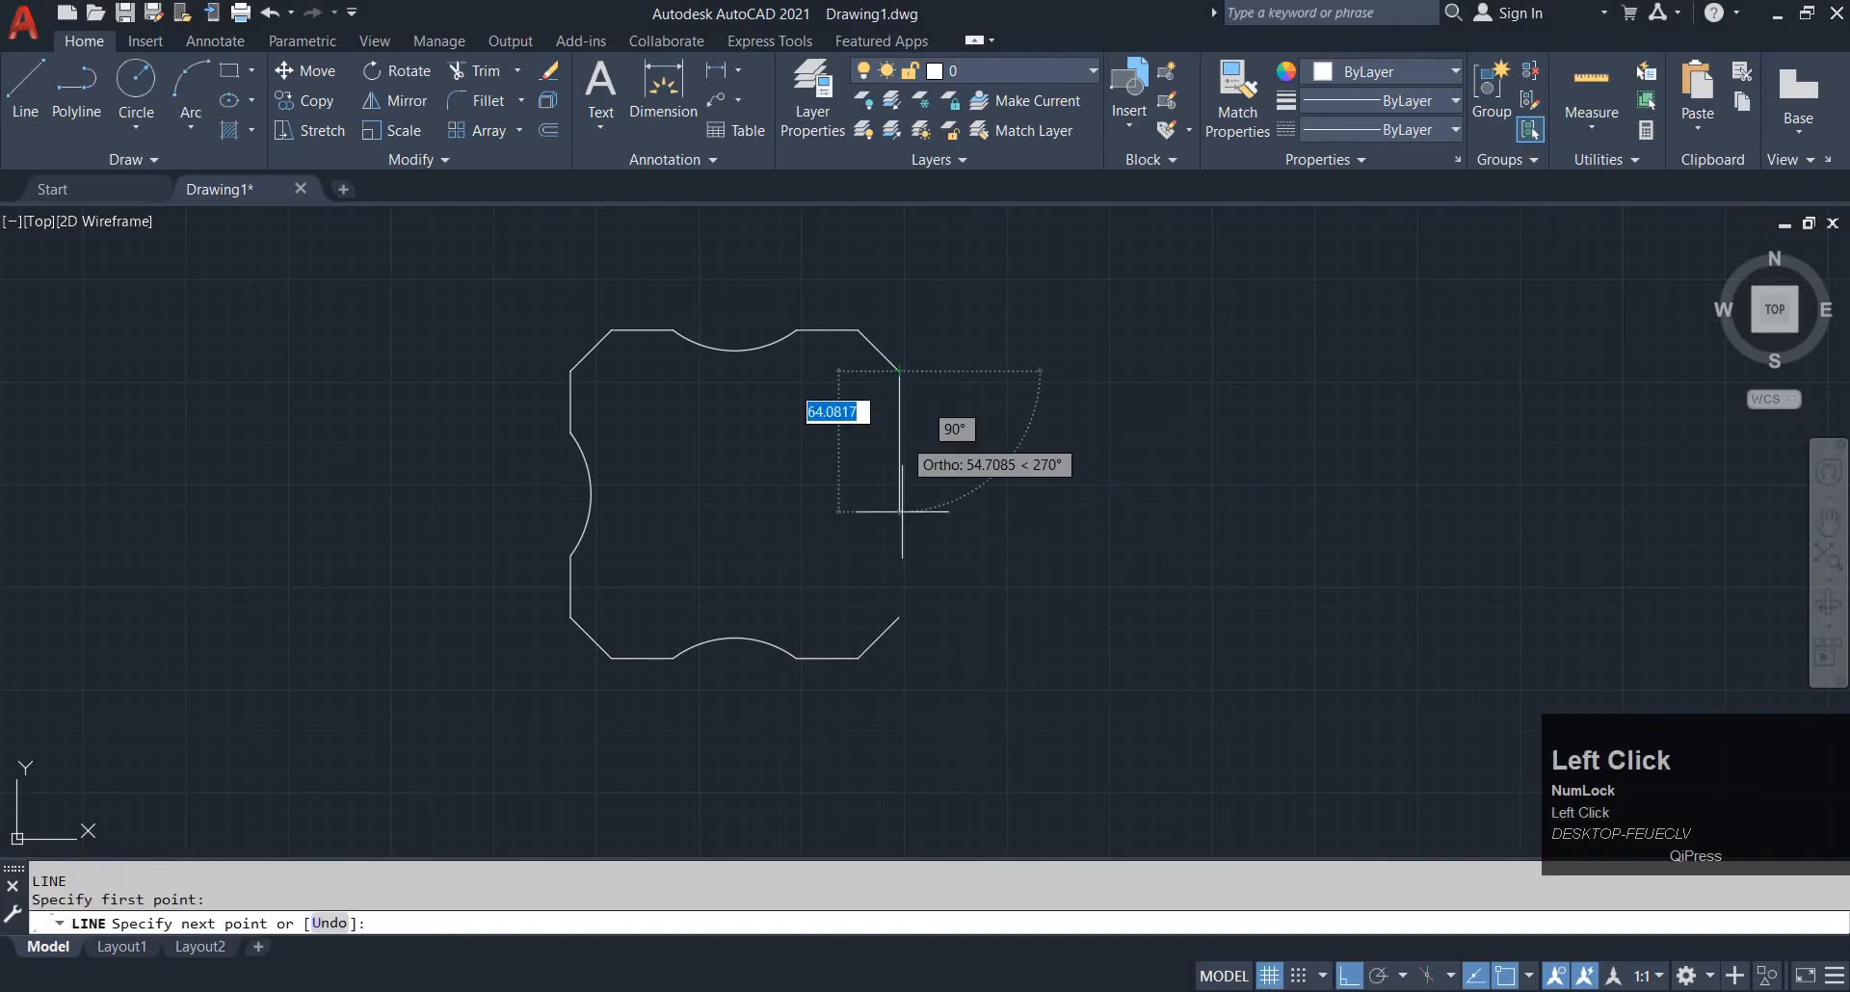
click(901, 611)
key(Escape)
key(alt+Tab)
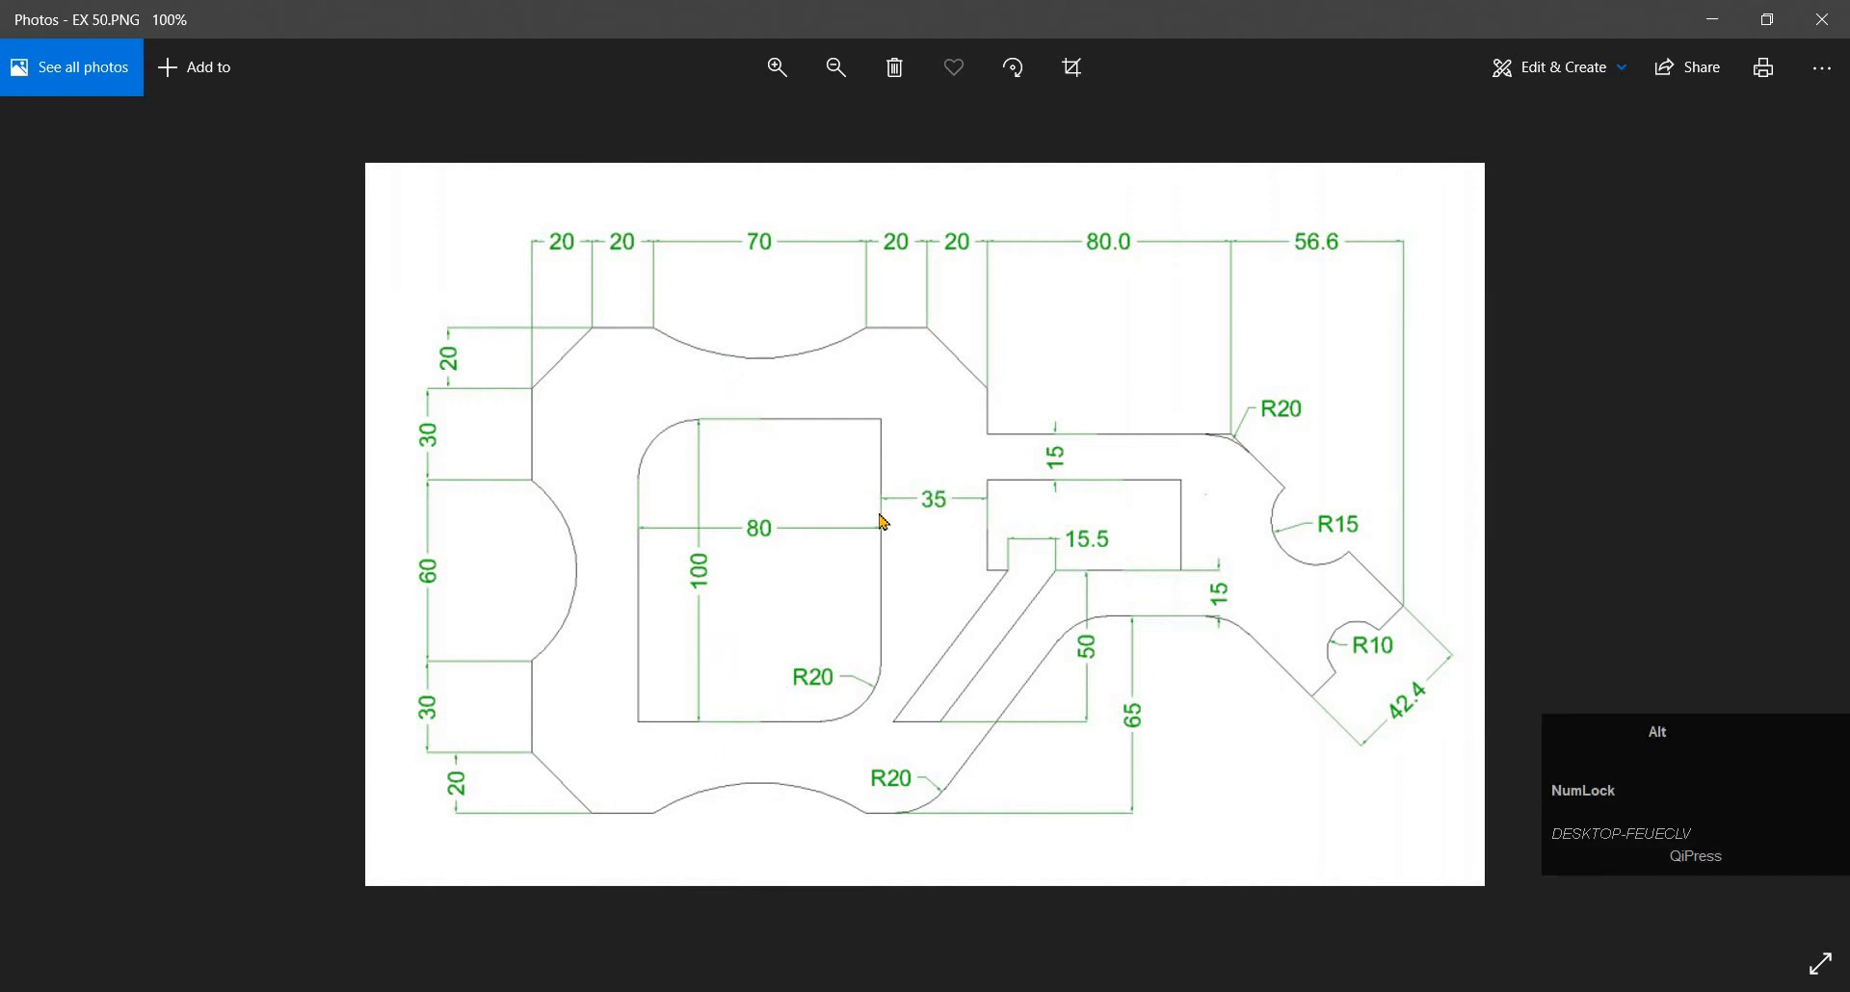
key(alt+Tab)
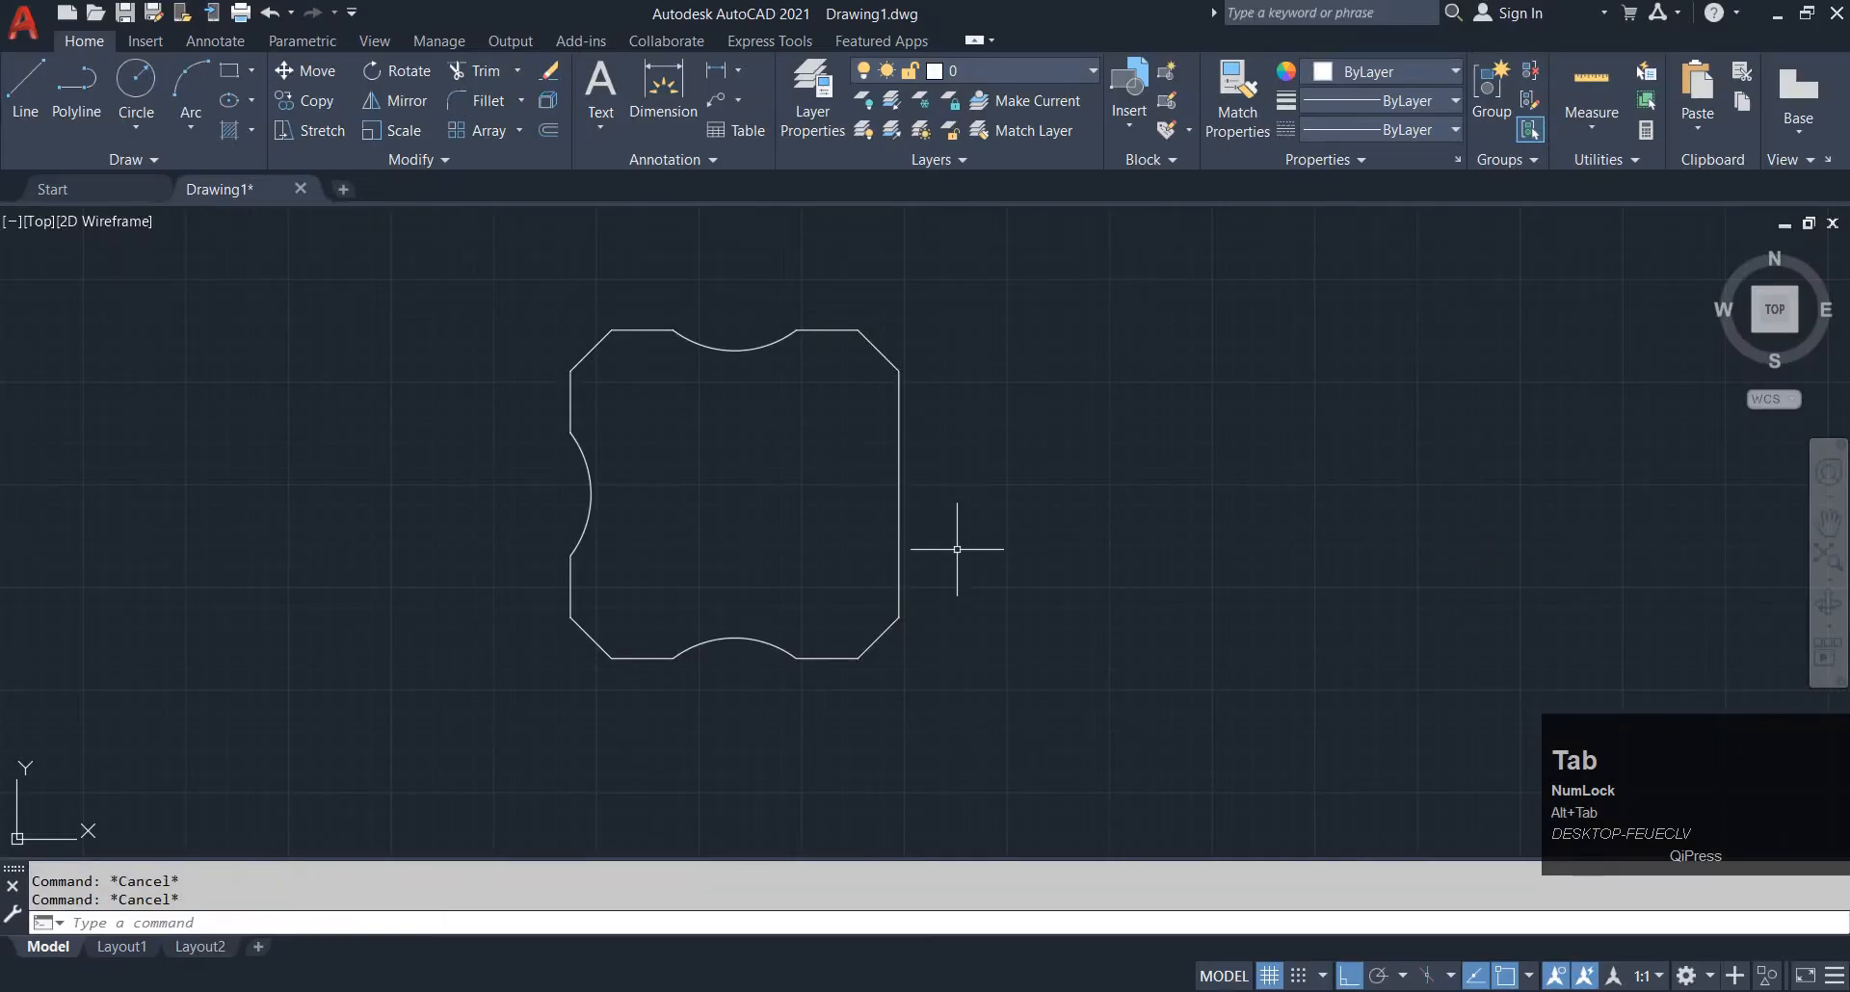
text(o)
key(space)
text(350)
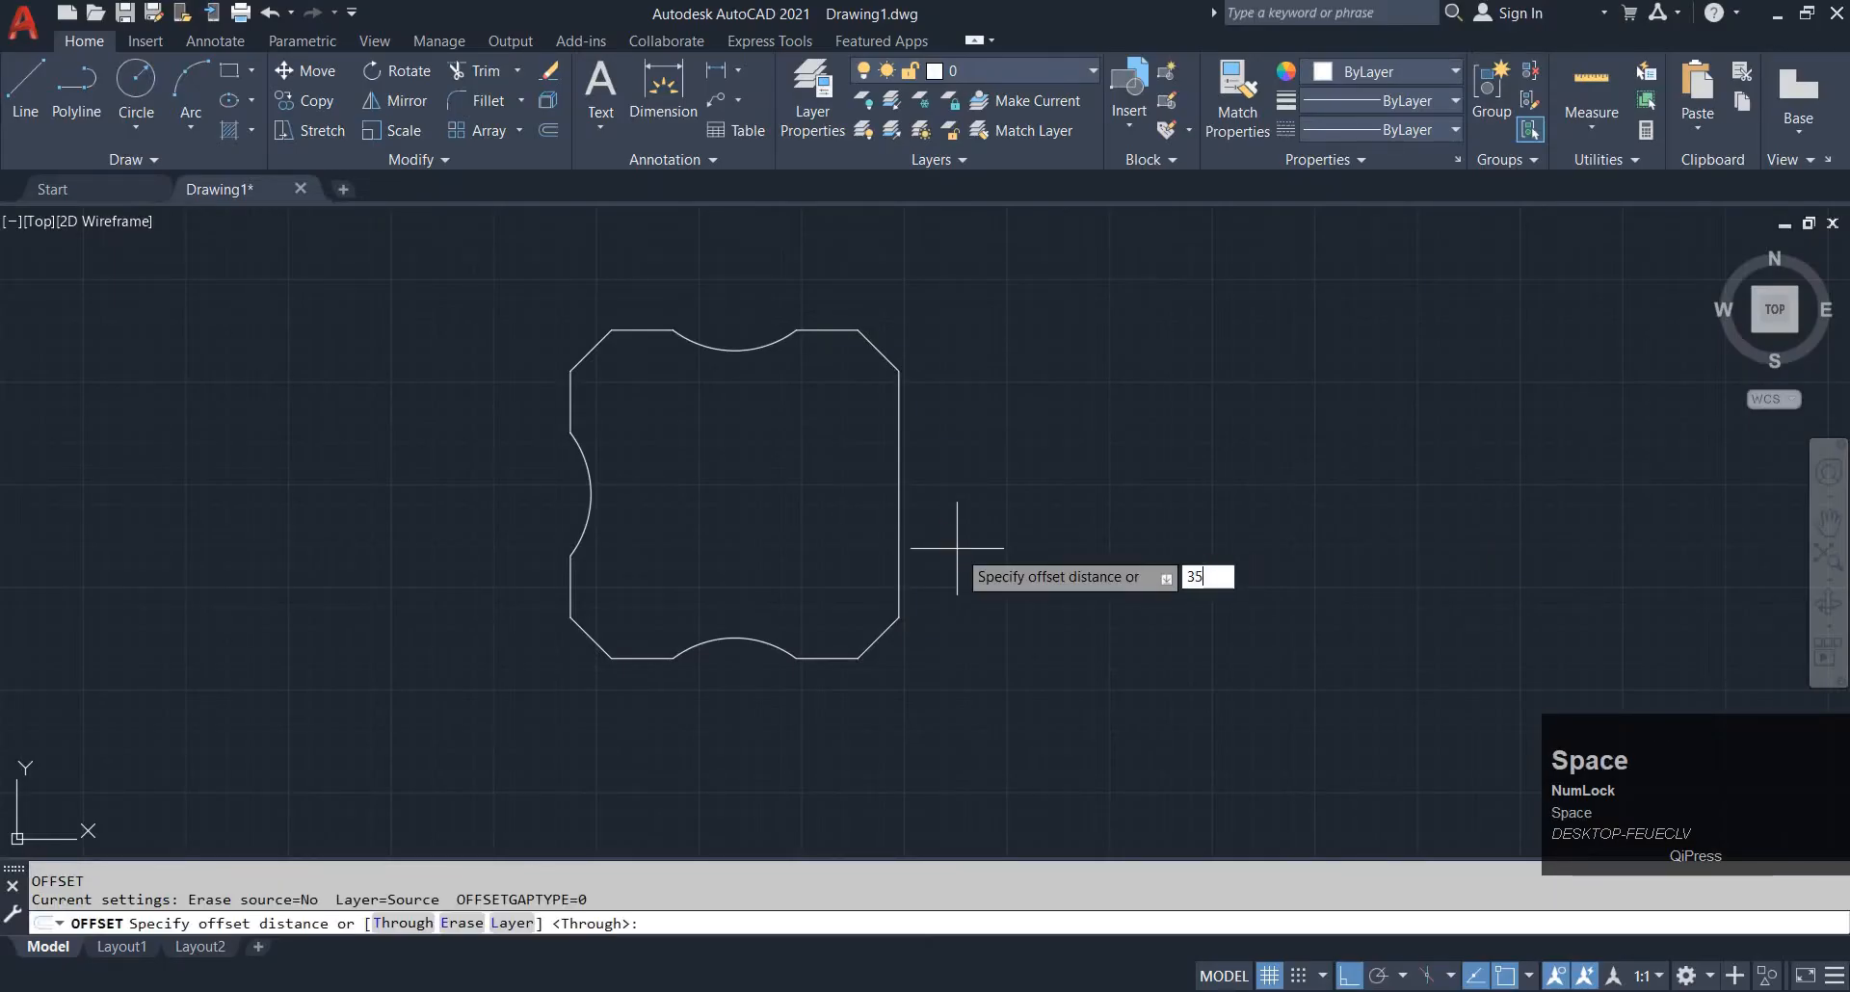
key(space)
key(Escape)
Offset the profile's right vertical line 35 units inward and check the reference image for the inner opening's width
key(space)
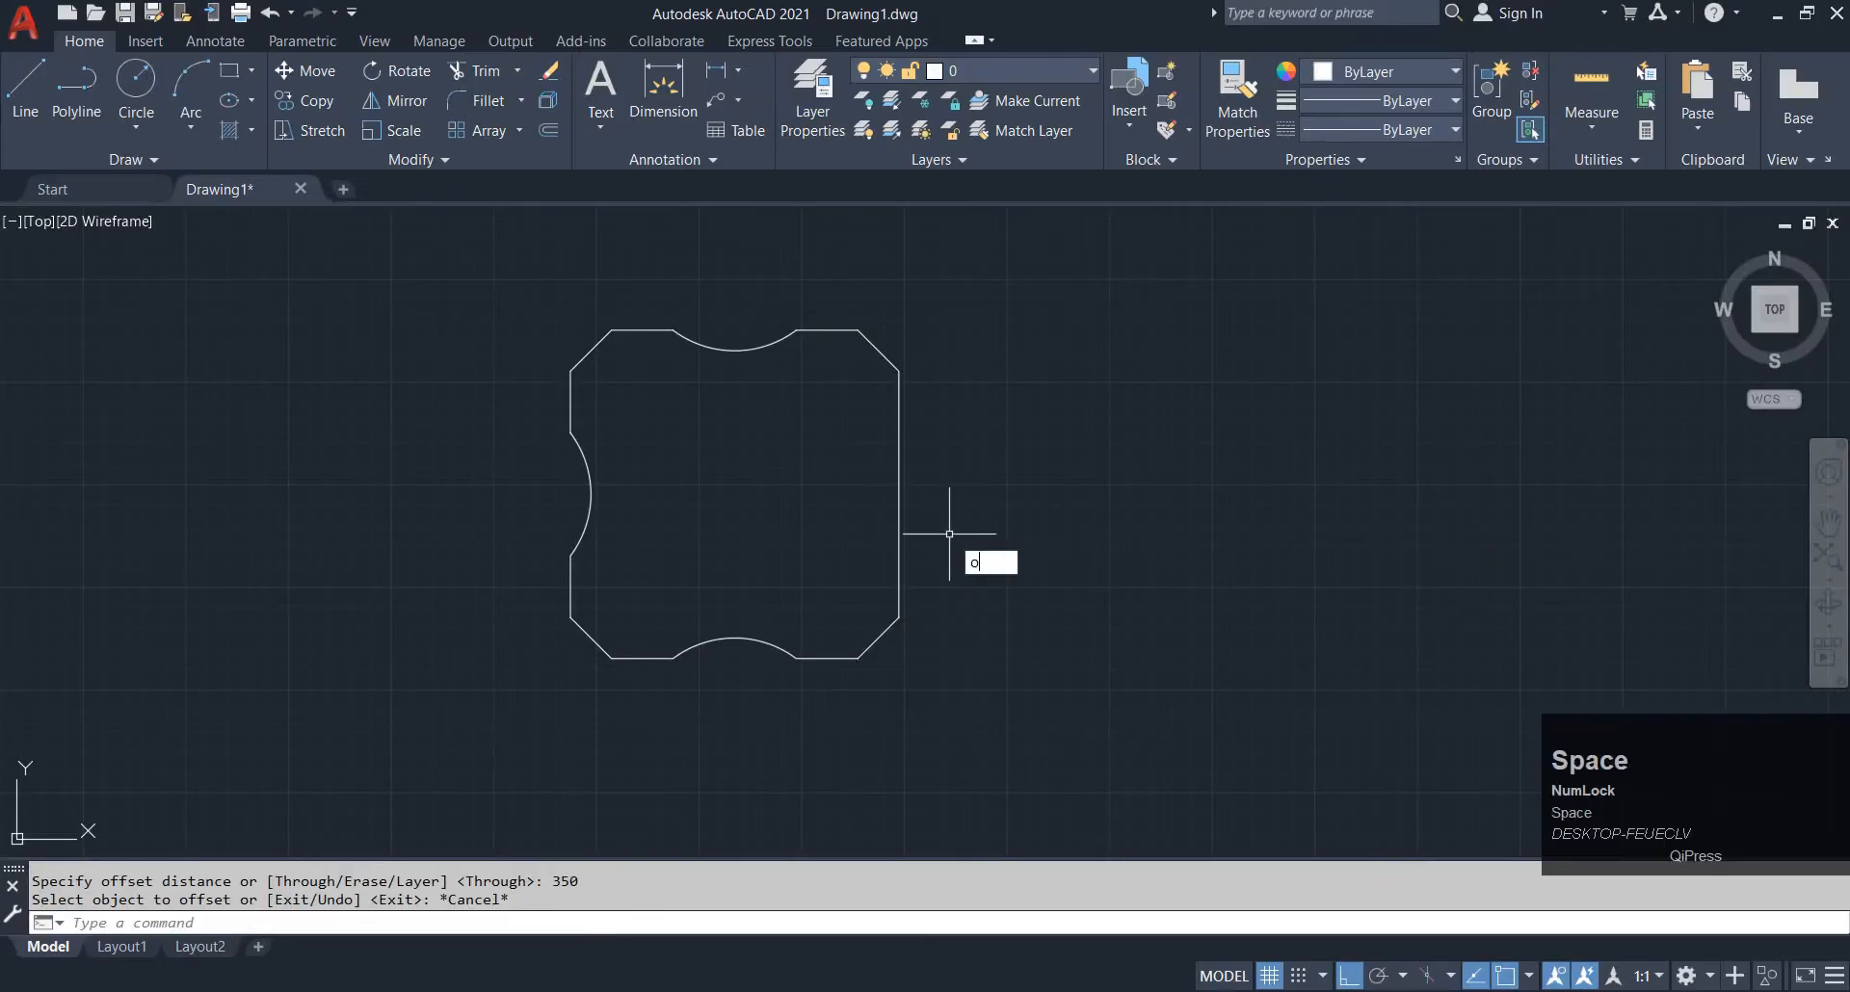
text(35)
key(space)
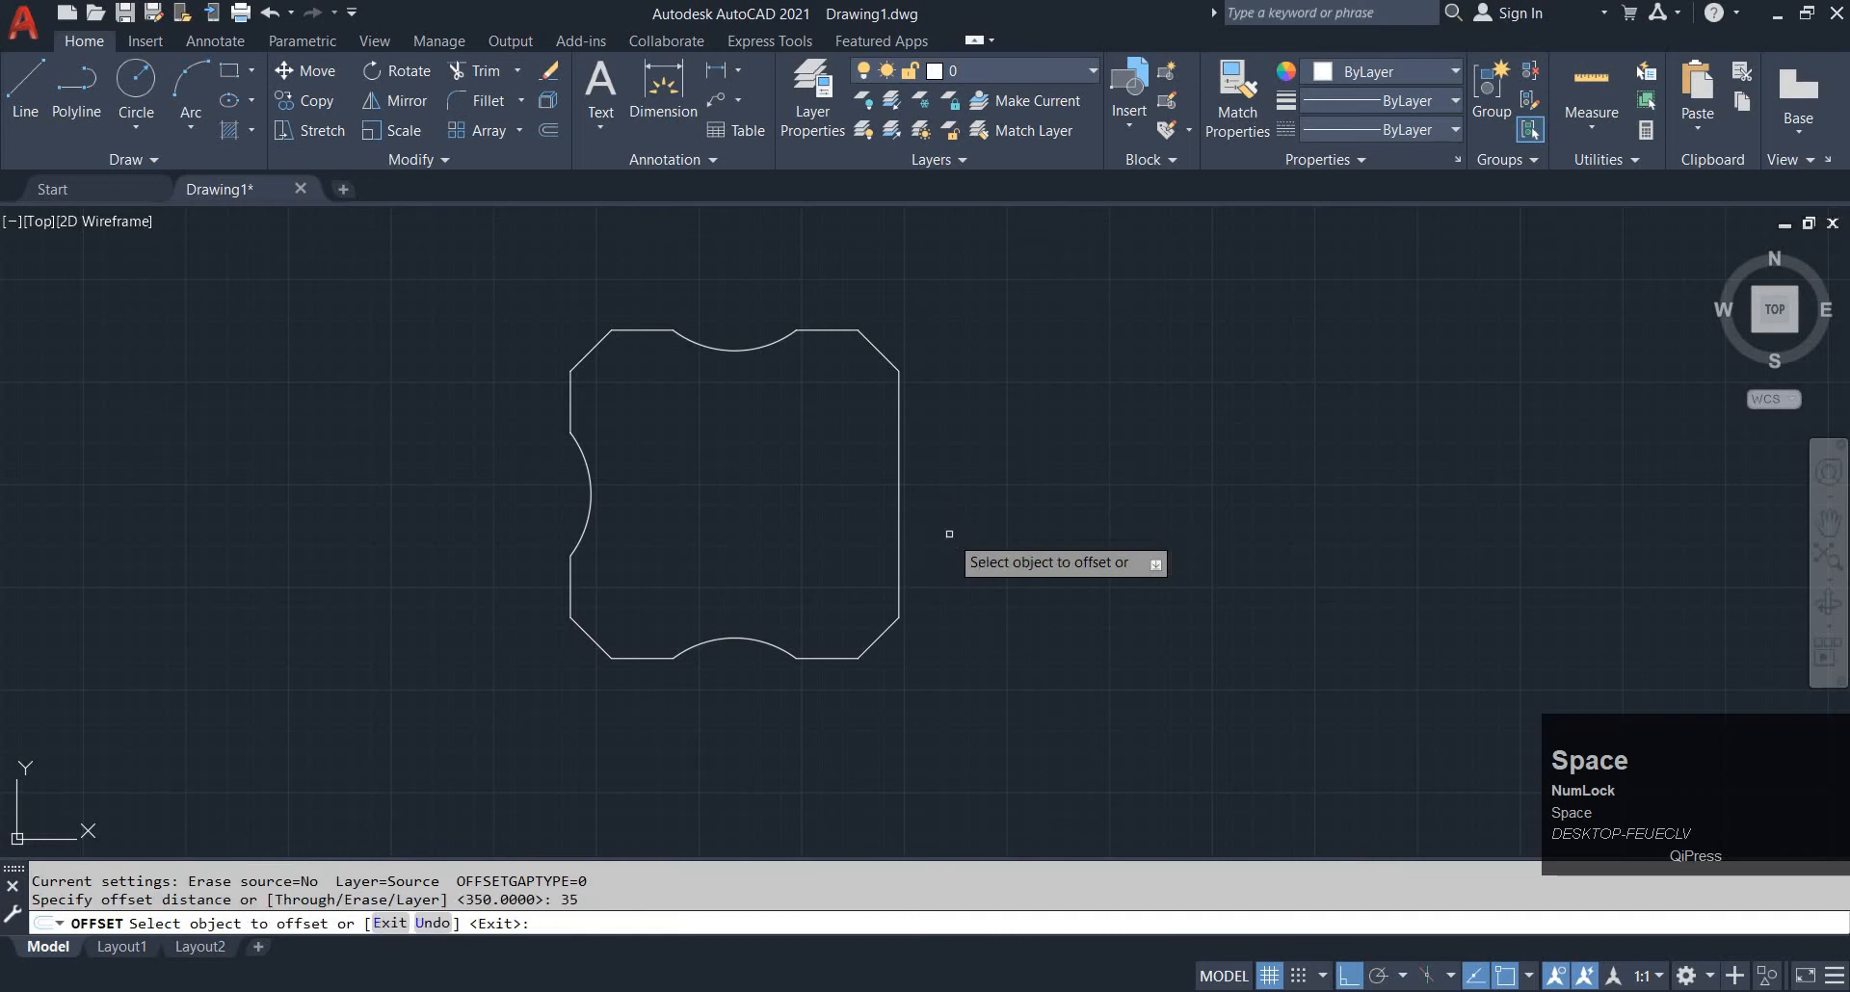
click(899, 467)
key(alt+Tab)
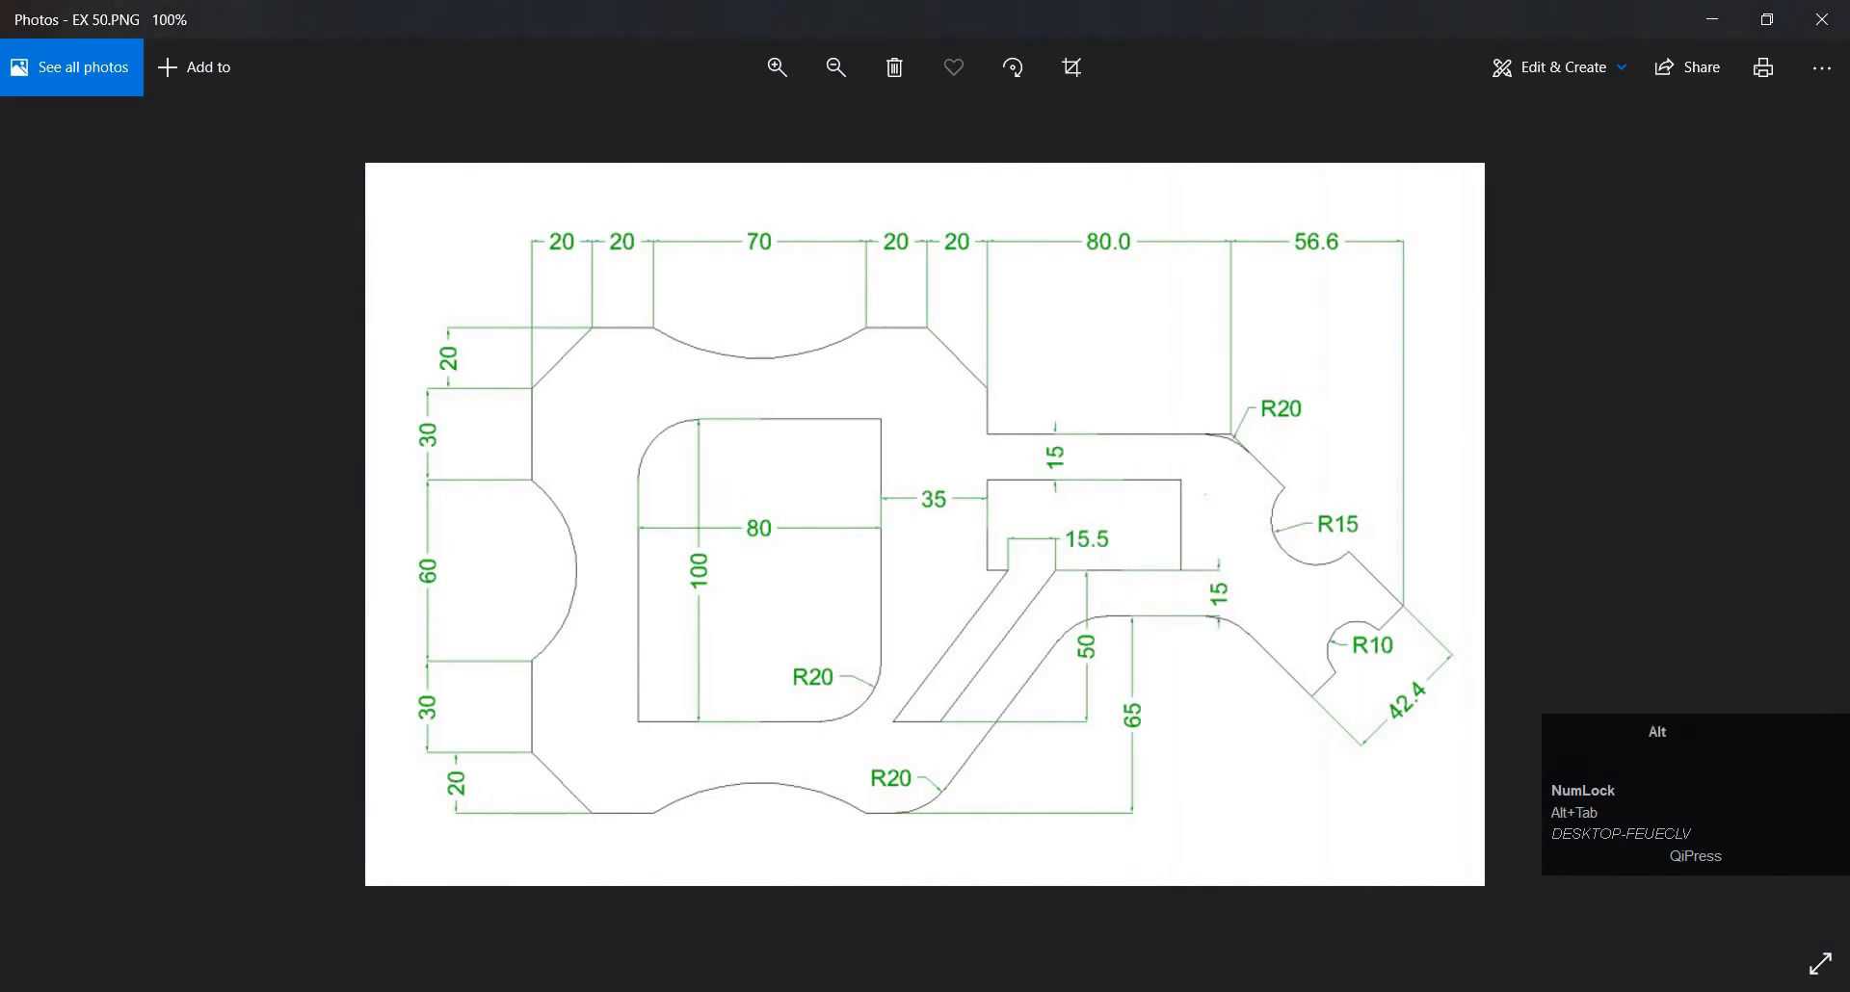
key(alt+Tab)
key(Escape)
Offset the inner vertical line 80 units to the left and check the reference image for the opening's height
text(o)
key(space)
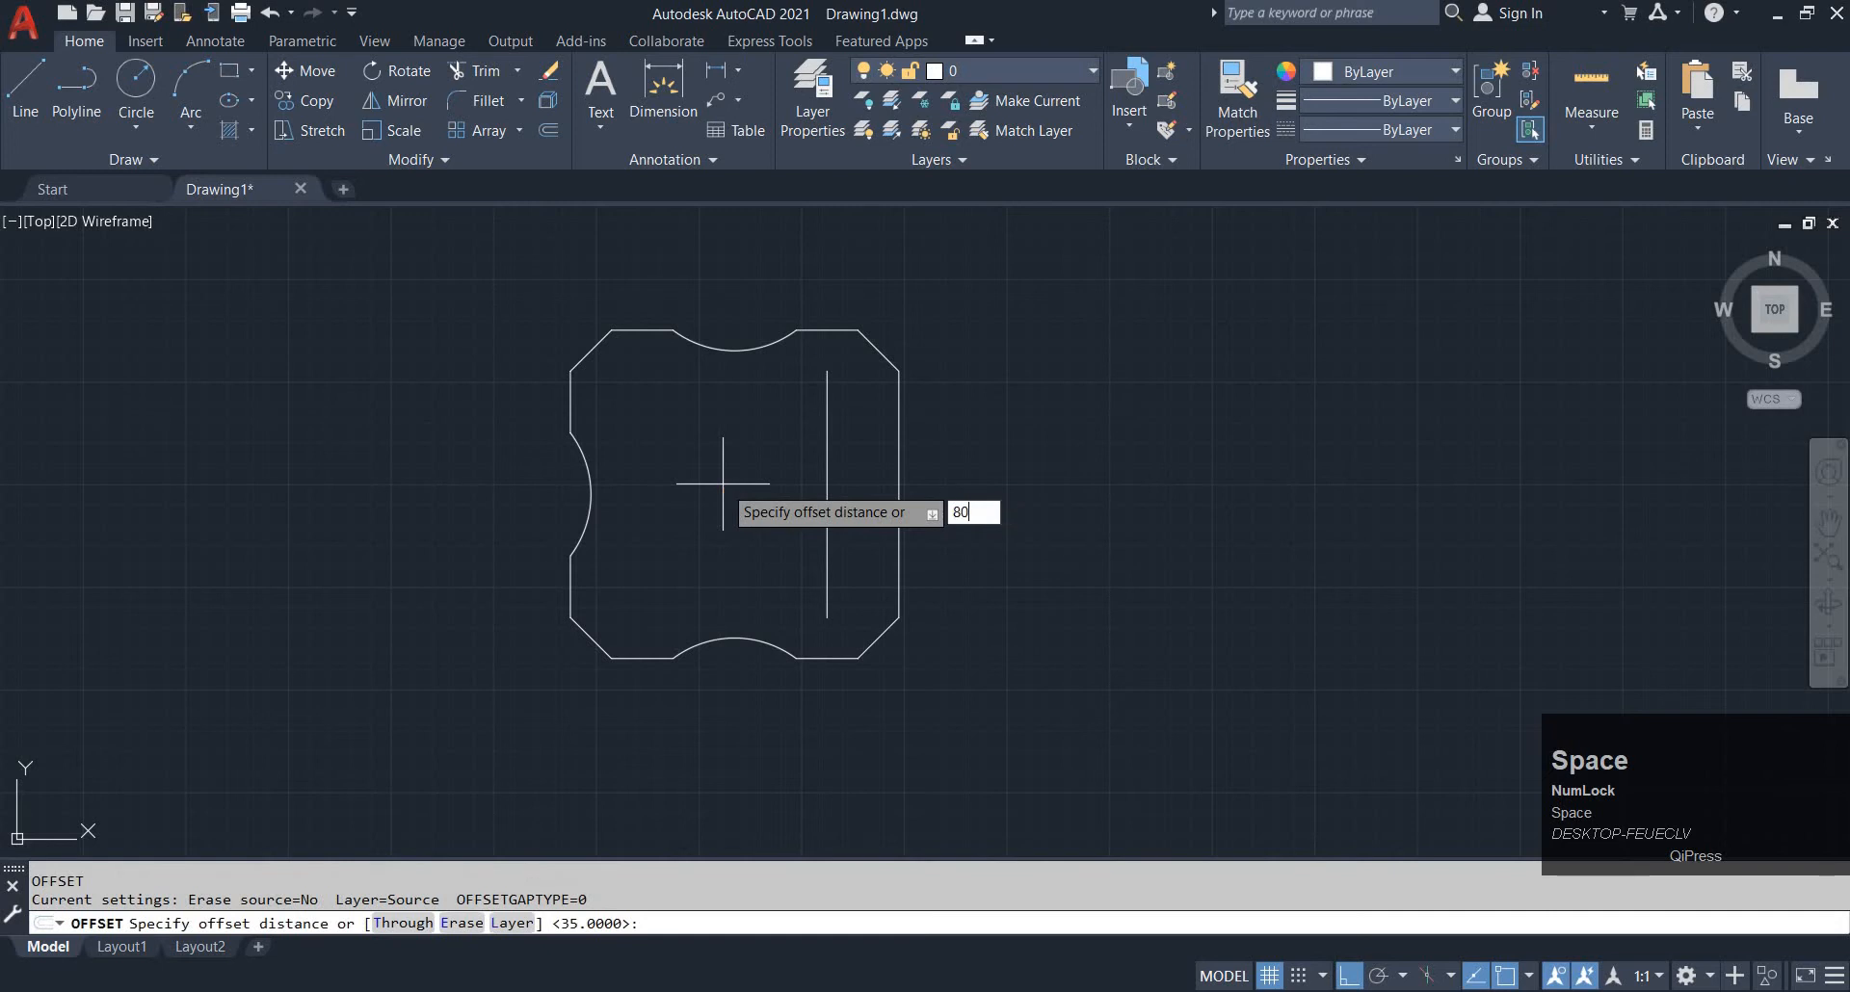
key(space)
click(823, 466)
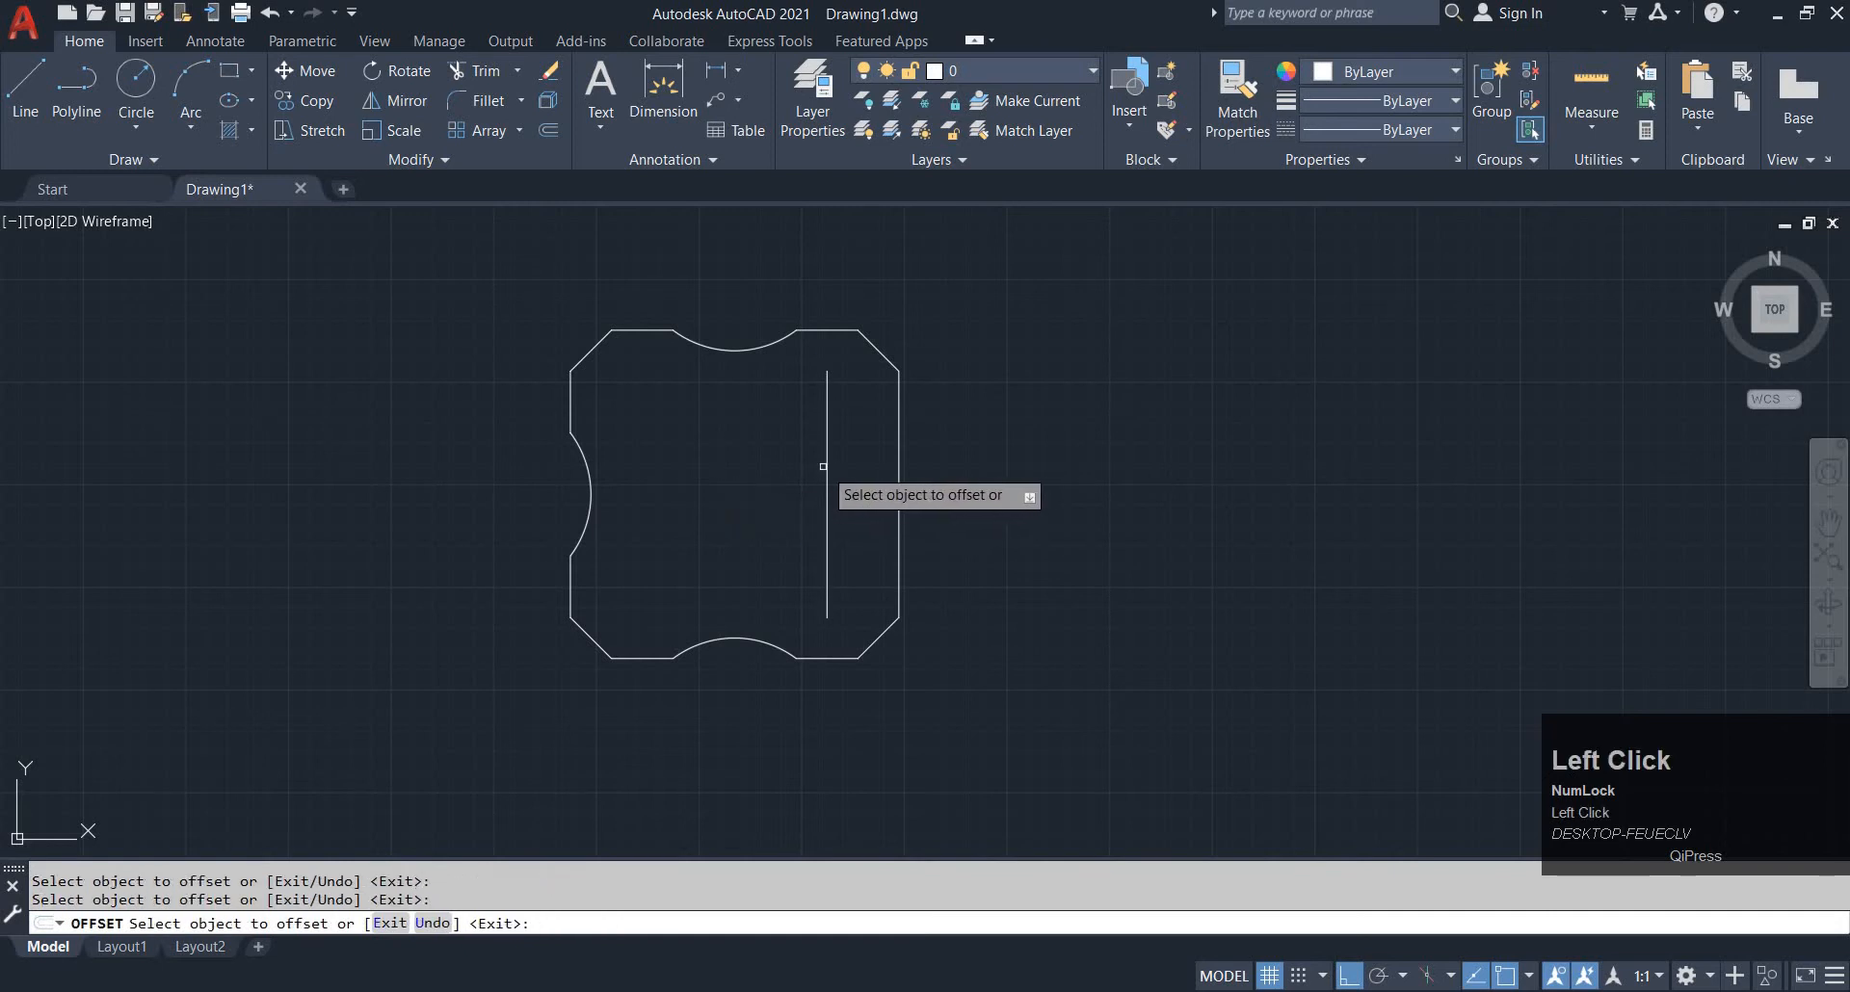
click(825, 466)
click(692, 503)
key(alt+Tab)
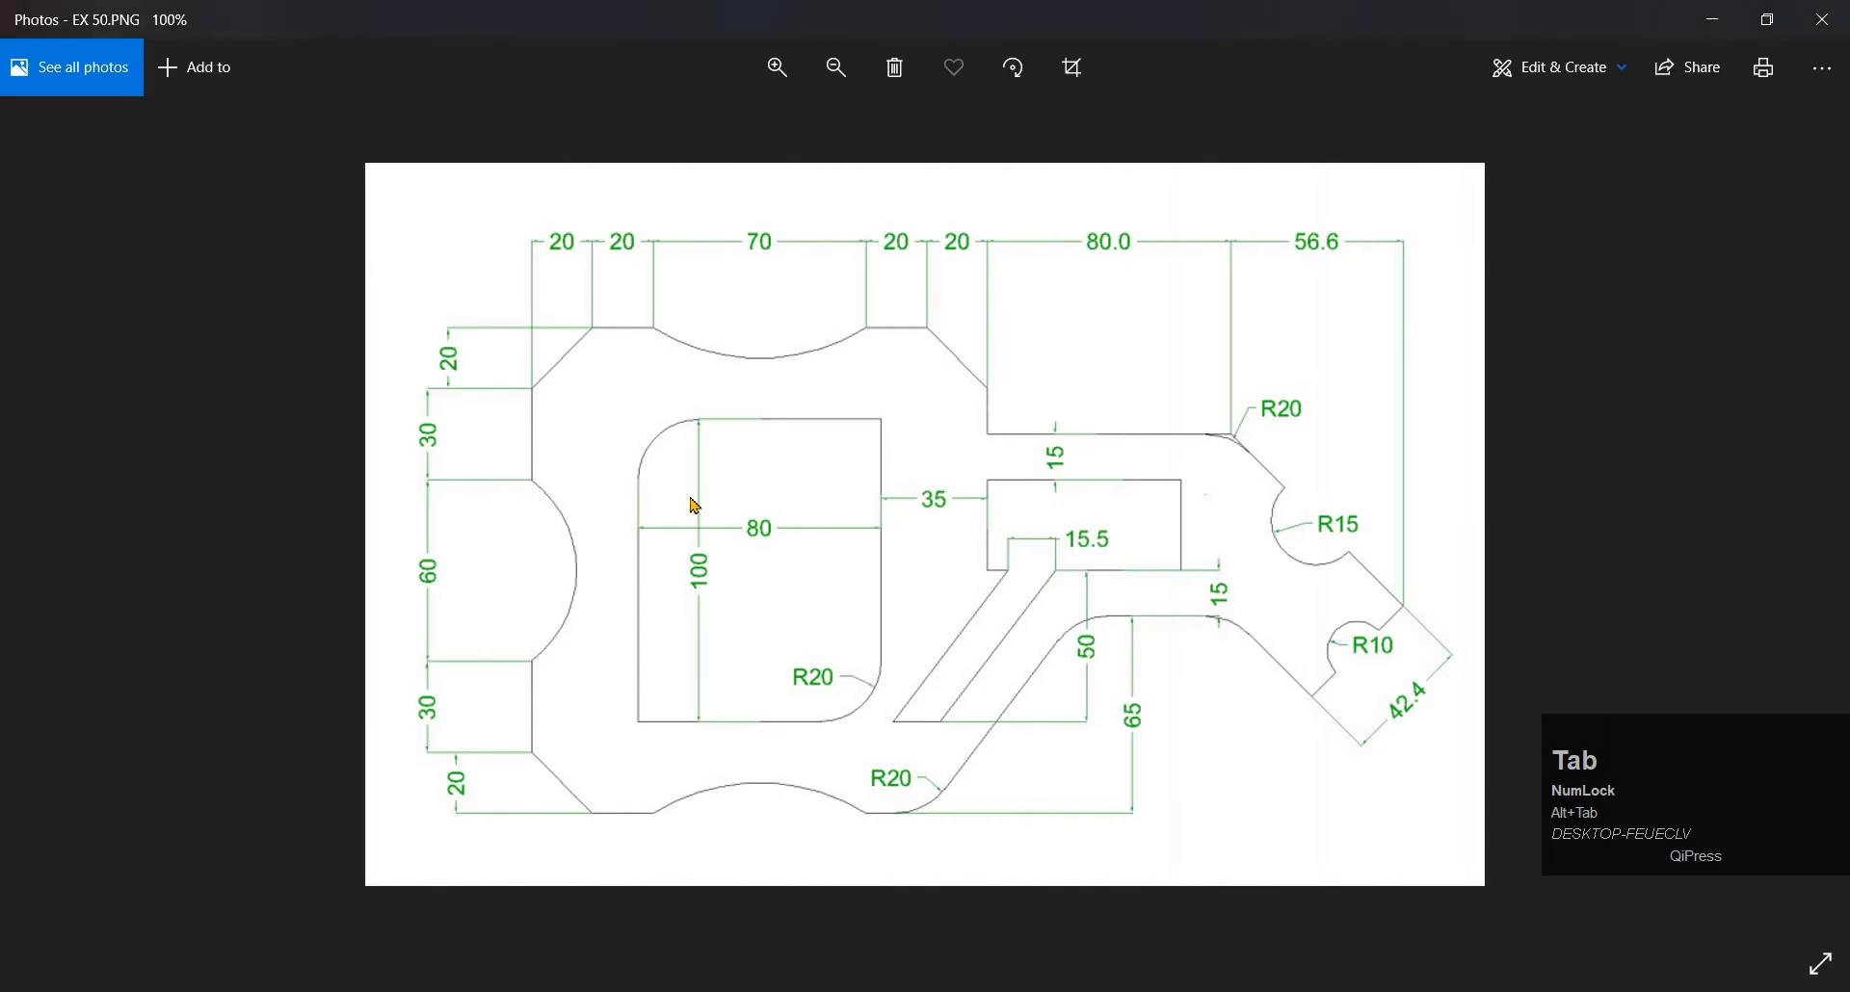
key(alt+Tab)
key(Escape)
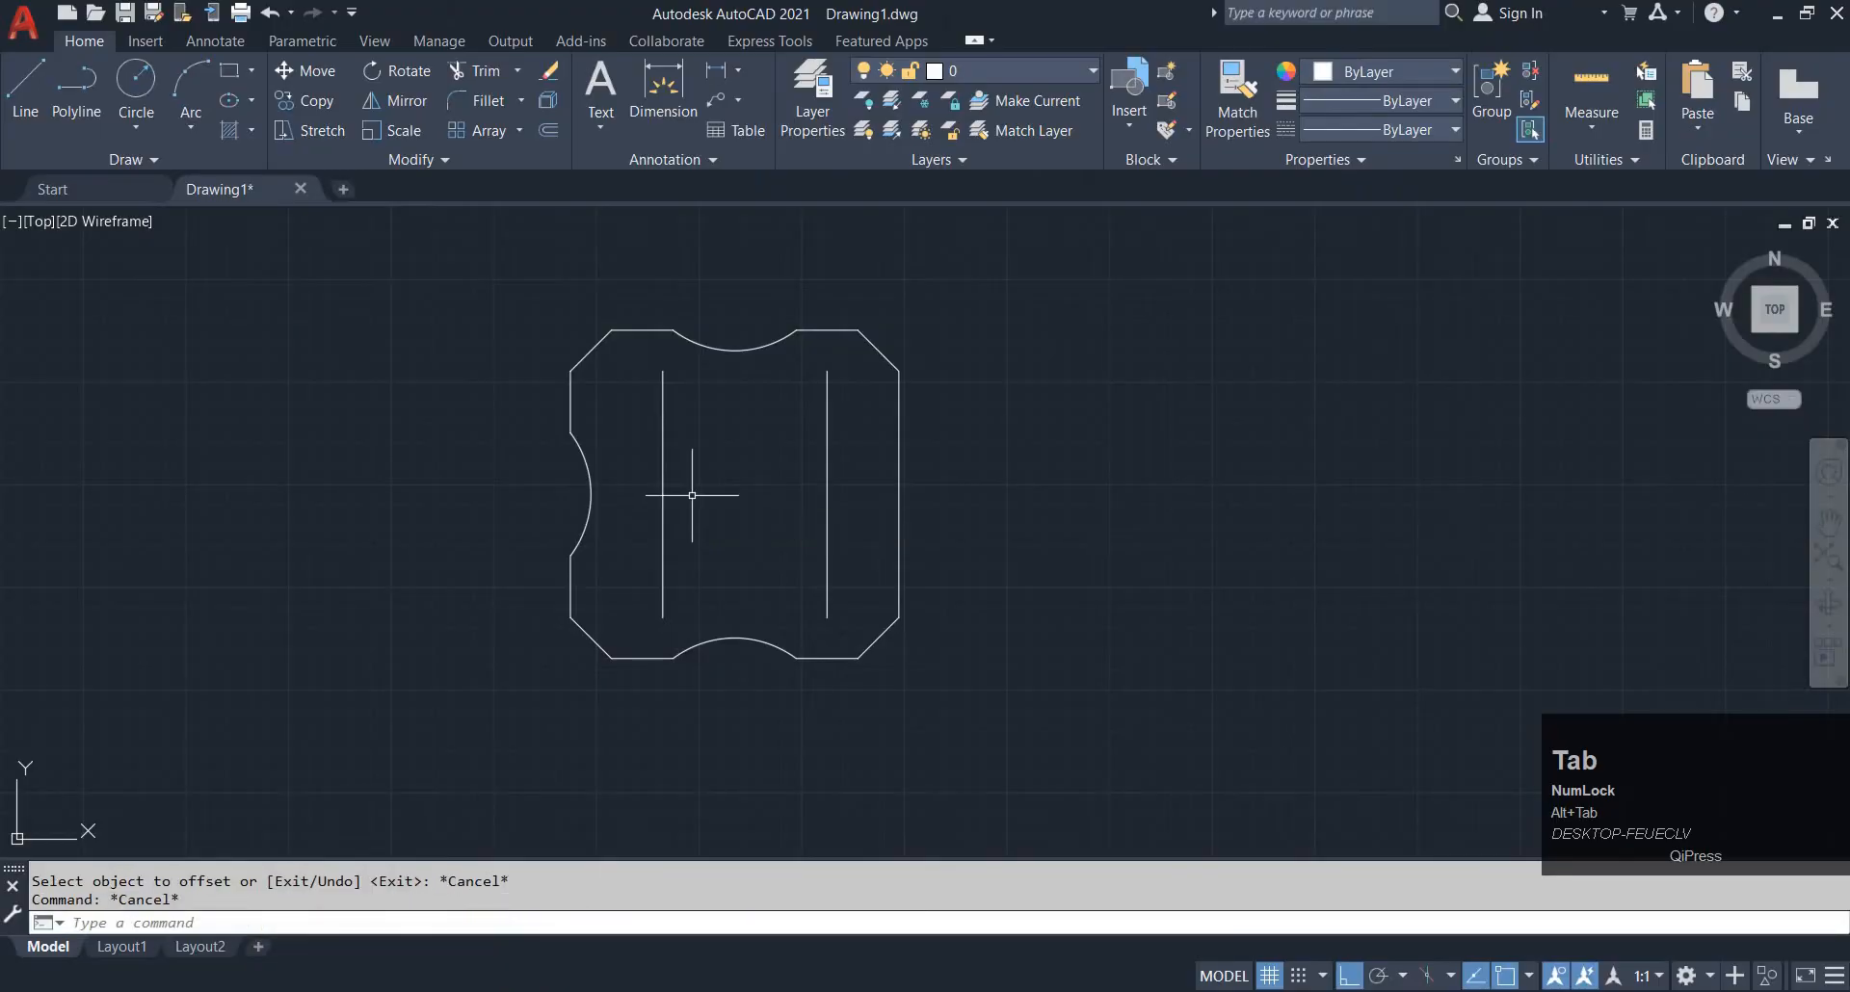
Draw a vertical construction line from the top arc's midpoint to the bottom arc's midpoint
text(l)
key(space)
click(734, 348)
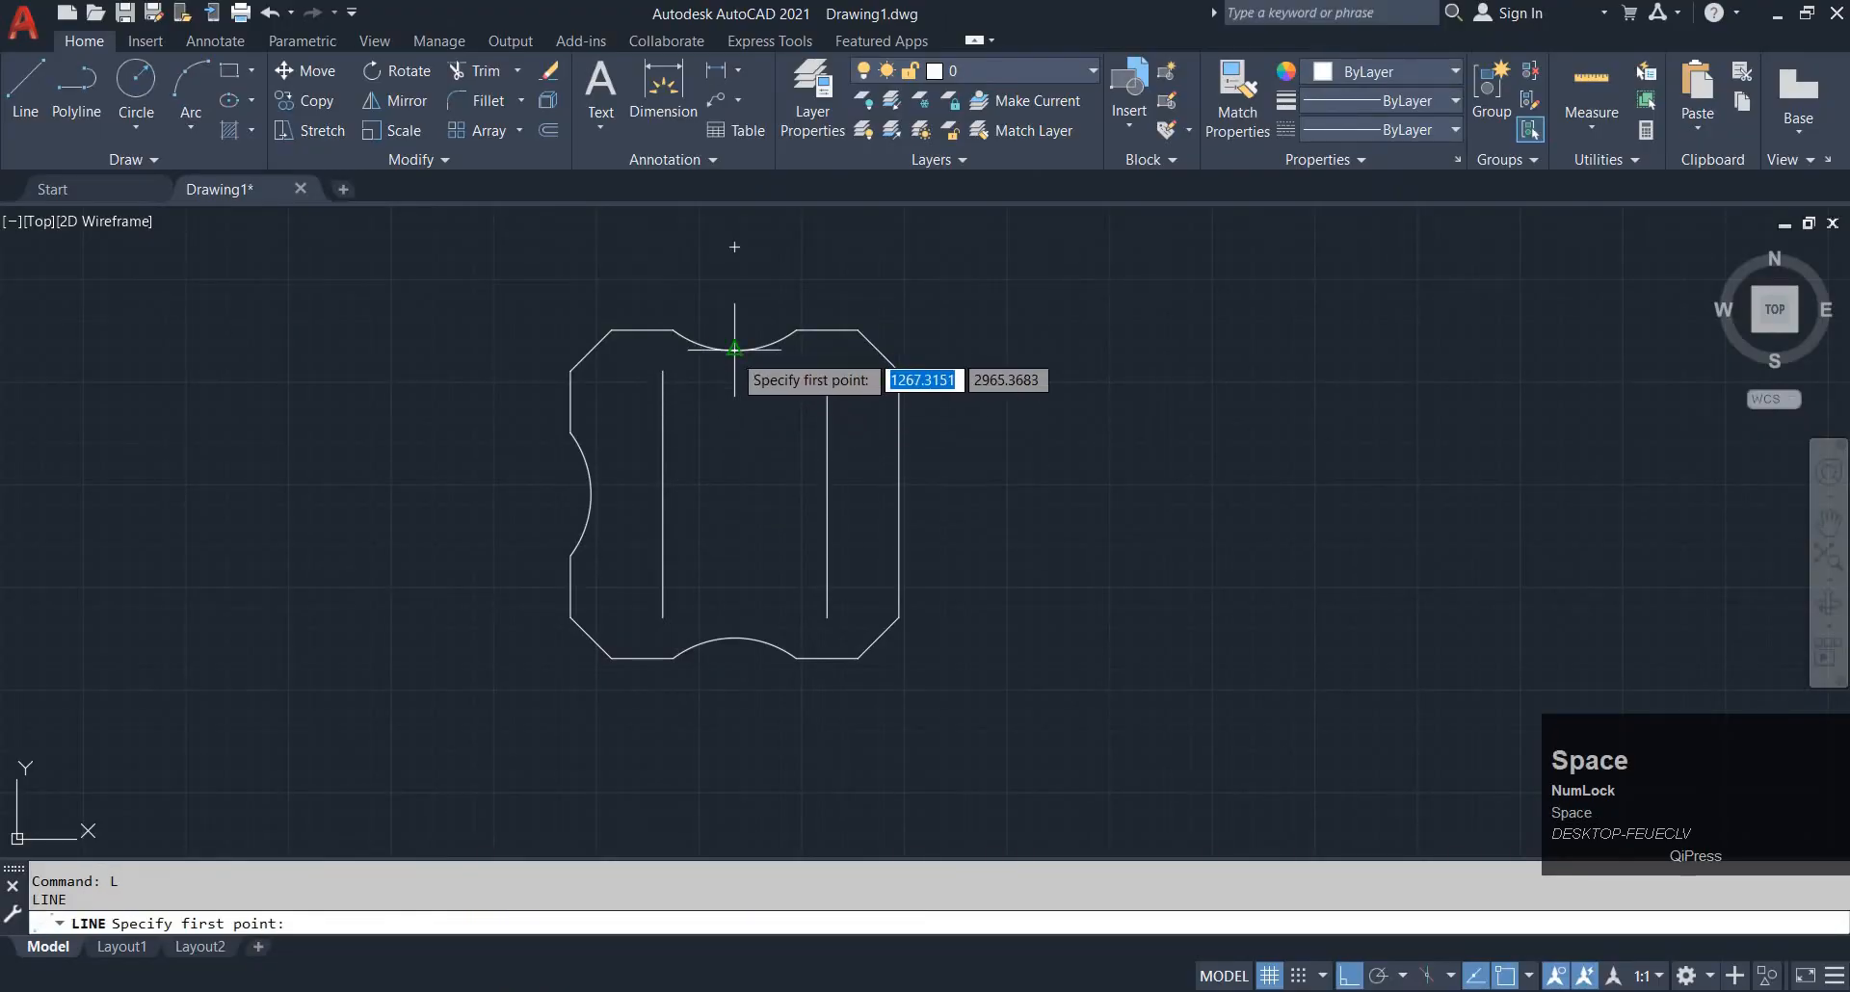
click(734, 638)
key(Escape)
Draw a horizontal construction line from the vertical centre line's midpoint leftward past the left inner line, and back rightward past the right inner line
text(l)
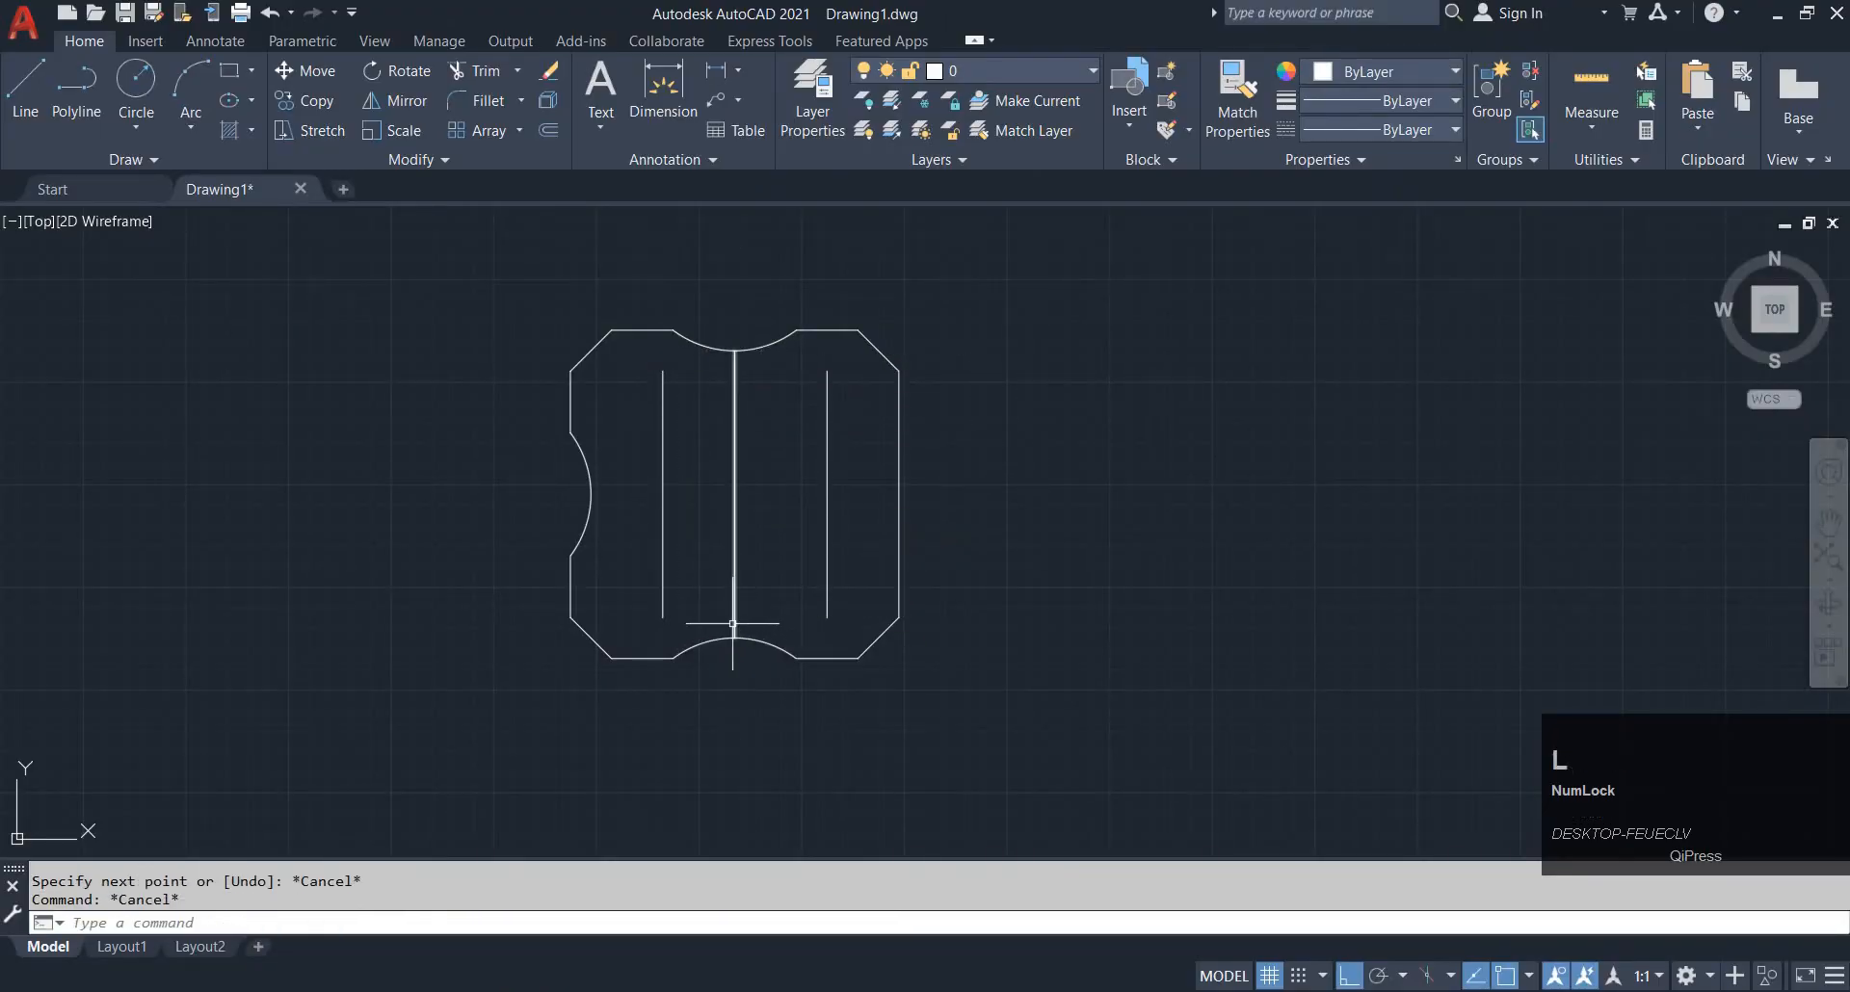
key(space)
click(732, 494)
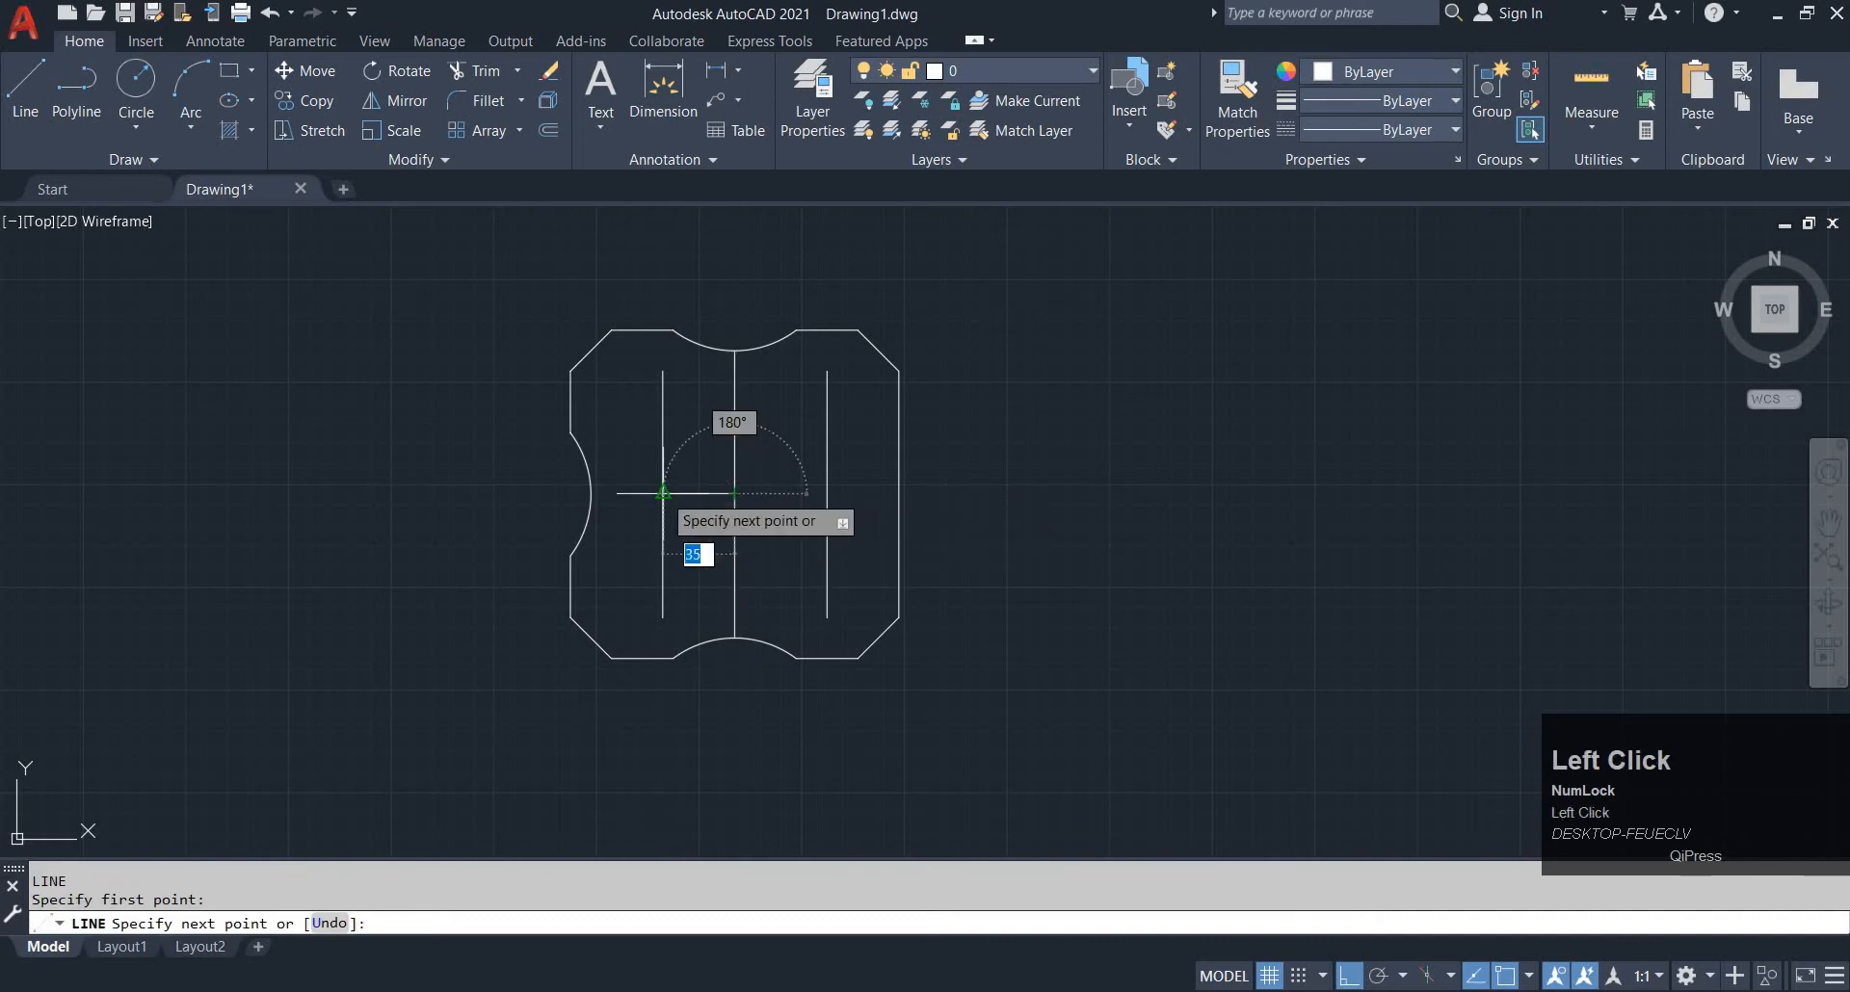
click(632, 495)
click(862, 495)
key(Escape)
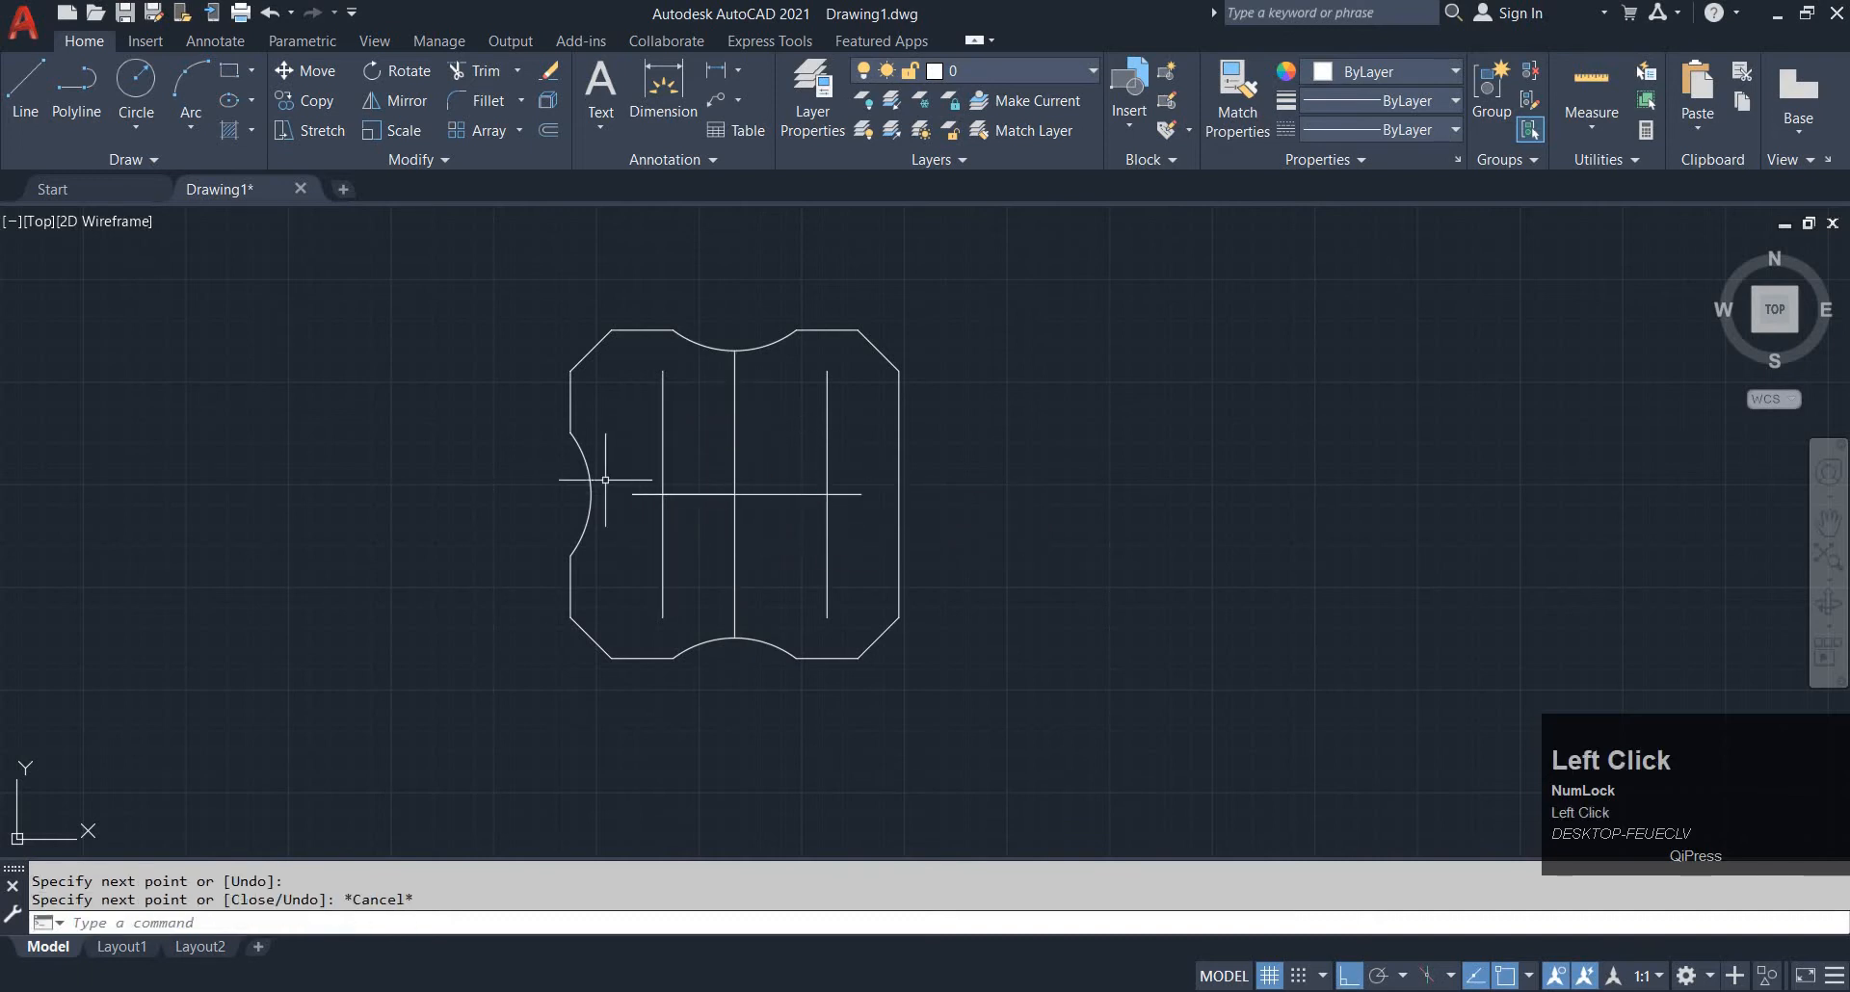
Erase the short horizontal segment between the centre line and the left end that overlaps the full-length construction line
click(620, 476)
click(754, 526)
text(e)
key(space)
key(Escape)
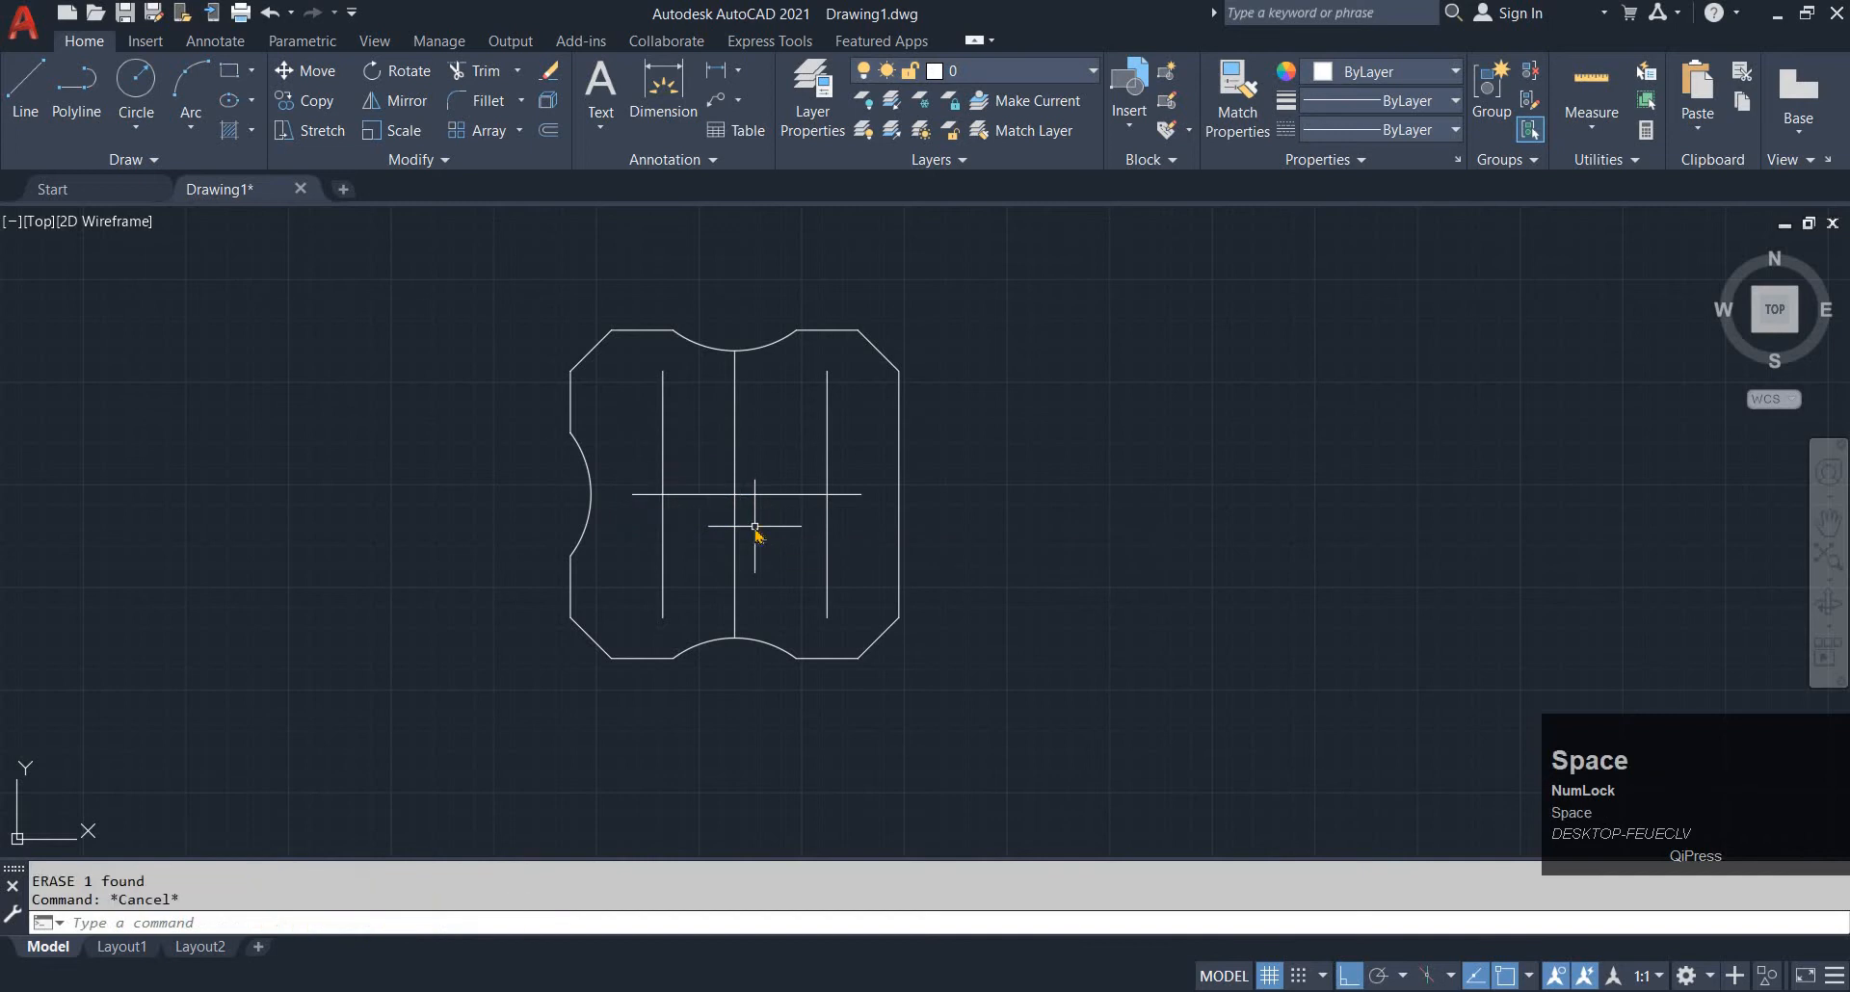
Offset the horizontal construction line 50 units upward and 50 units downward, and return to the reference image
text(o)
key(space)
text(50)
key(space)
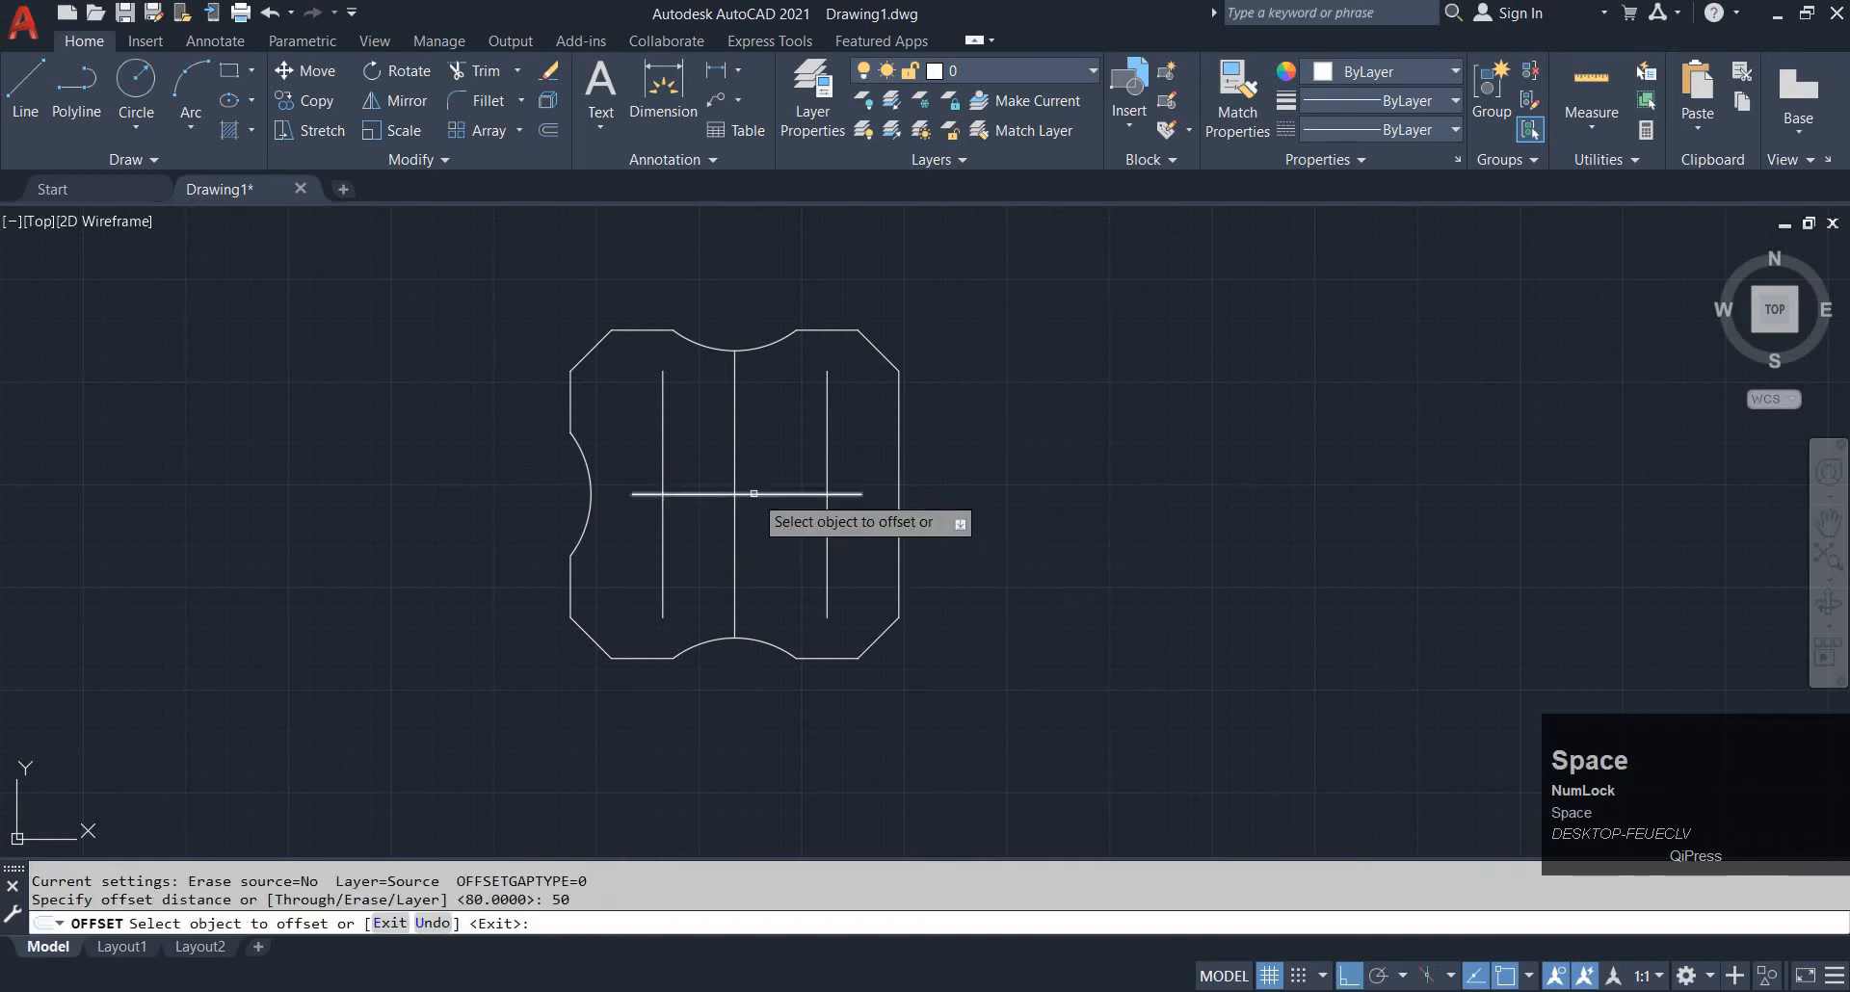
click(760, 494)
click(767, 477)
click(762, 495)
click(760, 593)
key(Escape)
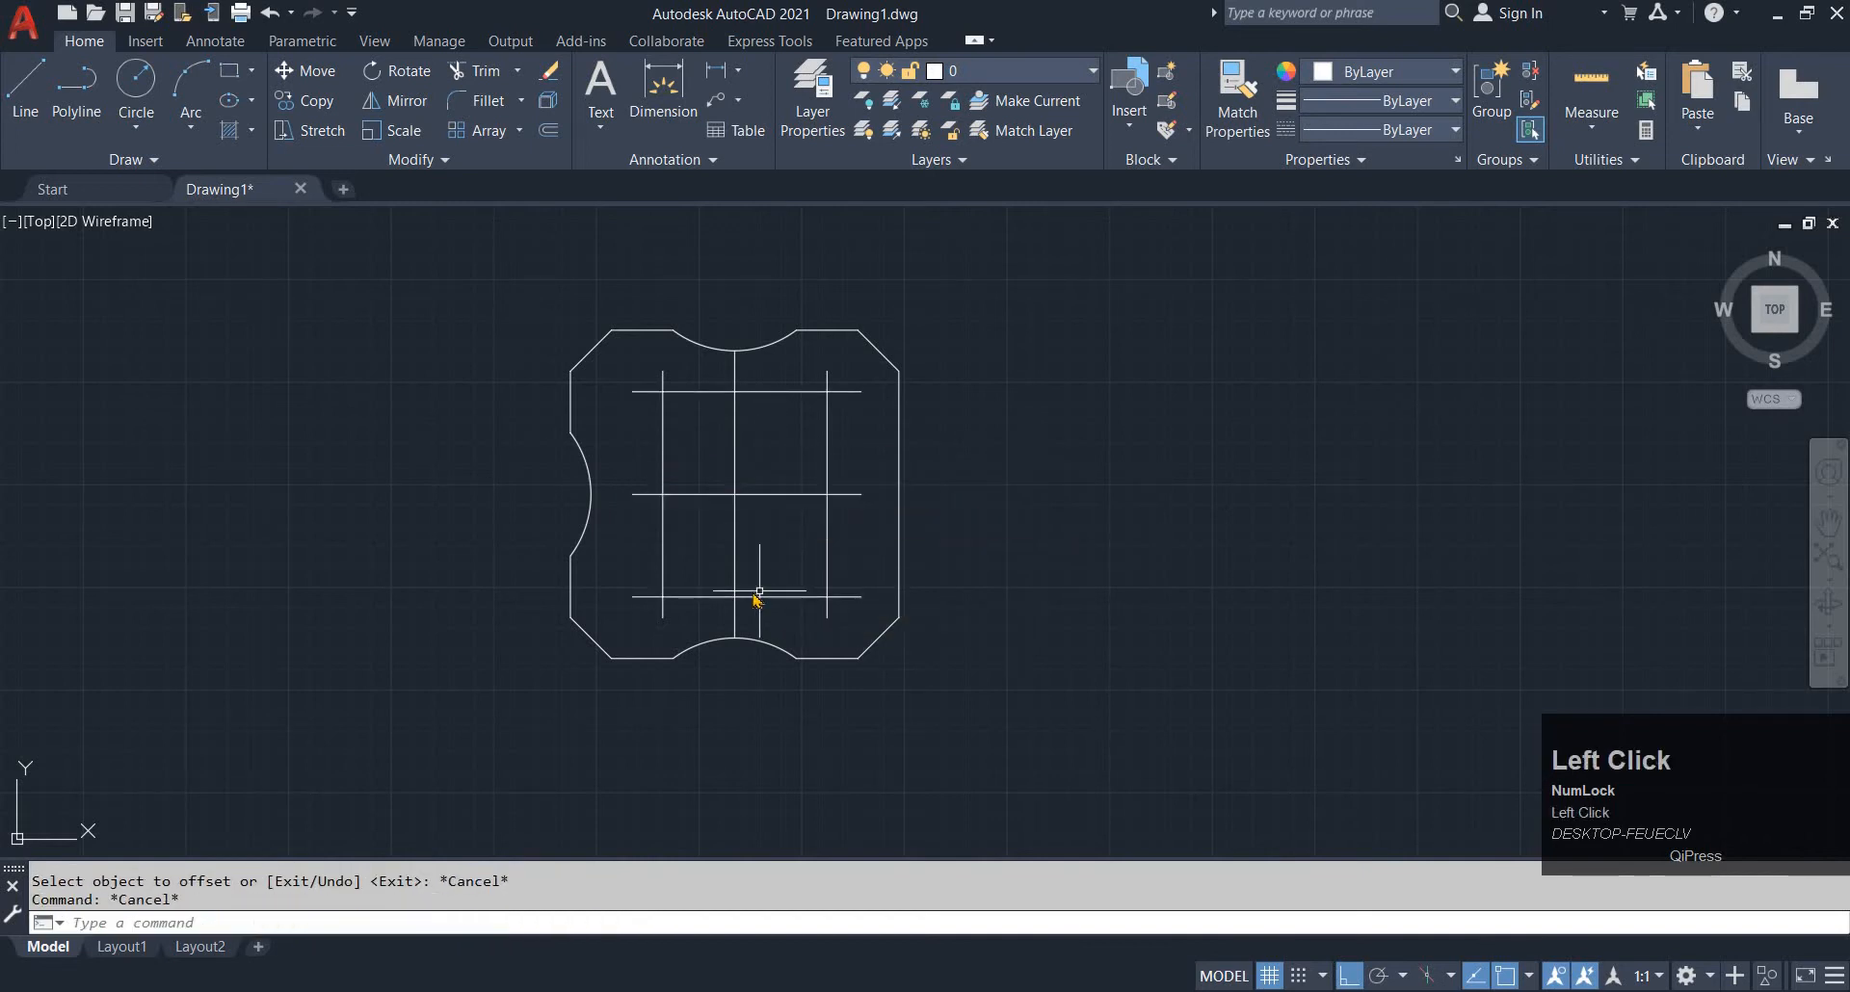
key(alt+Tab)
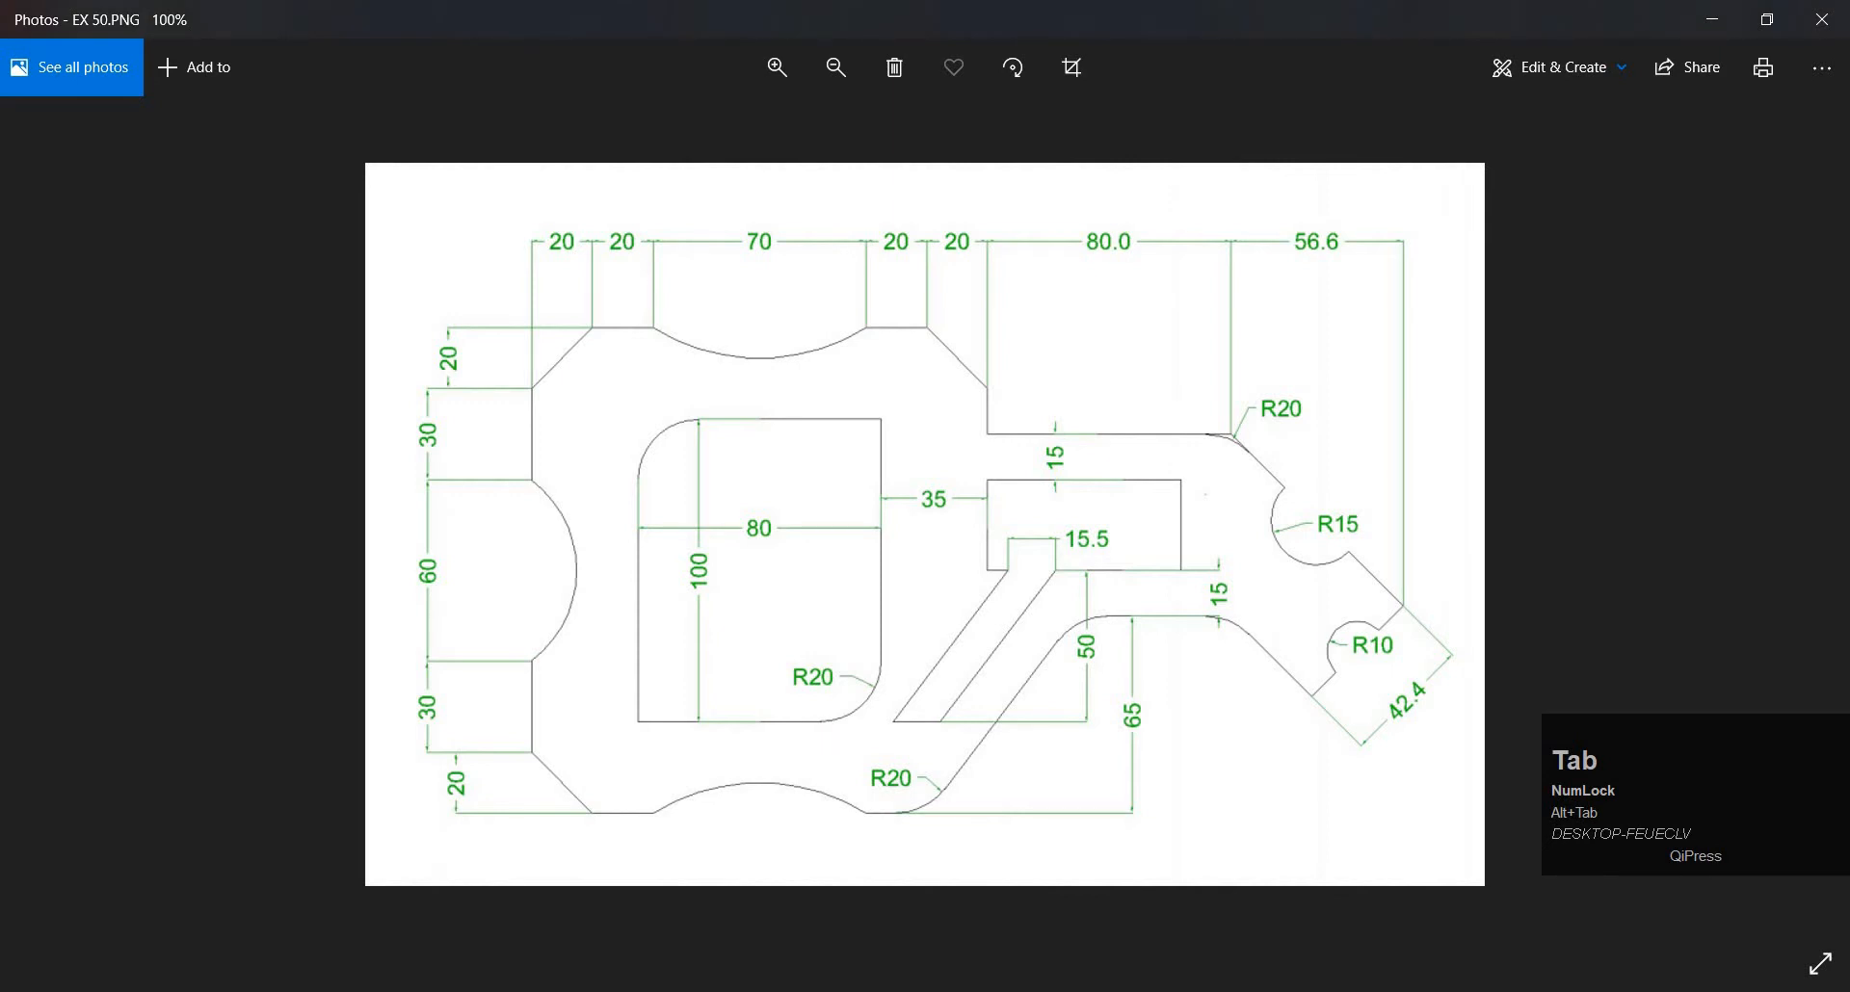
Fillet the lower-right and upper-left corners of the inner opening with a radius of 20
key(alt+Tab)
key(space)
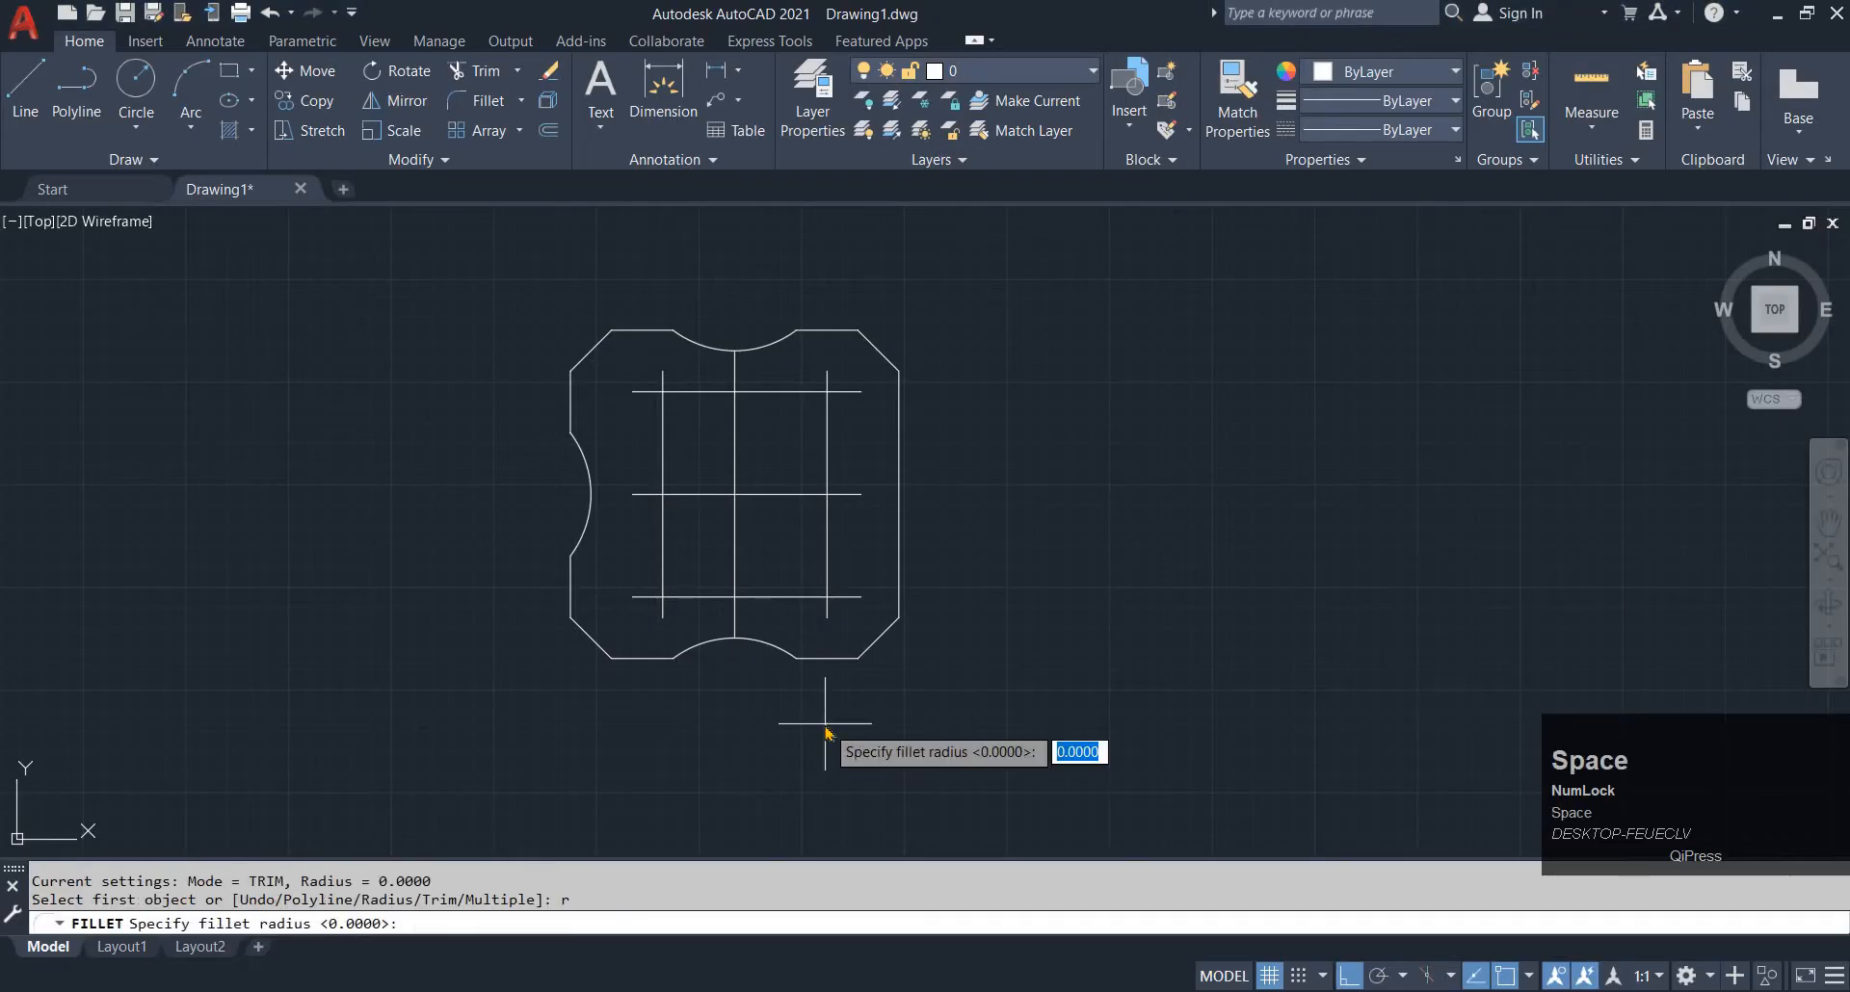
text(20)
key(space)
click(800, 598)
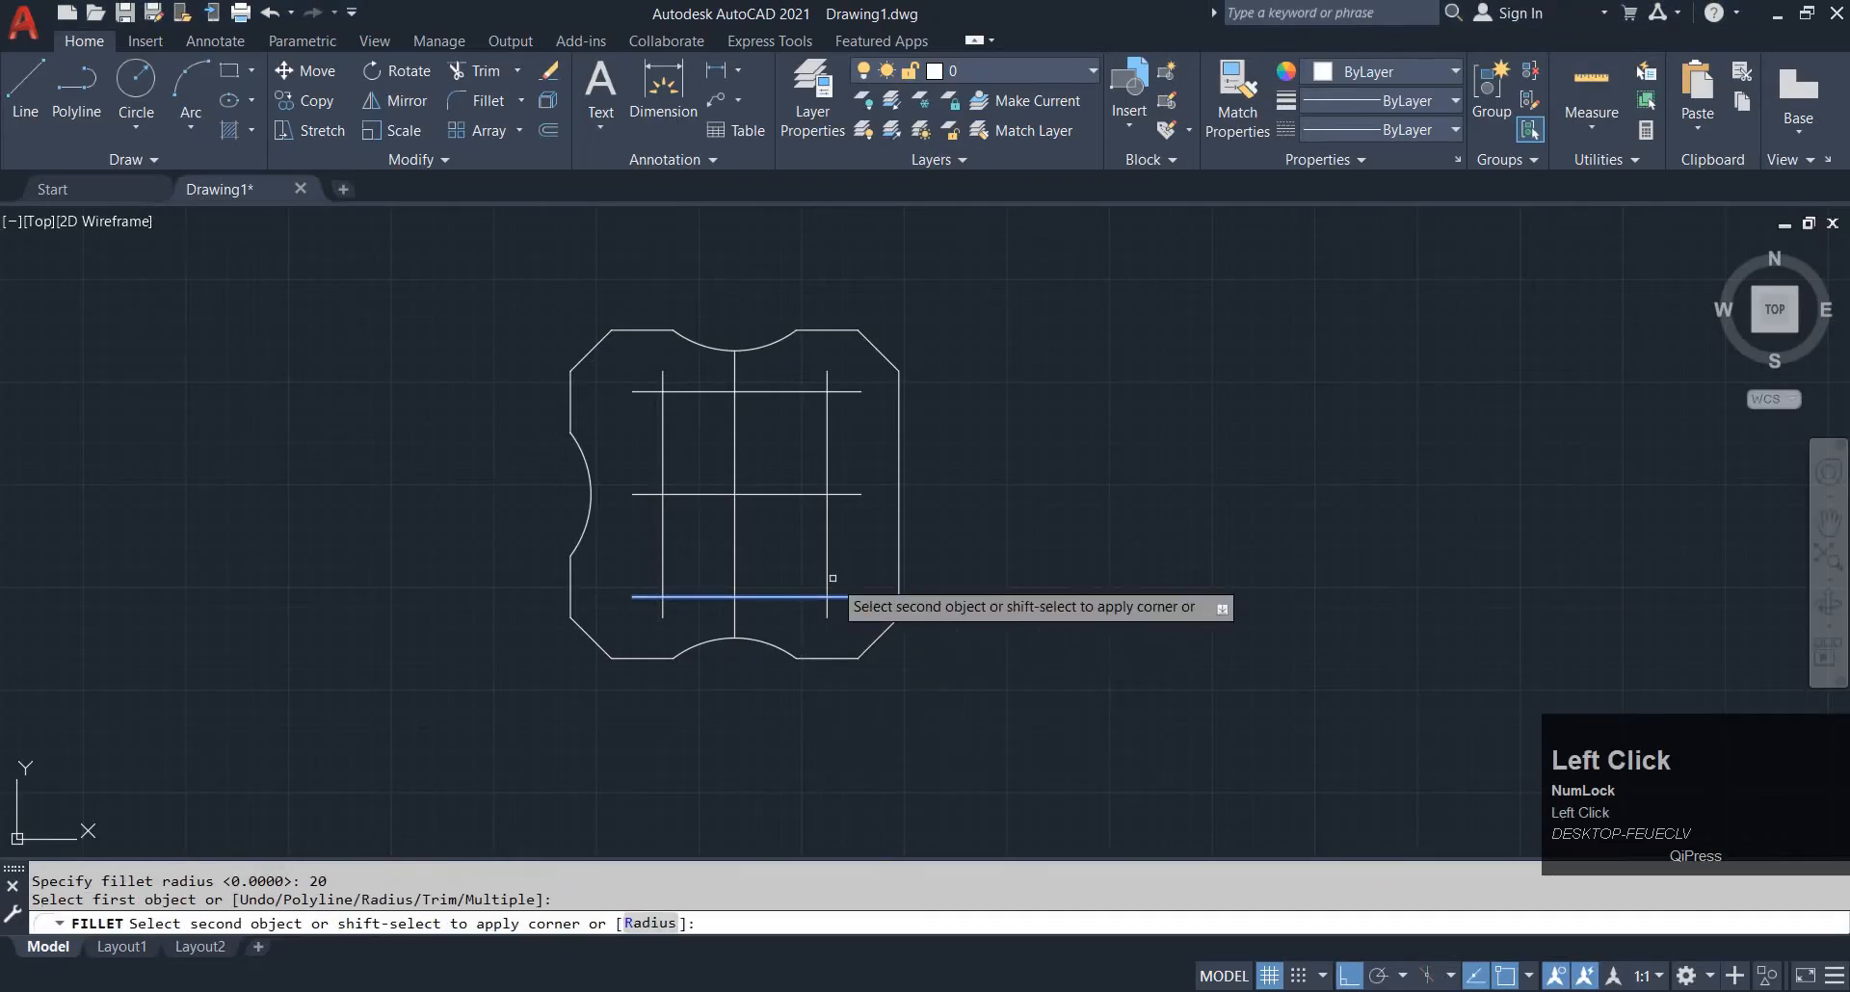
click(827, 571)
key(space)
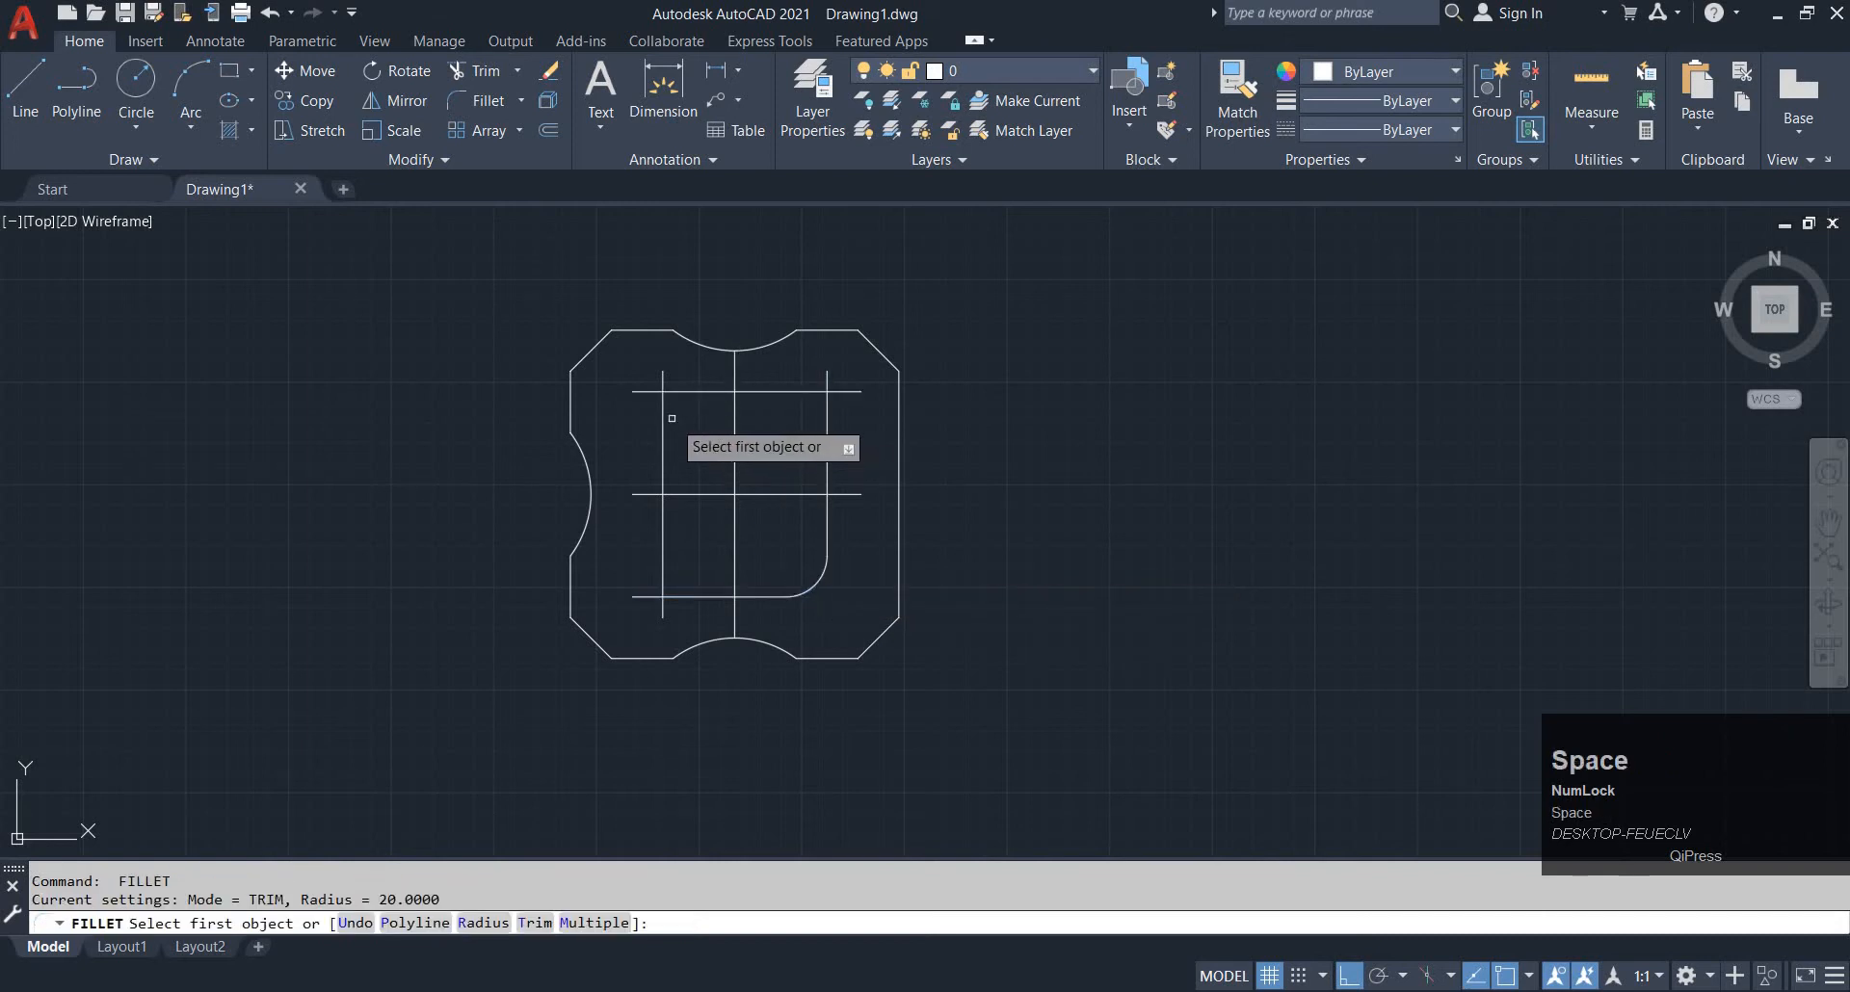
click(663, 413)
click(685, 390)
key(space)
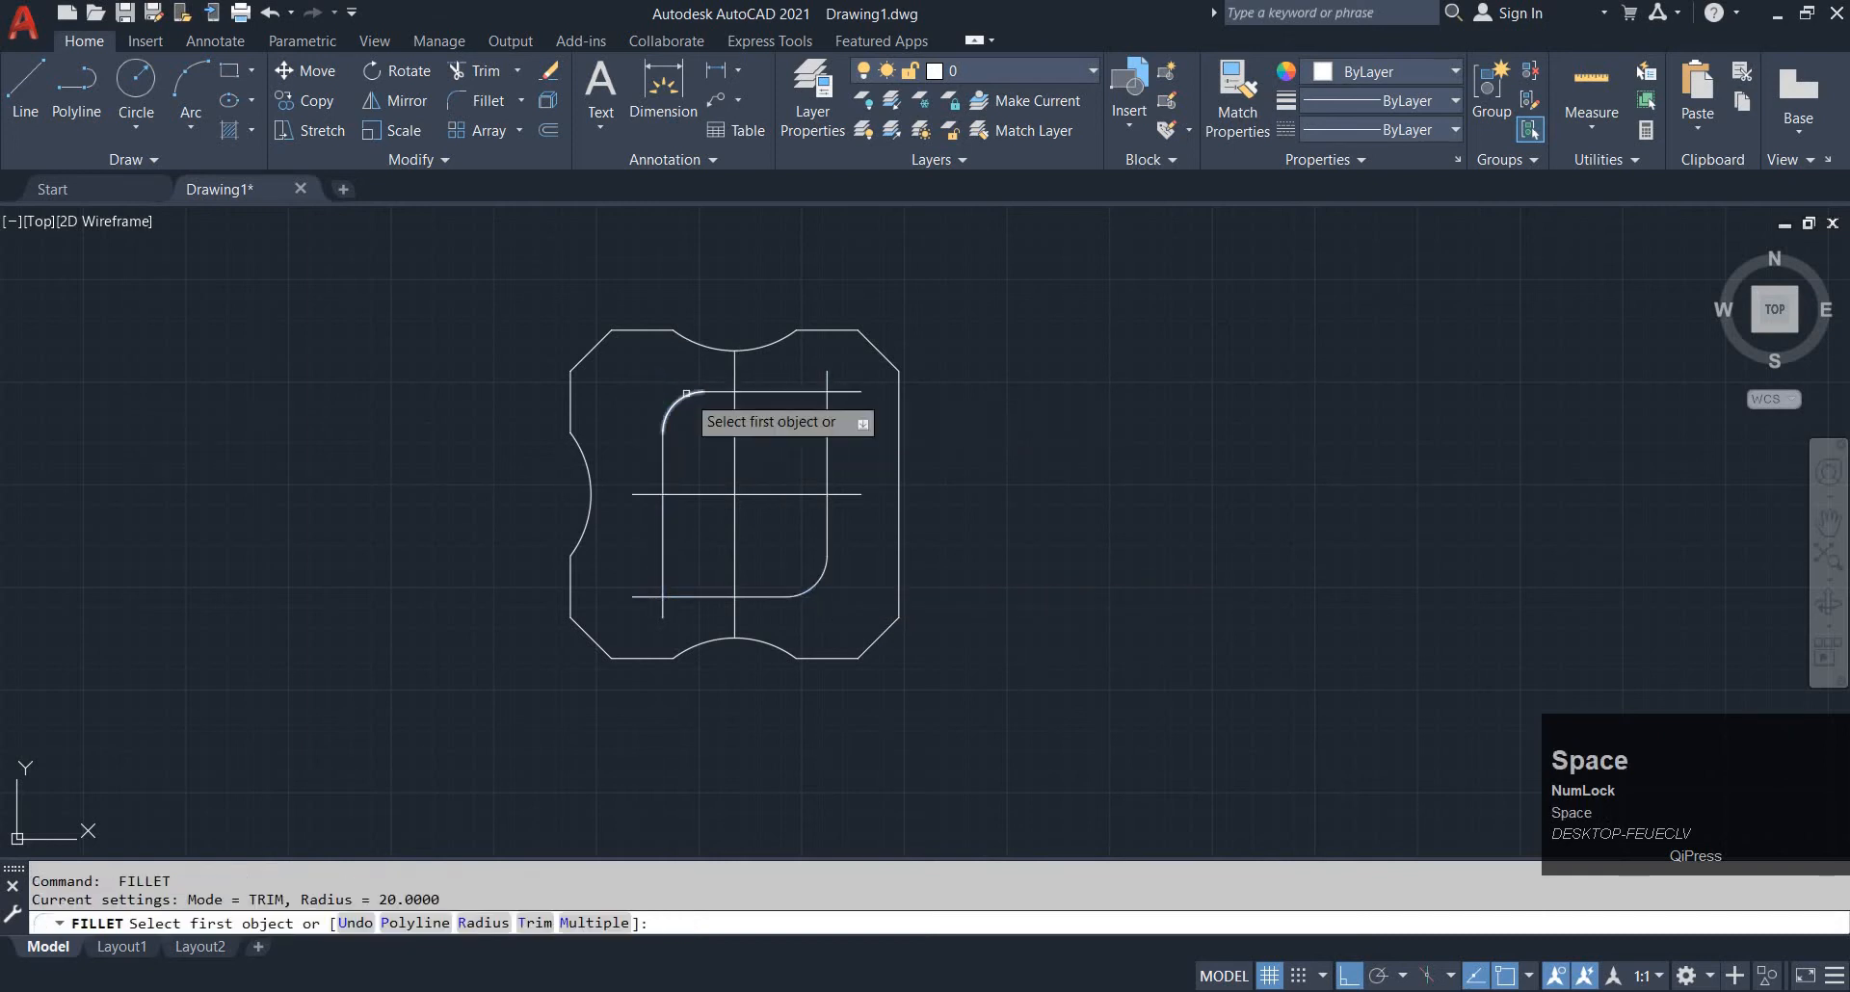
key(Escape)
Set the fillet radius to 0 and join the inner opening's lower-left and upper-right corners as sharp corners
text(f)
key(space)
text(r)
key(space)
text(0)
key(space)
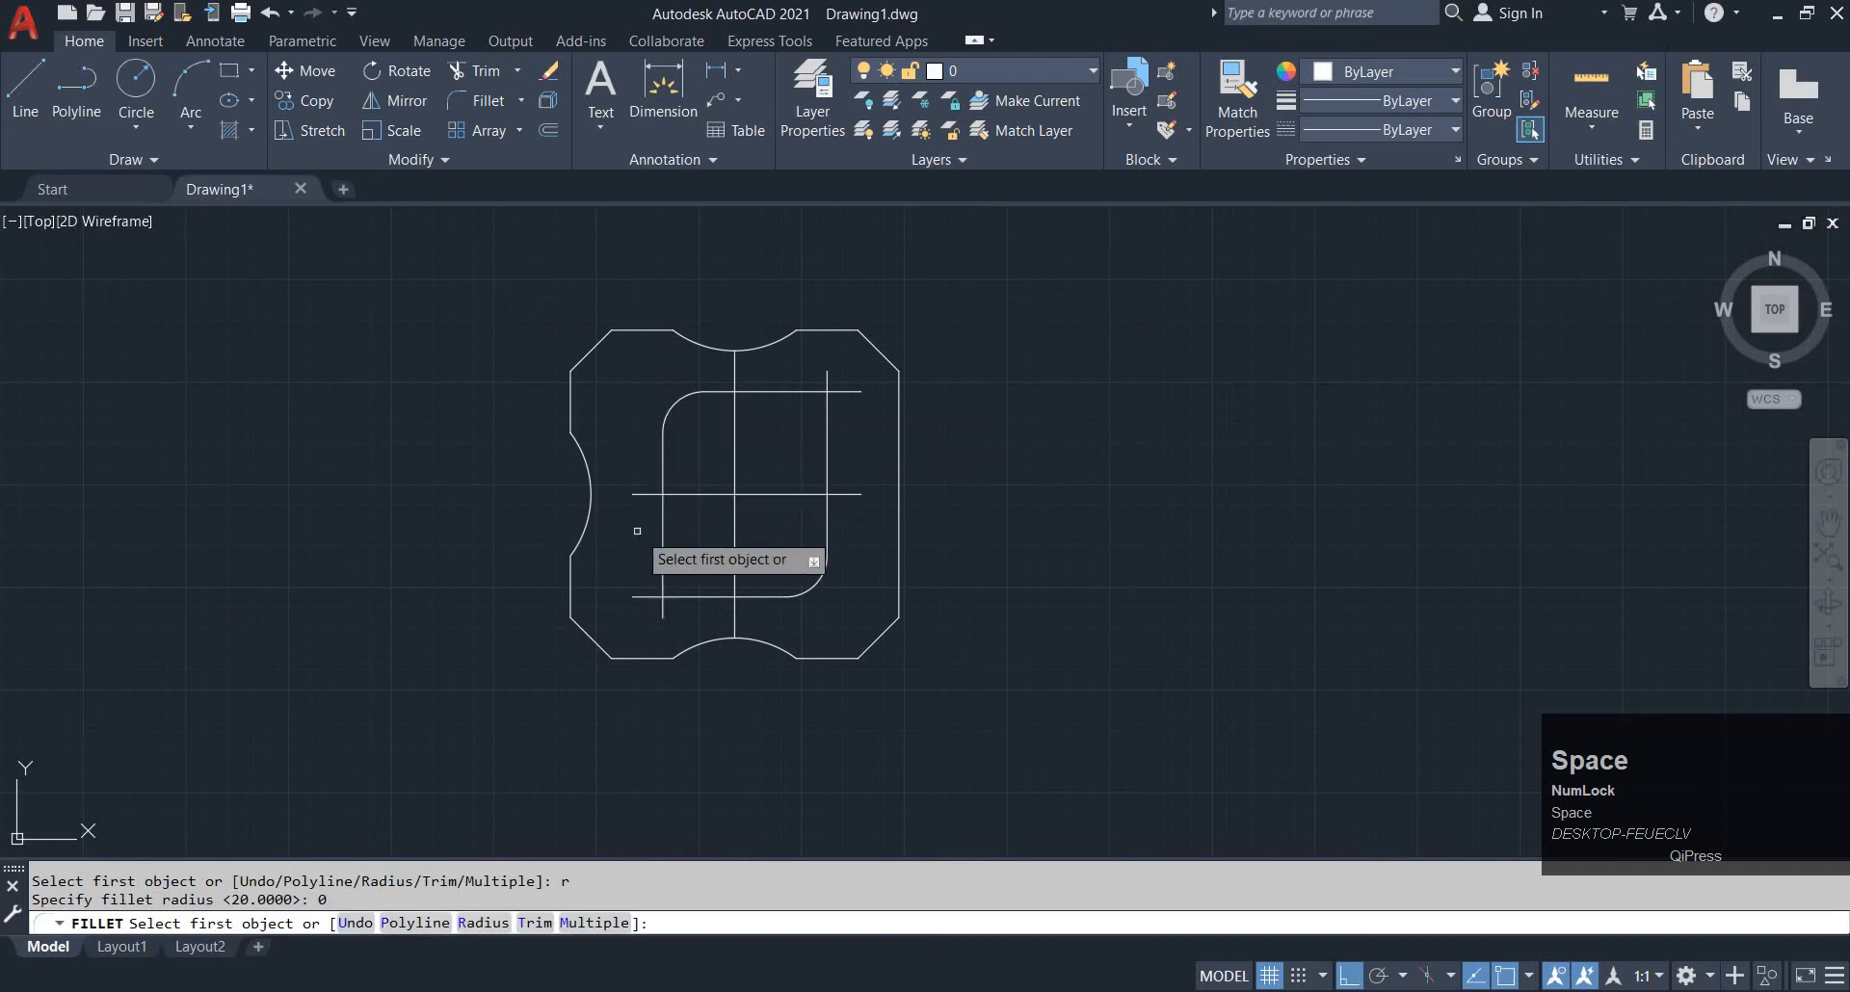
click(663, 578)
click(682, 597)
key(space)
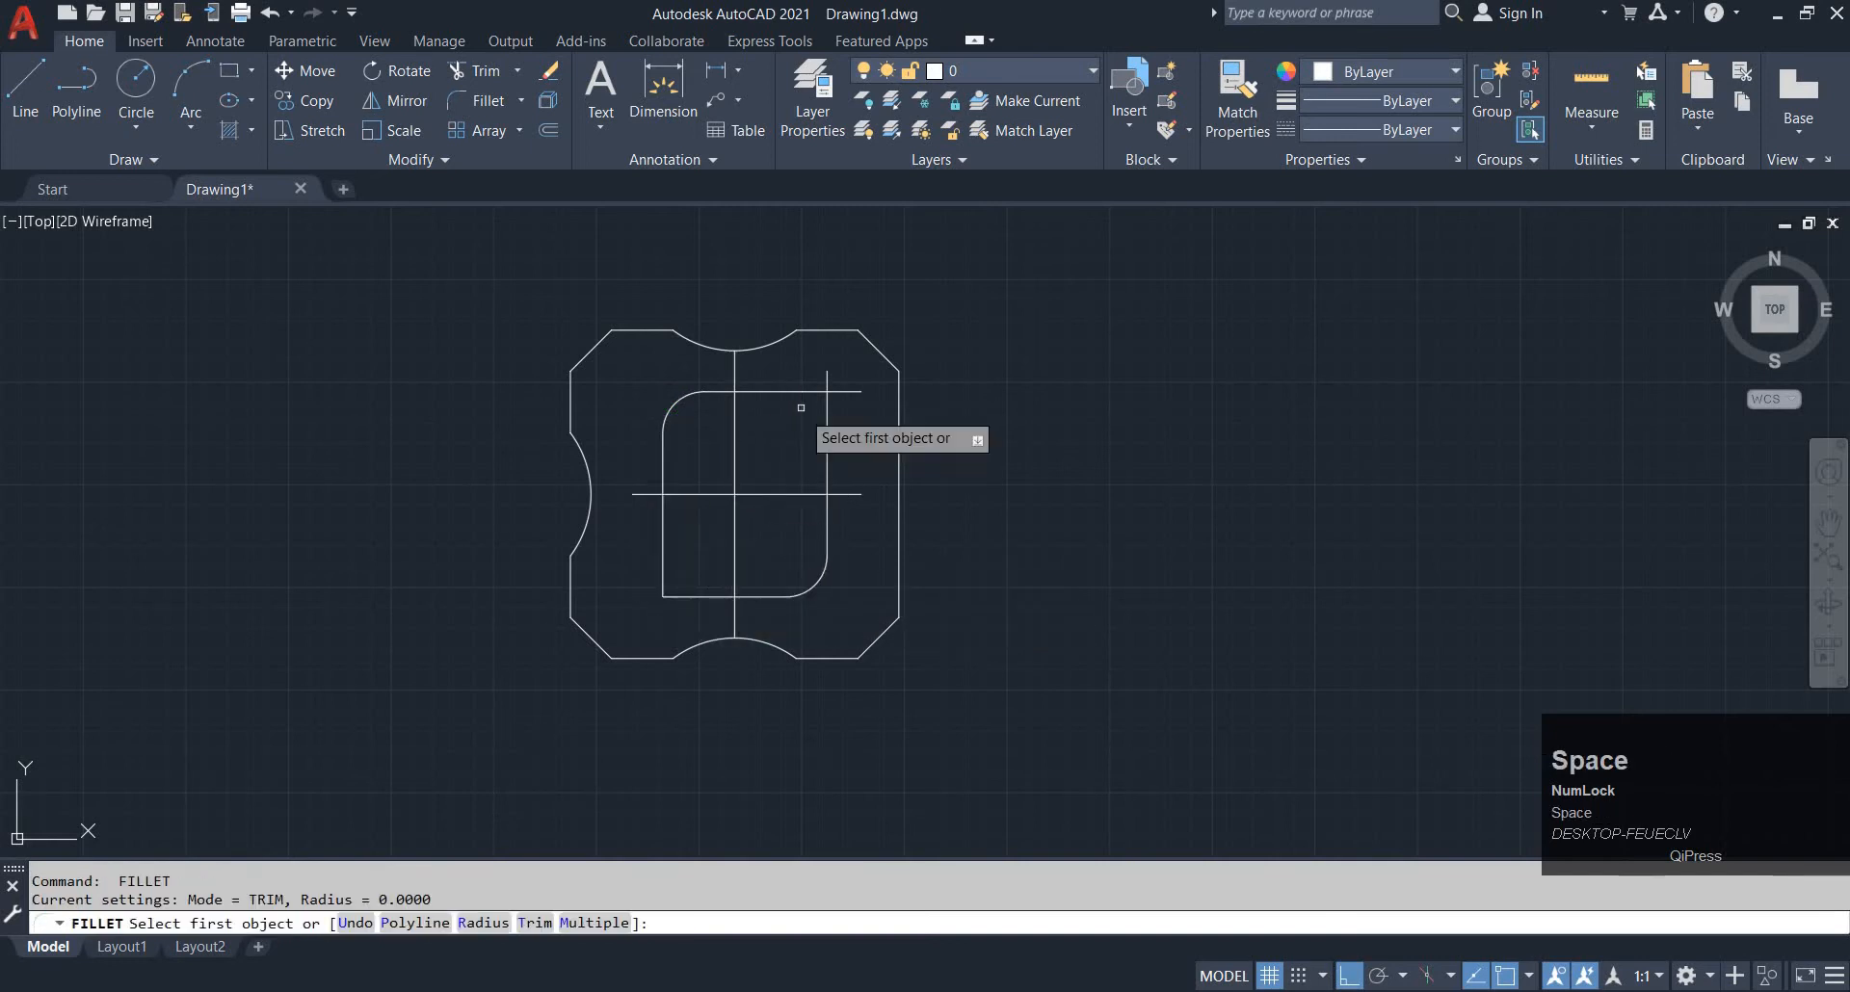
click(798, 391)
click(826, 423)
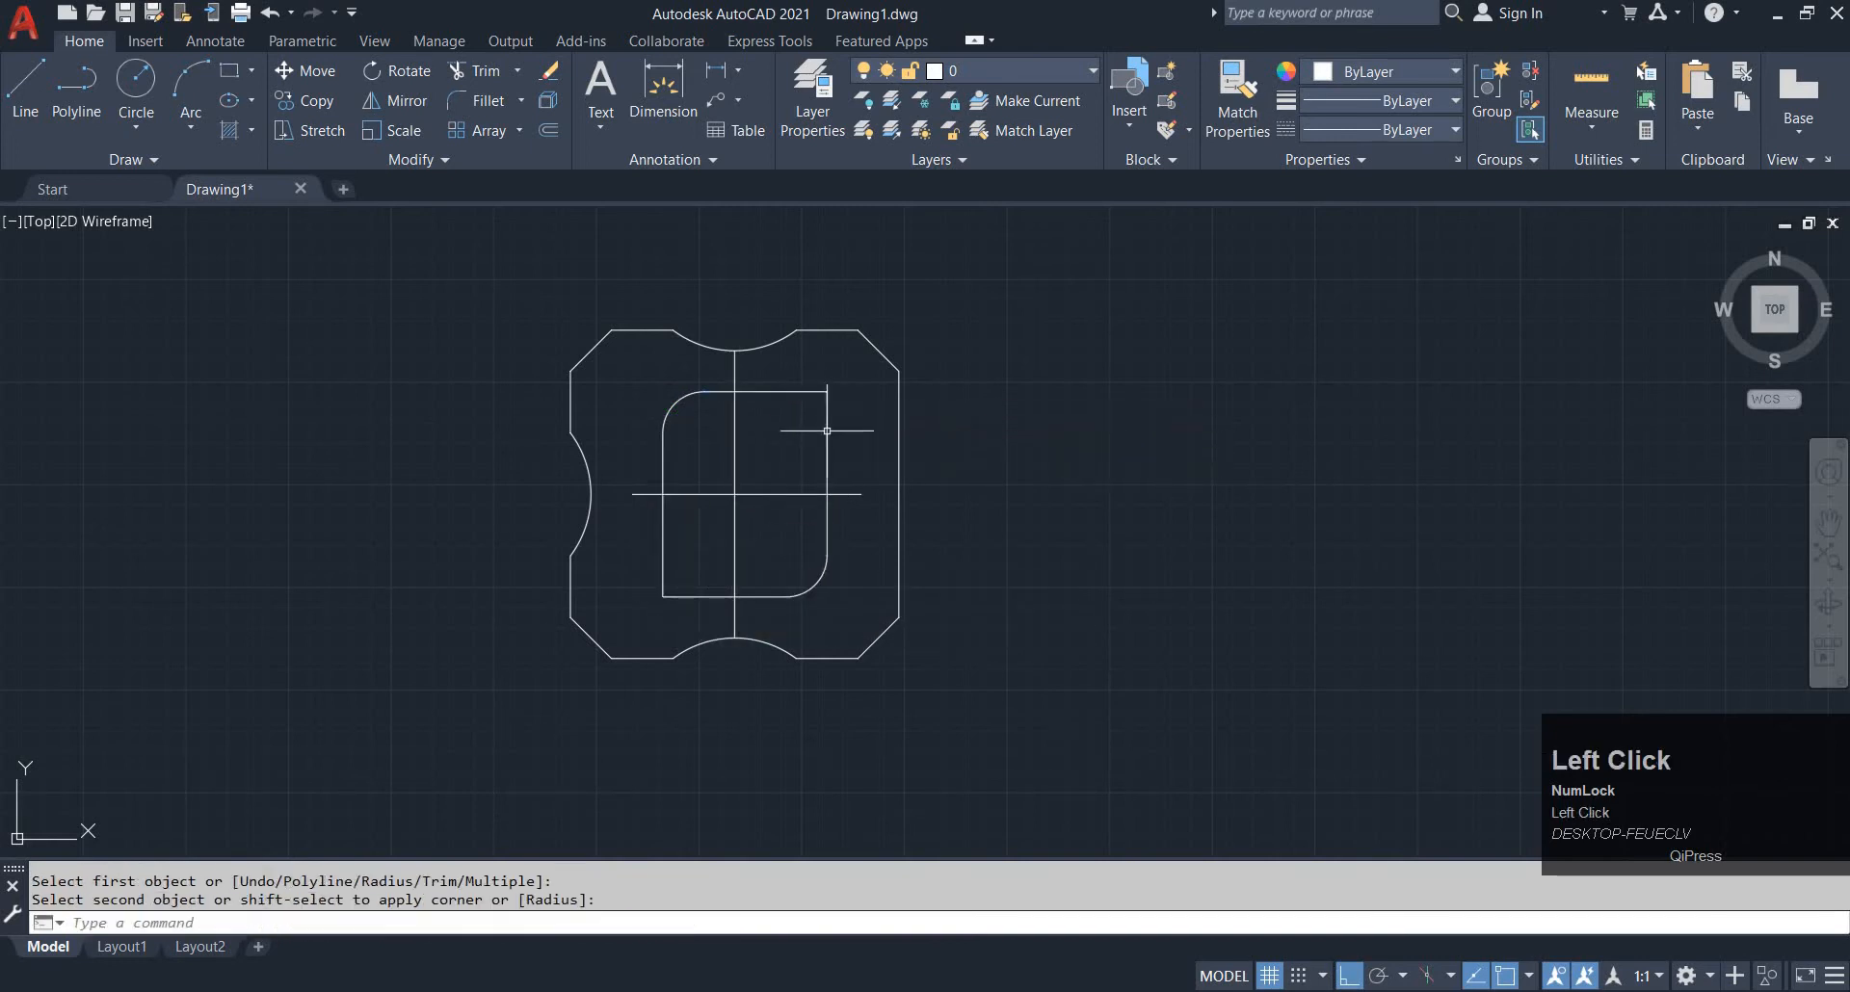
key(Escape)
Erase the vertical and horizontal centre construction lines crossing the inner opening
click(771, 525)
click(721, 486)
key(e)
key(space)
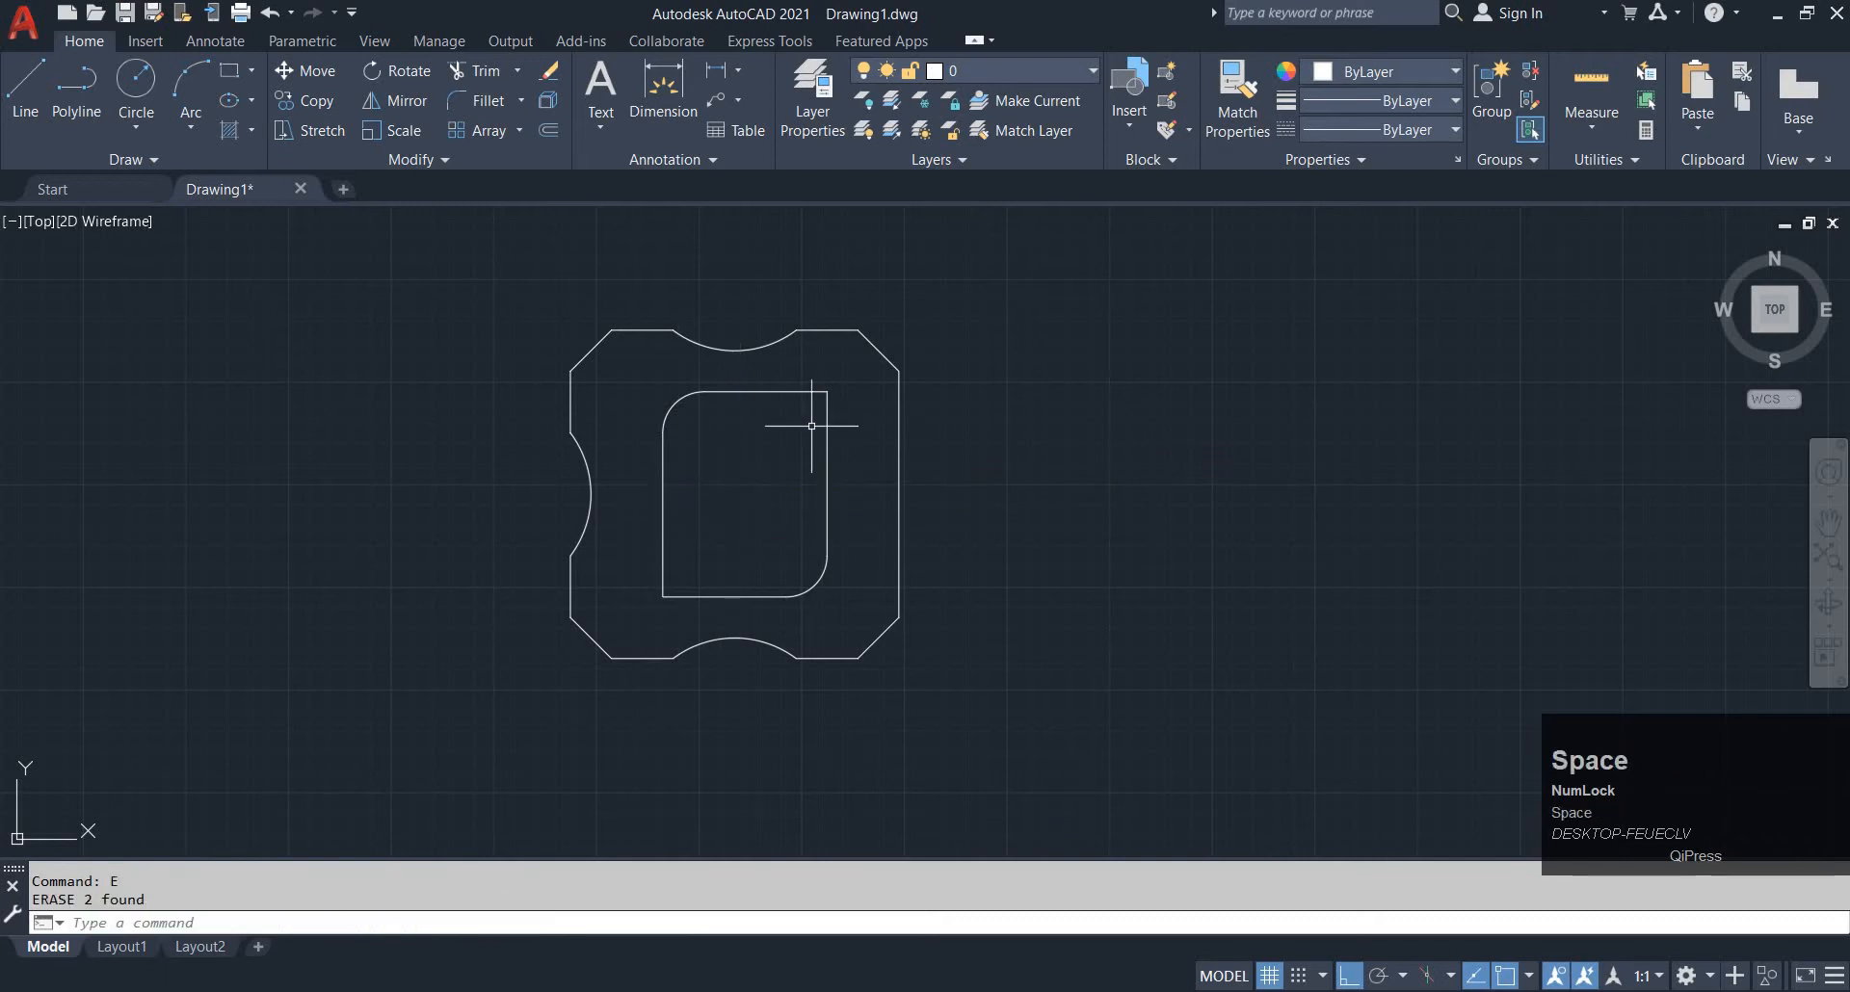
Draw a horizontal line from the midpoint of the upper left vertical edge rightward, well past the outline's right edge
scroll(826, 536, up, 2)
middle_drag(826, 536, 771, 607)
key(alt+Tab)
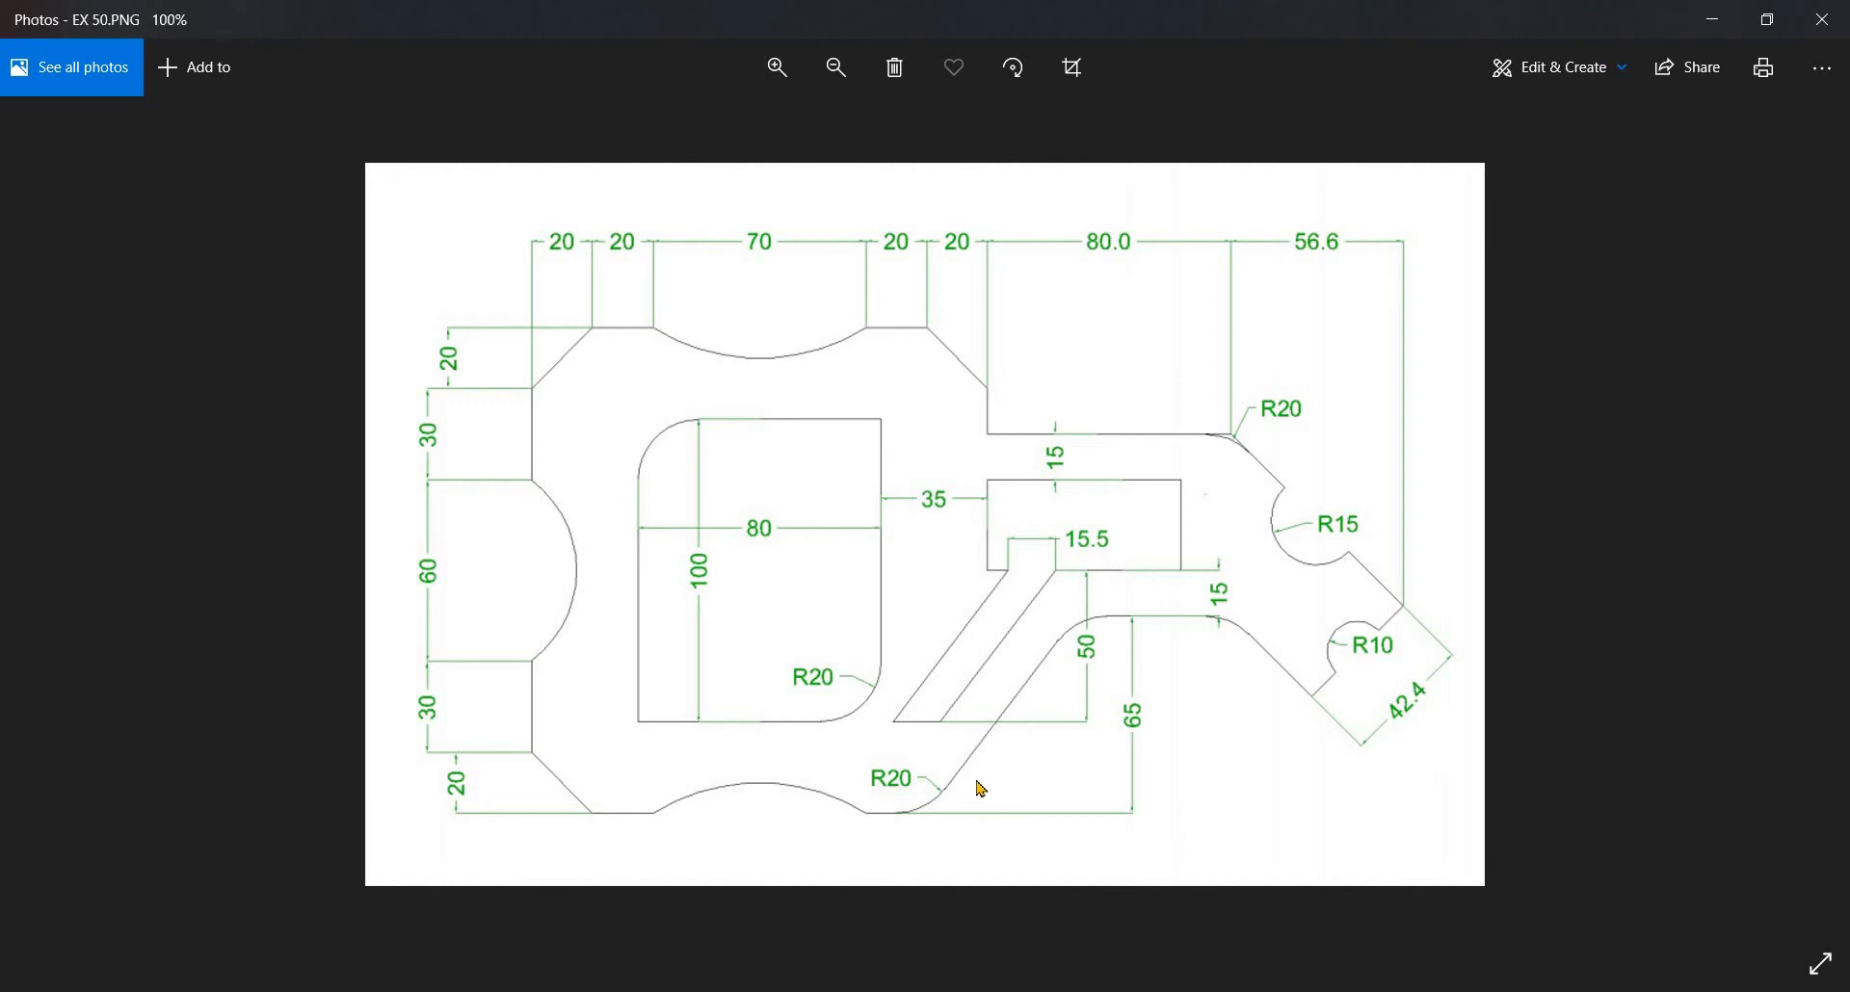
key(alt+Tab)
middle_click(922, 502)
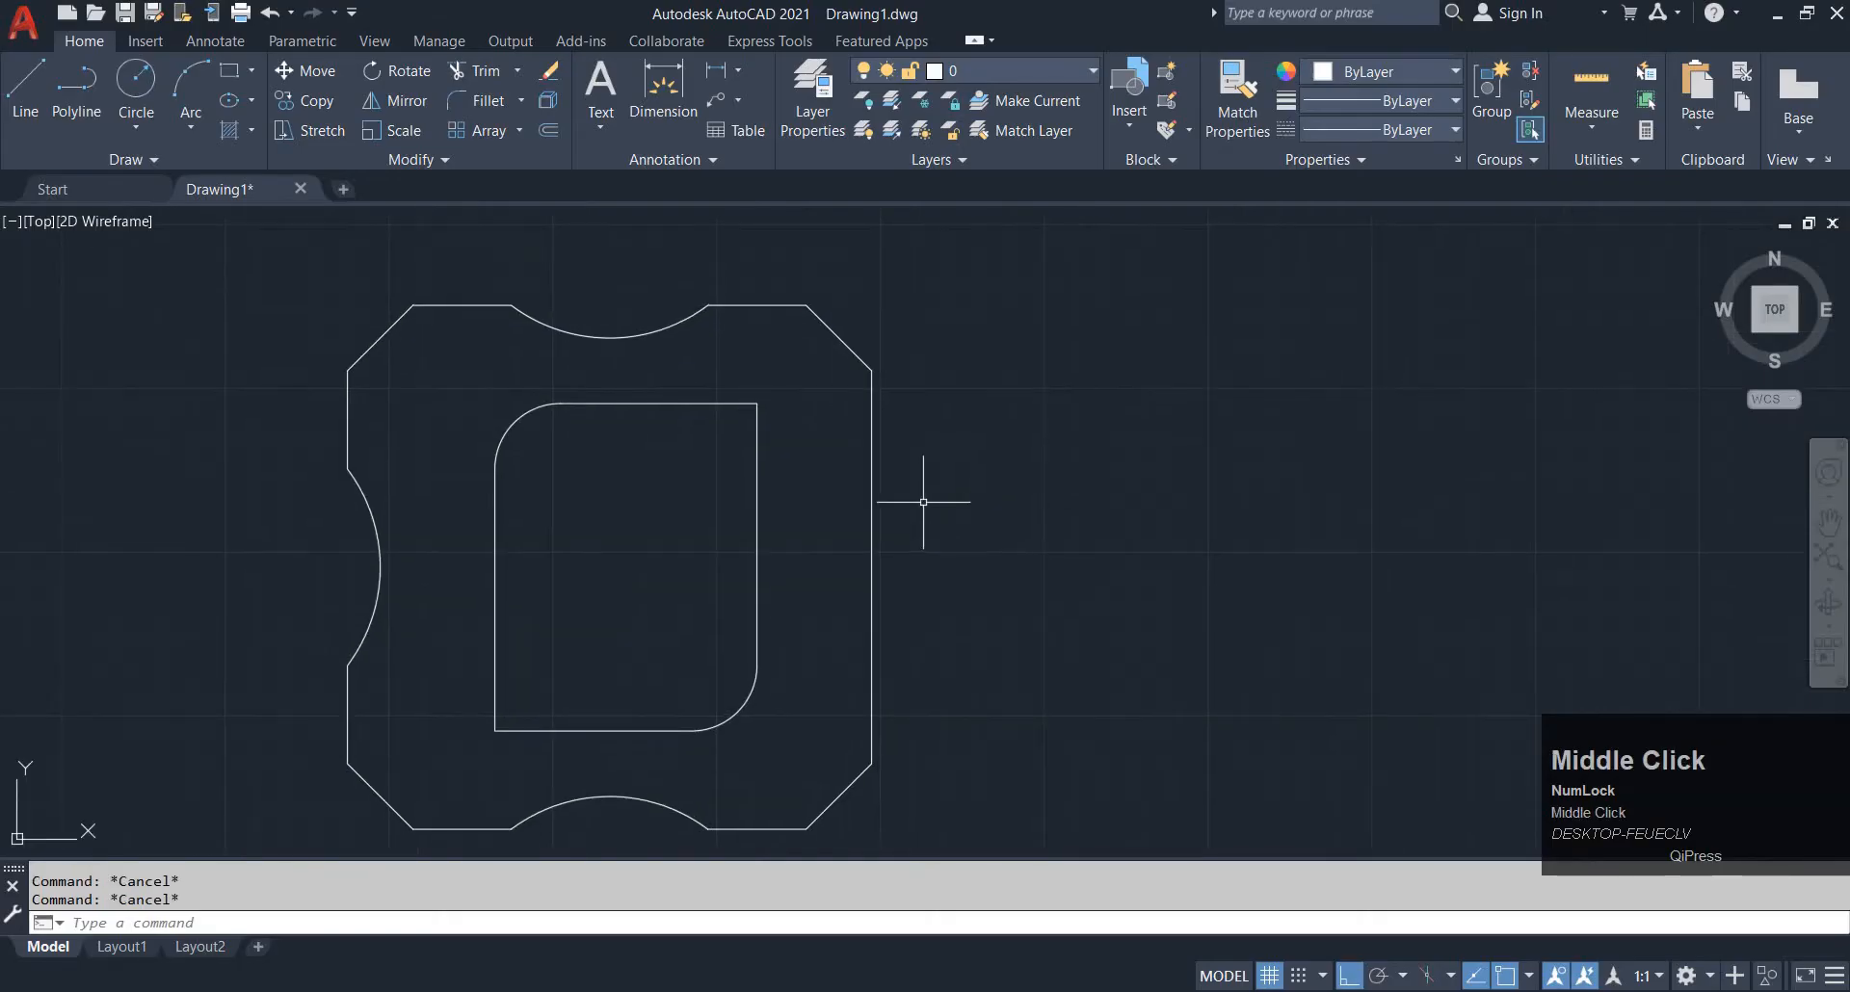
middle_drag(923, 502, 840, 520)
text(l)
key(space)
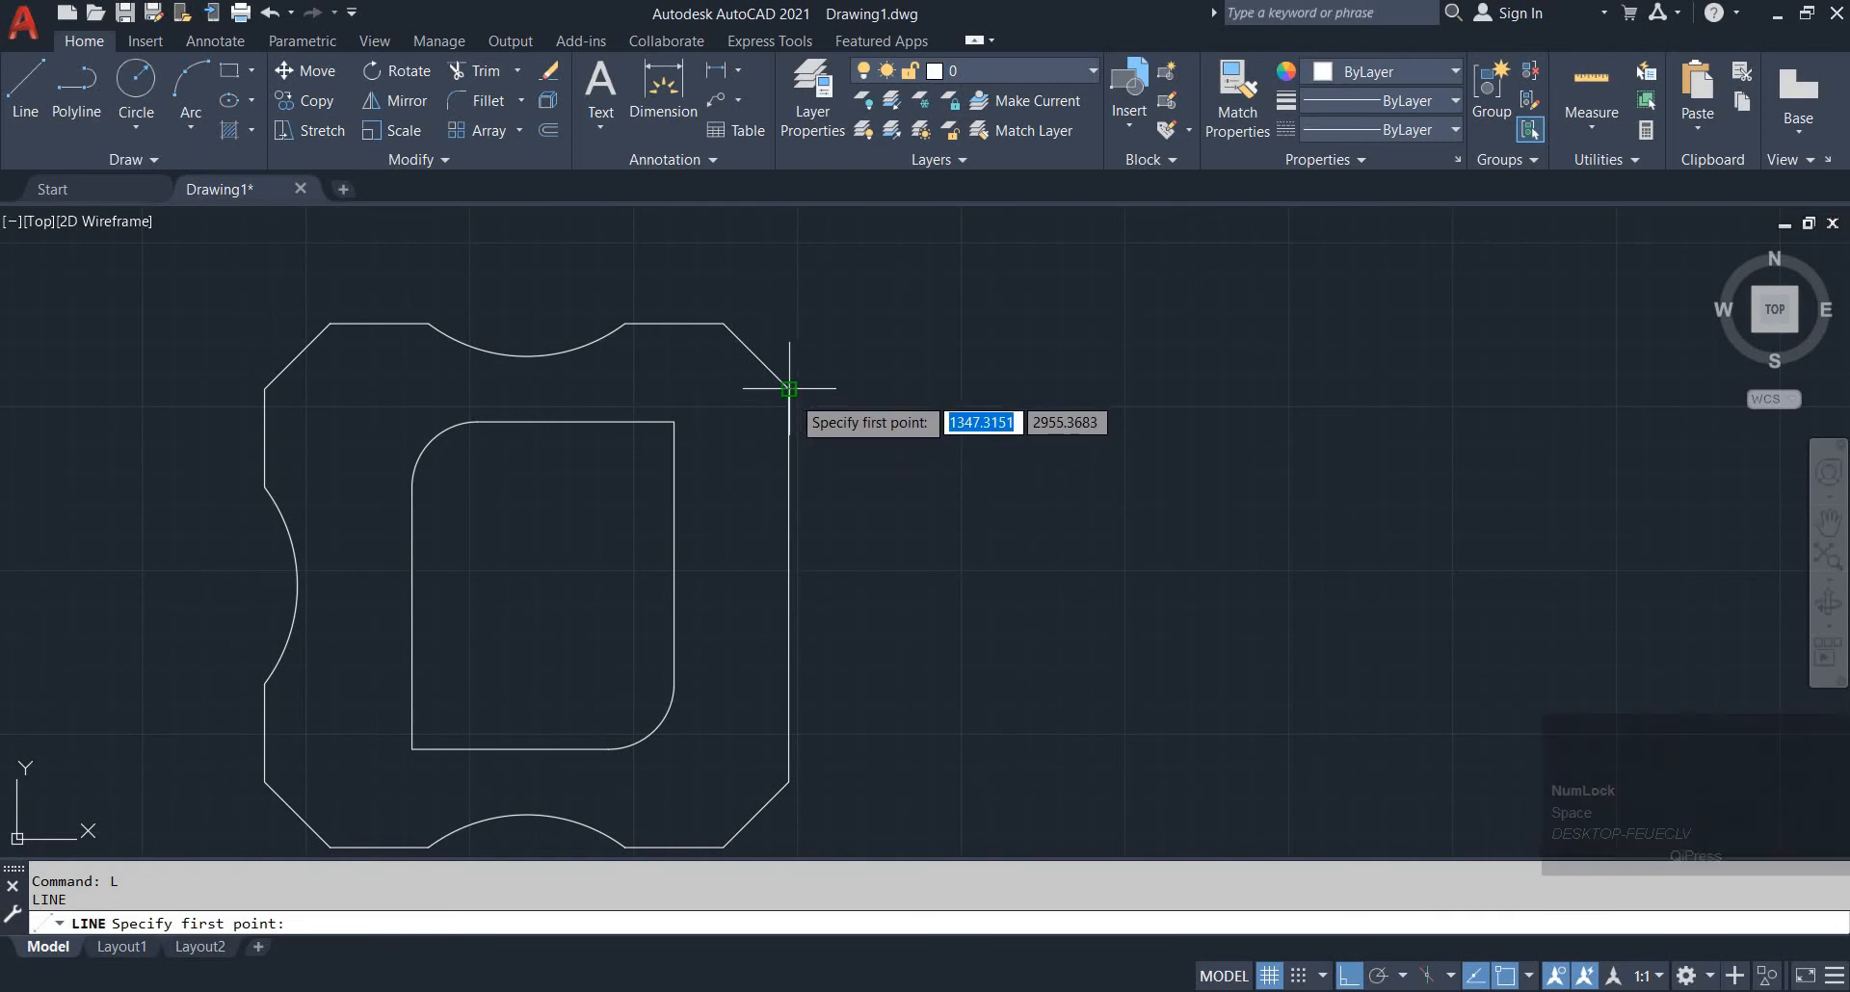
click(265, 437)
click(1525, 442)
key(Escape)
key(Escape)
key(Escape)
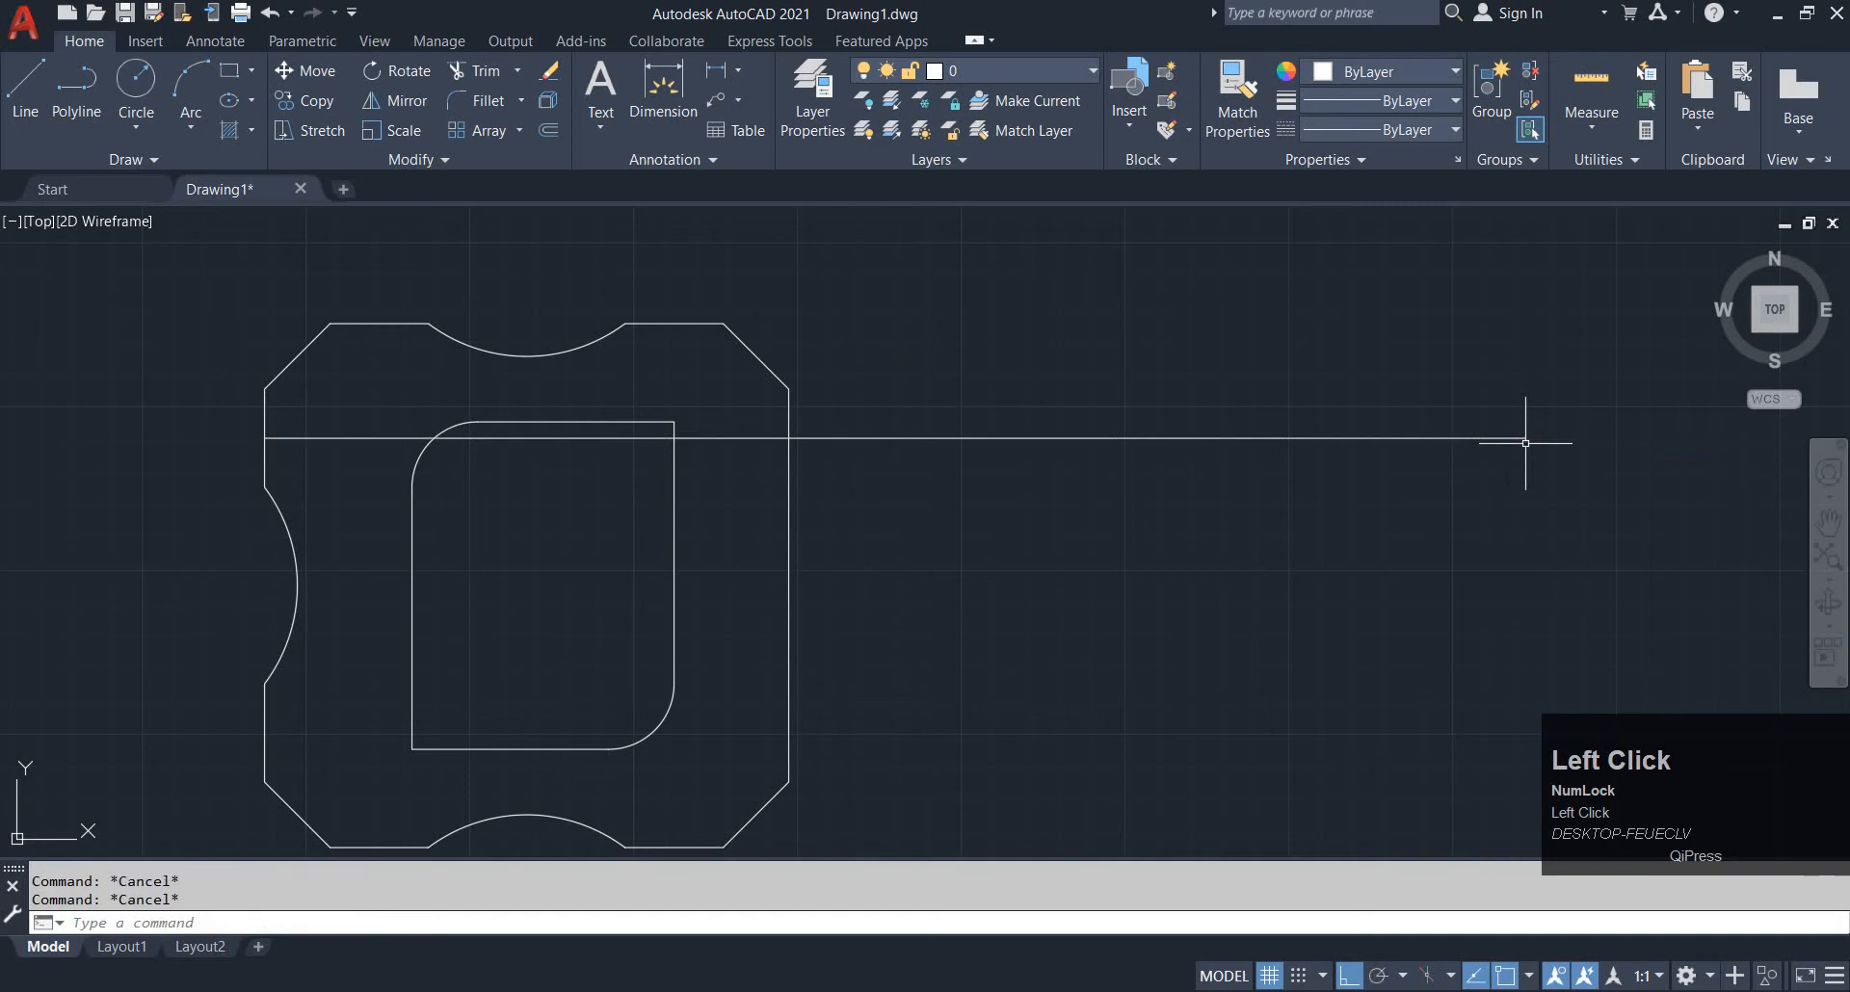
Offset the outline's right vertical edge 80 units to the right
text(o)
key(space)
text(80)
key(space)
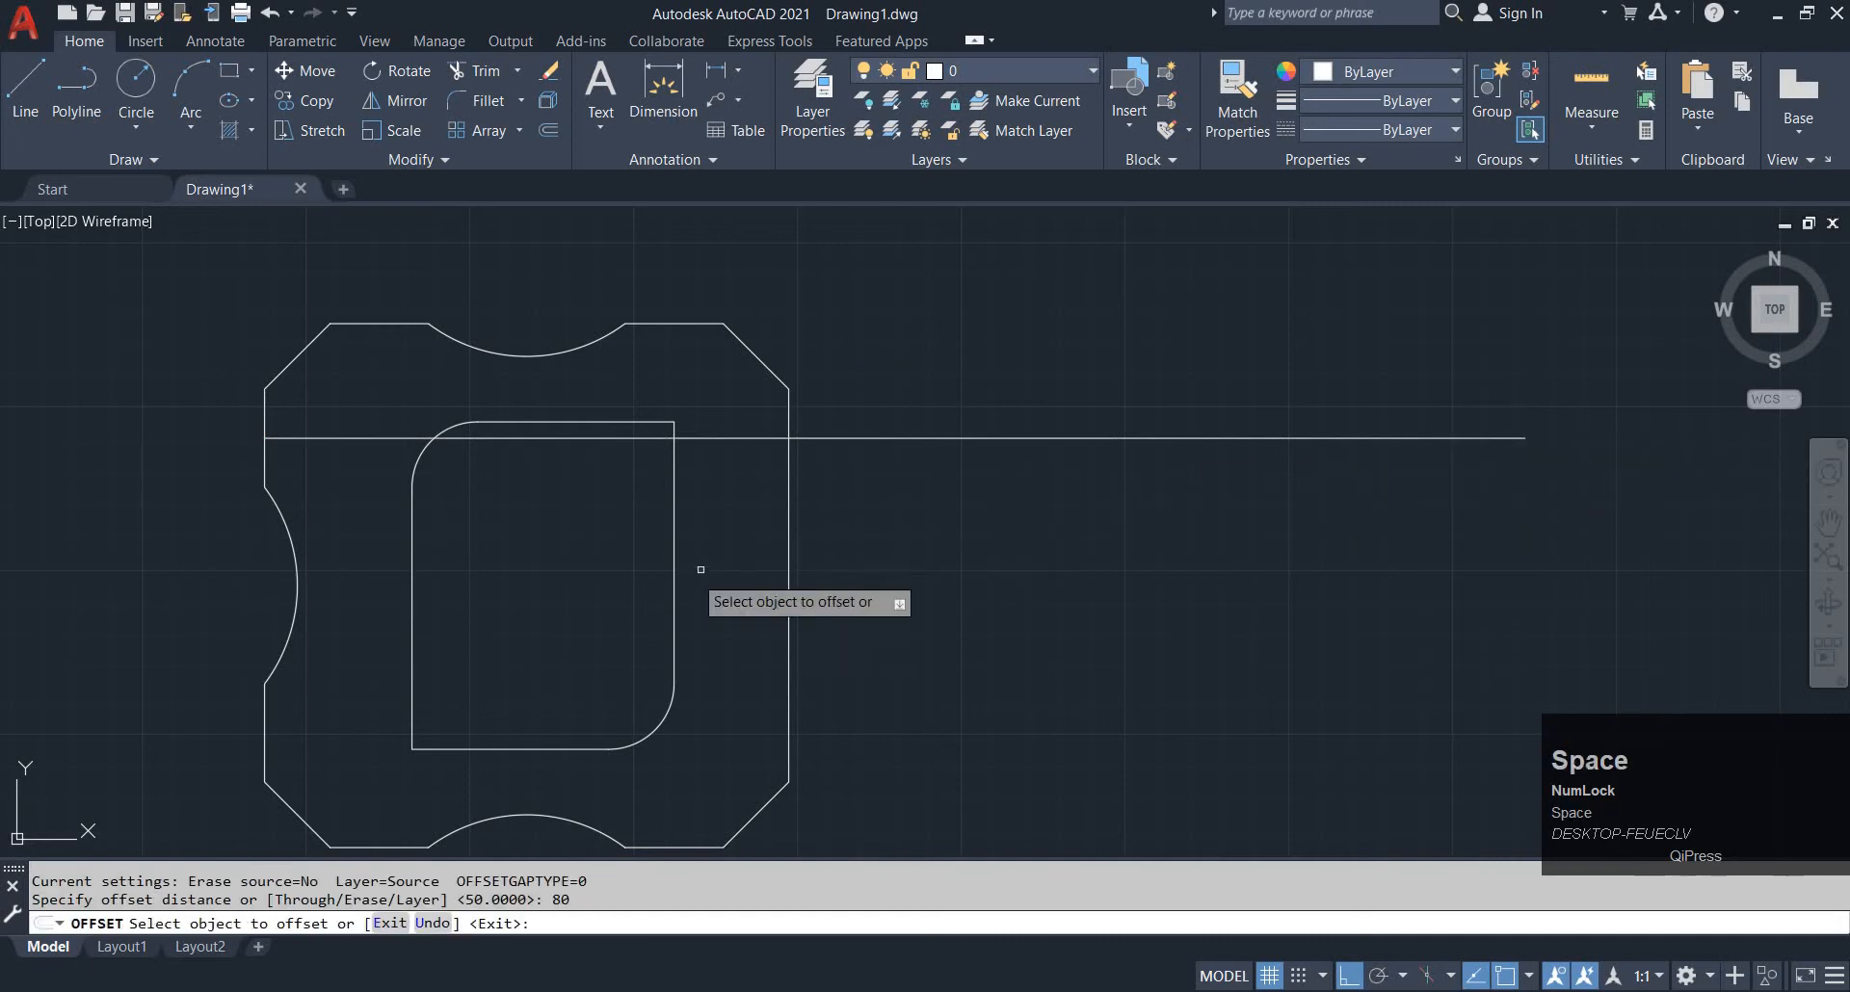
click(788, 477)
click(1089, 493)
key(Escape)
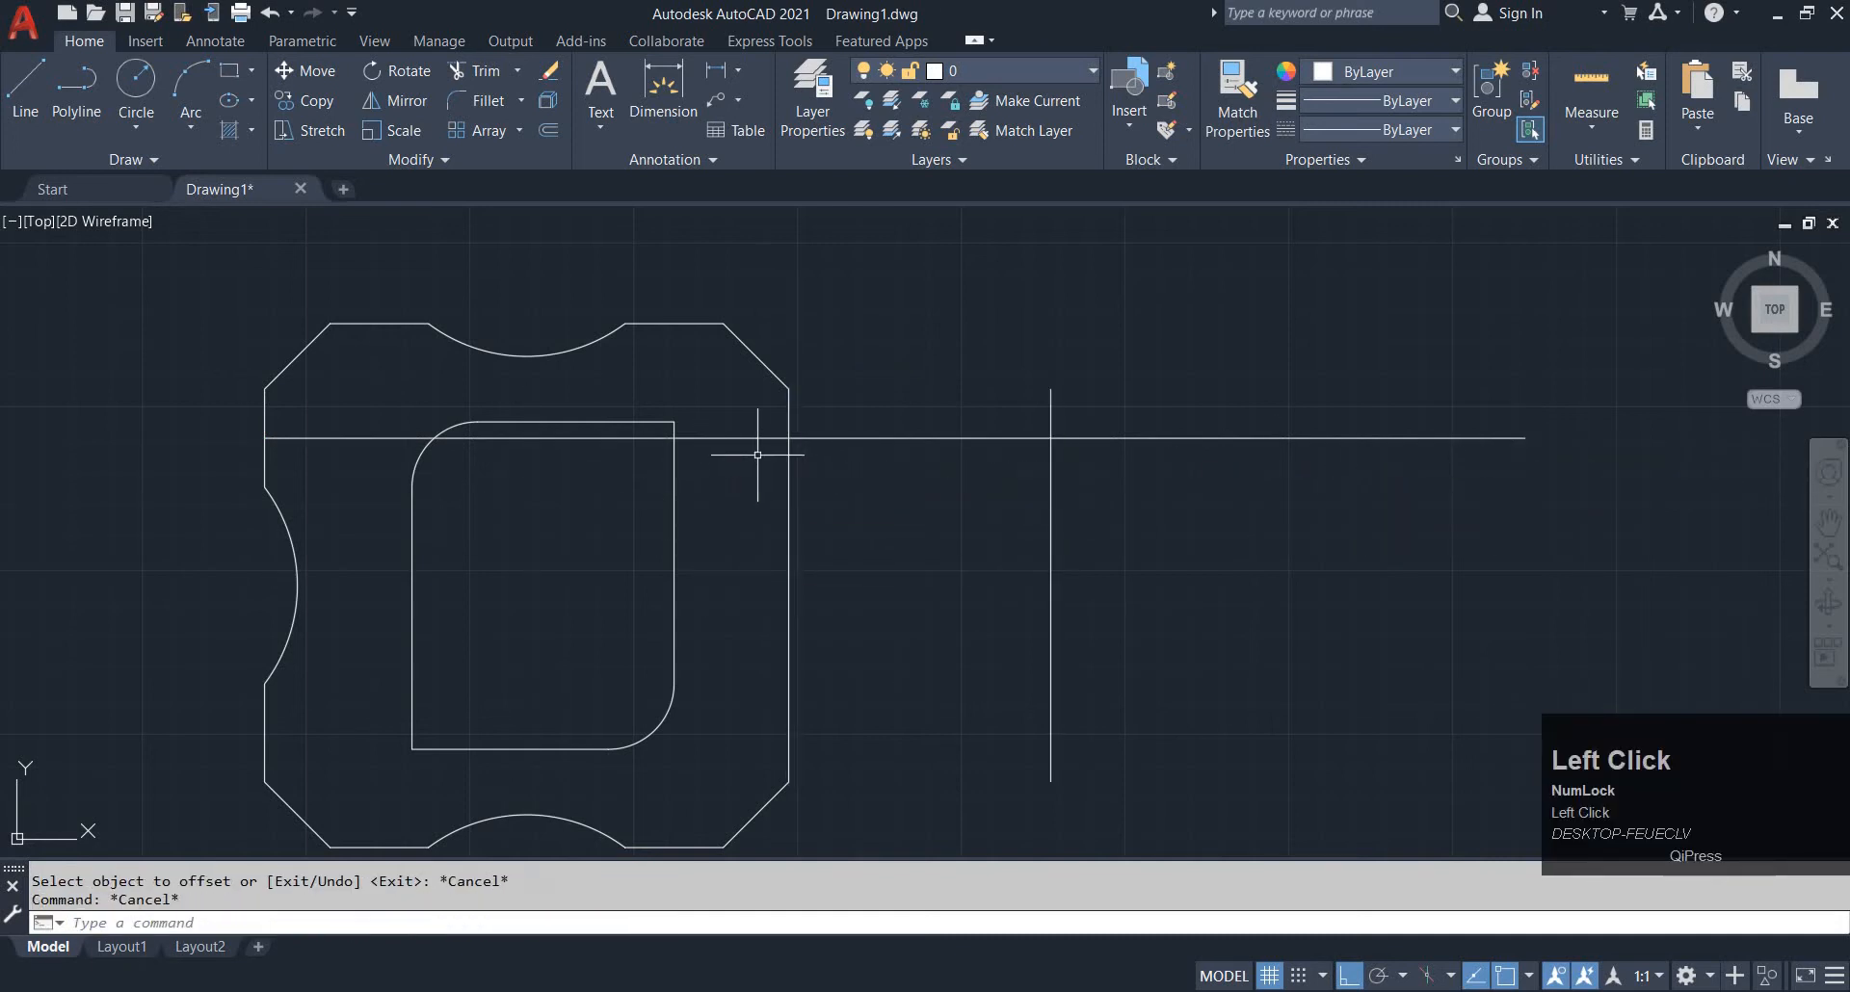
Trim the long horizontal line at the outline's right edge and erase its remaining portion inside the outline
click(757, 455)
key(Escape)
text(tr)
key(space)
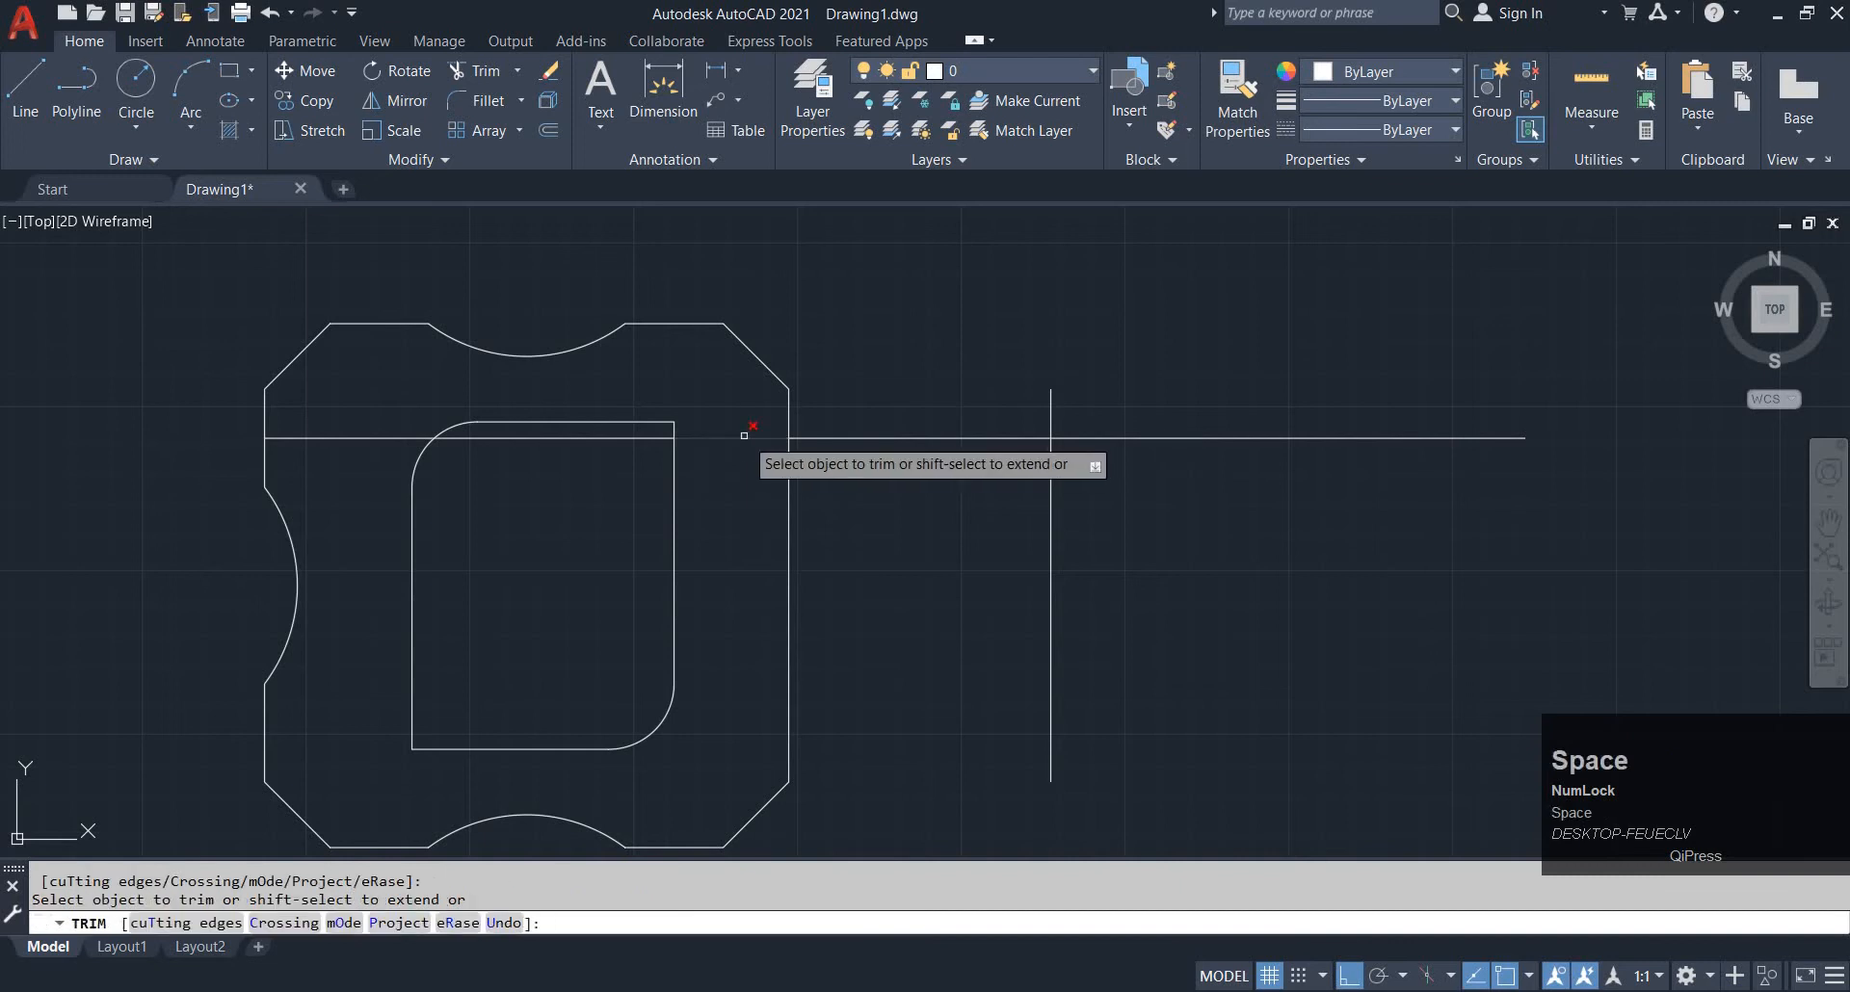
click(744, 435)
key(Escape)
click(611, 455)
click(536, 433)
text(e)
key(space)
Trim the horizontal line beyond the 80-unit offset line, and remove that vertical offset line
key(alt)
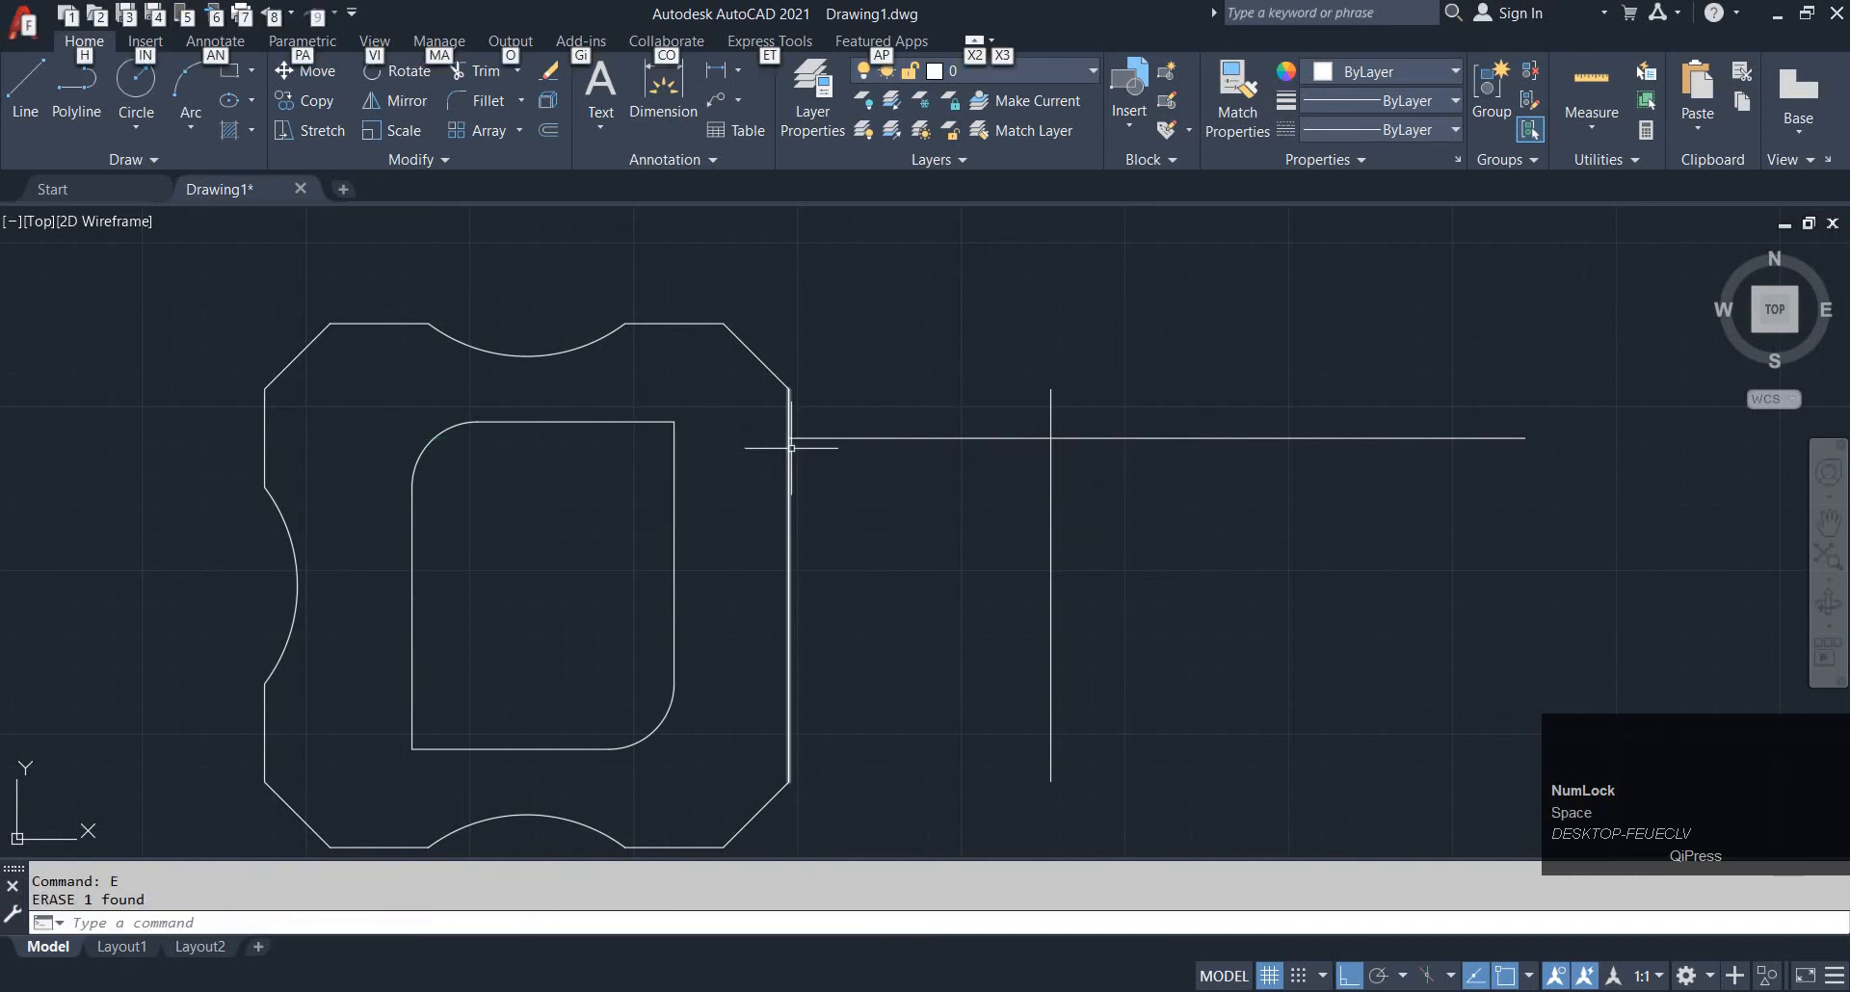
key(alt+Tab)
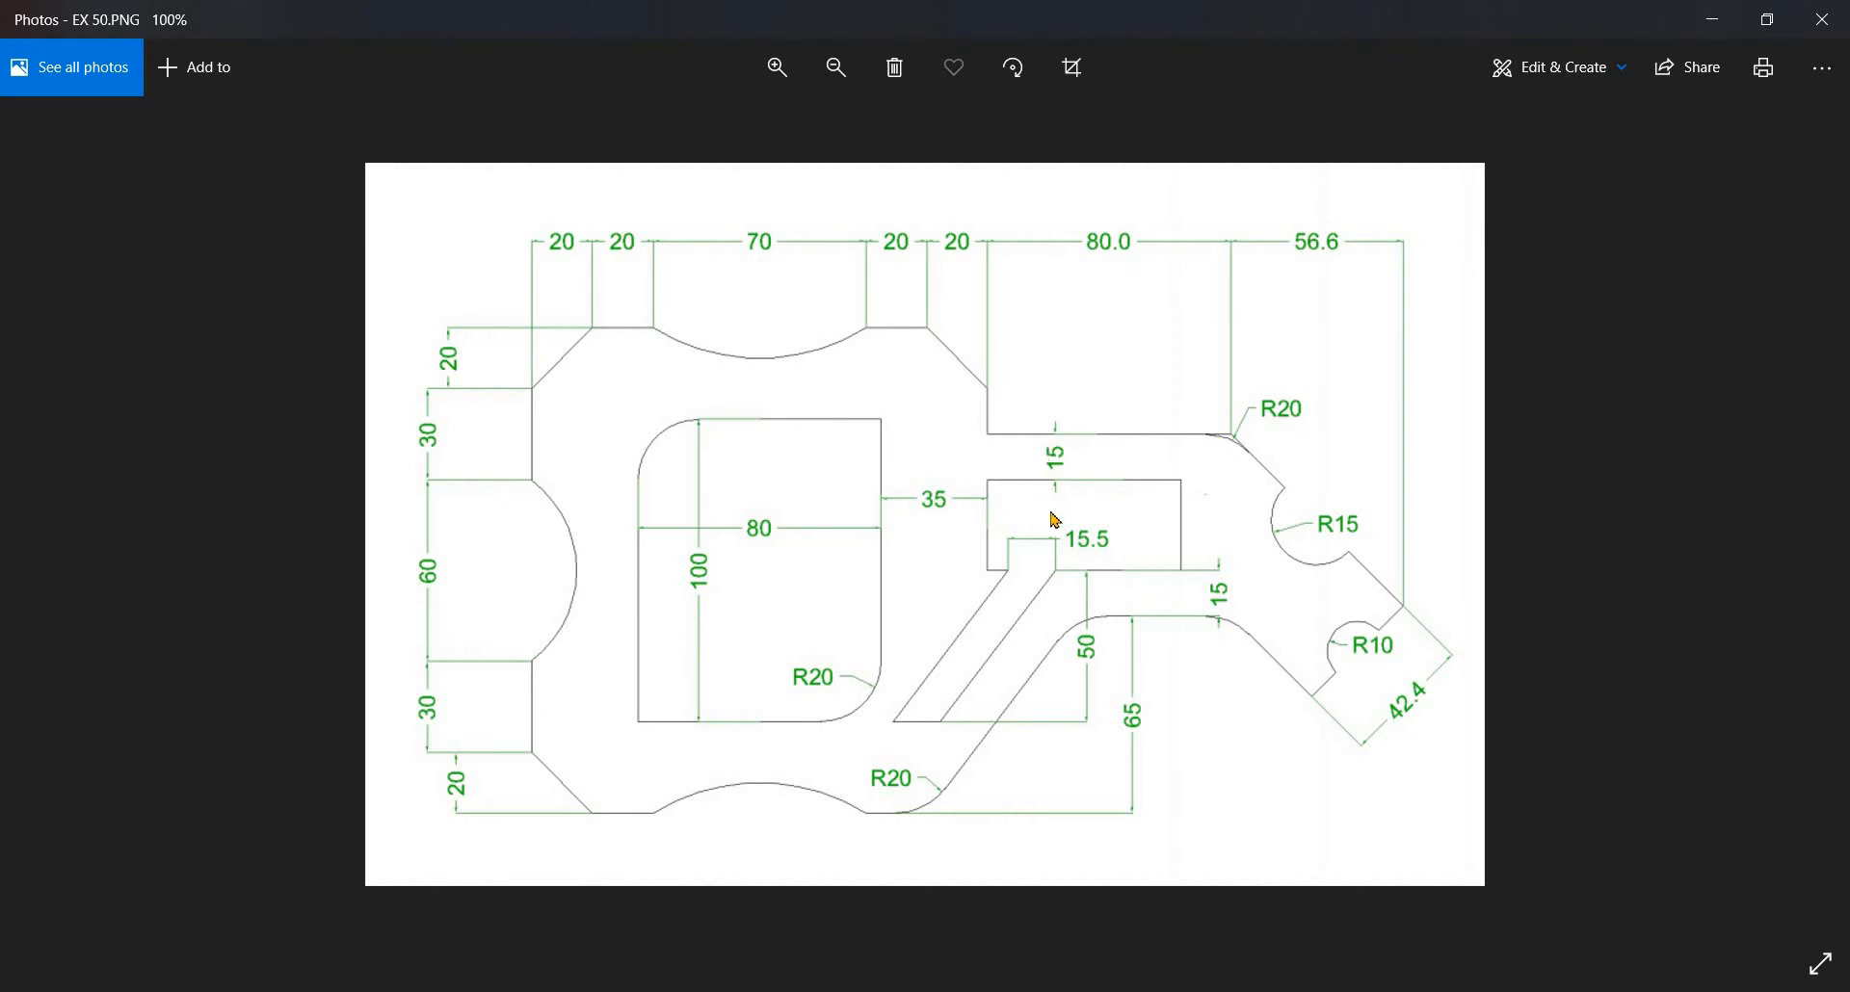
key(alt+Tab)
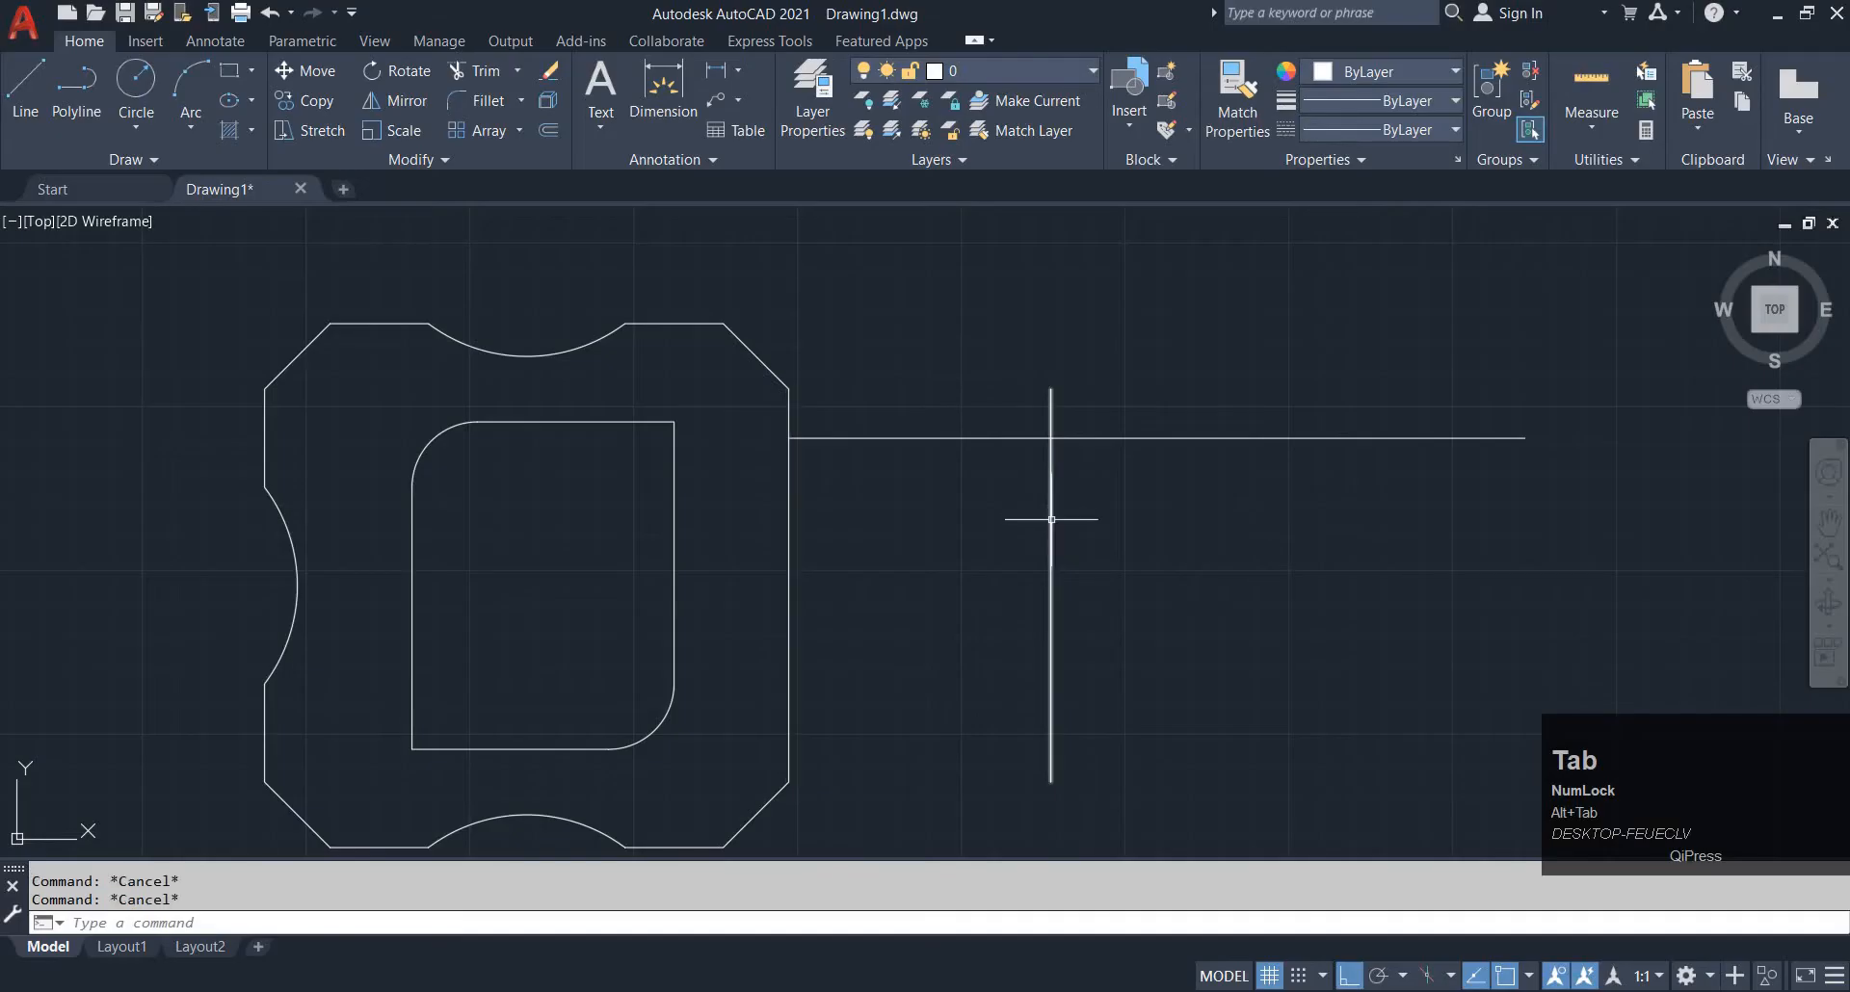
click(1144, 552)
key(Escape)
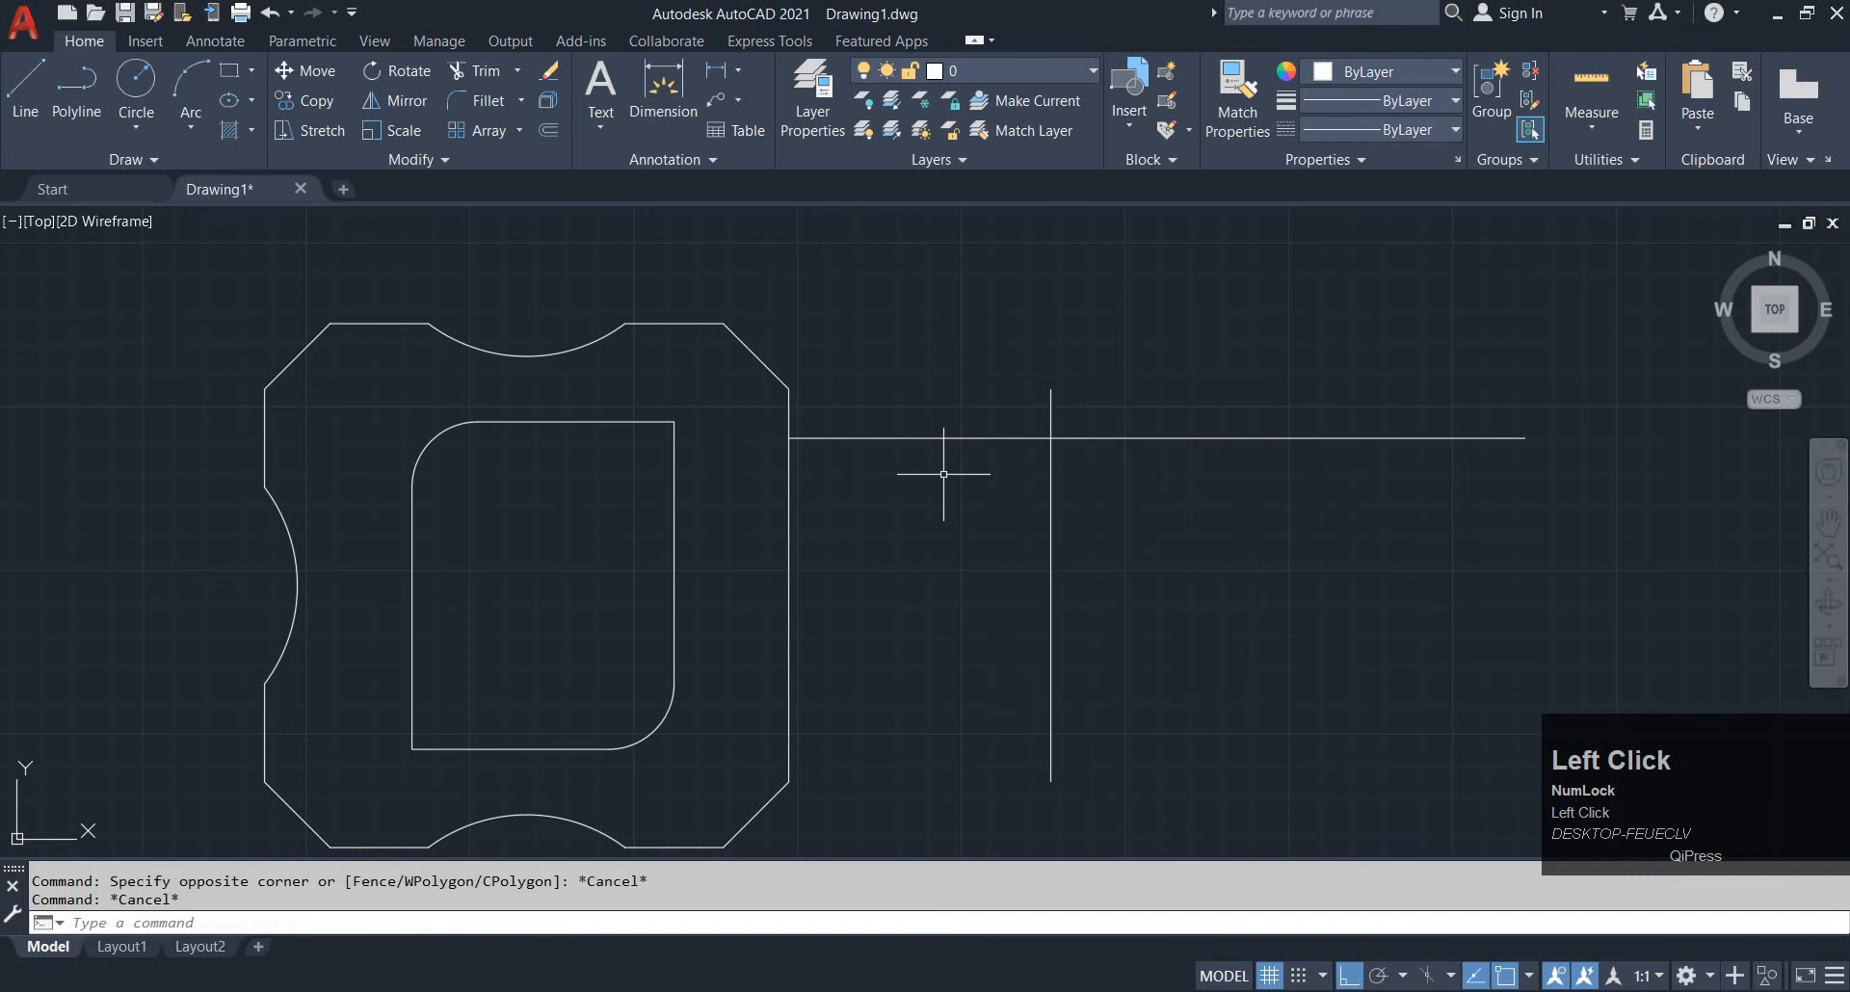
key(space)
click(1120, 273)
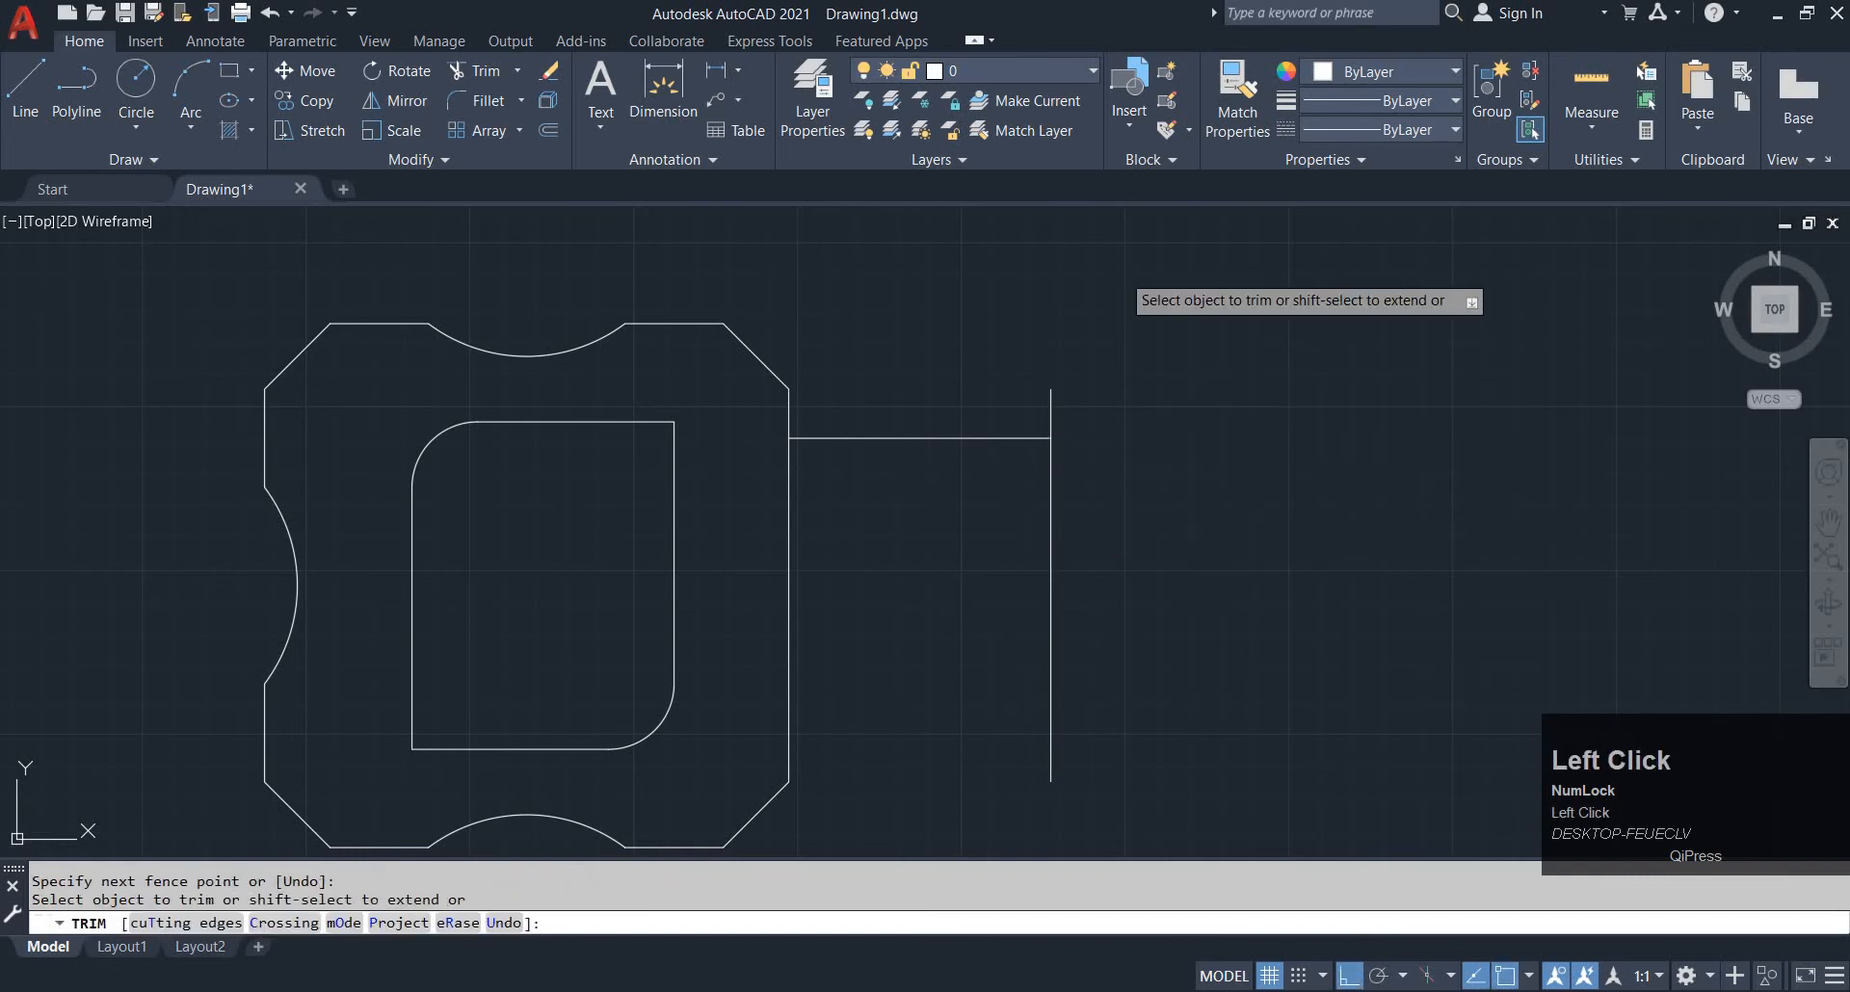
click(1046, 416)
click(1186, 548)
click(1027, 544)
key(Escape)
key(Escape)
Offset the arm's horizontal top line 15 units downward
text(o)
key(space)
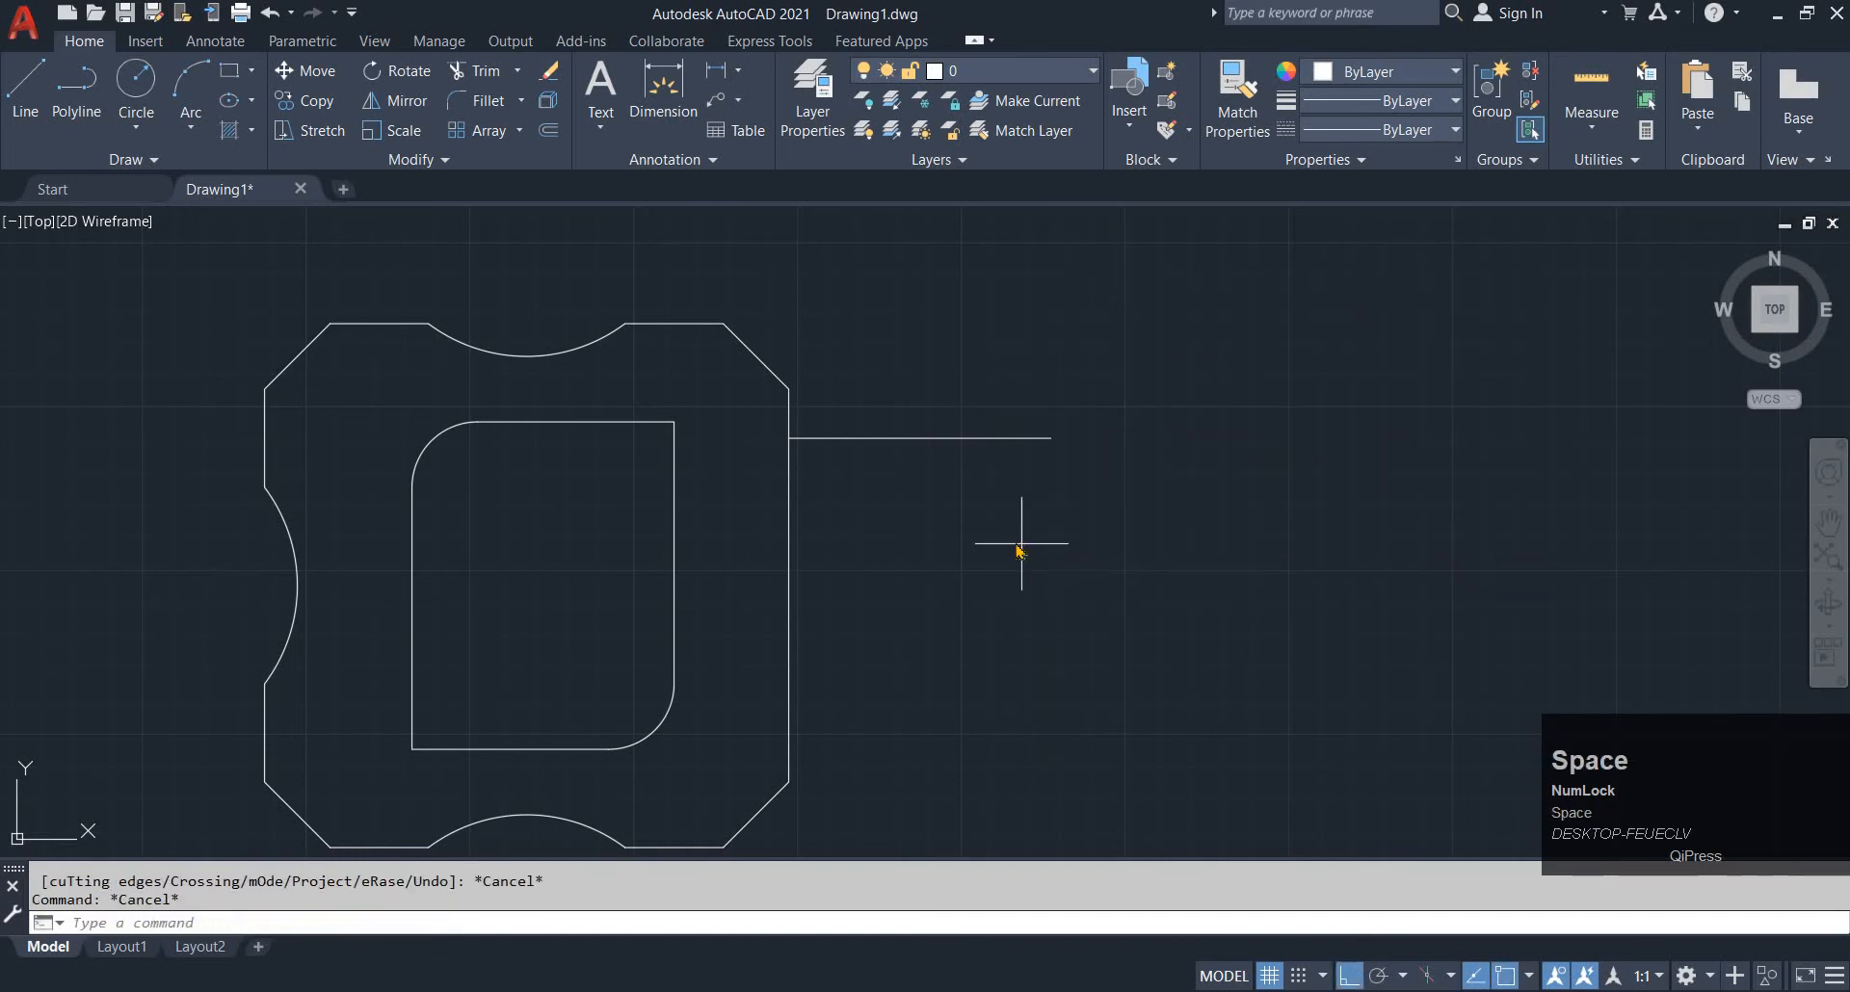
text(15)
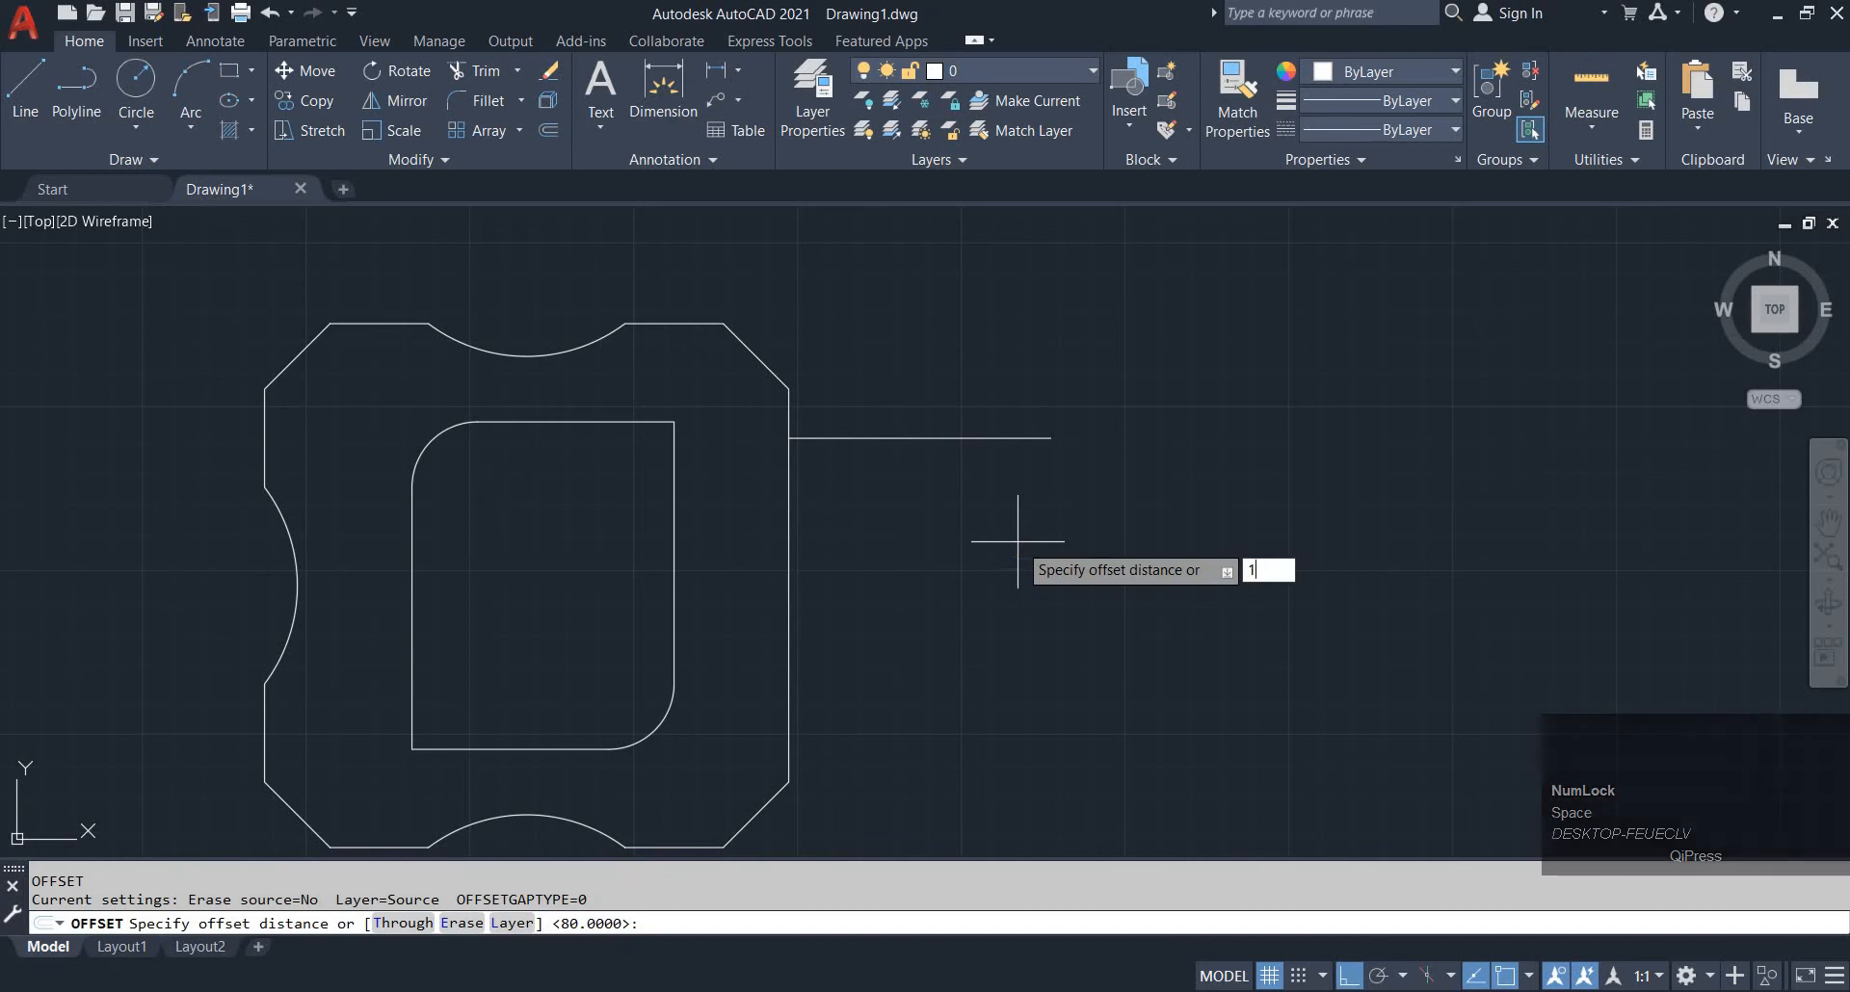
key(space)
click(892, 438)
click(884, 538)
Examine the dimensions of the arm, rectangular cut-out and slanted slot in the EX 50 reference image
key(alt+Tab)
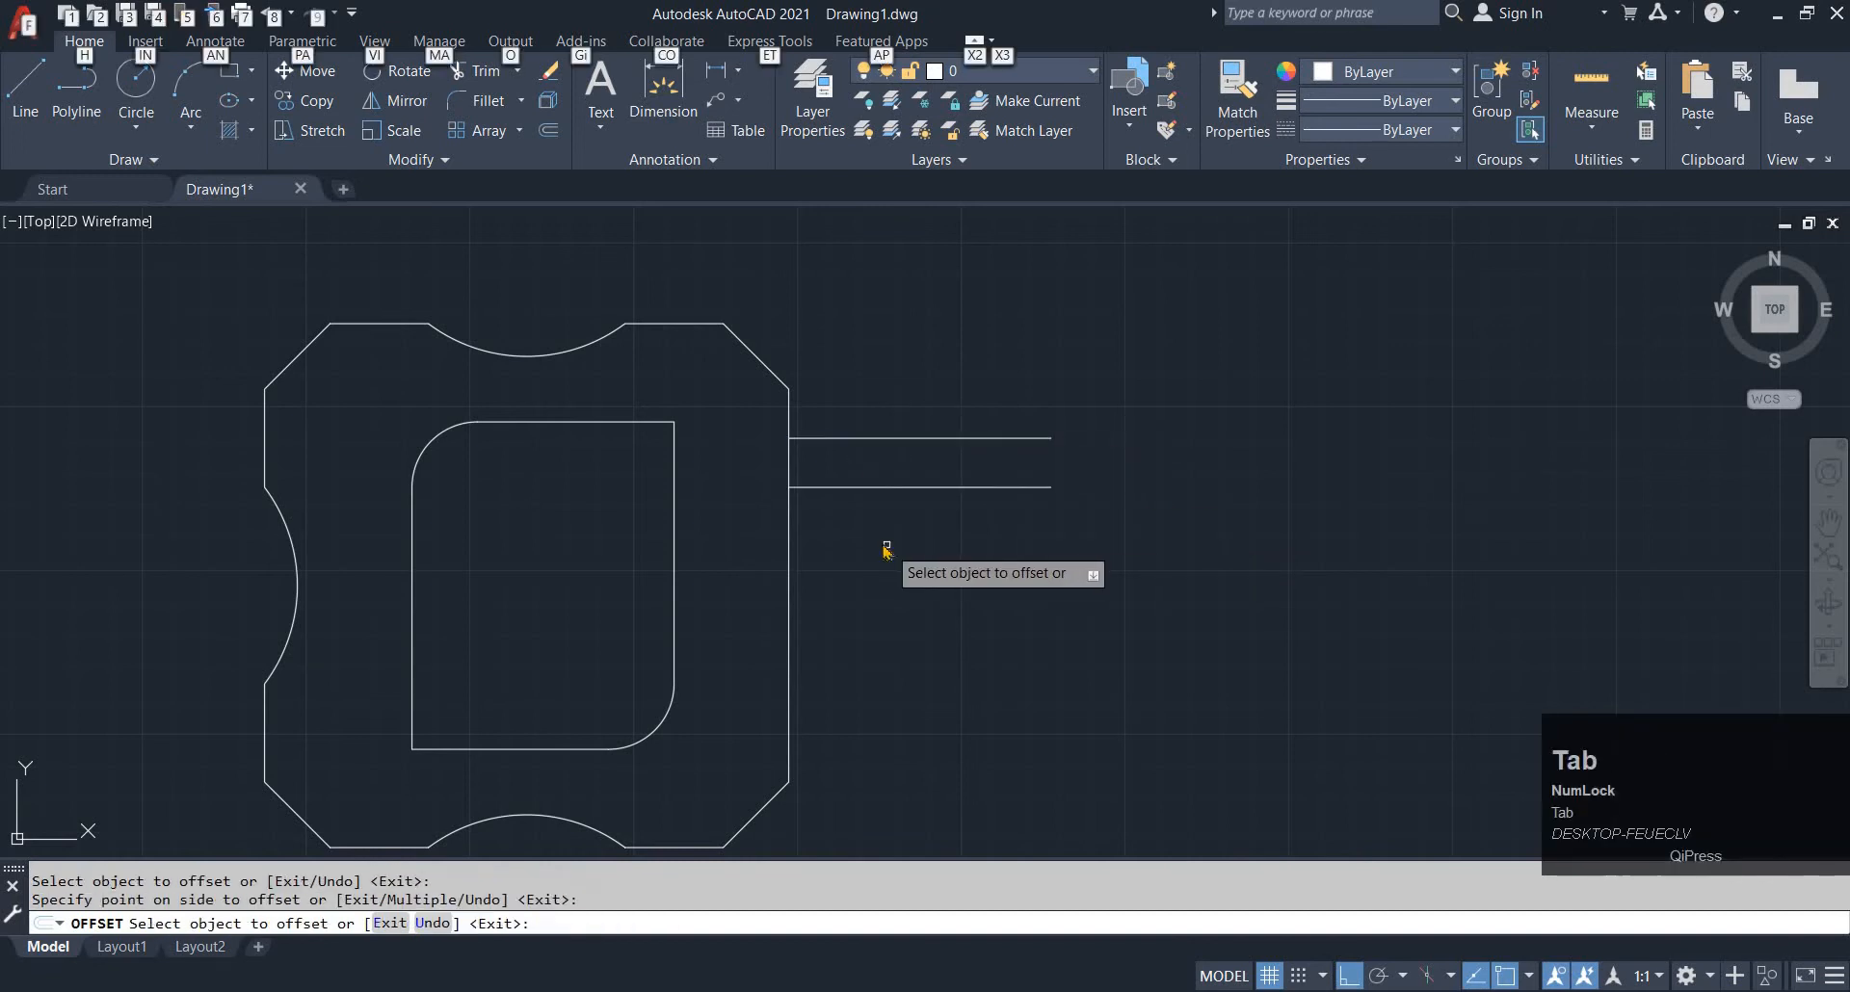
key(alt+Tab)
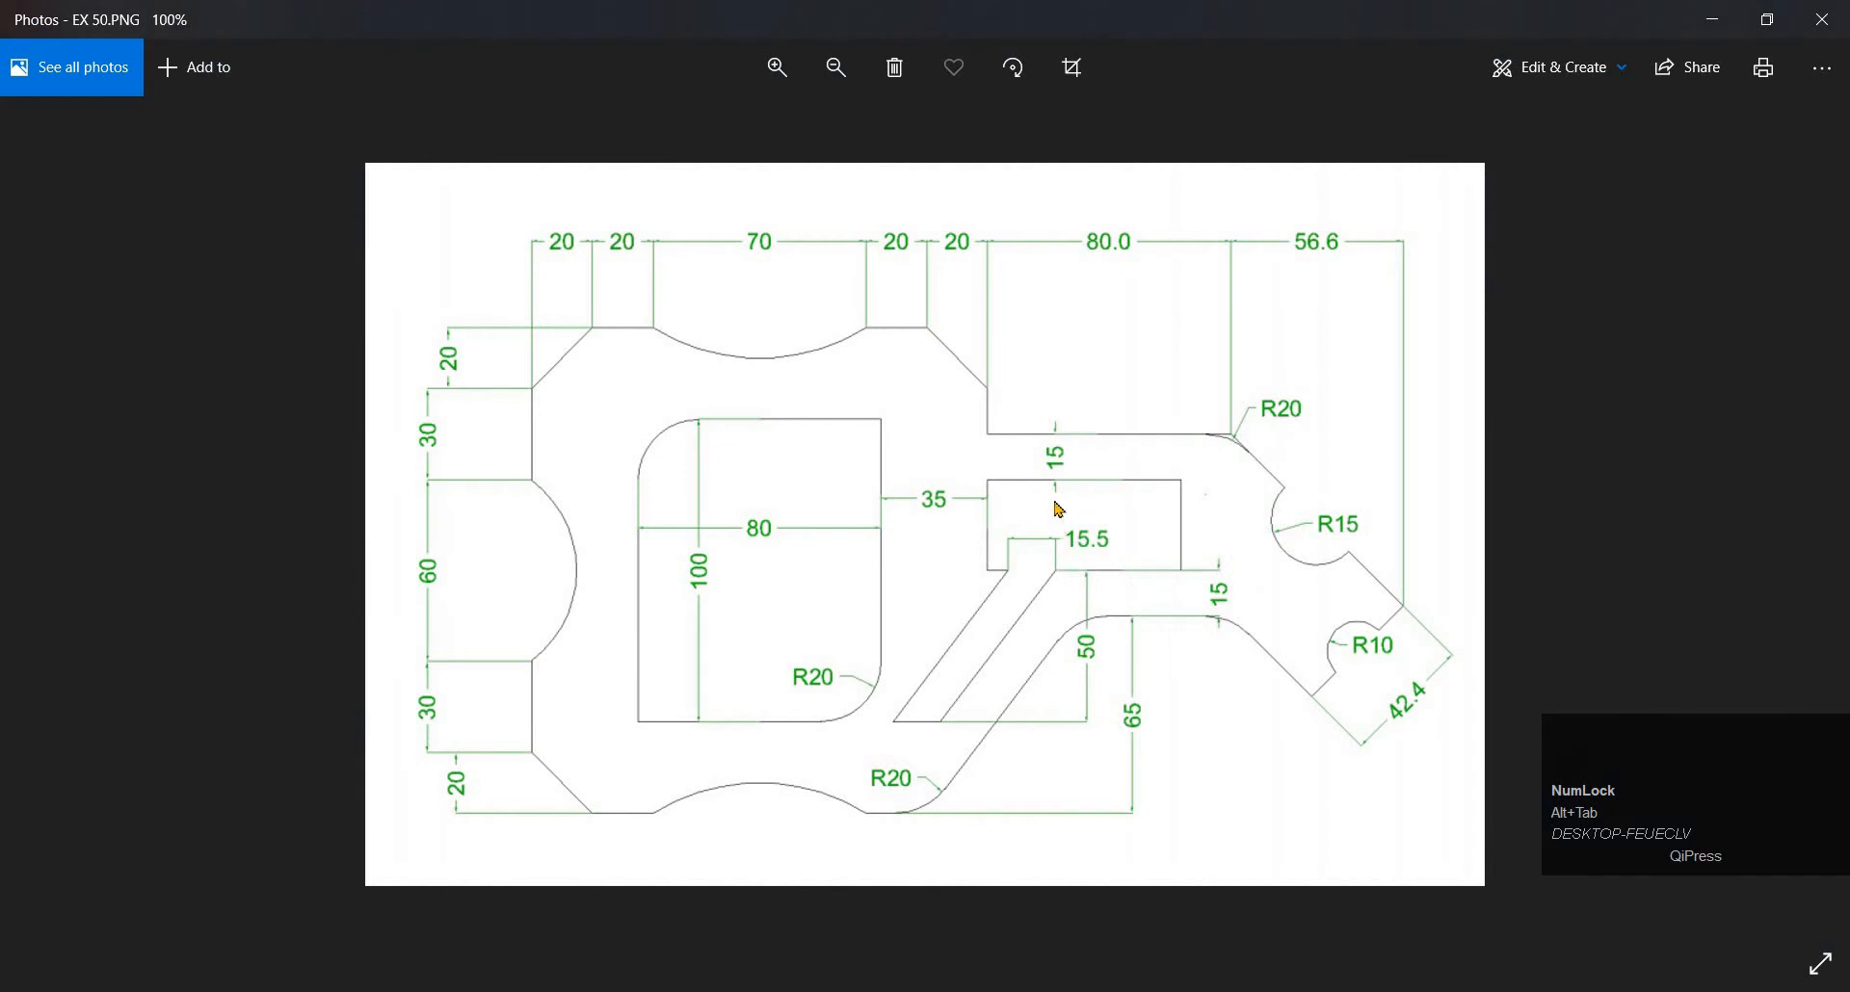
ctrl+scroll(1057, 509, up, 3)
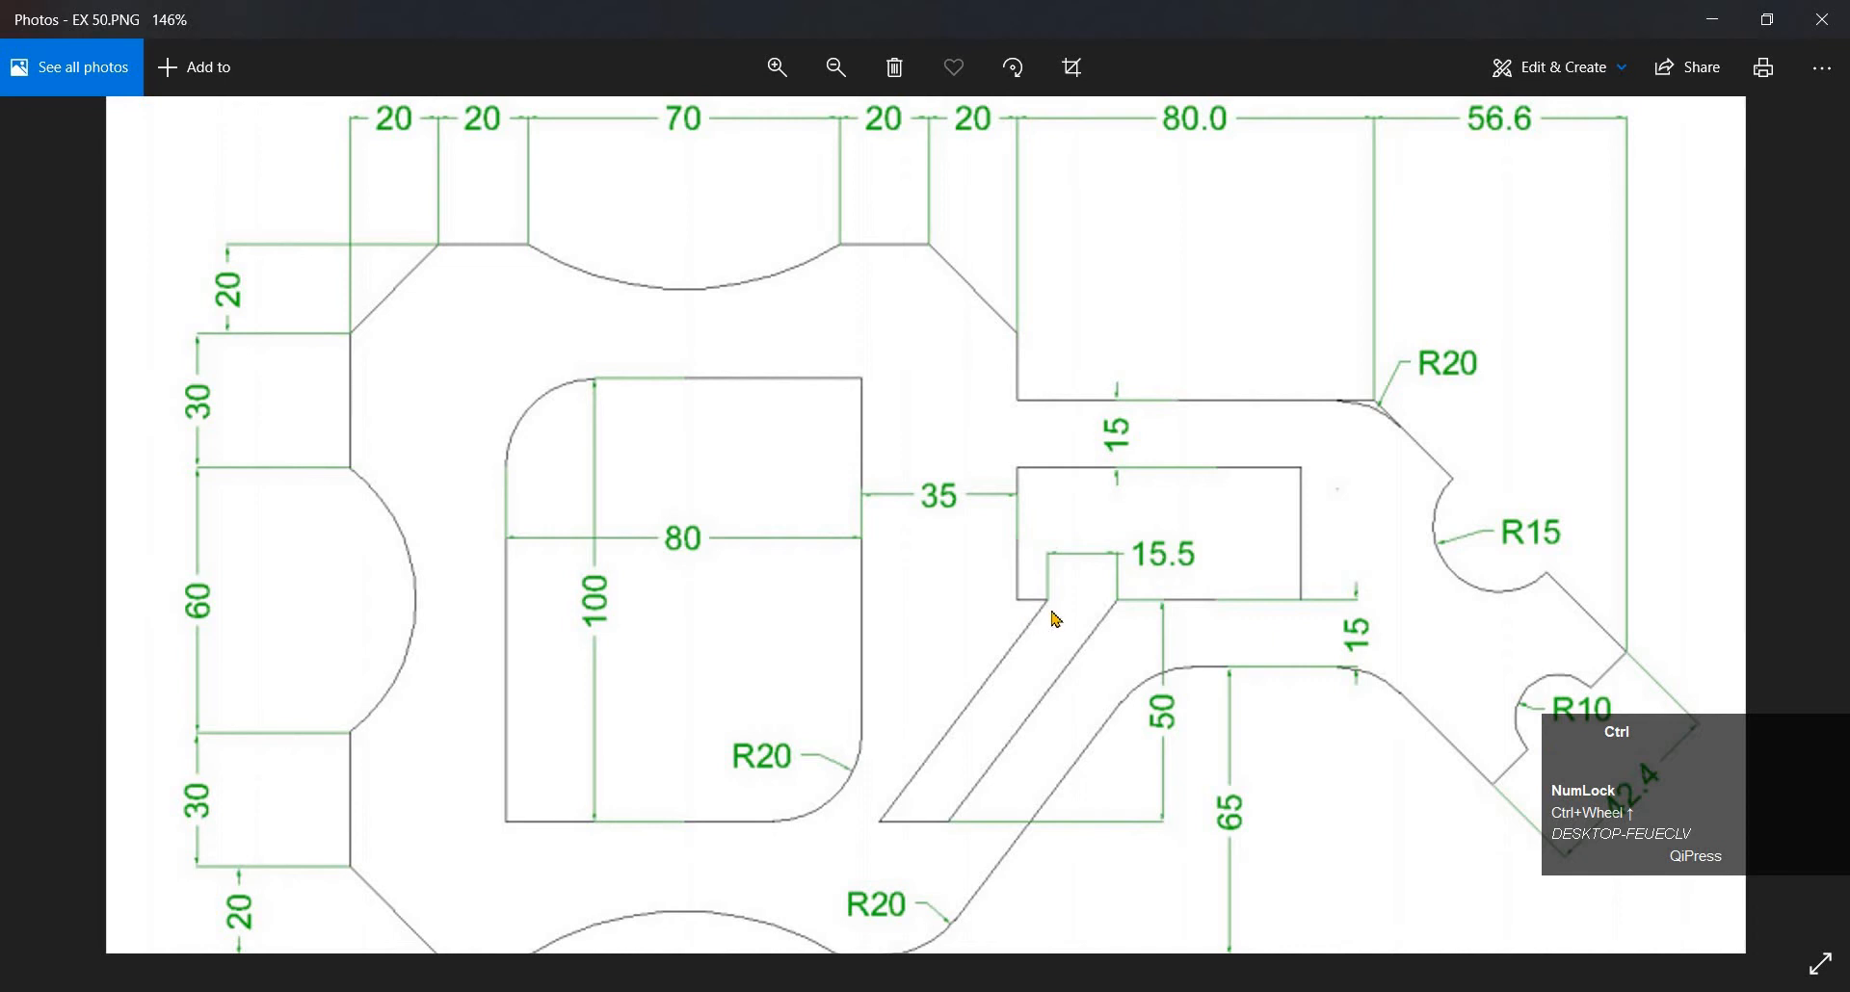
ctrl+scroll(1050, 616, down, 1)
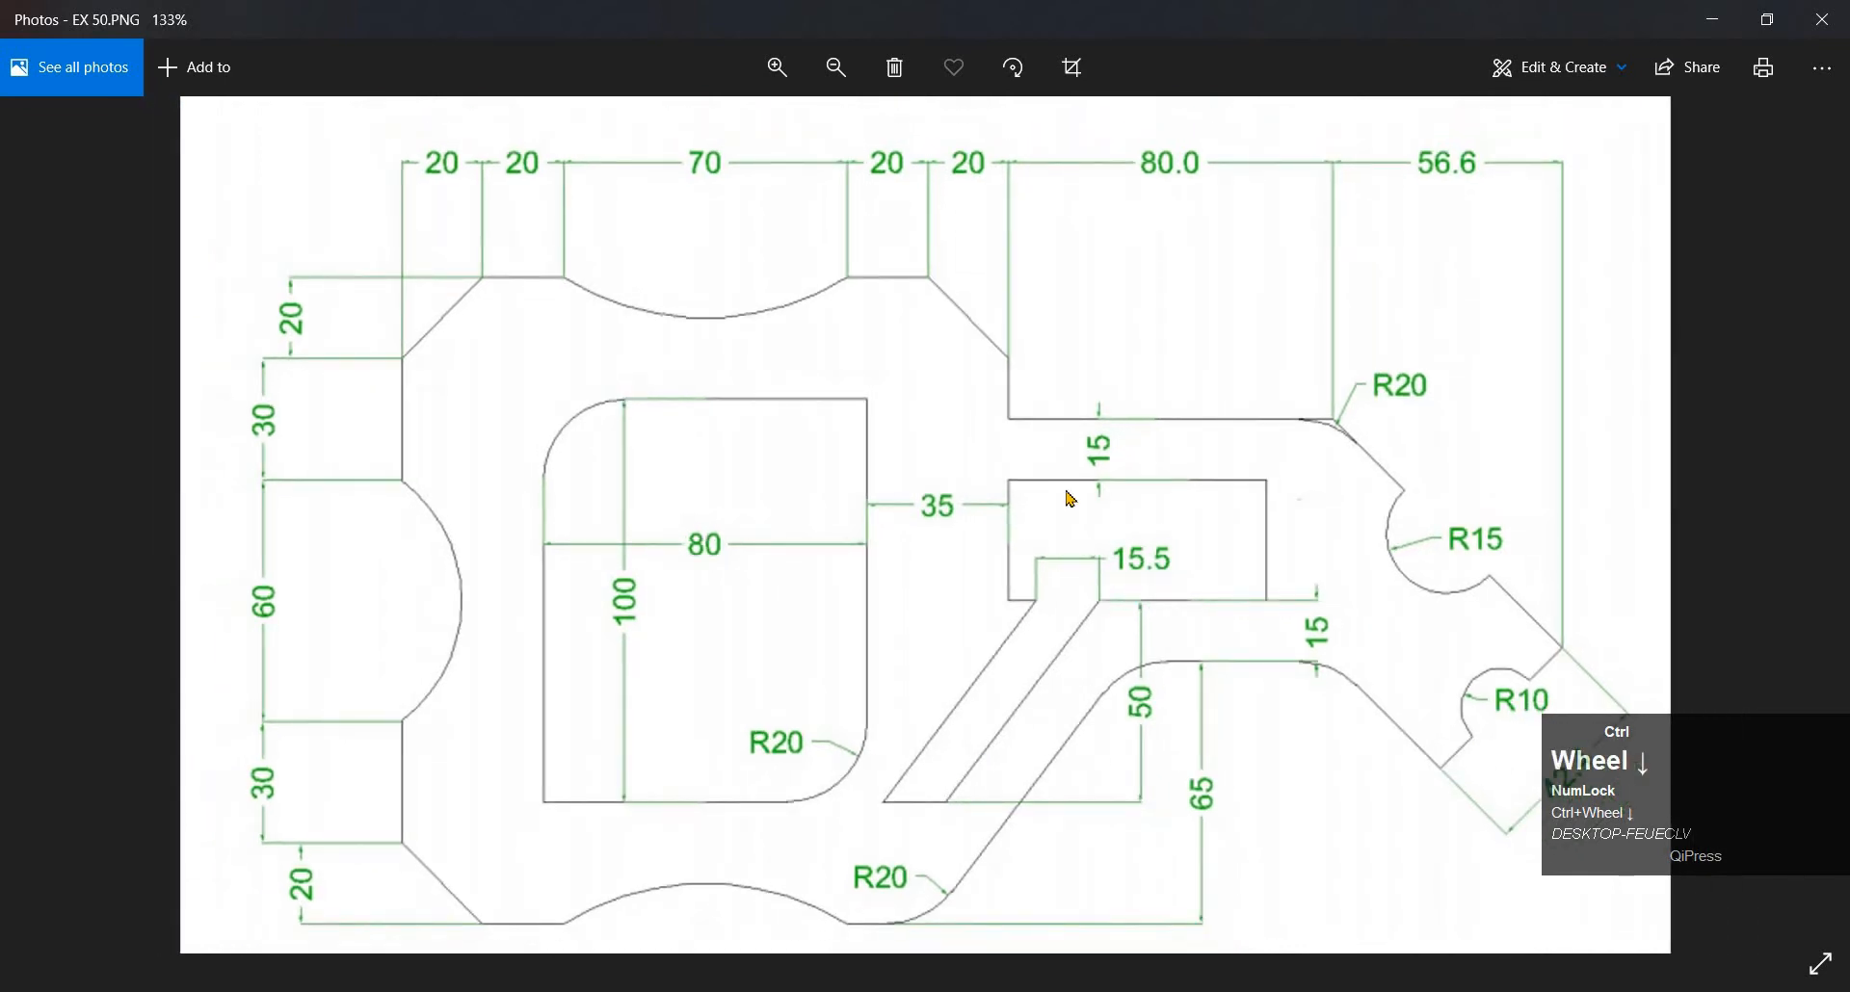
ctrl+scroll(1071, 498, up, 1)
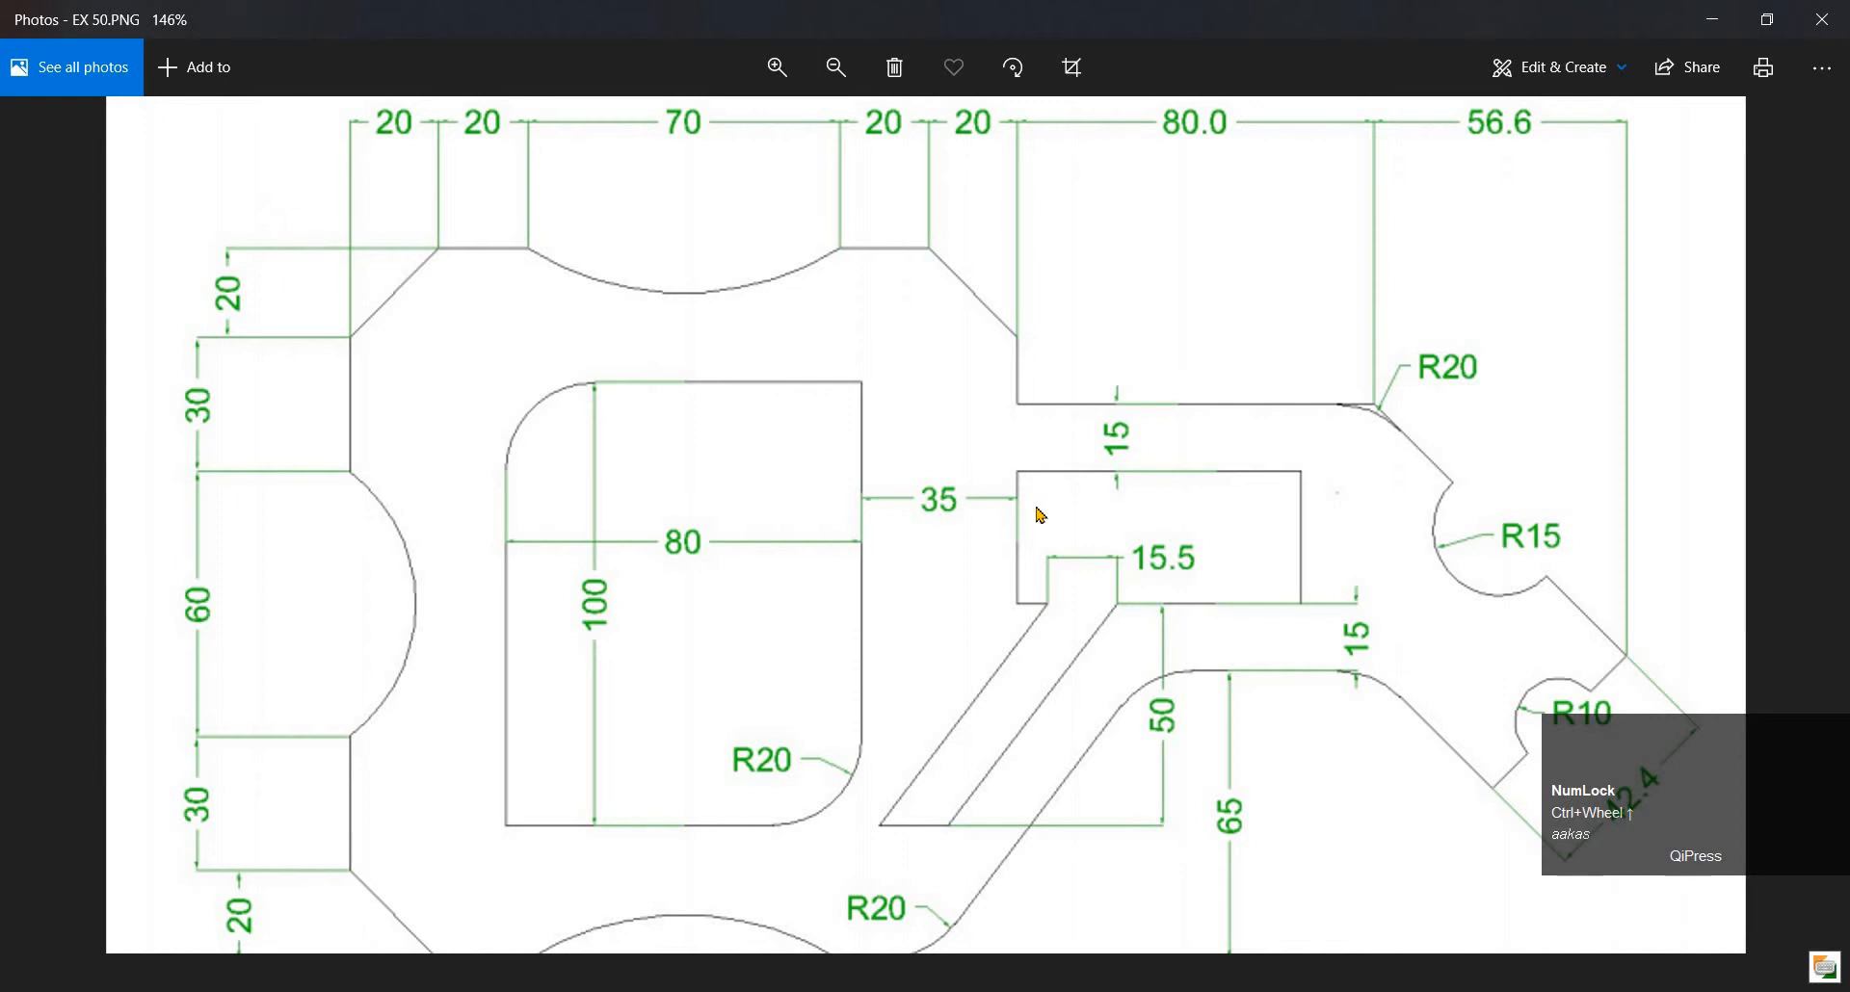
key(alt+Tab)
key(alt+Tab)
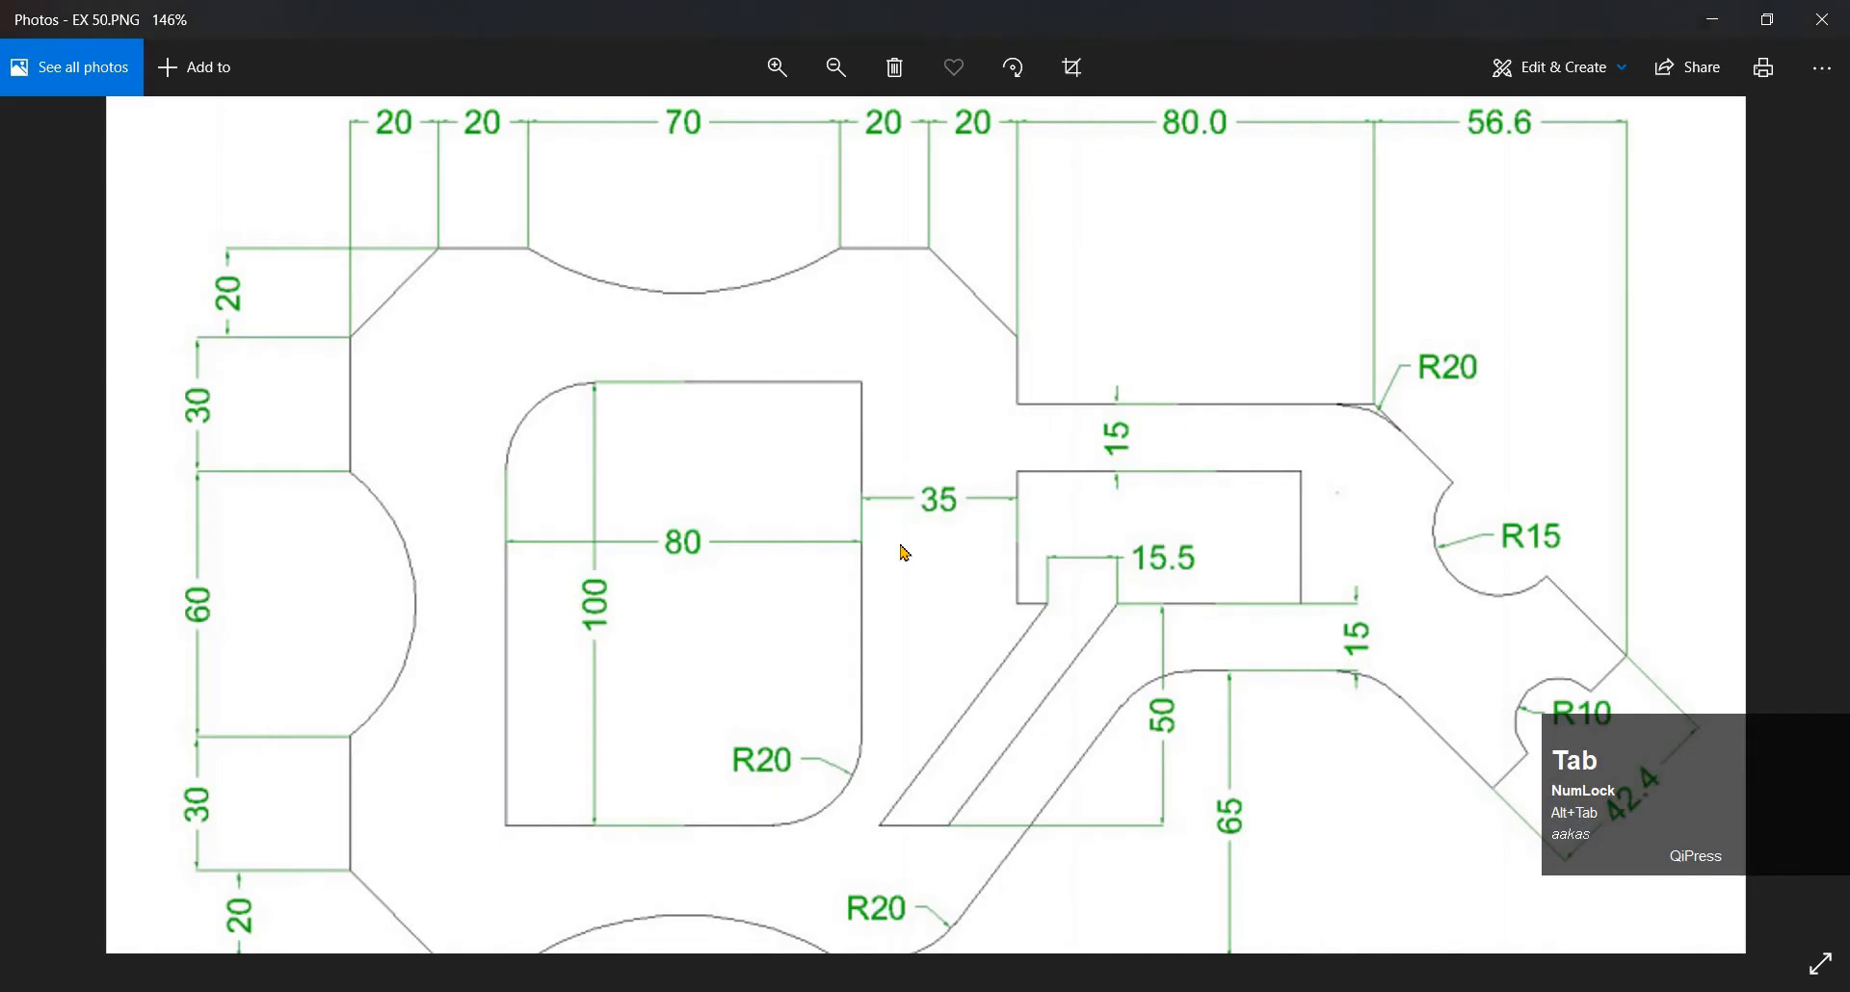
key(alt+Tab)
Trim the outline's right vertical edge between the arm's two horizontal lines
scroll(861, 518, up, 2)
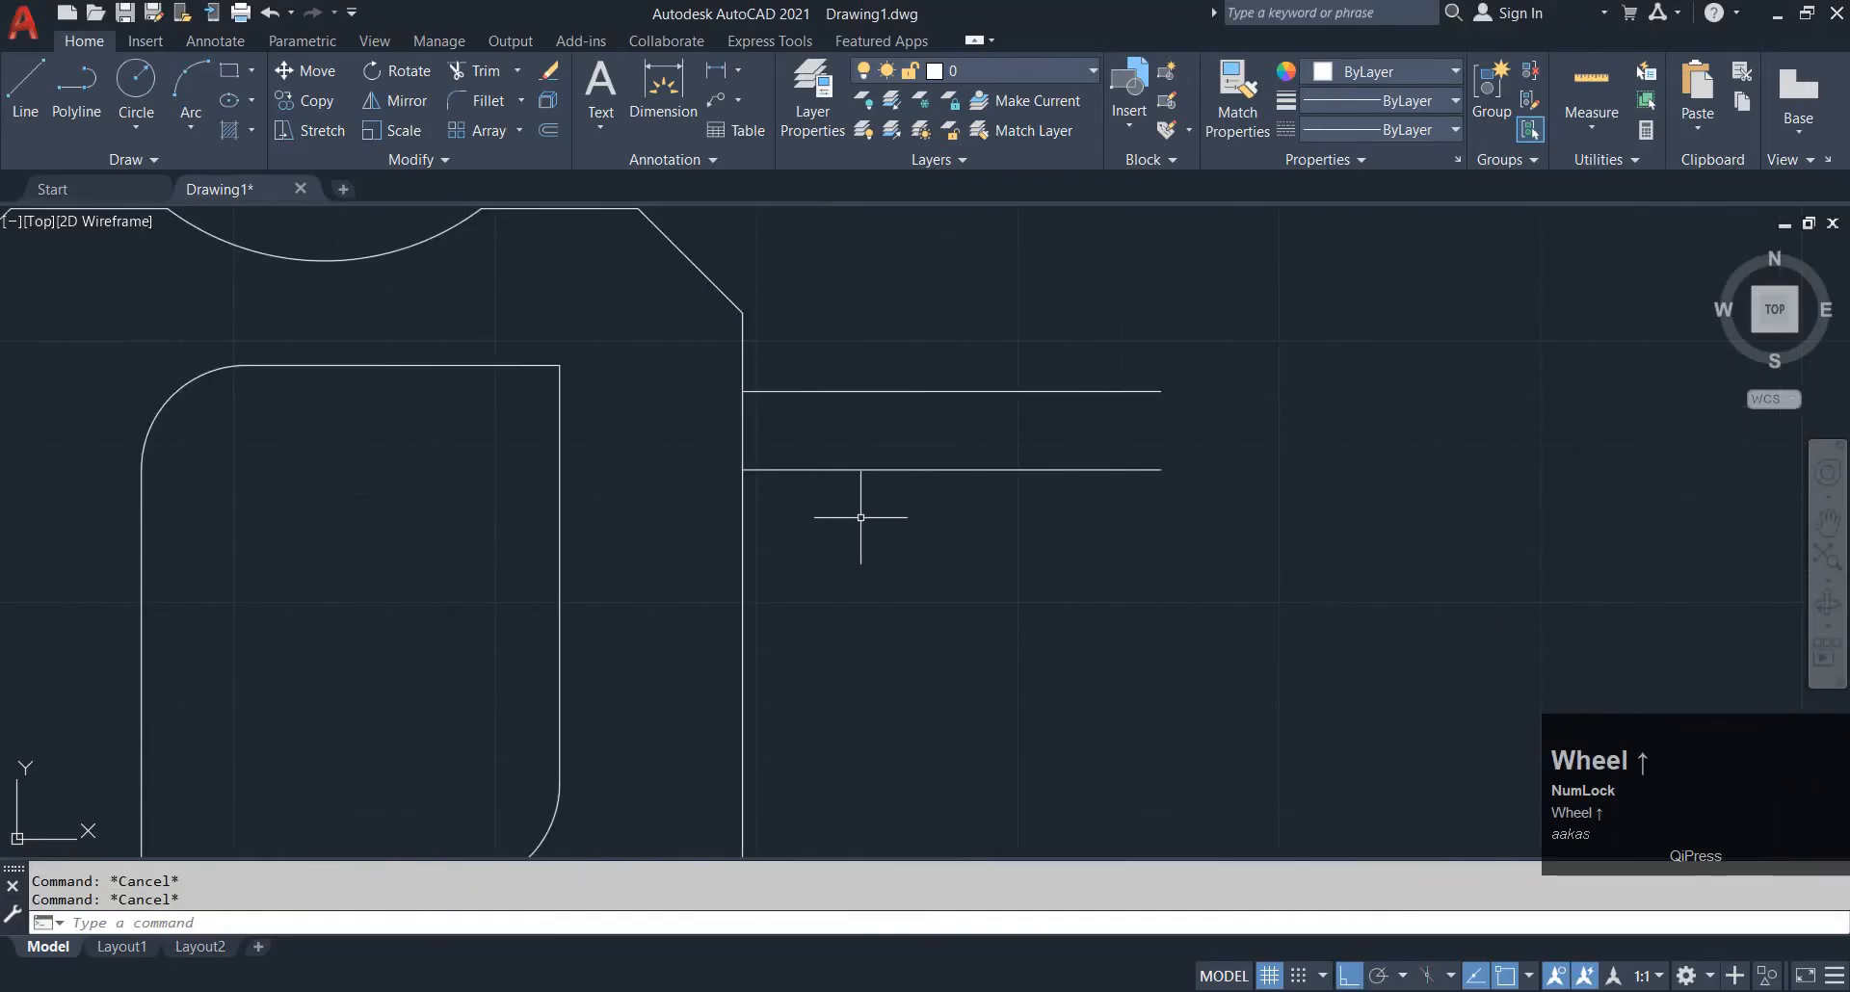
text(tr)
key(space)
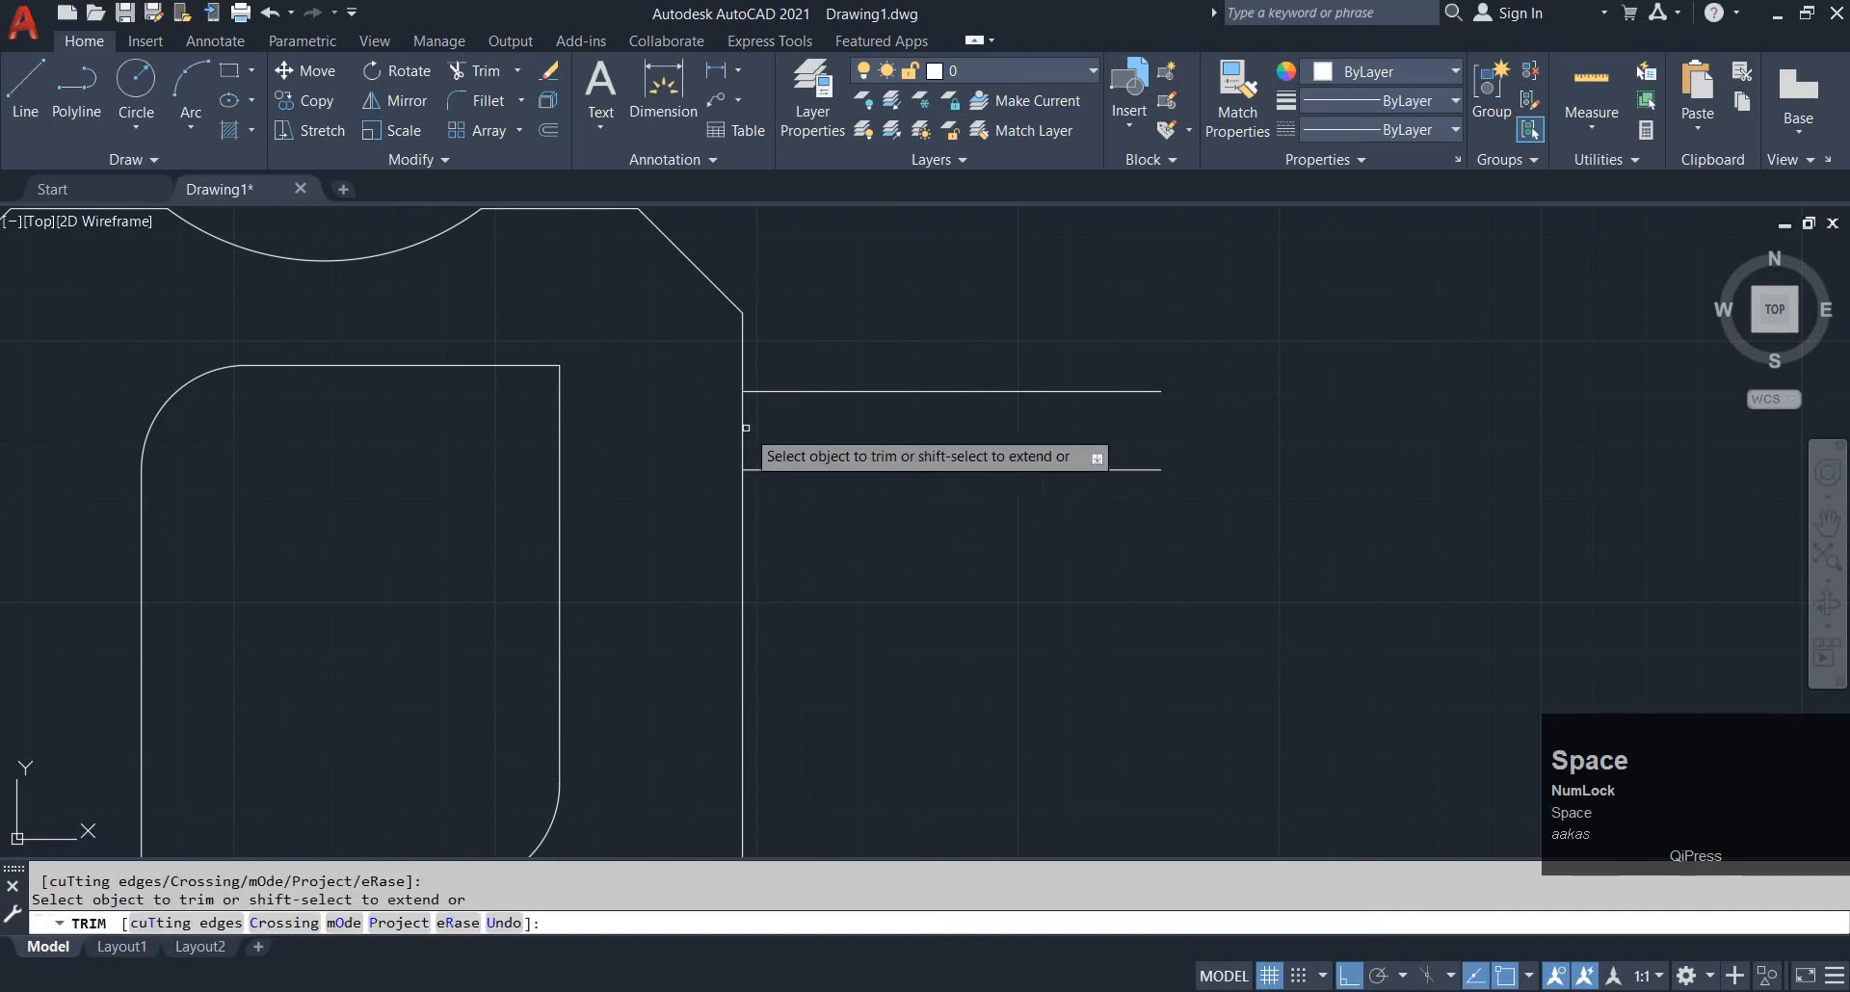
click(742, 424)
Check the lower right of the reference image, and erase the short bottom segment between the bottom arc and the right chamfer
key(alt+Tab)
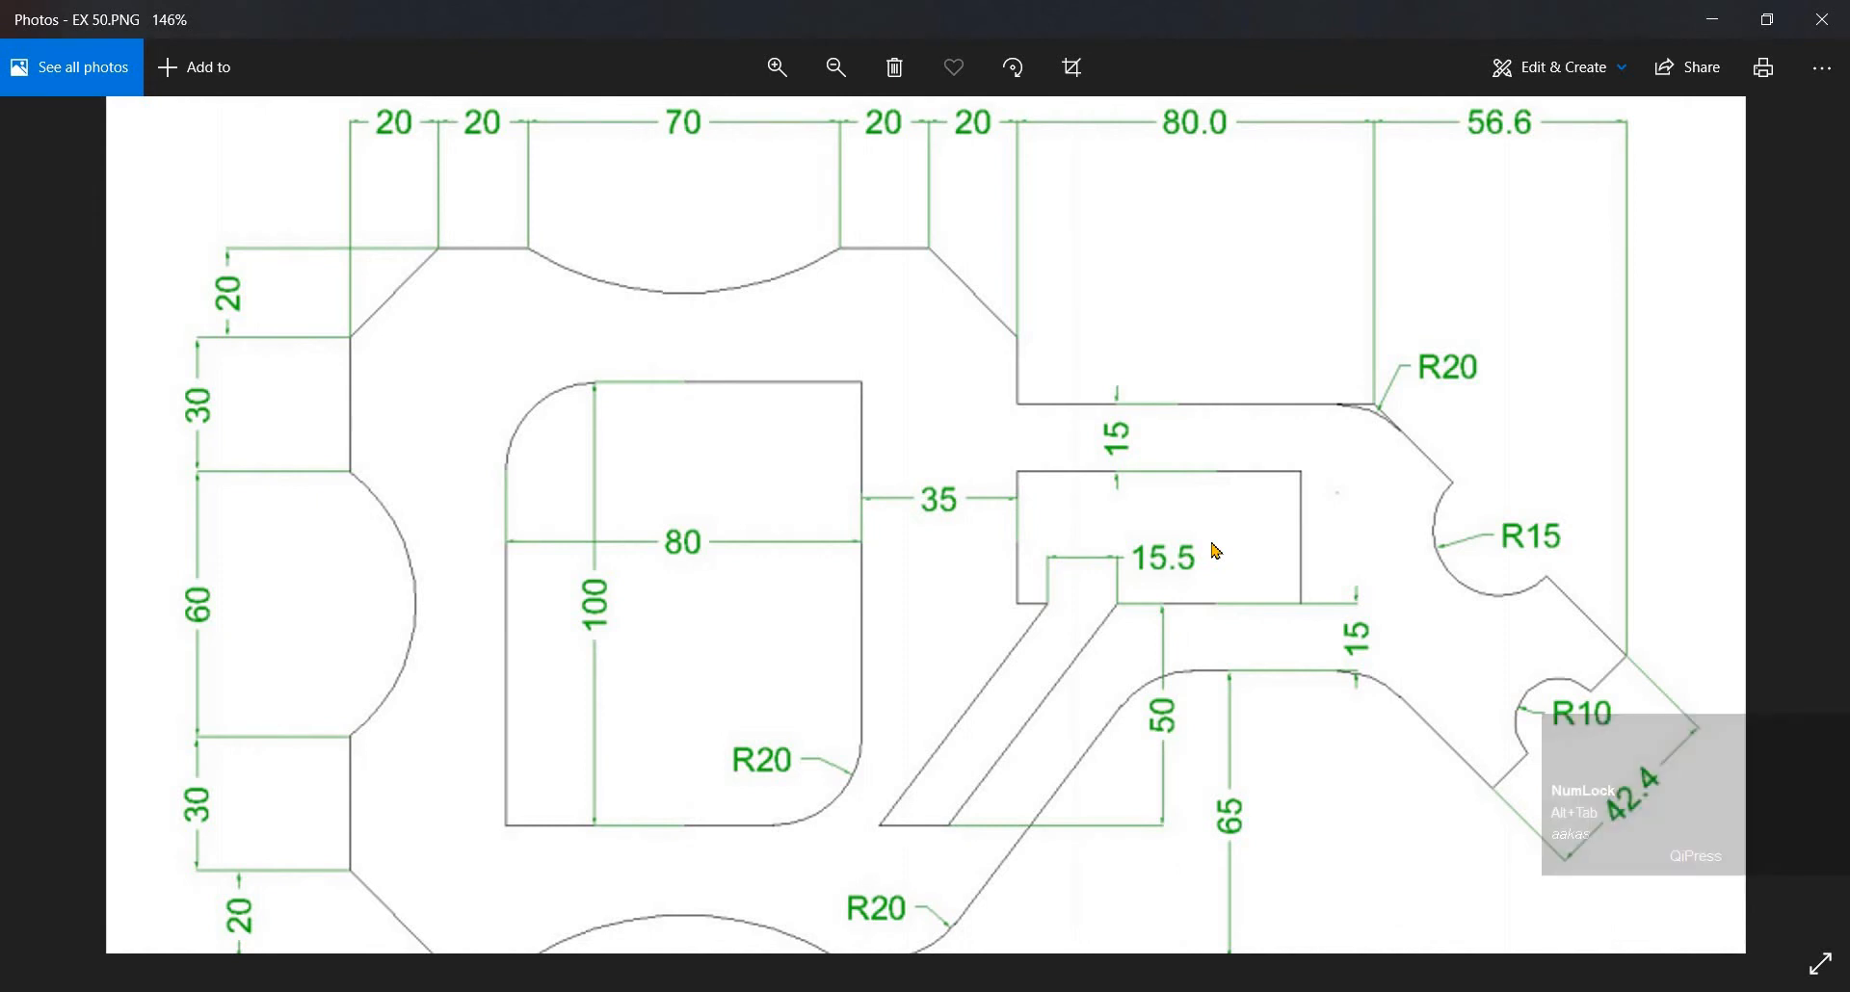
alt+scroll(1183, 631, down, 2)
alt+scroll(925, 903, up, 2)
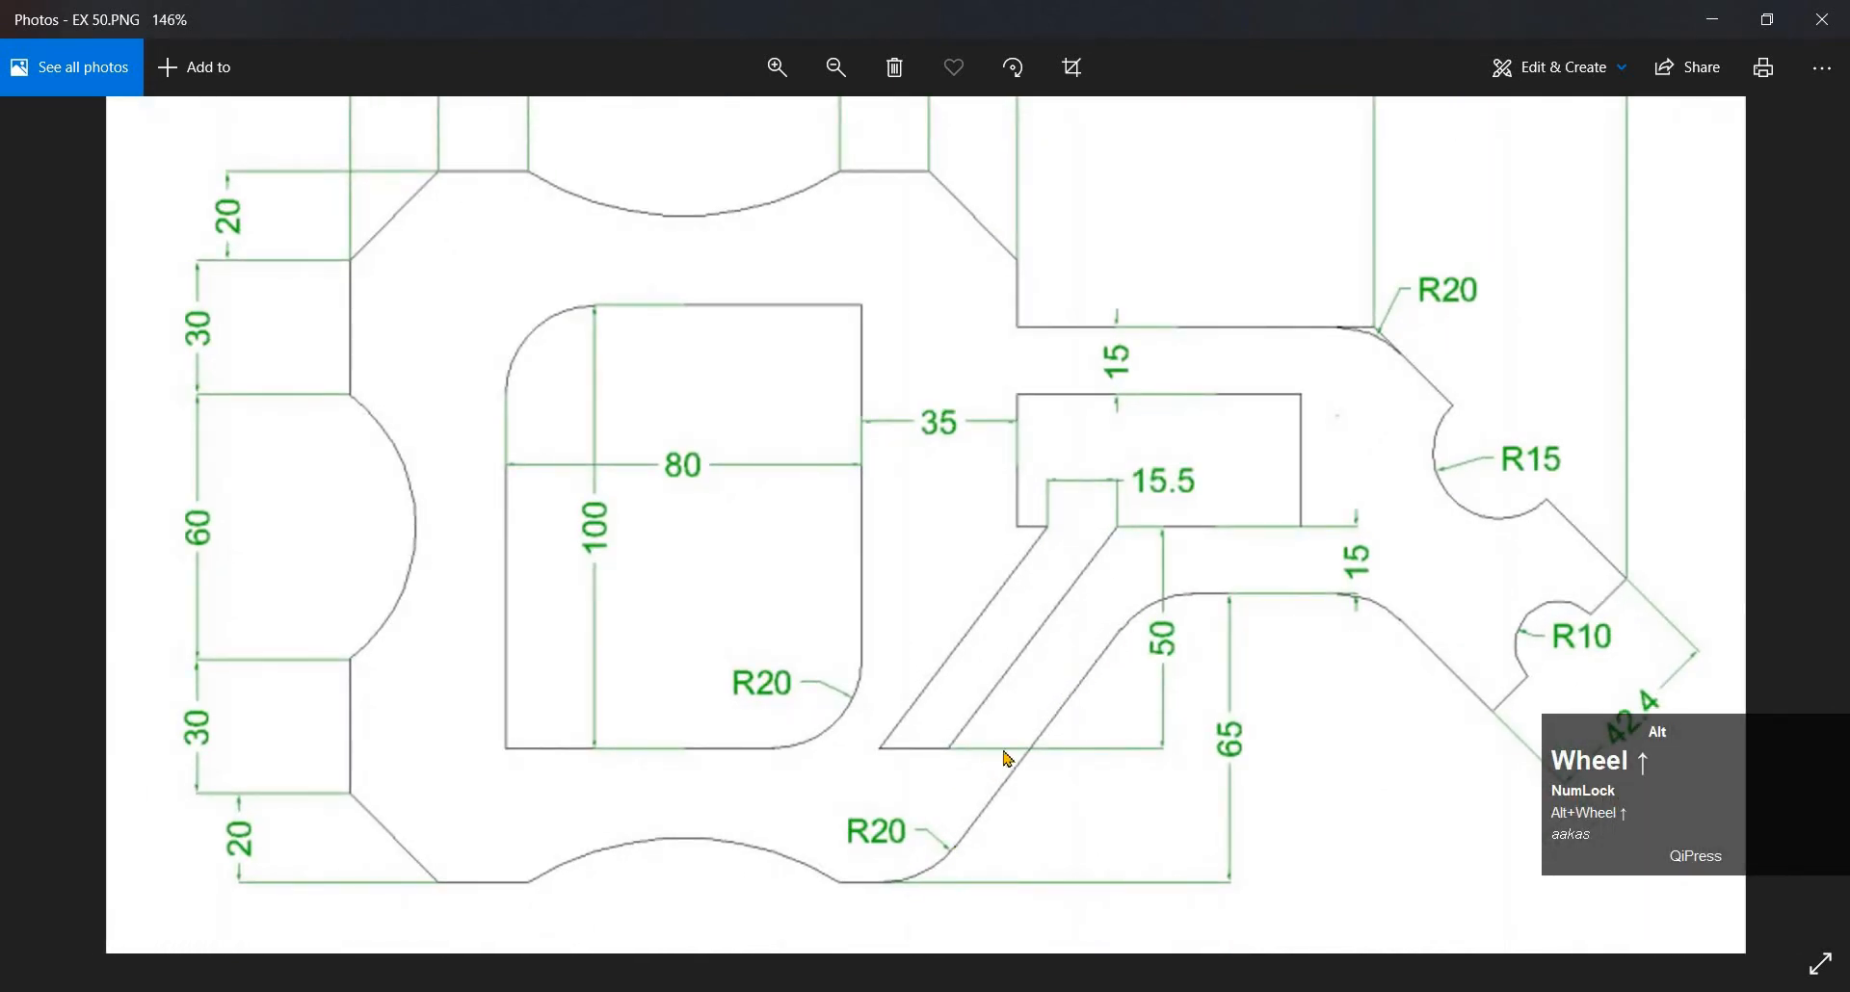
alt+scroll(952, 819, down, 2)
key(alt+Tab)
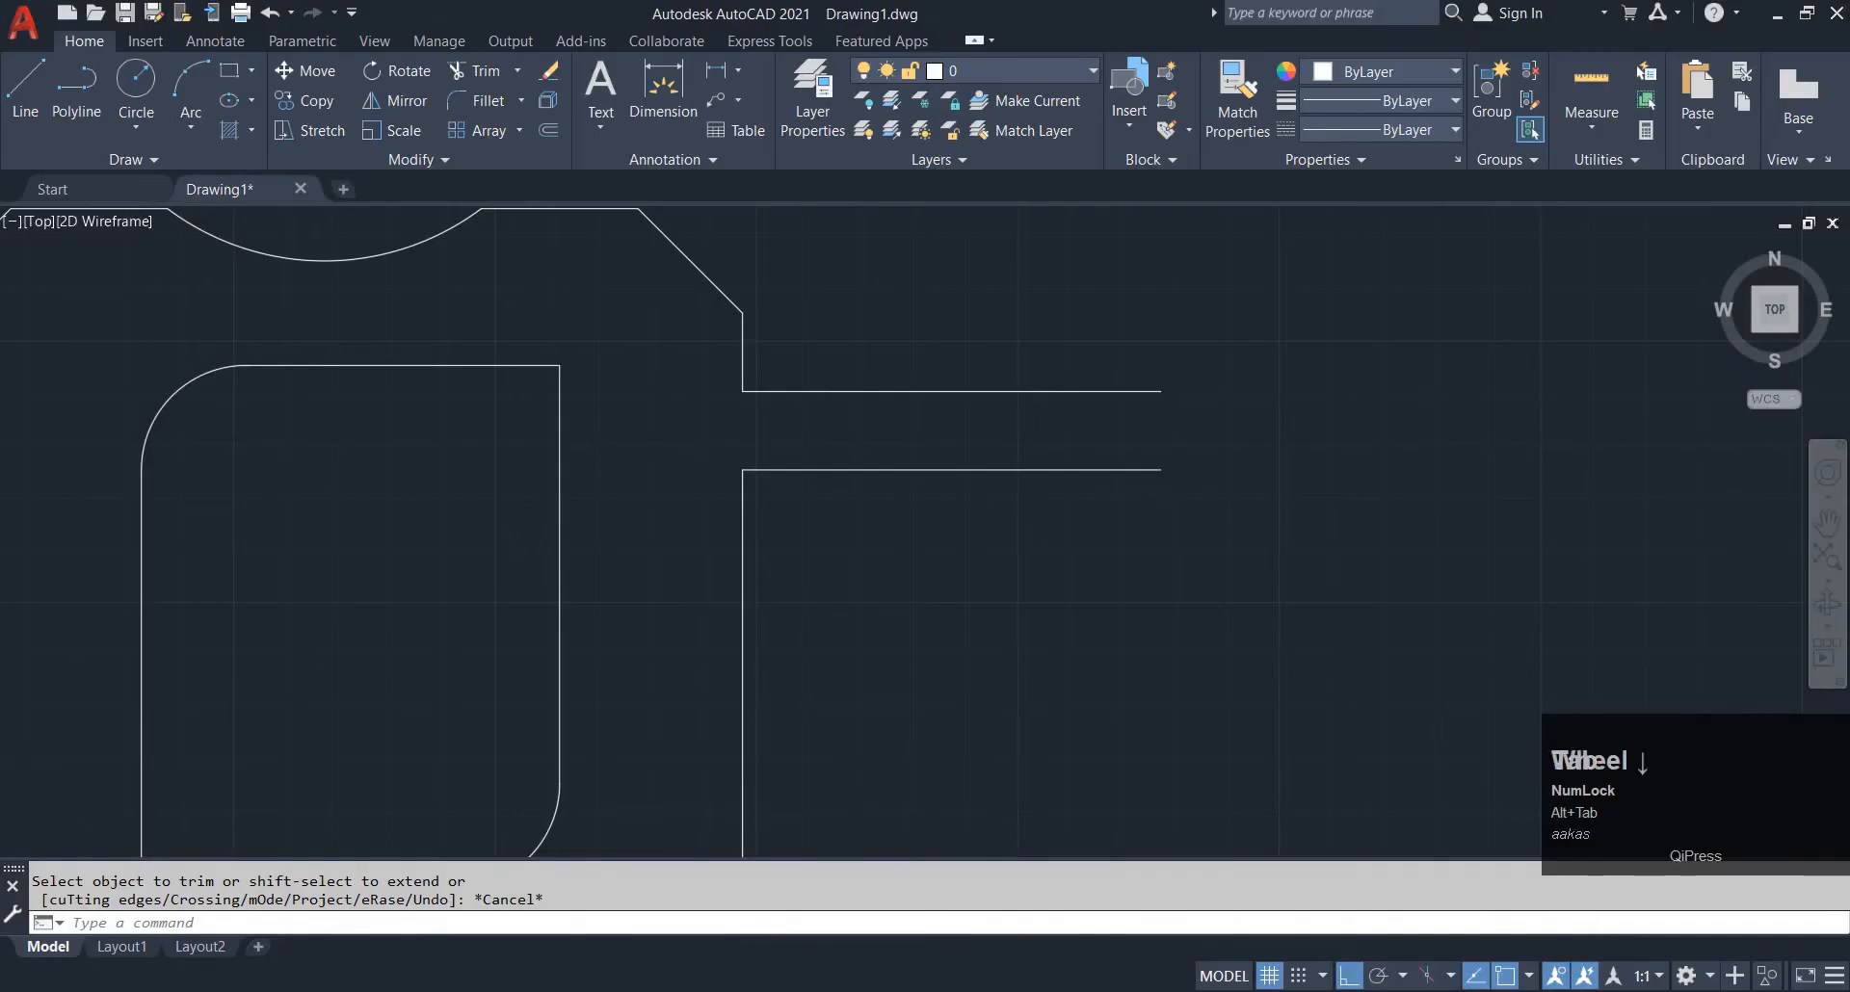
scroll(834, 840, down, 2)
middle_drag(830, 846, 883, 379)
scroll(723, 506, up, 4)
click(809, 578)
click(746, 430)
text(e)
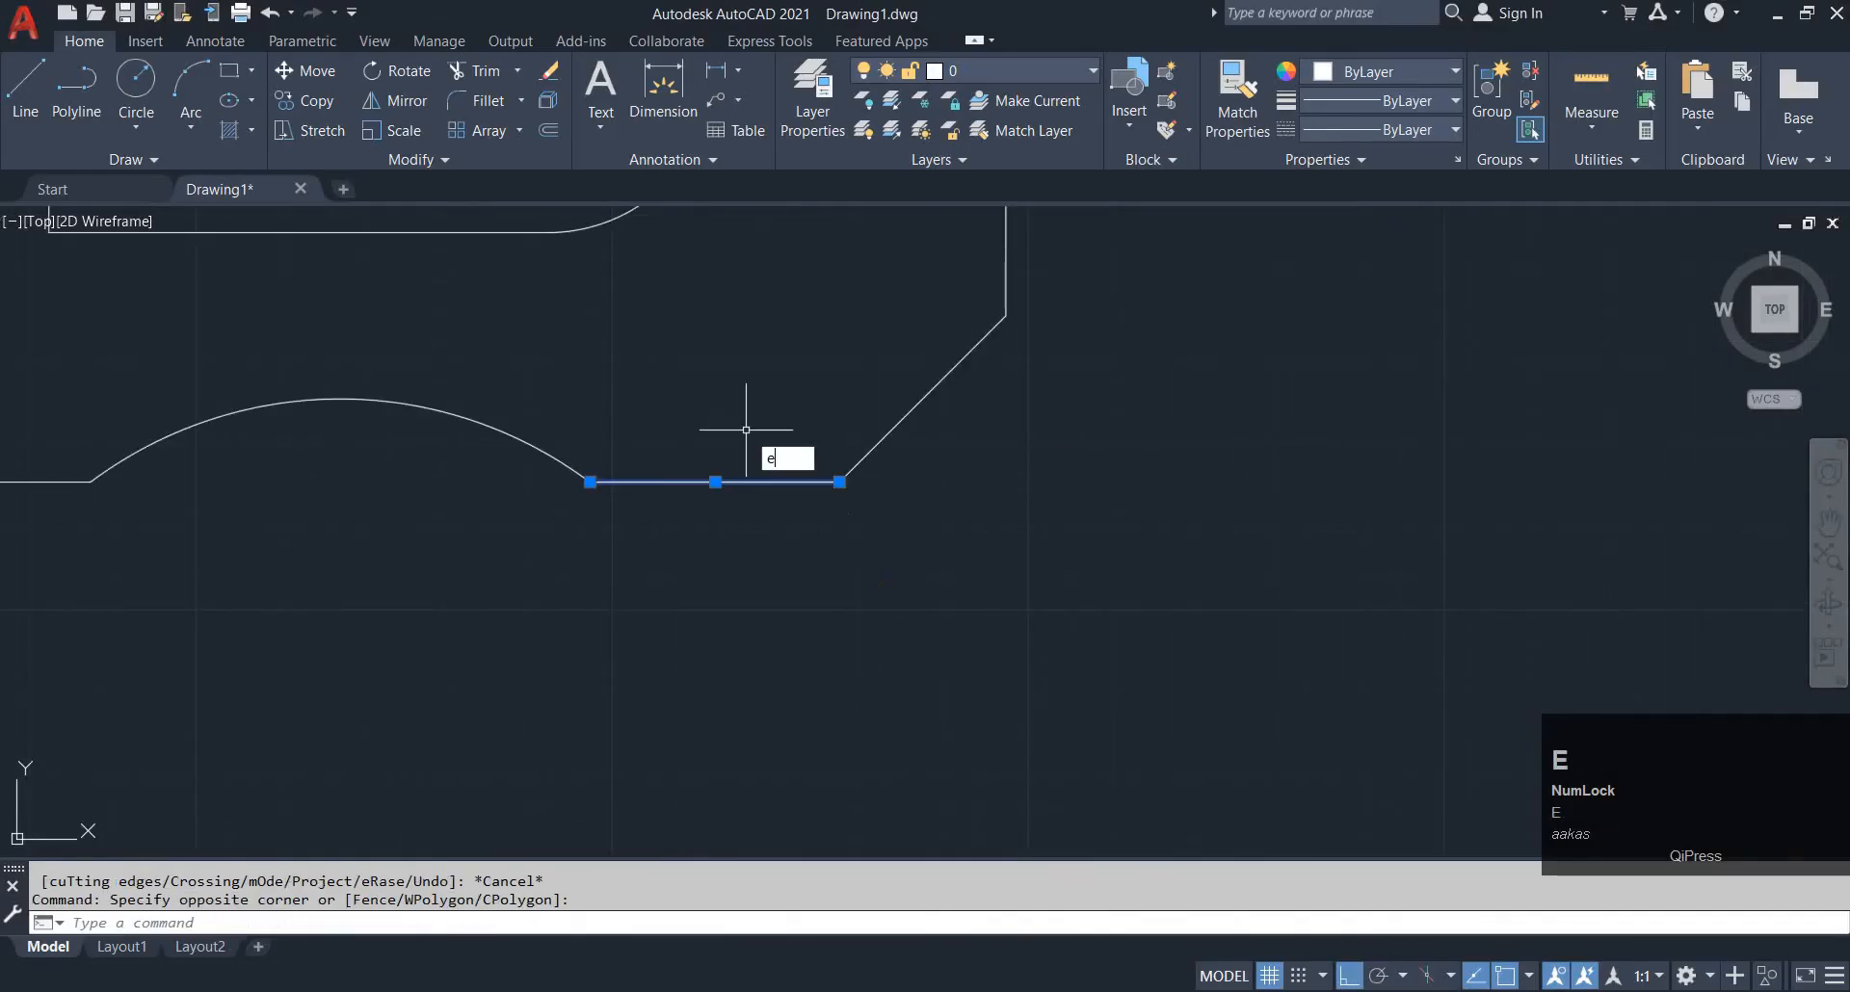
key(Return)
Erase the outline's lower right chamfer line, and check the bottom right corner of the EX 50 reference image
click(844, 476)
key(alt+Tab)
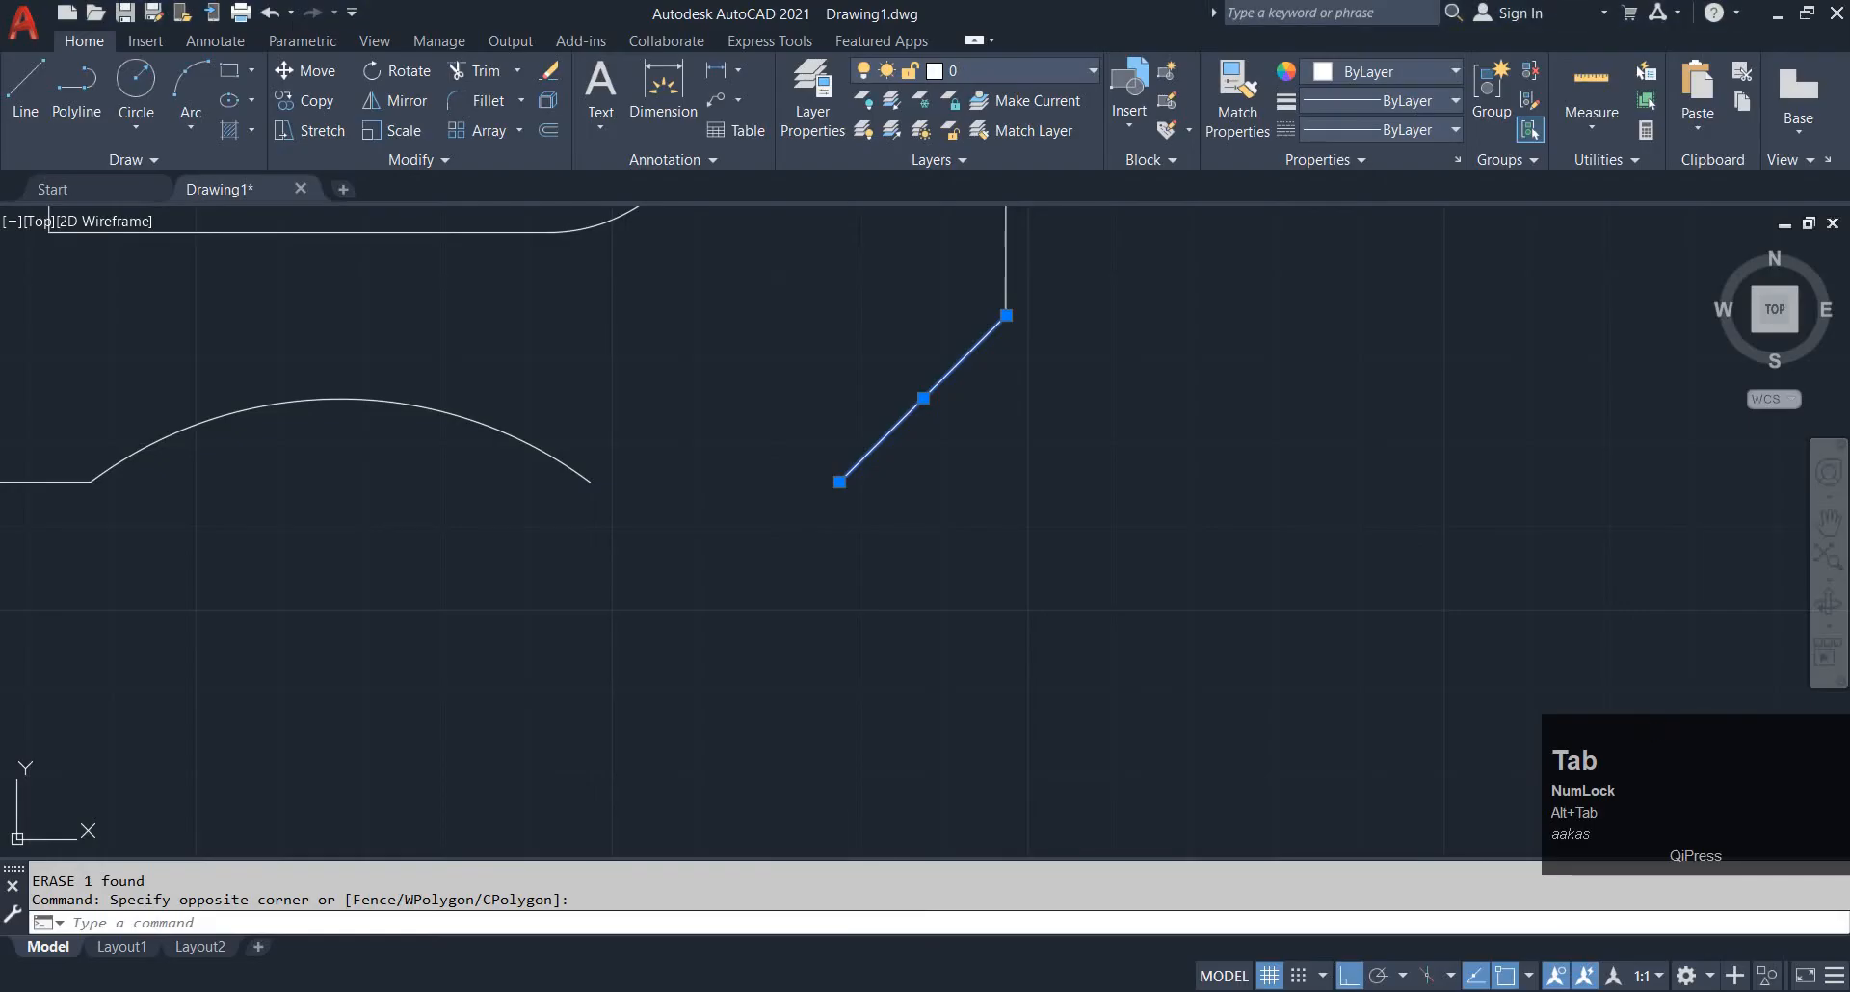
key(alt+Tab)
key(space)
key(alt+Tab)
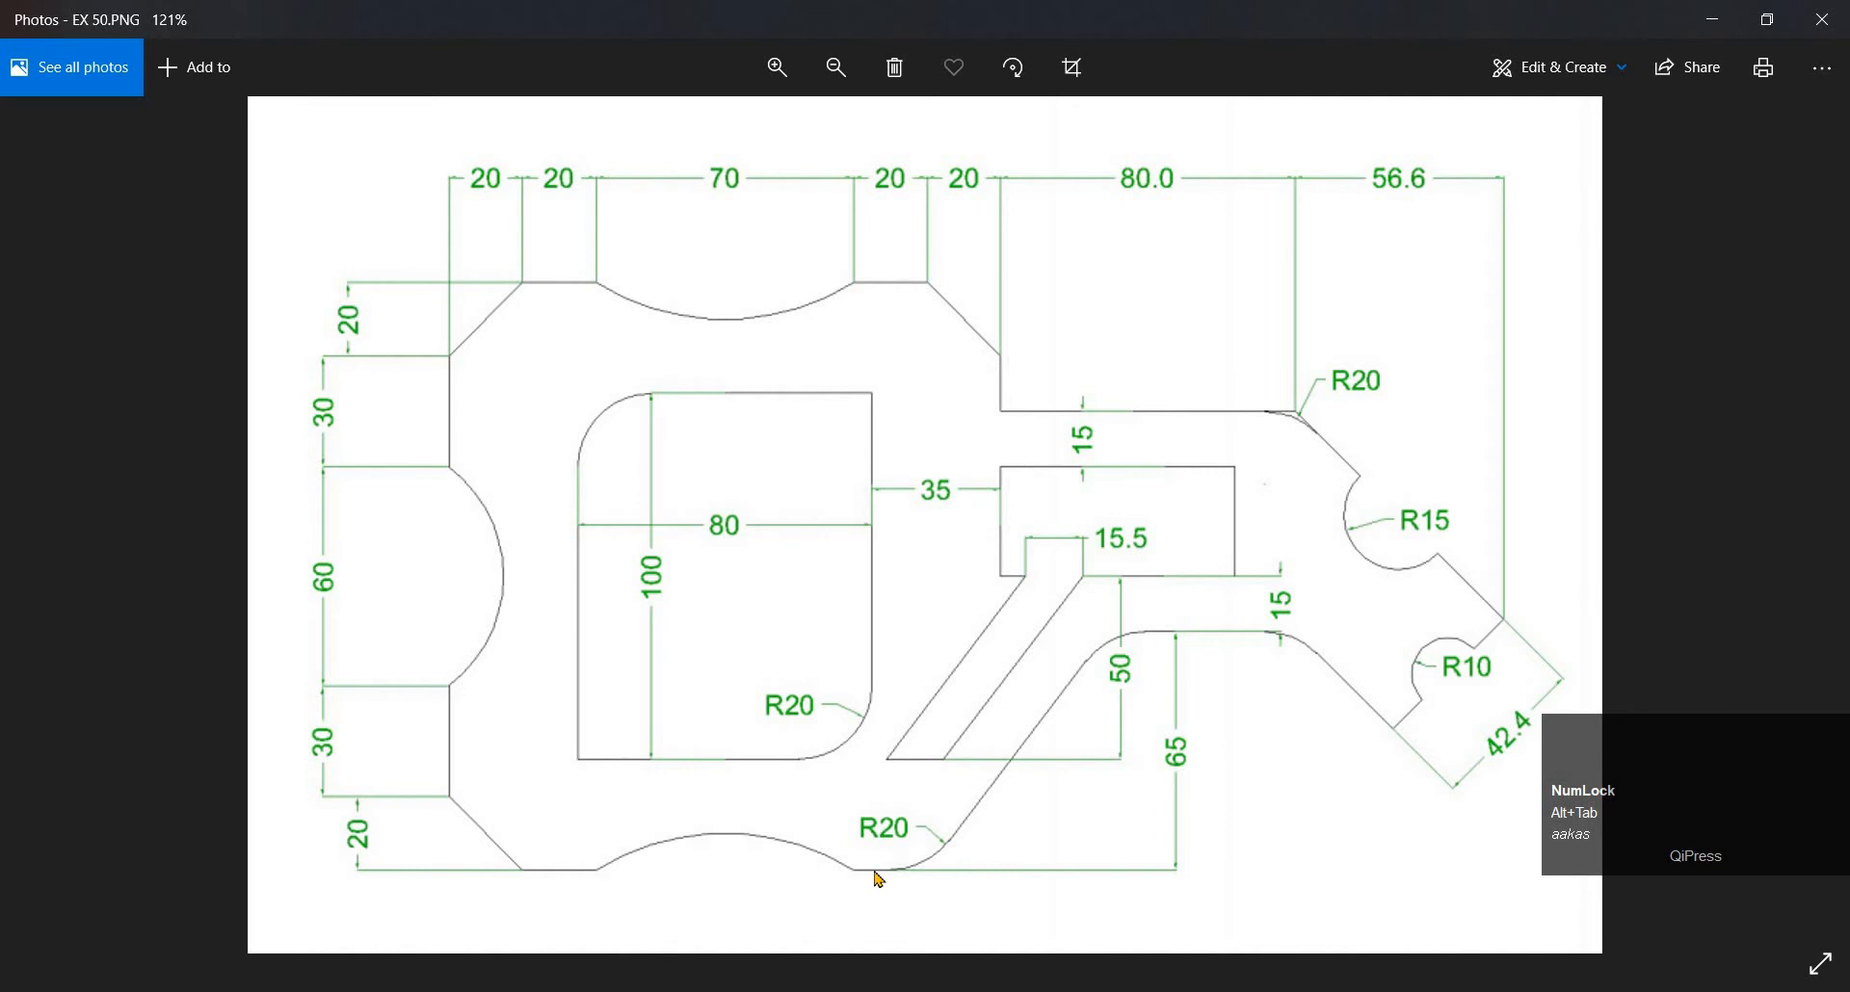
key(alt+Tab)
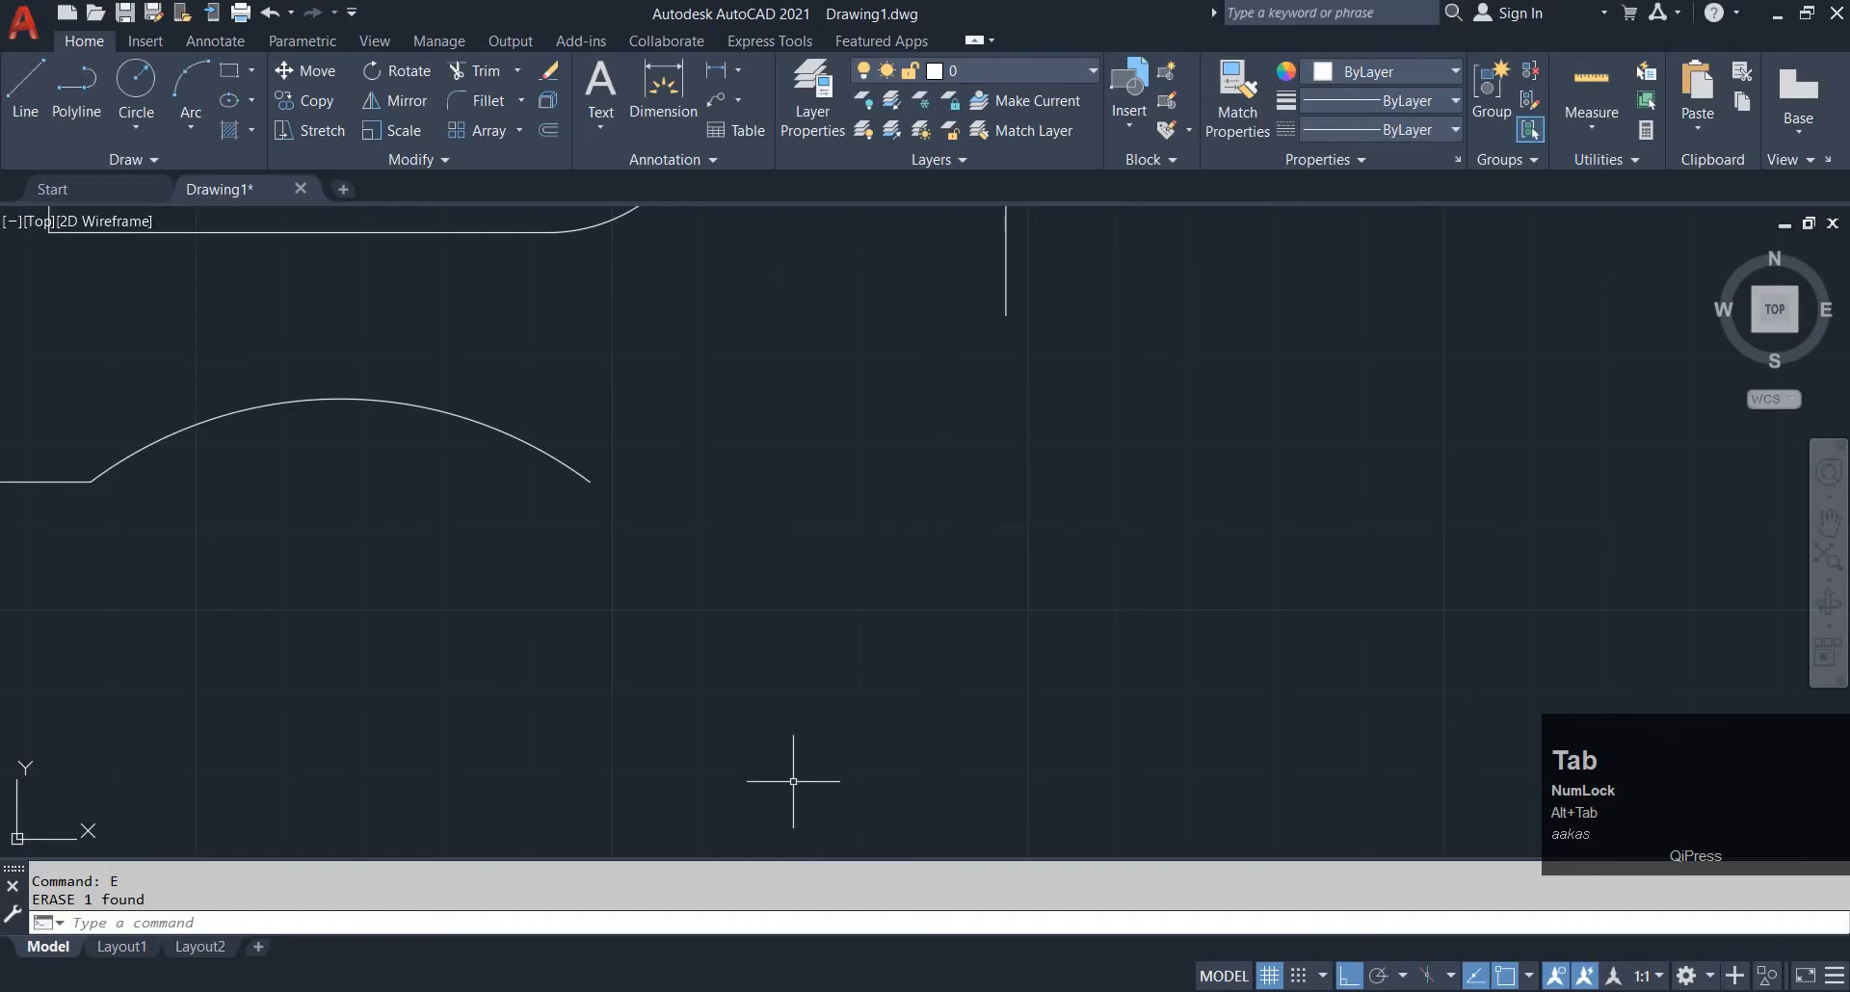
mouse_move(699, 535)
middle_down()
mouse_move(722, 670)
mouse_move(629, 706)
mouse_move(606, 799)
middle_up()
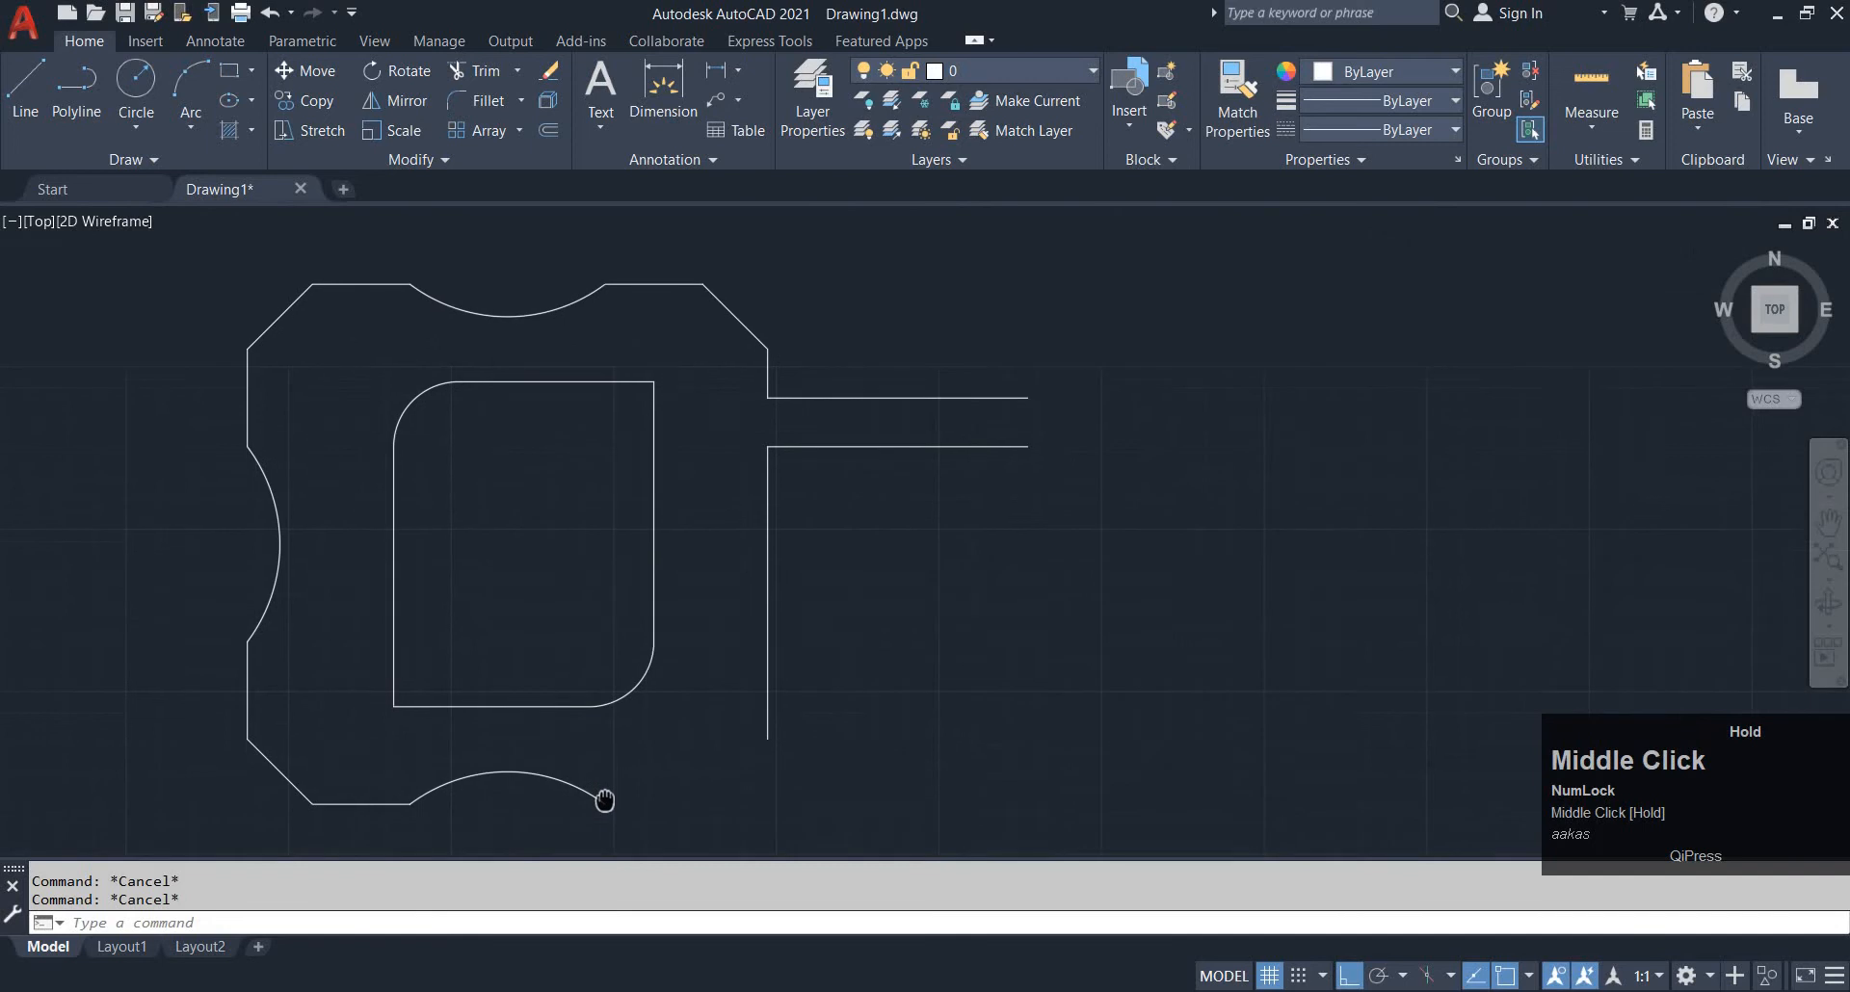
Copy the top segment right of the upper arc to the end of the bottom arc, and compare with the reference image
click(660, 345)
click(624, 278)
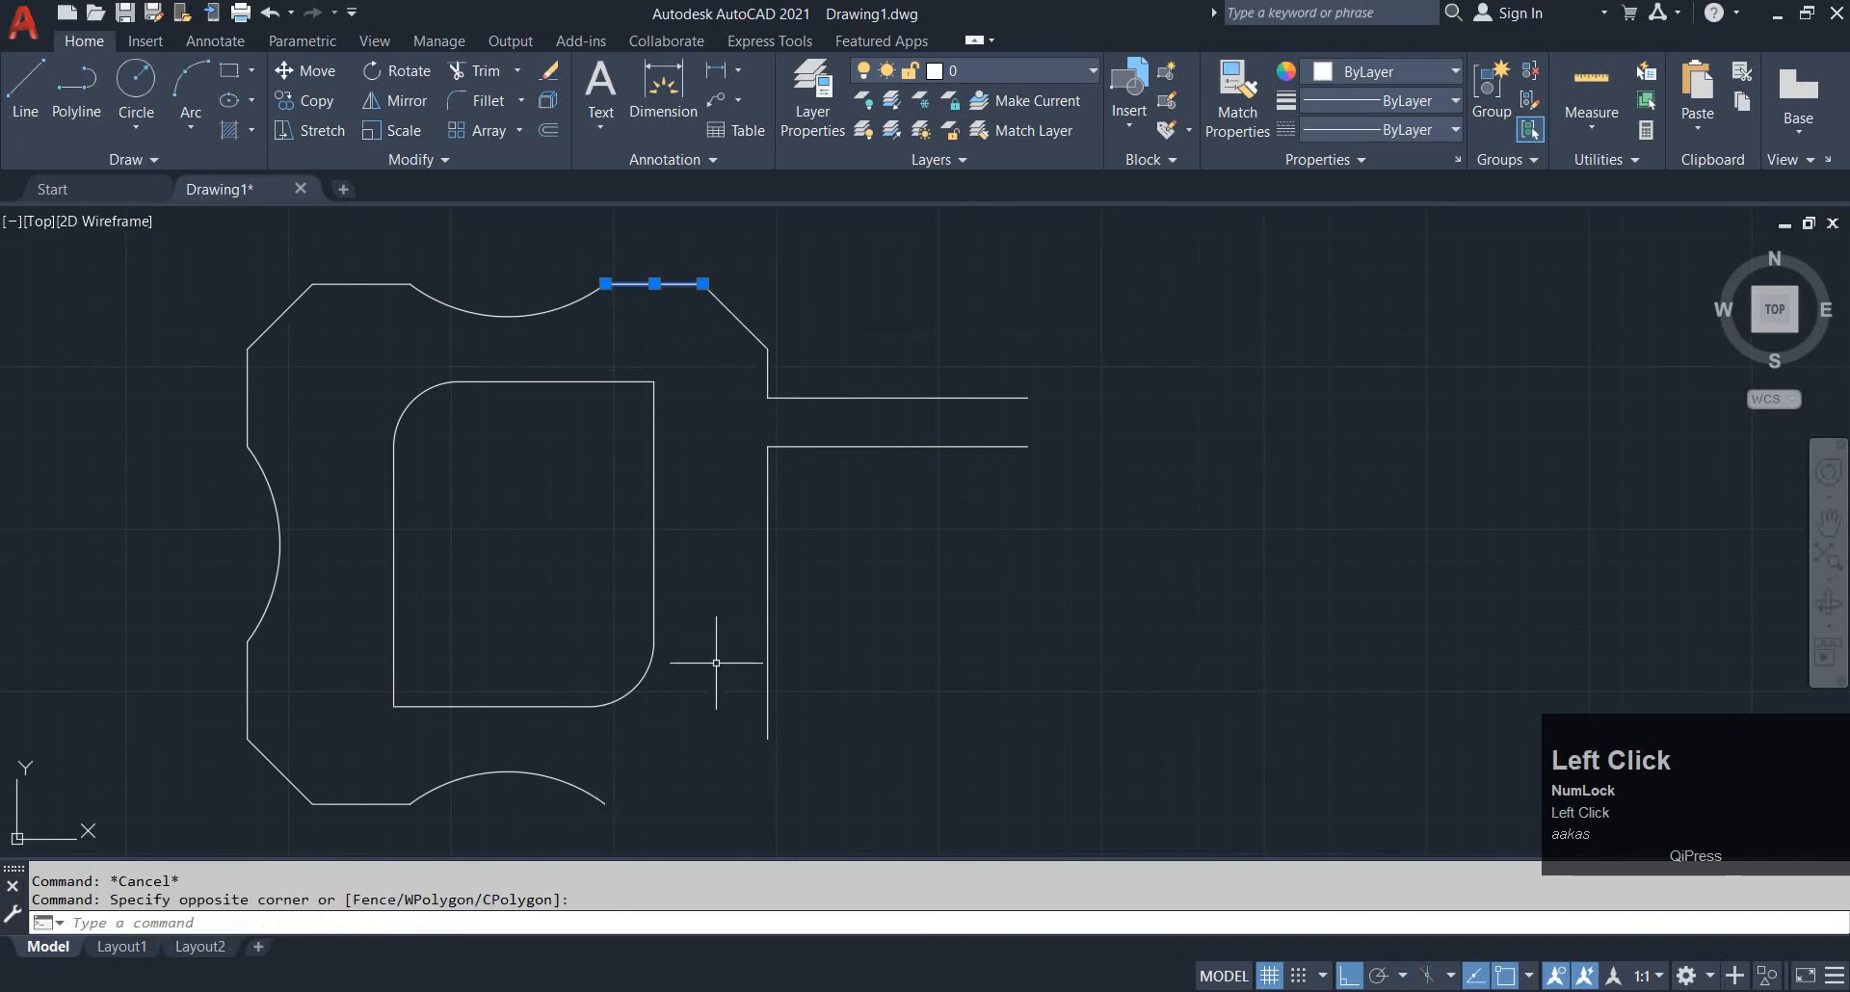
text(co)
key(space)
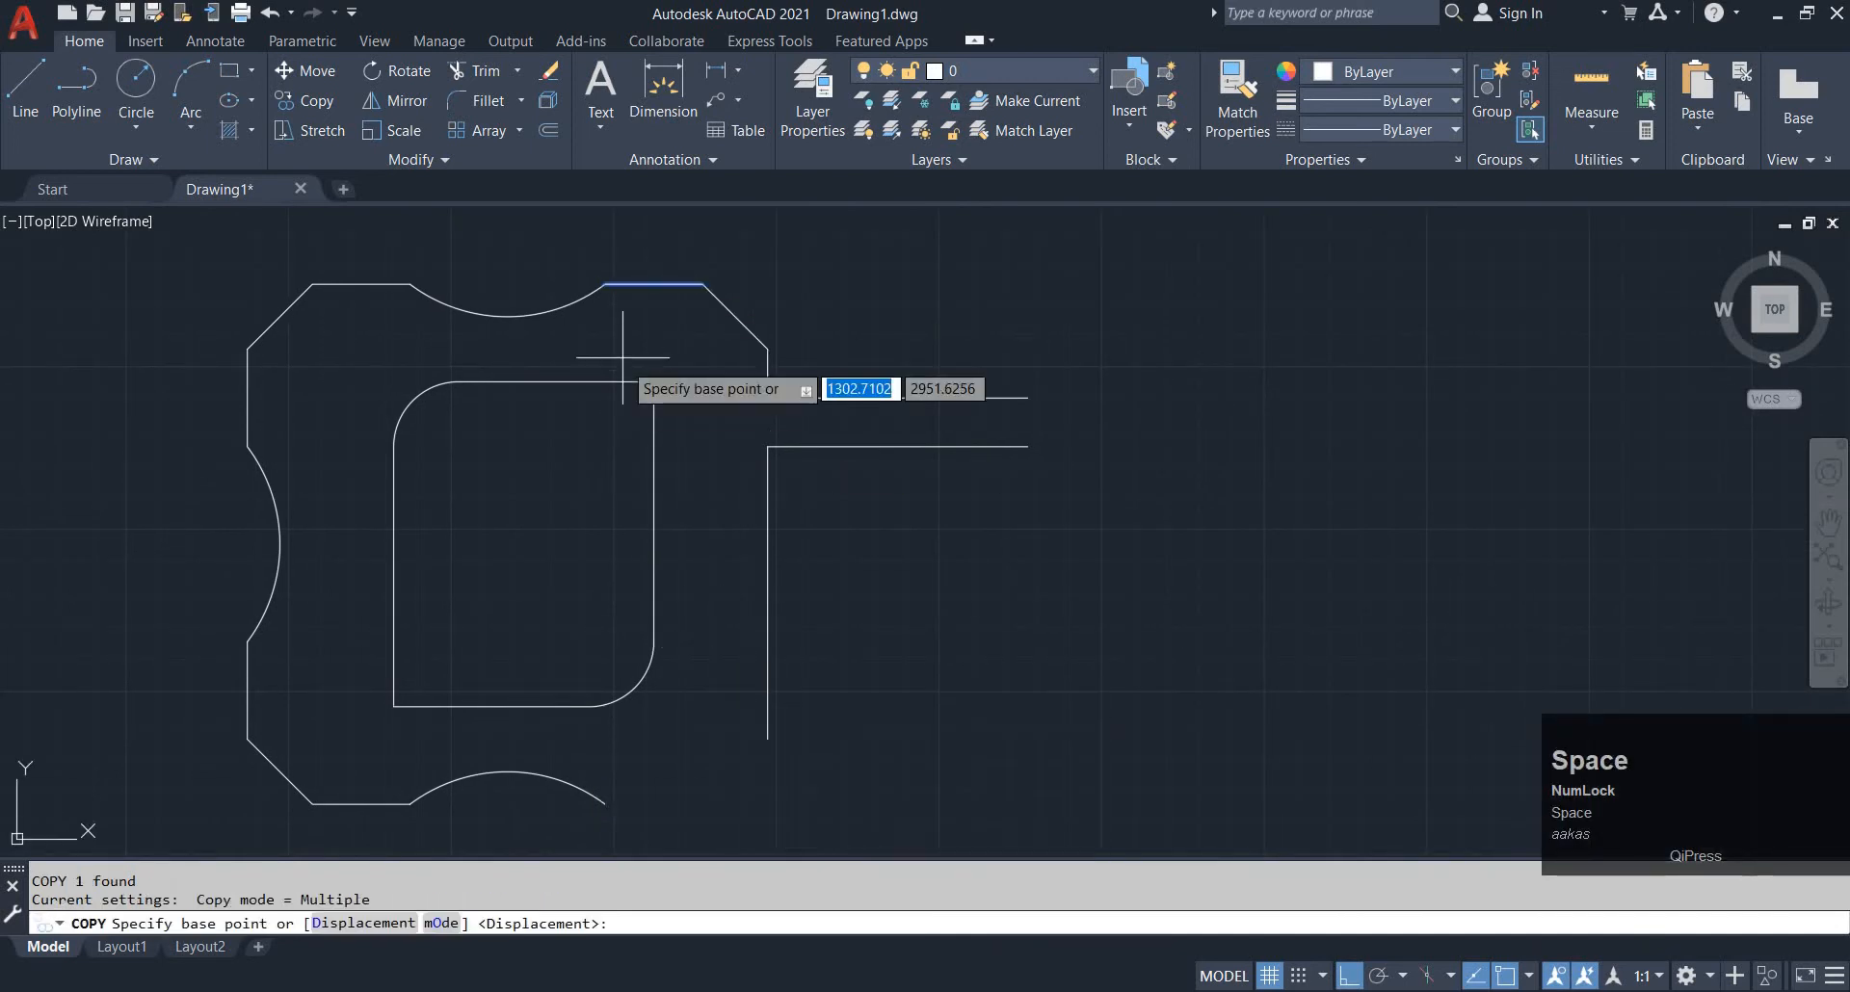
click(605, 284)
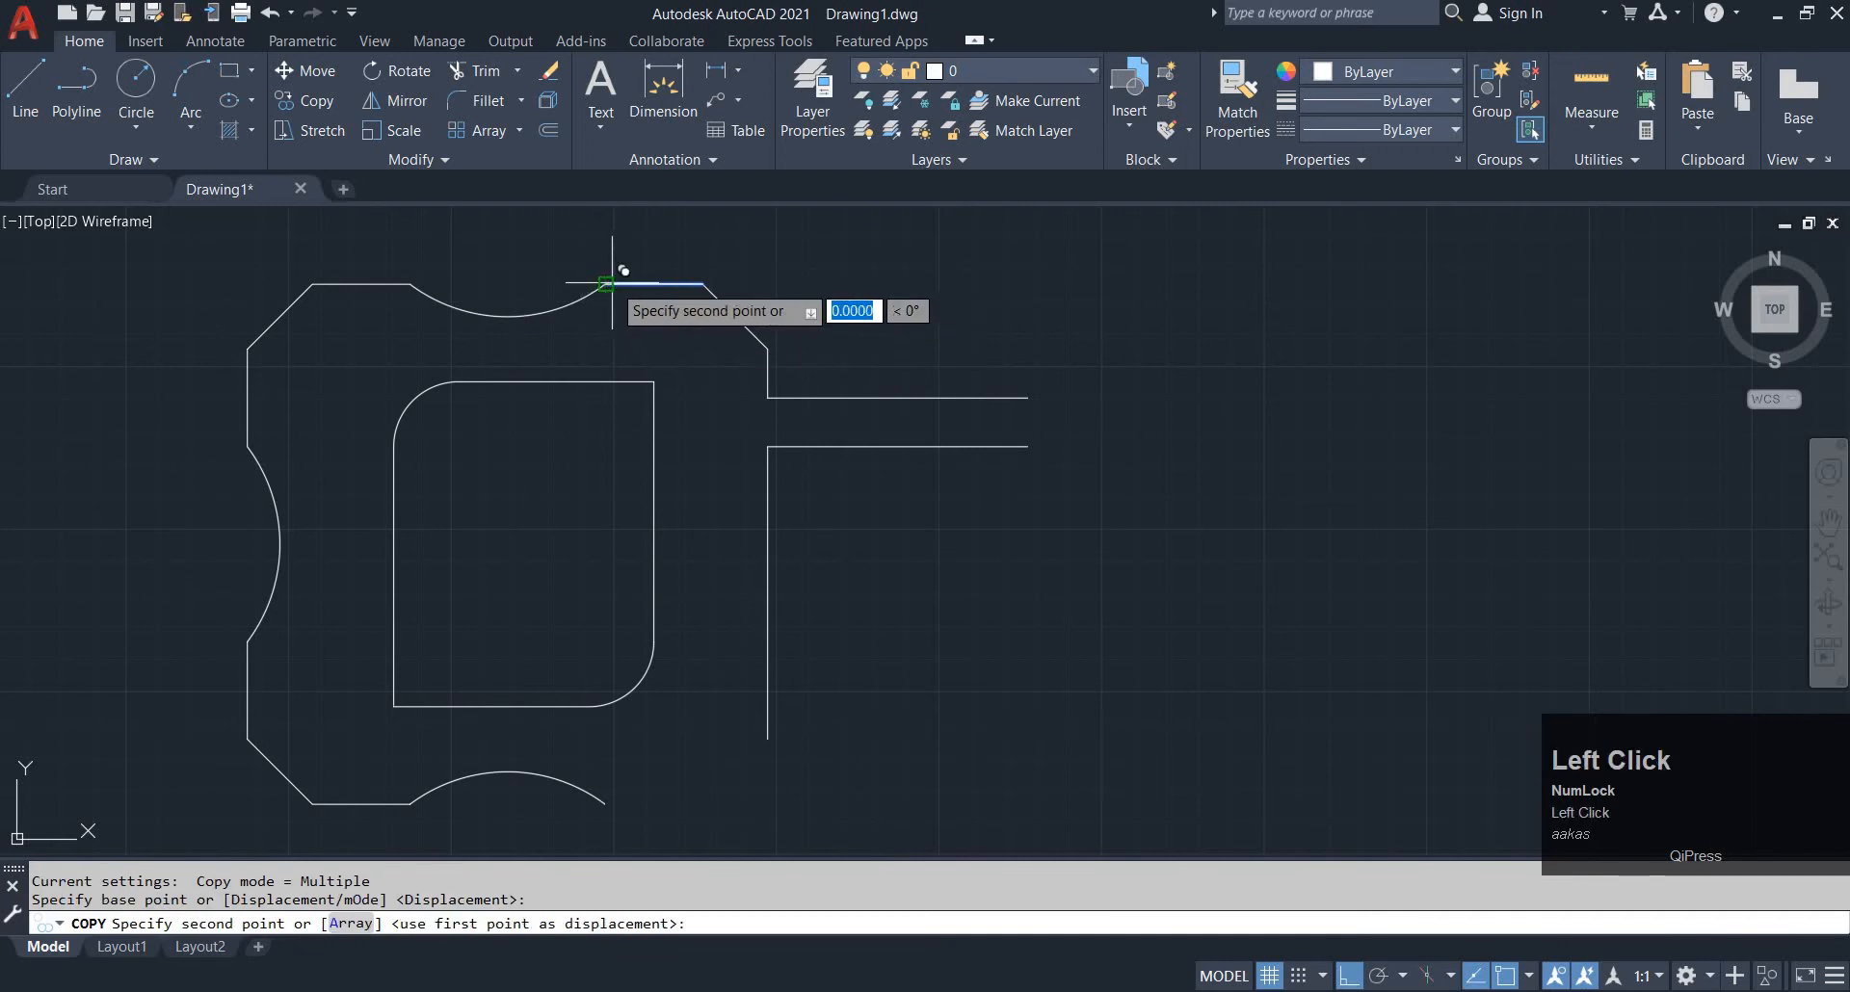
click(616, 792)
key(alt+Tab)
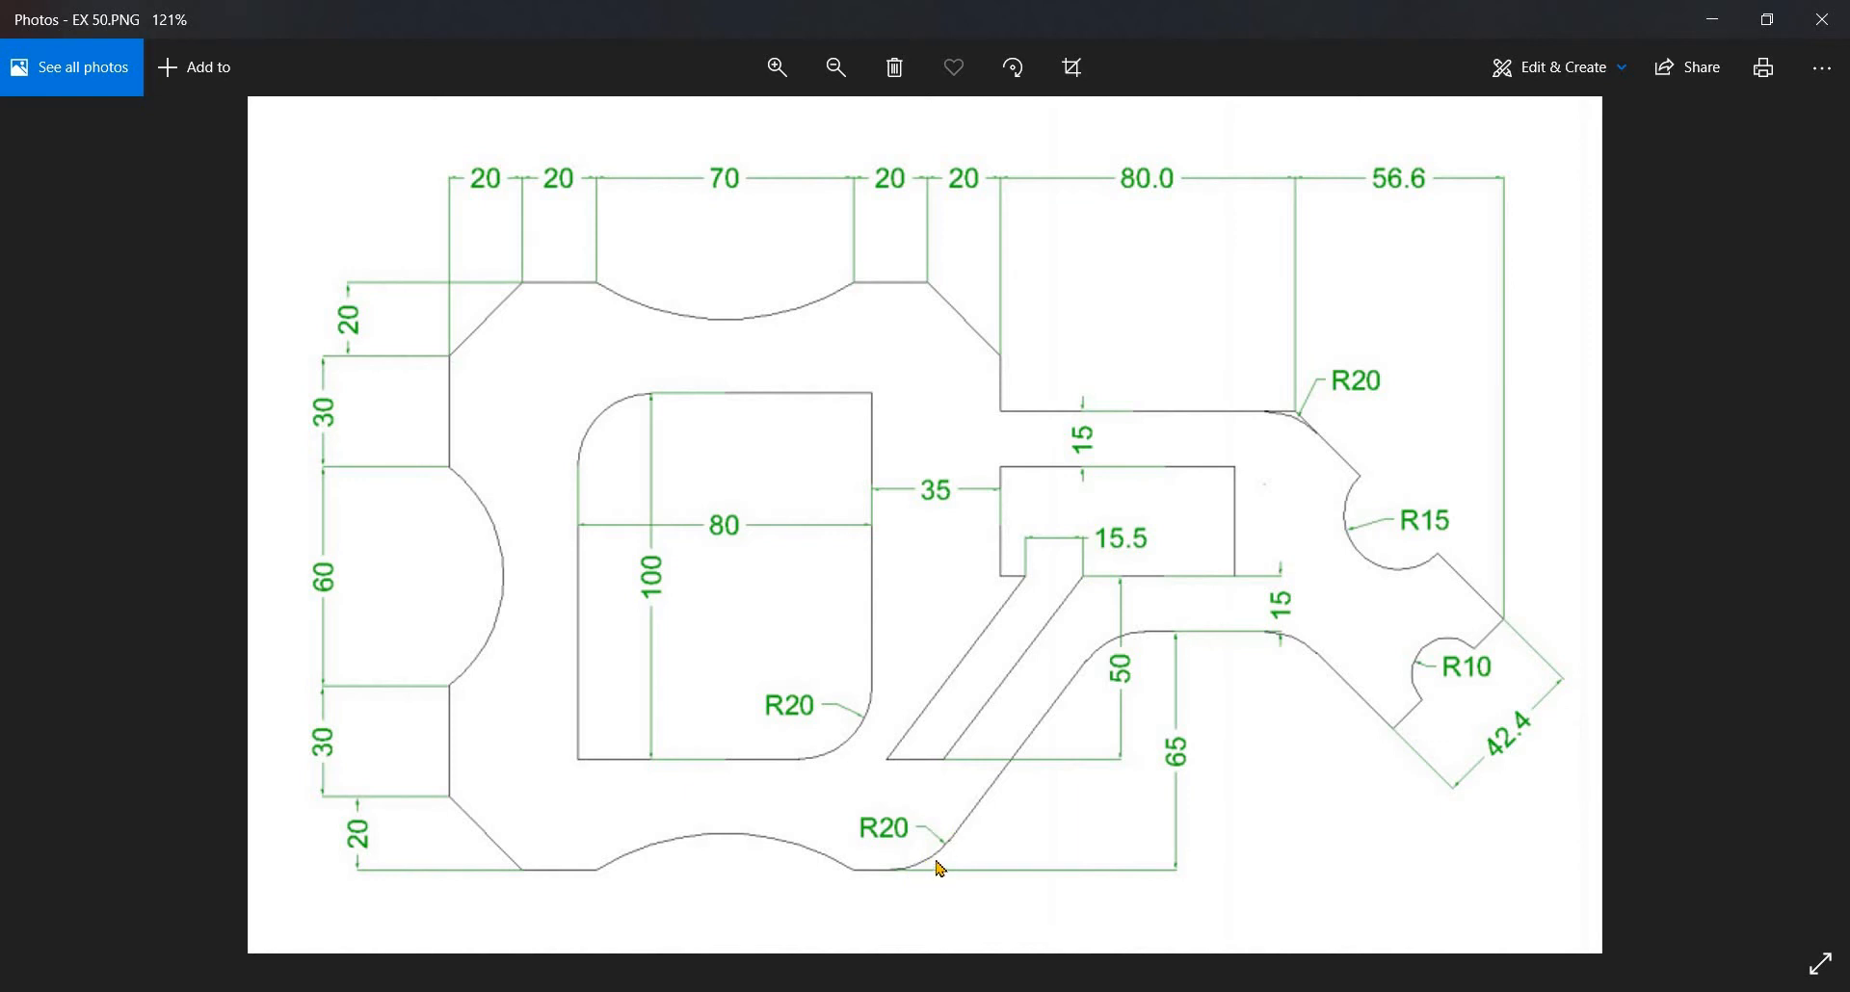
click(896, 991)
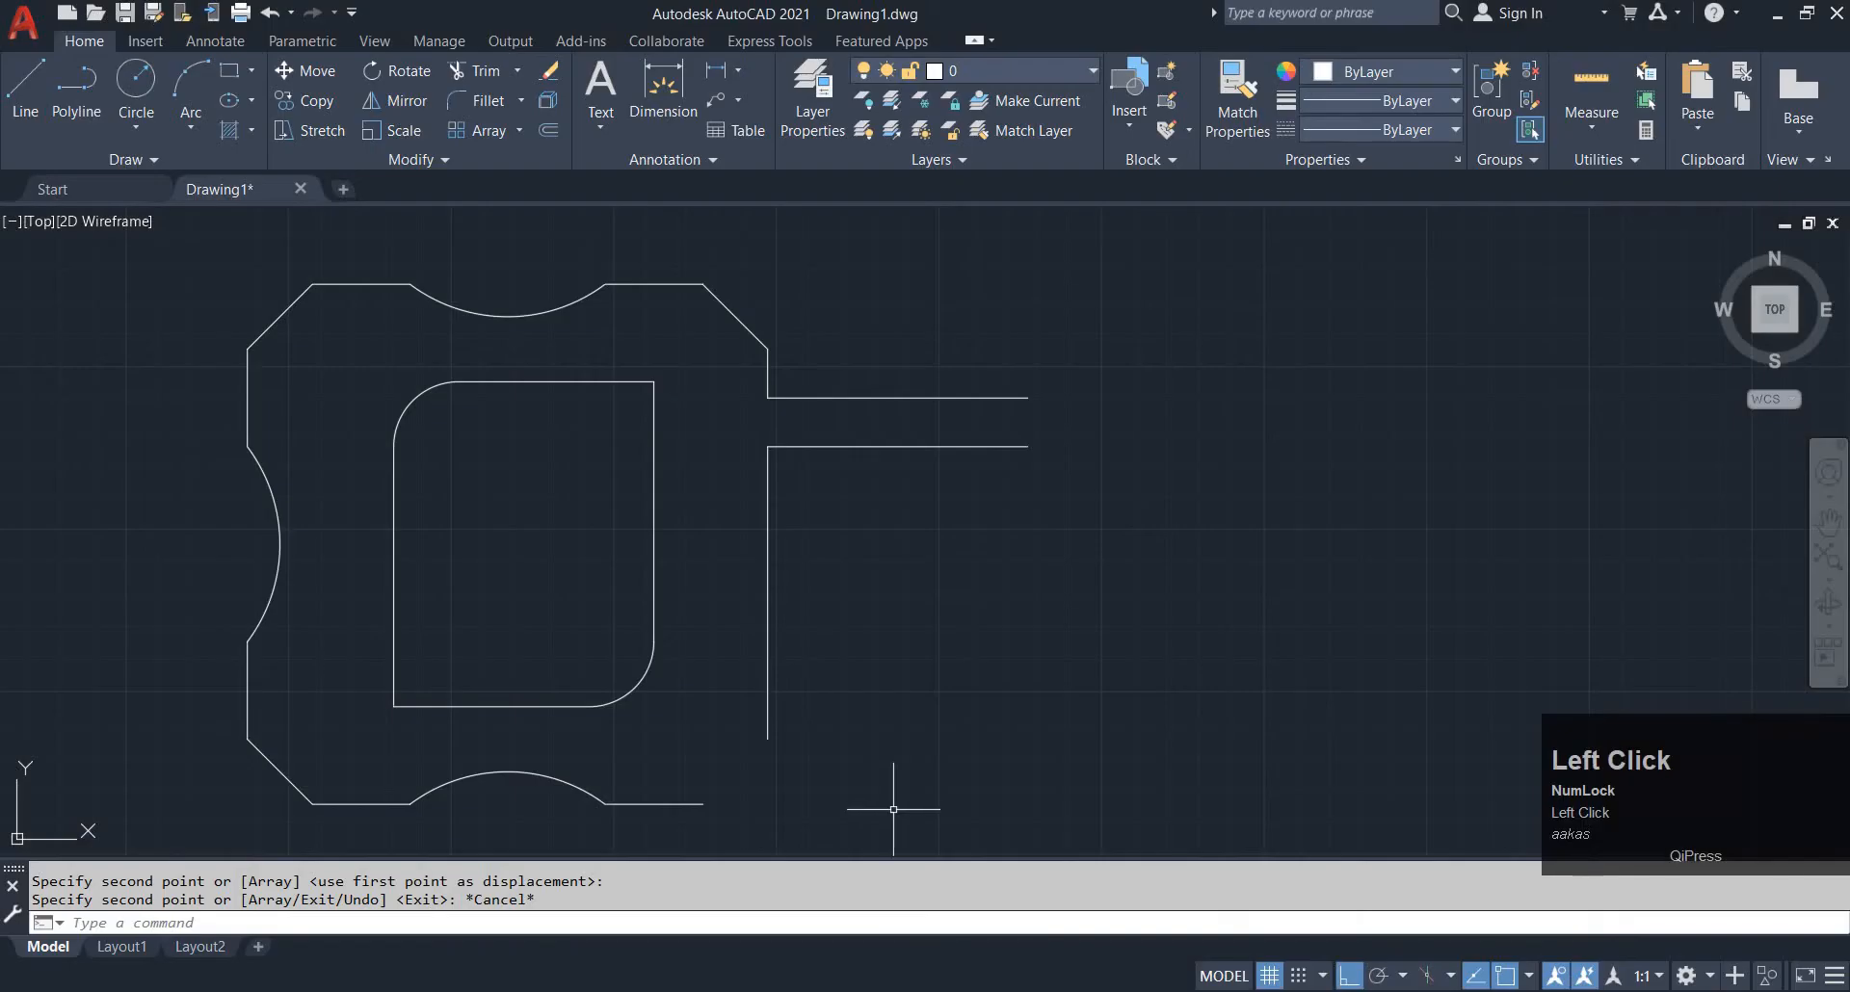
Undo the segment copy and the erasures of the chamfer and the bottom segment beside the arc
key(ctrl+z)
key(ctrl+z)
key(ctrl+z)
key(ctrl+z)
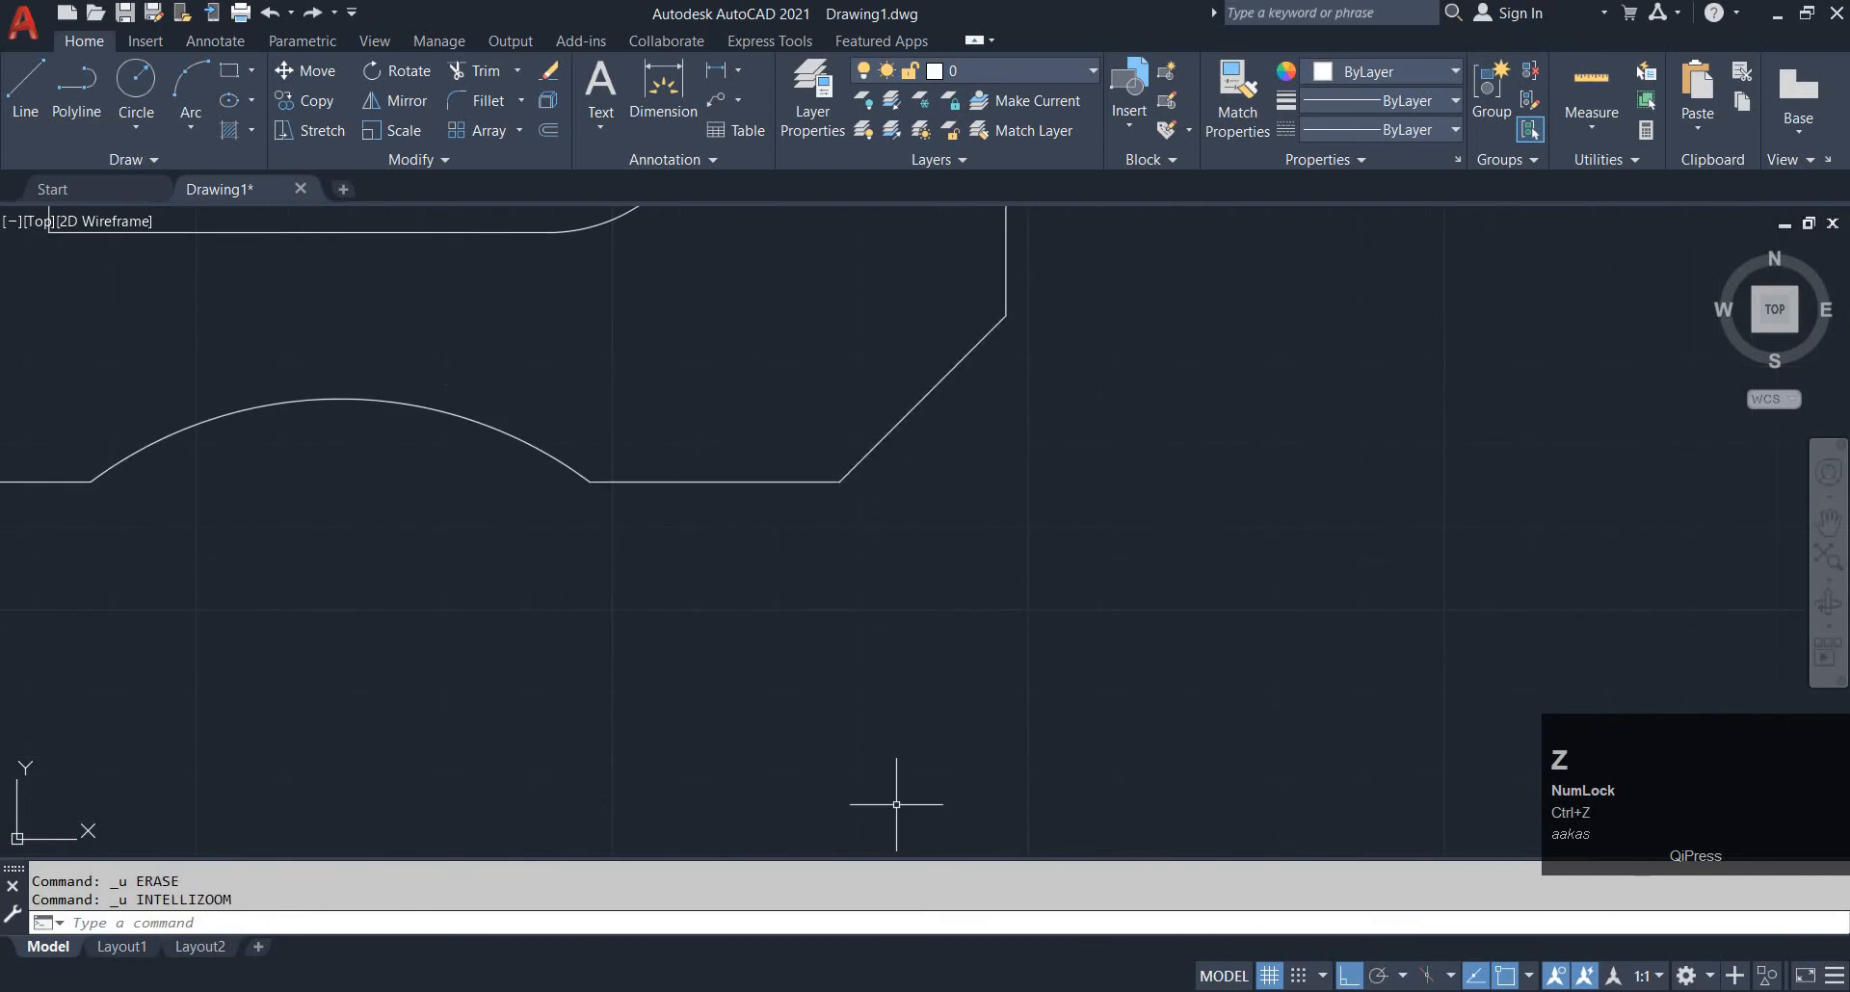
Fillet the corner between the bottom segment and the lower right chamfer with a 20 unit radius
key(Escape)
text(f)
key(space)
text(r)
key(space)
text(20)
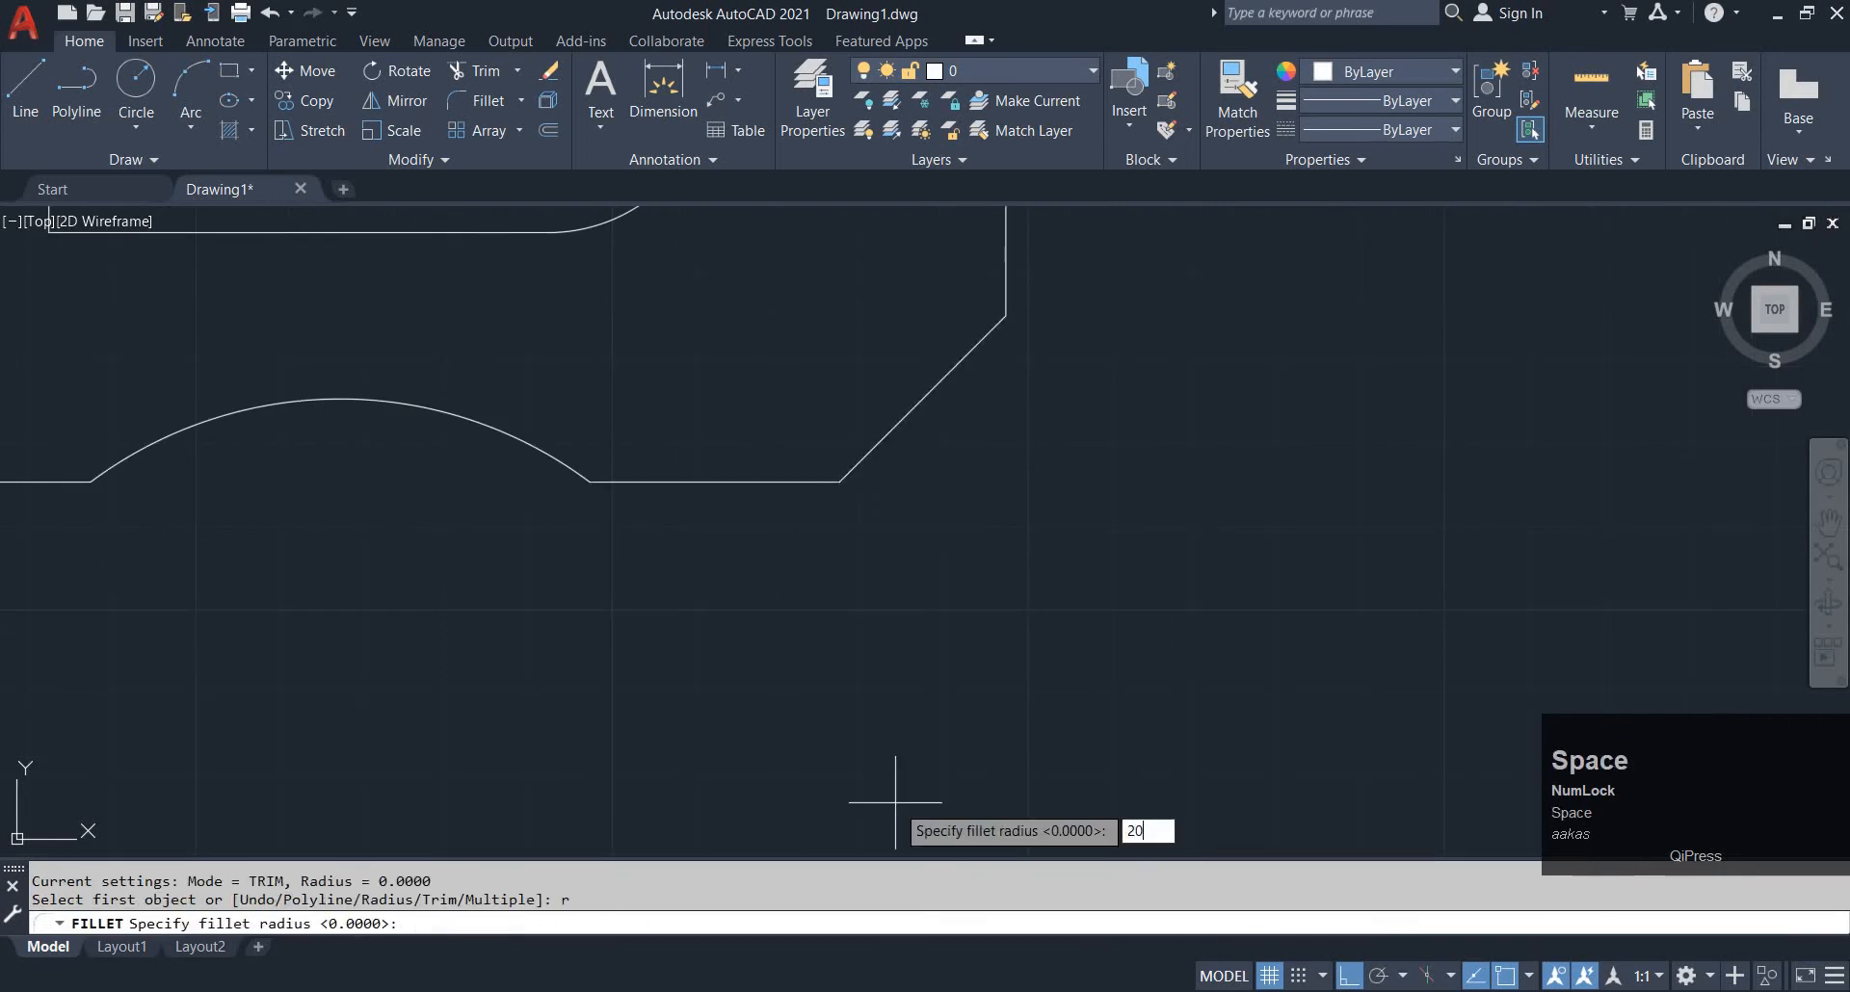
key(space)
click(787, 484)
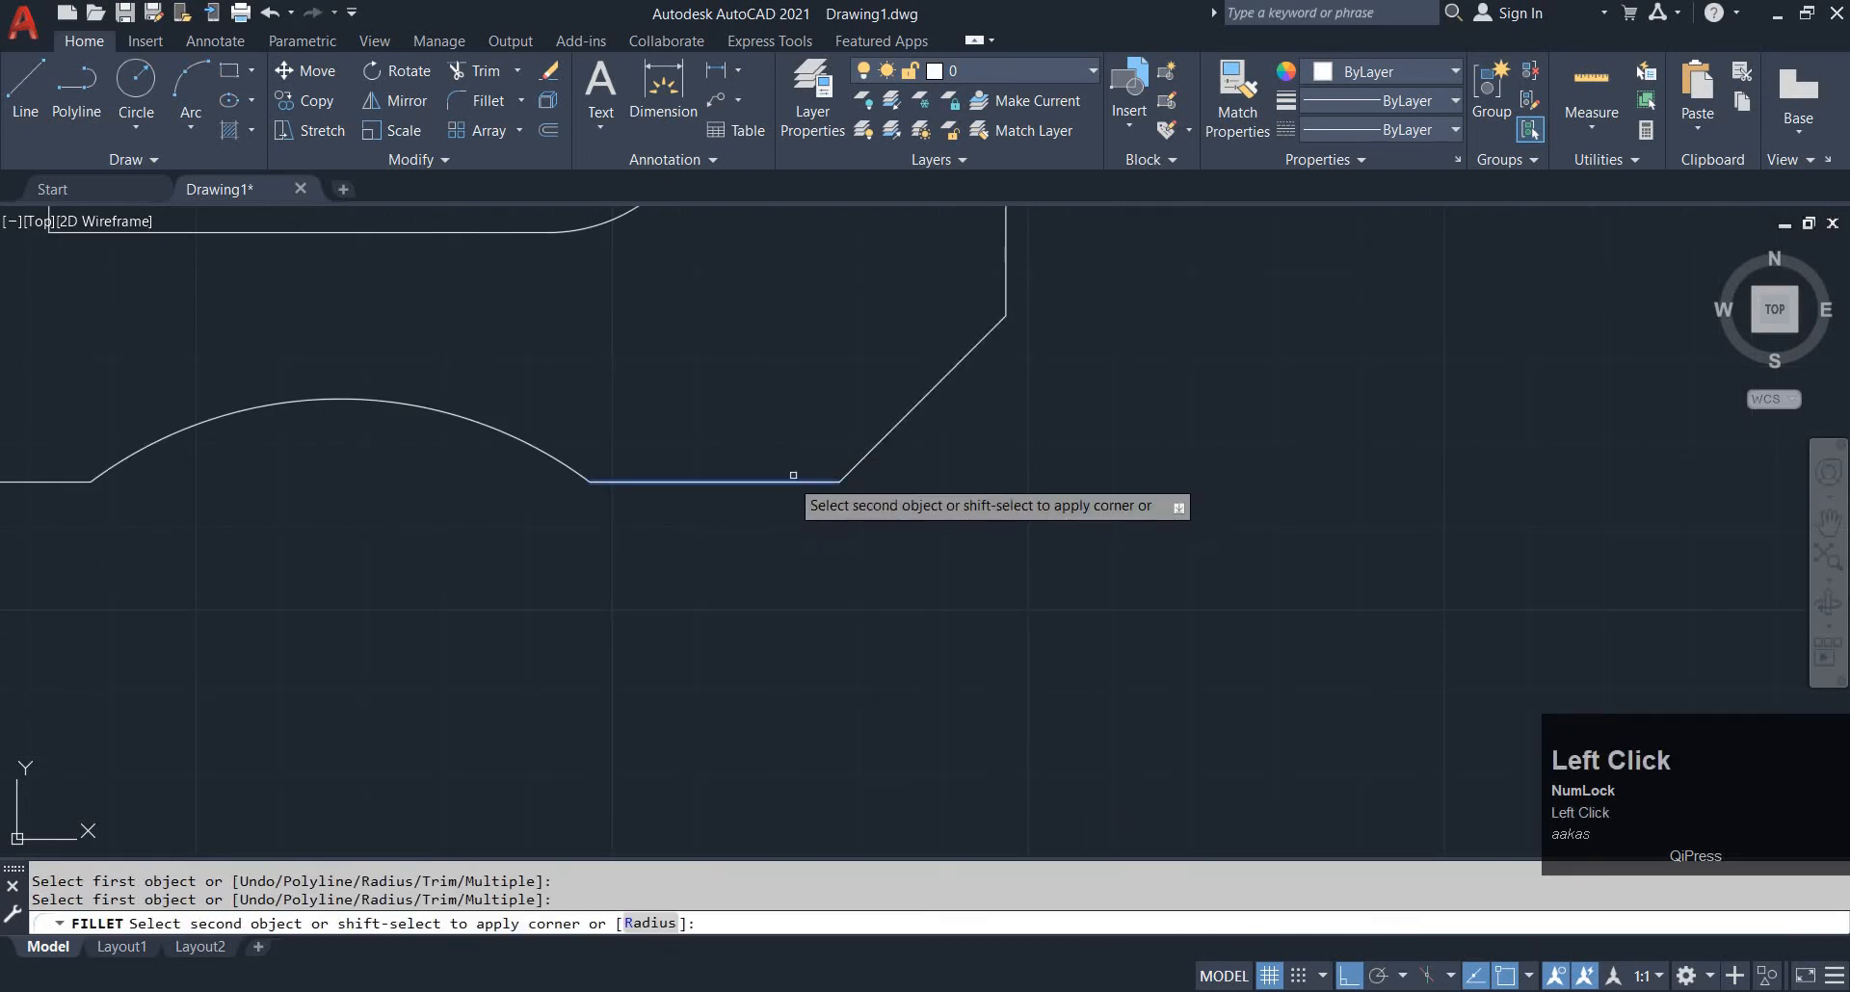
click(859, 461)
key(space)
Erase the outline's right vertical edge between the arm's lower horizontal line and the lower right chamfer
scroll(931, 415, down, 3)
middle_drag(963, 420, 923, 572)
scroll(925, 493, down, 2)
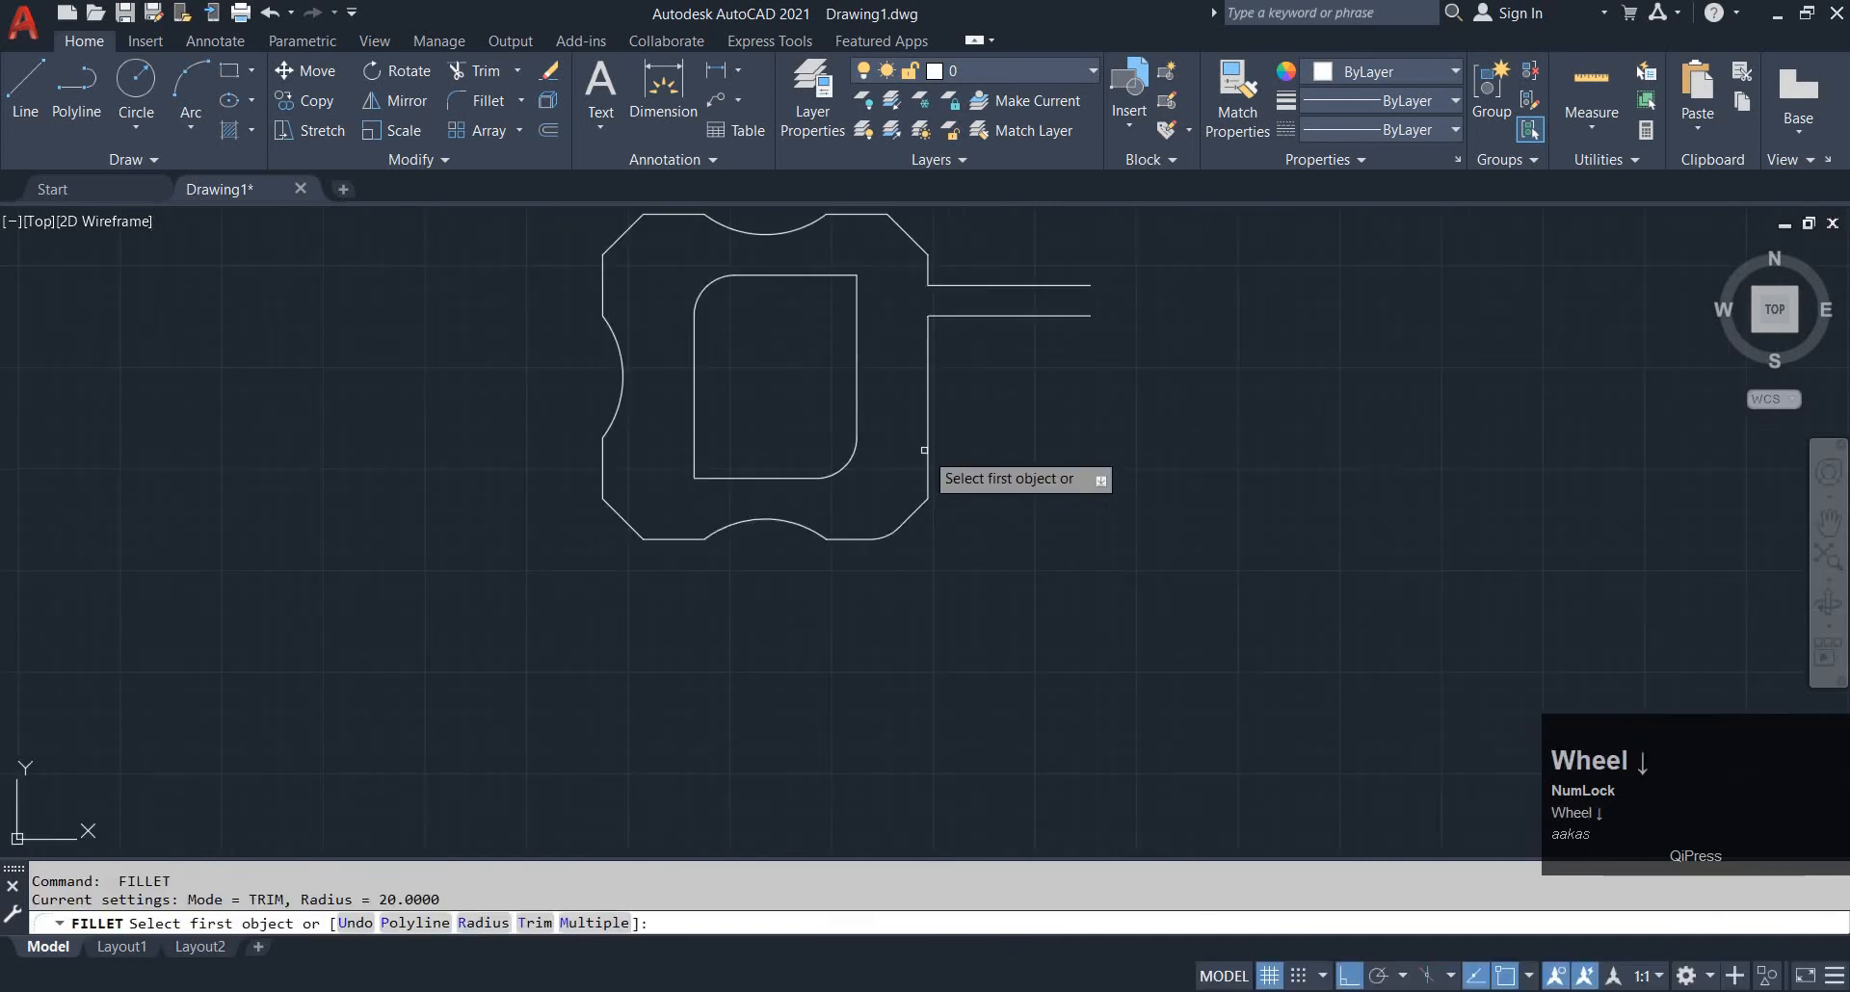
key(Escape)
scroll(927, 401, up, 1)
click(940, 383)
click(916, 389)
text(e)
key(space)
Check the reference image, and draw a horizontal line from the left arc's midpoint to beyond the arm's right end
key(alt+Tab)
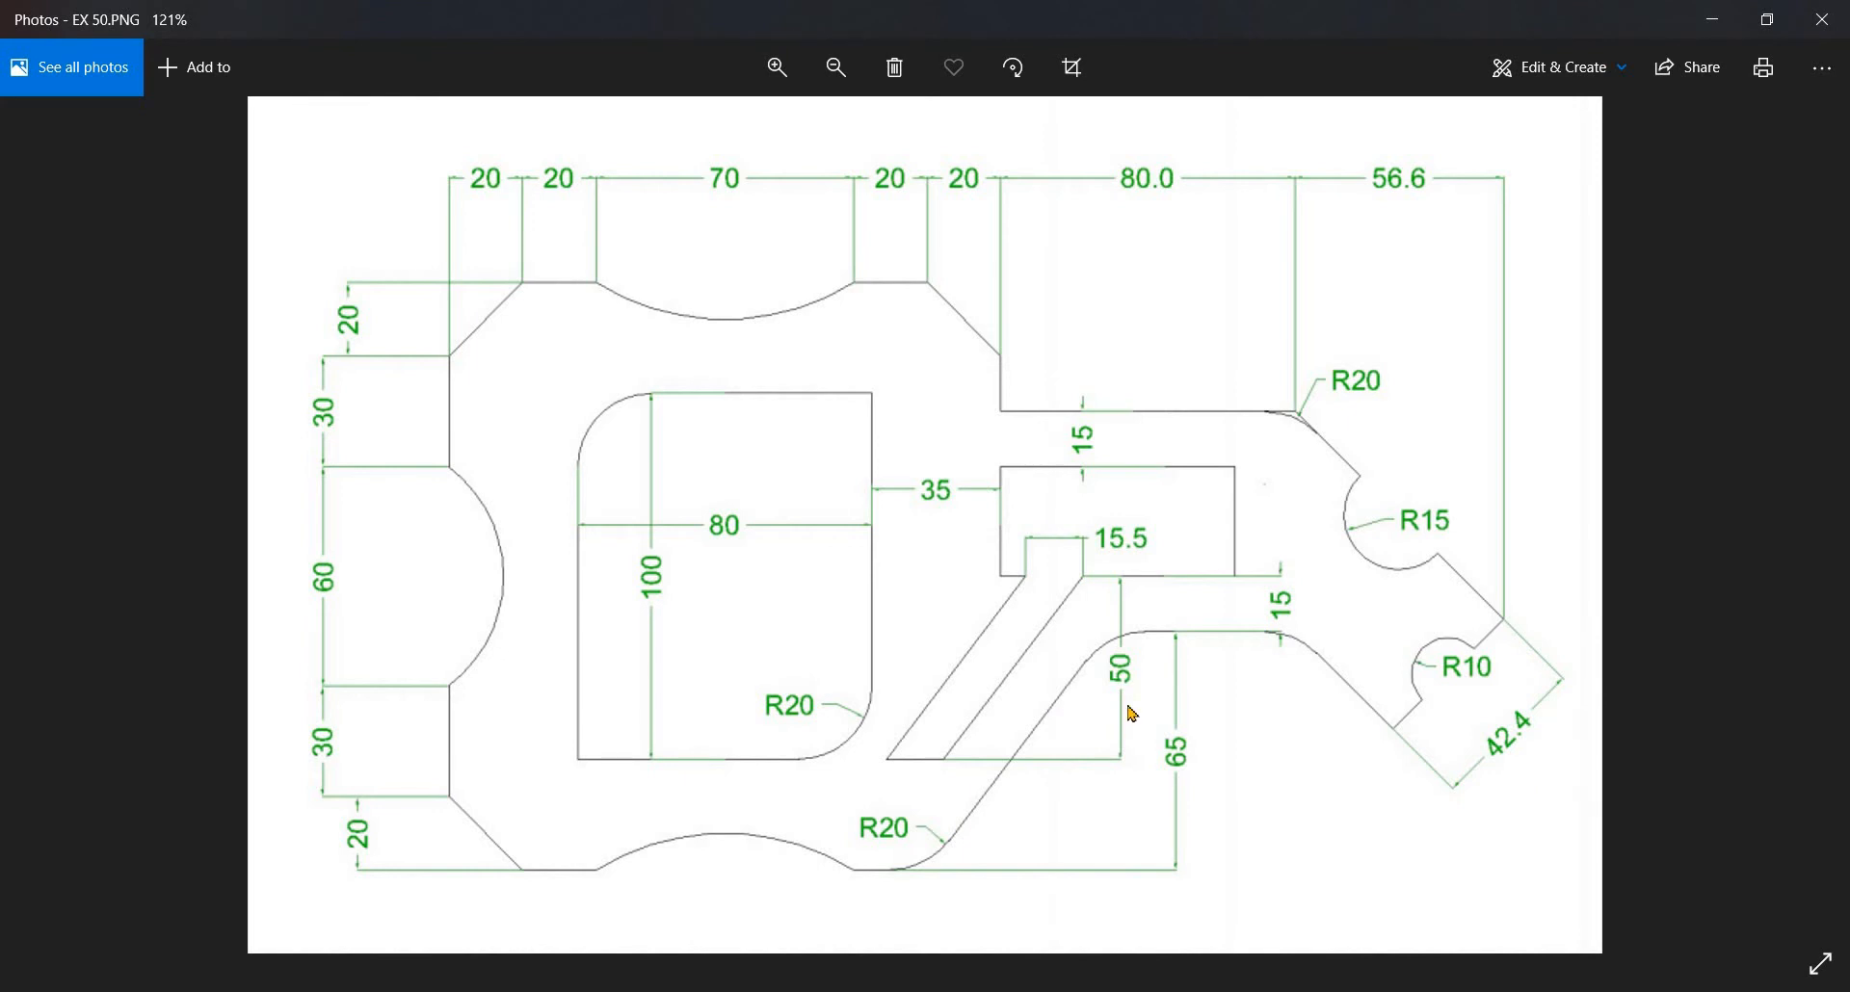
key(alt)
key(alt+Tab)
middle_click(982, 597)
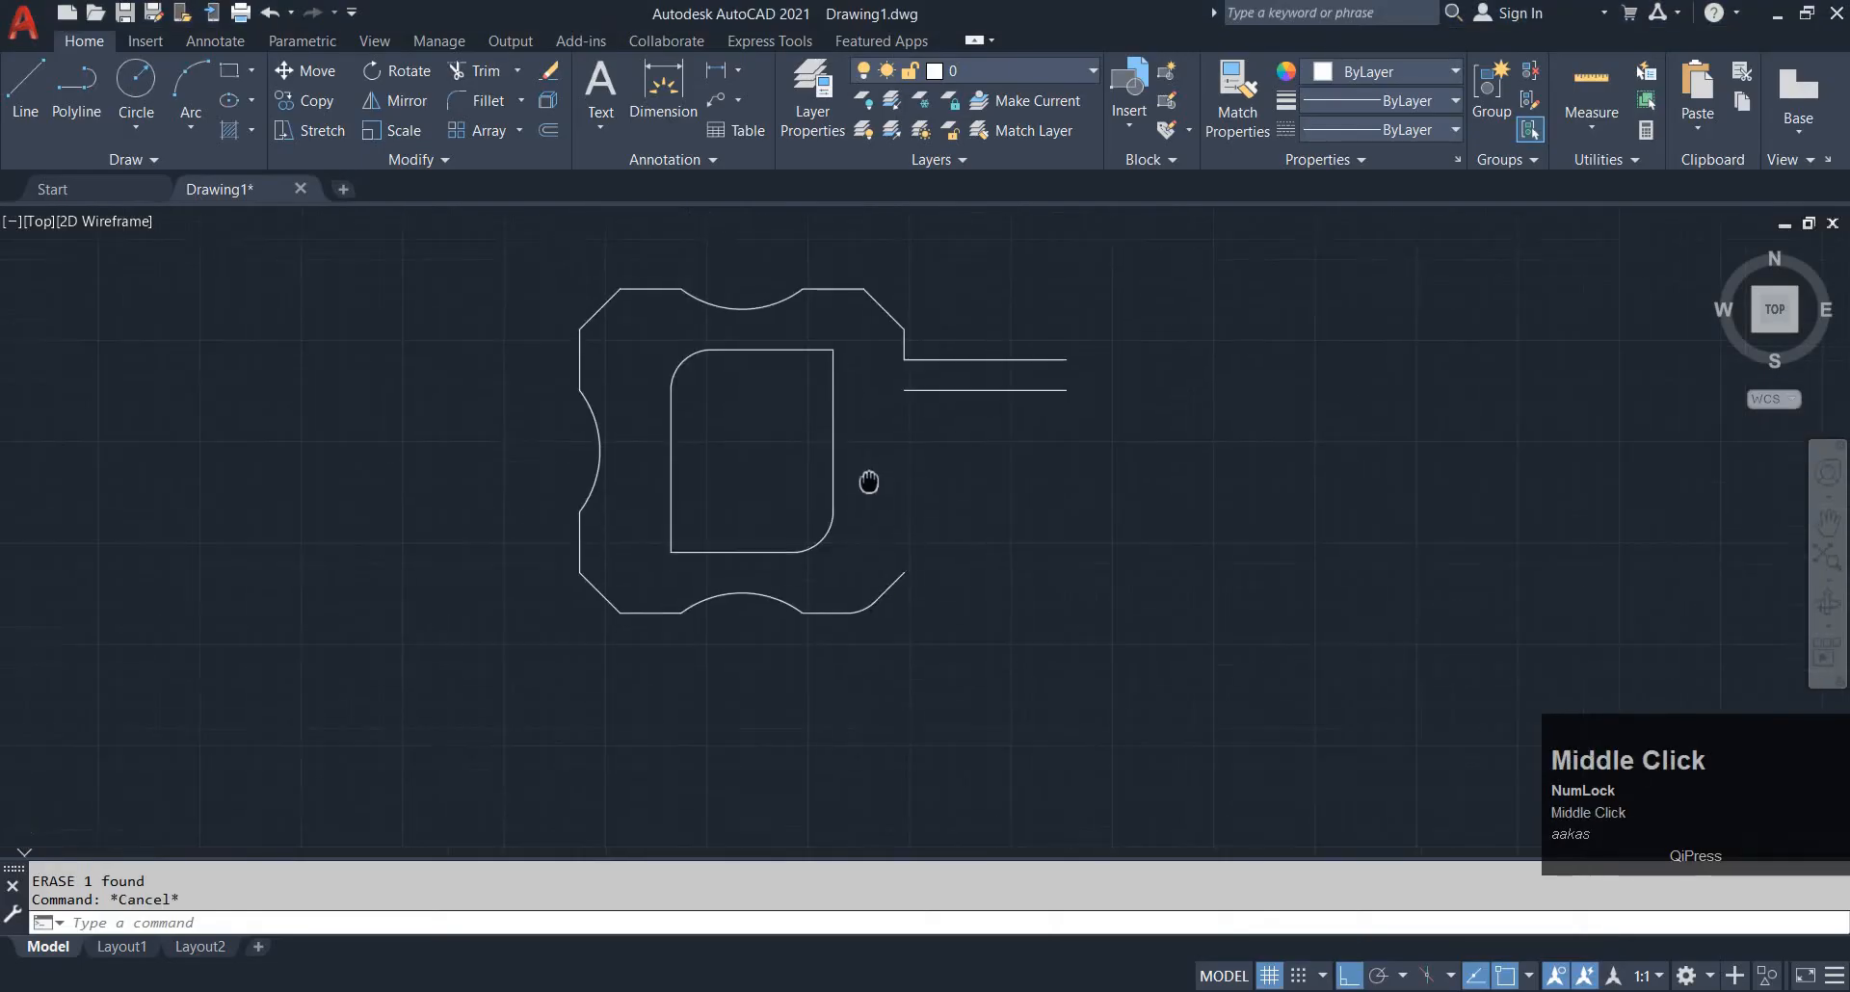
key(l)
key(space)
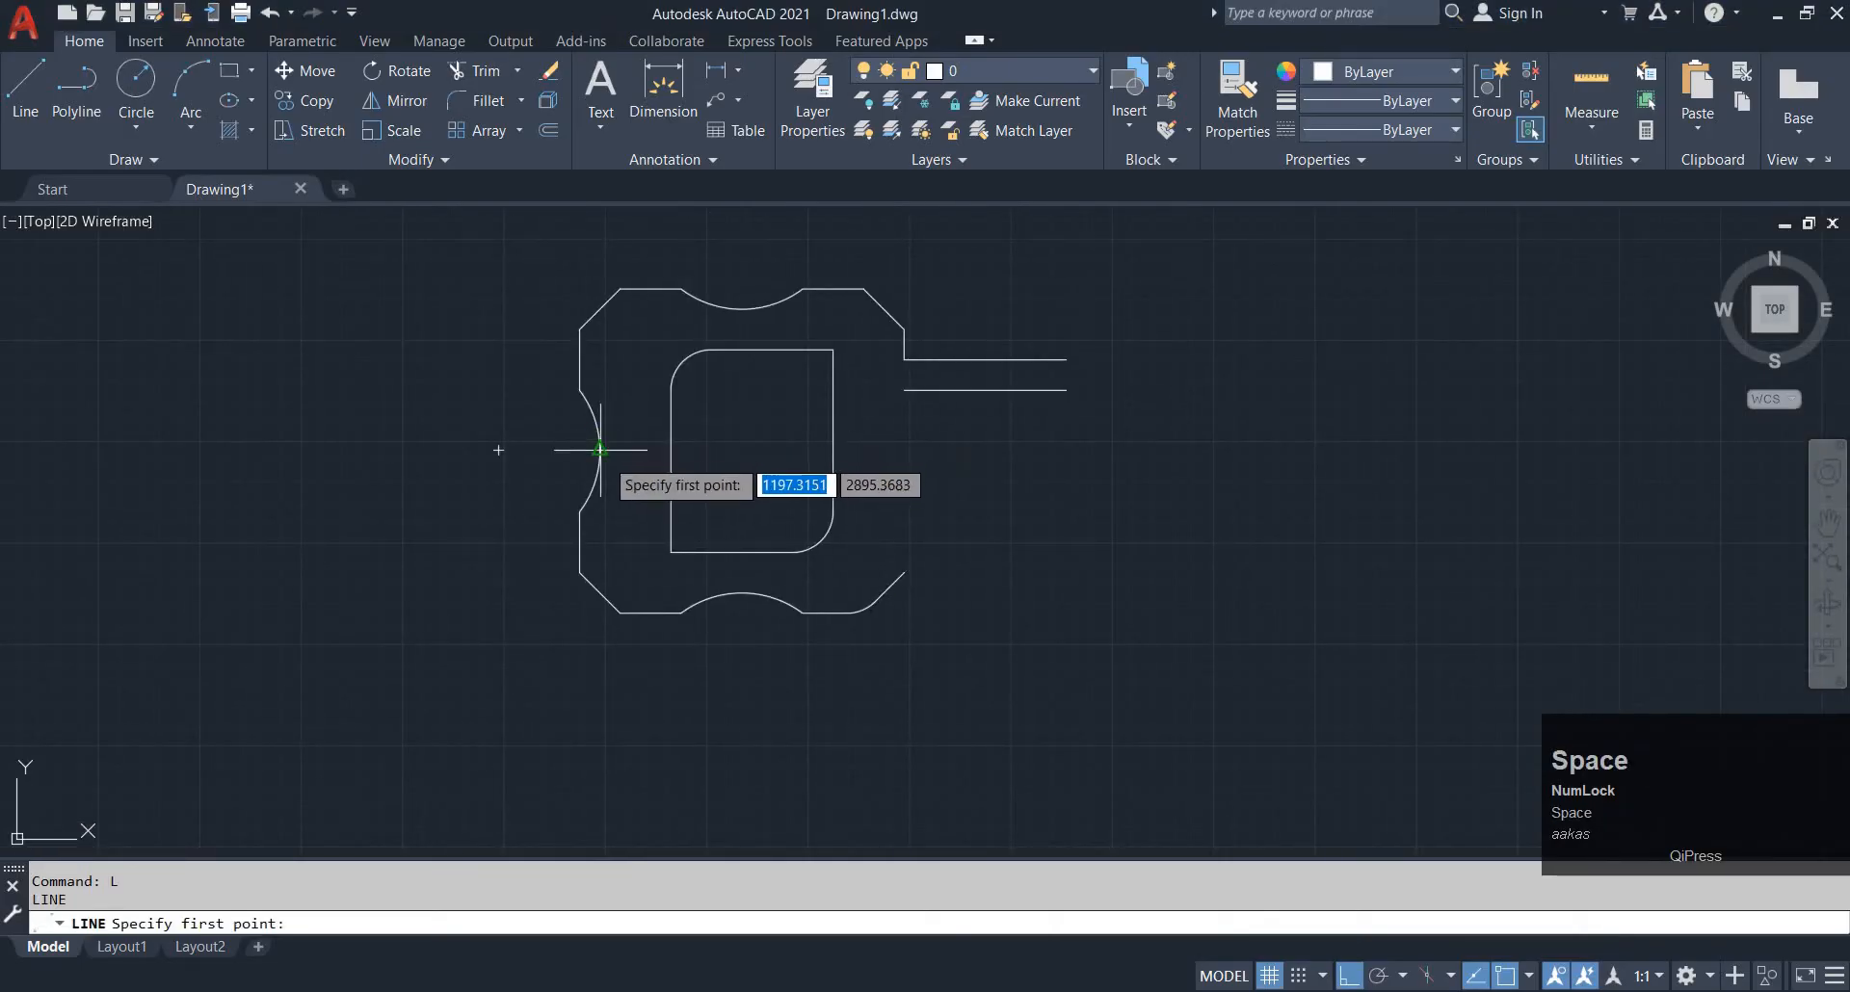
click(599, 450)
click(1298, 430)
key(Escape)
Draw the cut-out's left edge from the left end of the arm's lower line down to the horizontal centre line
key(alt+Tab)
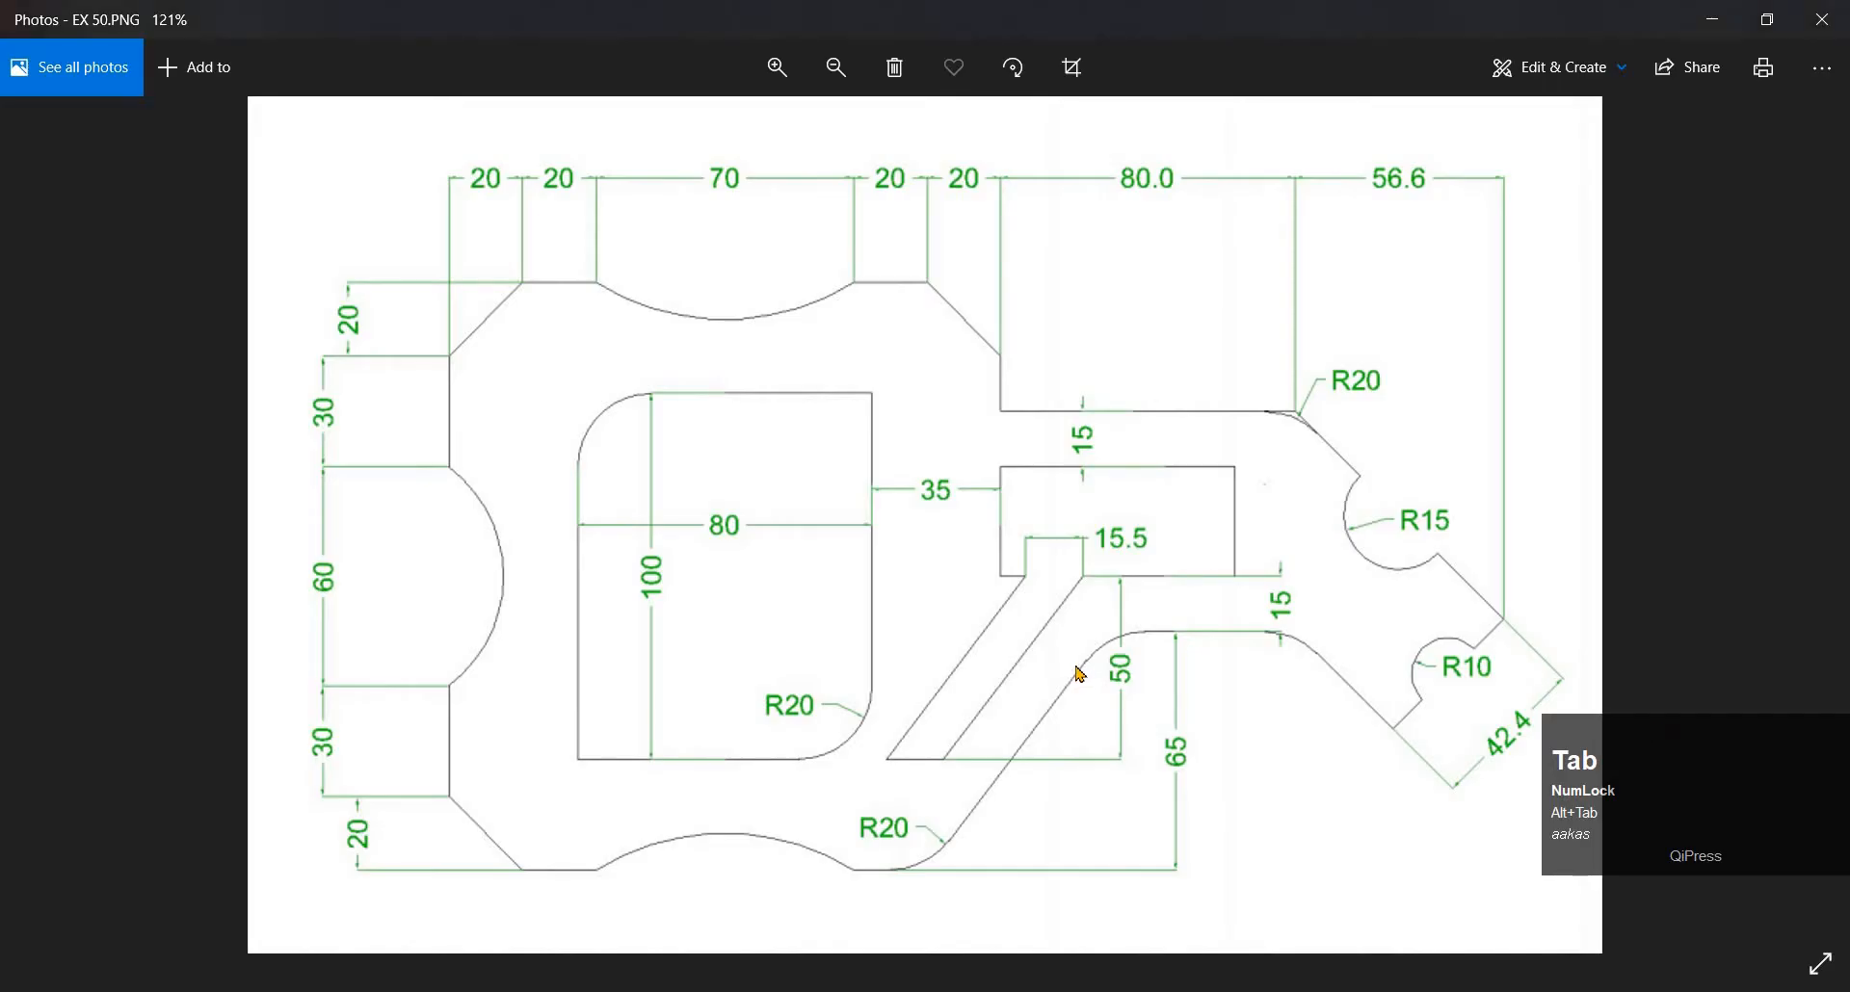
key(alt+Tab)
key(l)
key(space)
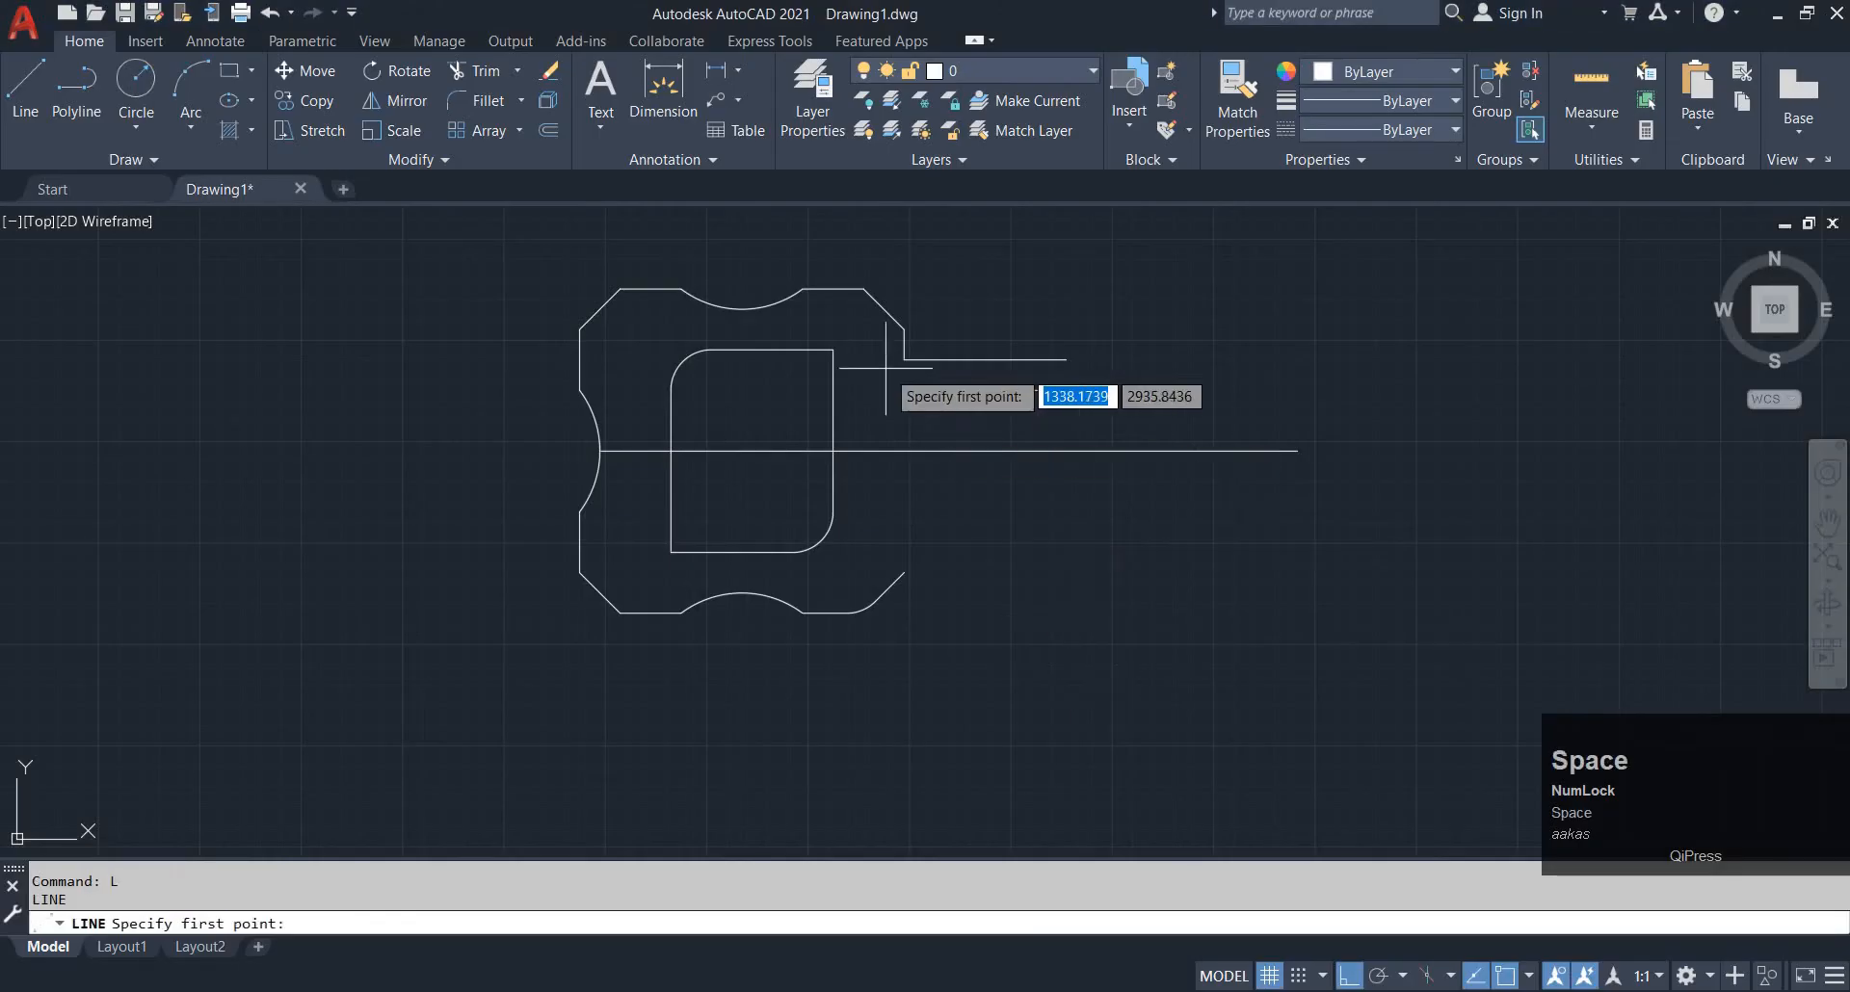
click(903, 389)
click(903, 450)
key(Escape)
Offset the cut-out's left edge 5 units to the right
key(alt+Tab)
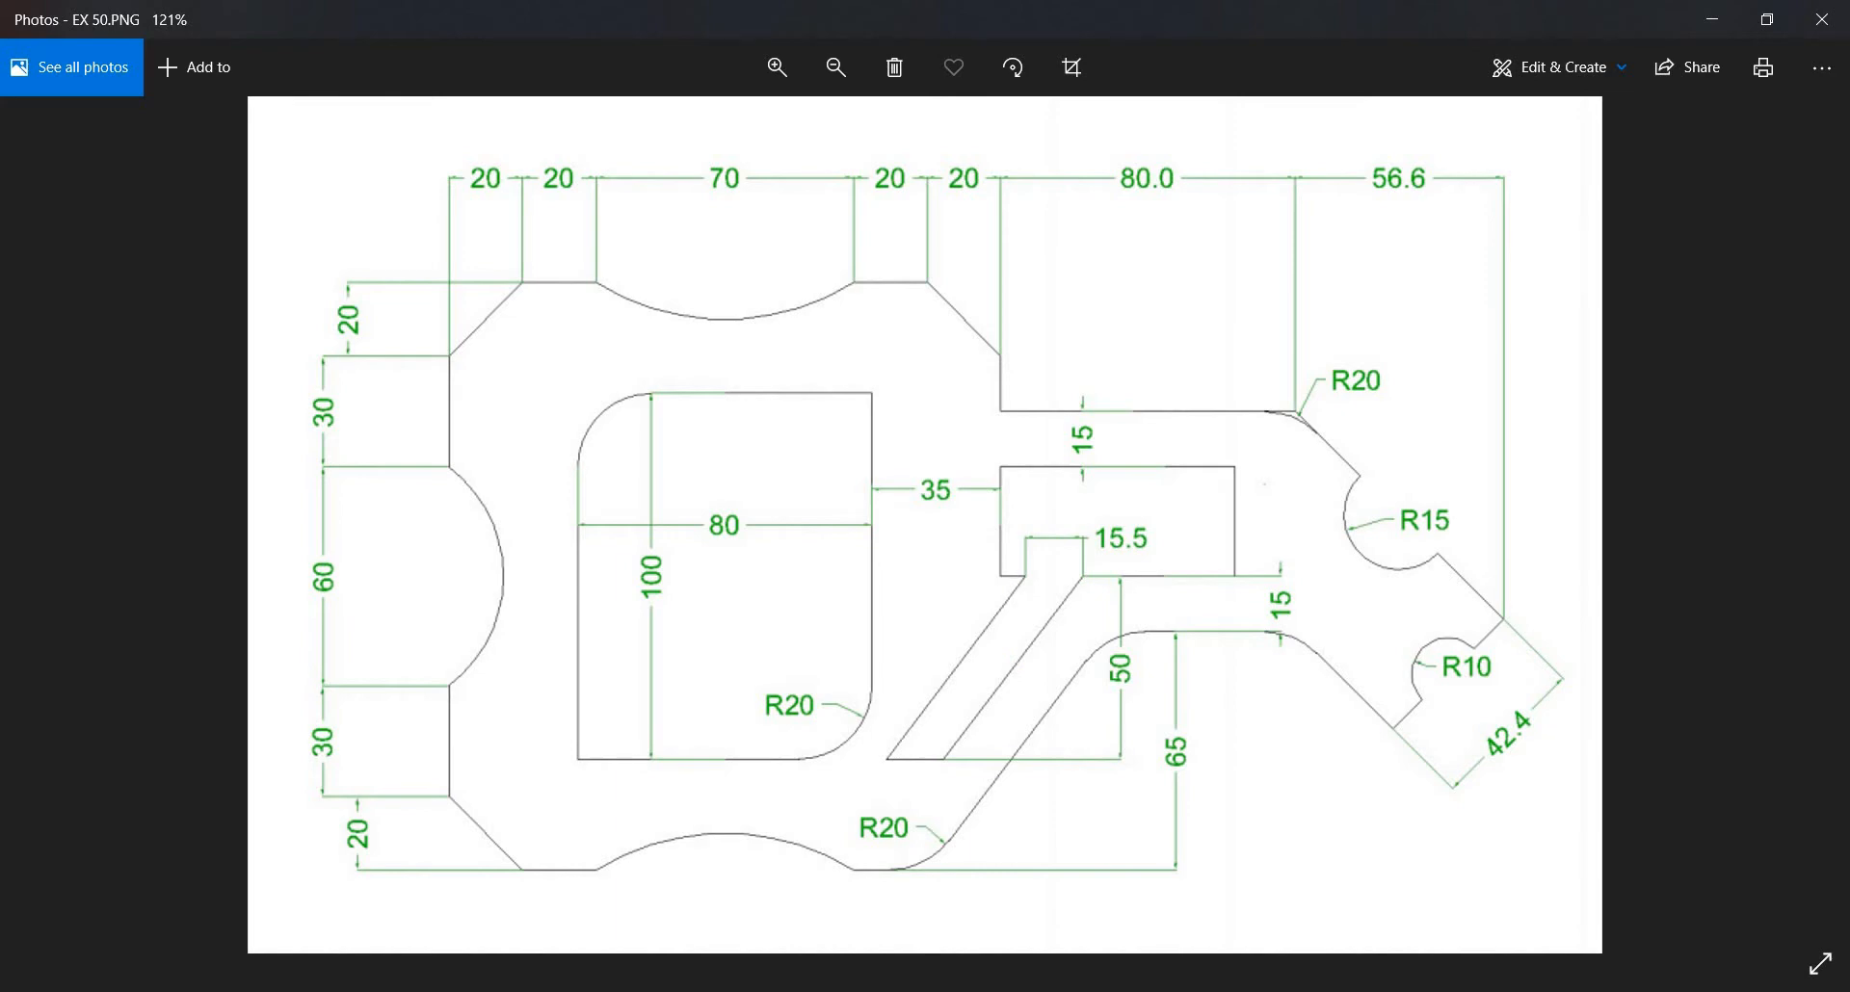
key(alt+Tab)
scroll(941, 395, up, 3)
key(o)
key(space)
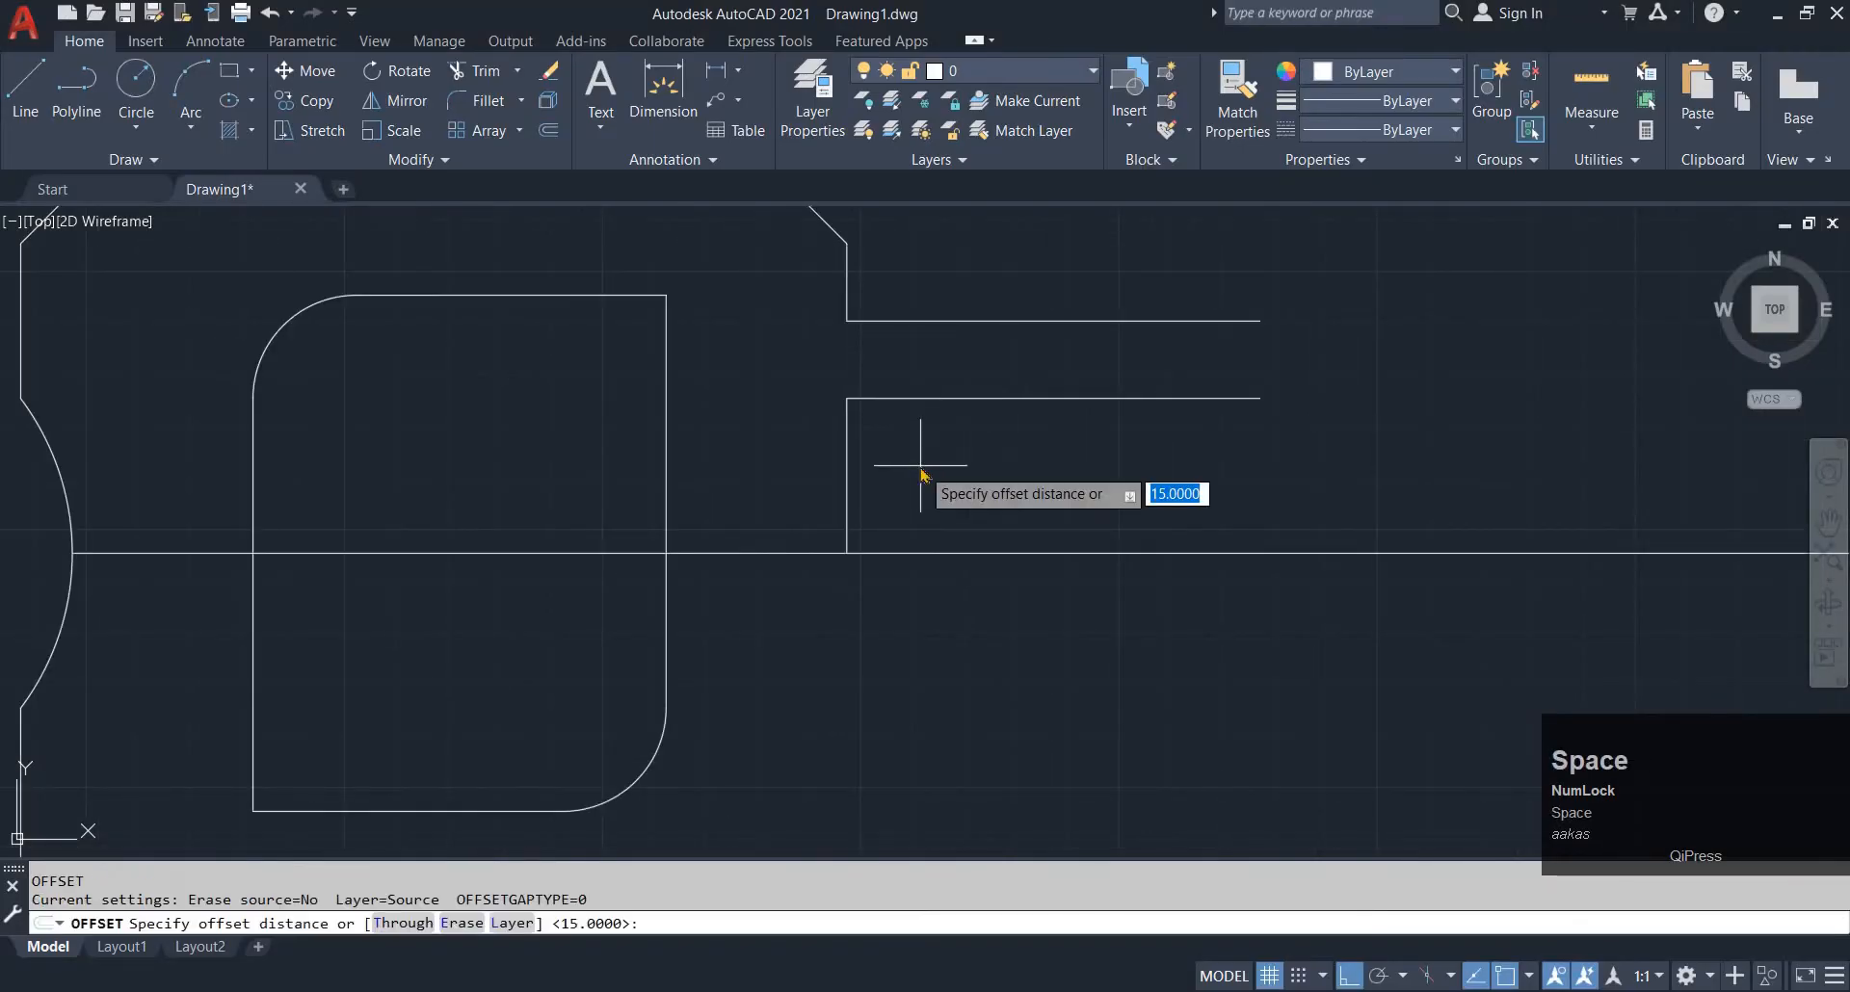
text(5)
key(space)
click(846, 525)
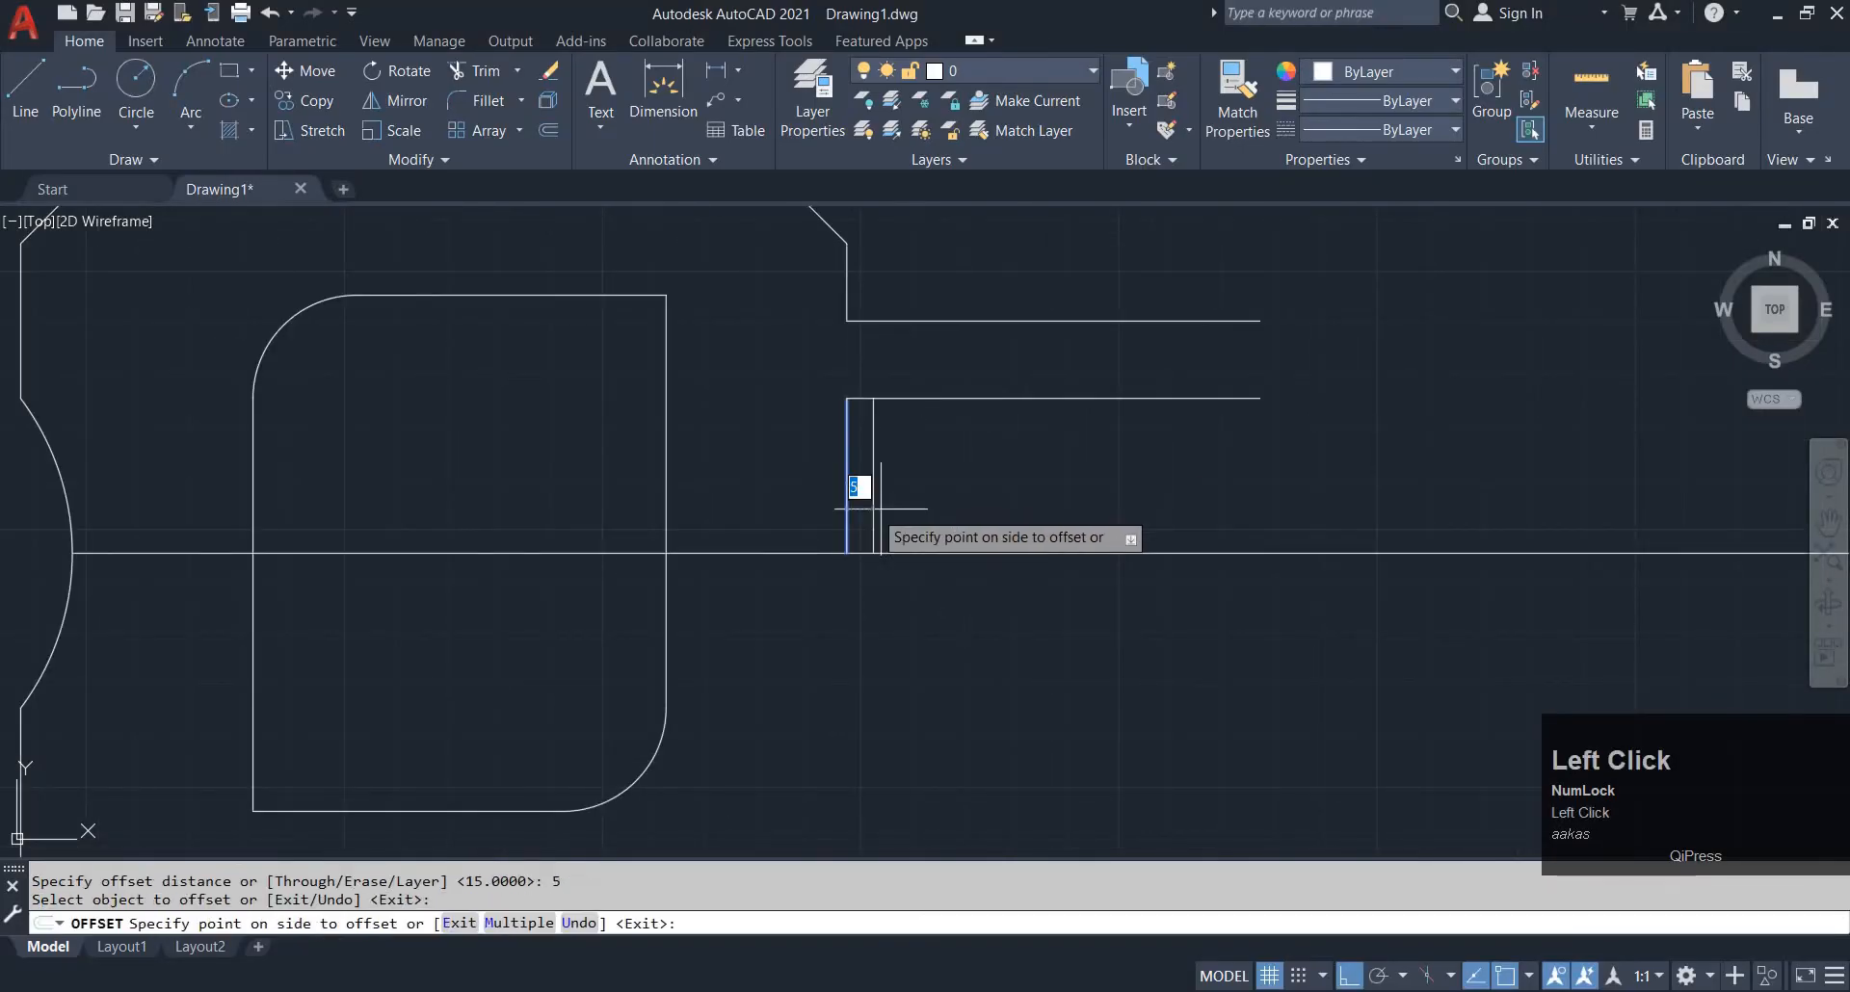
click(880, 508)
Recheck the cut-out in the reference image, and erase the line offset 5 units from its left edge
key(alt+Tab)
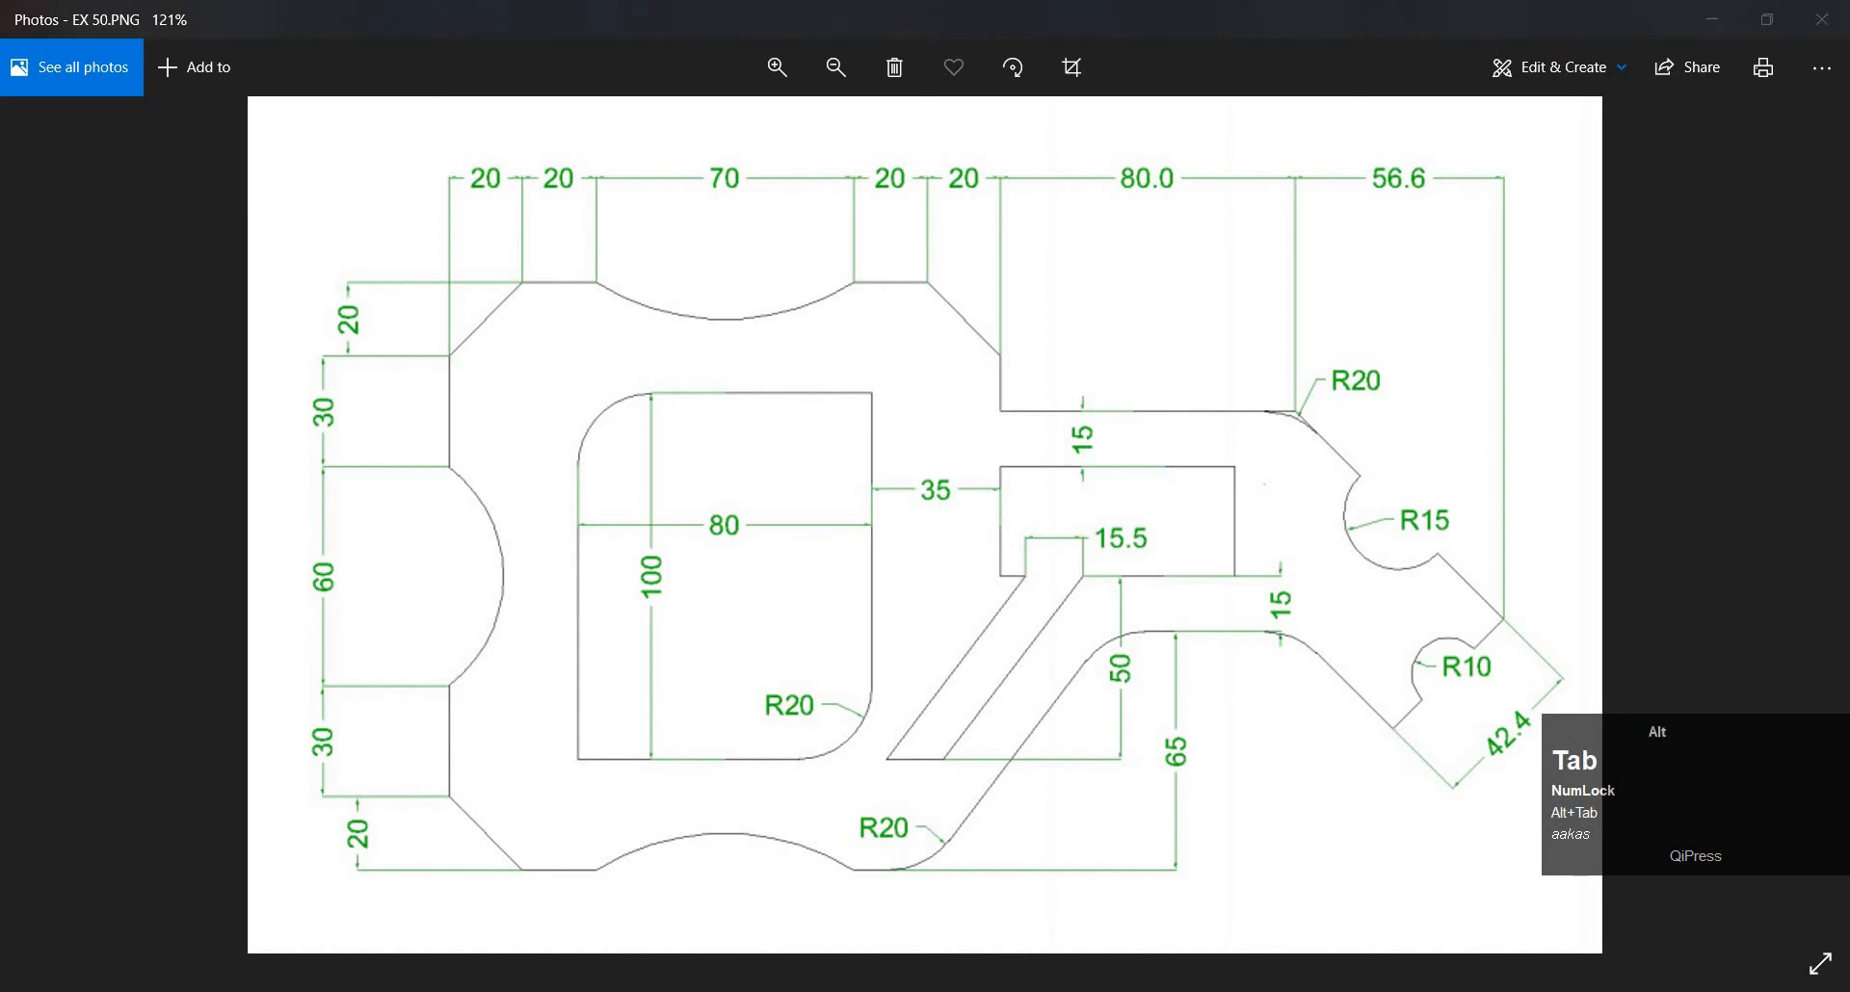
key(alt+Tab)
scroll(938, 495, up, 2)
key(Escape)
key(Escape)
click(834, 499)
click(805, 469)
text(e)
key(Escape)
Offset the cut-out's left edge 10 units to the right
text(o)
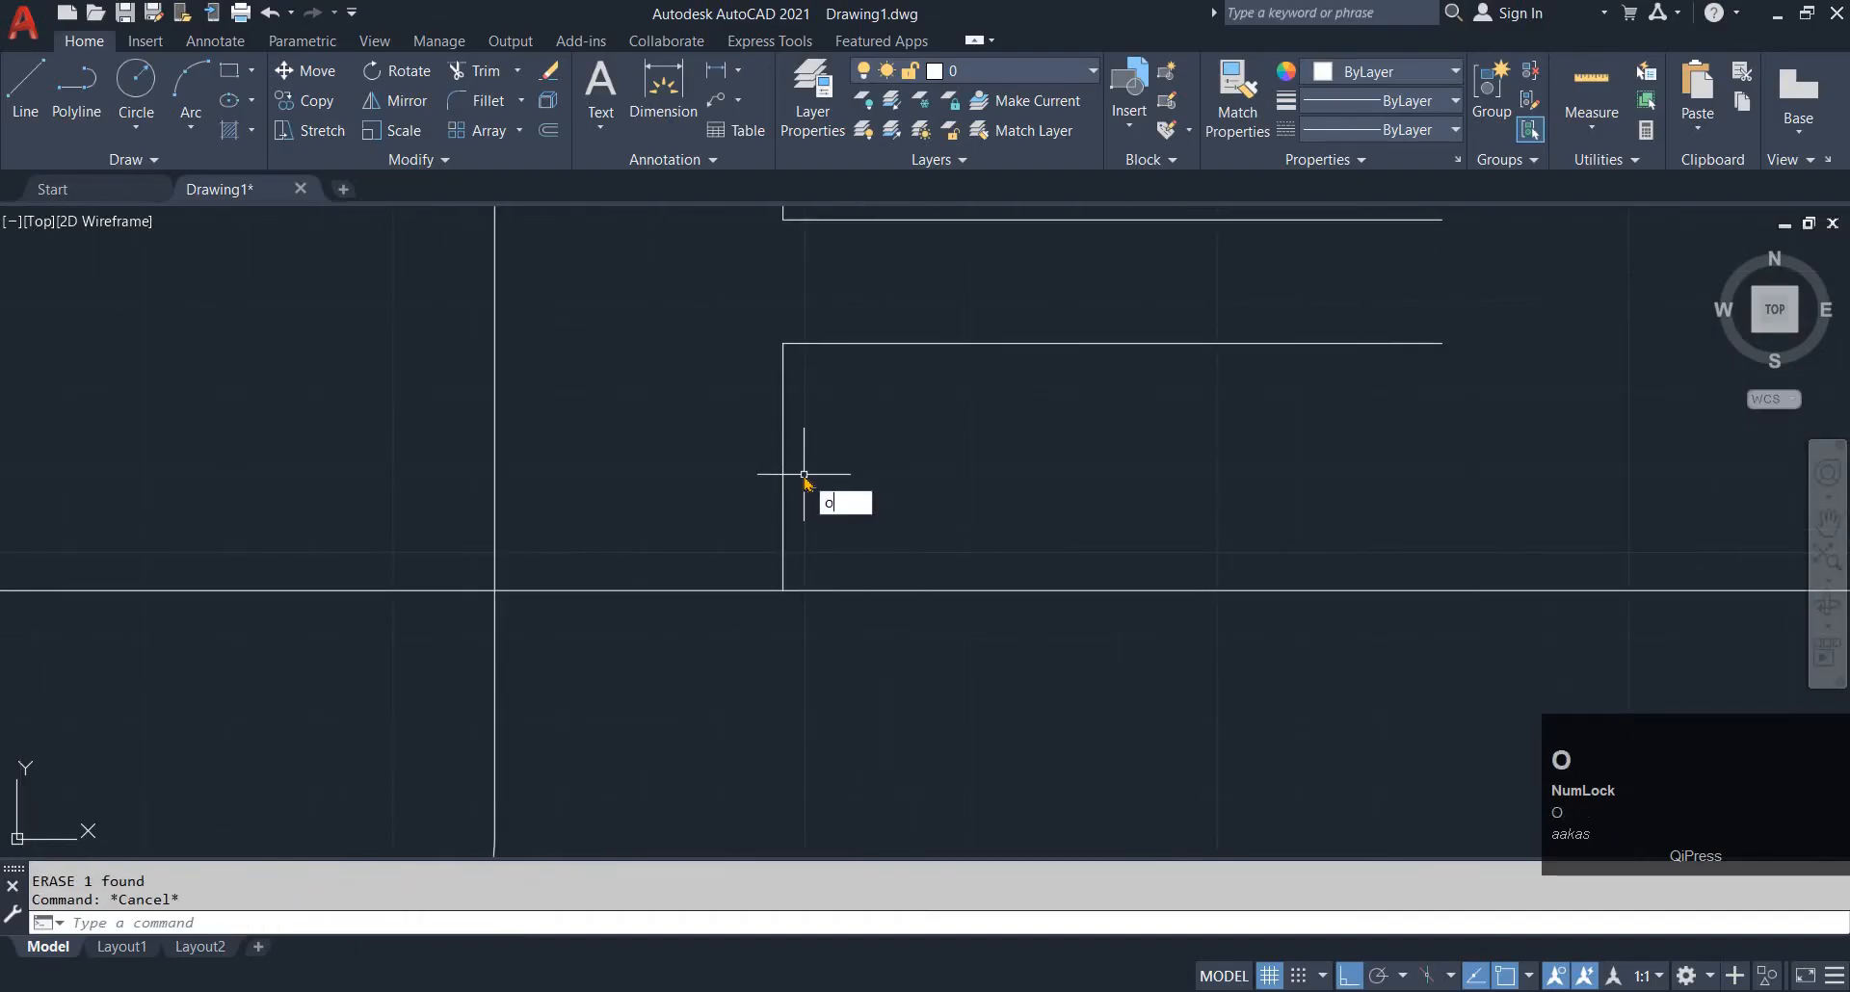
key(space)
text(10)
key(space)
key(Escape)
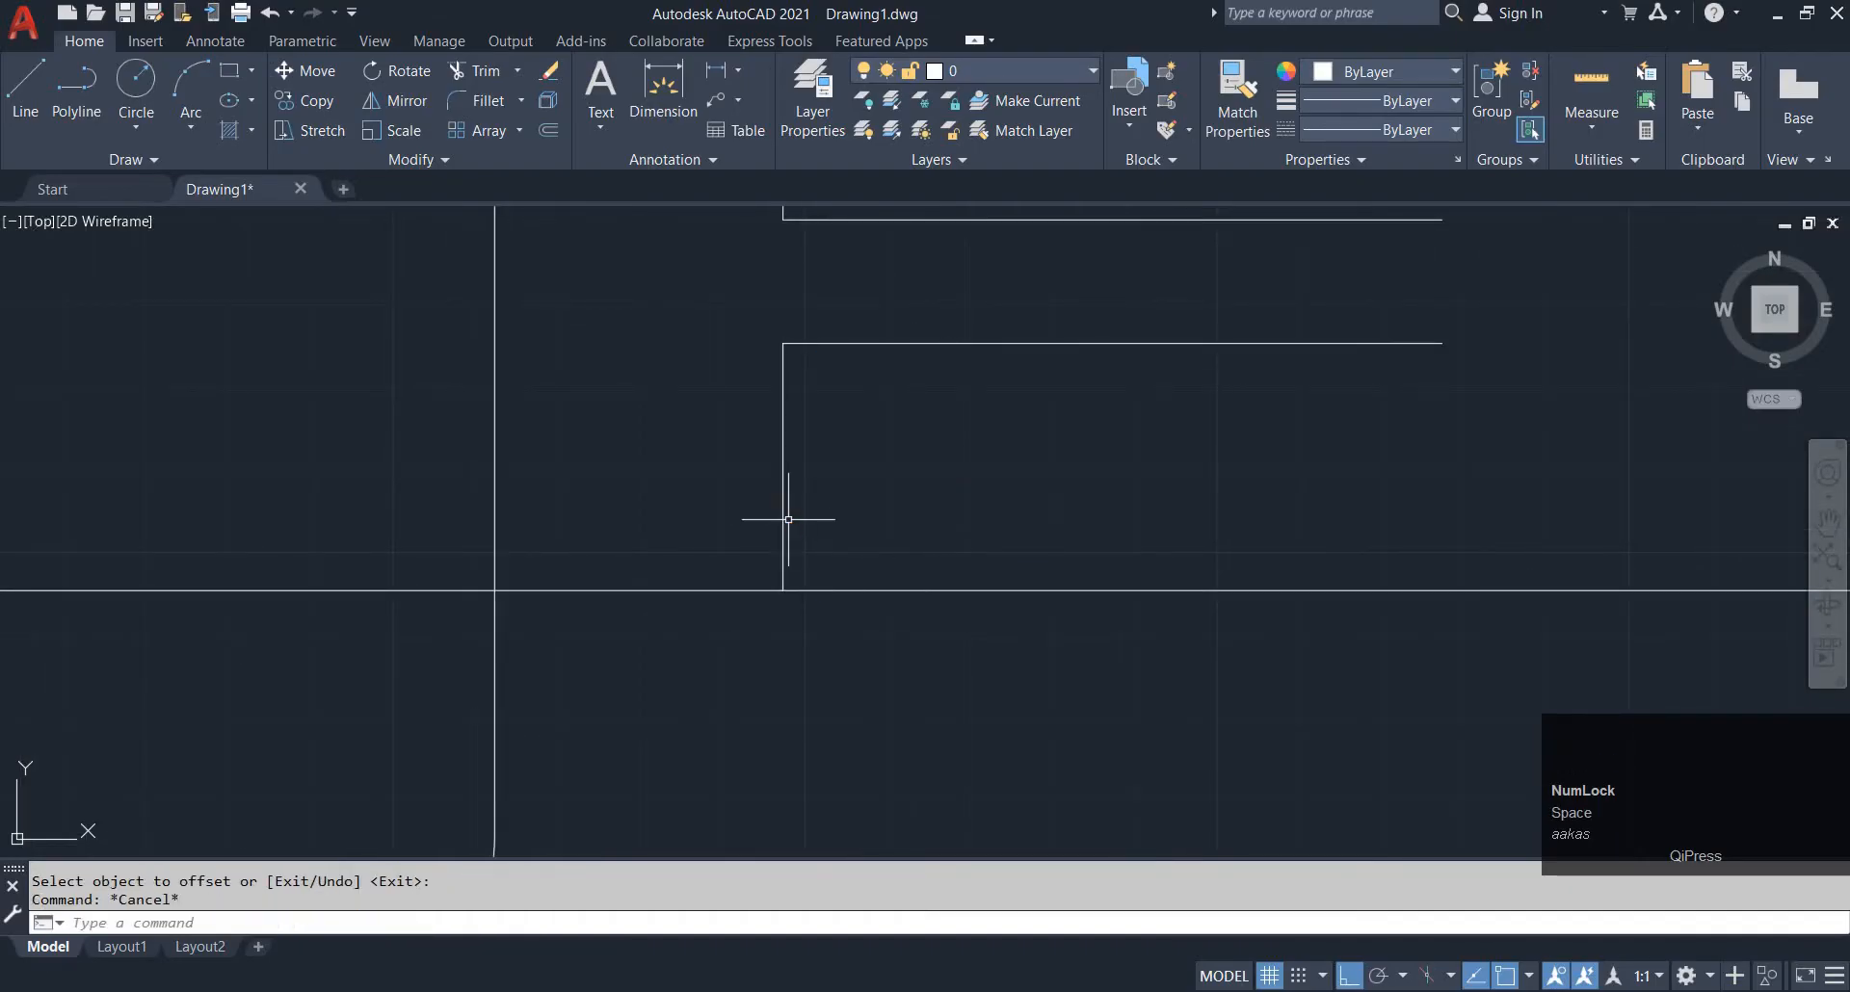
key(space)
text(10)
key(space)
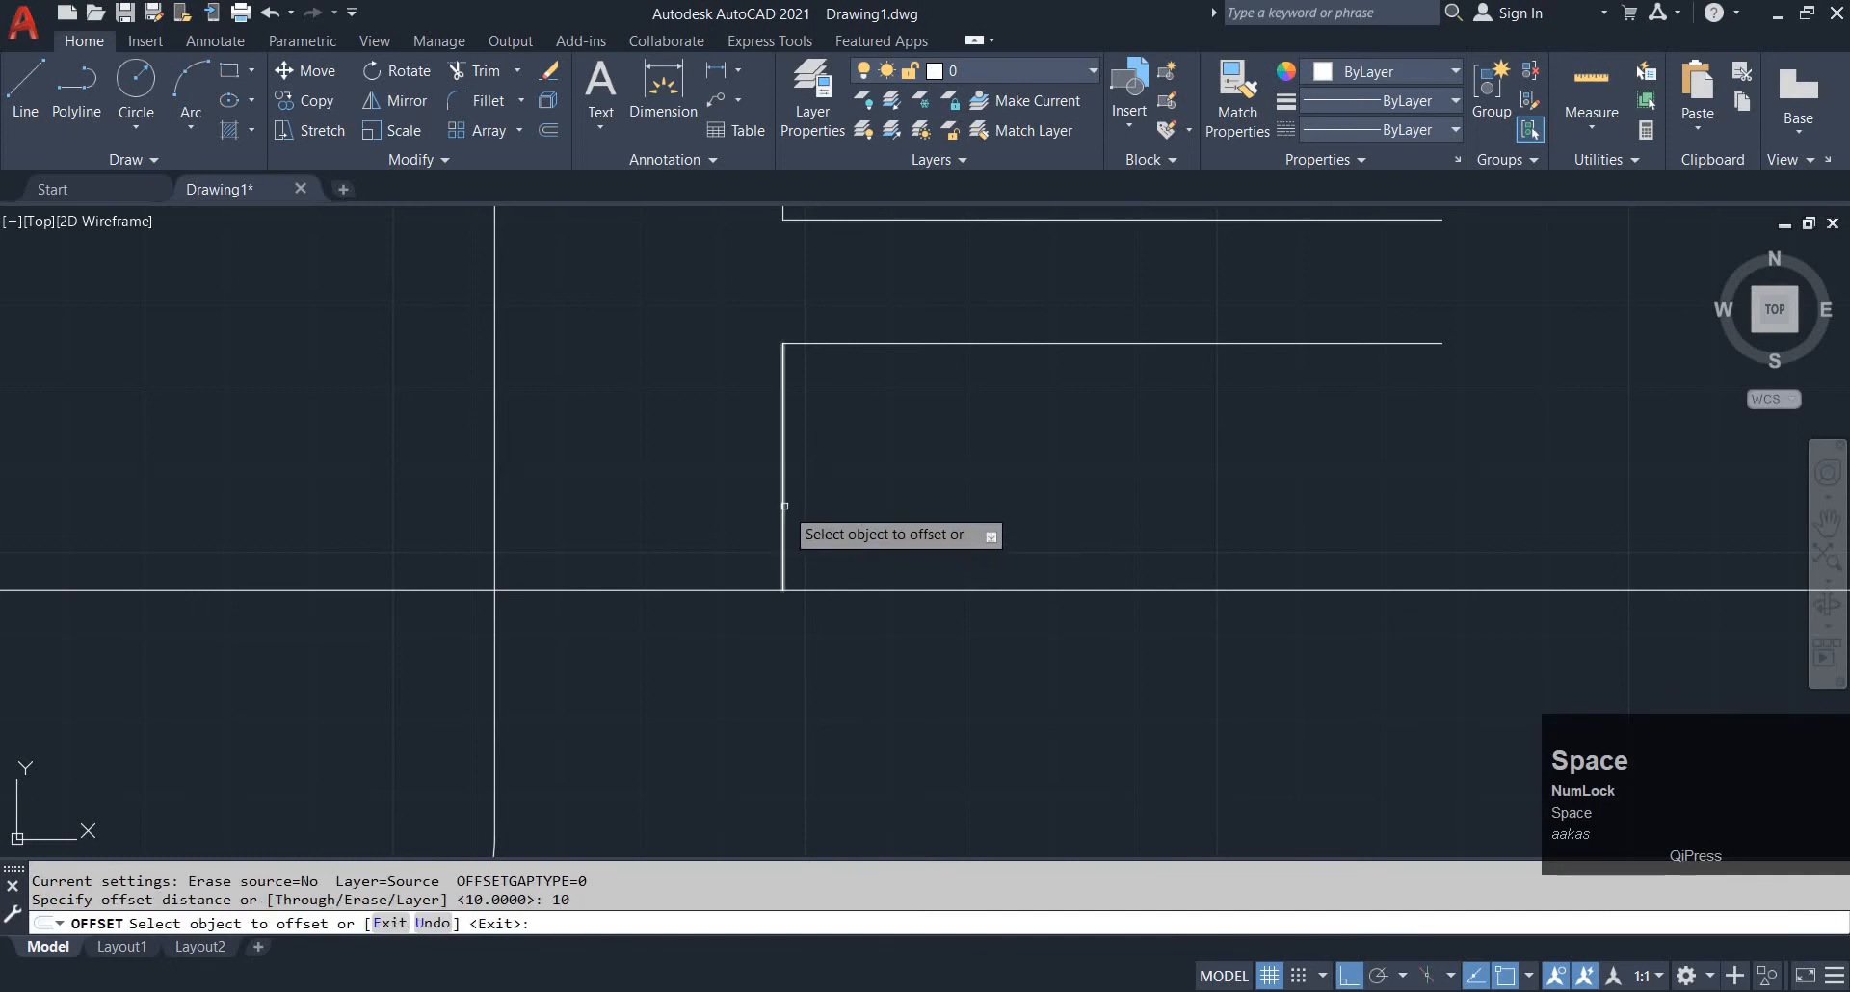
click(785, 505)
click(1031, 569)
Examine the slot's start in the reference image, and erase the line offset 10 units from the cut-out's left edge
key(alt+Tab)
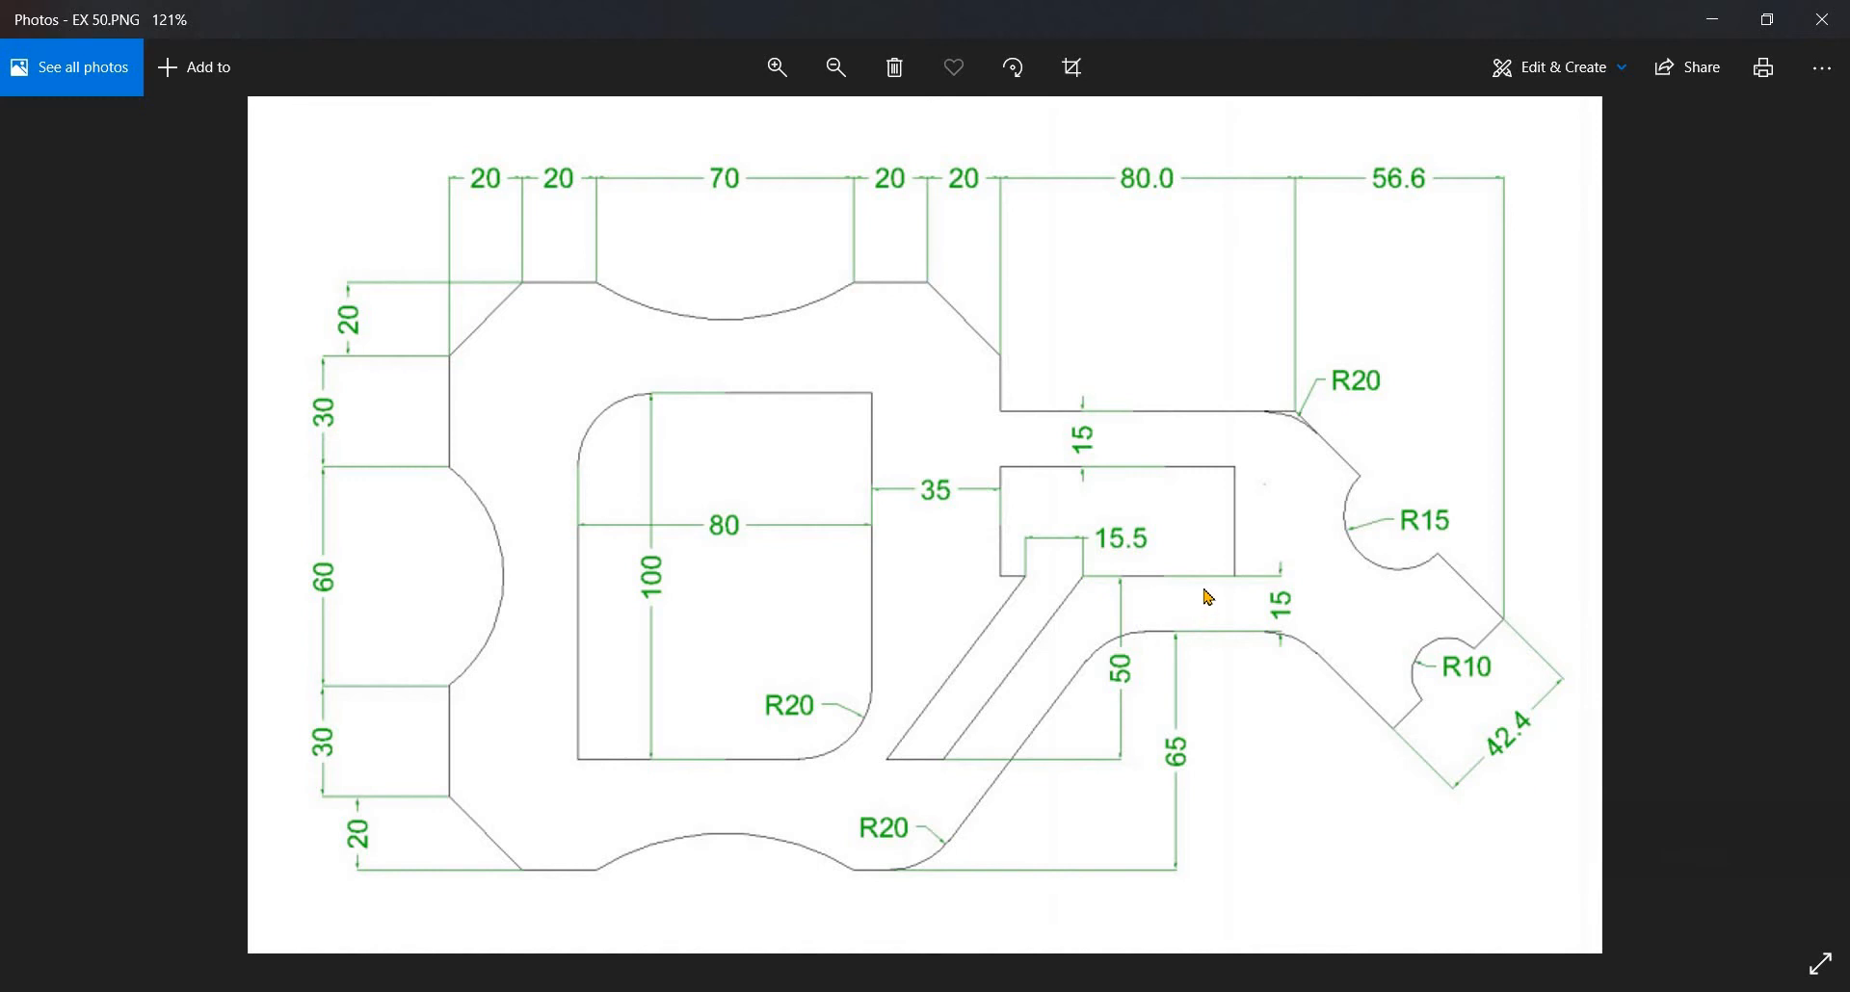
key(alt)
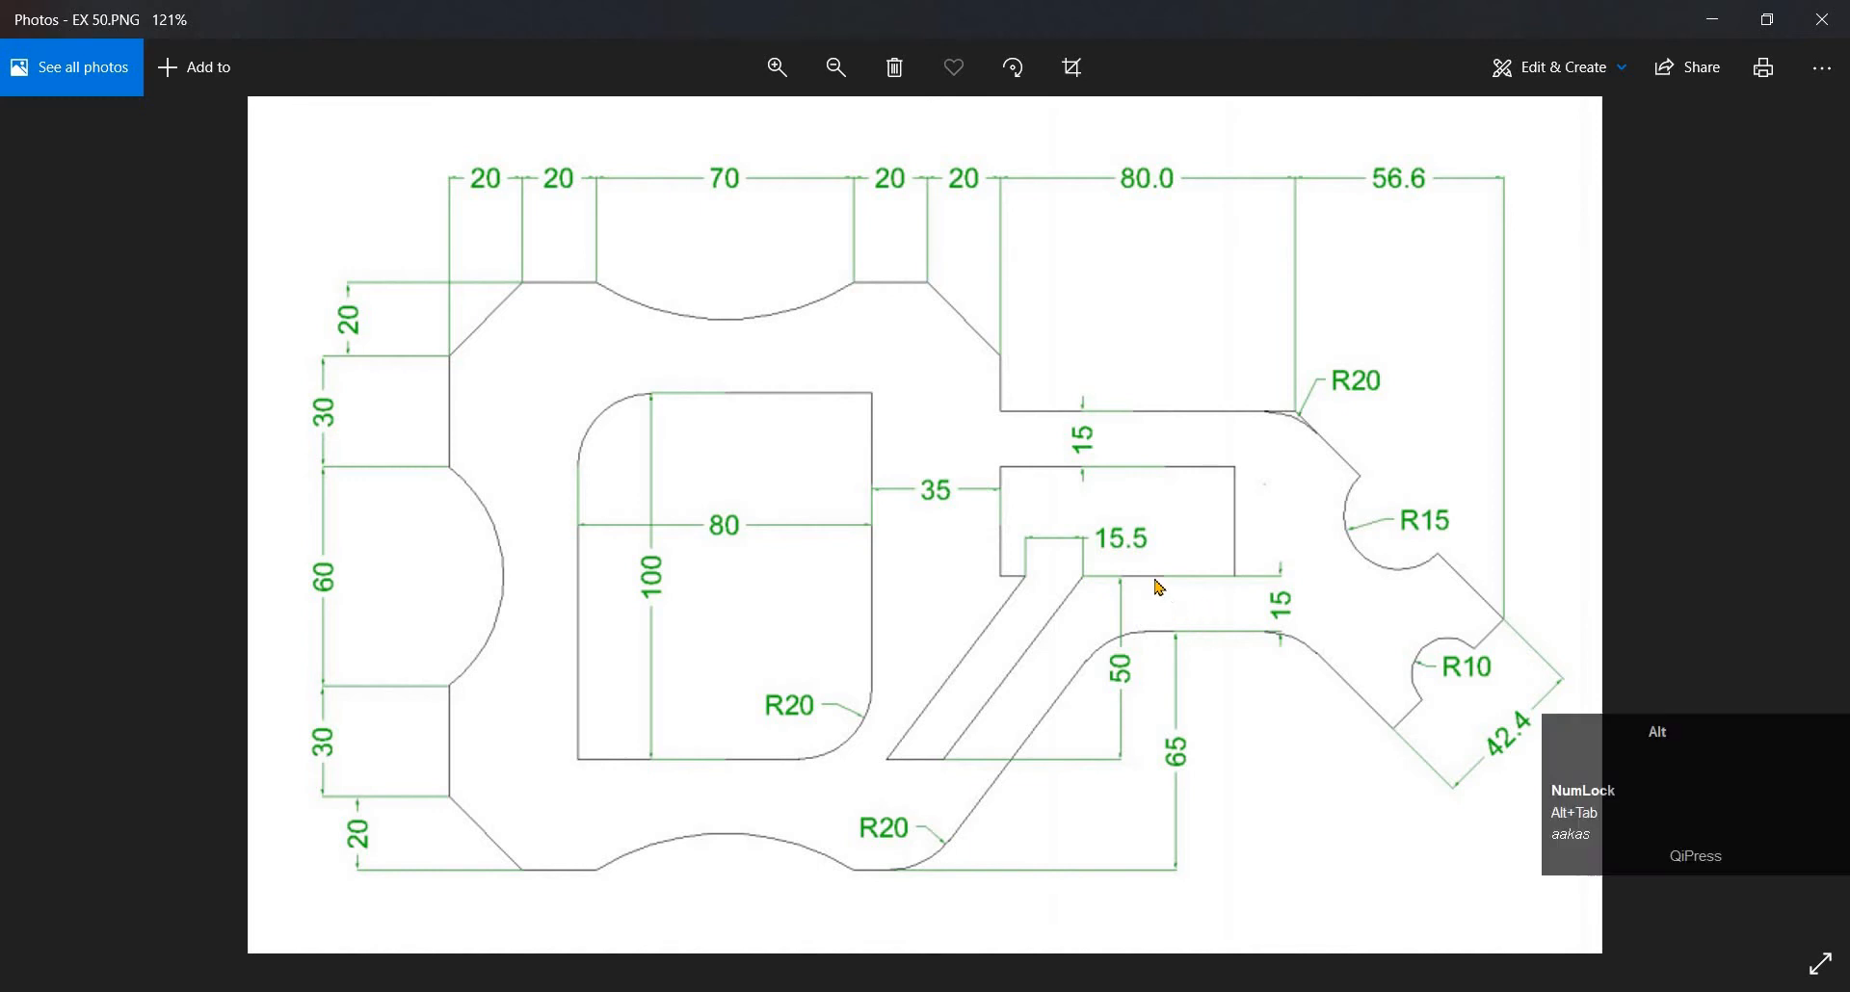
key(alt+Tab)
scroll(876, 455, up, 4)
click(900, 463)
click(690, 384)
text(e)
key(space)
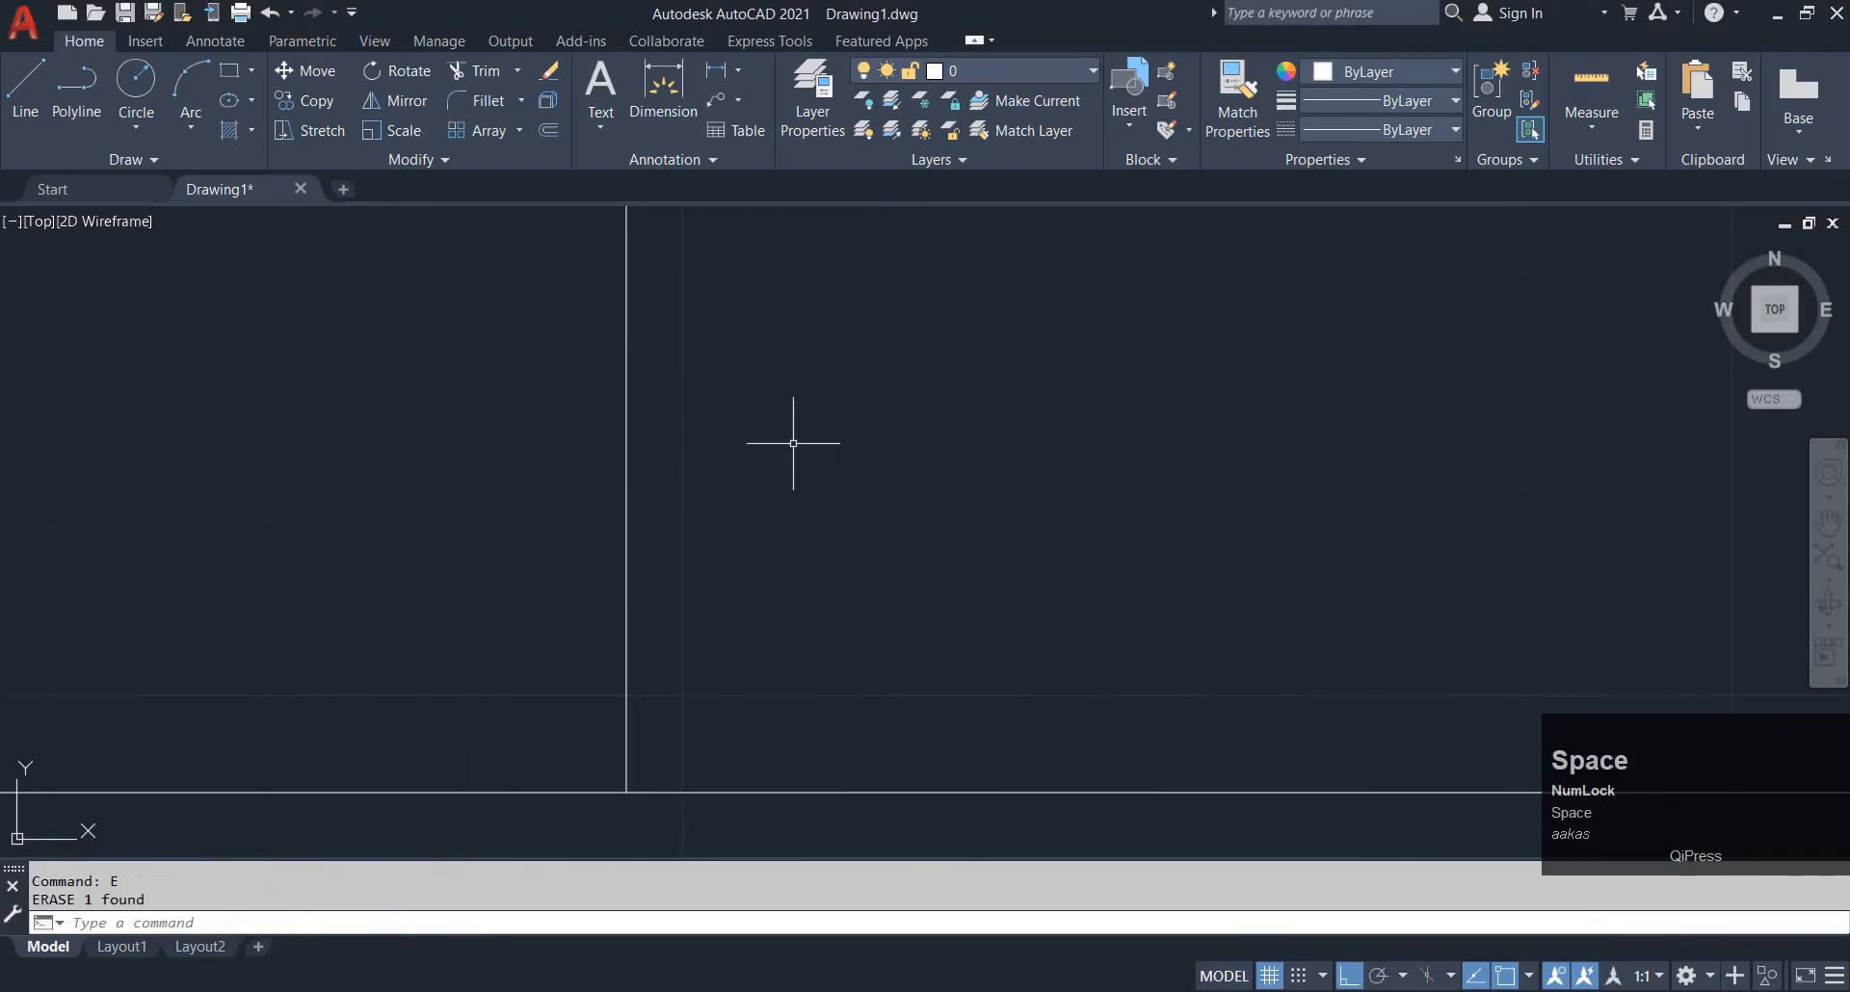
Offset the cut-out's left edge 5 units to the right again to locate the slanted slot's start
text(o)
key(space)
key(space)
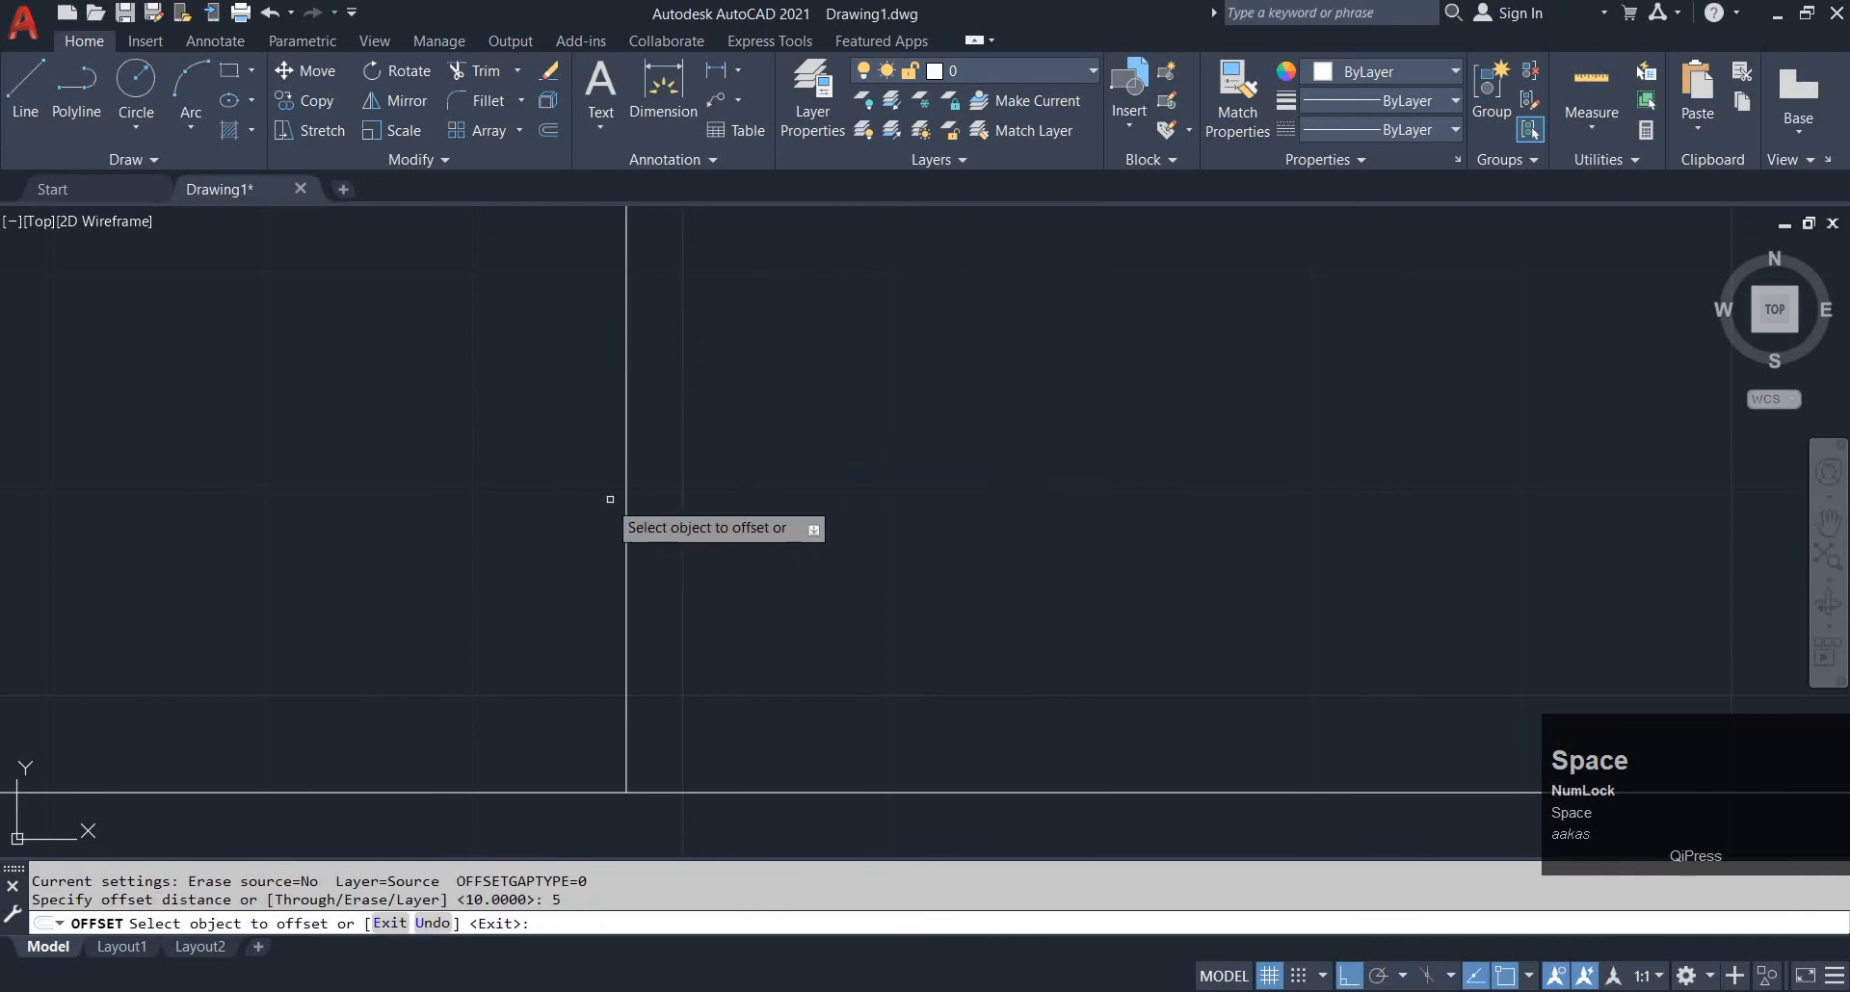
click(627, 493)
click(831, 447)
key(Escape)
scroll(879, 426, down, 5)
middle_drag(879, 425, 859, 586)
Trim the horizontal centre line between the inner opening's right side and the cut-out's left edge
key(alt+Tab)
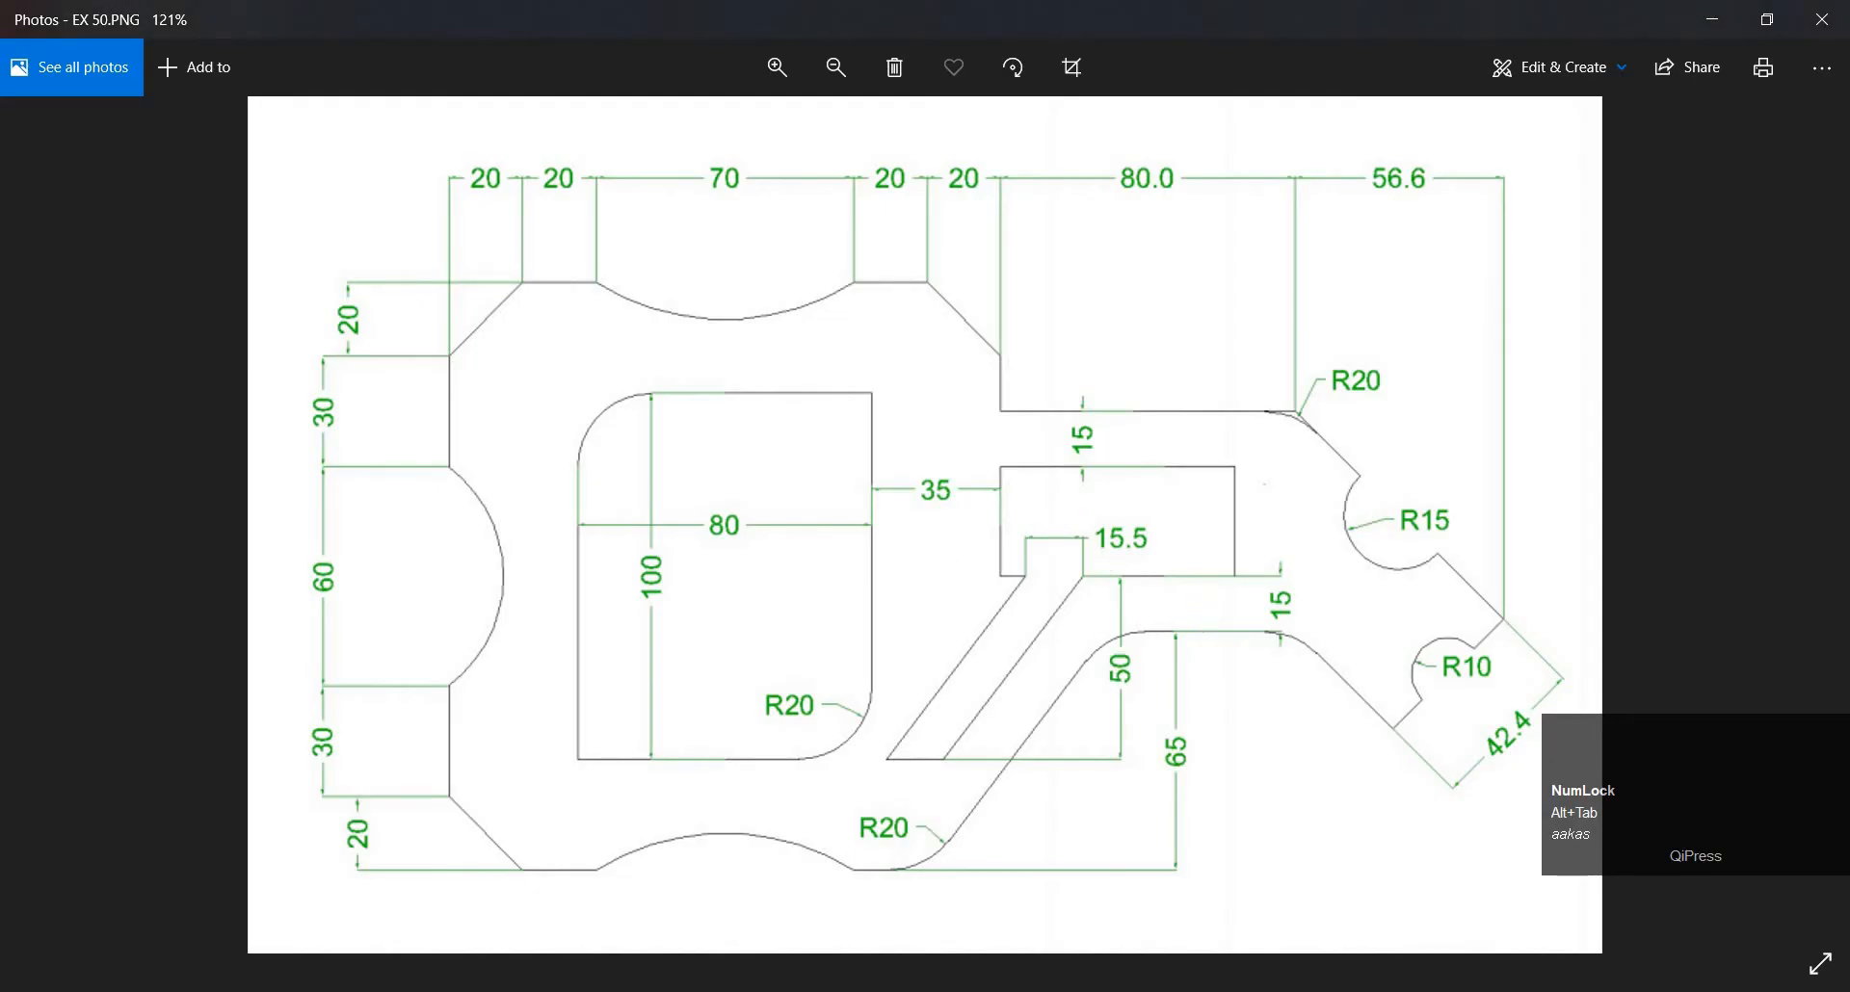
key(alt+Tab)
middle_drag(1189, 735, 1109, 455)
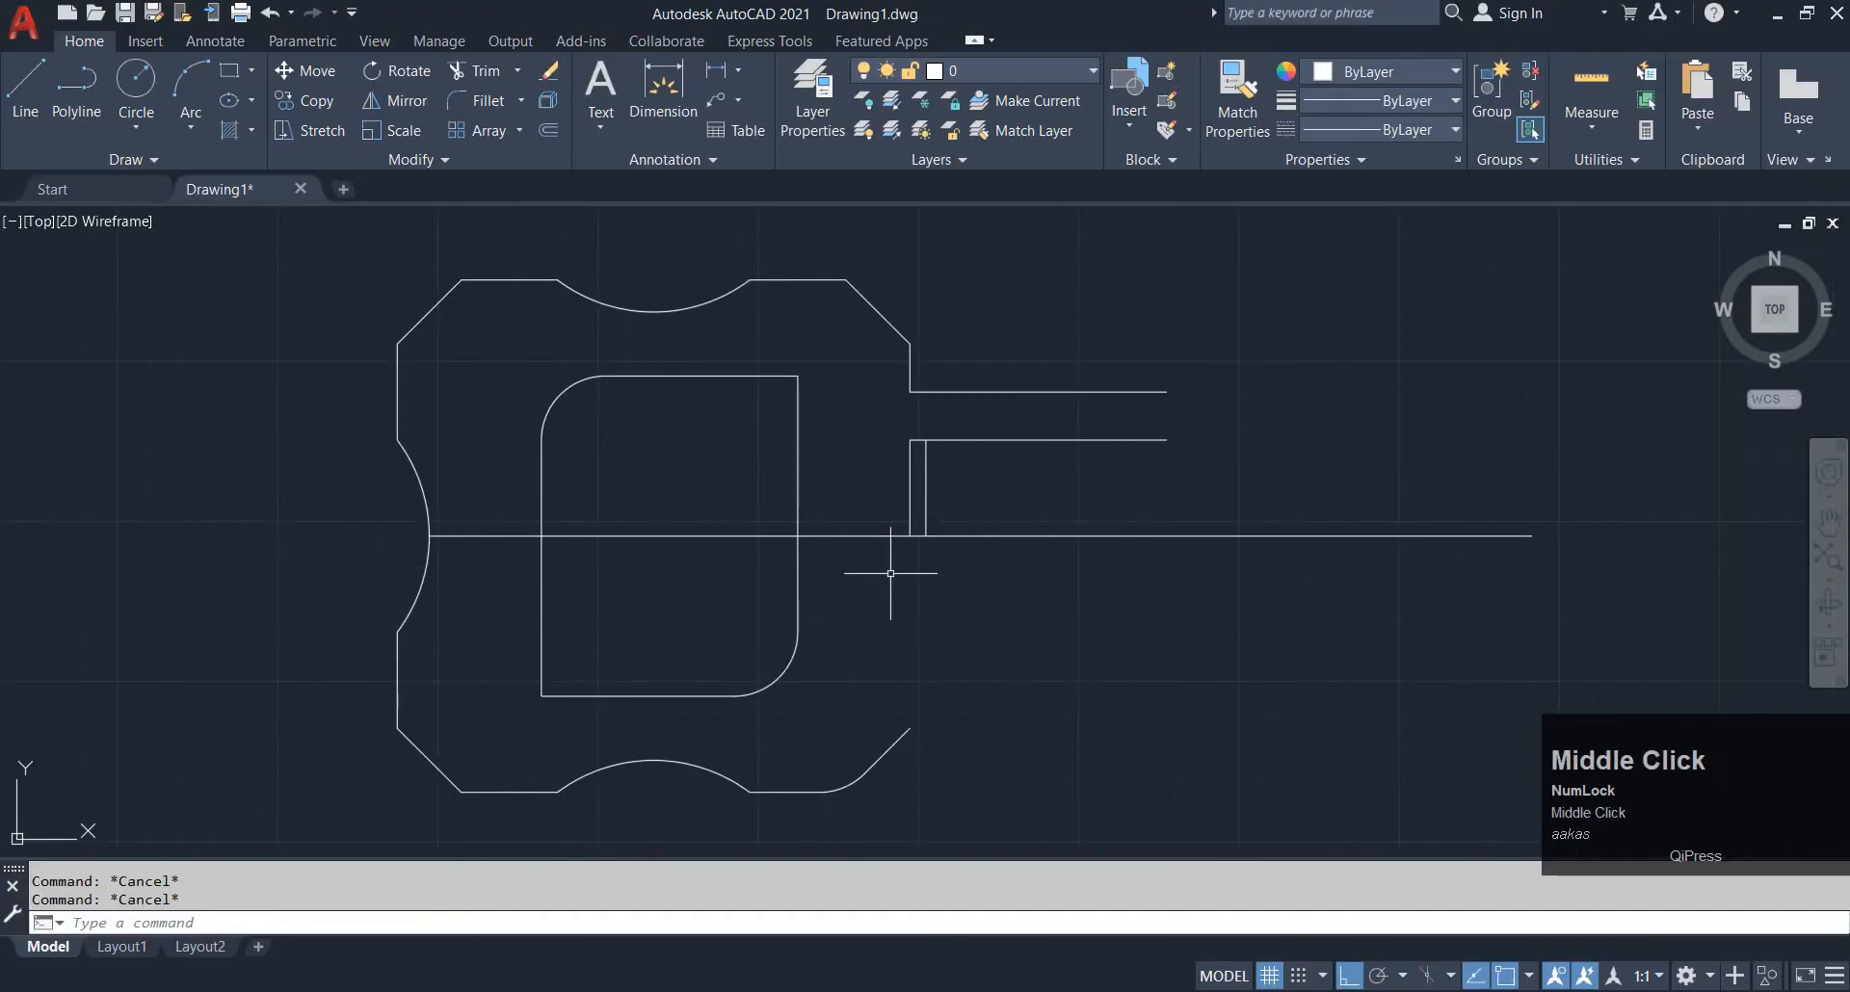
scroll(890, 574, up, 2)
key(BackSpace)
text(tr)
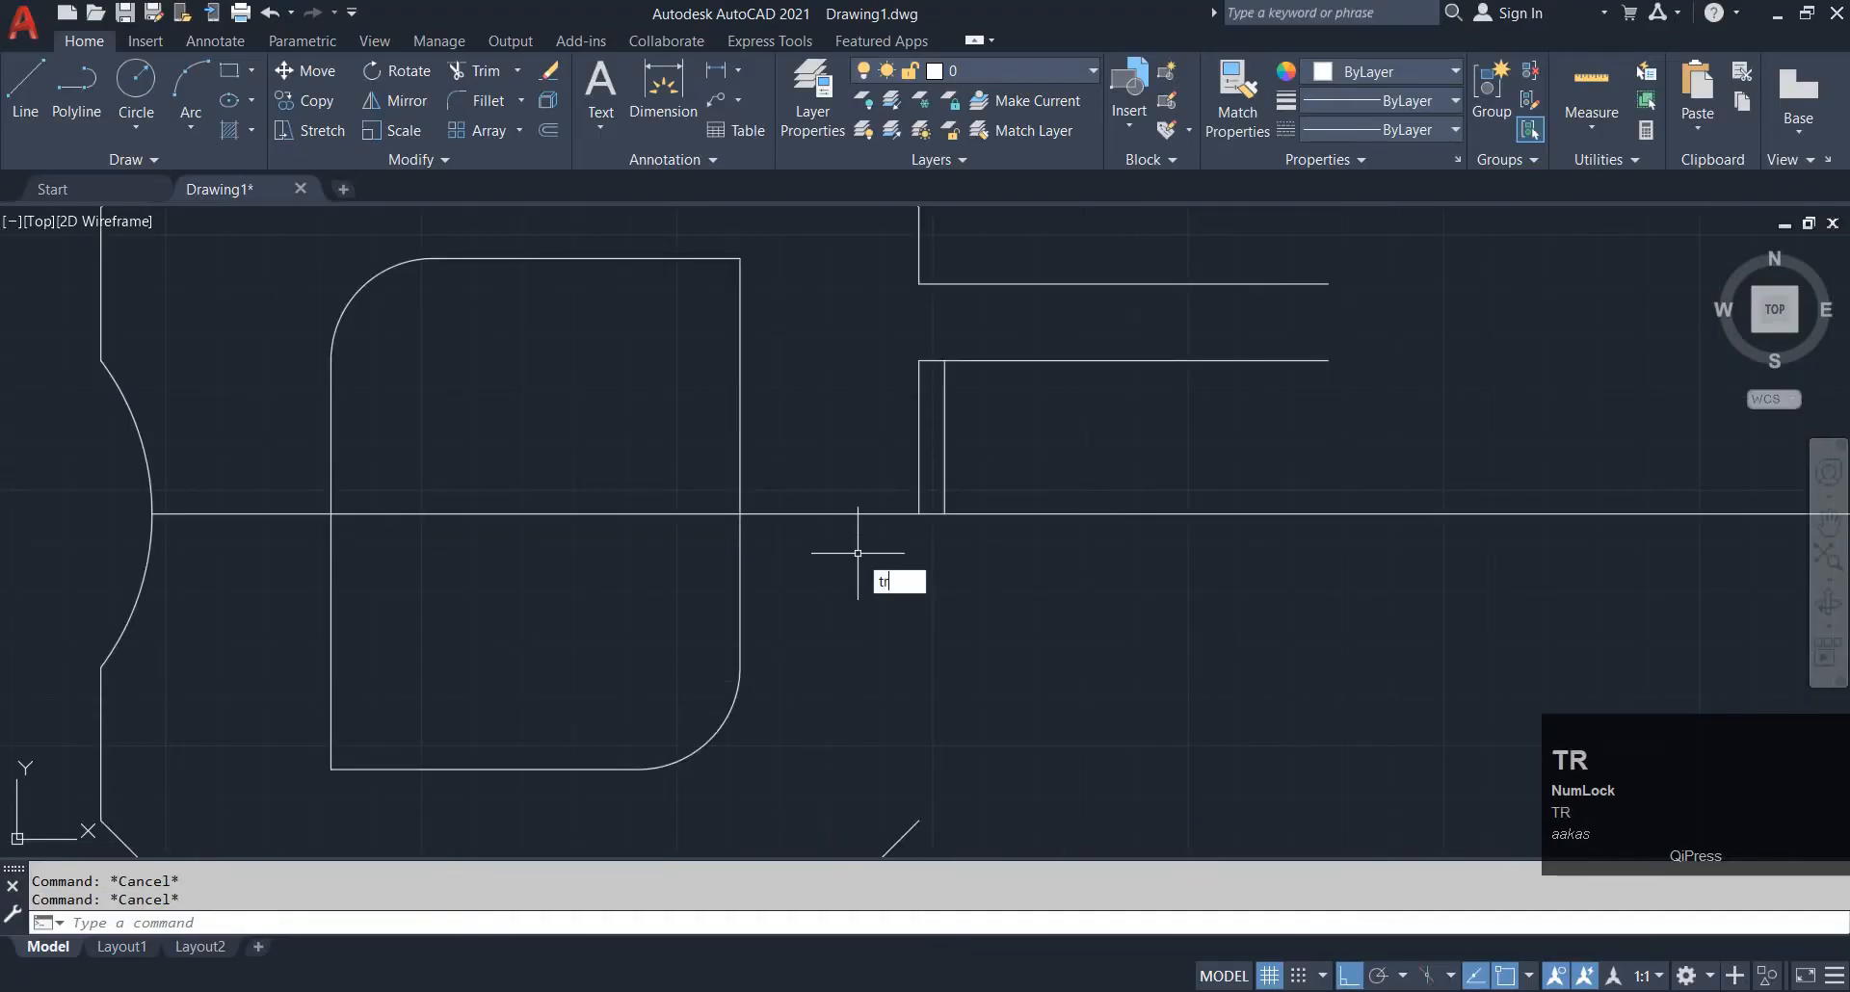
key(Return)
click(825, 401)
click(826, 609)
key(Escape)
scroll(1152, 558, down, 2)
middle_drag(1152, 558, 1063, 501)
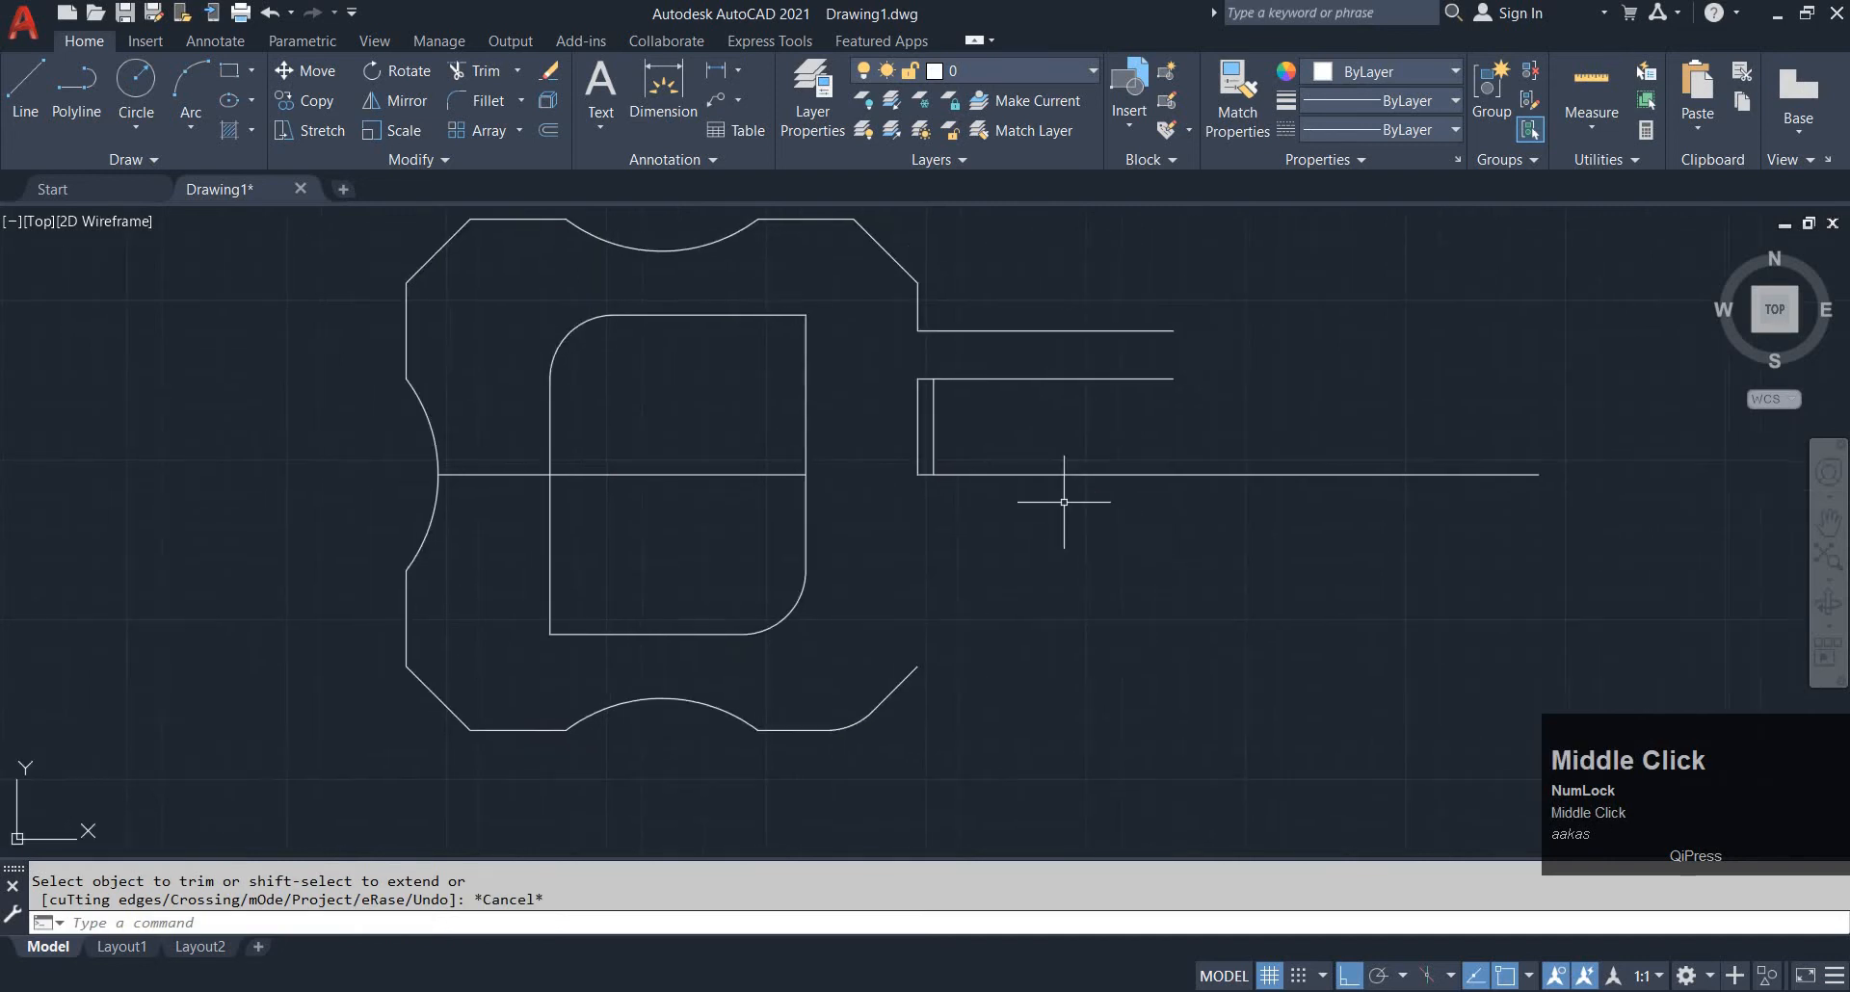
Offset the cut-out's bottom horizontal line 15 units downward
key(Escape)
key(Escape)
text(o)
key(space)
key(space)
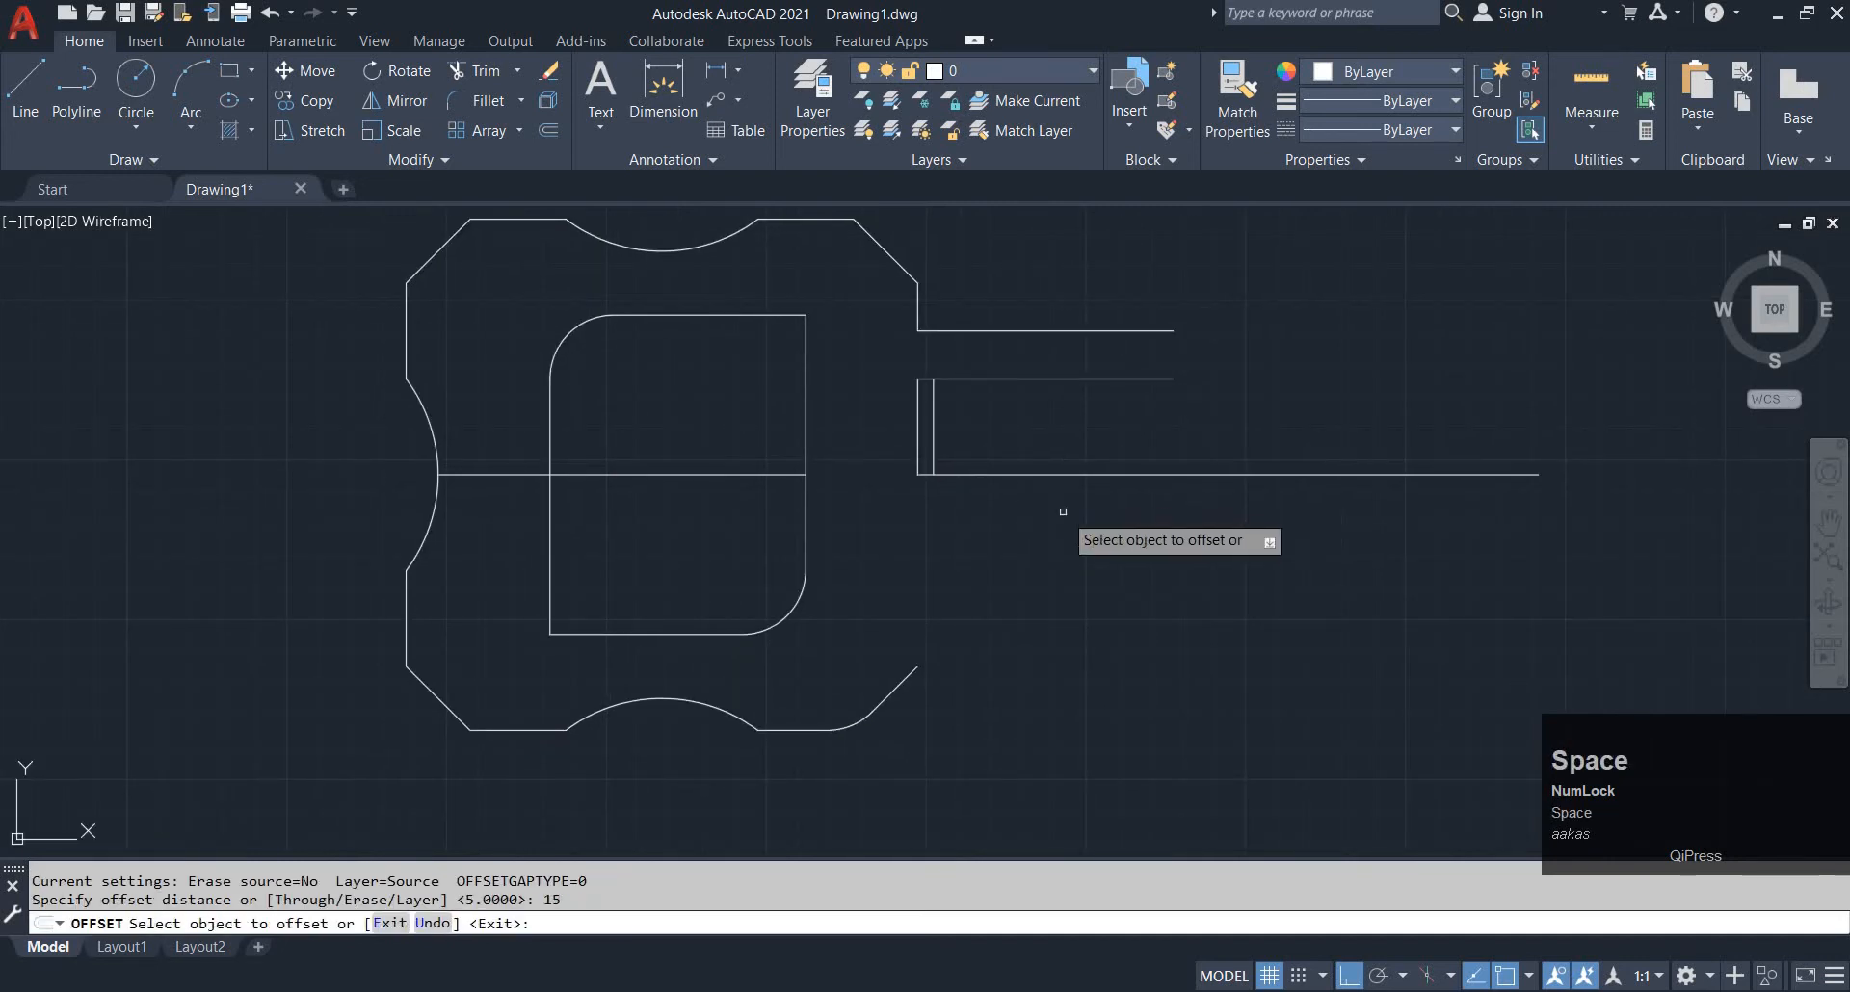
click(1079, 475)
click(1081, 656)
key(Escape)
key(Escape)
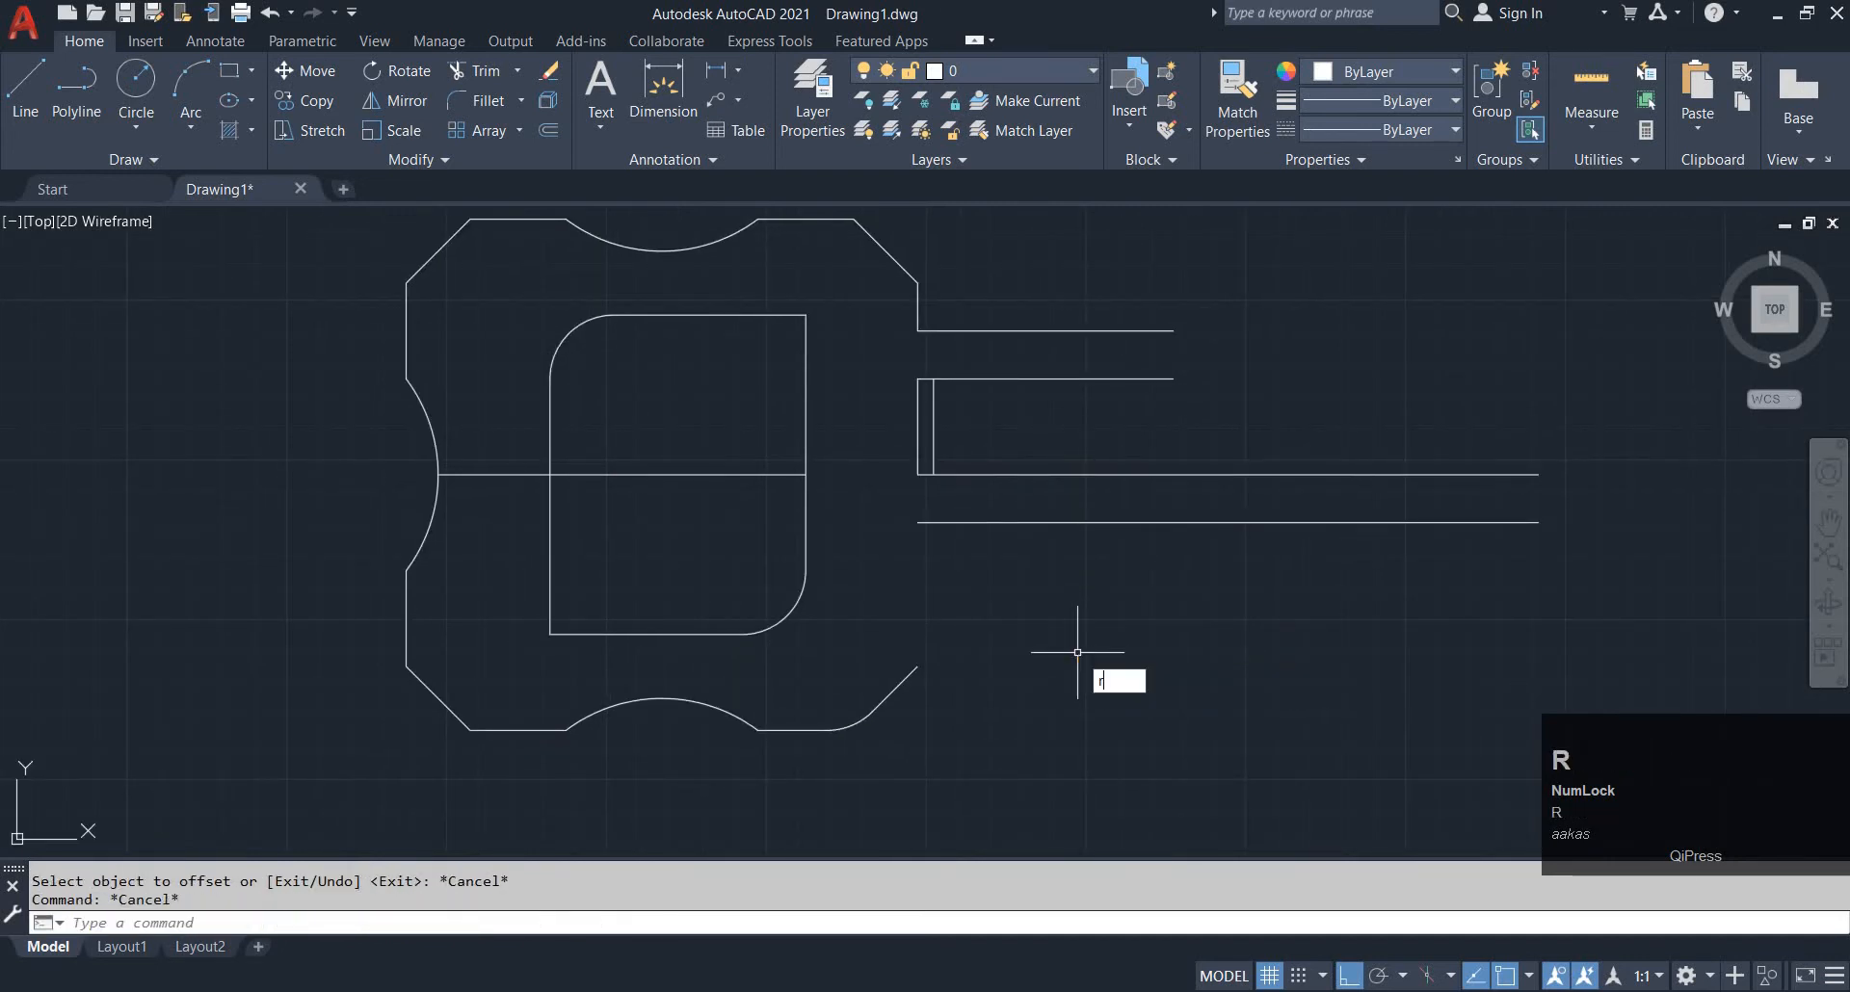
Extend the lower-right slanted line up to the horizontal line below the cut-out
text(ex)
key(space)
click(924, 667)
key(Escape)
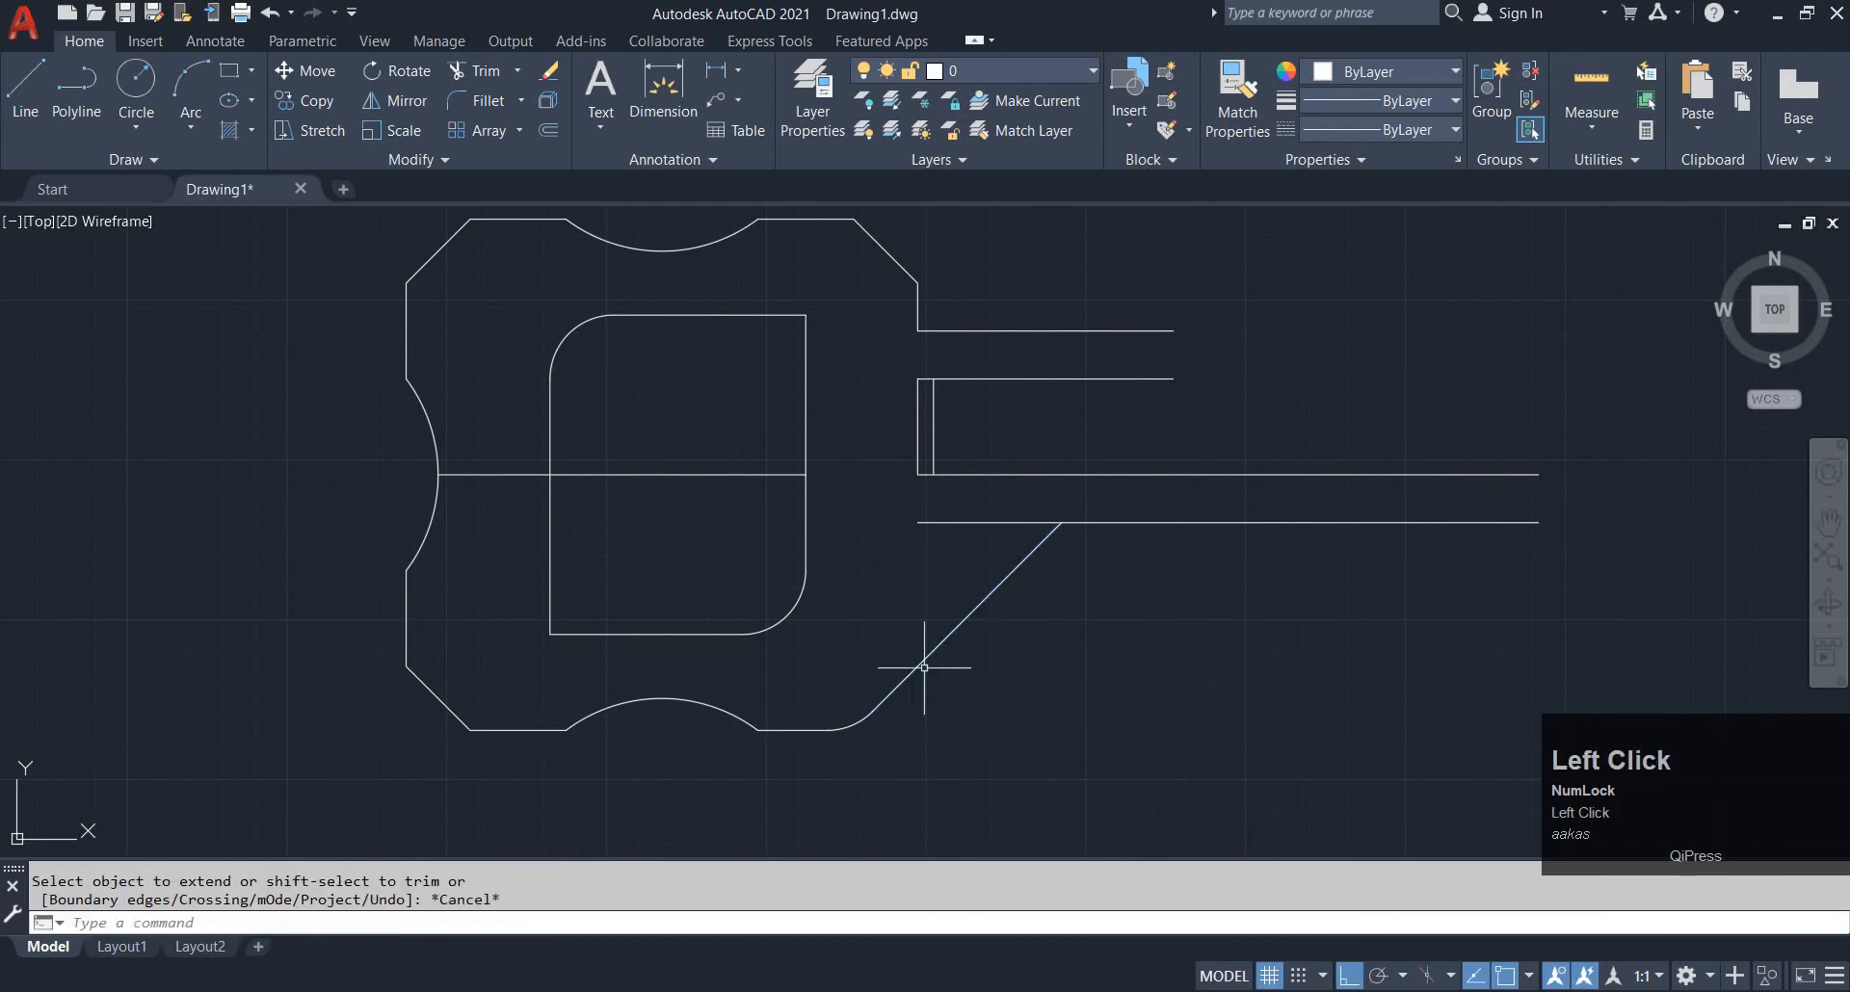
Offset the cut-out's left edge 60 units to the right to form its right edge
key(alt+Tab)
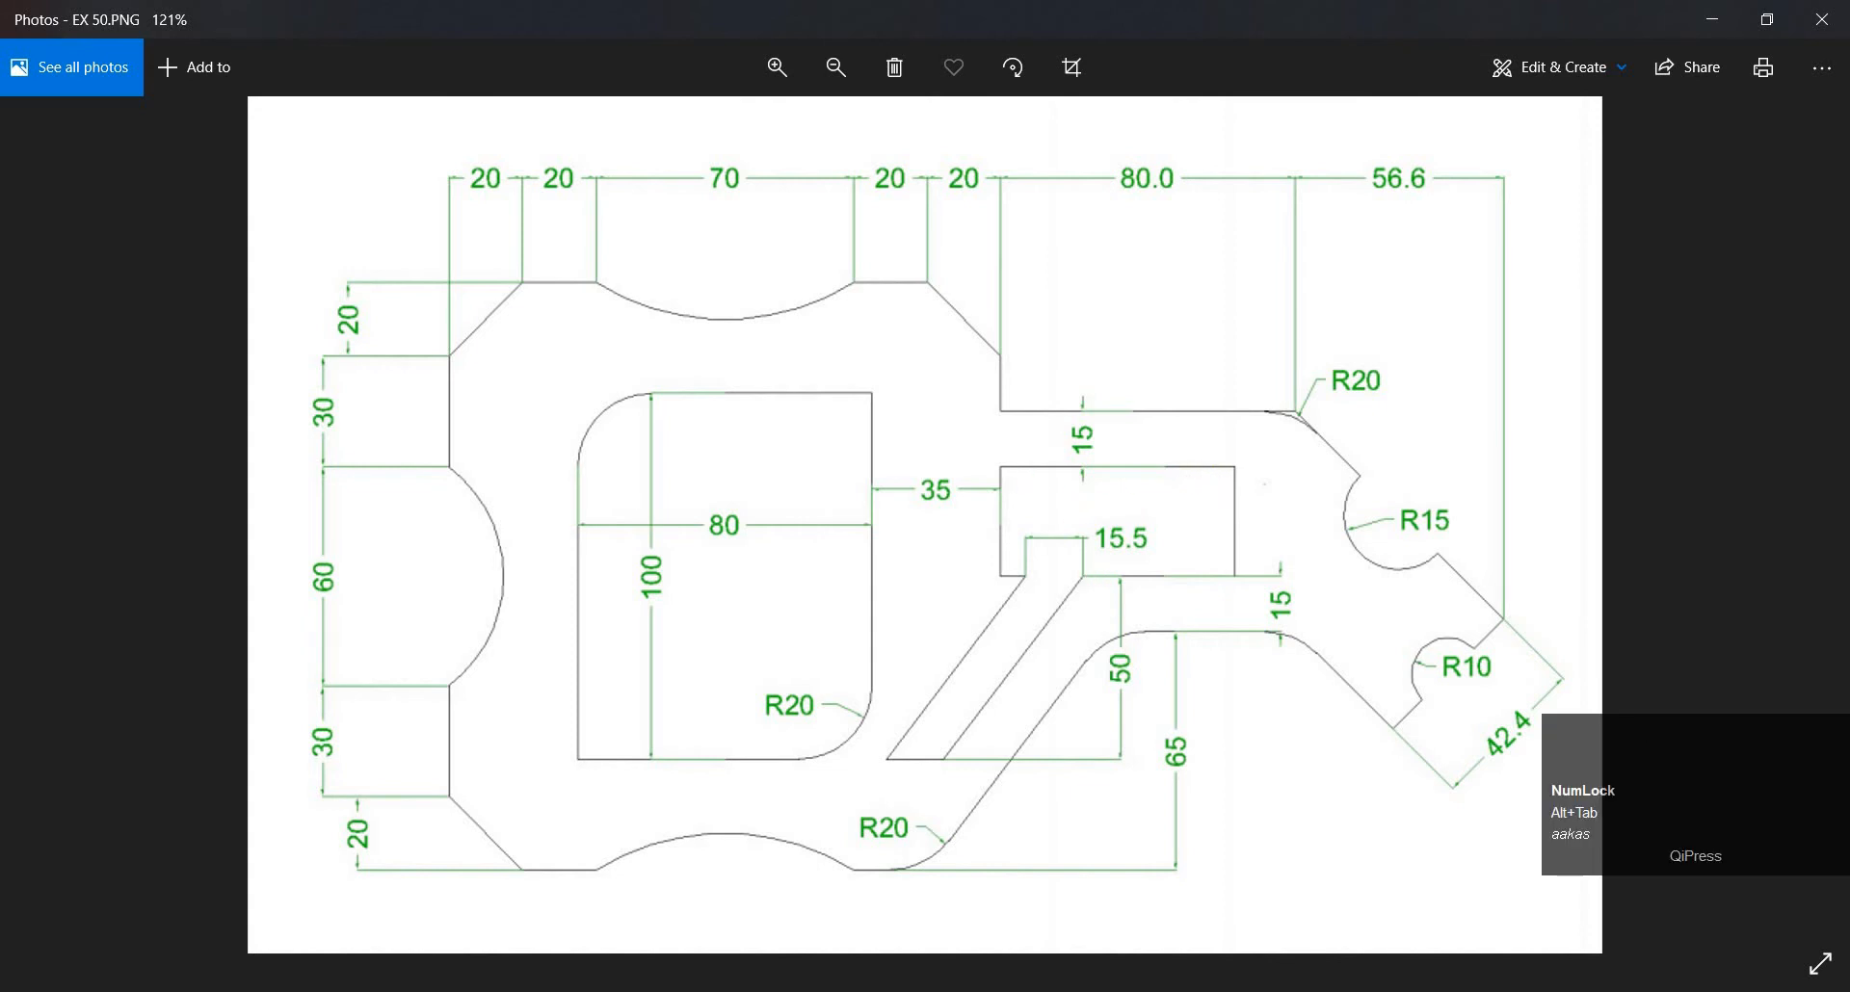
key(alt+Tab)
middle_click(1164, 483)
scroll(913, 463, up, 5)
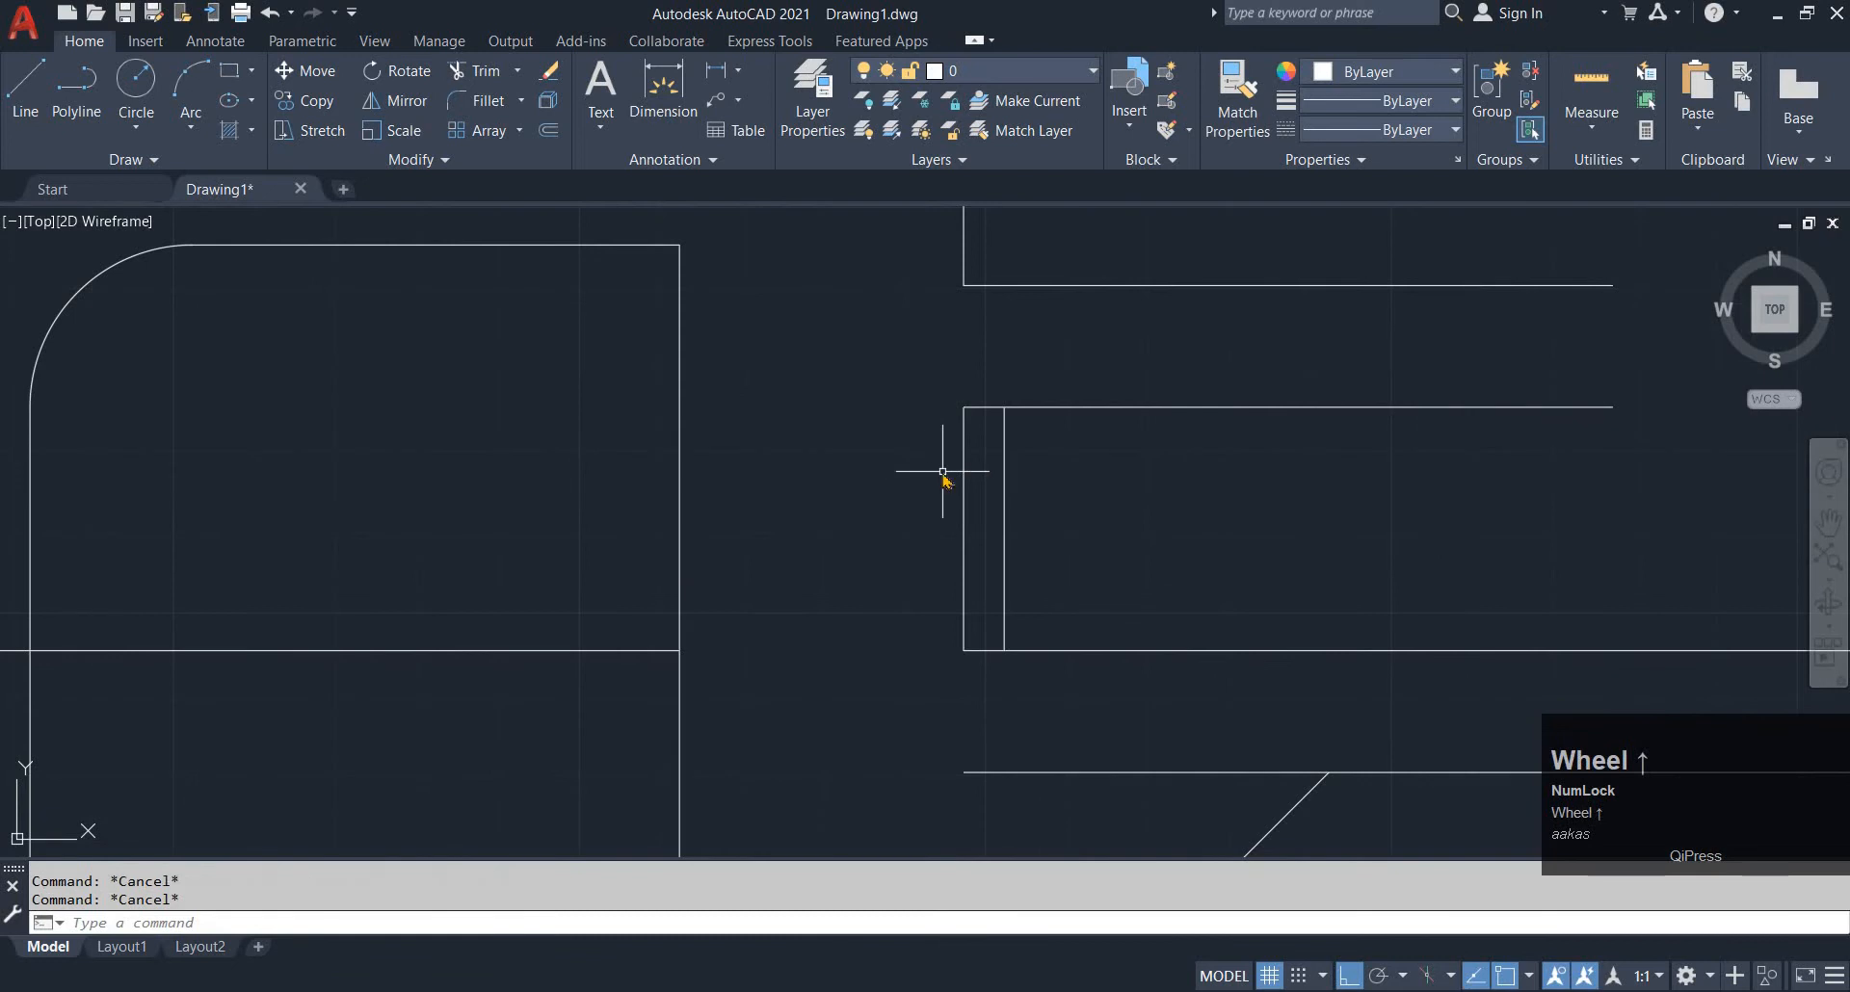
key(space)
text(60)
key(space)
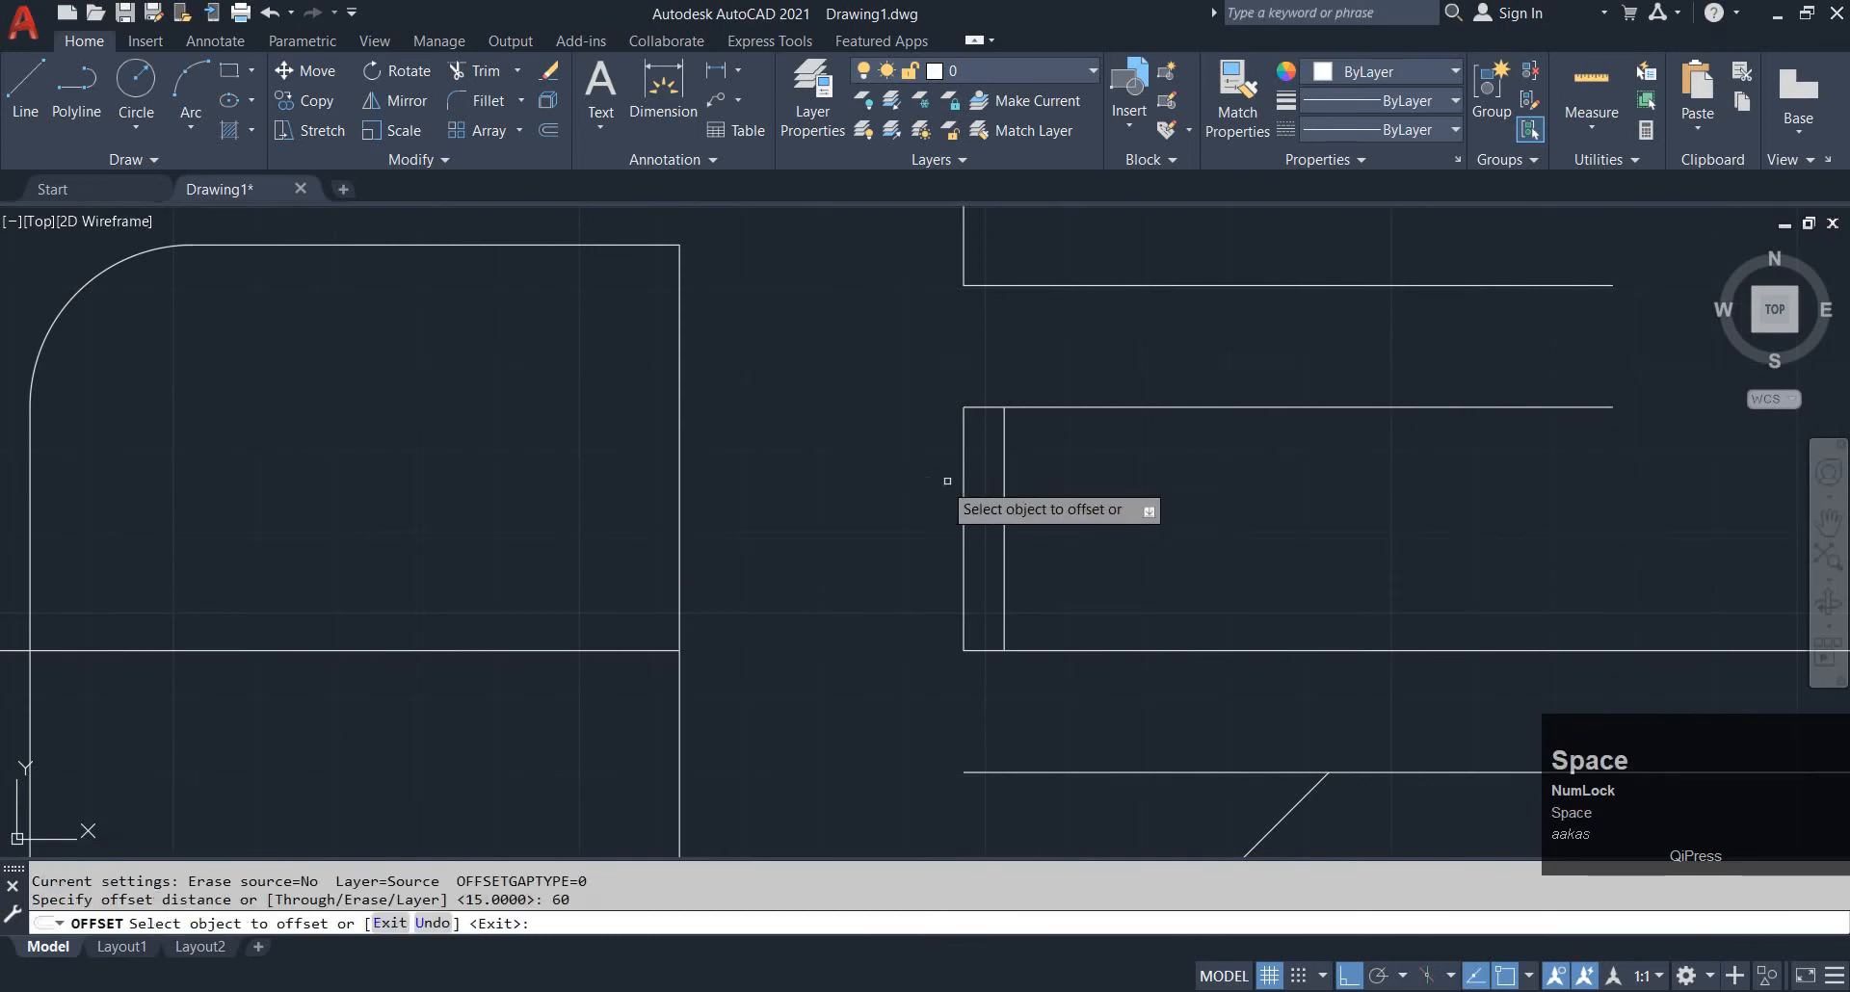
click(967, 474)
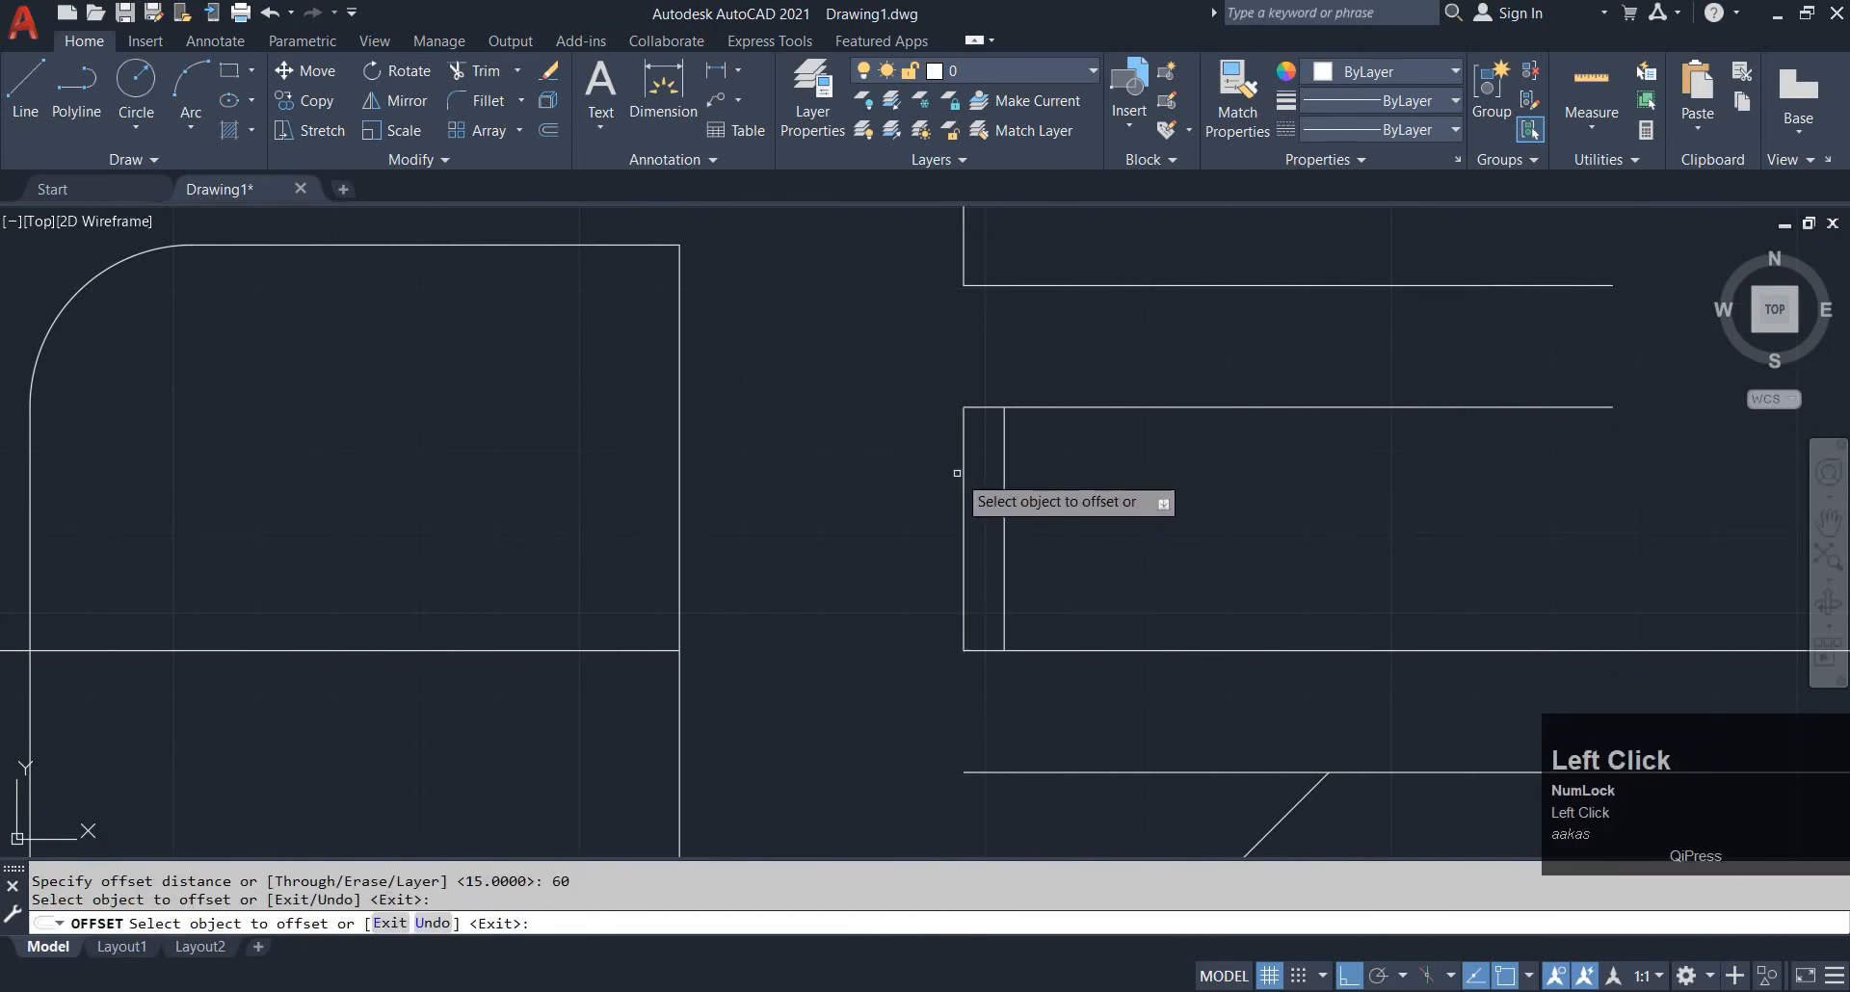
click(962, 473)
click(1425, 463)
key(Escape)
scroll(1418, 447, down, 4)
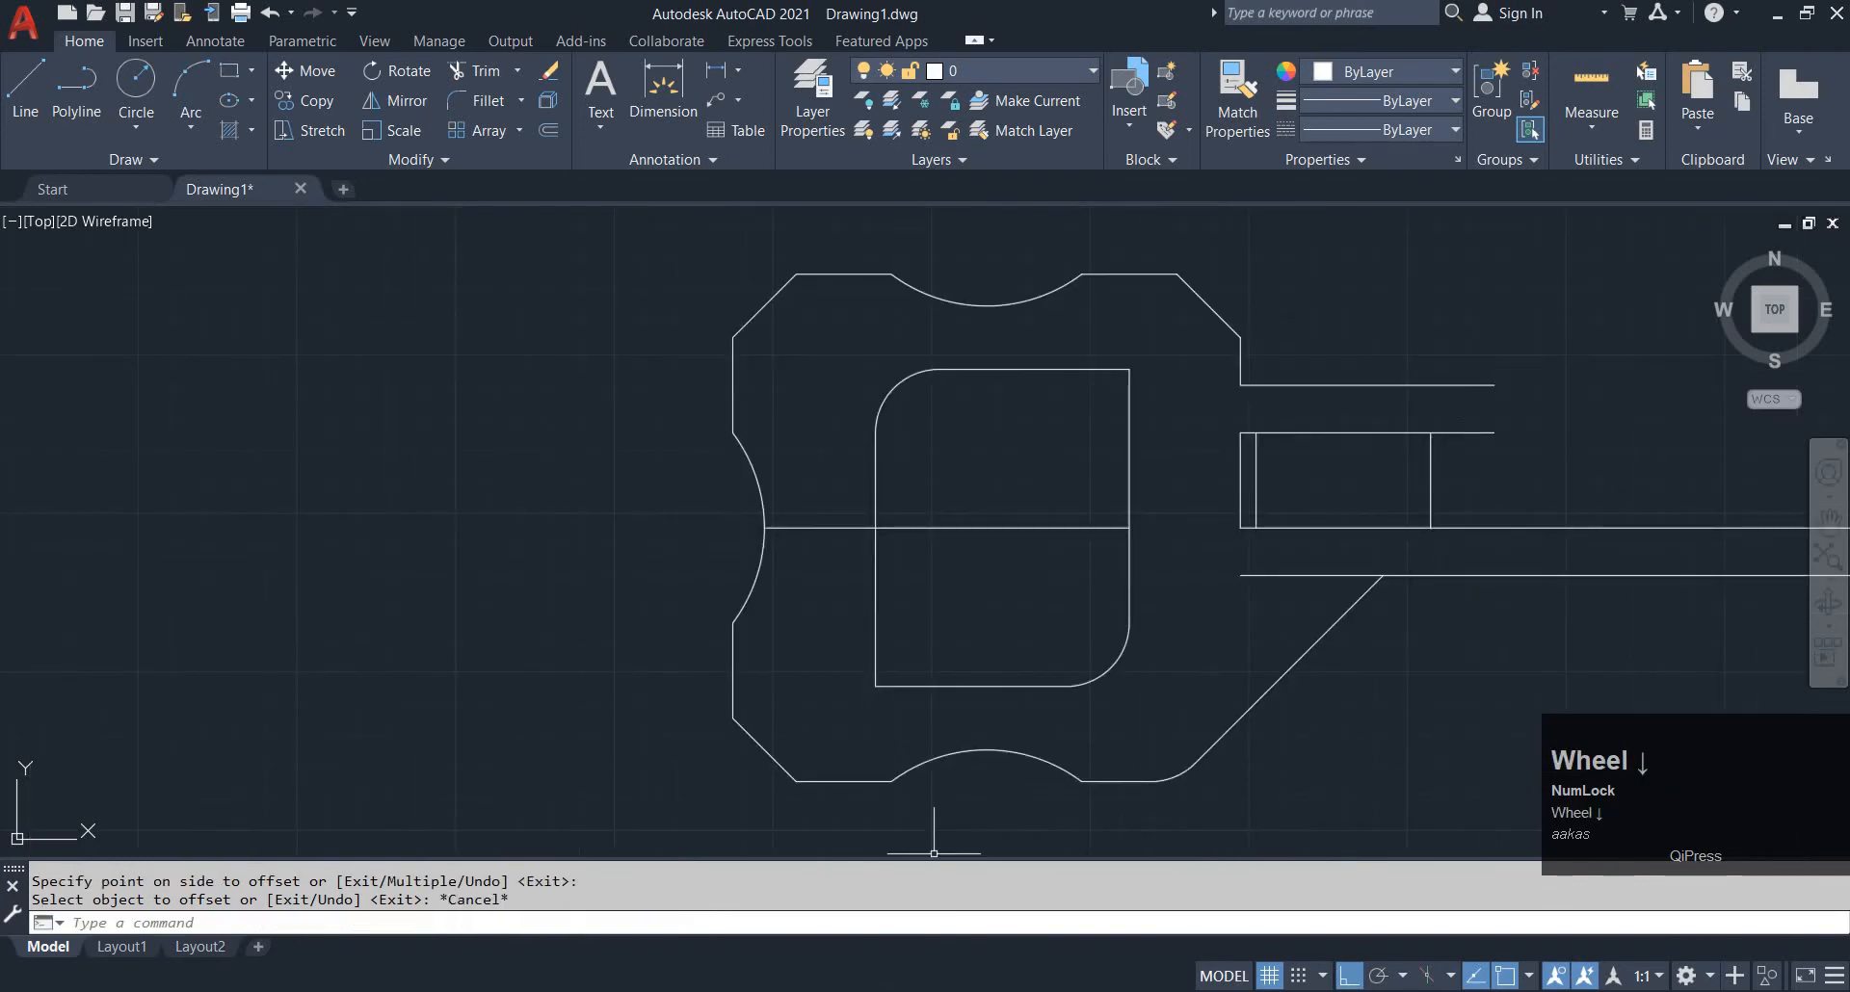
Check the slot width in the reference image, and offset the slot's start line 15 units to the right inside the cut-out
click(944, 991)
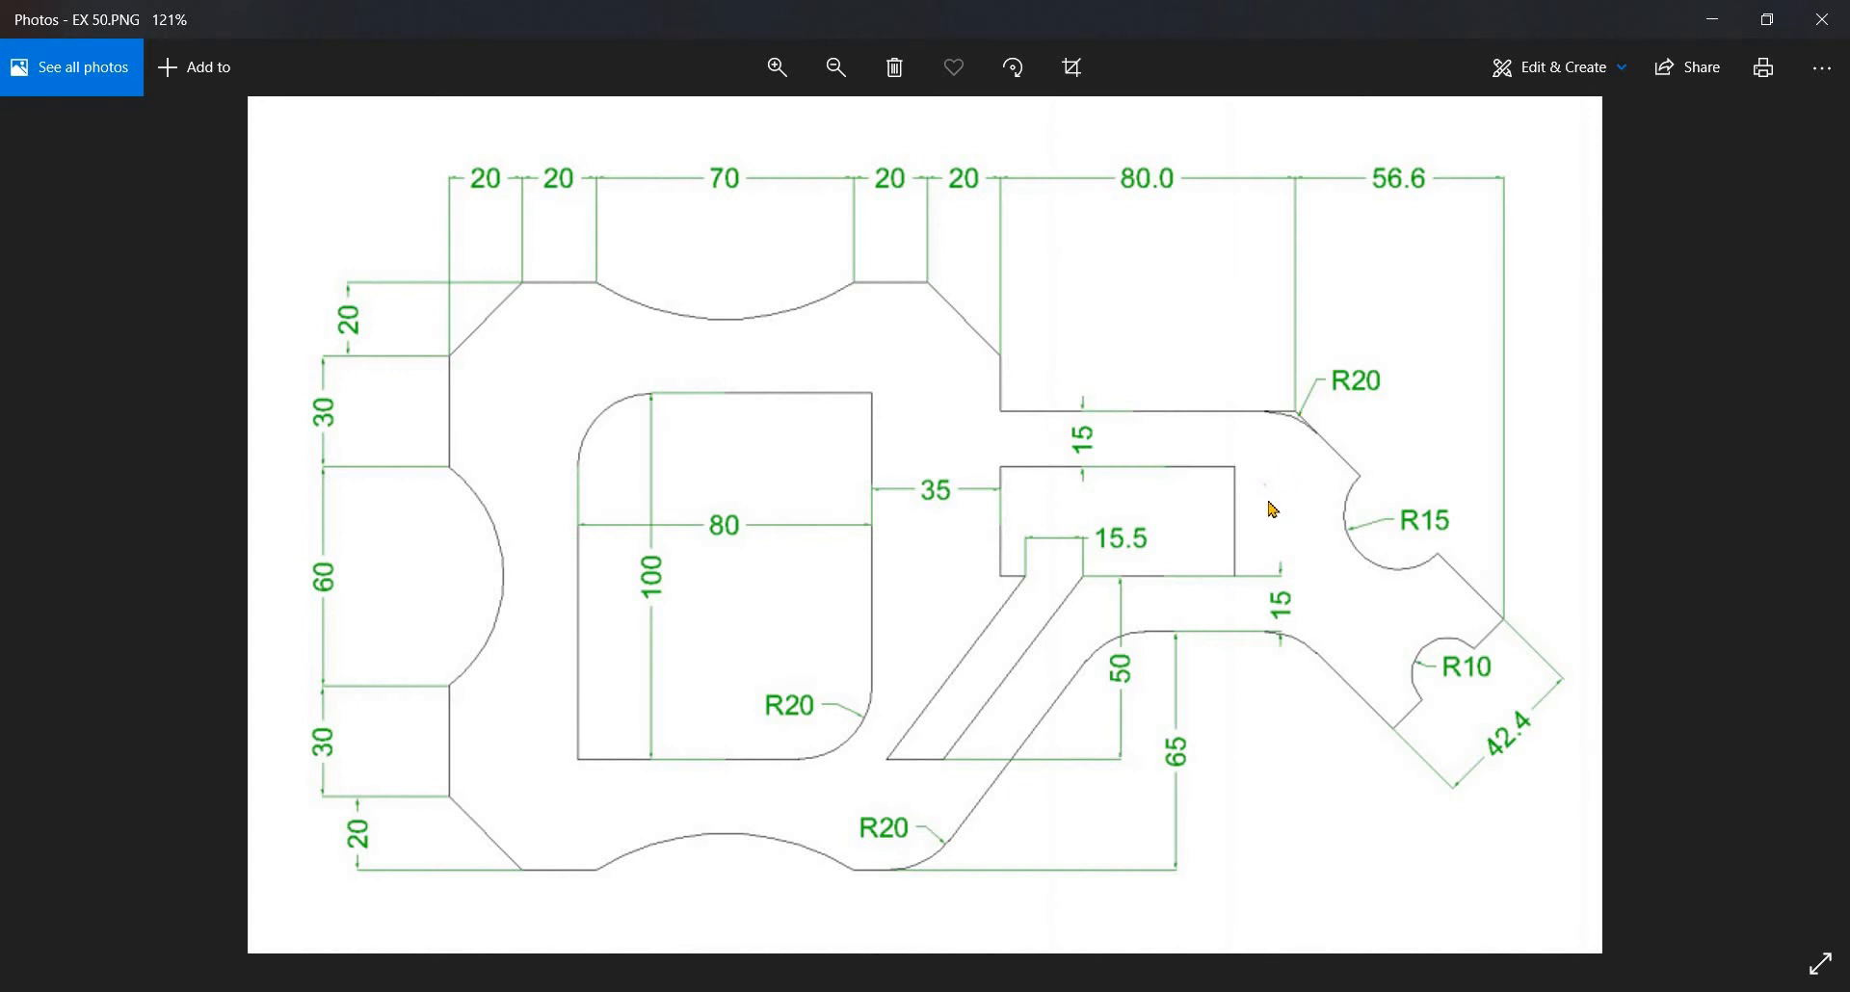
key(alt+Tab)
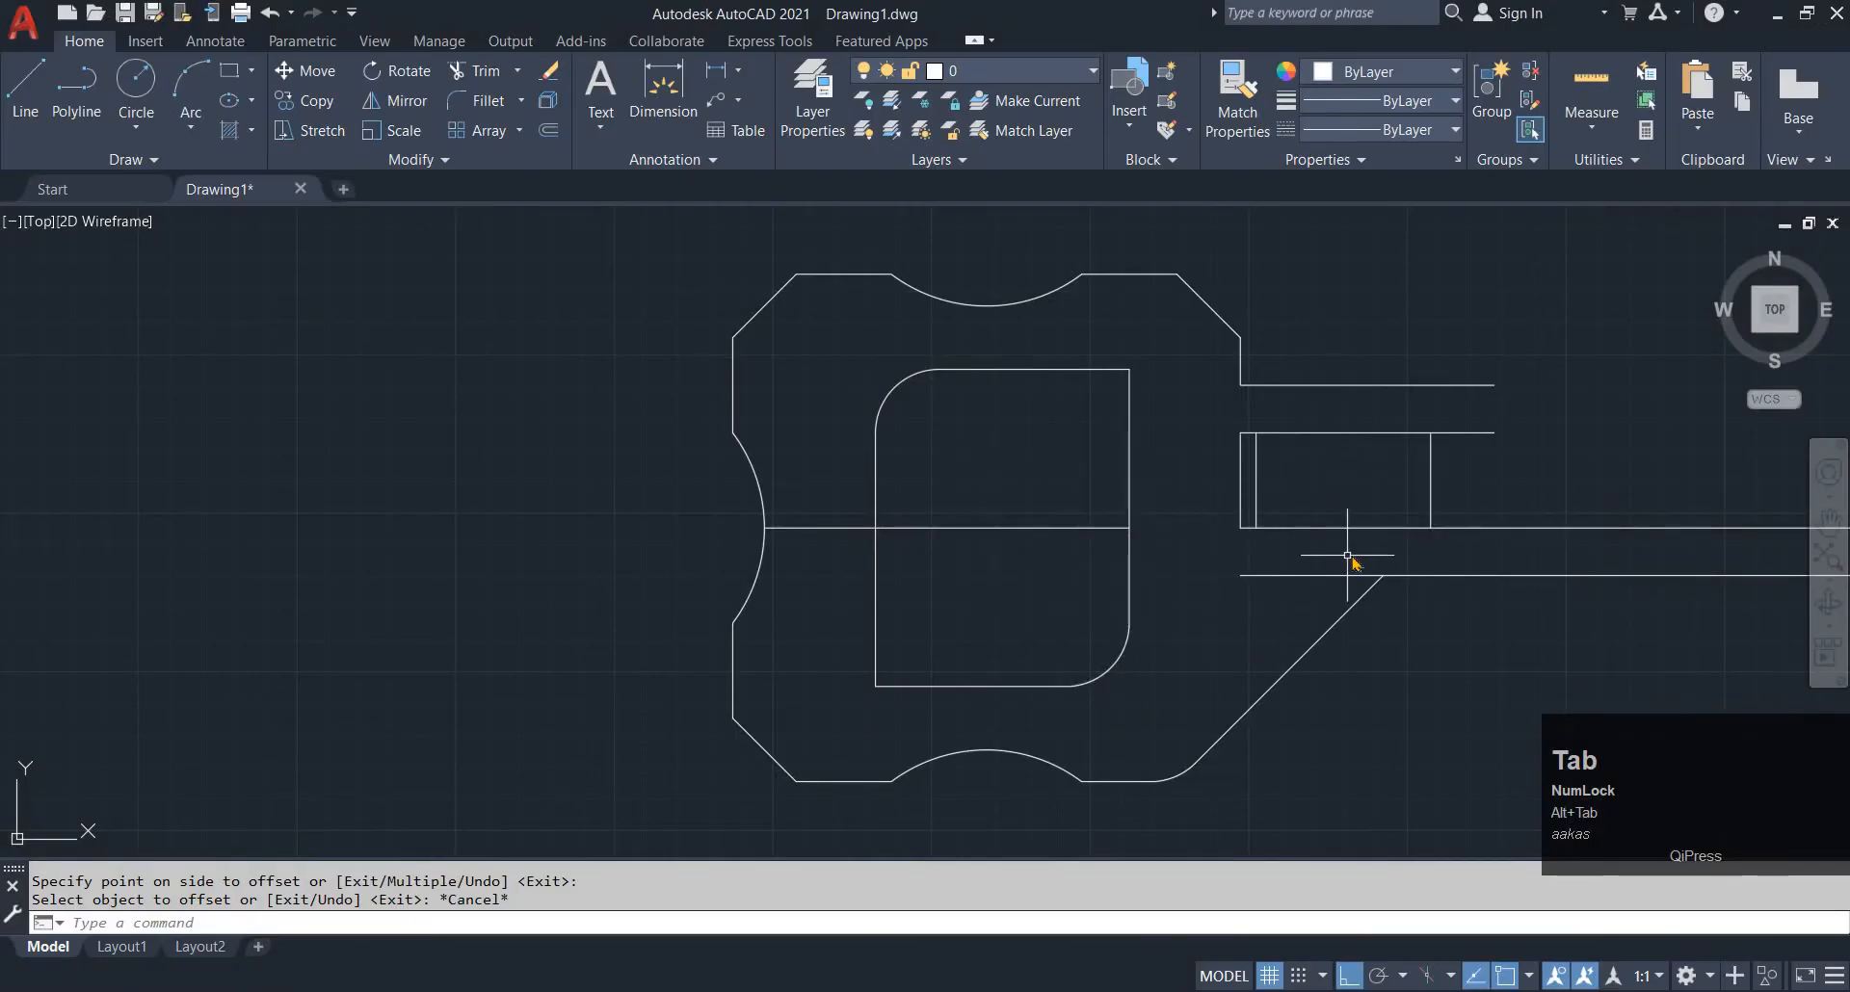
key(alt+Tab)
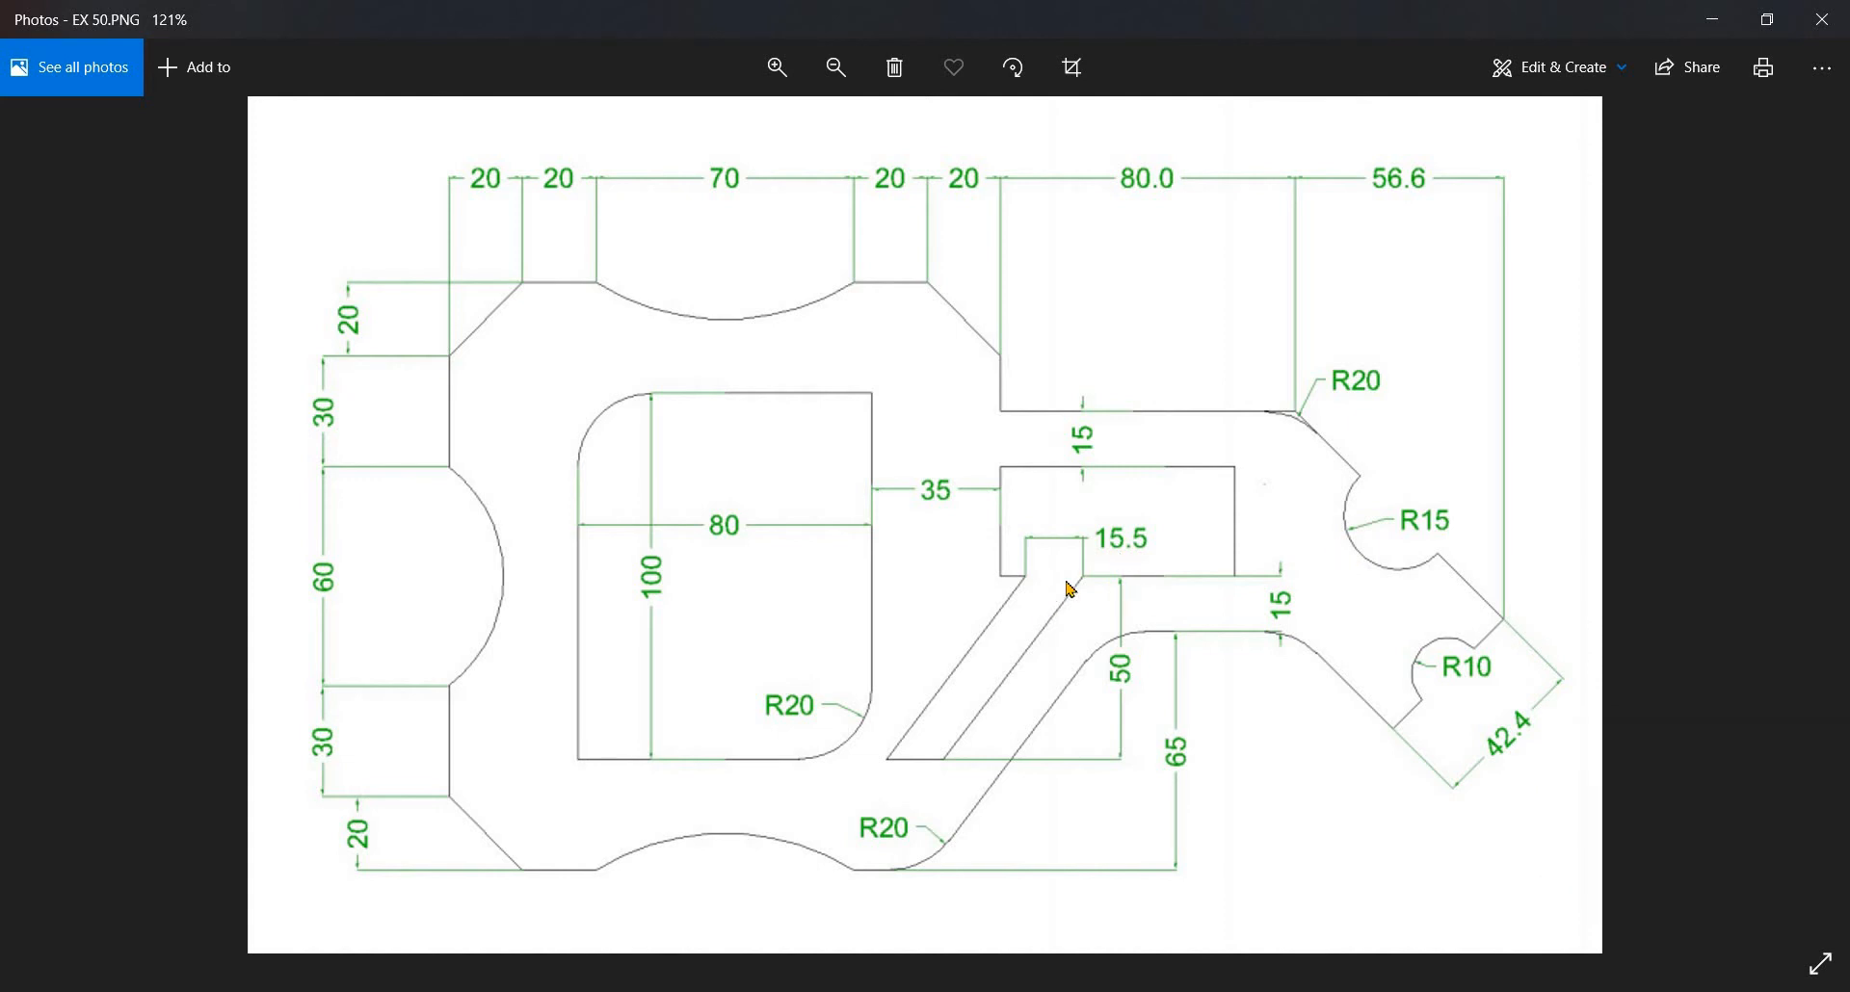
key(alt+Tab)
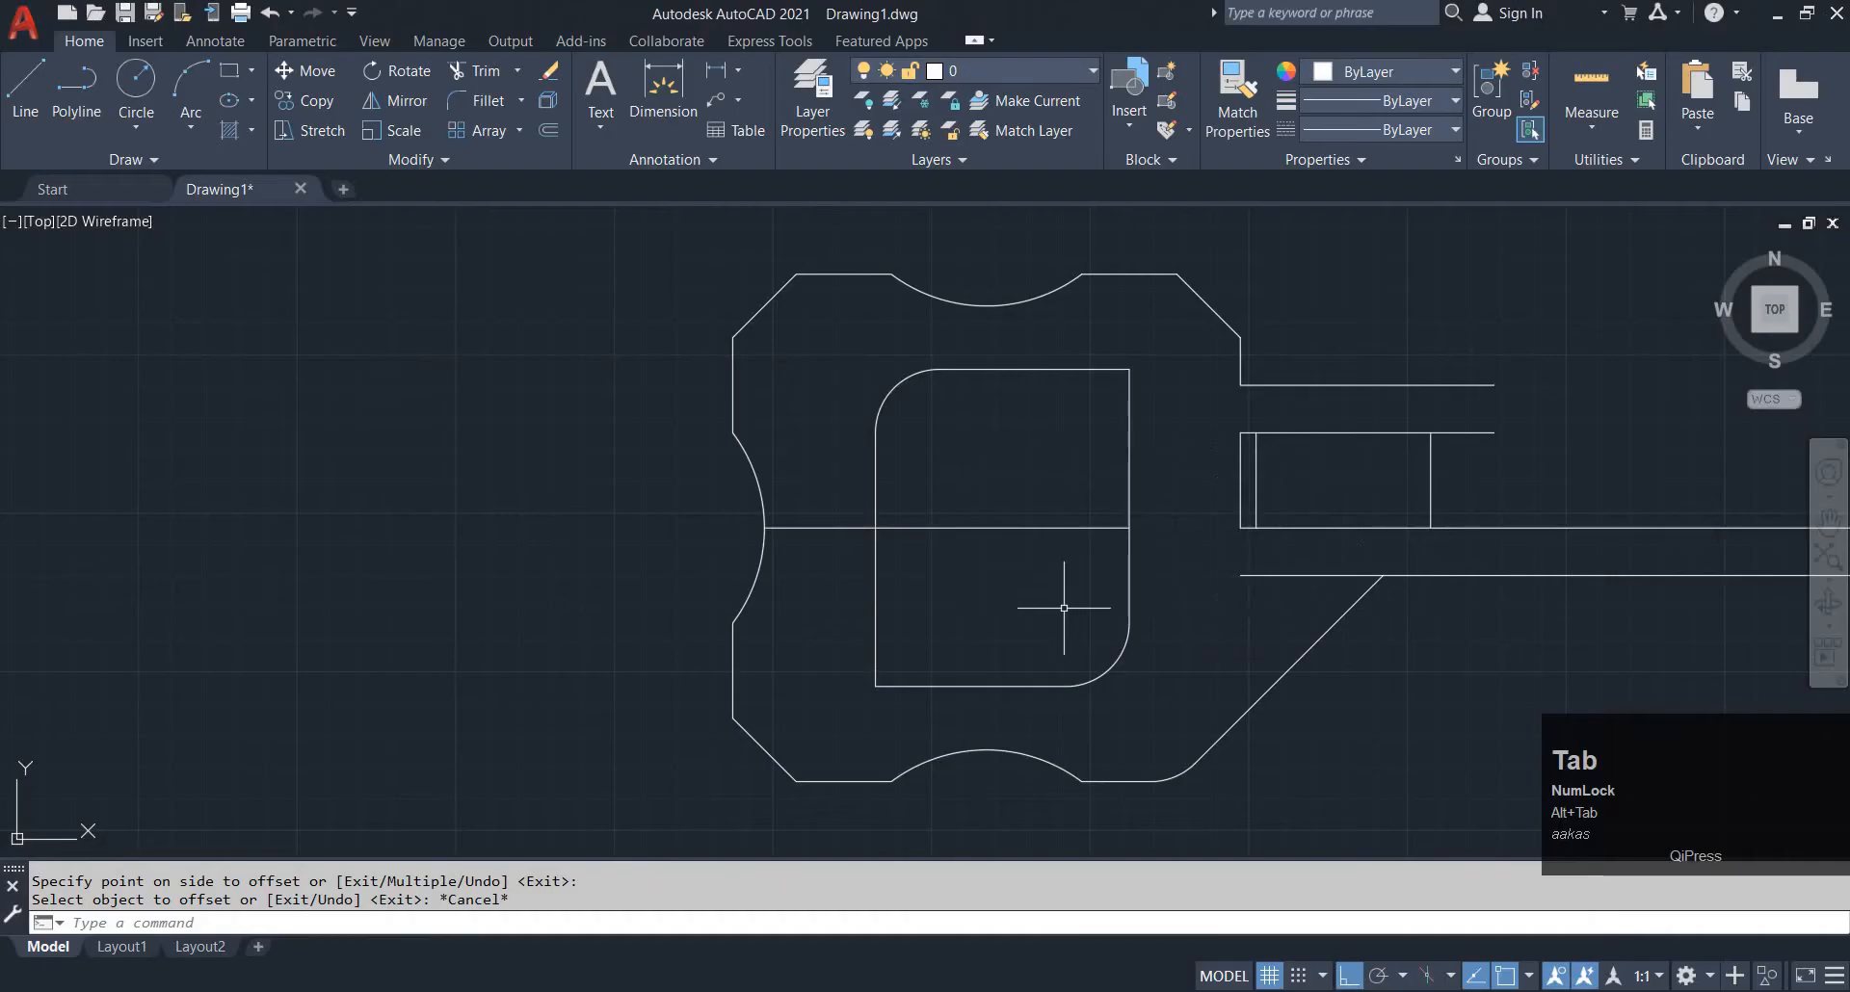
scroll(1266, 548, up, 6)
middle_drag(1266, 549, 1141, 626)
key(space)
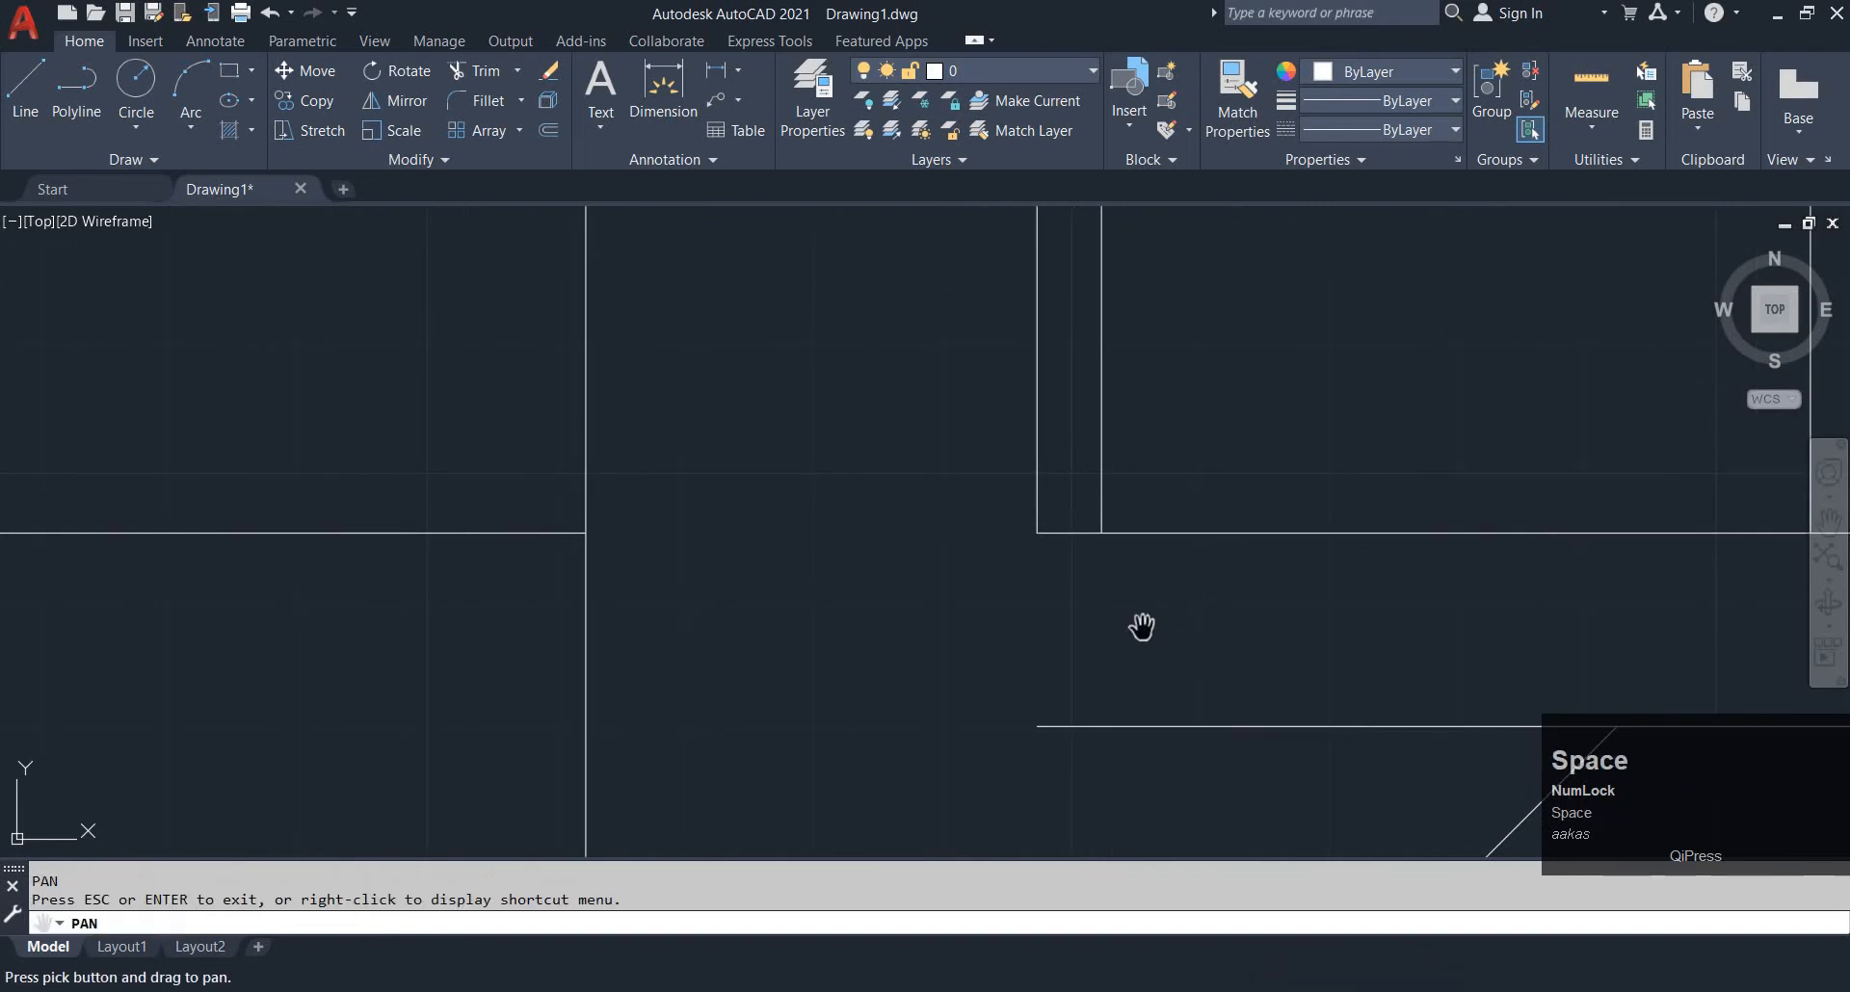
key(Escape)
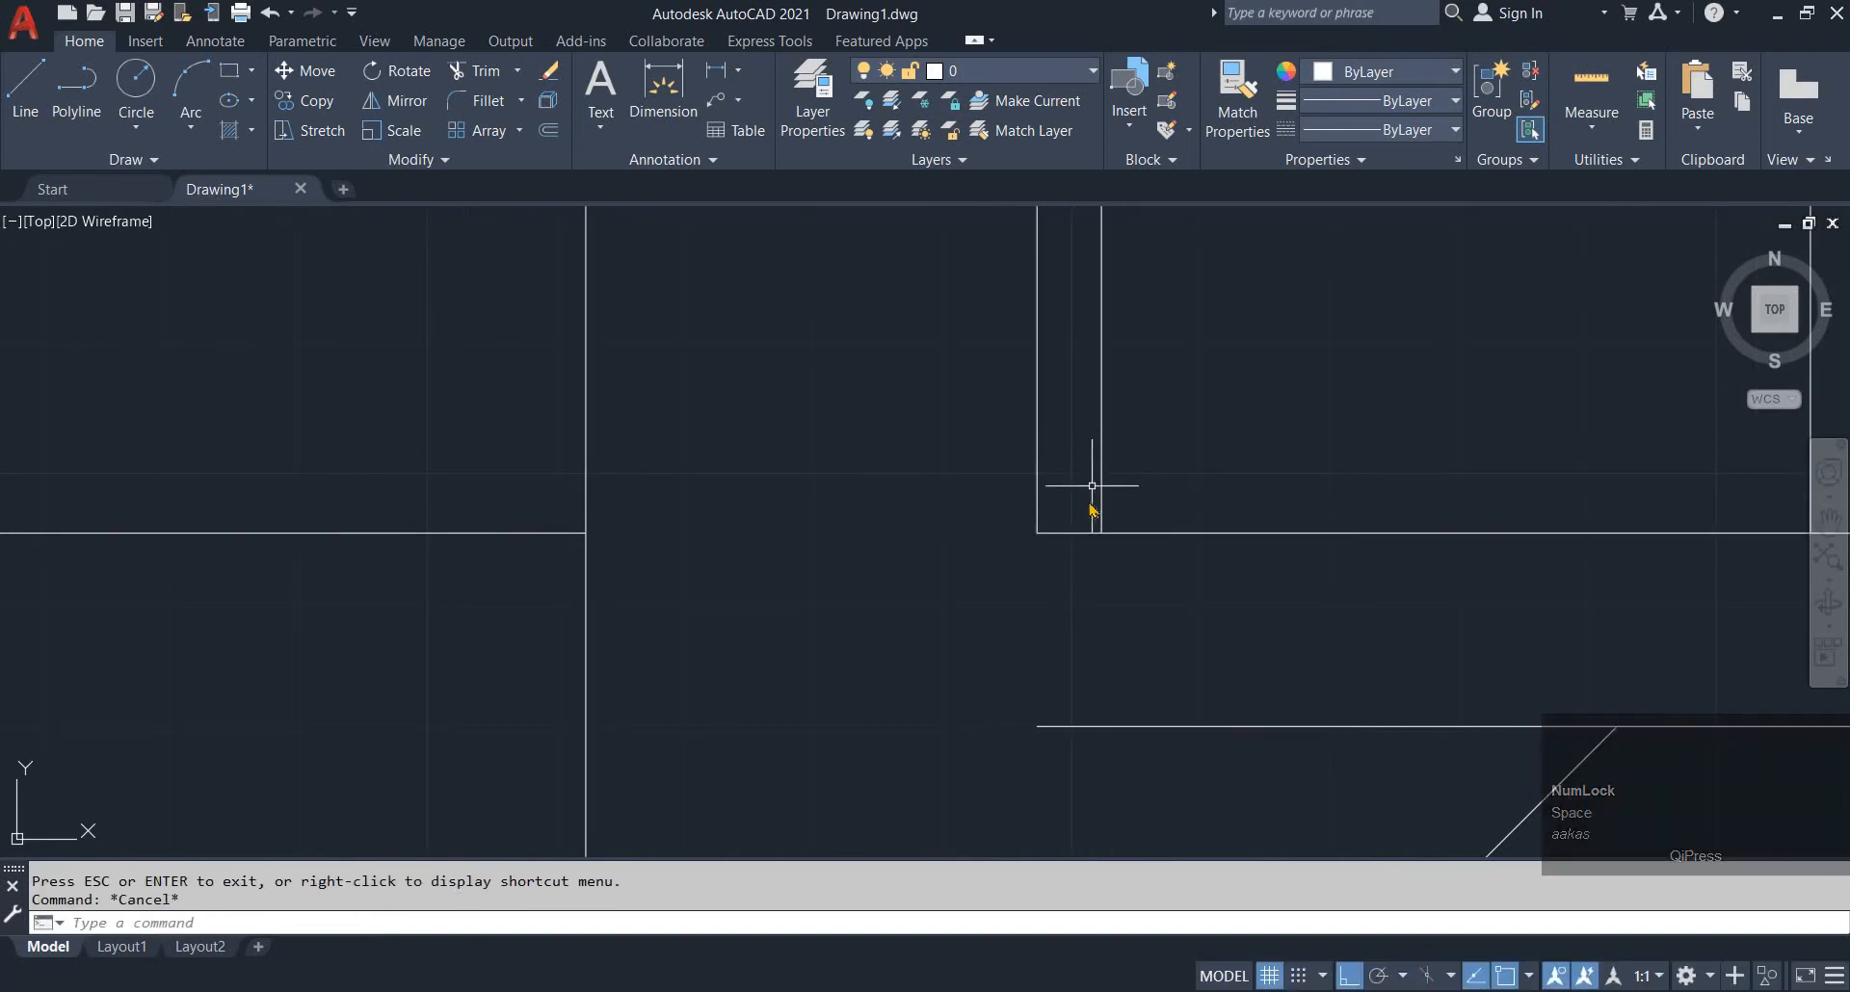
text(o)
key(space)
text(15)
key(space)
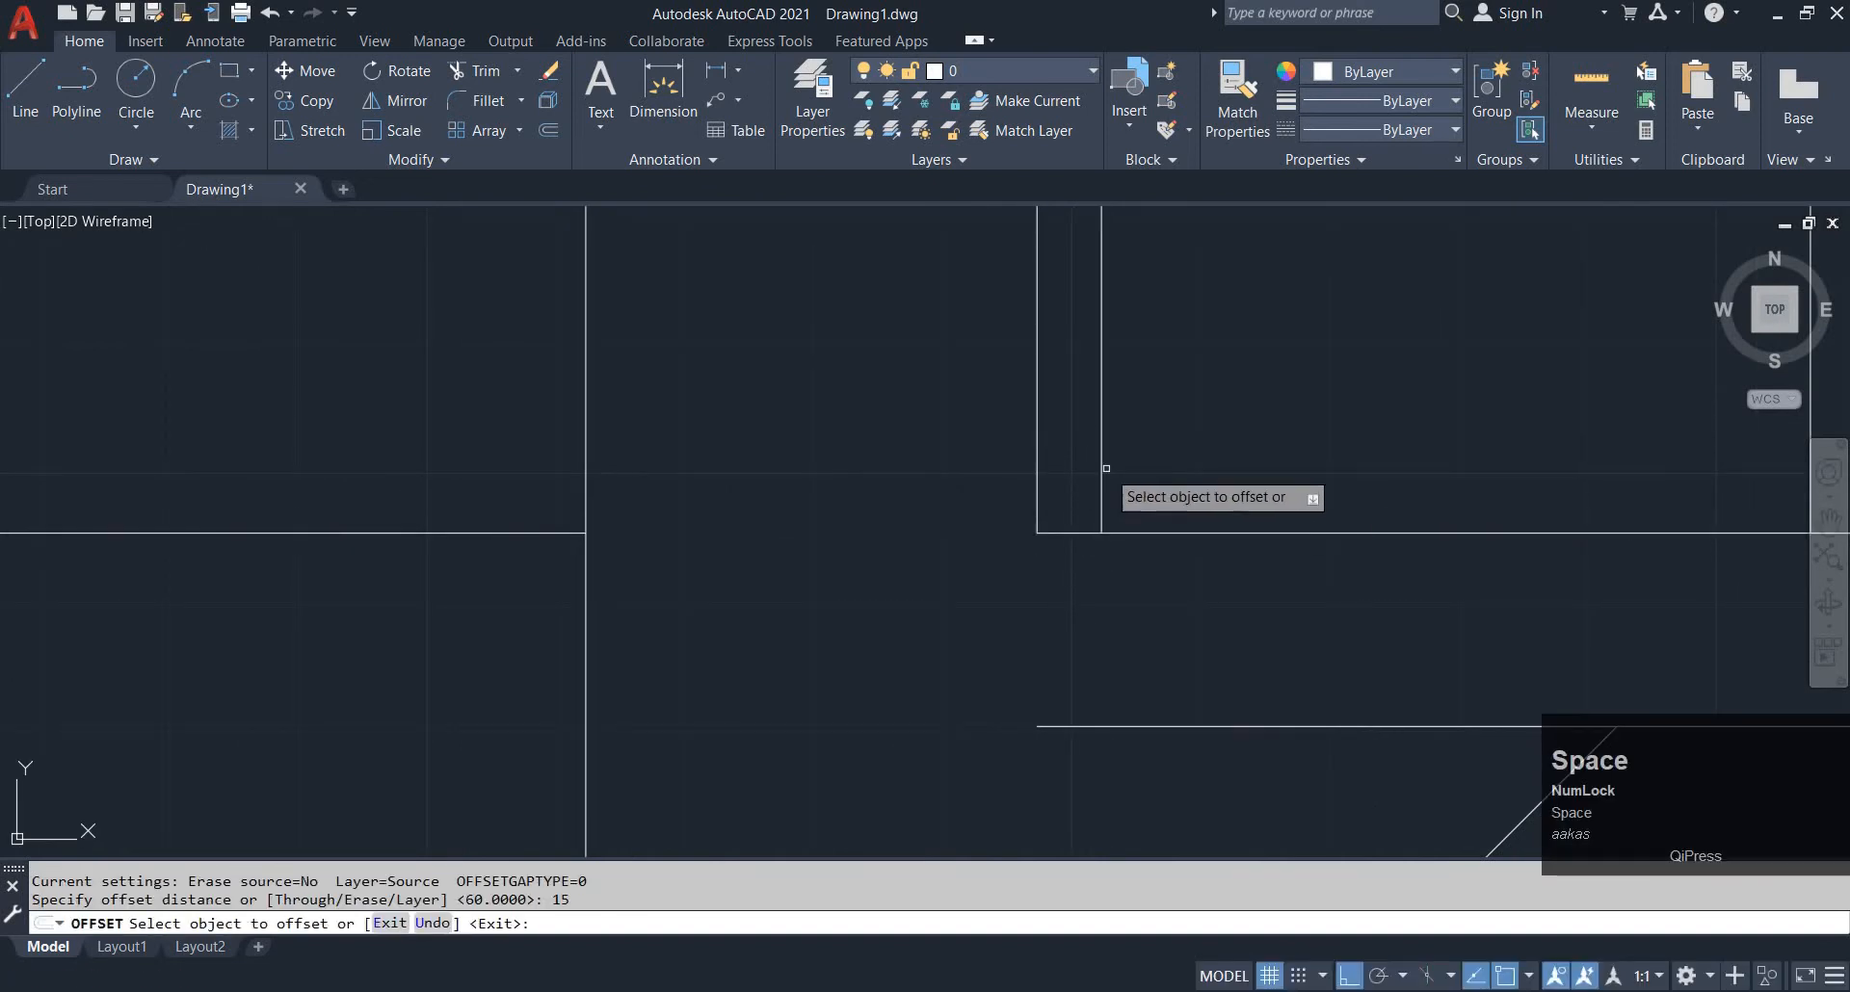
click(1049, 464)
click(1101, 463)
click(1445, 464)
scroll(1383, 468, down, 1)
mouse_move(1382, 470)
middle_down()
mouse_move(1313, 533)
mouse_move(1144, 529)
middle_up()
scroll(1314, 509, down, 1)
key(Escape)
key(Escape)
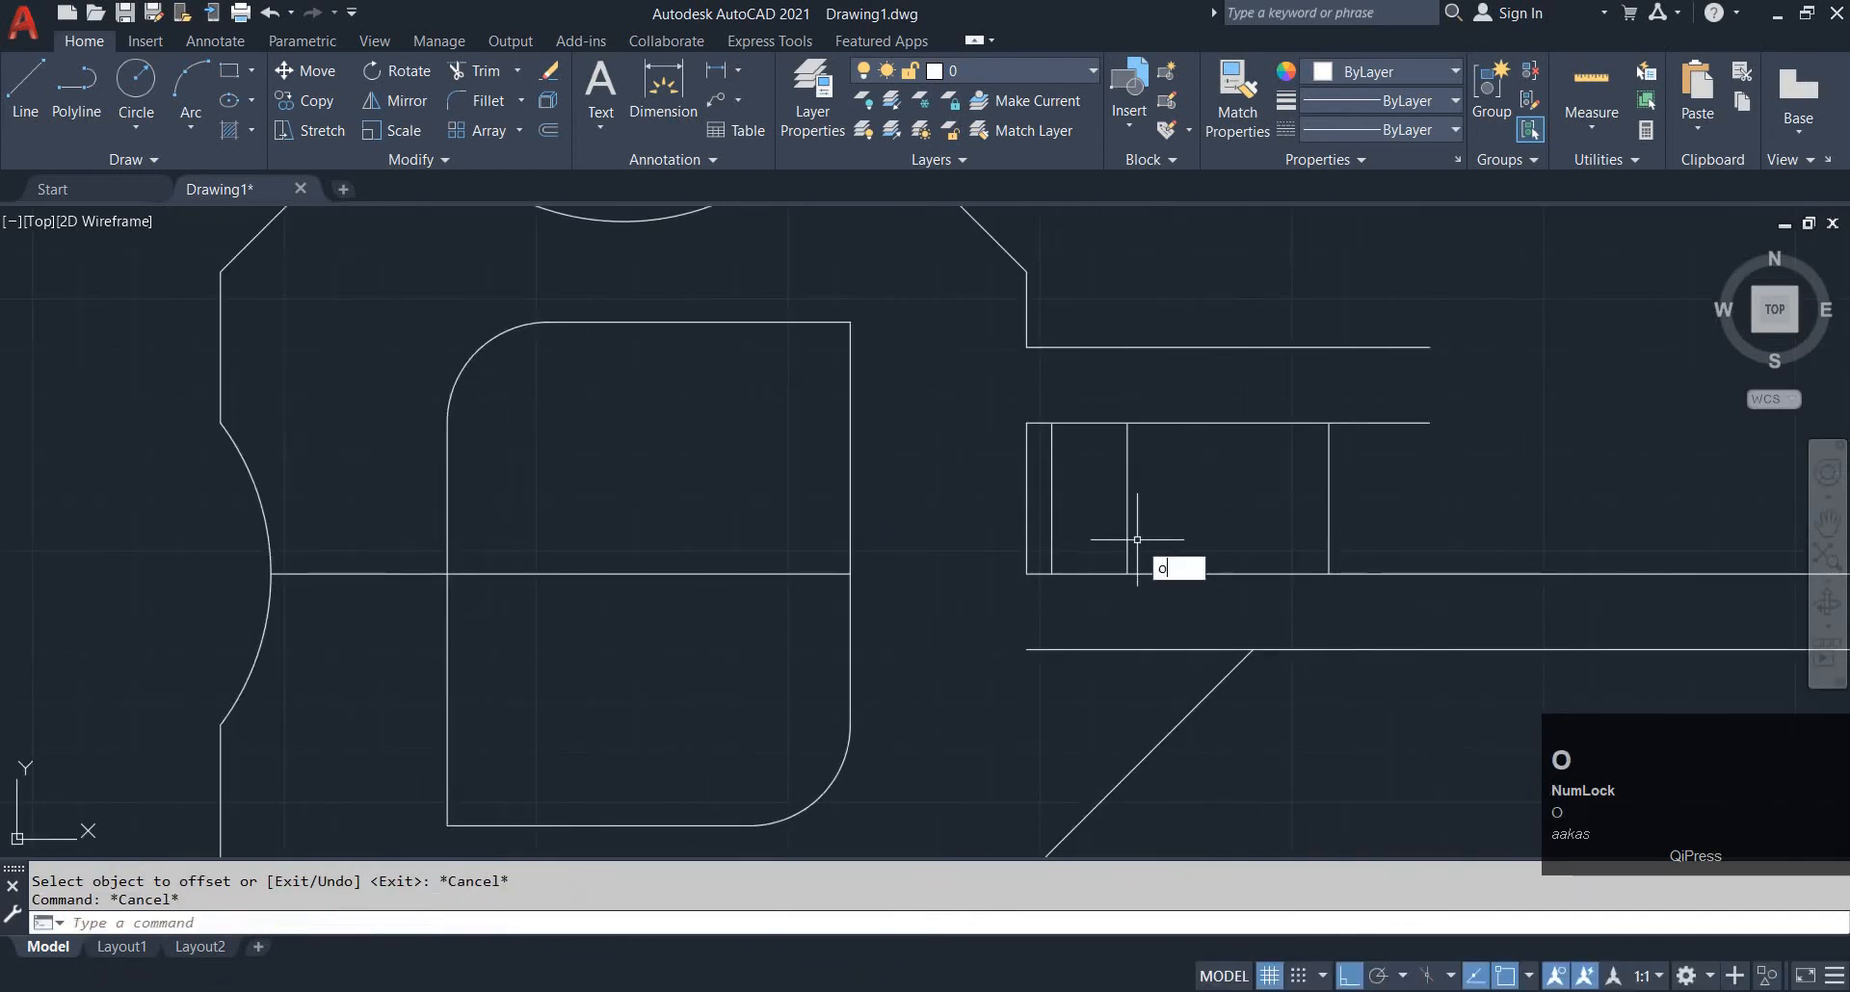
Offset the cut-out's bottom horizontal line 10 units upward
key(space)
key(space)
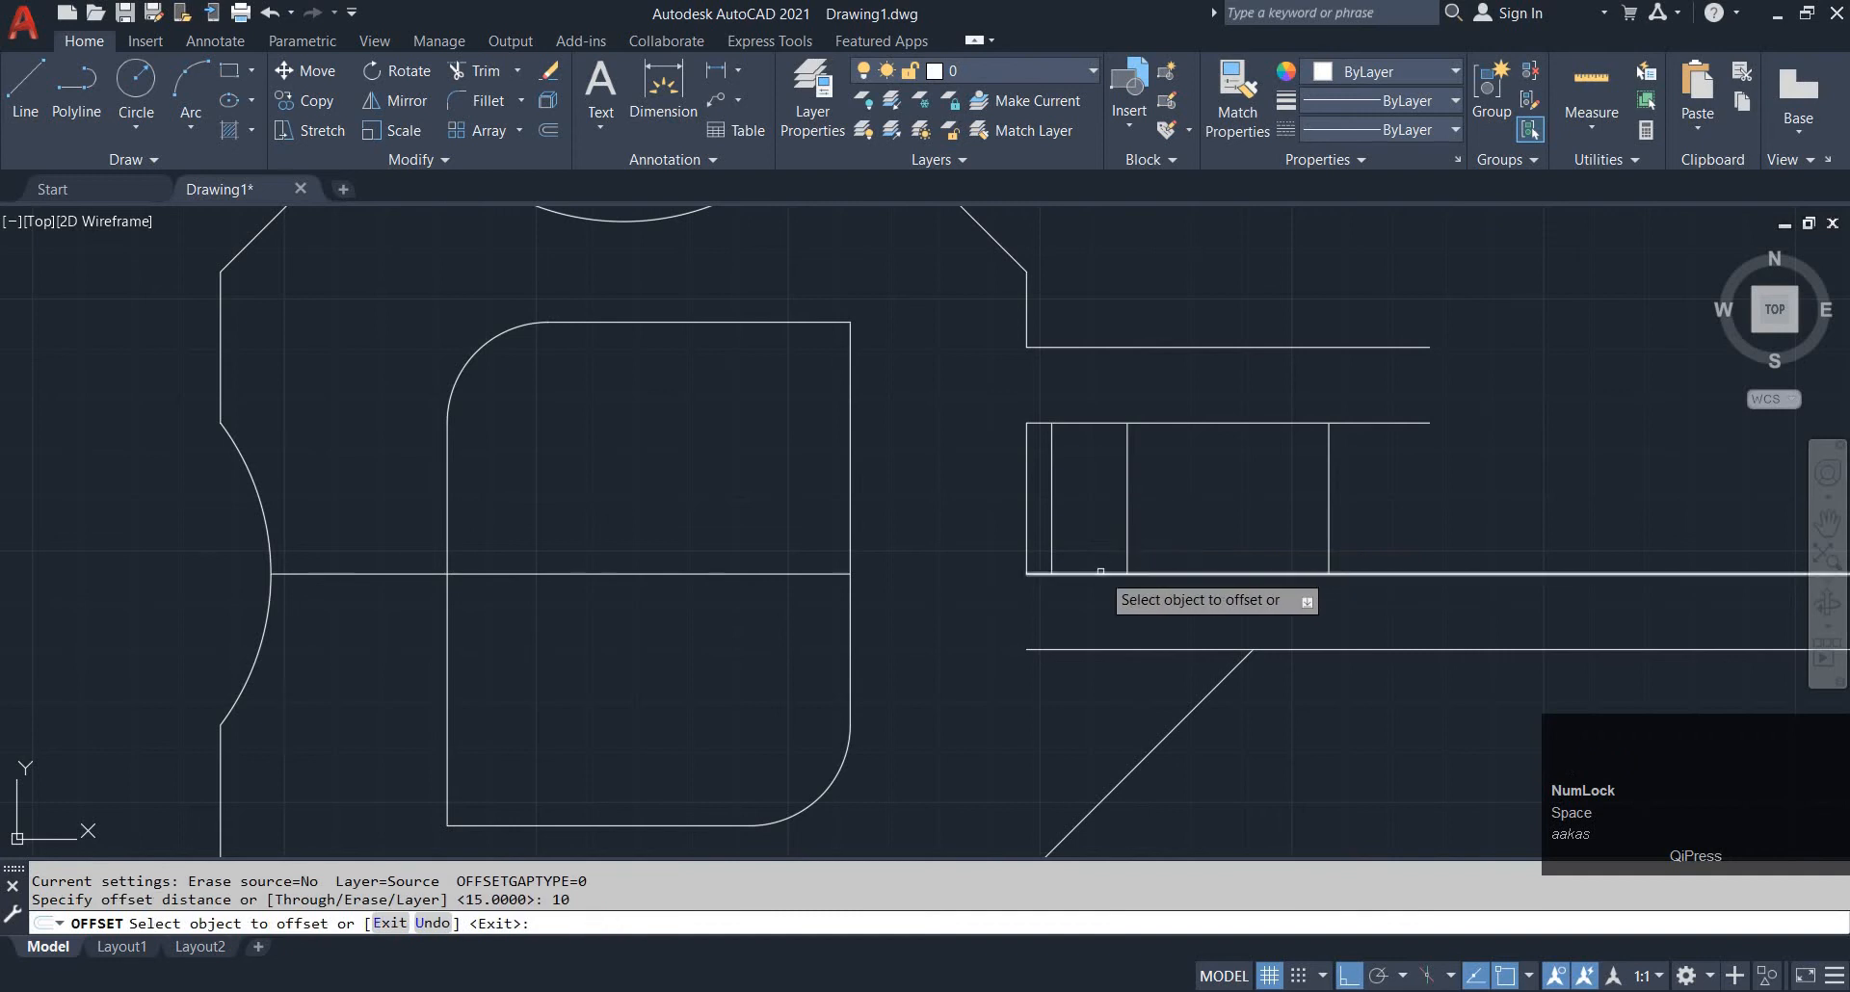
click(1066, 574)
click(1098, 541)
key(Escape)
scroll(1082, 546, up, 4)
Trim the cut-out's bottom edge and the surplus construction lines inside it to leave a rectangular notch above the slot
text(tr)
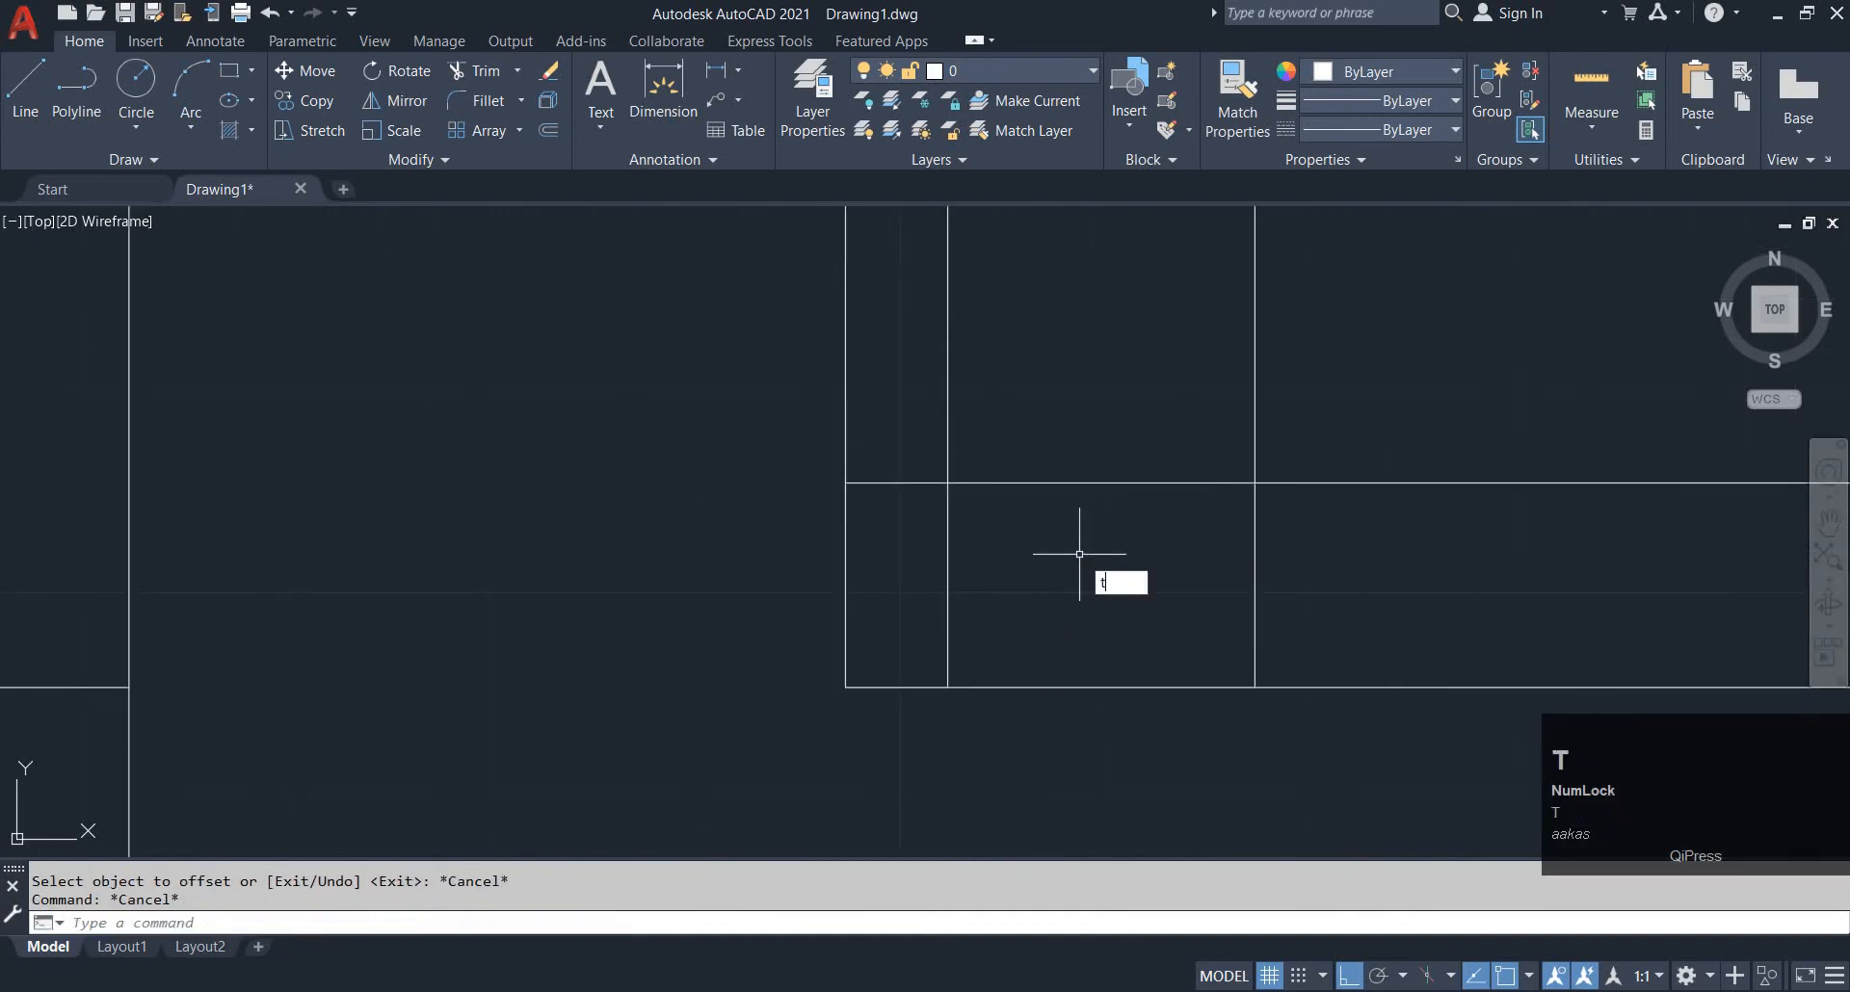
key(space)
click(1078, 751)
click(1078, 553)
scroll(1017, 526, down, 2)
middle_drag(1018, 526, 1011, 618)
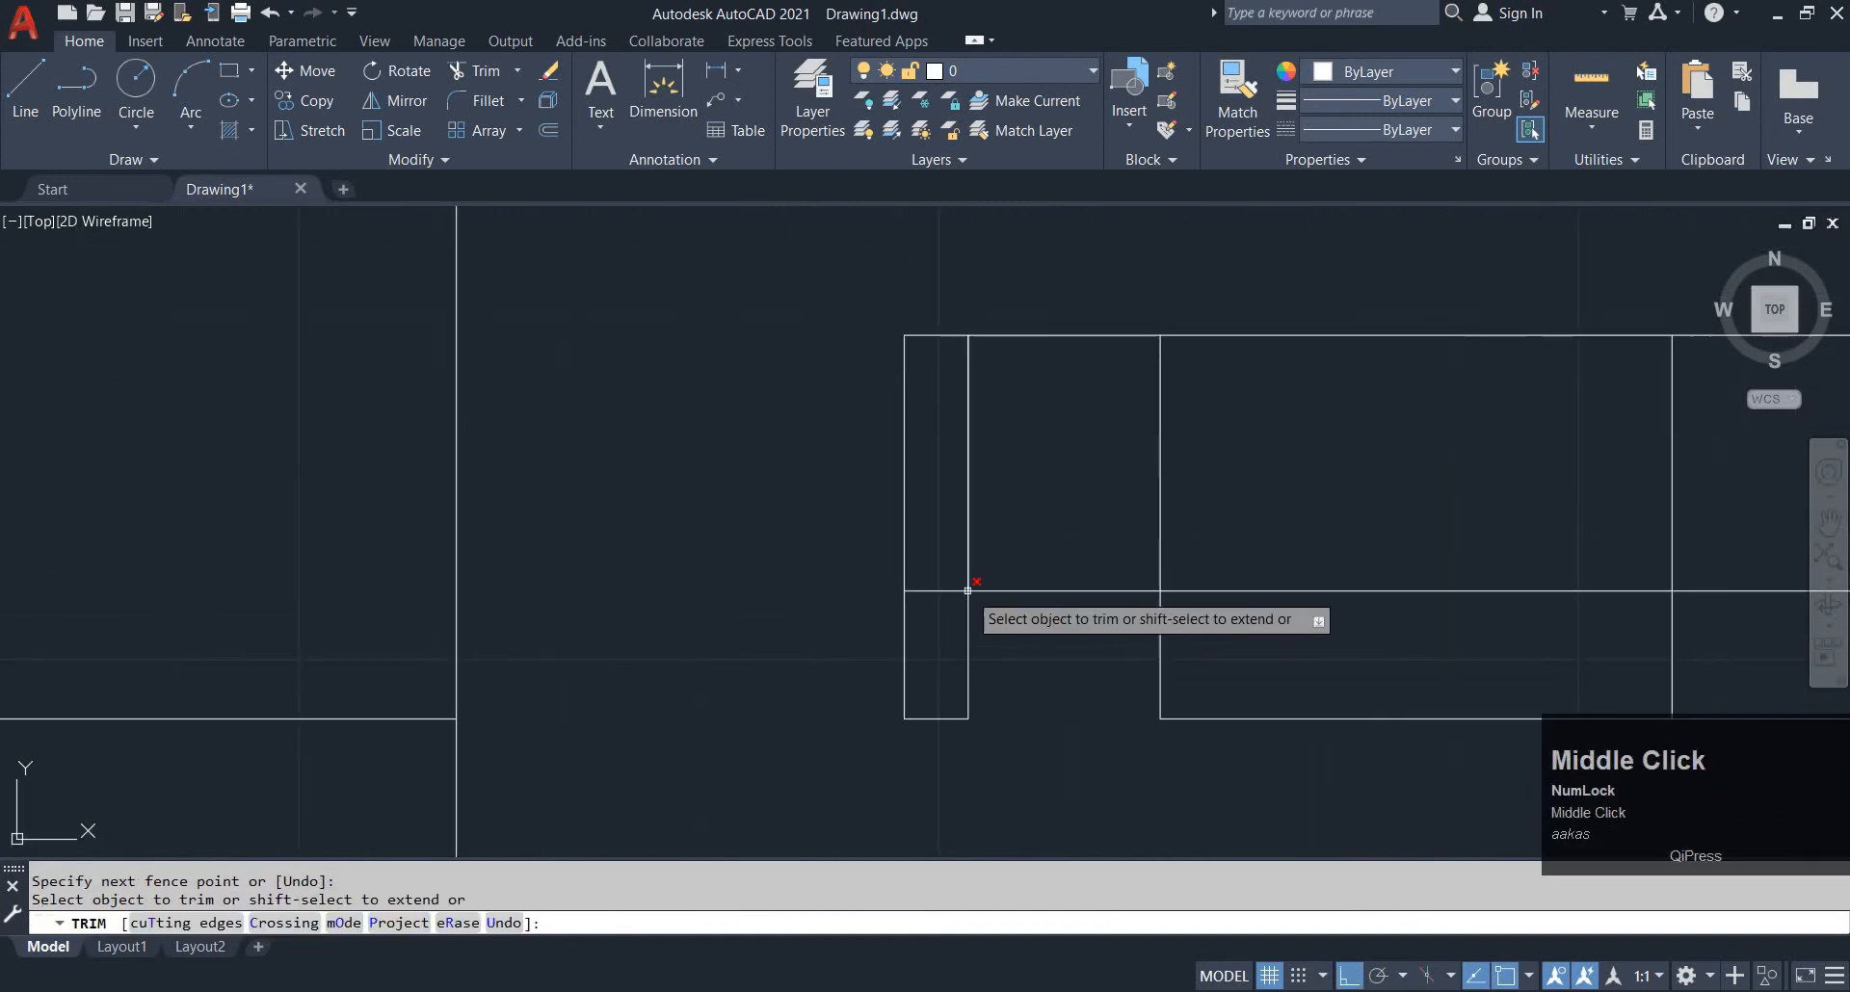
click(926, 618)
click(936, 480)
click(936, 481)
click(1273, 470)
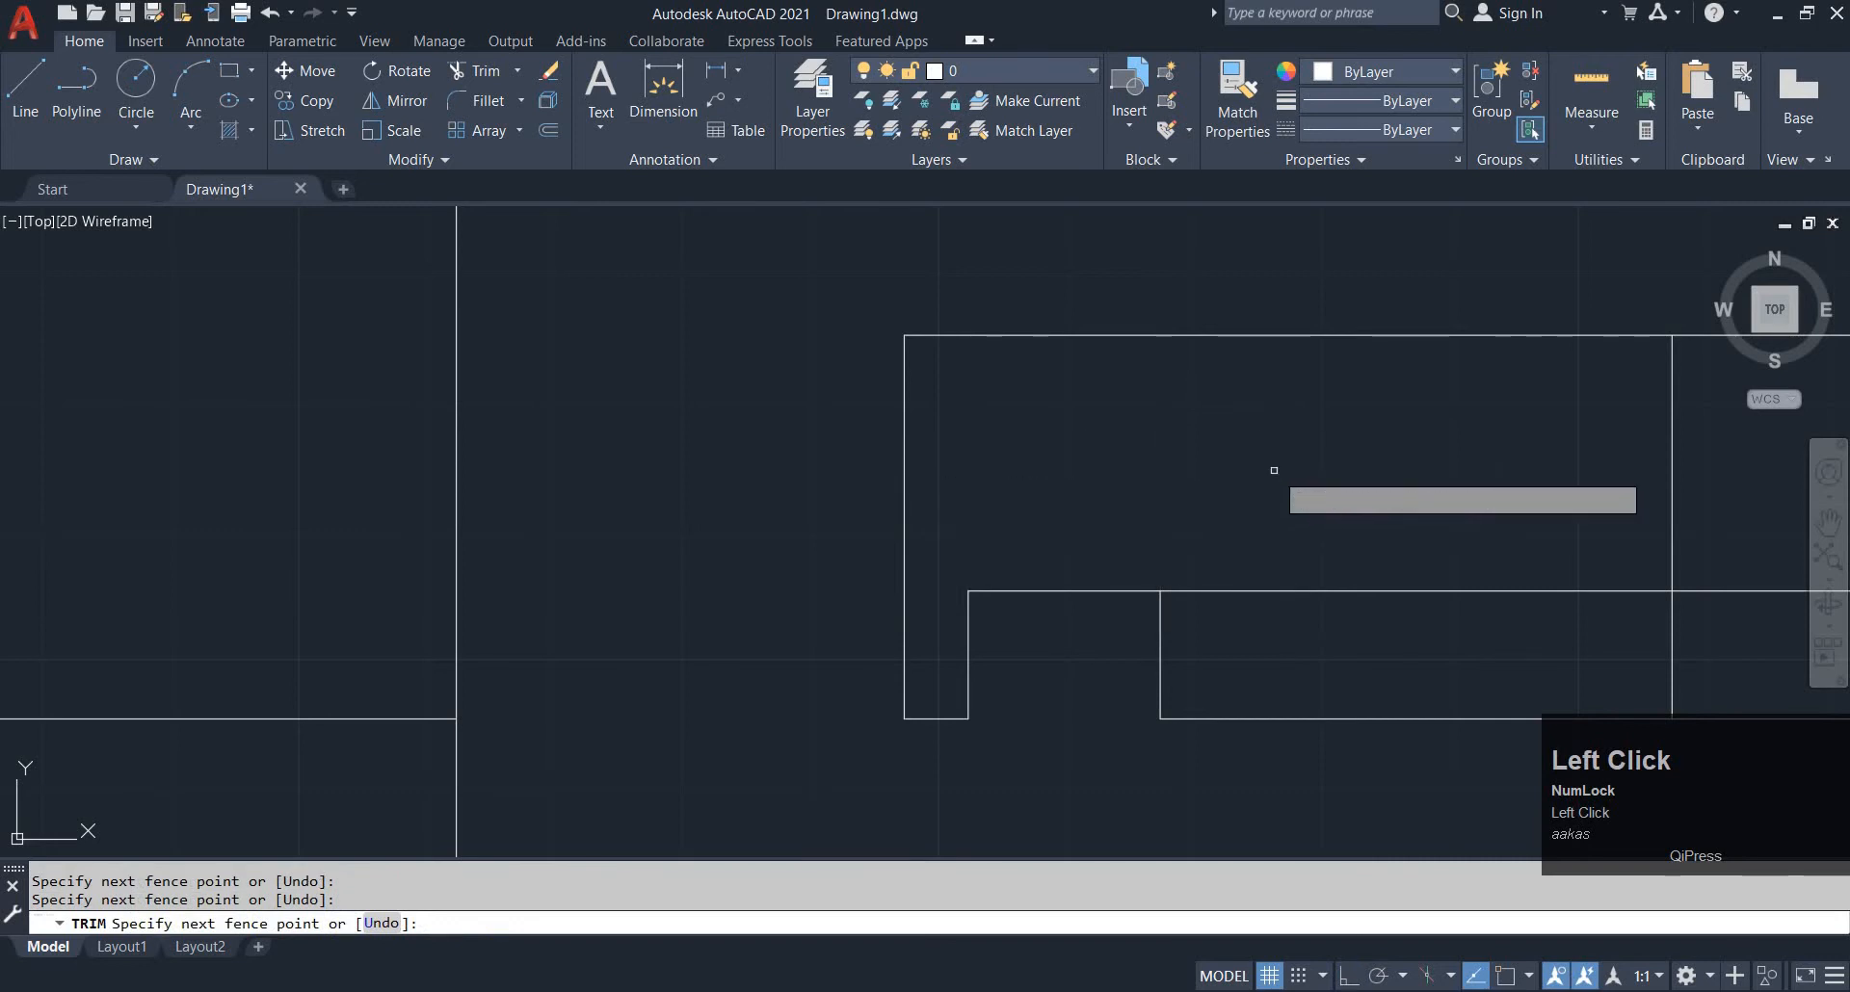
click(1355, 629)
Trim the horizontal lines beyond the cut-out's right edge and the lower line's stub before the slanted line
scroll(1519, 487, down, 2)
middle_drag(1520, 488, 1145, 494)
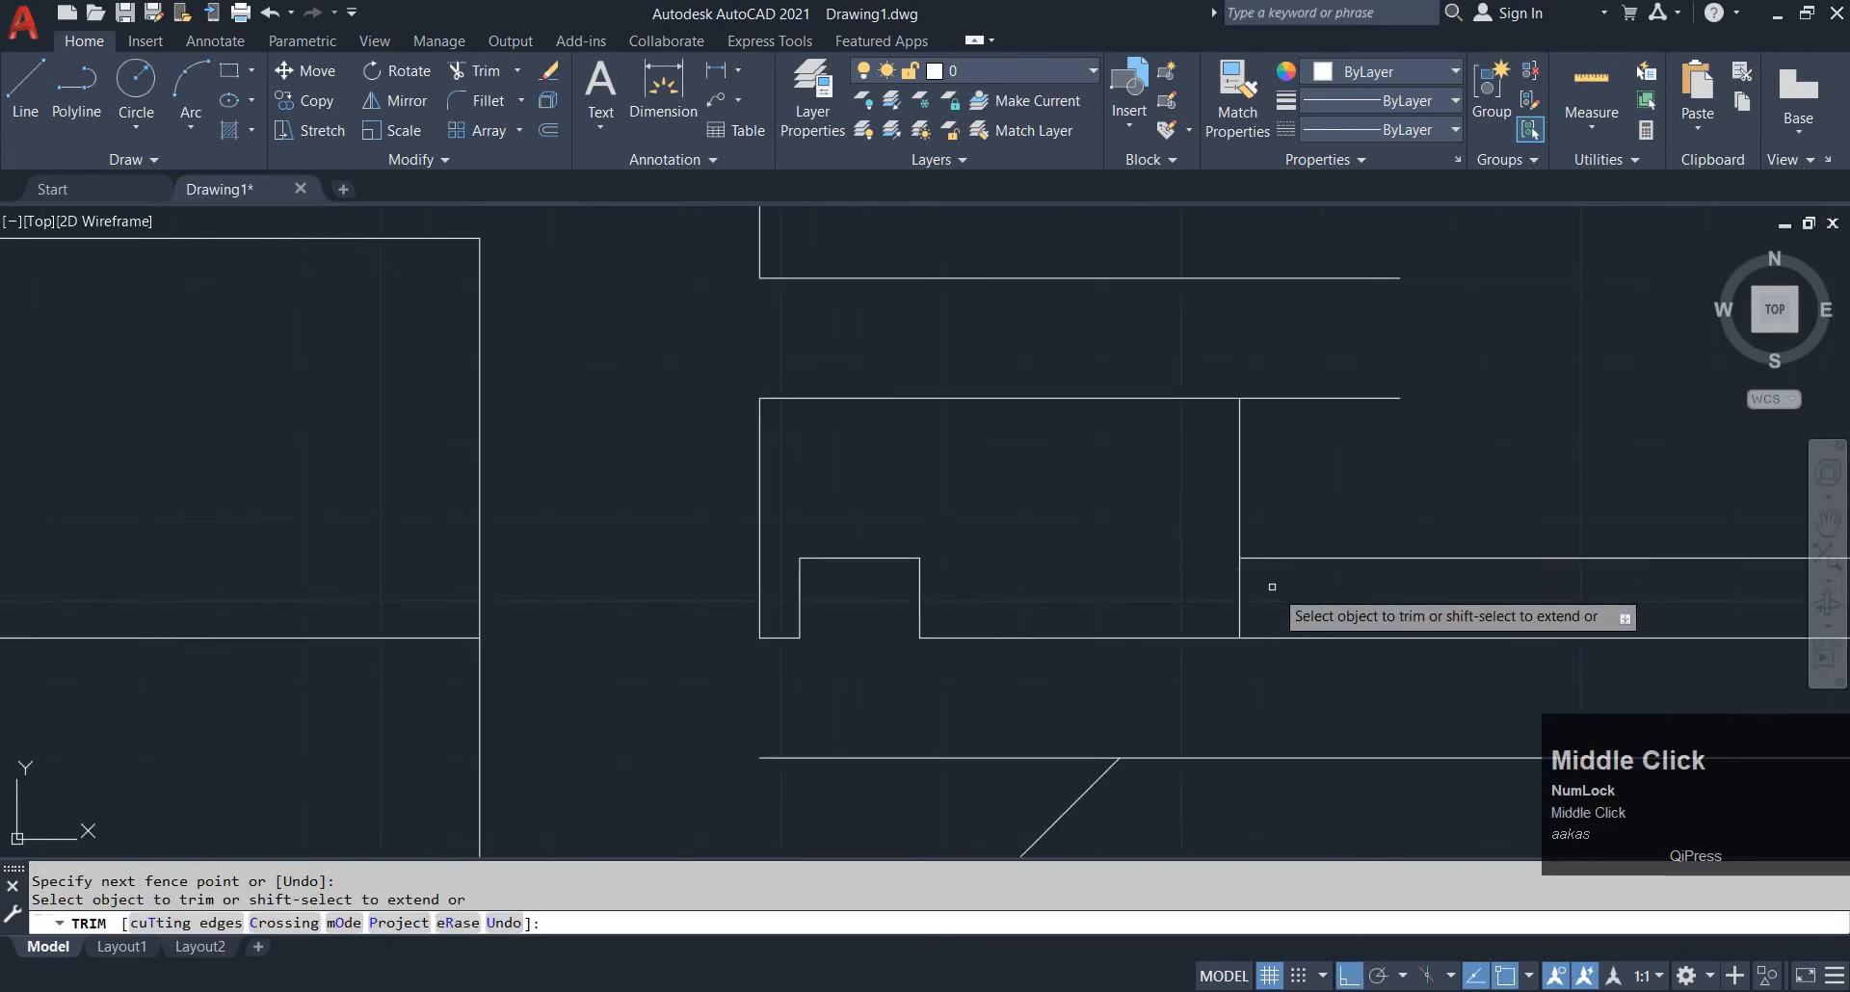
click(1297, 368)
click(1337, 659)
click(1336, 681)
click(1311, 440)
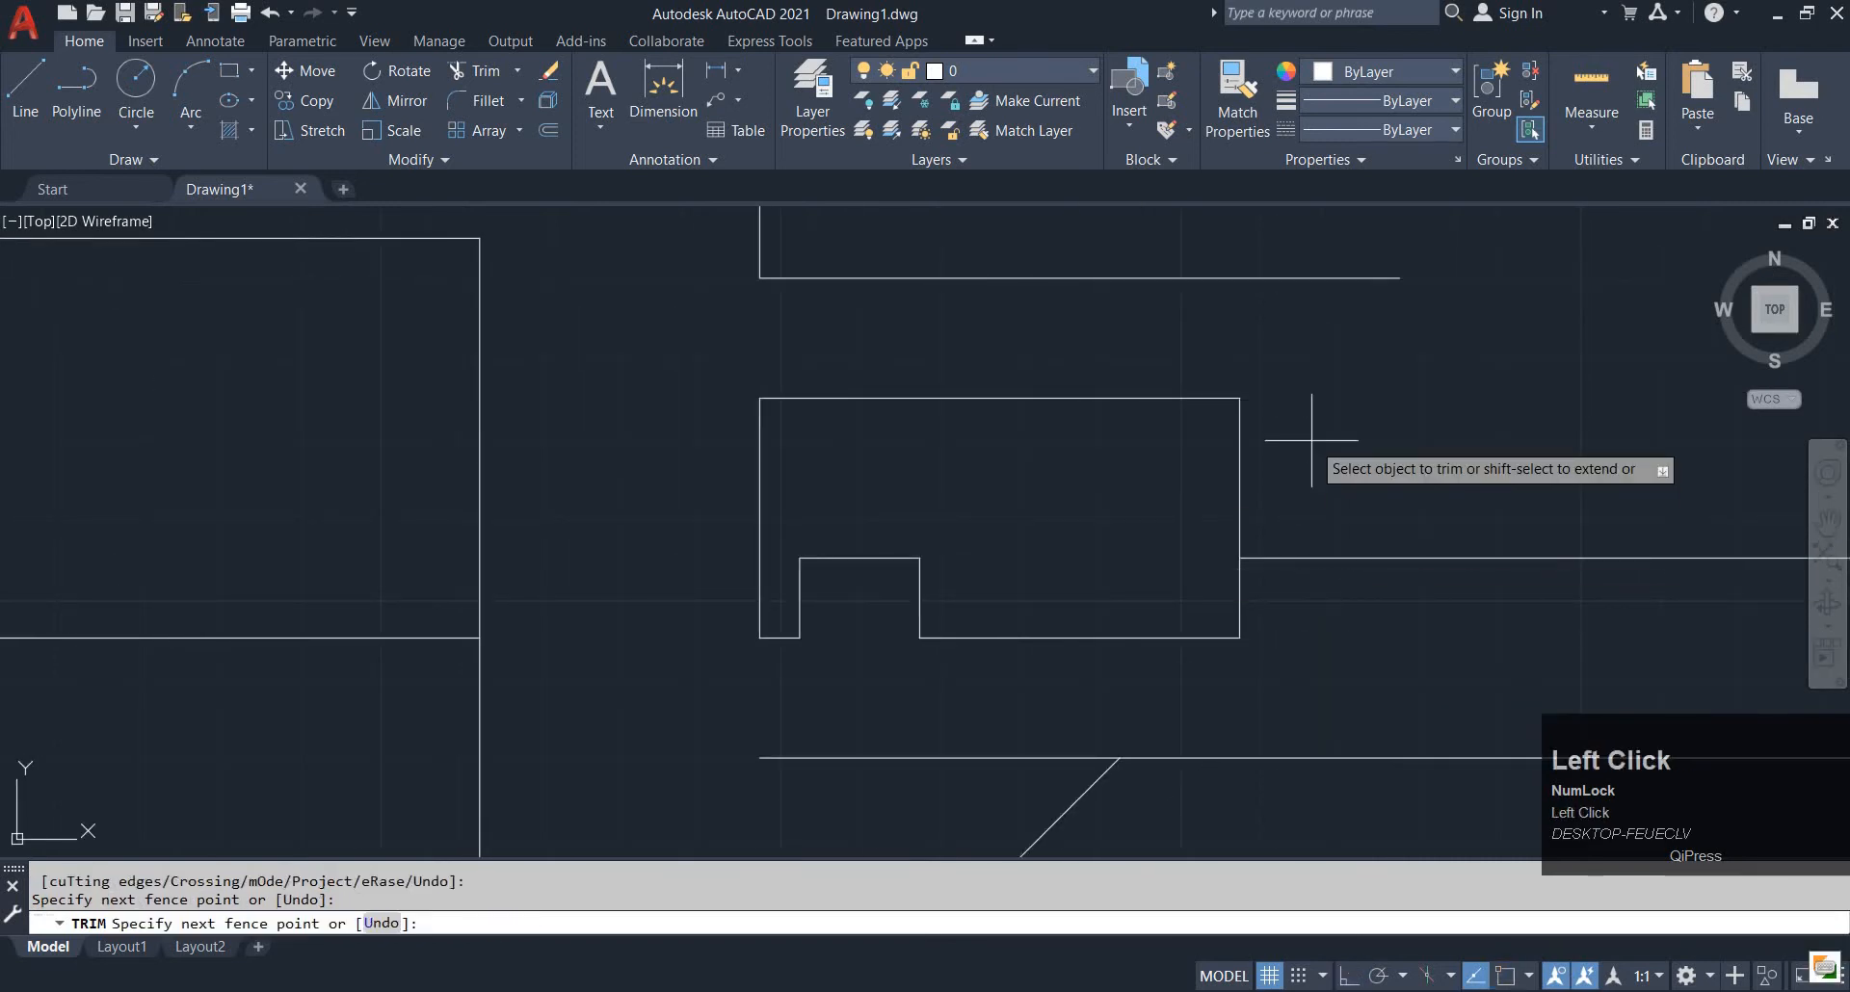
click(1339, 625)
scroll(1351, 499, down, 2)
middle_drag(1352, 498, 1352, 479)
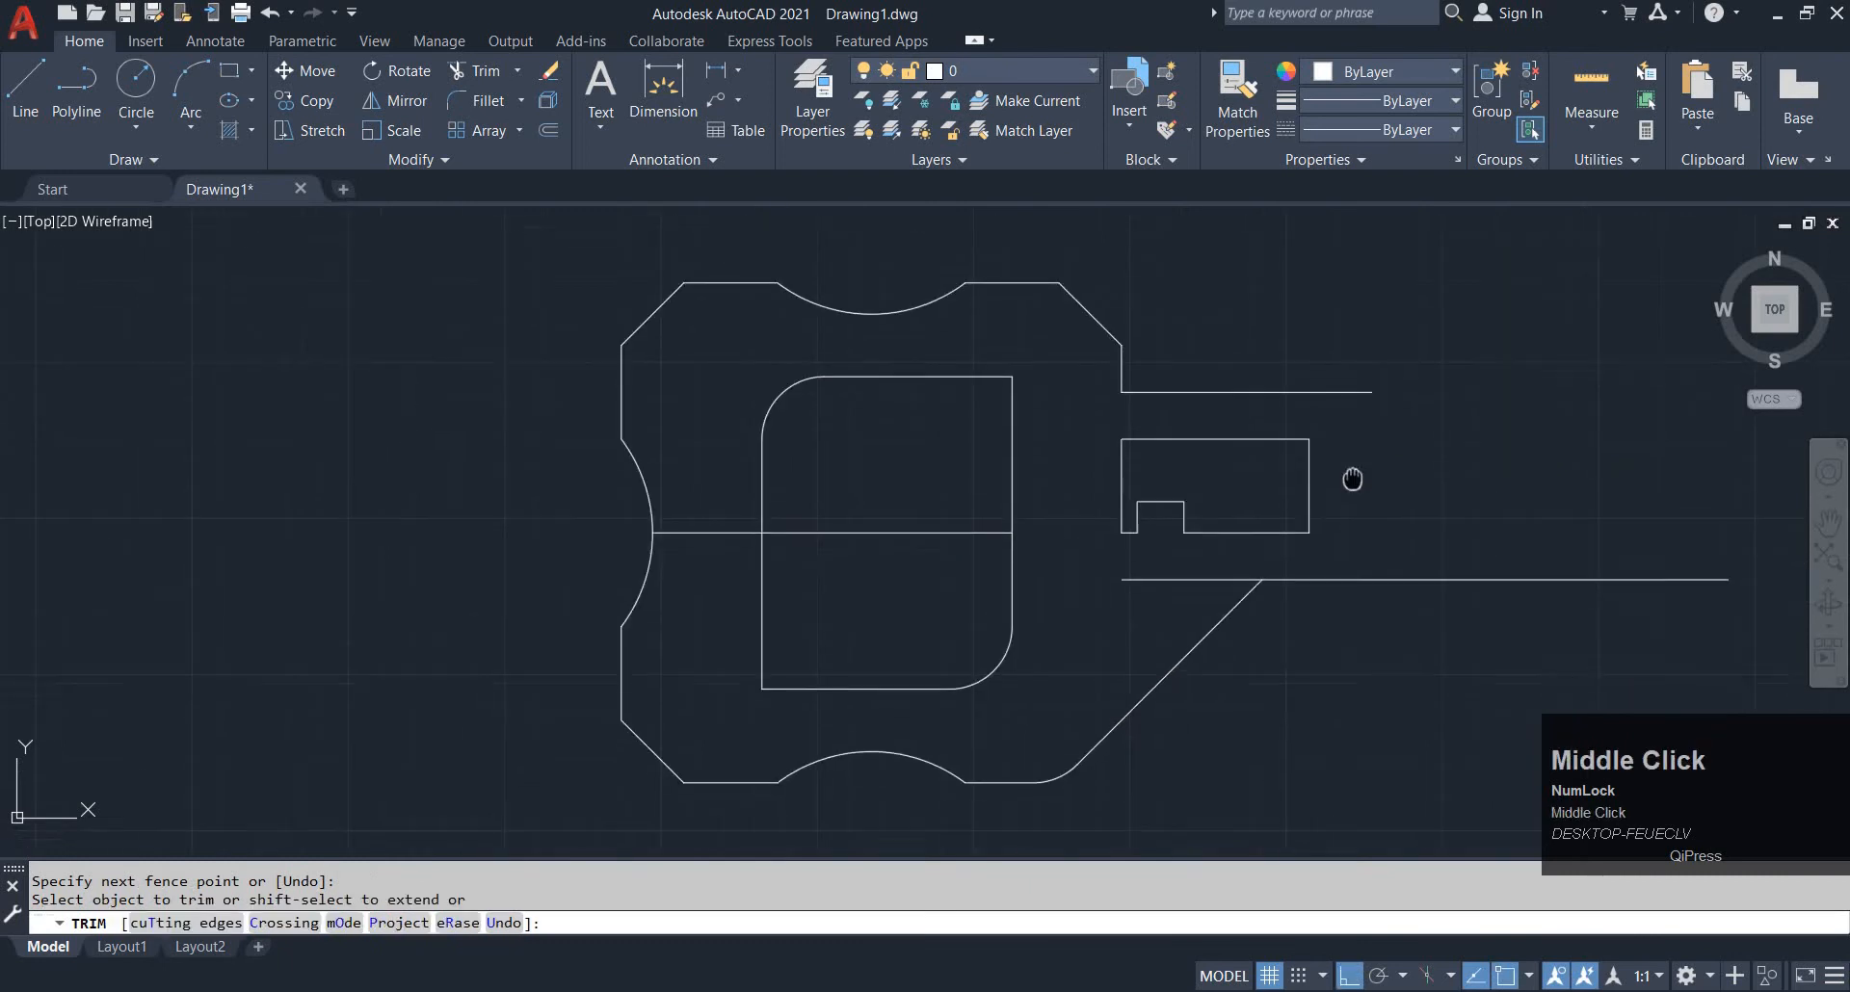
click(1157, 581)
Copy the lower-right slanted line from its upper endpoint to both bottom corners of the cut-out's notch
key(alt+Tab)
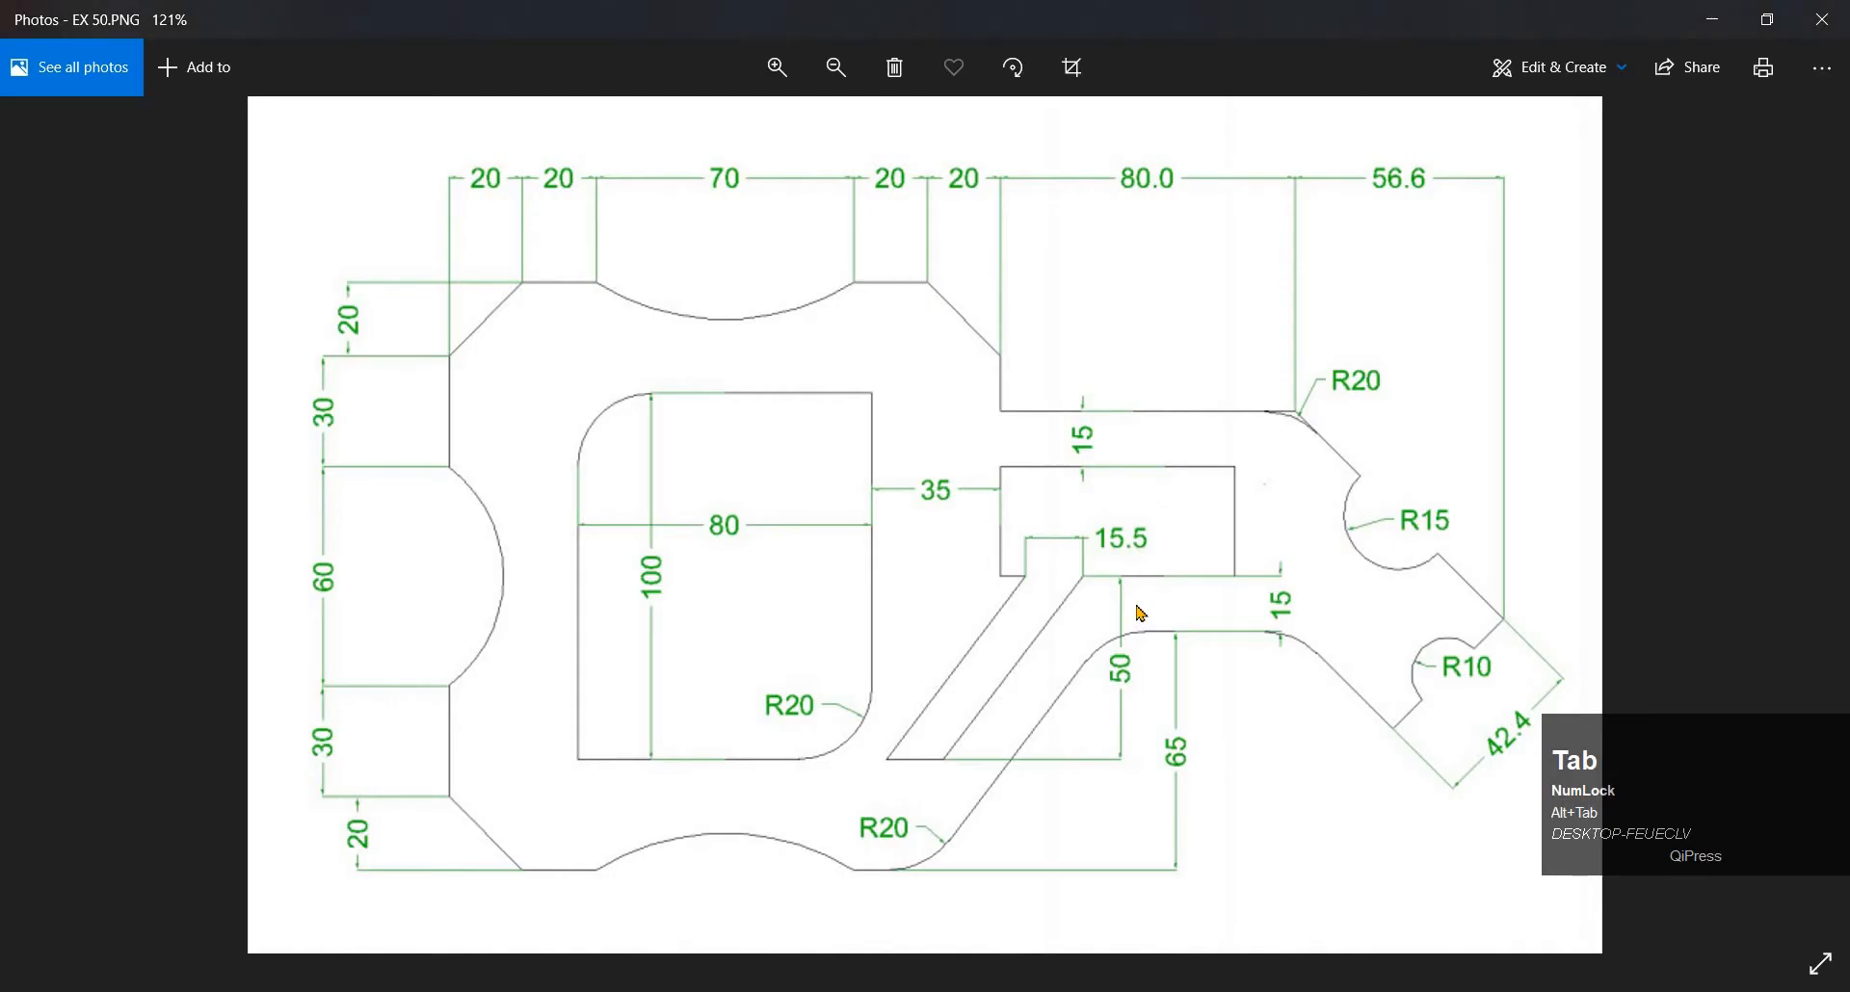
key(alt+Tab)
key(Escape)
scroll(1198, 743, up, 2)
click(1185, 694)
click(1095, 597)
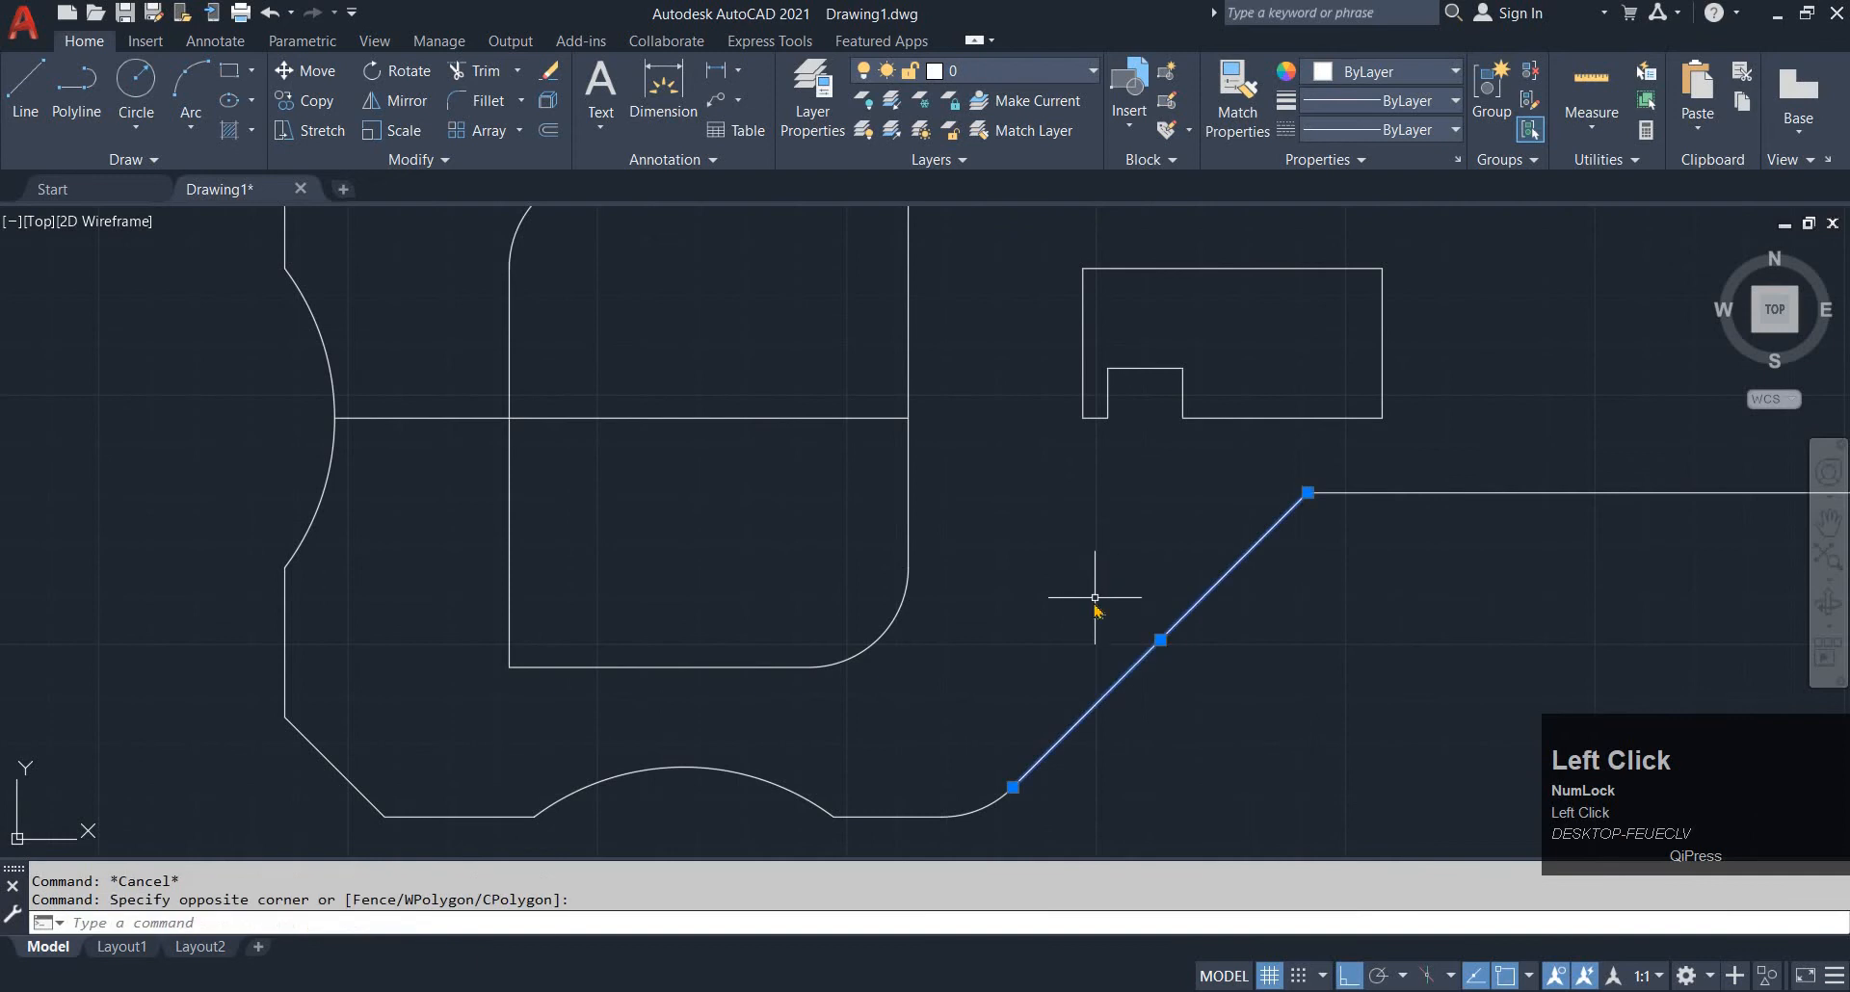
key(space)
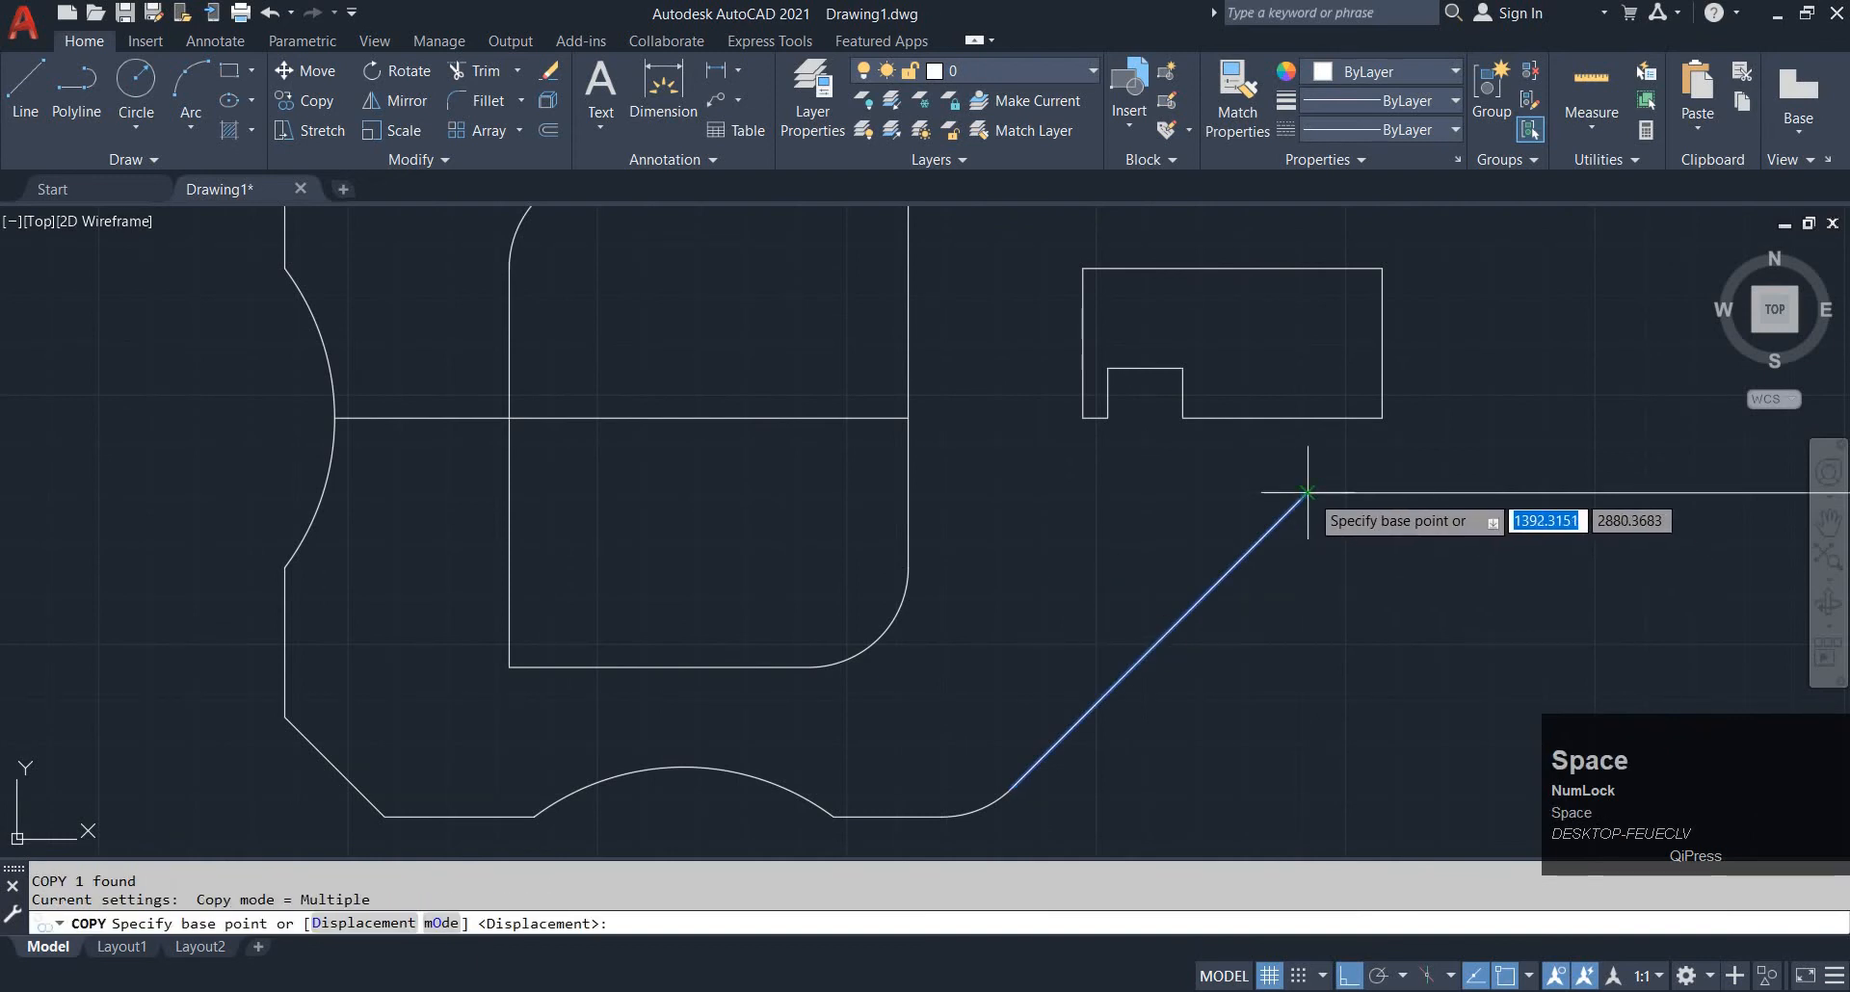
click(1308, 494)
click(1183, 418)
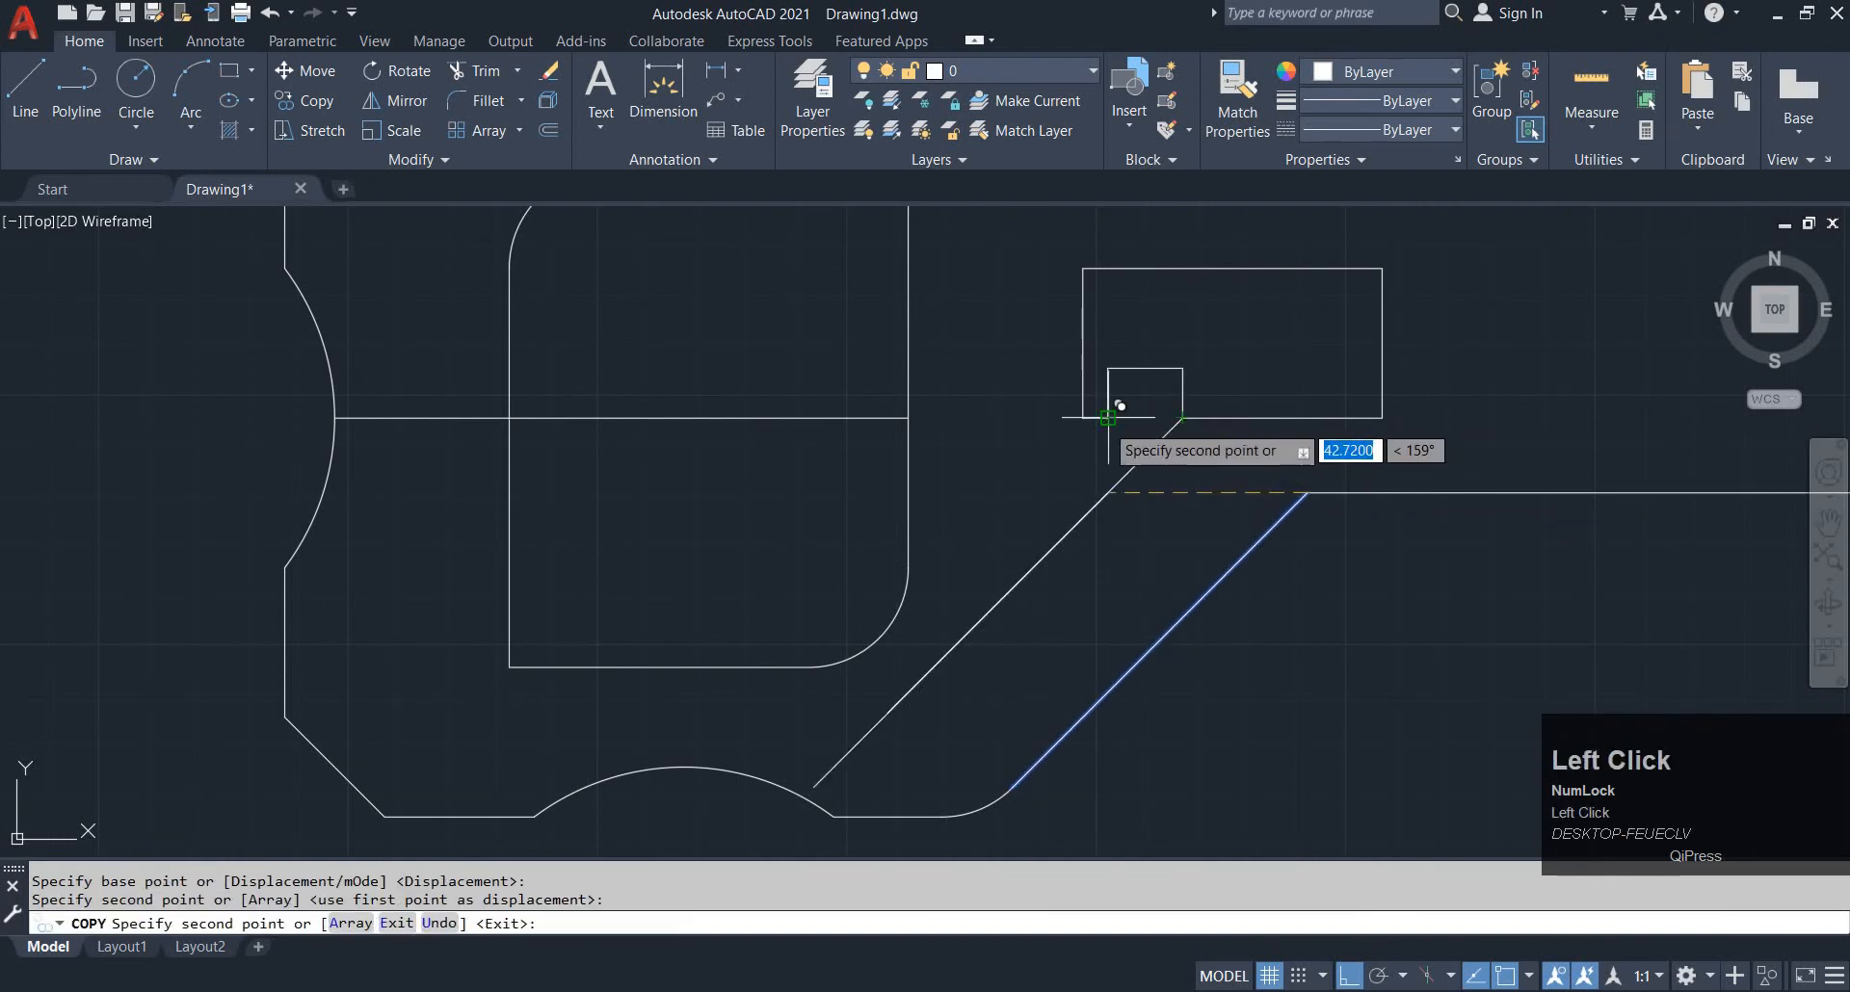
click(1108, 419)
key(Escape)
Offset the cut-out's bottom edge to the right of the notch 50 units downward
text(o)
key(space)
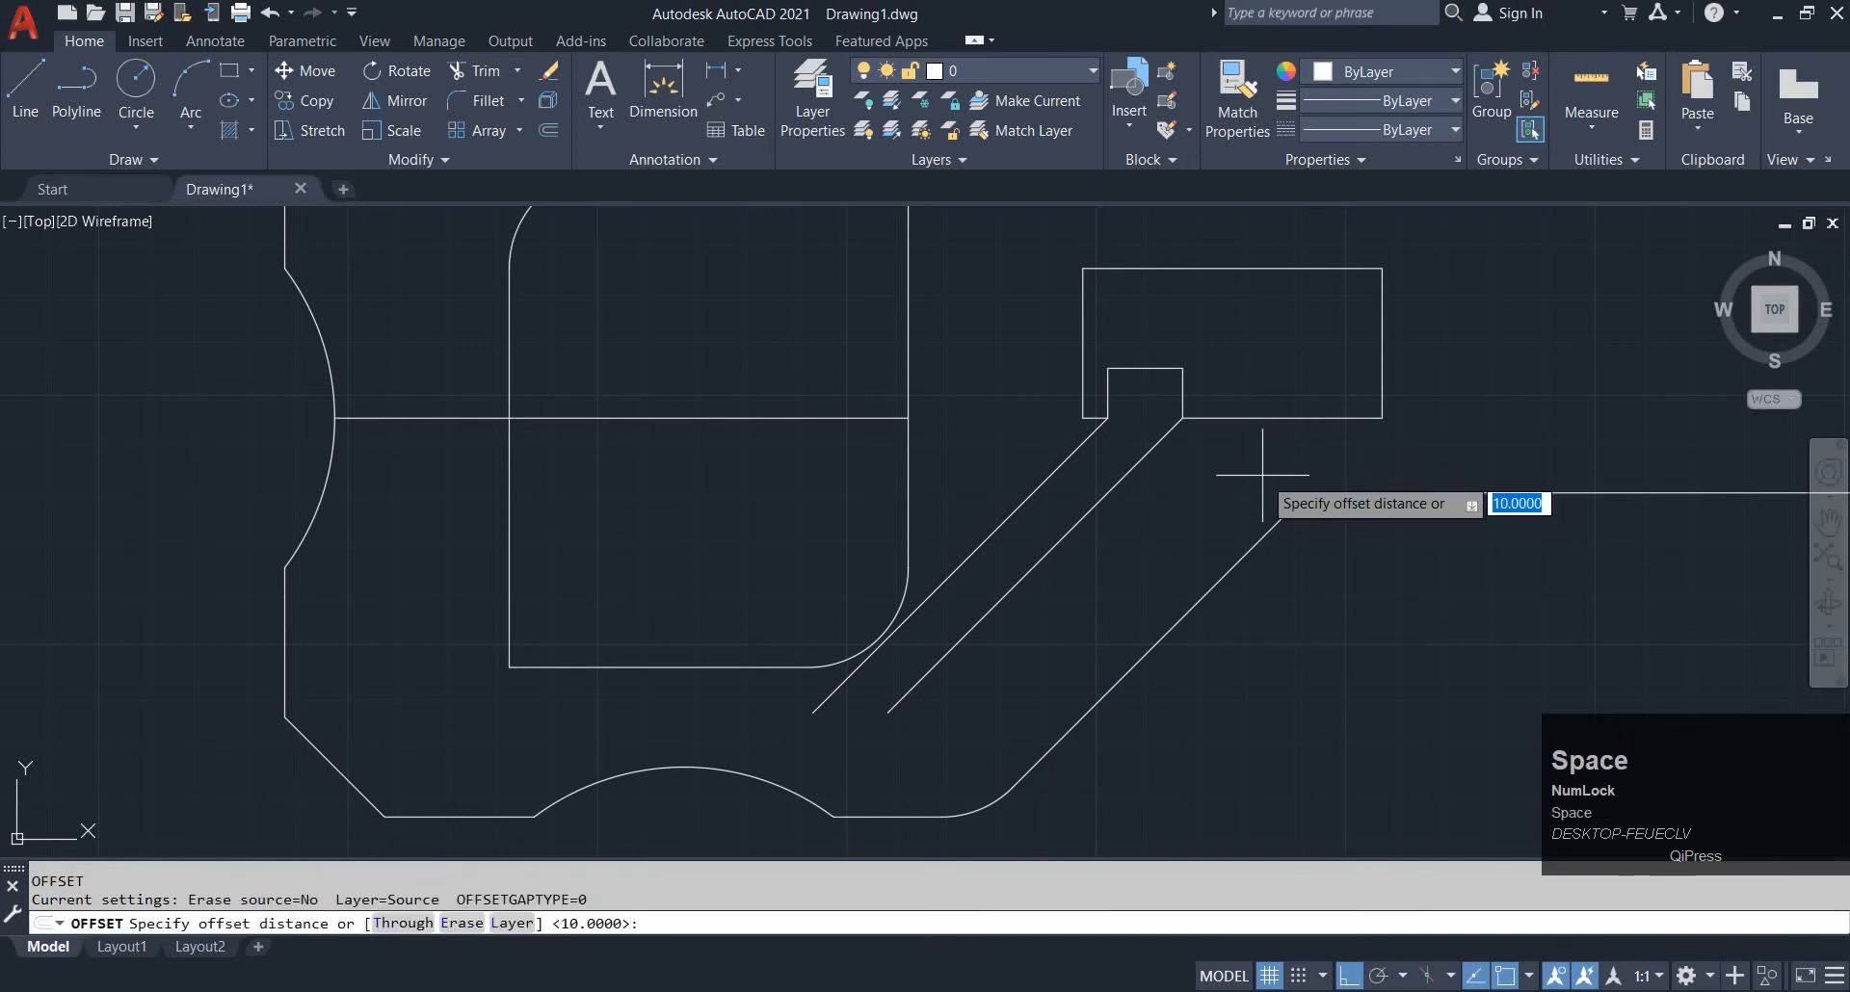
key(space)
click(1277, 418)
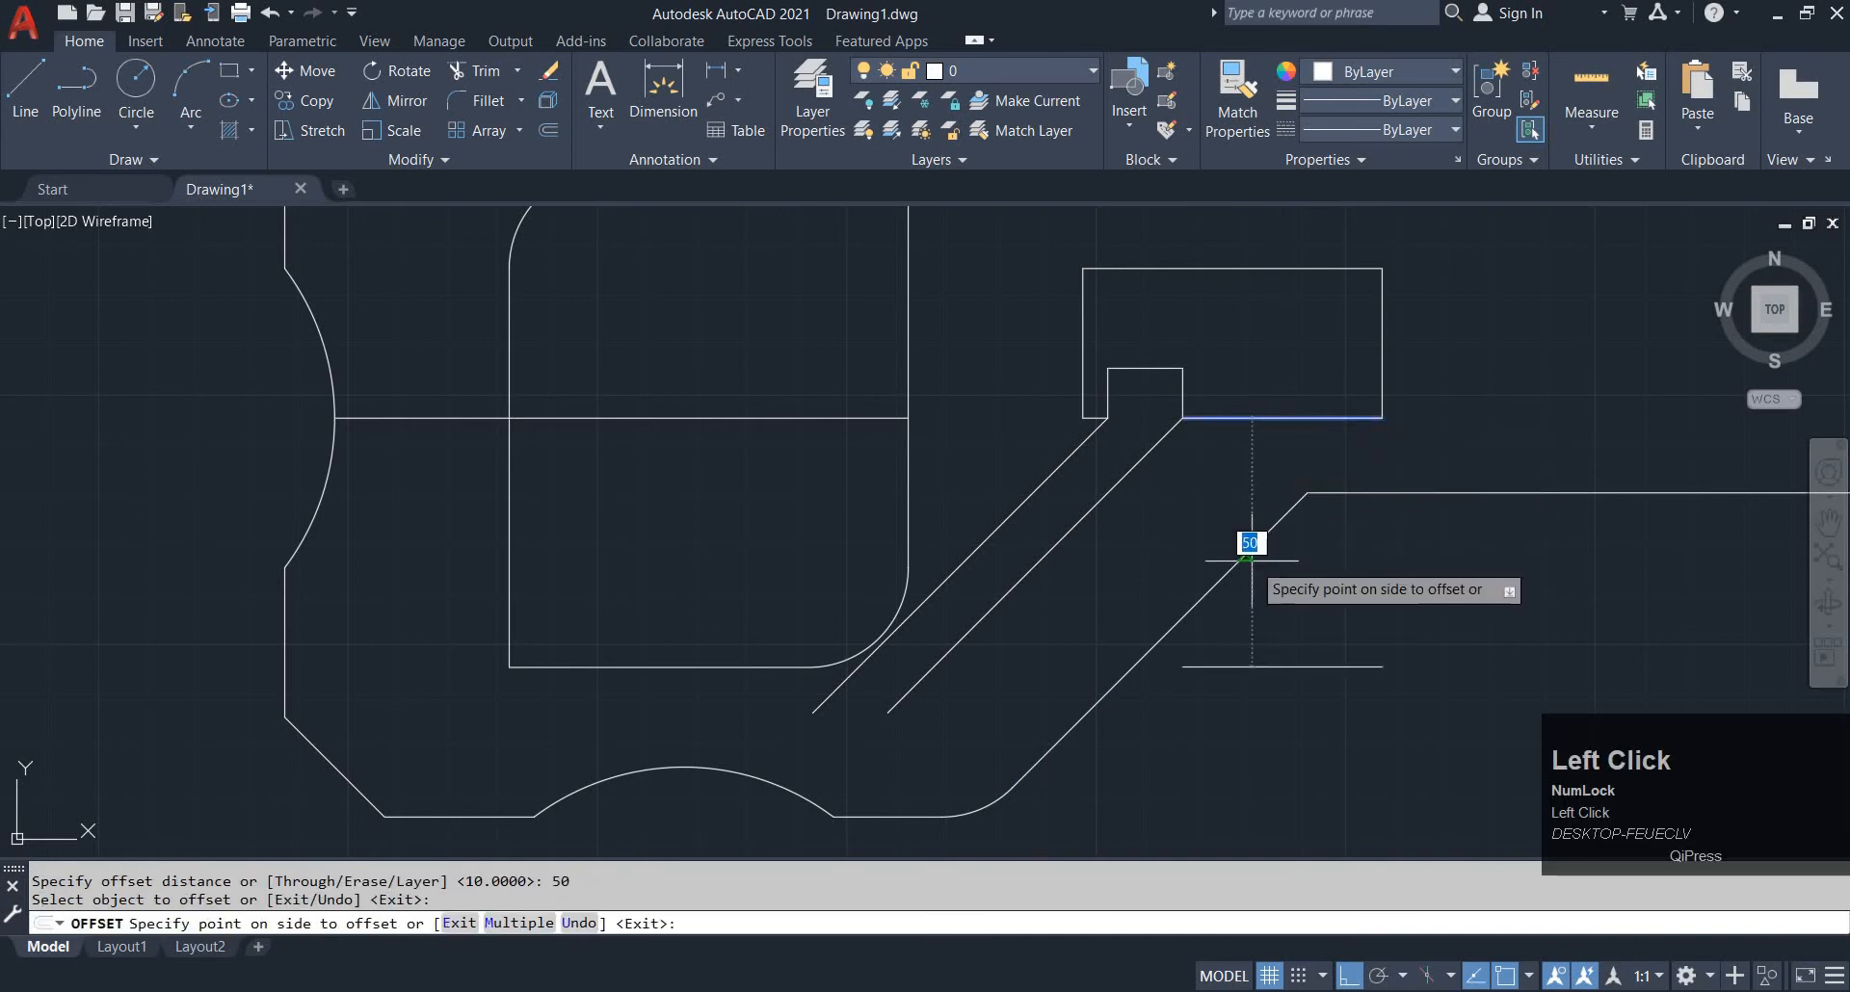
click(1251, 563)
key(Escape)
Extend the line 50 units below the cut-out leftward to meet both slanted slot lines
text(ex)
key(space)
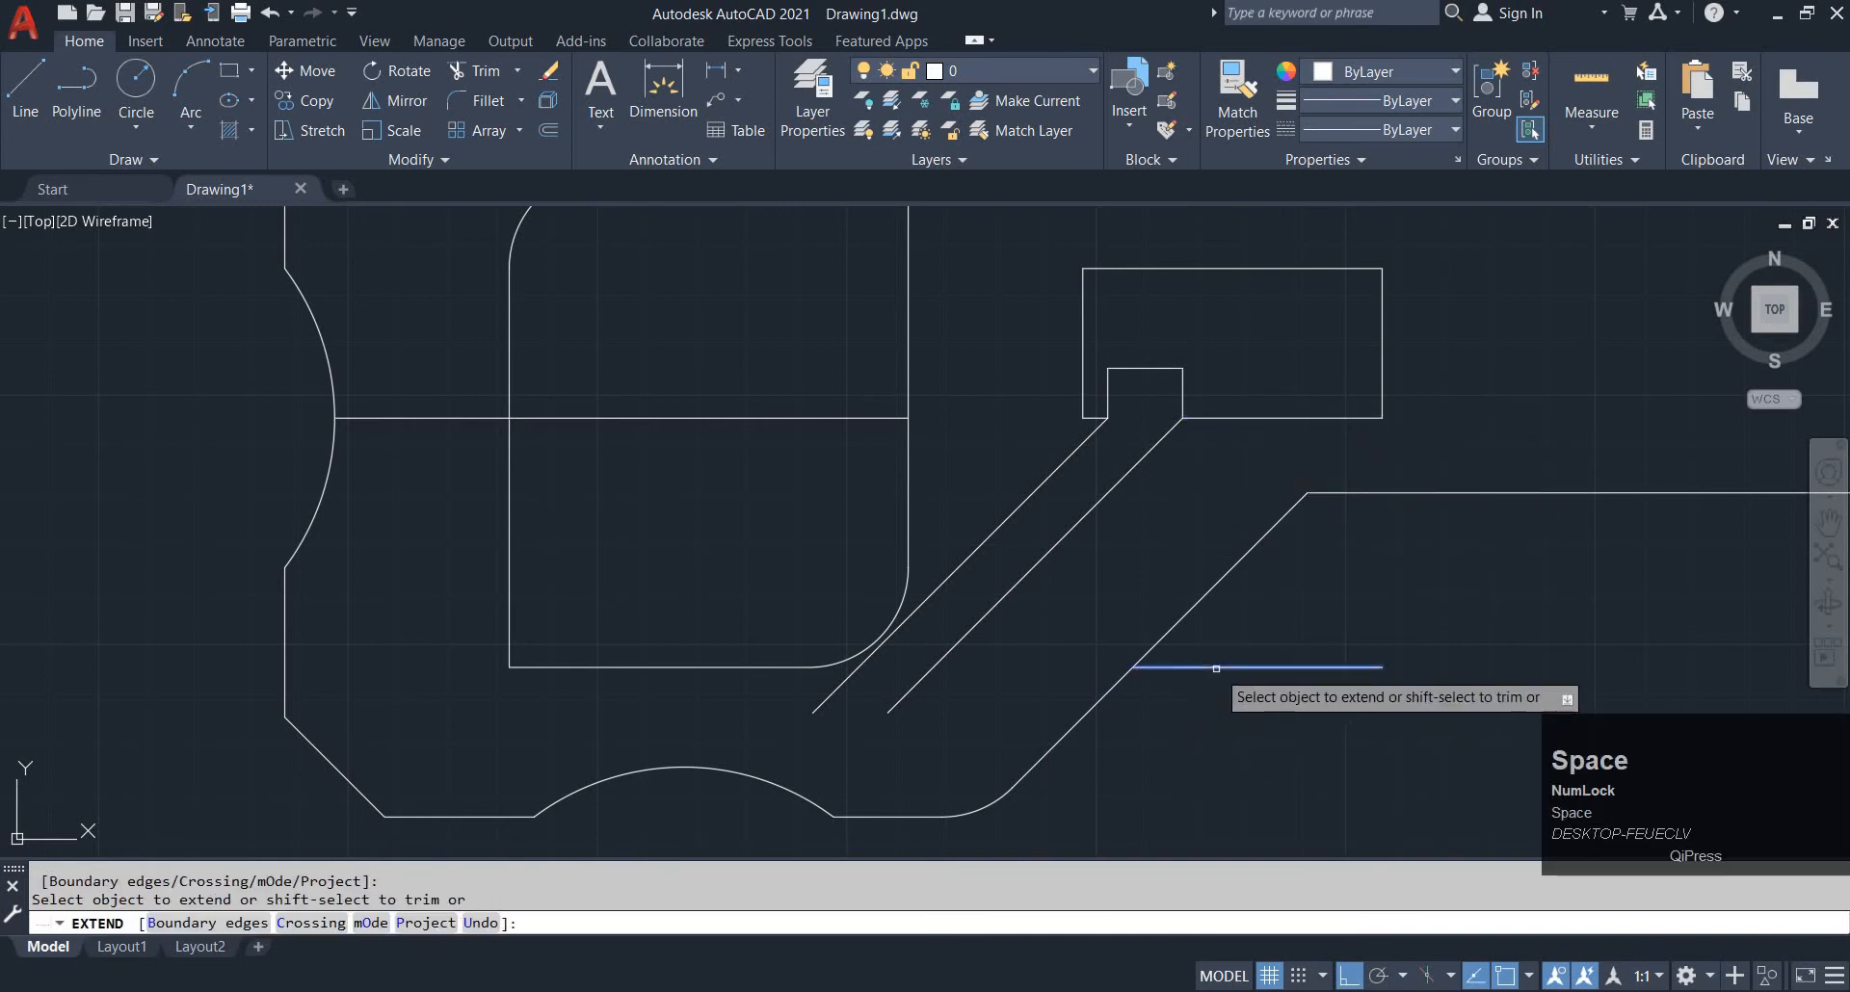
click(1207, 668)
click(1207, 668)
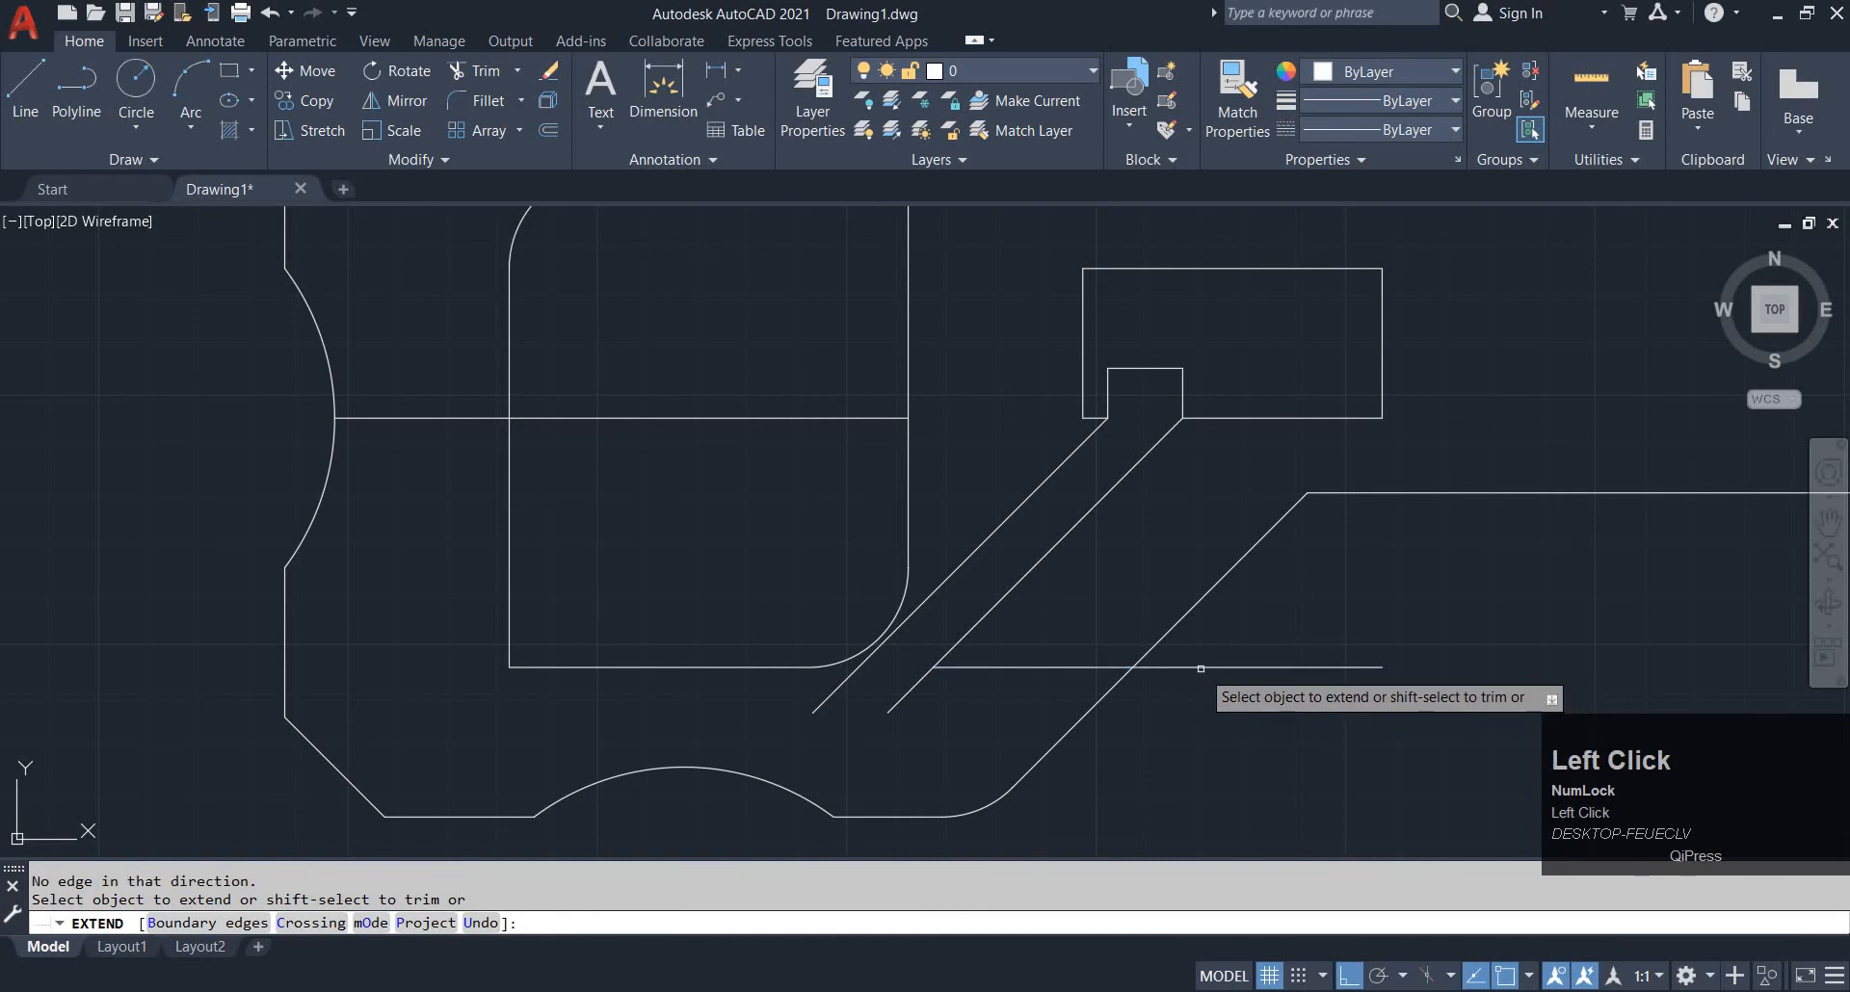
click(1201, 670)
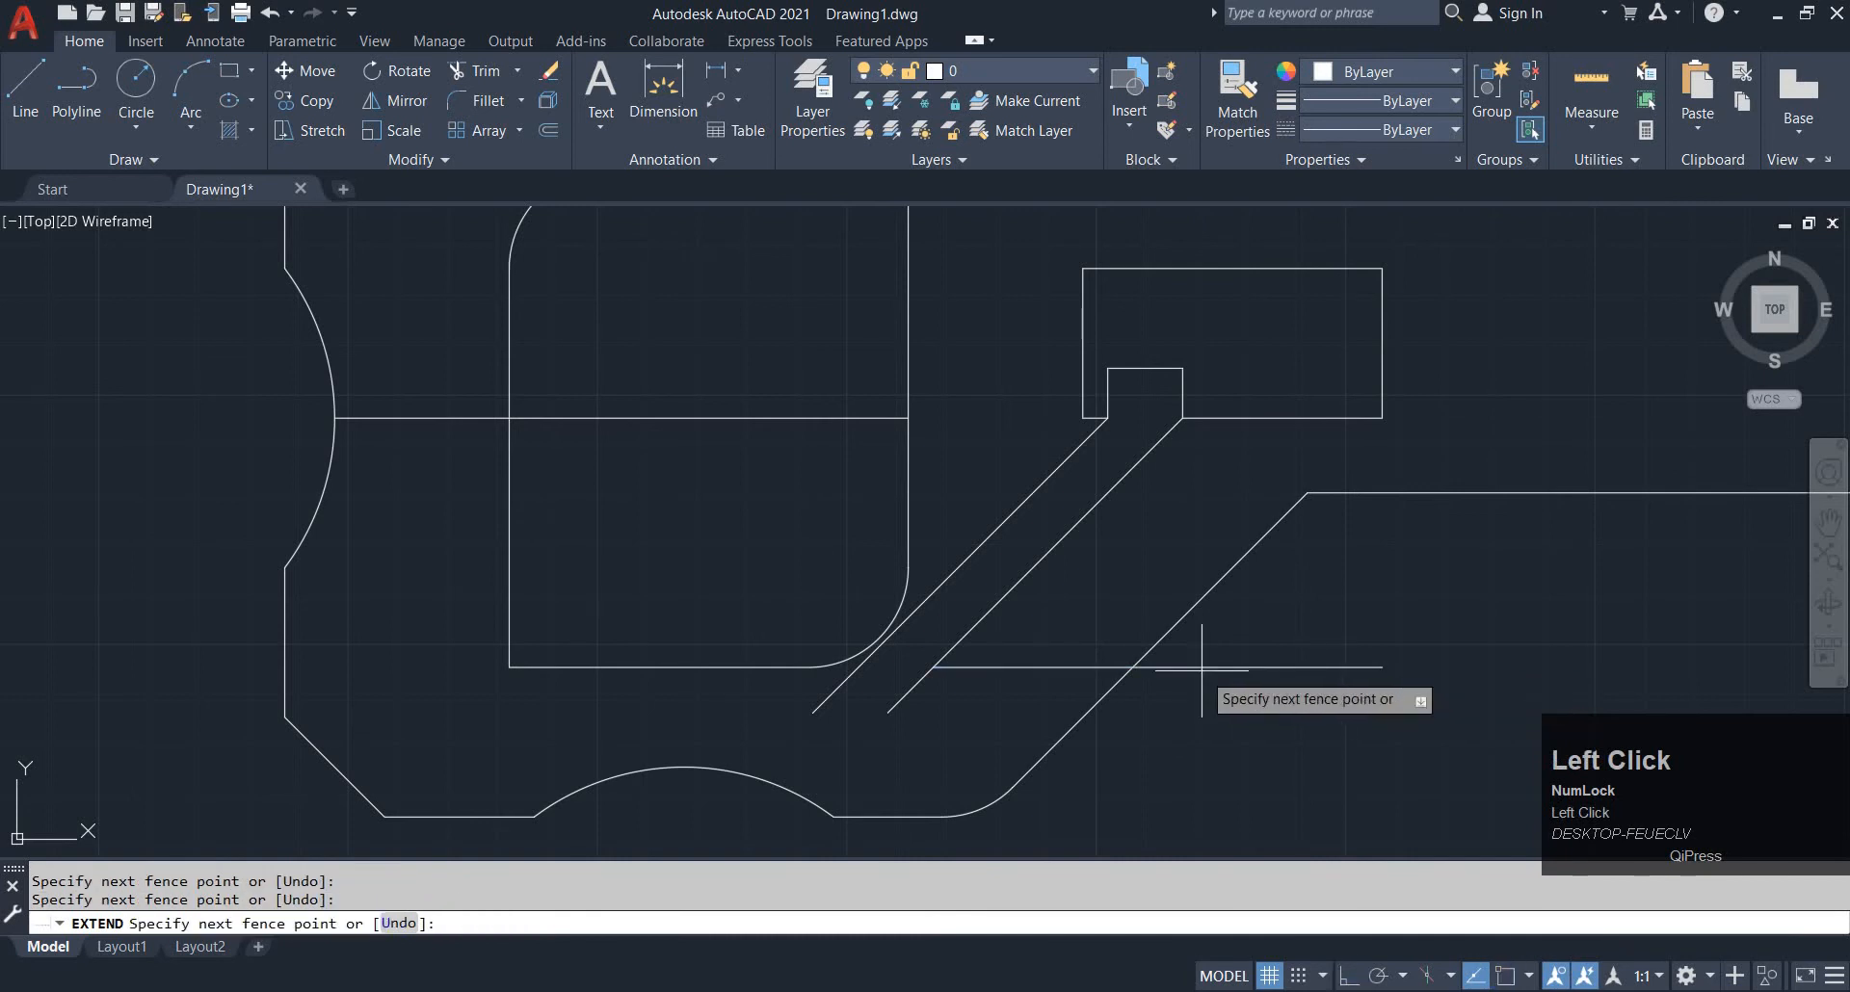
key(Escape)
text(e)
key(space)
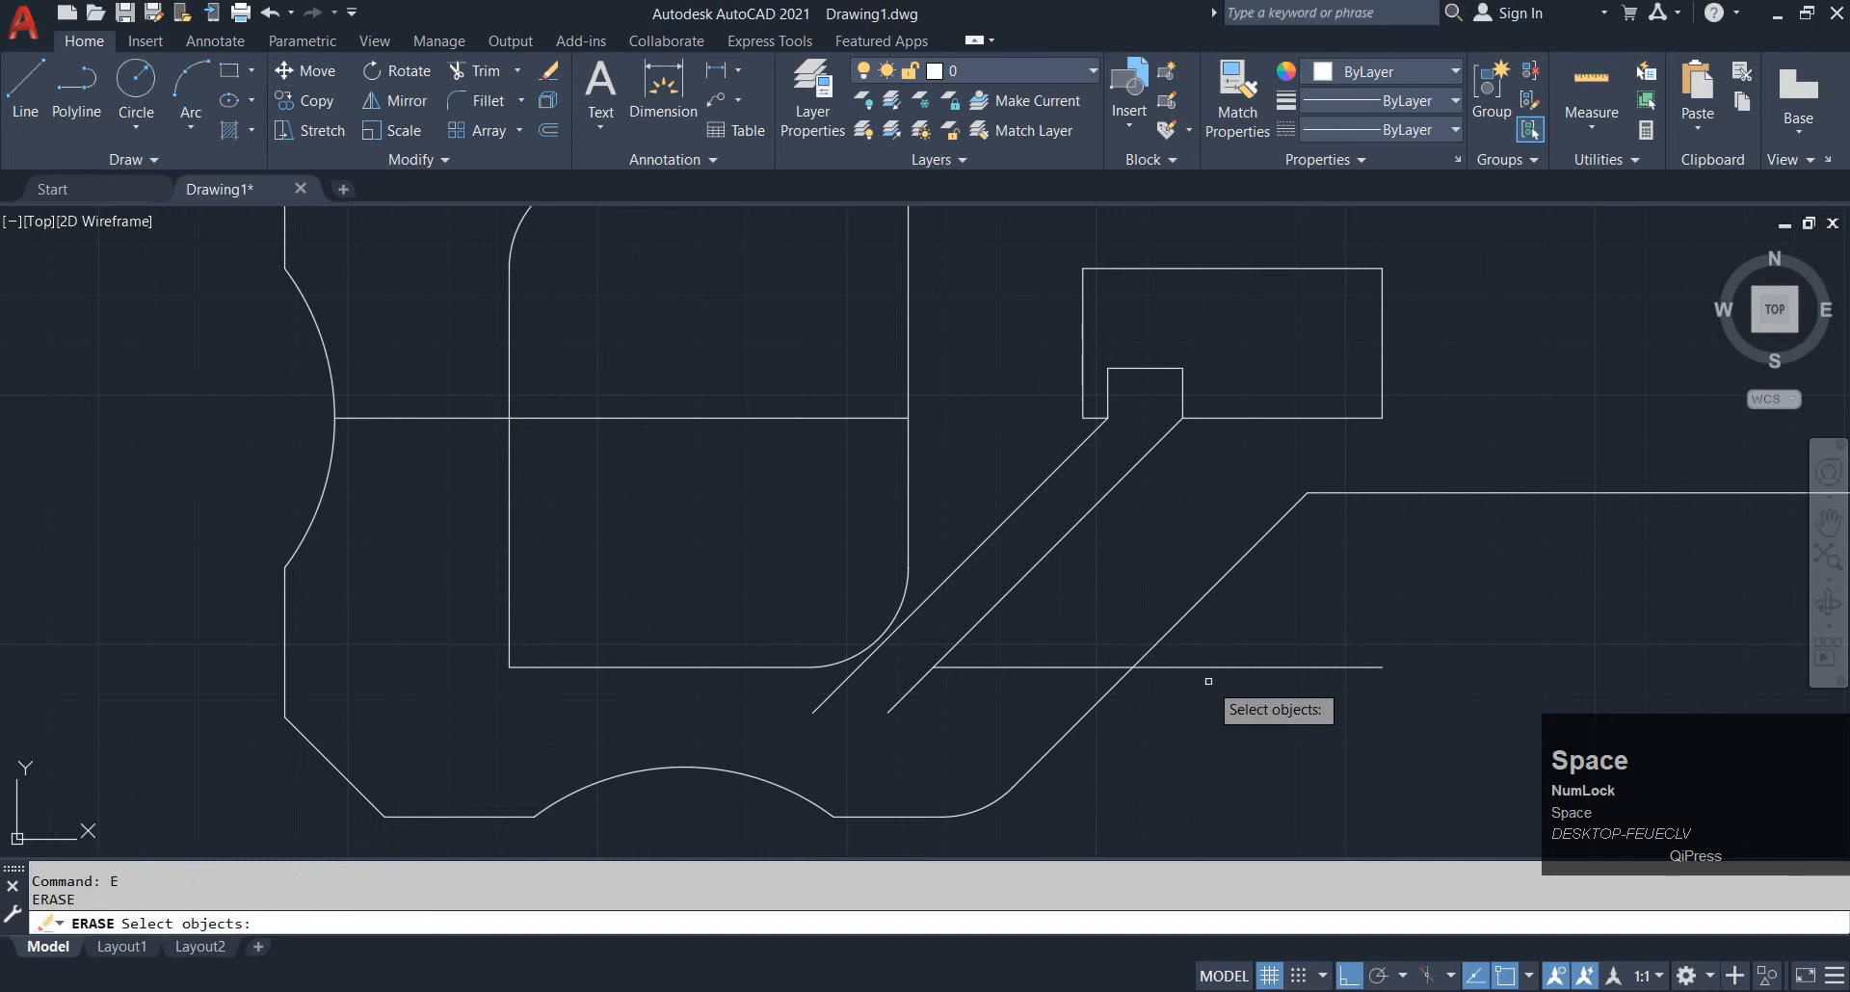
key(Escape)
text(ex)
key(space)
click(993, 664)
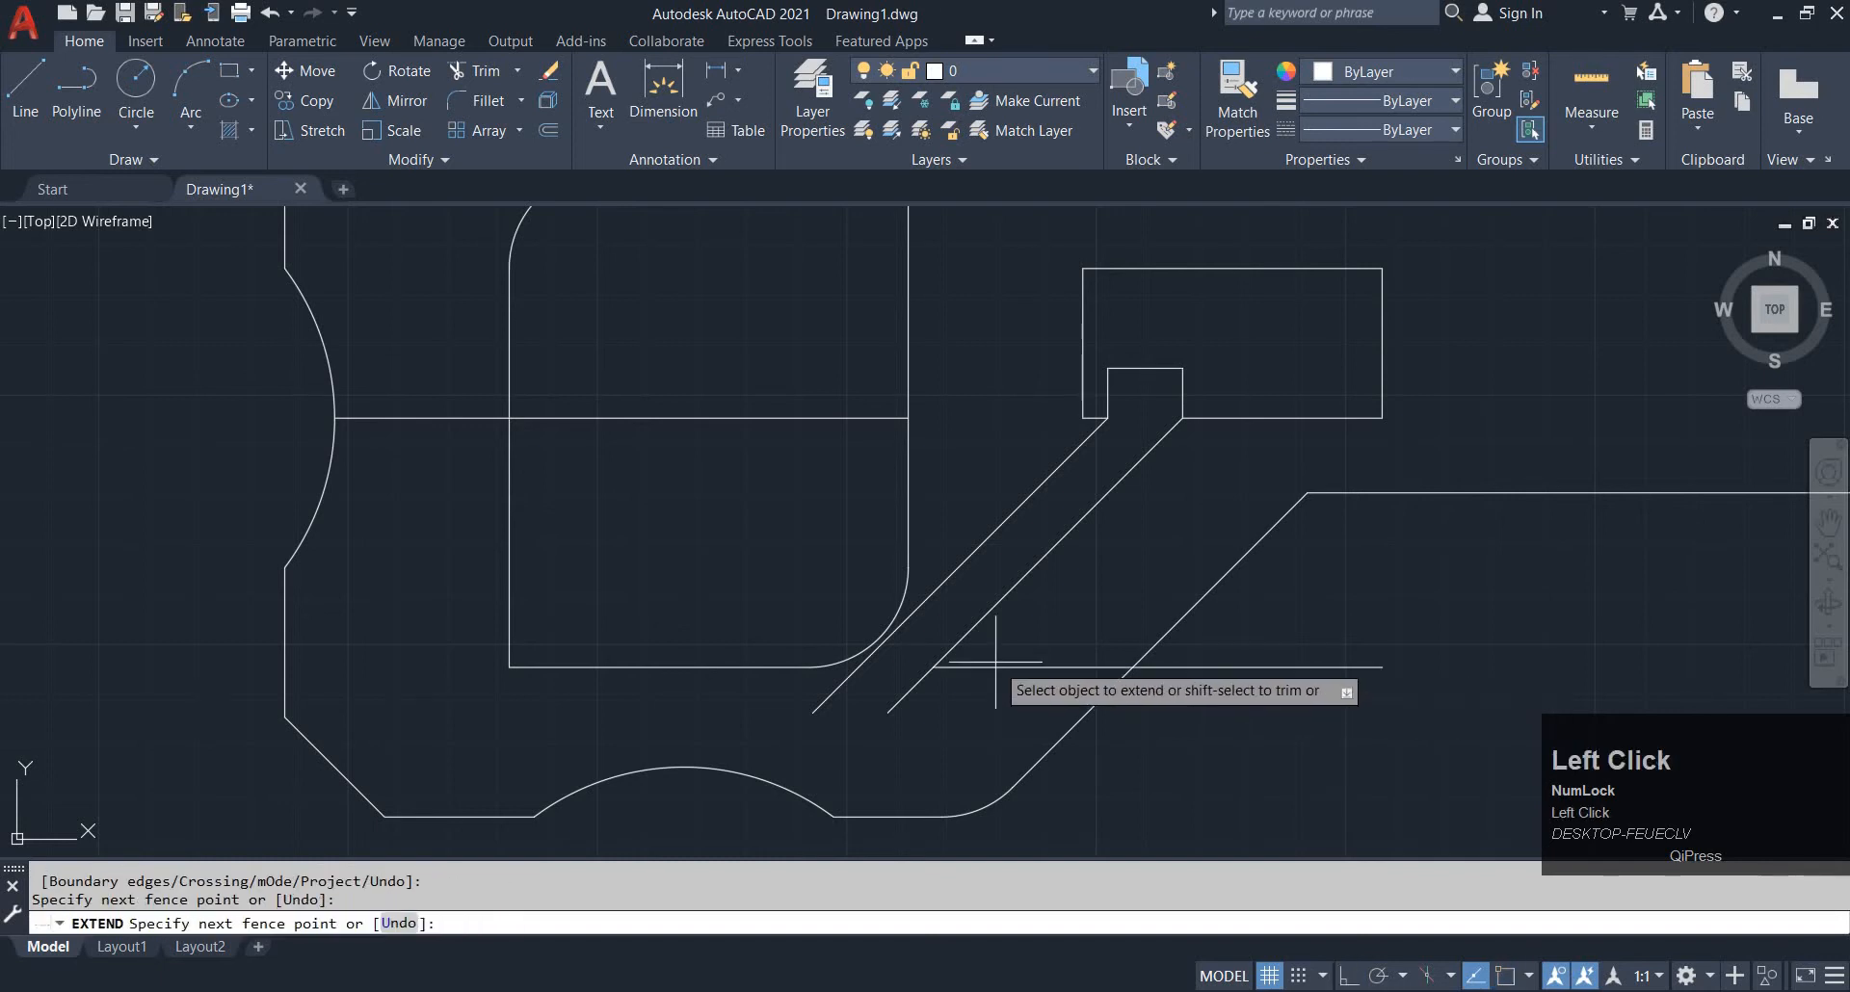
key(Escape)
Measure the cut-out's left edge with a linear dimension
mouse_move(1304, 425)
middle_down()
mouse_move(979, 533)
mouse_move(871, 477)
middle_up()
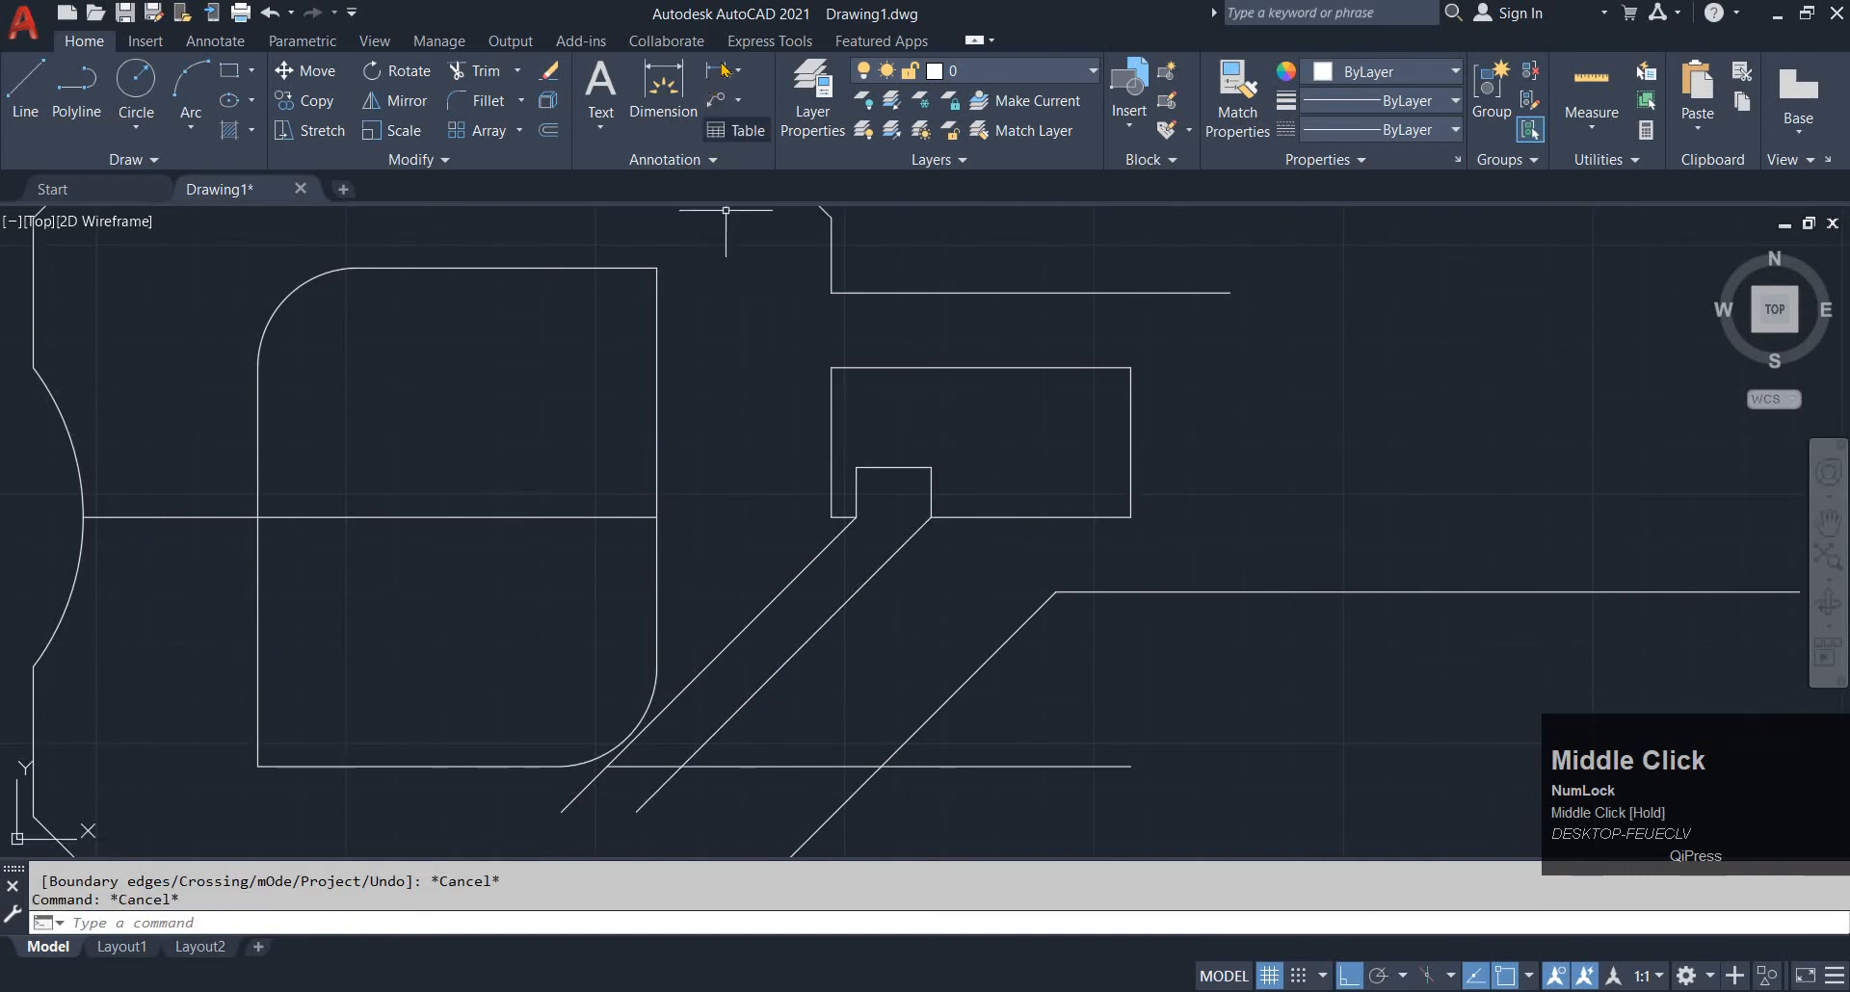
text(dli)
key(space)
key(space)
click(830, 439)
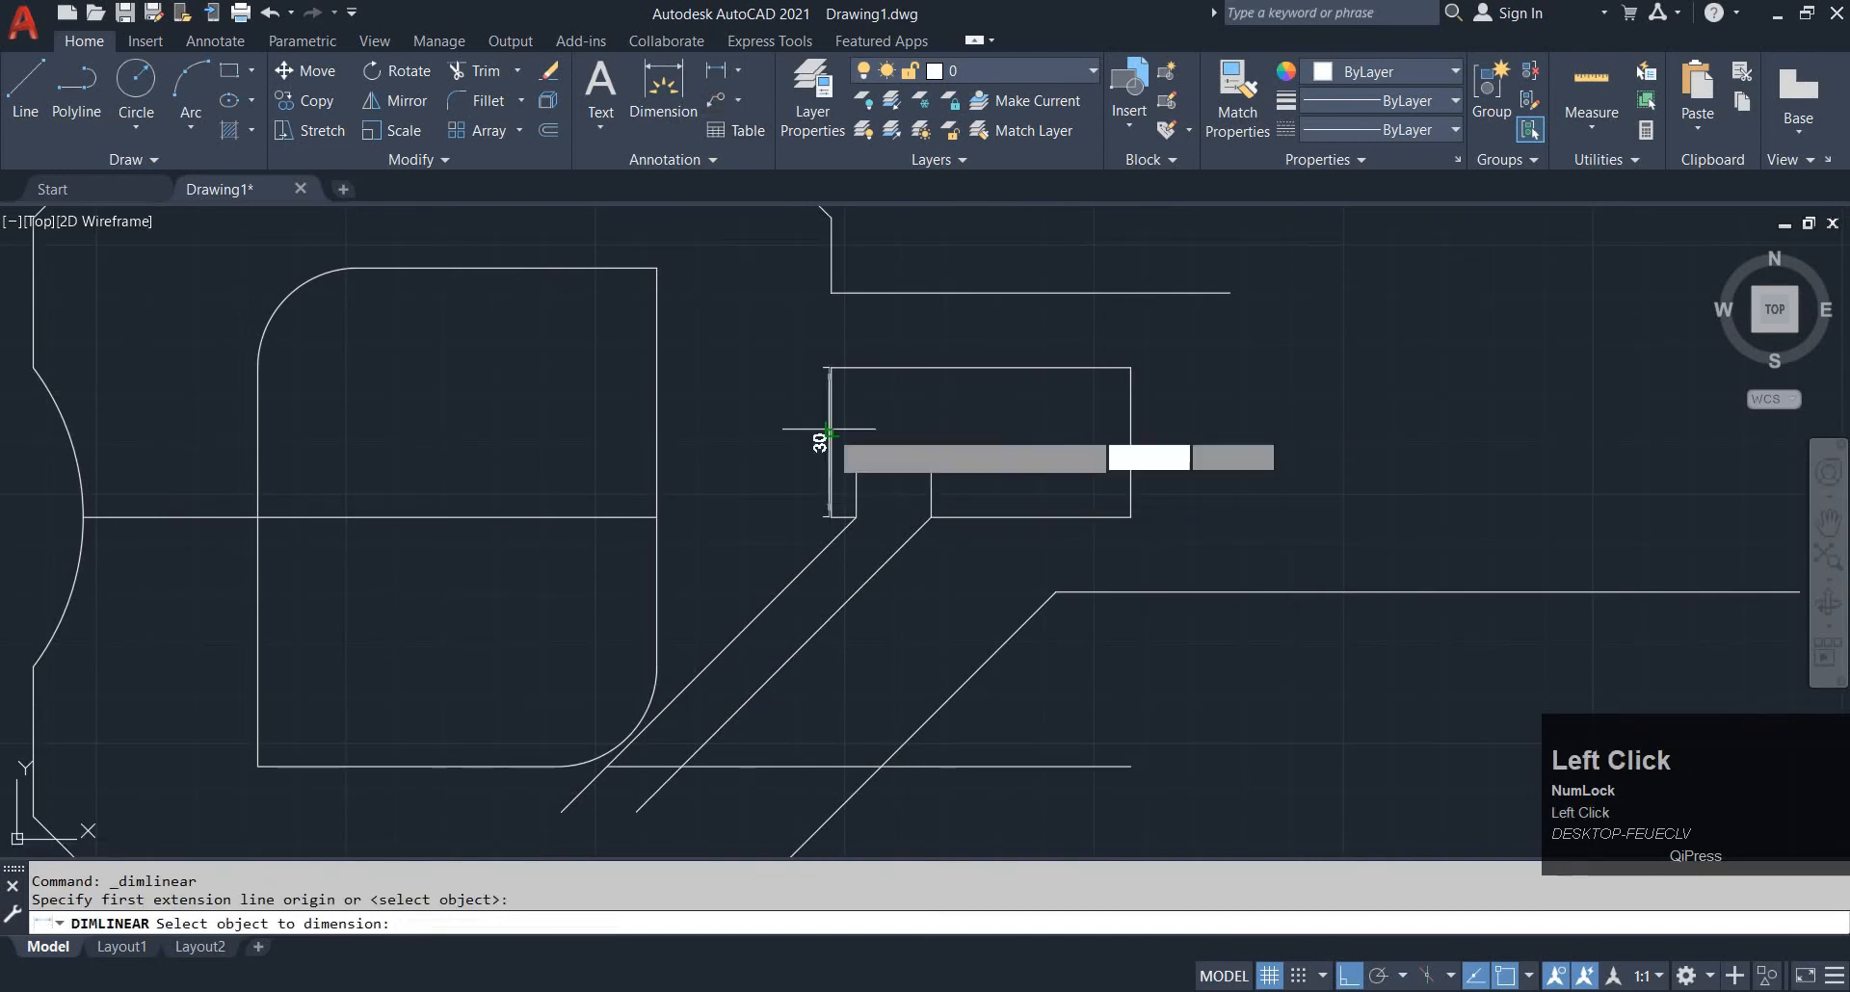
scroll(789, 451, up, 2)
scroll(785, 449, down, 2)
key(Escape)
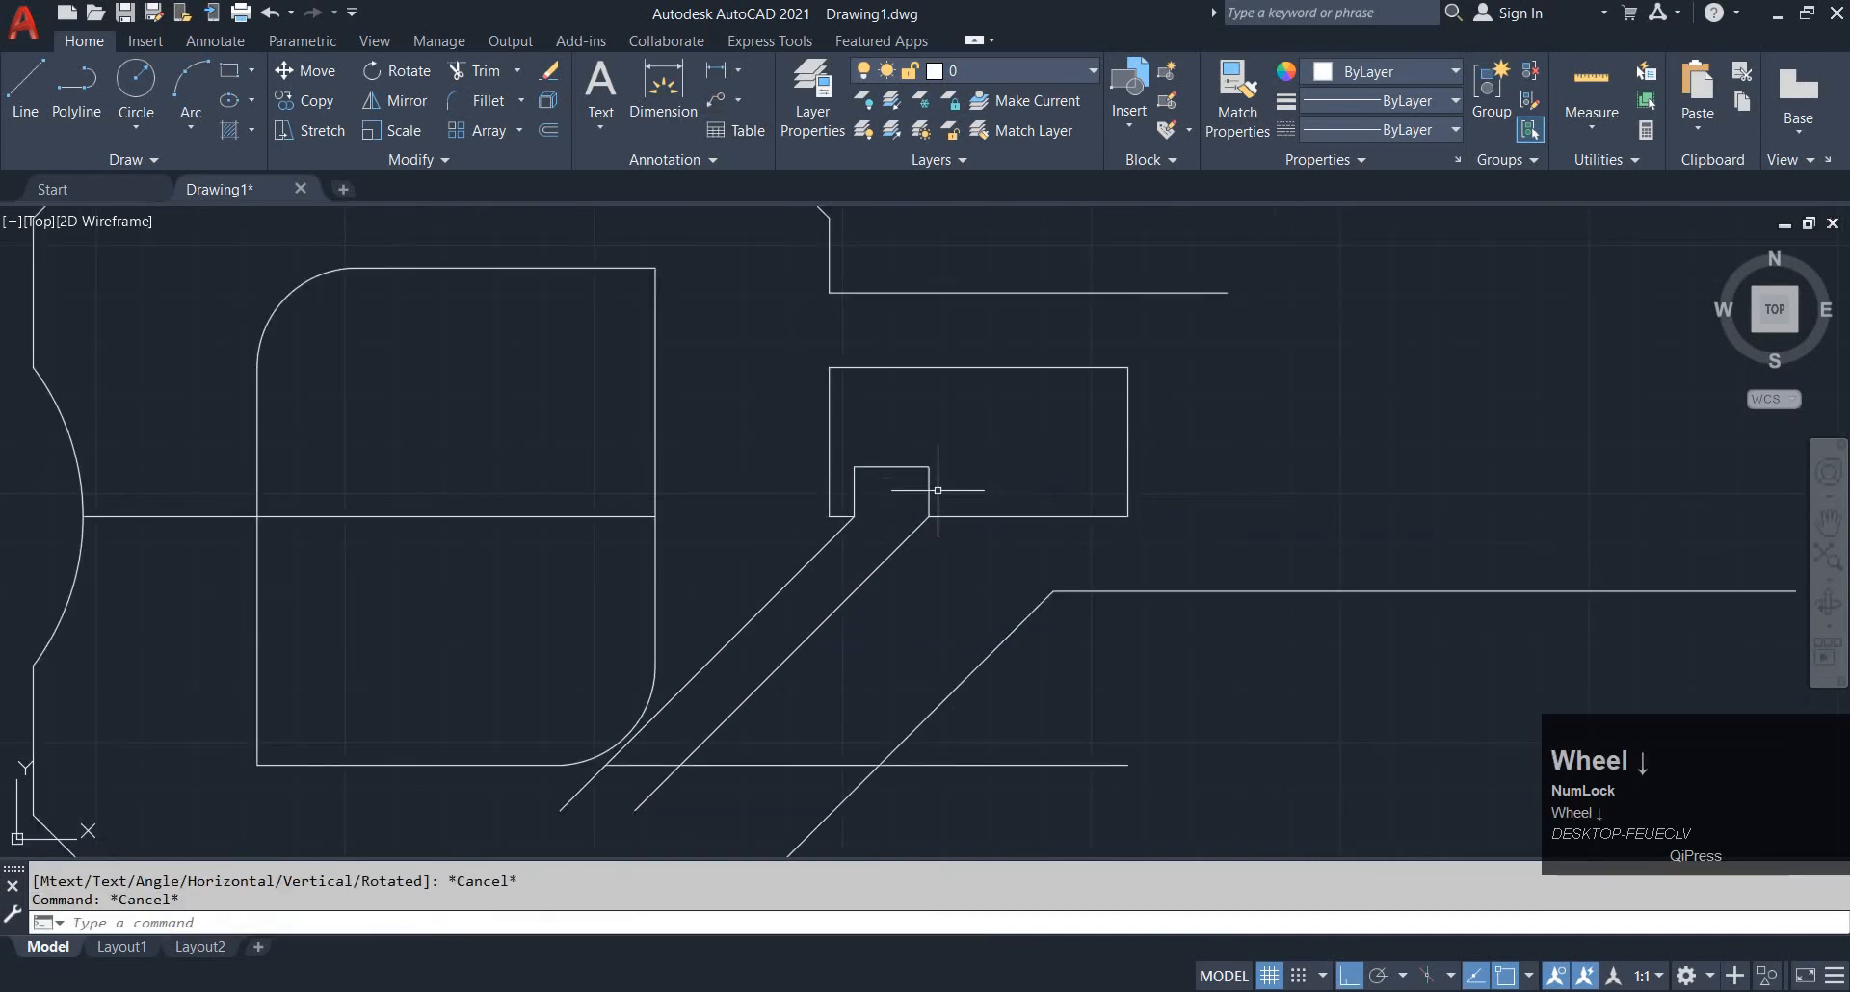
Stretch the cut-out's bottom edge, together with its notch, 5 units upward
click(1053, 530)
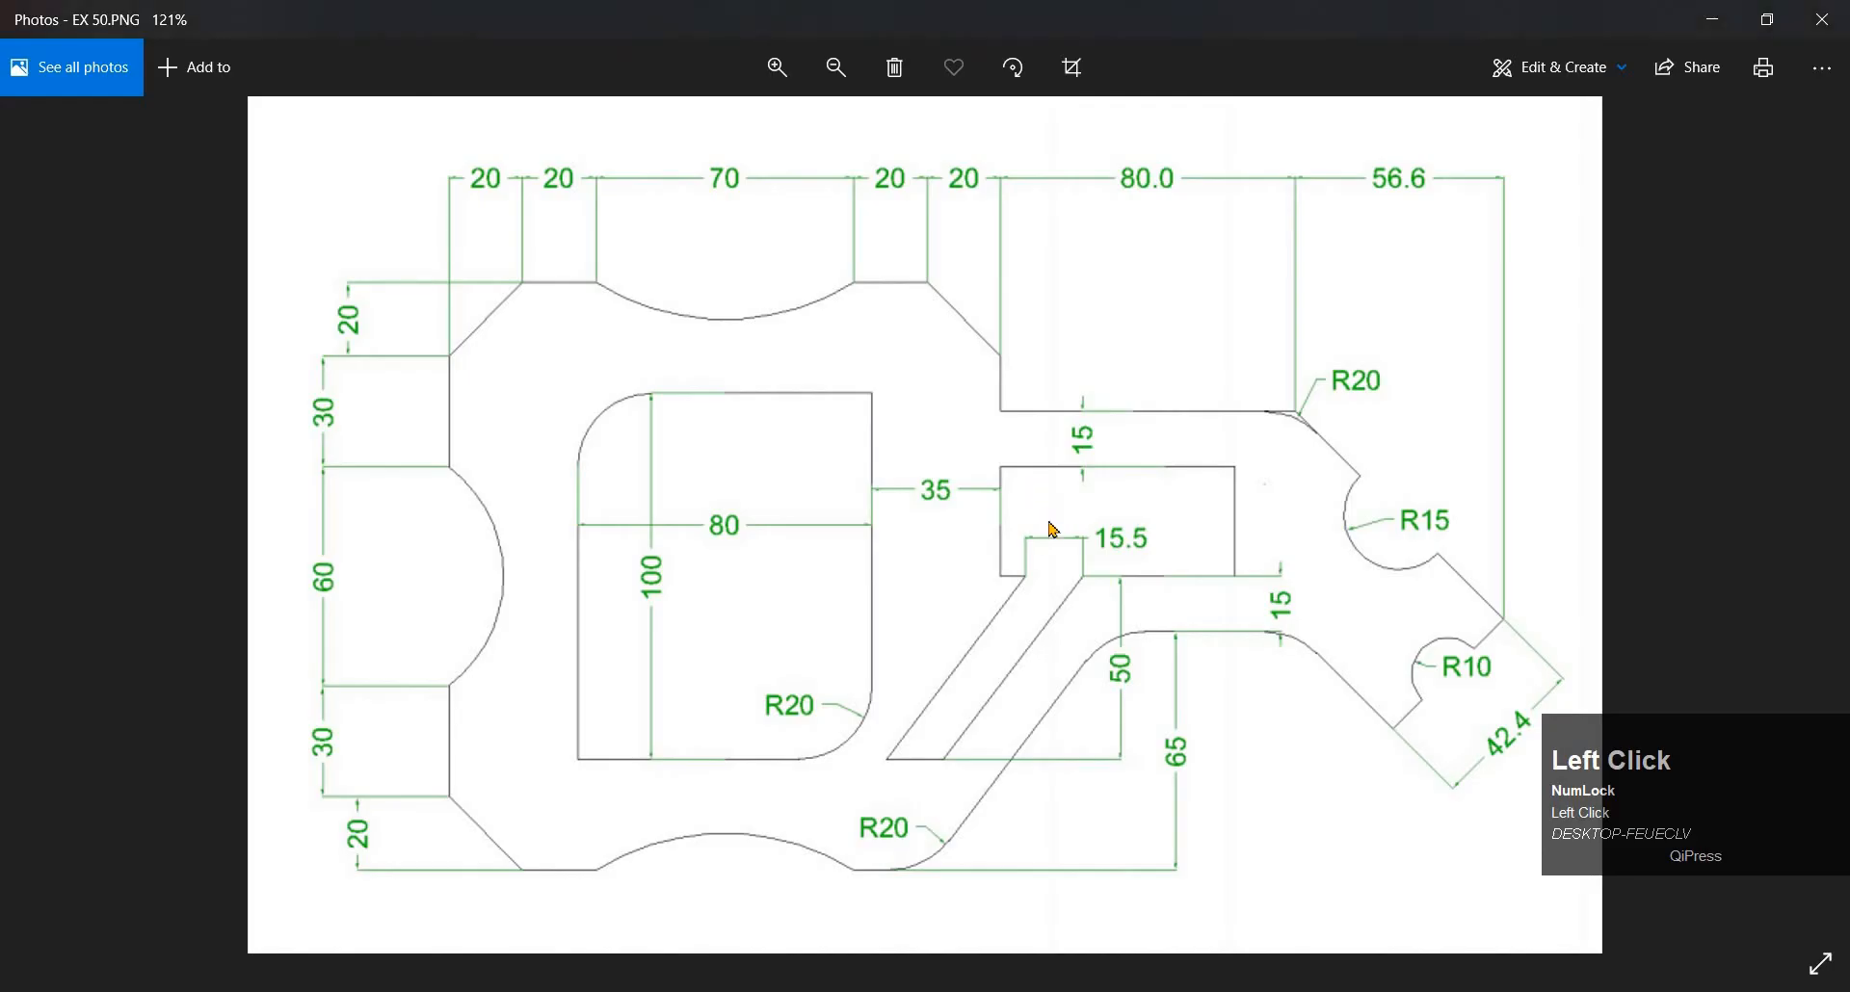
click(1712, 19)
scroll(912, 465, up, 2)
mouse_move(911, 464)
middle_down()
mouse_move(874, 491)
mouse_move(844, 461)
middle_up()
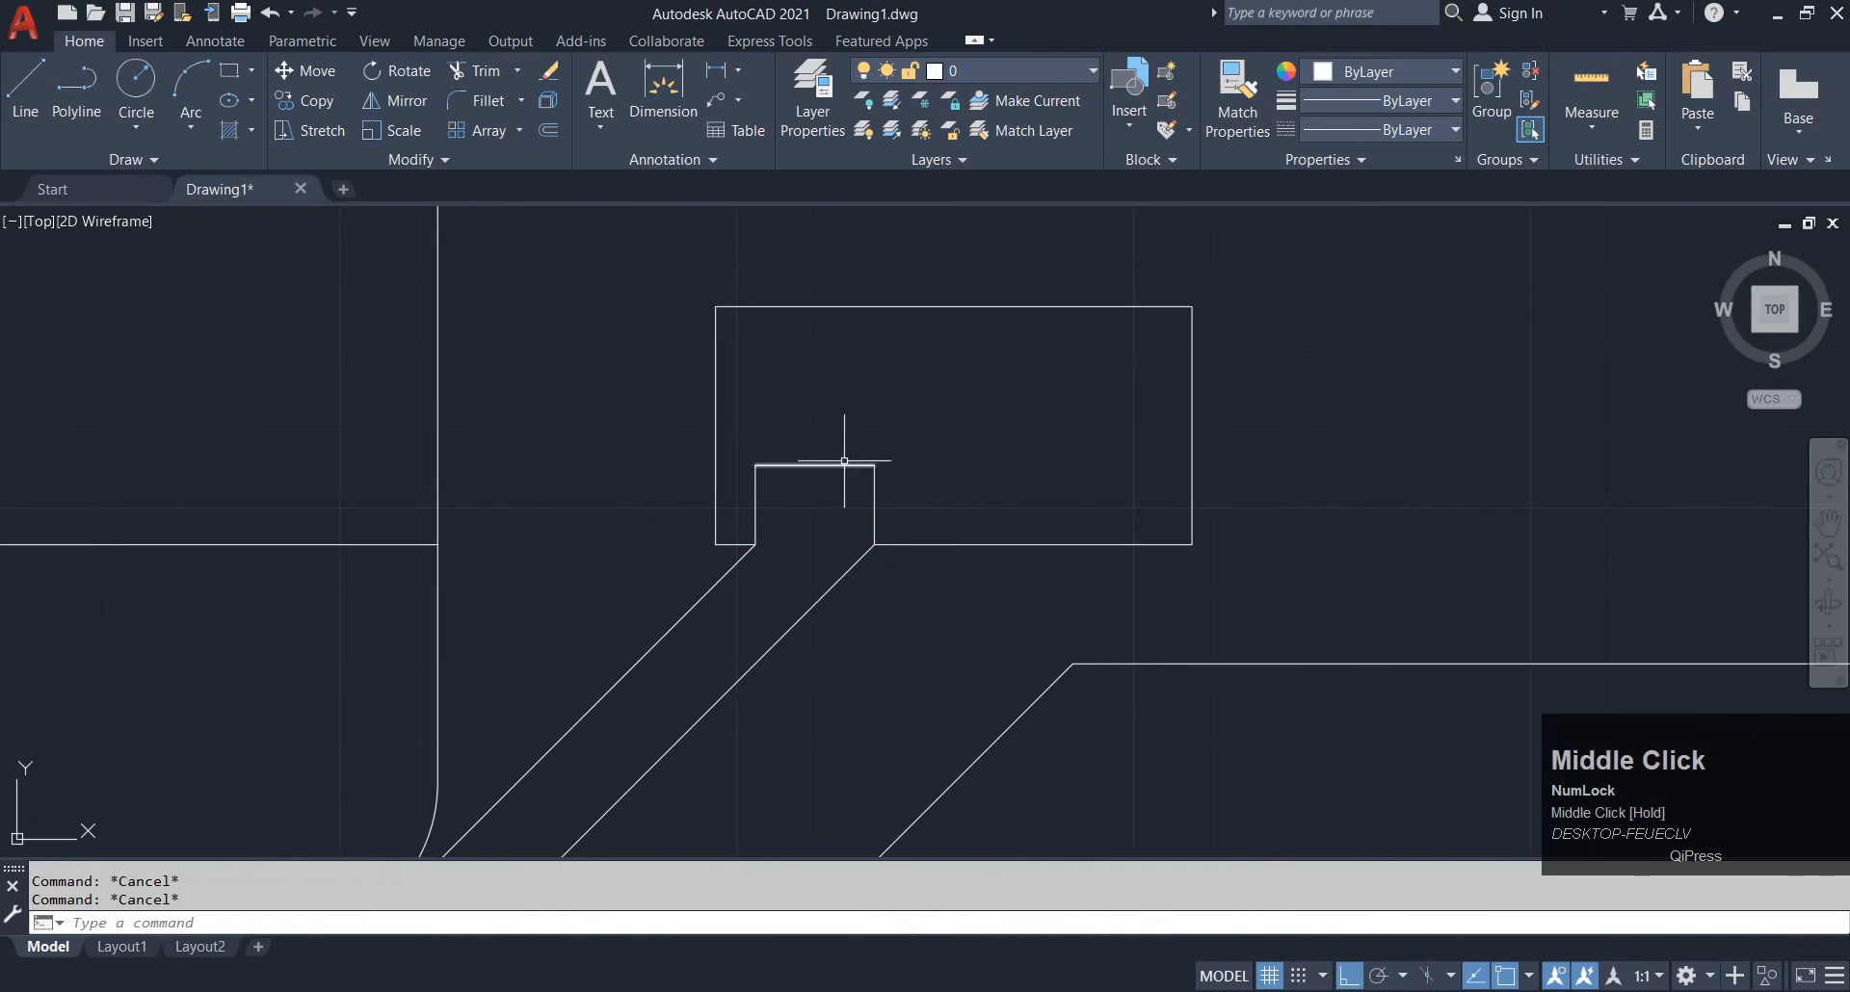
text(s)
key(space)
click(1322, 570)
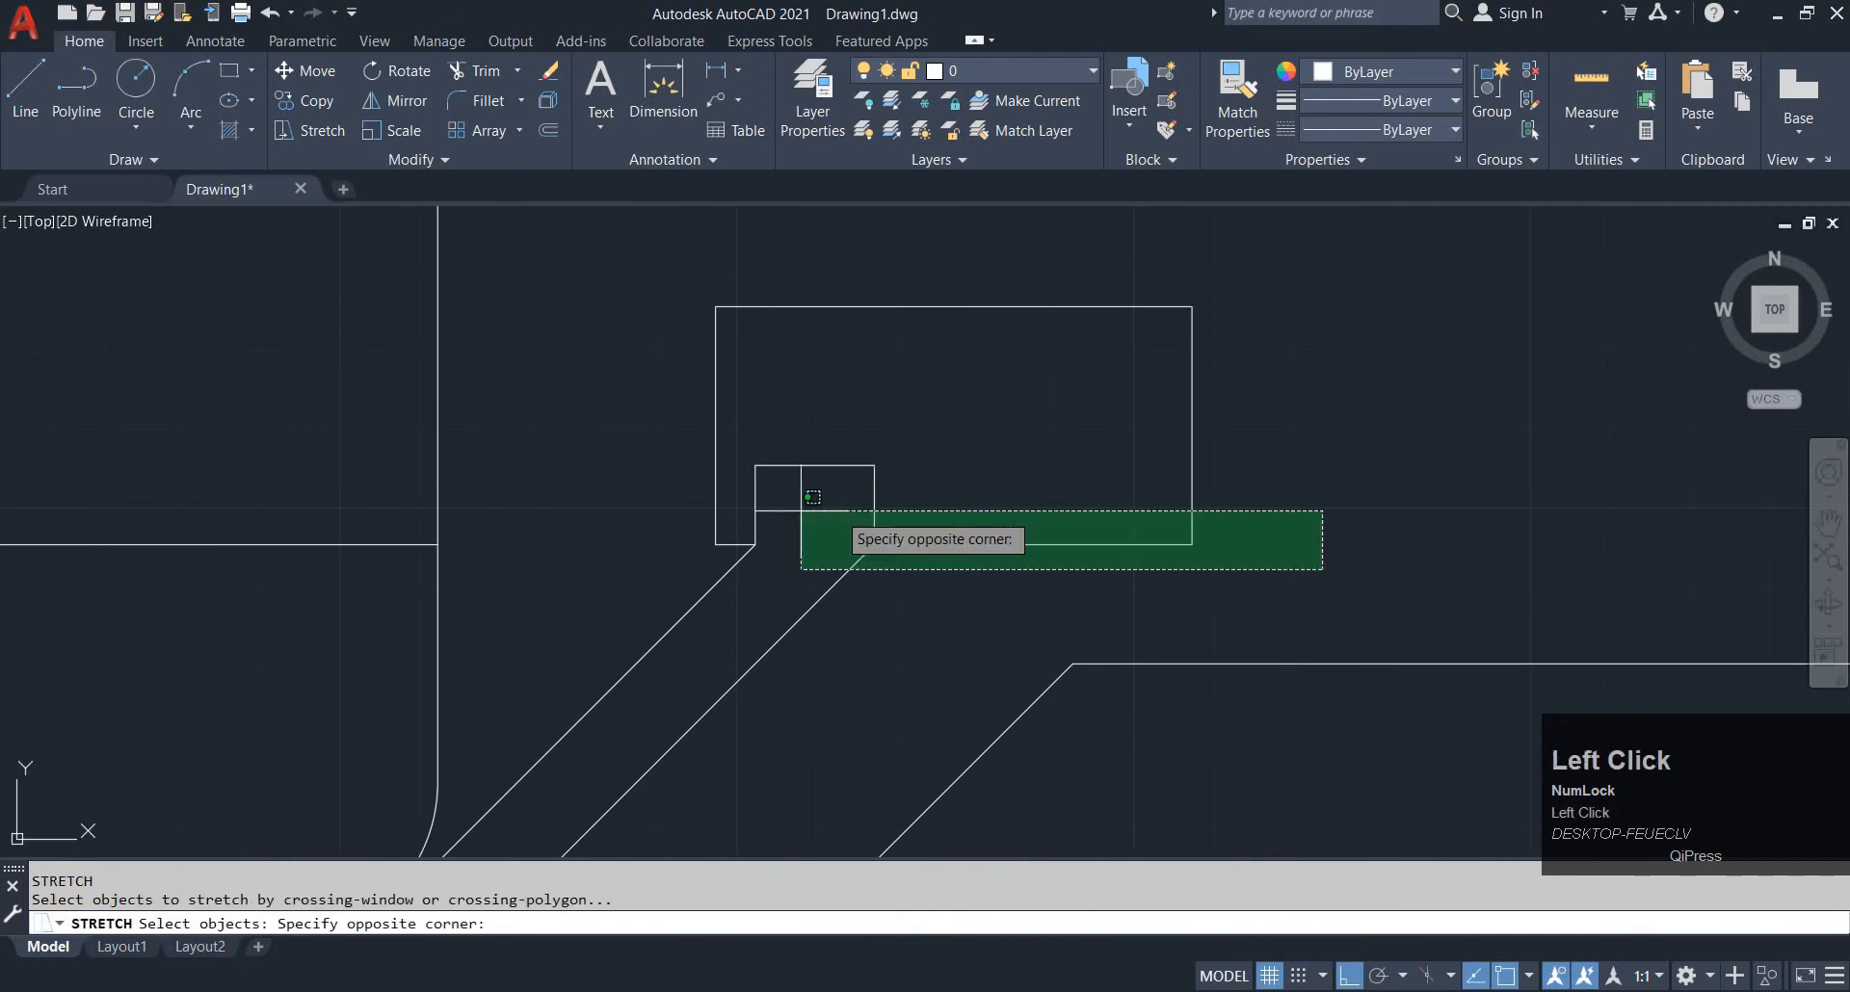
click(611, 421)
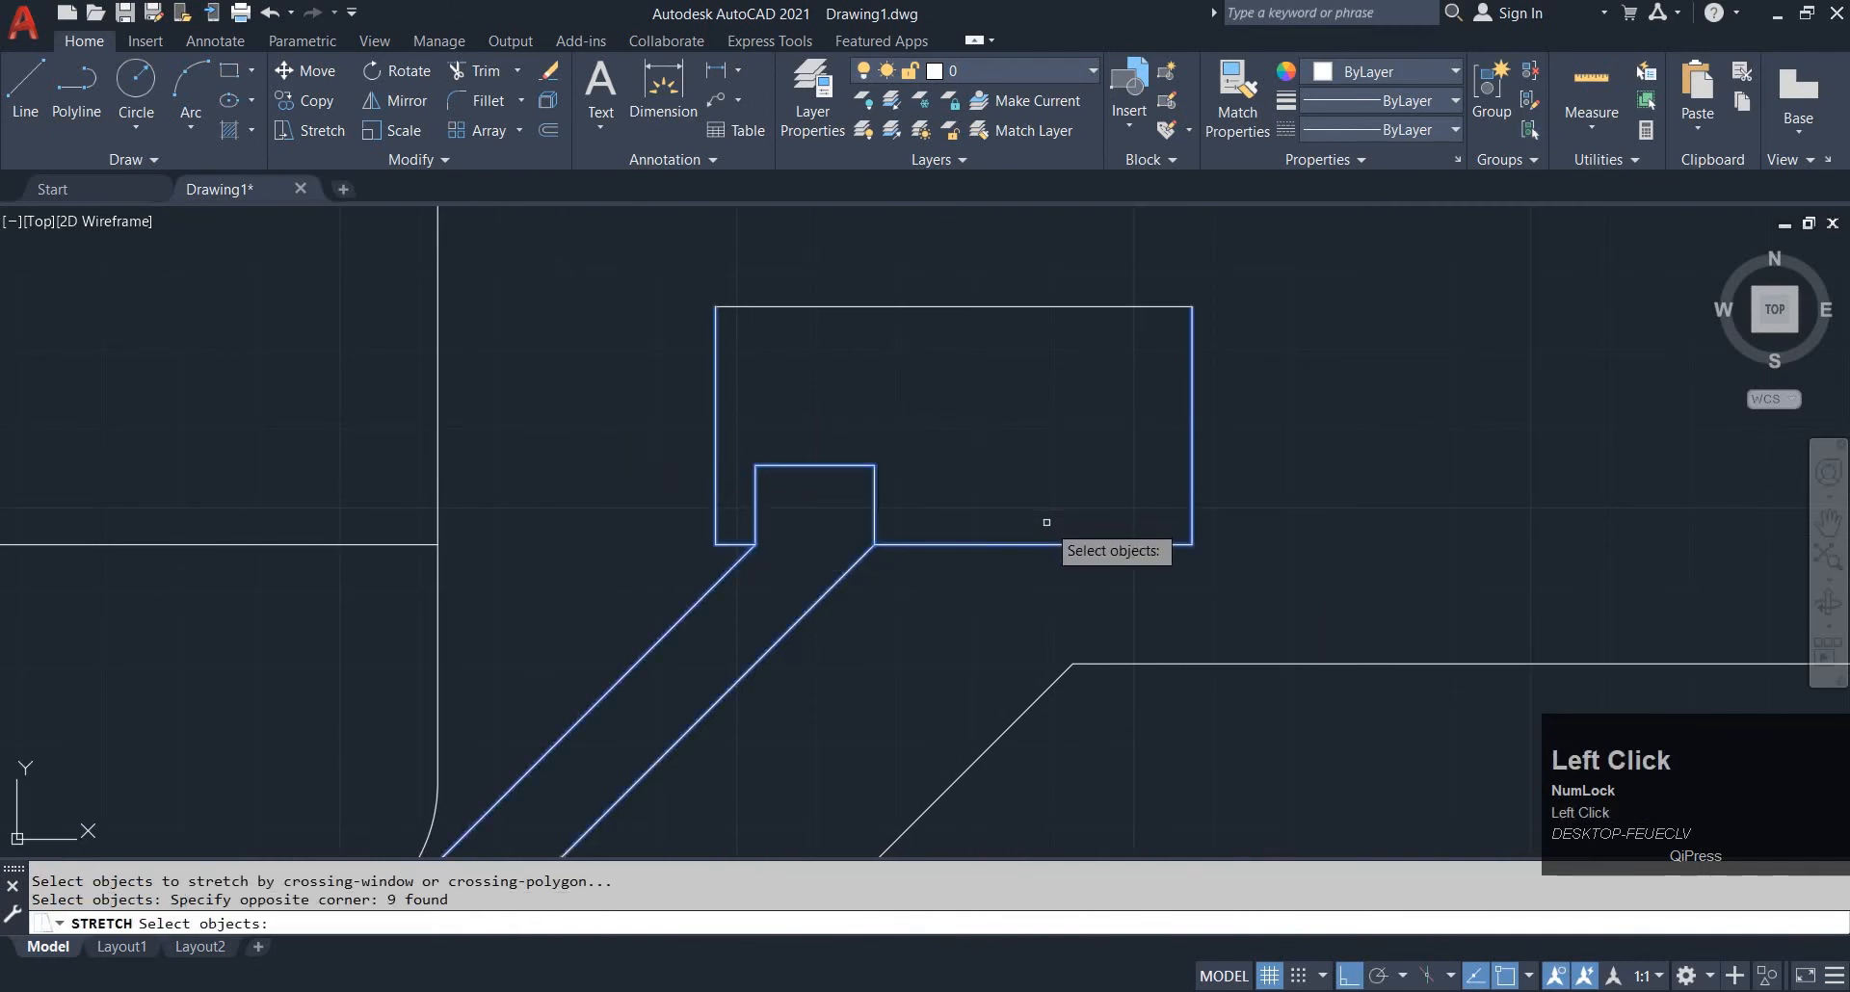
key(space)
click(1257, 613)
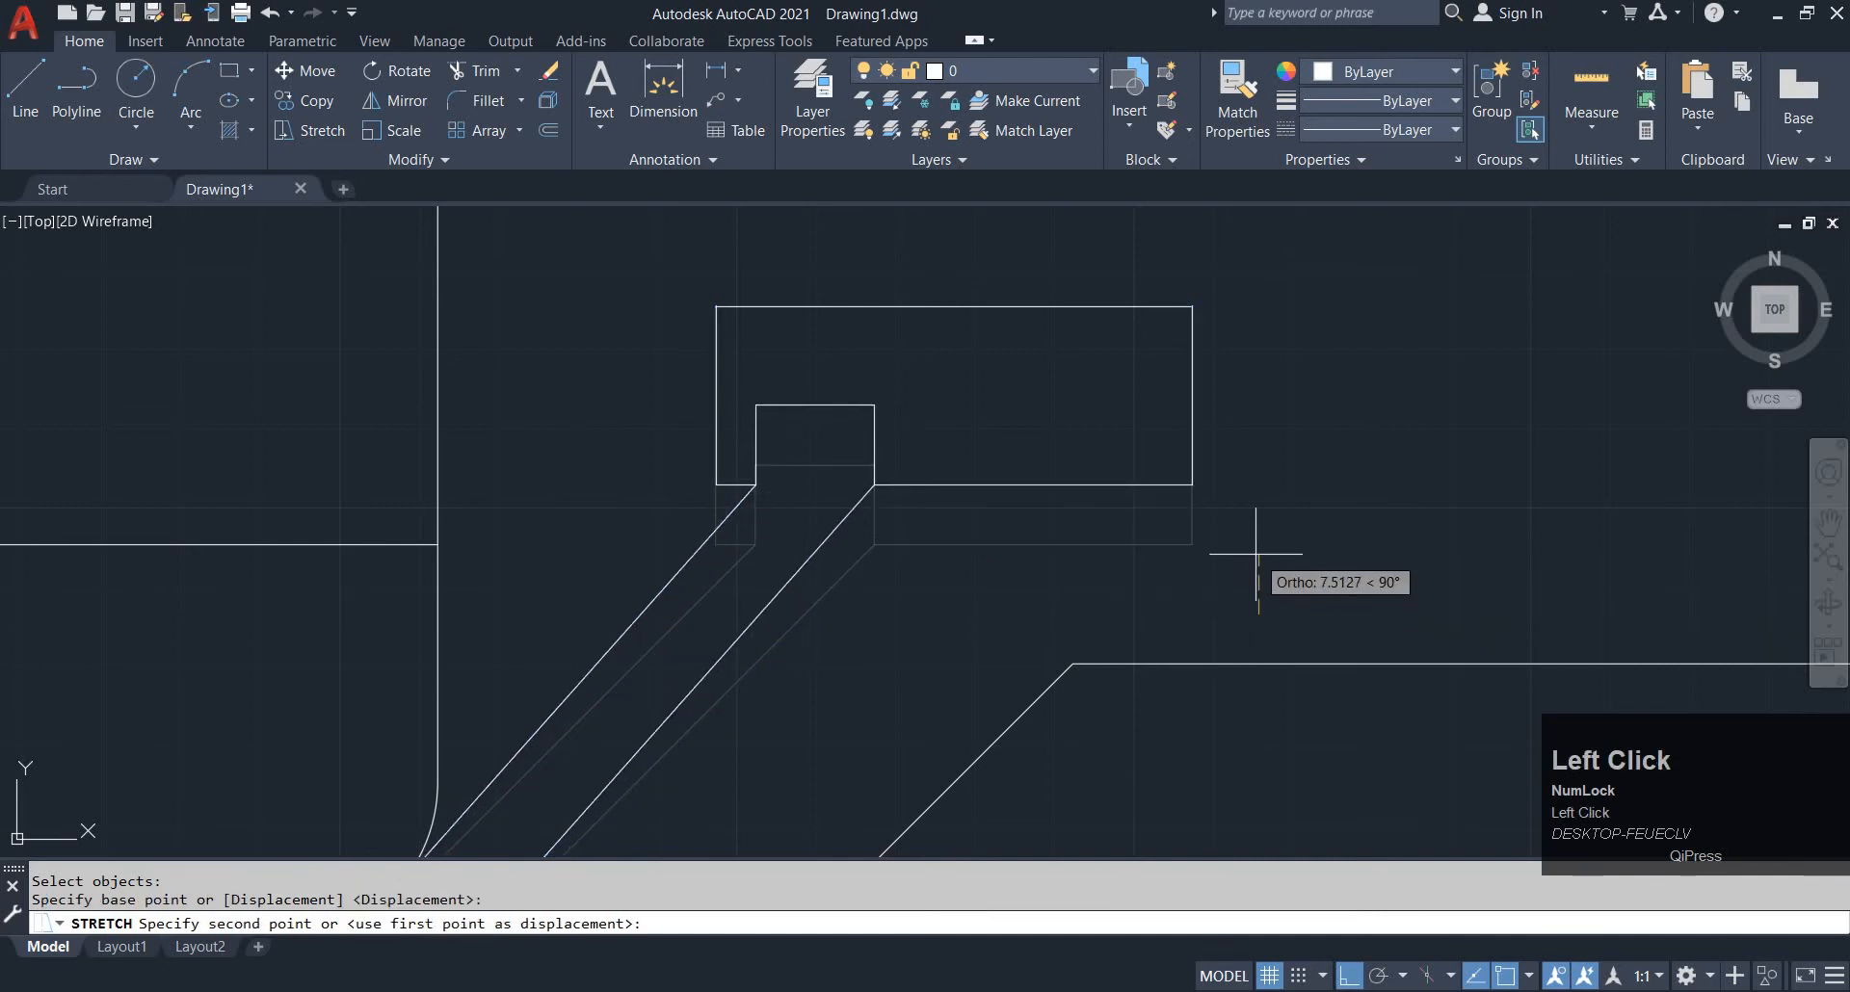
text(5)
key(space)
Erase both slanted slot lines and the horizontal line below the cut-out
scroll(982, 554, down, 1)
middle_drag(983, 554, 990, 469)
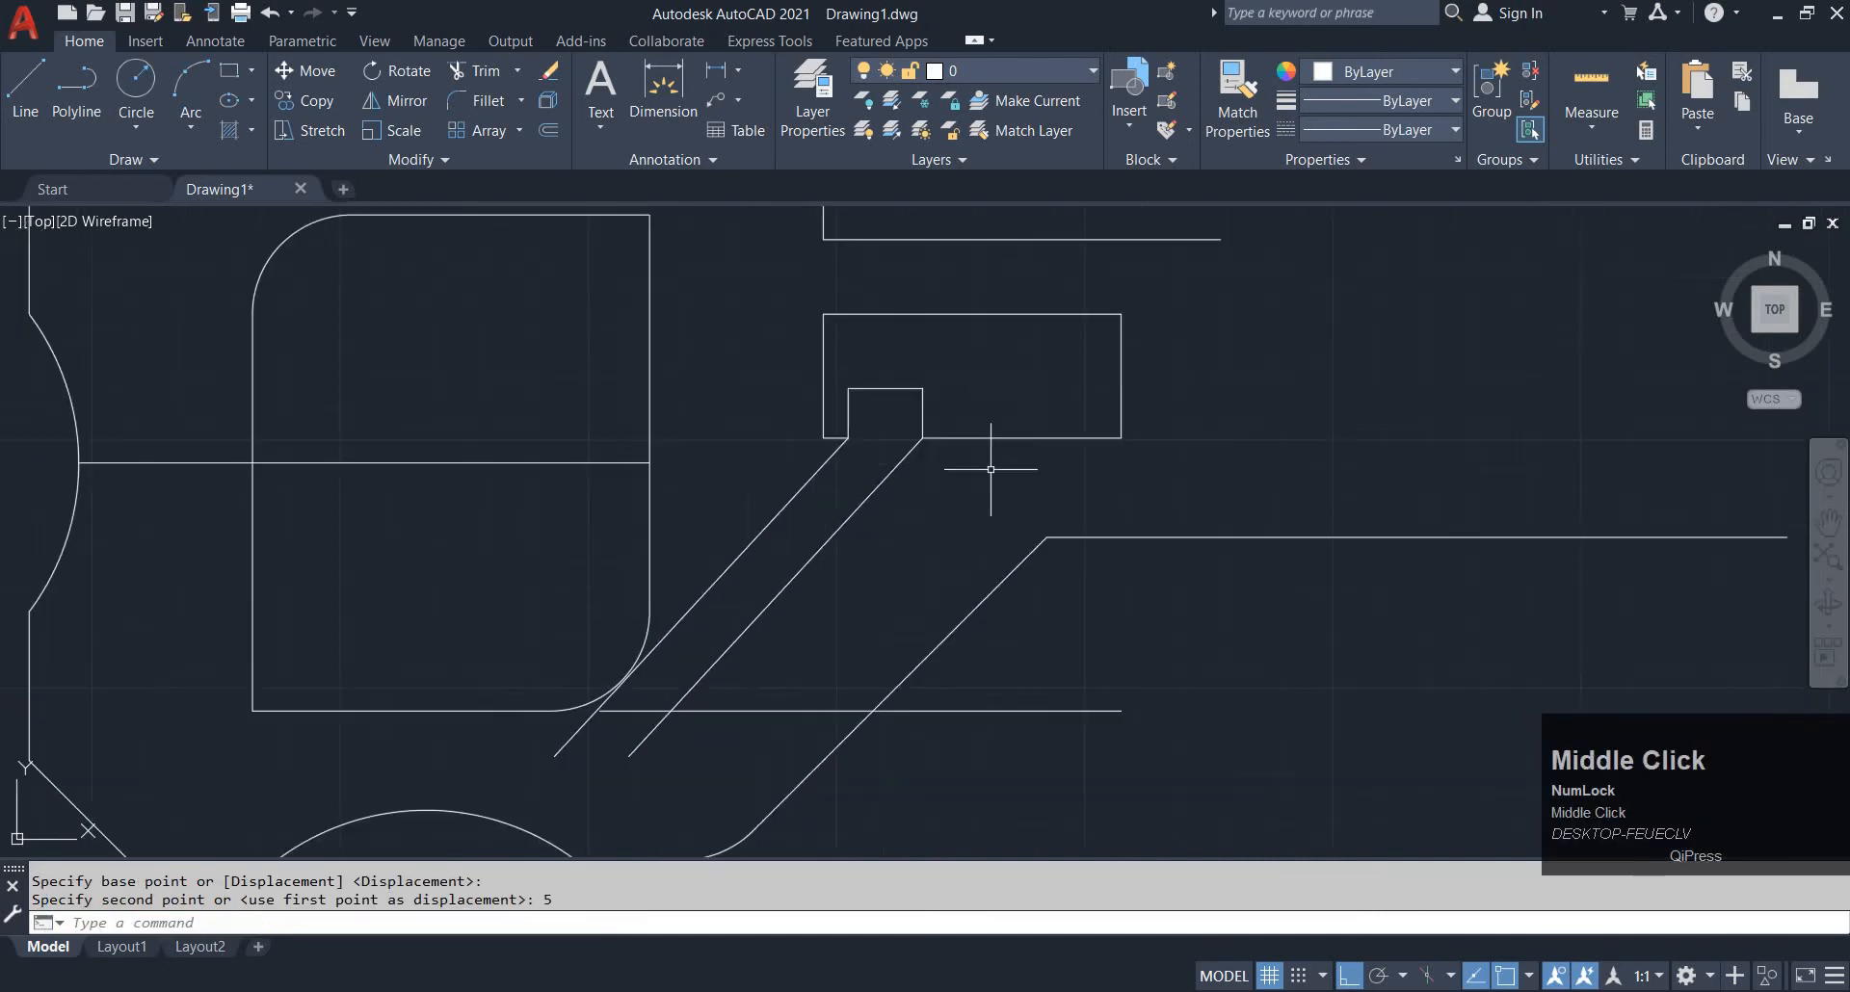
click(860, 594)
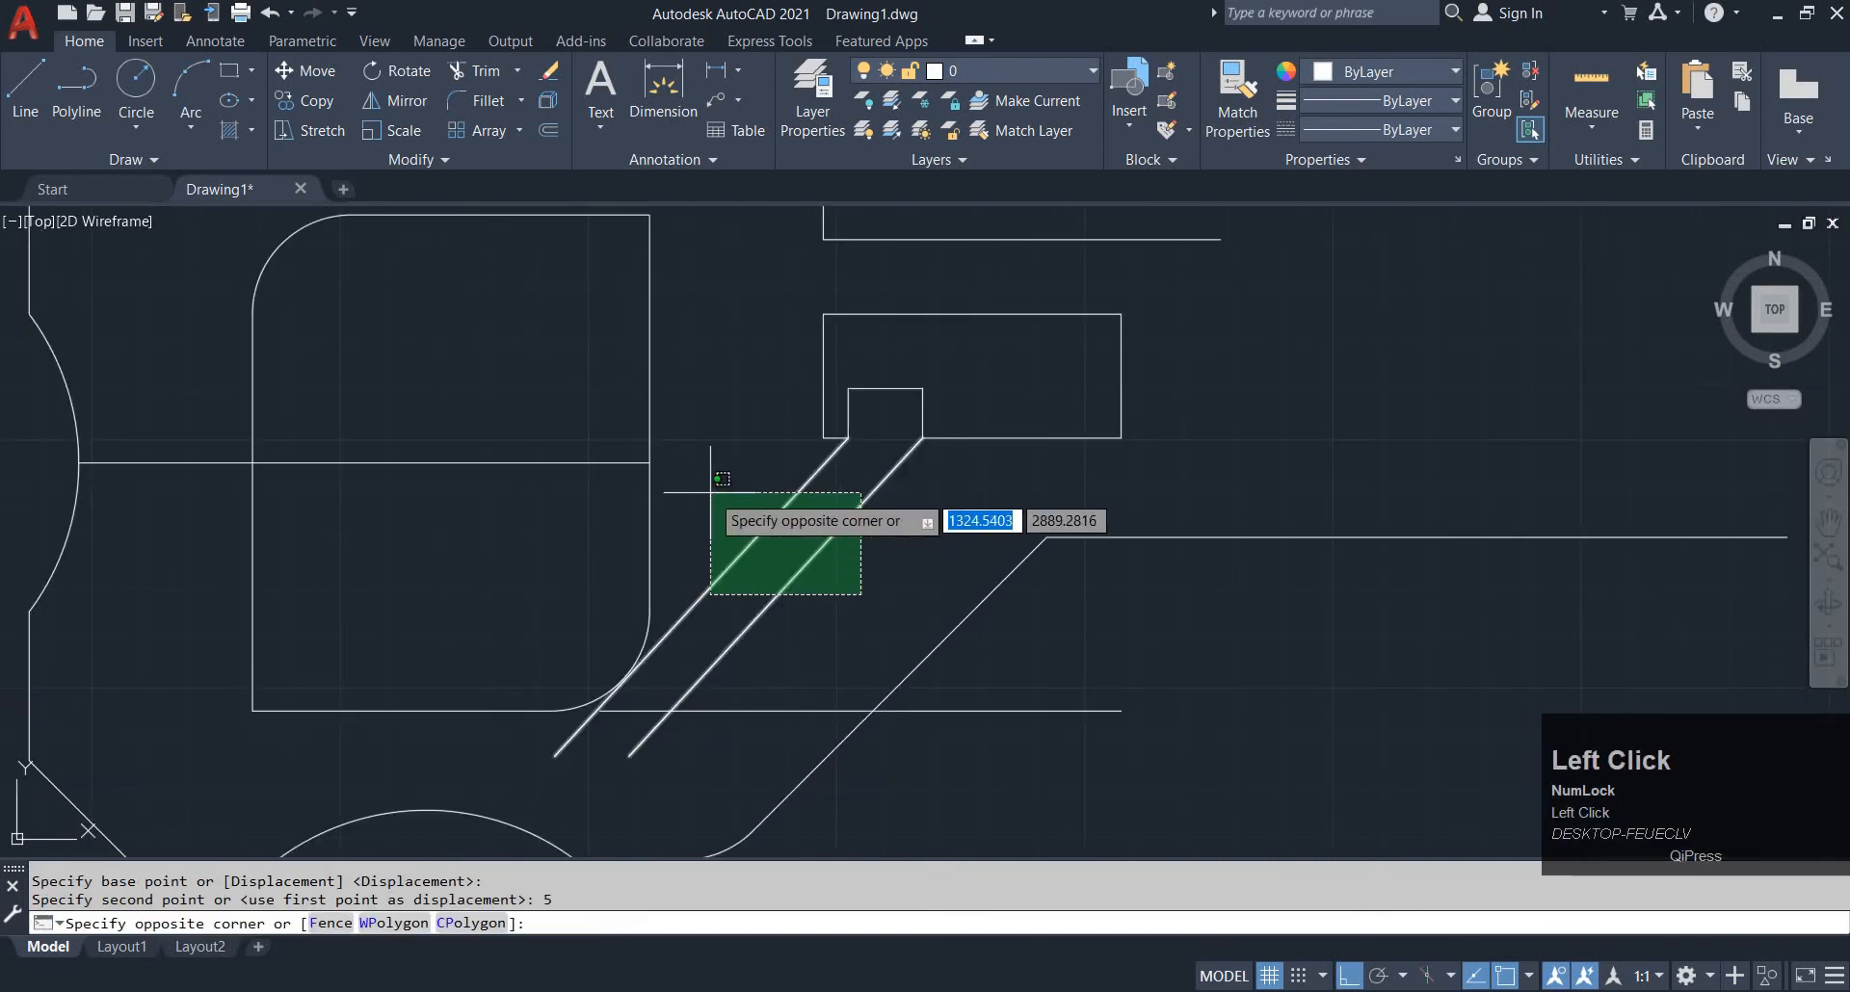
click(710, 492)
text(e)
click(739, 747)
click(710, 651)
text(e)
key(space)
Copy the lower-right slanted line from its upper endpoint to both bottom corners of the raised notch
click(979, 651)
click(928, 581)
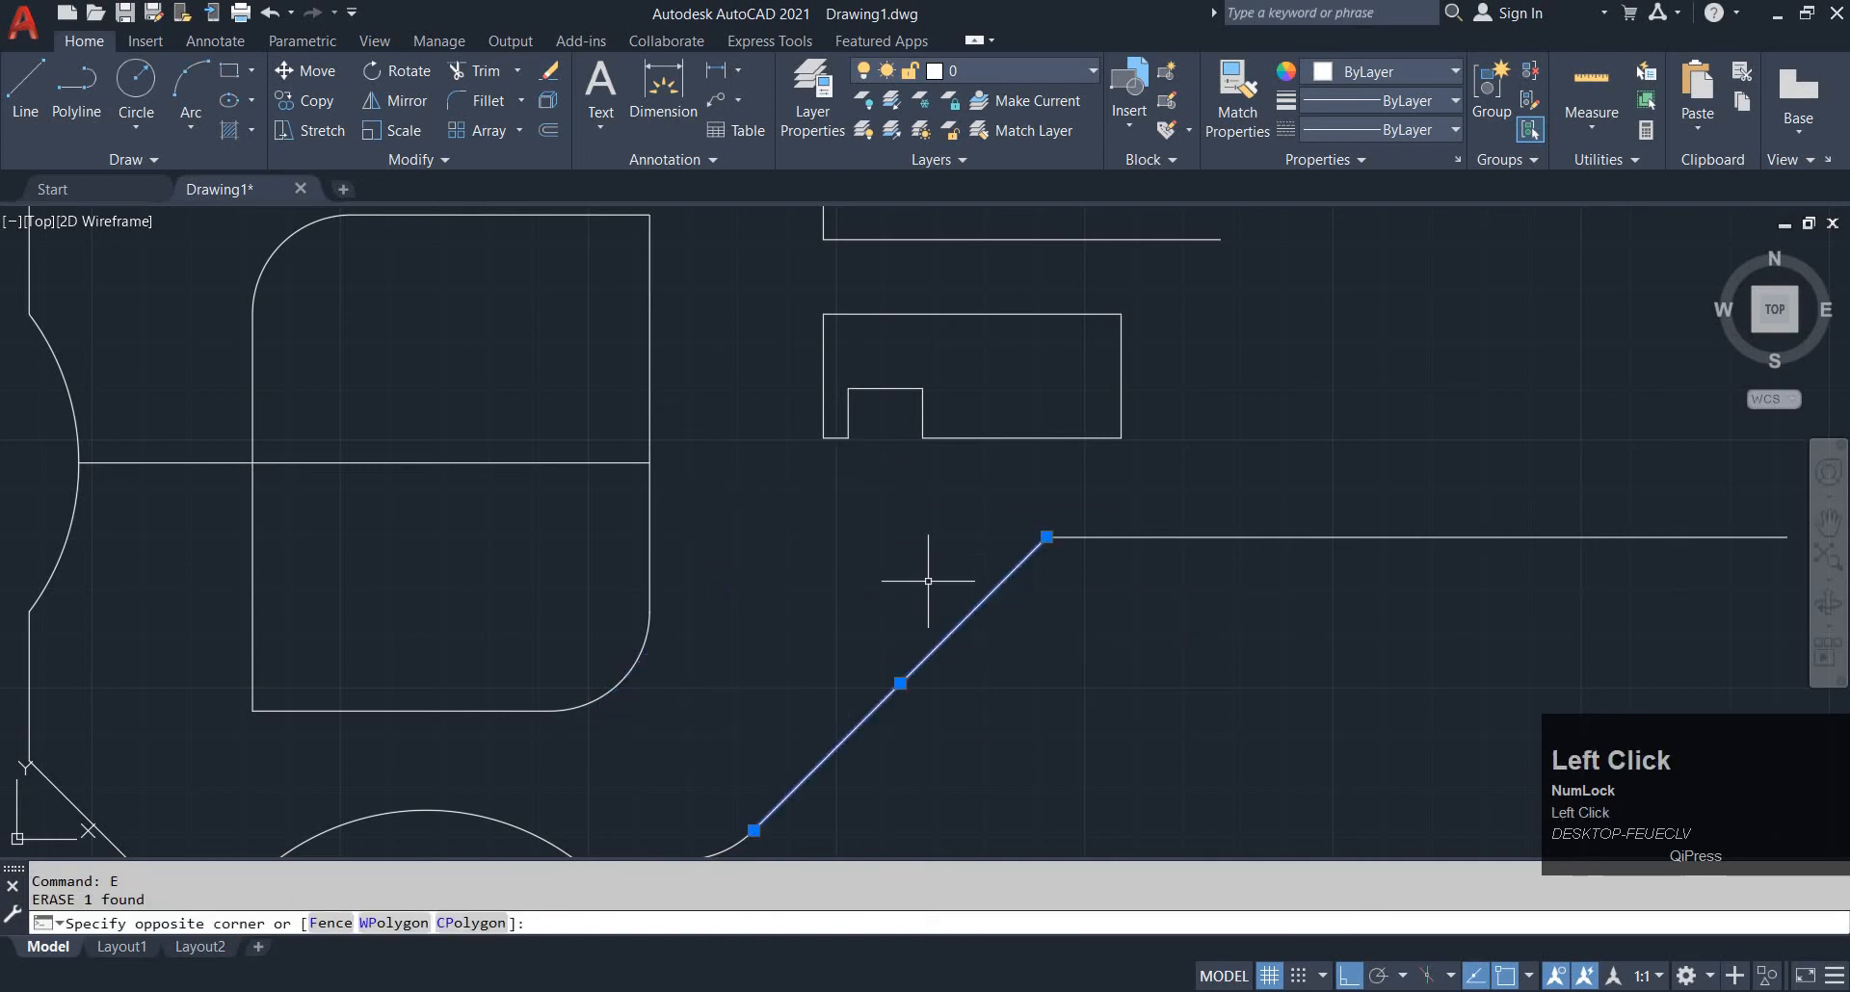
click(927, 581)
text(co)
key(space)
click(1047, 536)
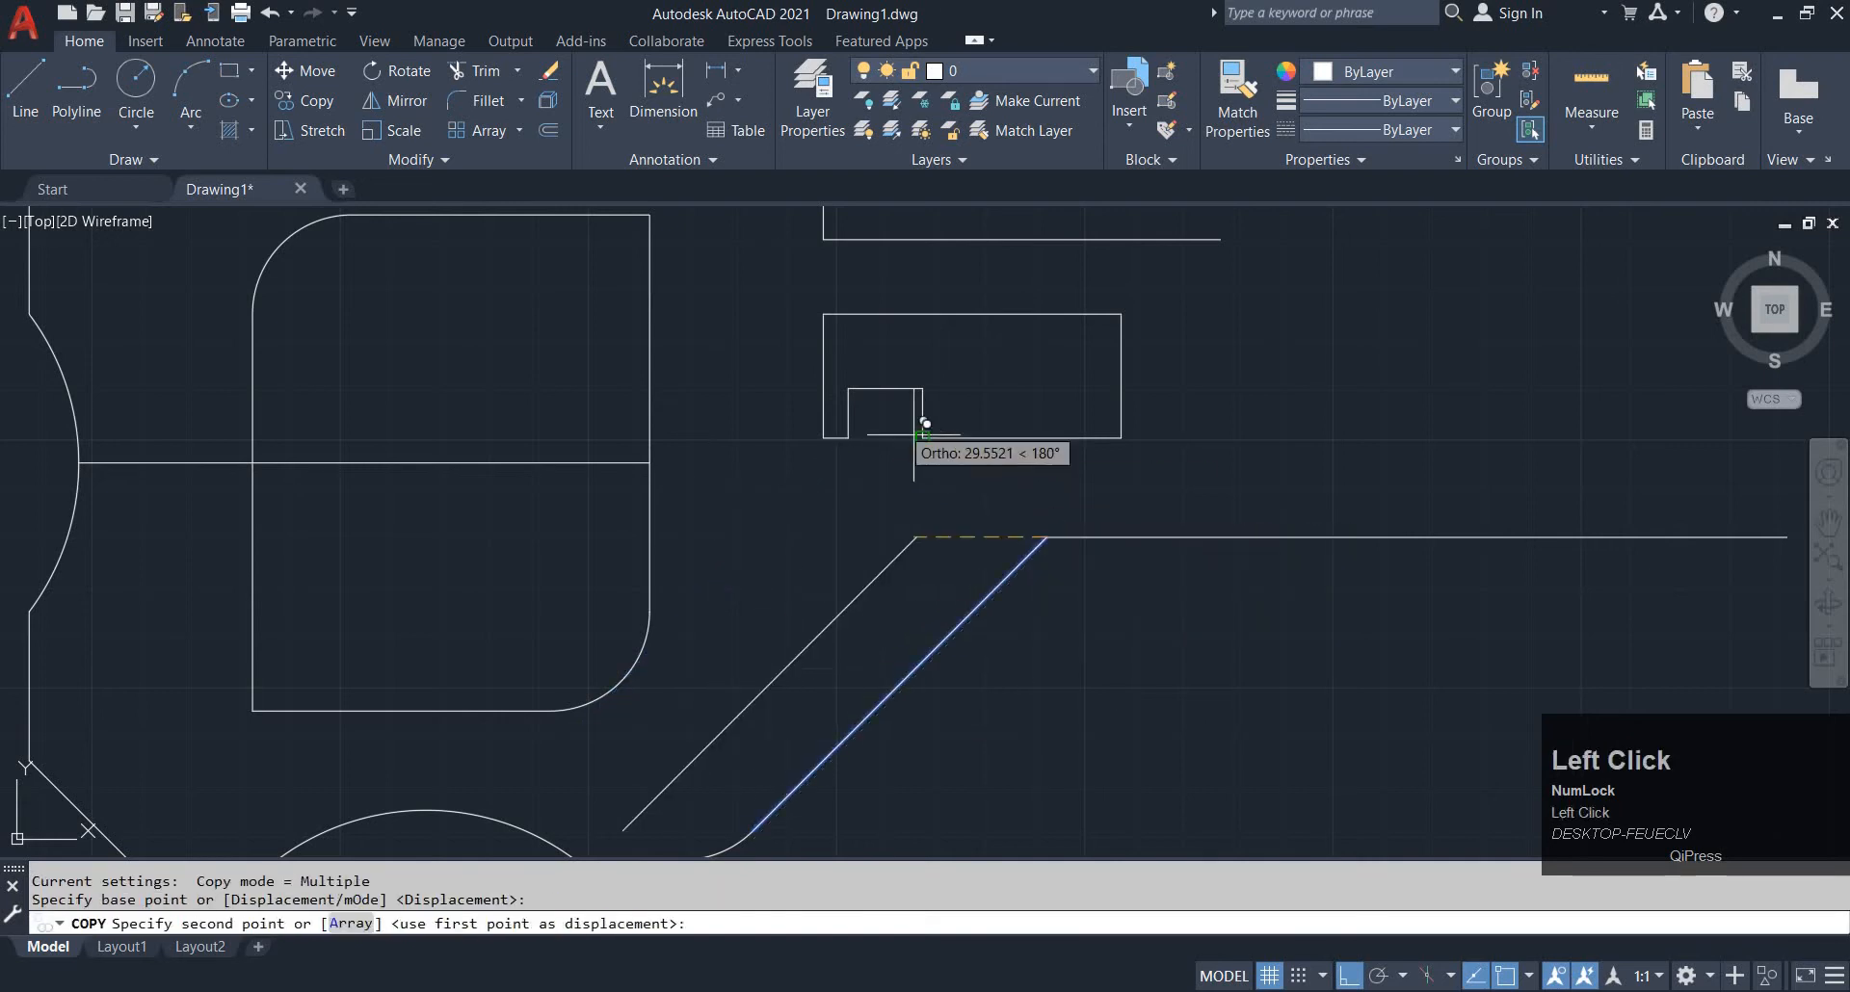
click(847, 438)
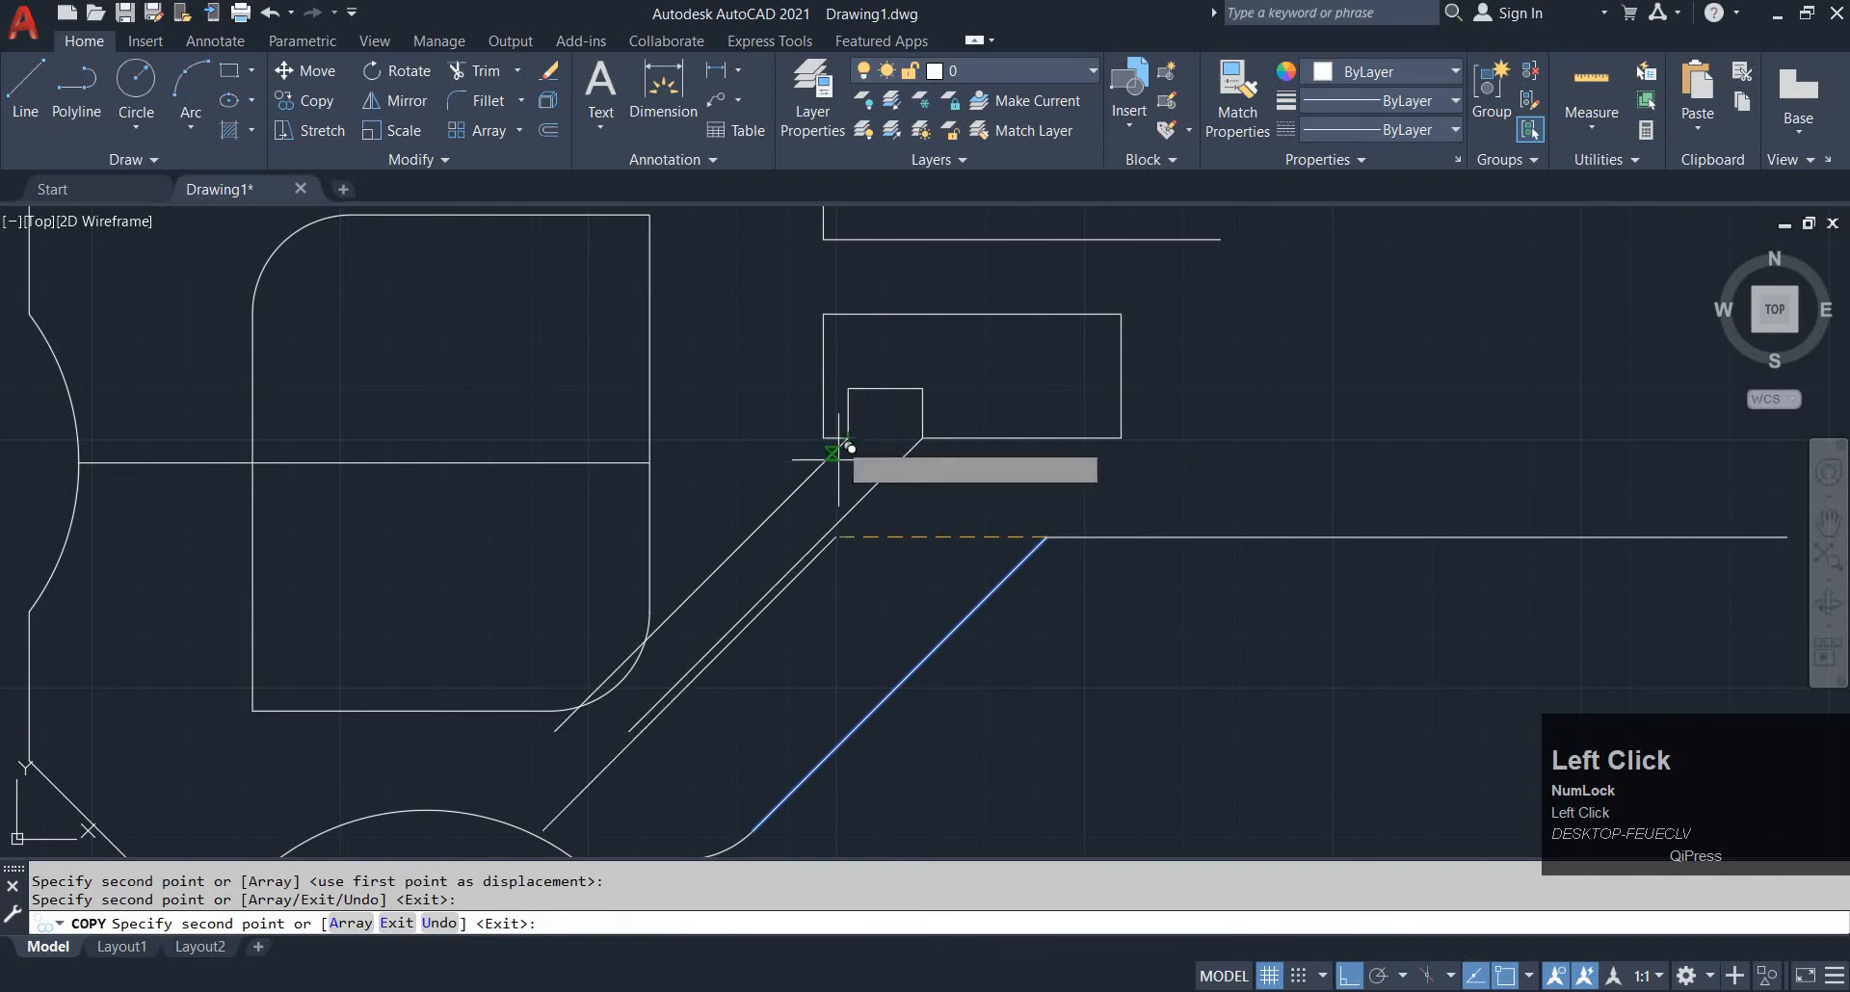
key(Escape)
middle_drag(985, 534, 938, 550)
text(o)
key(space)
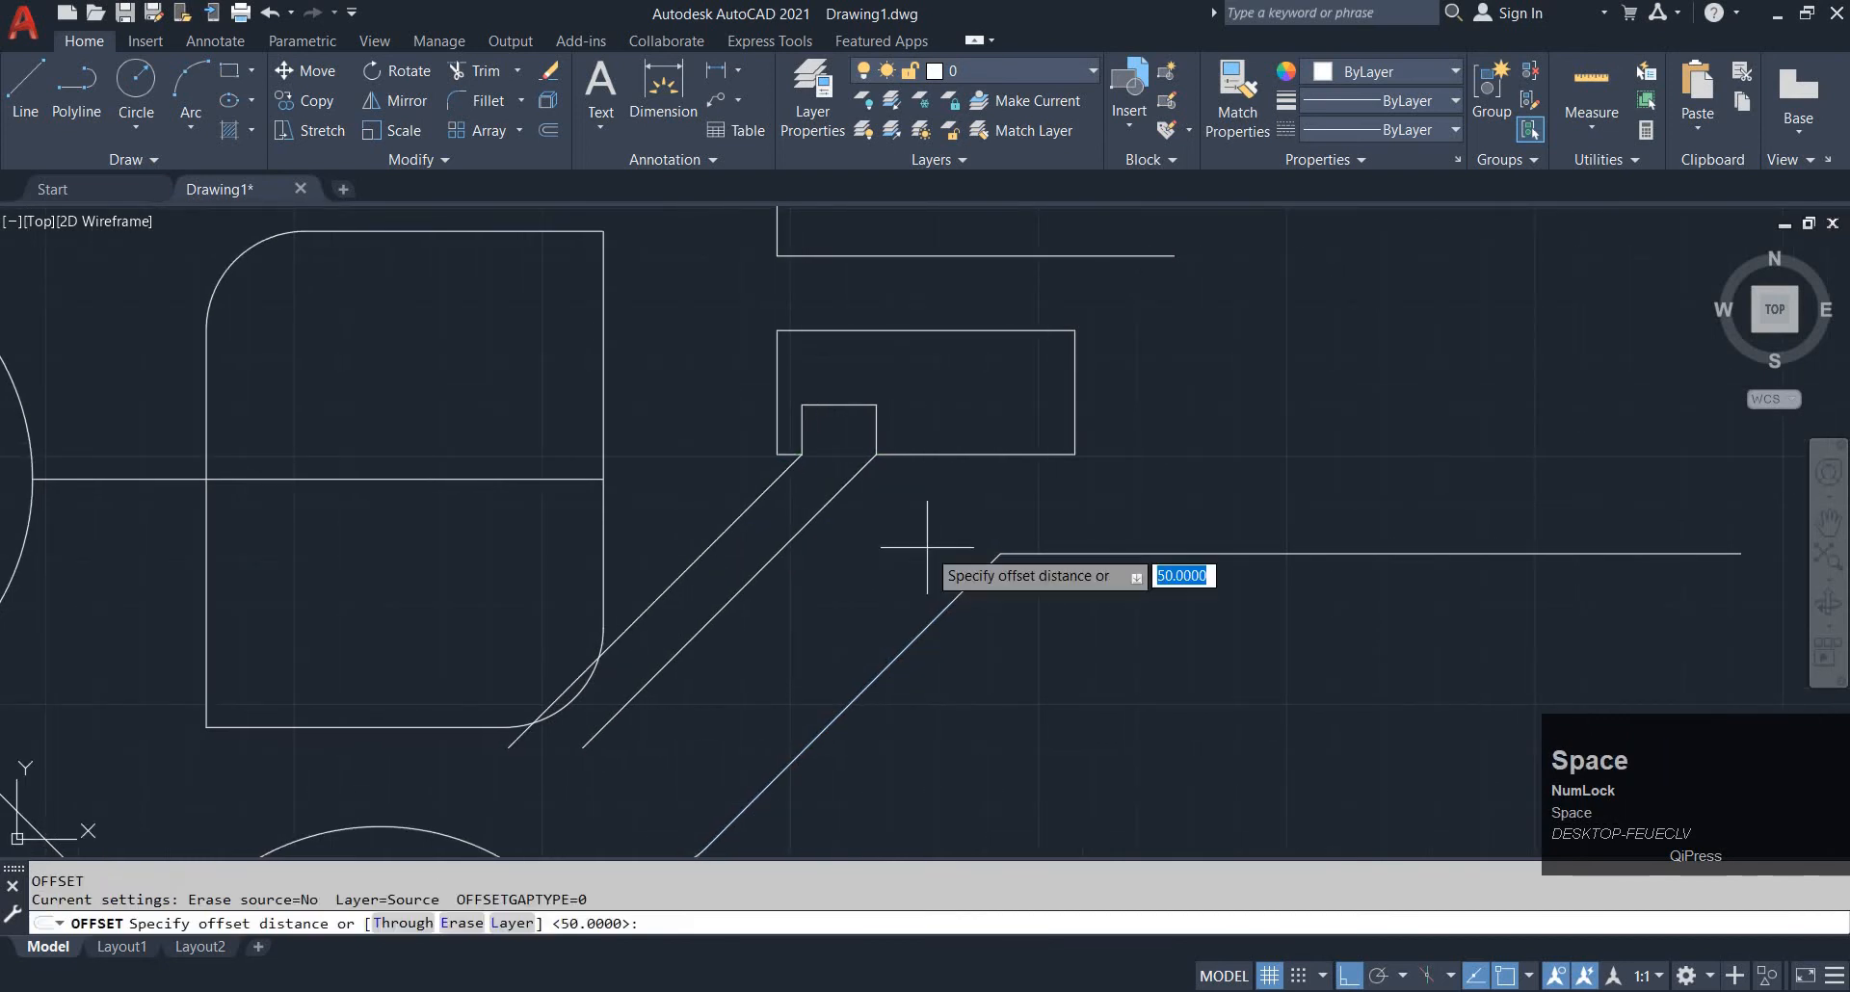
scroll(796, 443, up, 1)
key(Escape)
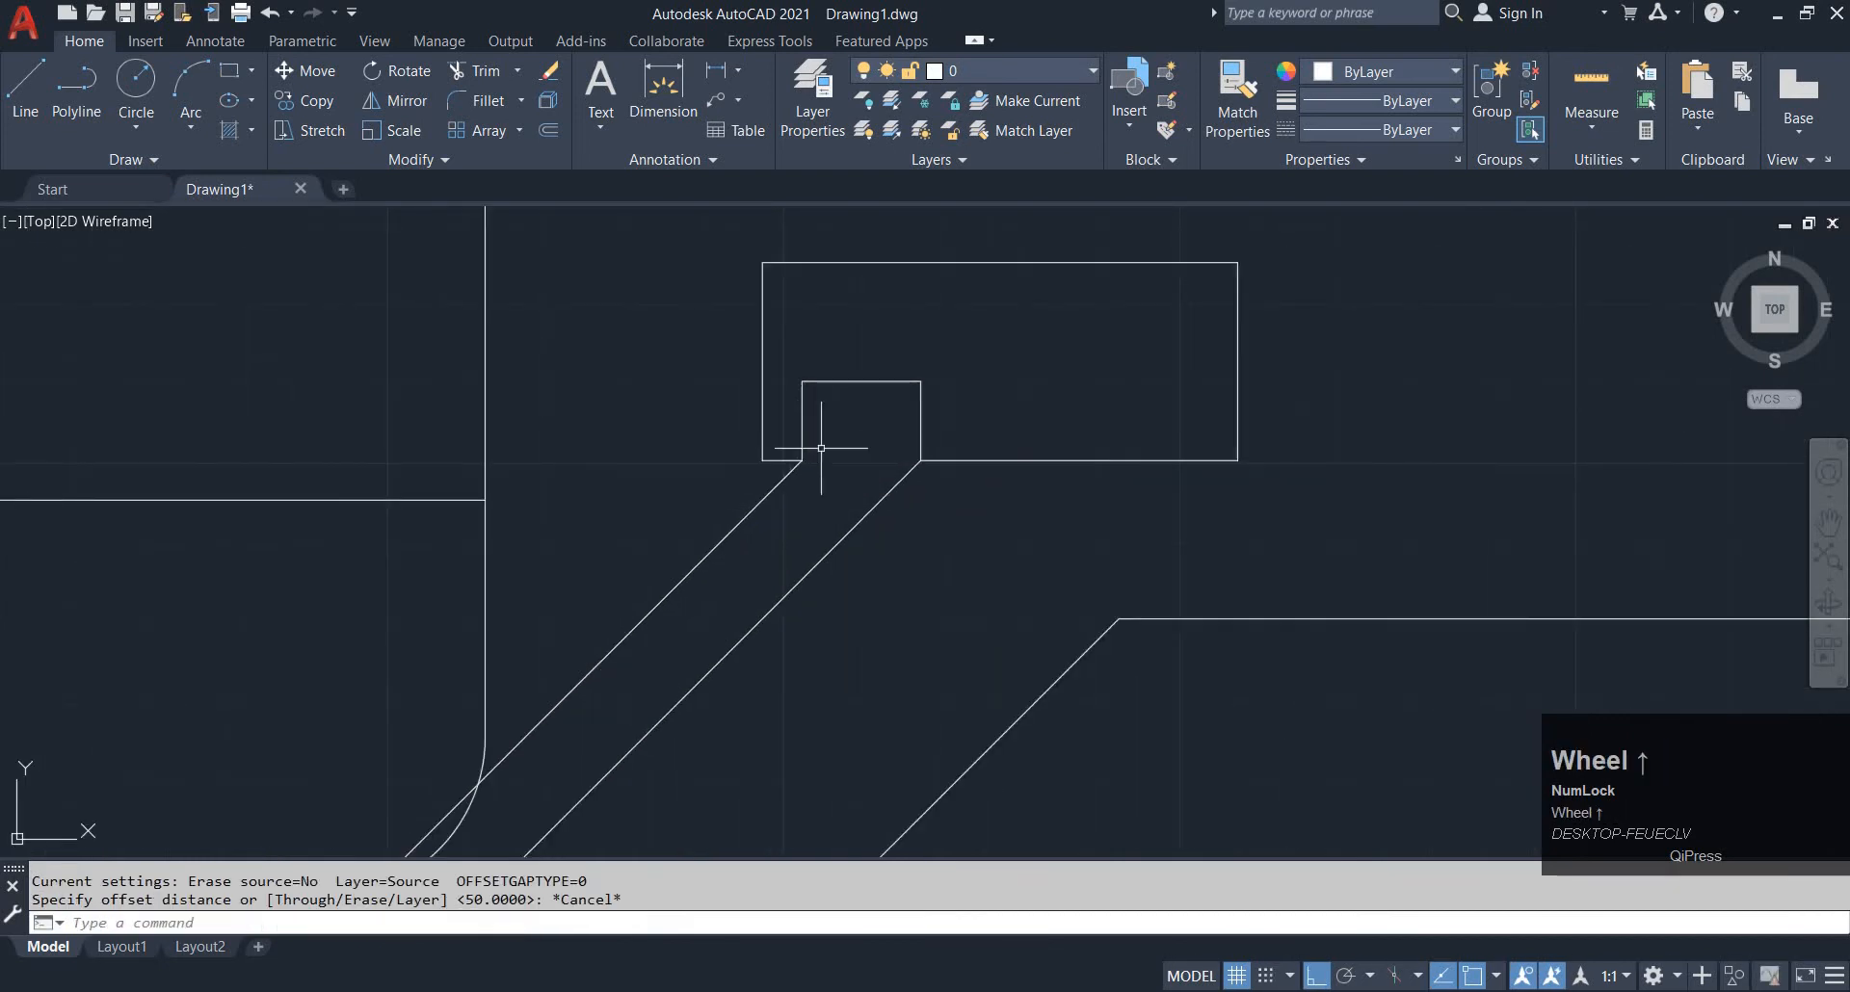
scroll(826, 454, up, 1)
middle_drag(826, 454, 817, 521)
scroll(827, 515, down, 1)
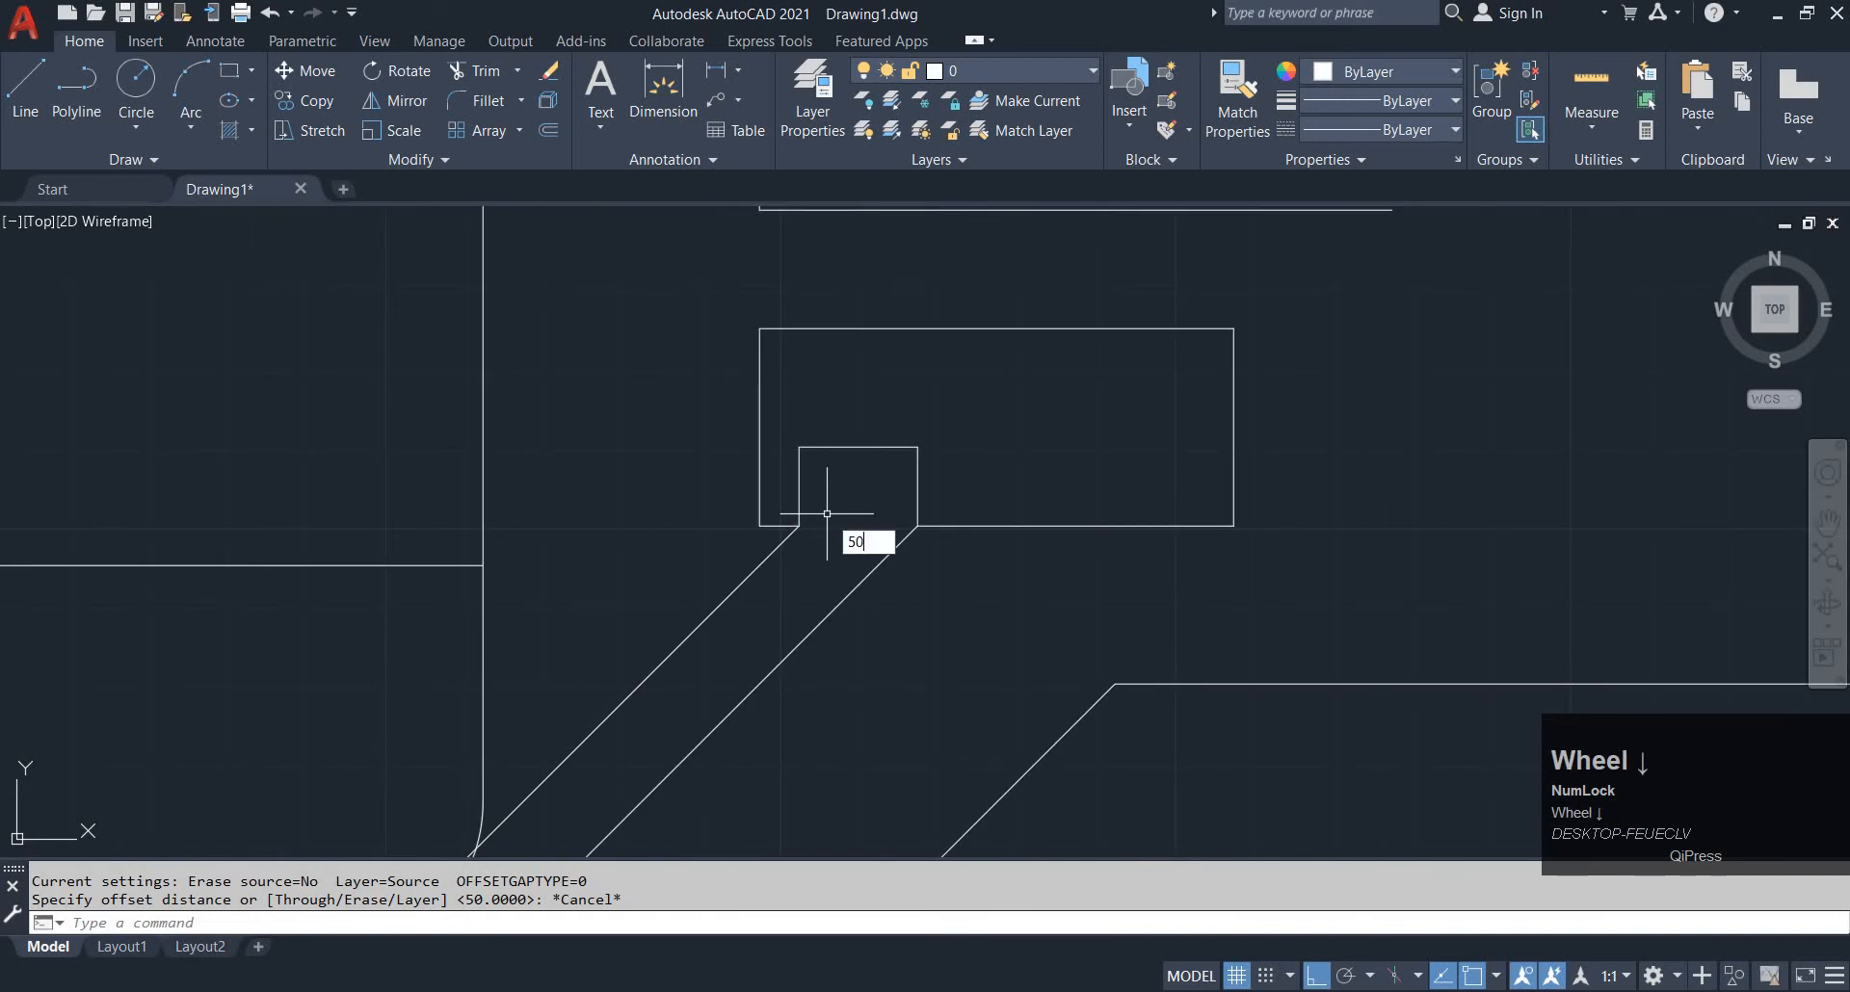
key(Return)
key(Escape)
key(Escape)
Offset the raised cut-out's bottom edge right of the notch 50 units downward
key(space)
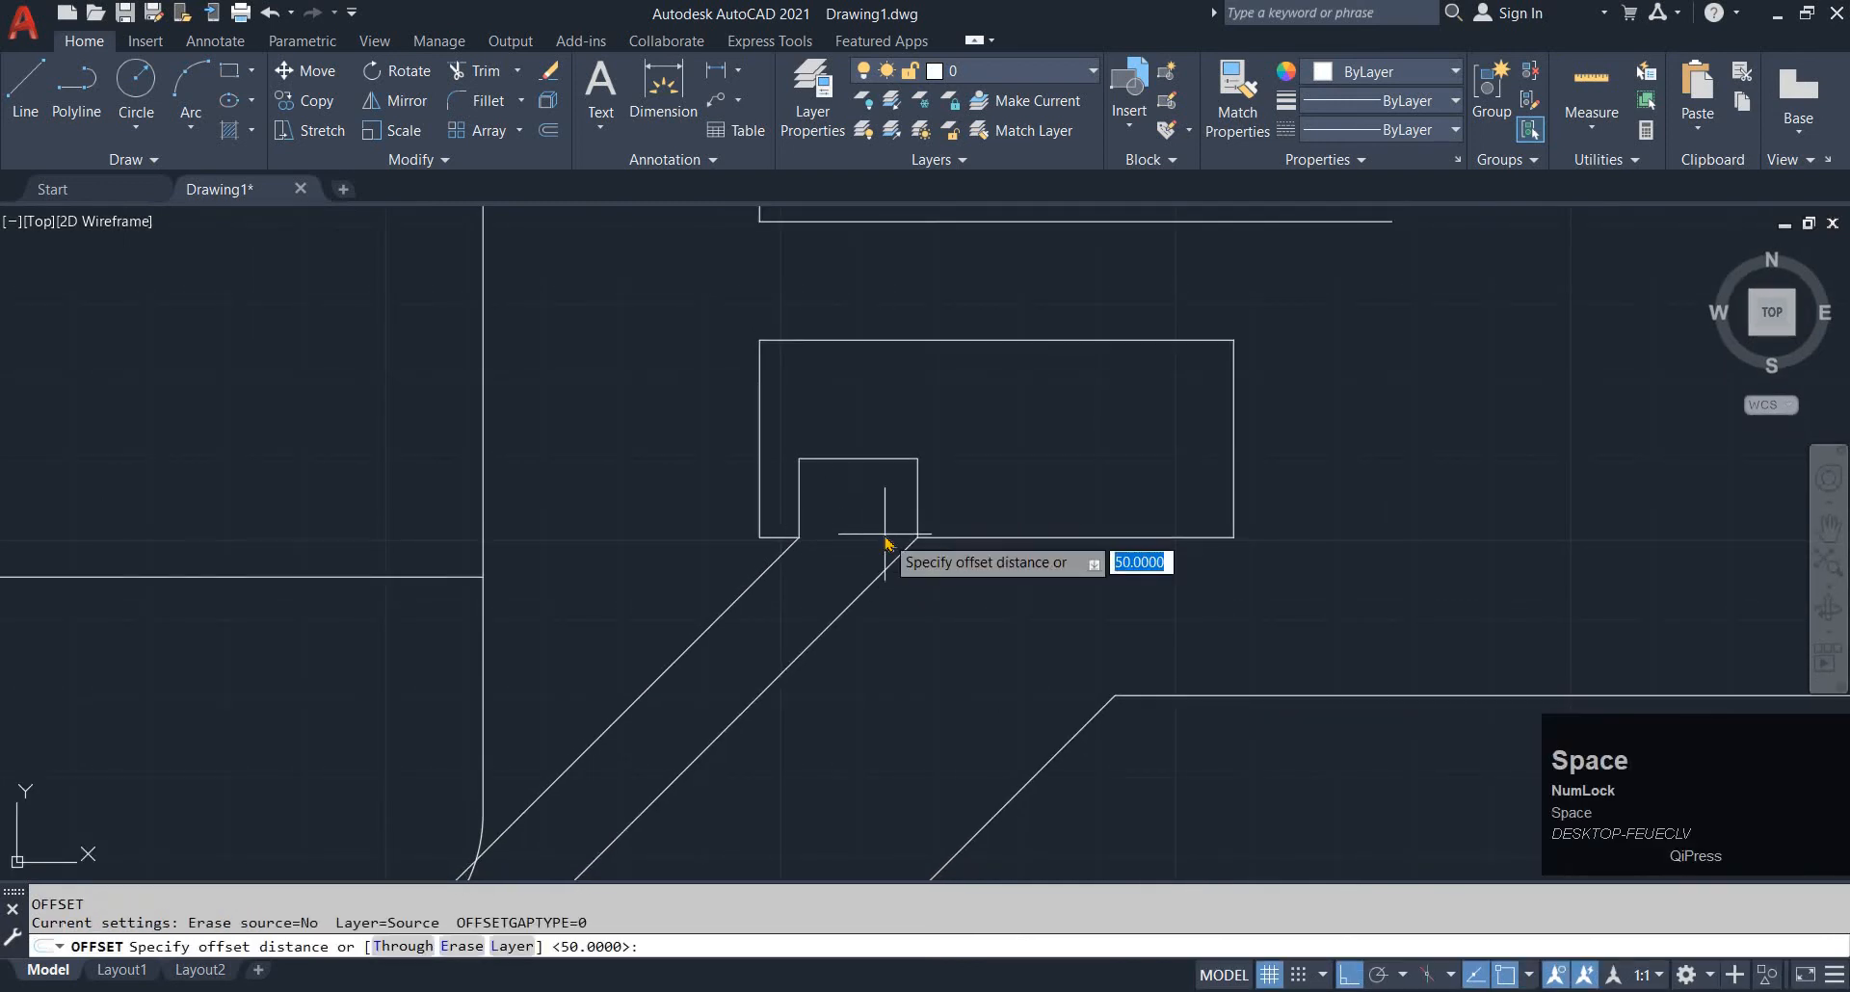
key(space)
click(971, 538)
scroll(970, 608, down, 2)
middle_drag(970, 610, 945, 472)
click(971, 559)
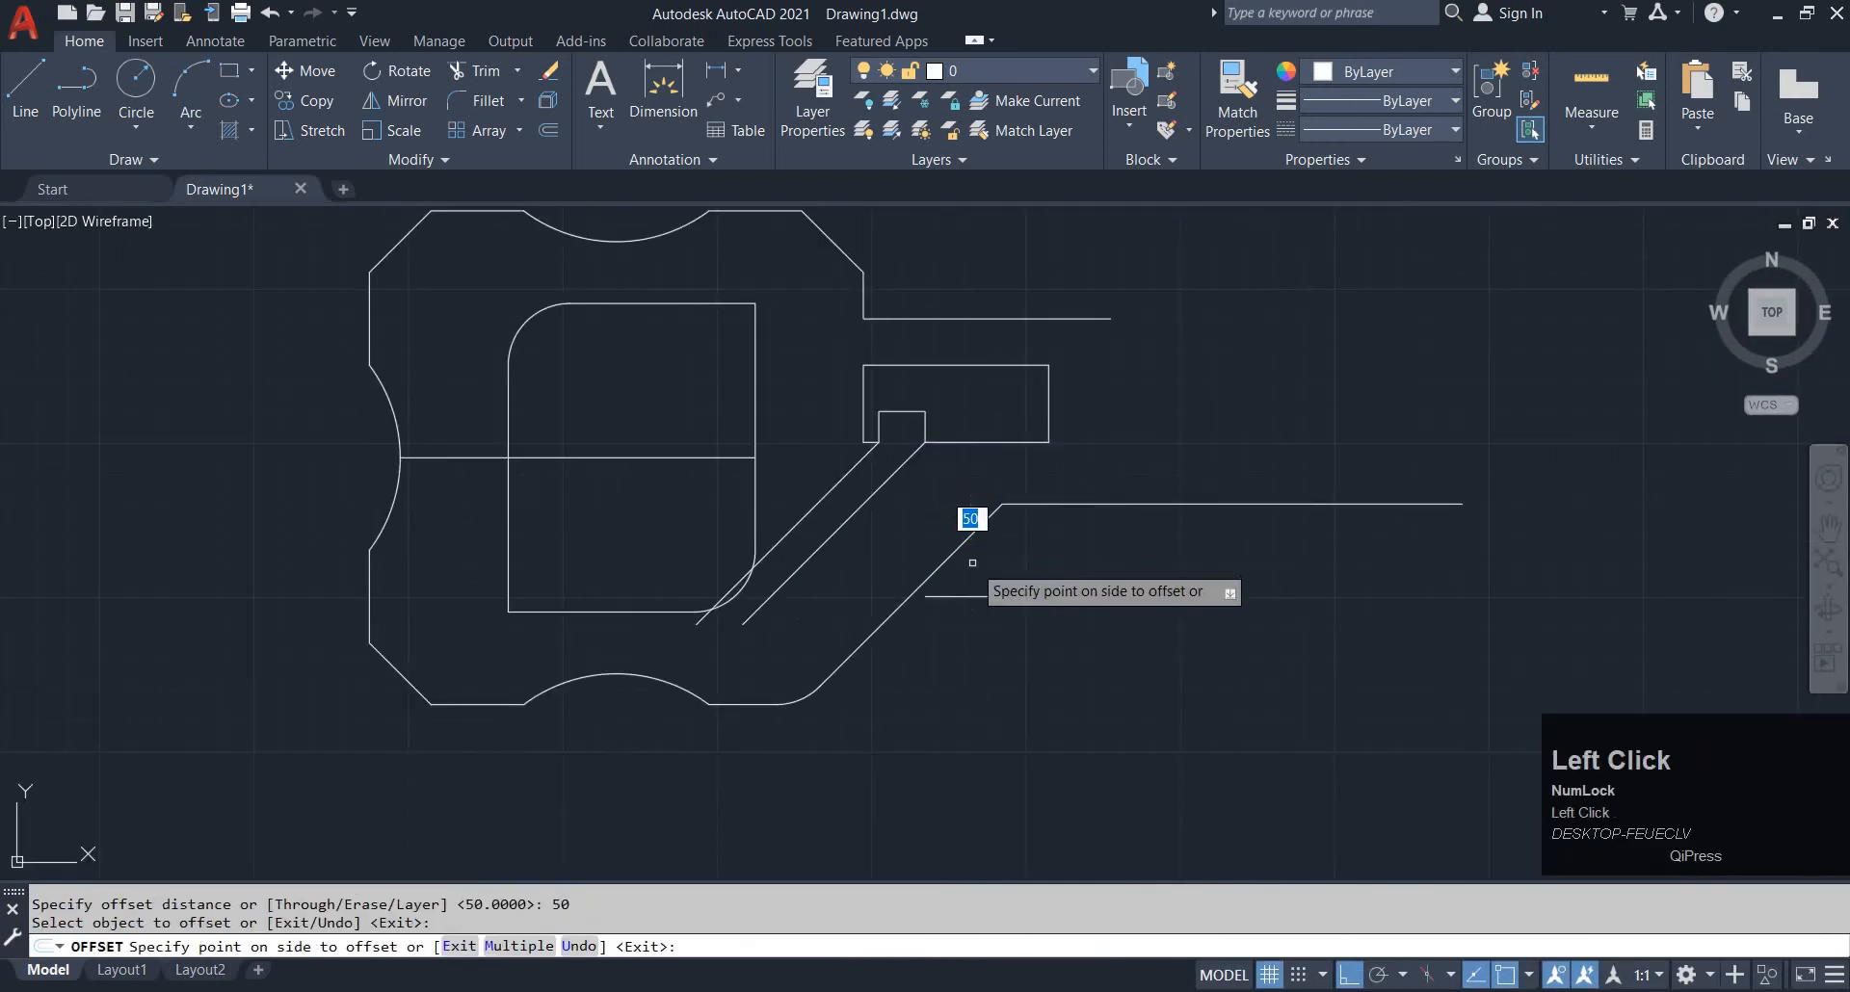
key(Escape)
Stretch the offset line's left endpoint horizontally leftward past both slanted slot lines
click(977, 611)
click(965, 568)
click(925, 584)
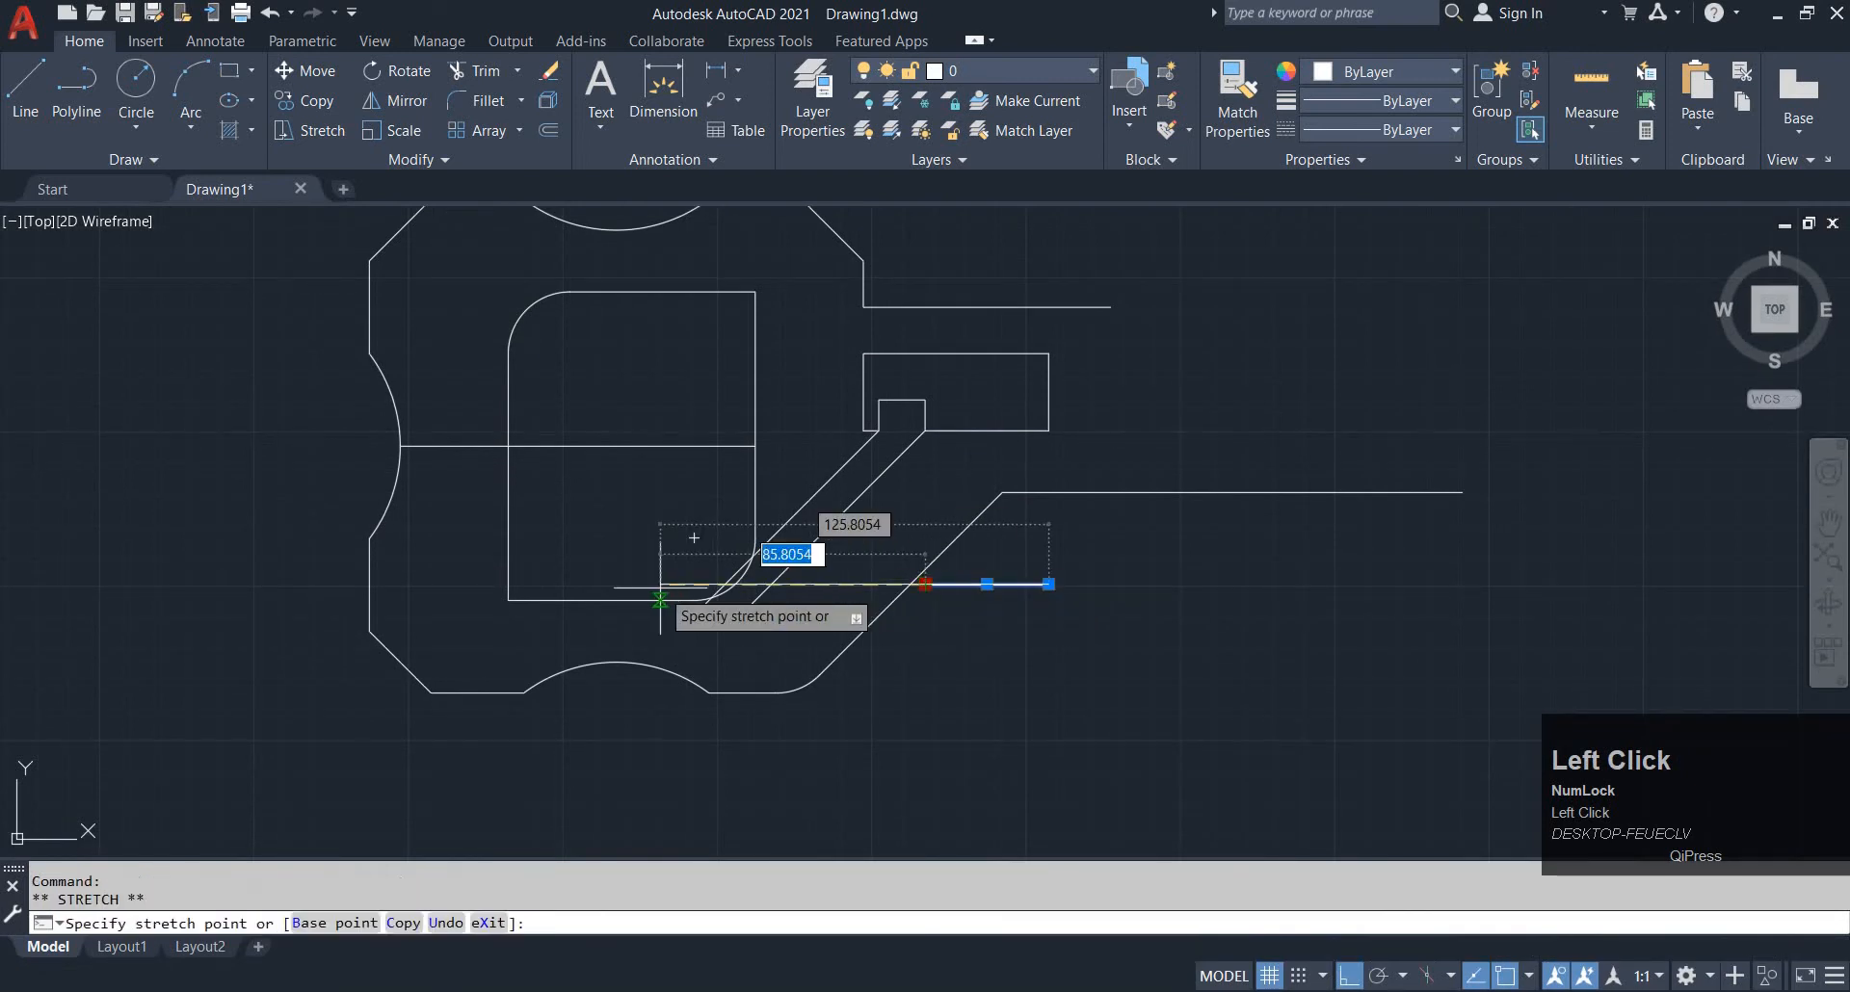
click(522, 584)
key(Escape)
scroll(913, 416, up, 2)
scroll(913, 415, up, 2)
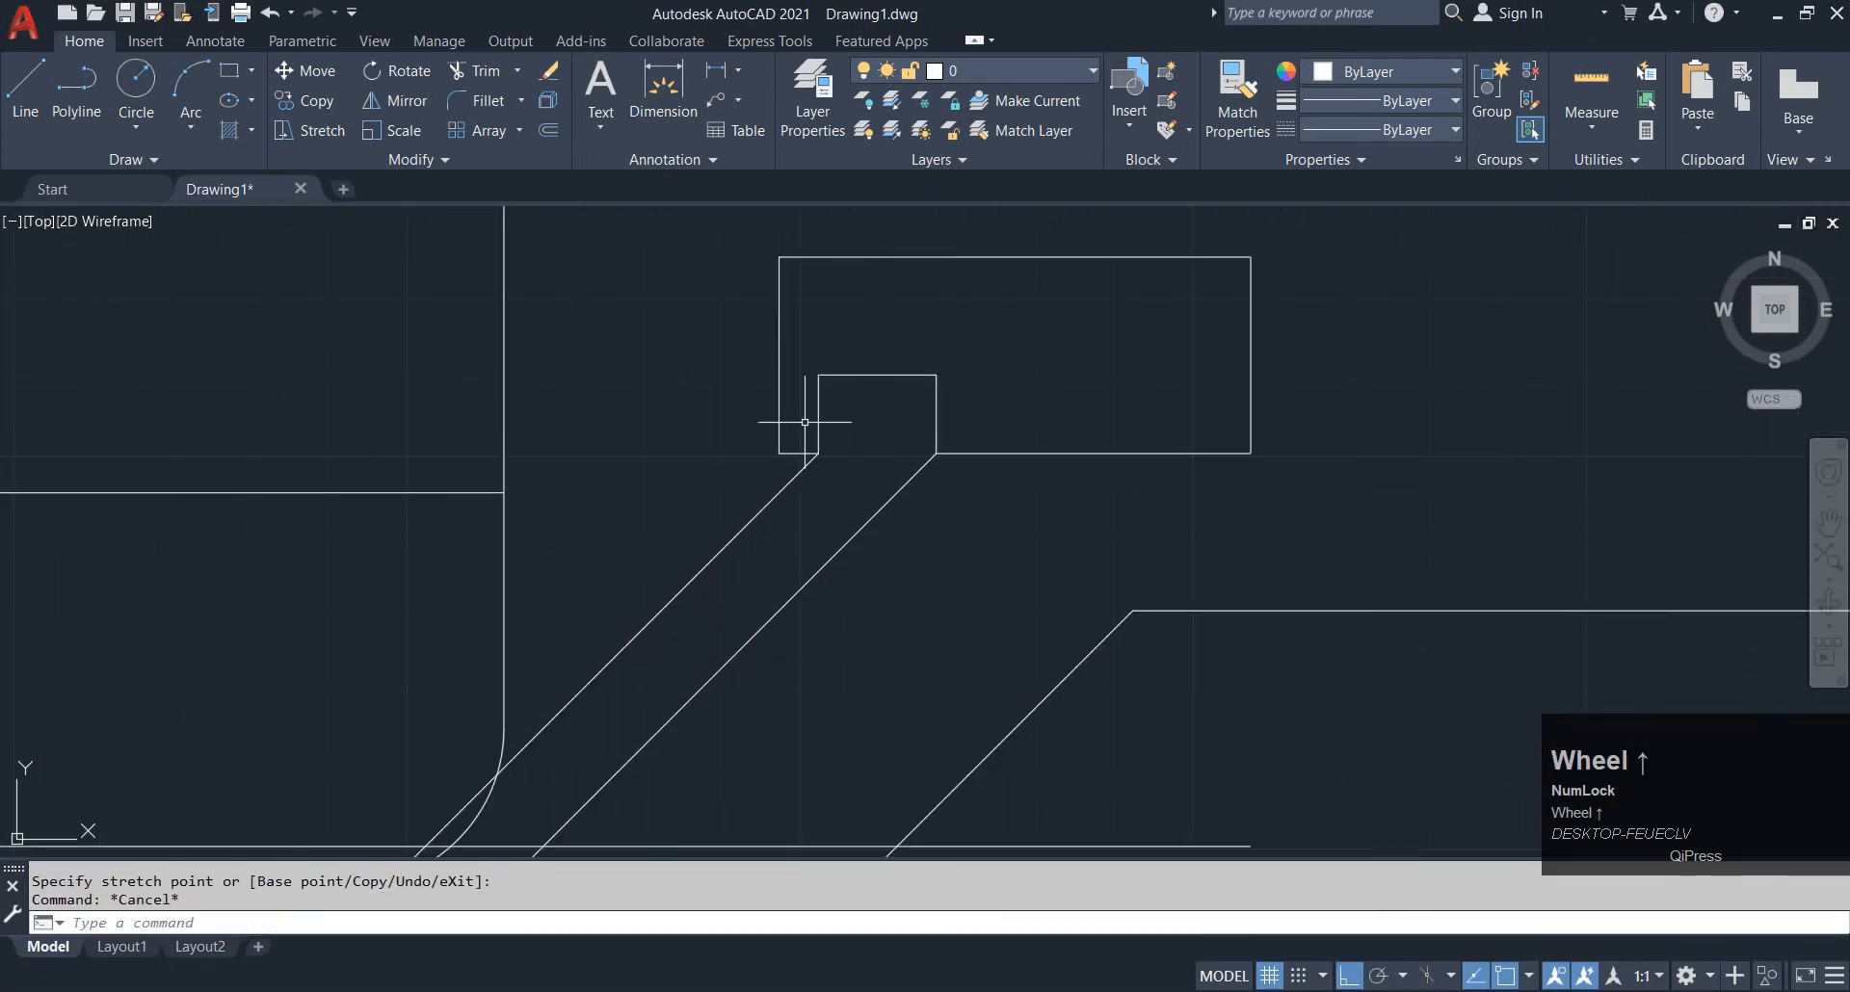
middle_drag(871, 443, 878, 482)
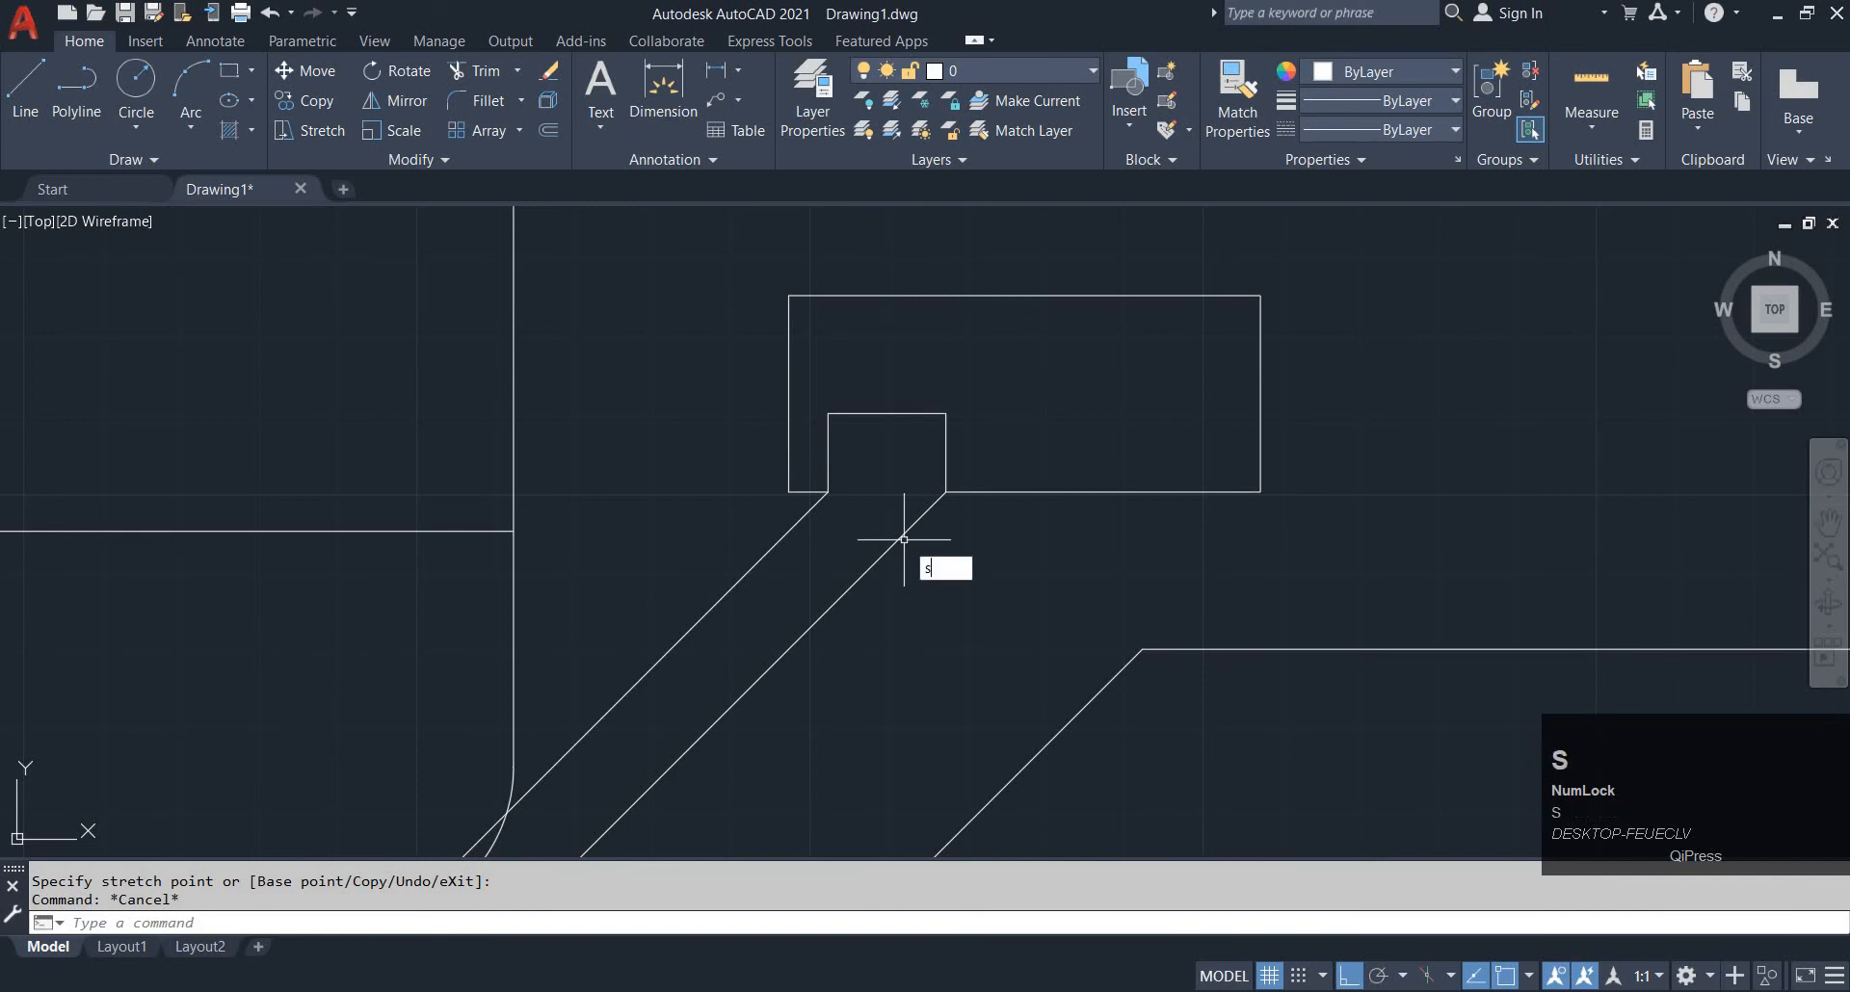
key(Return)
click(1011, 566)
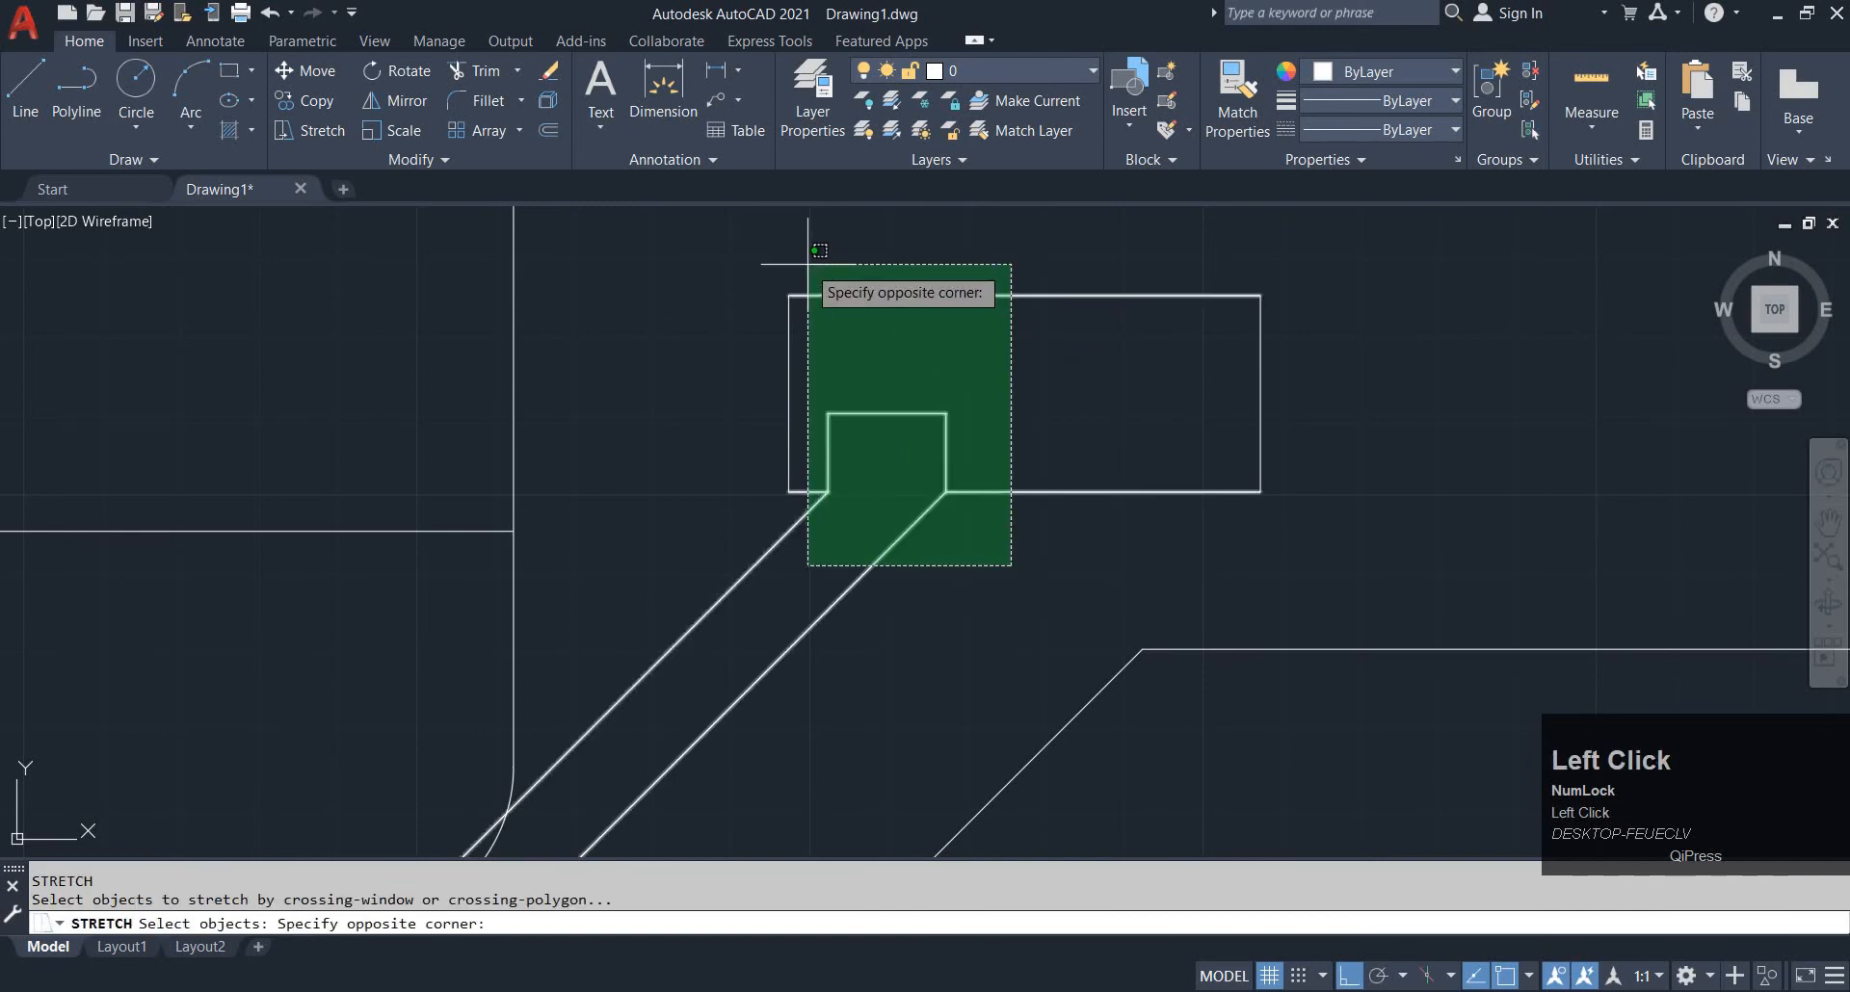
click(807, 264)
text(s)
key(space)
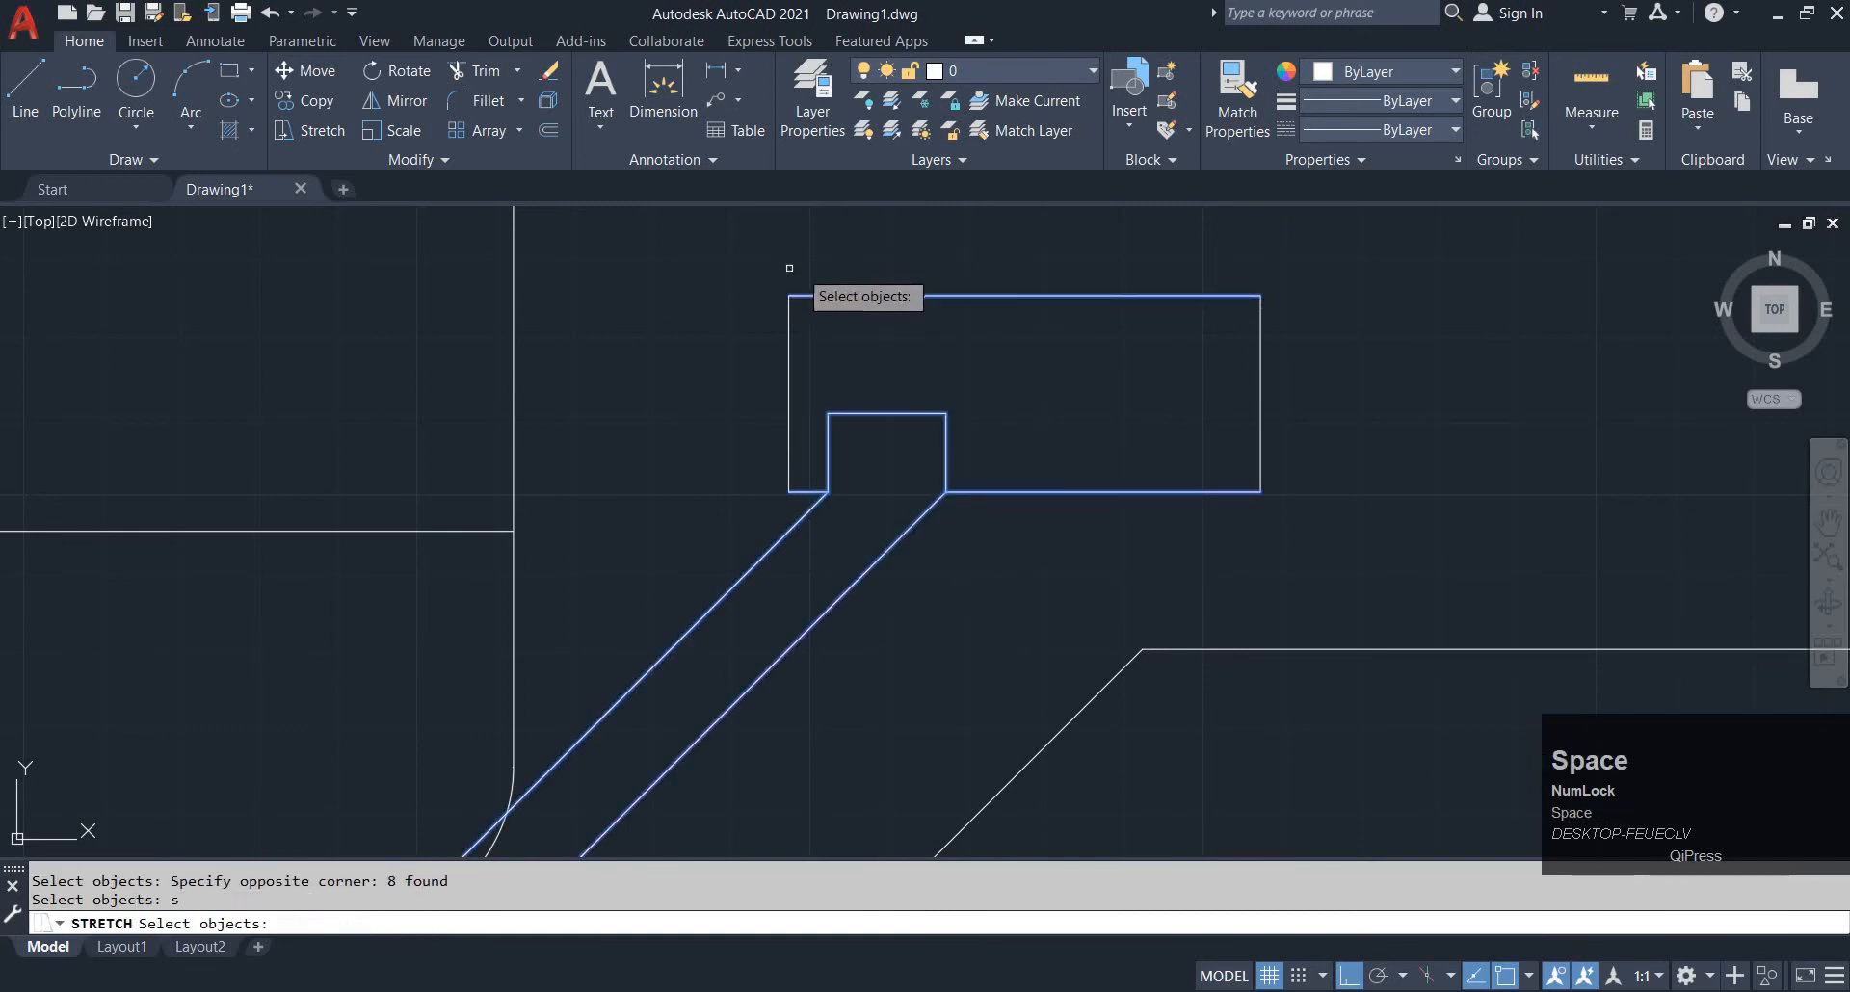
click(693, 250)
click(689, 280)
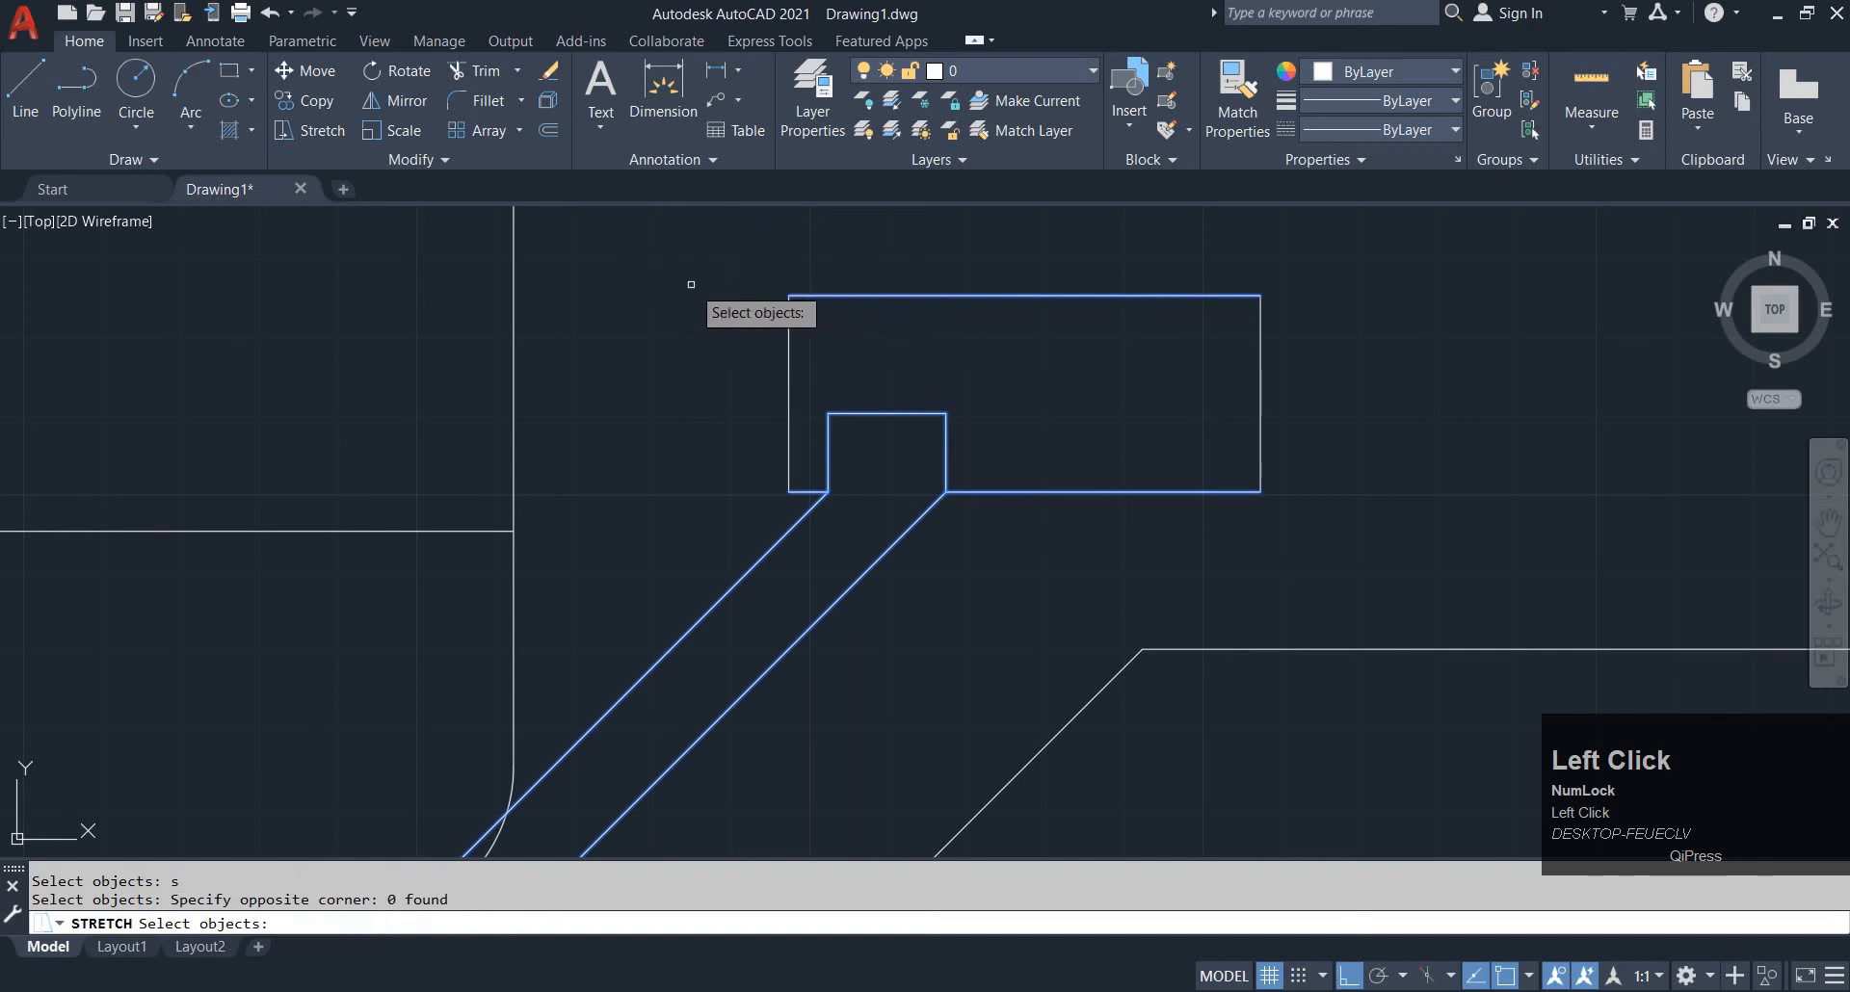
key(Escape)
Stretch the notch and the upper ends of the slanted slot lines 5 units to the right
click(1089, 658)
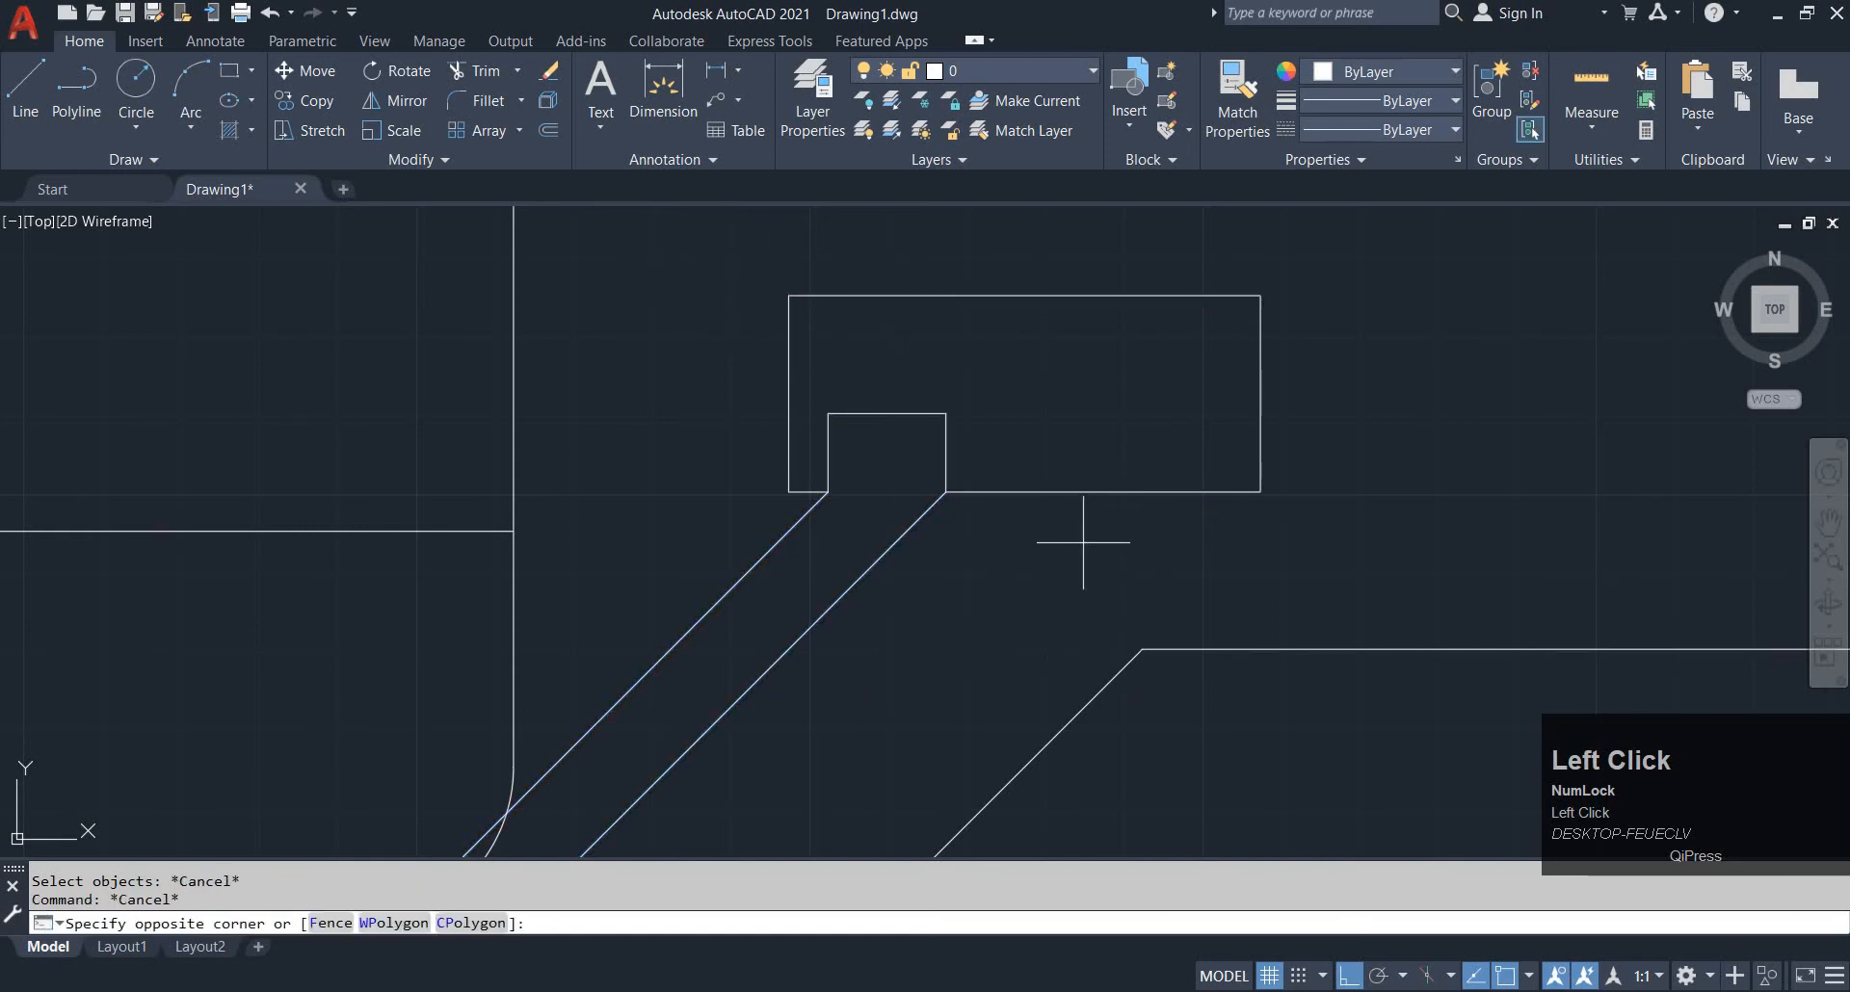
click(821, 278)
key(Return)
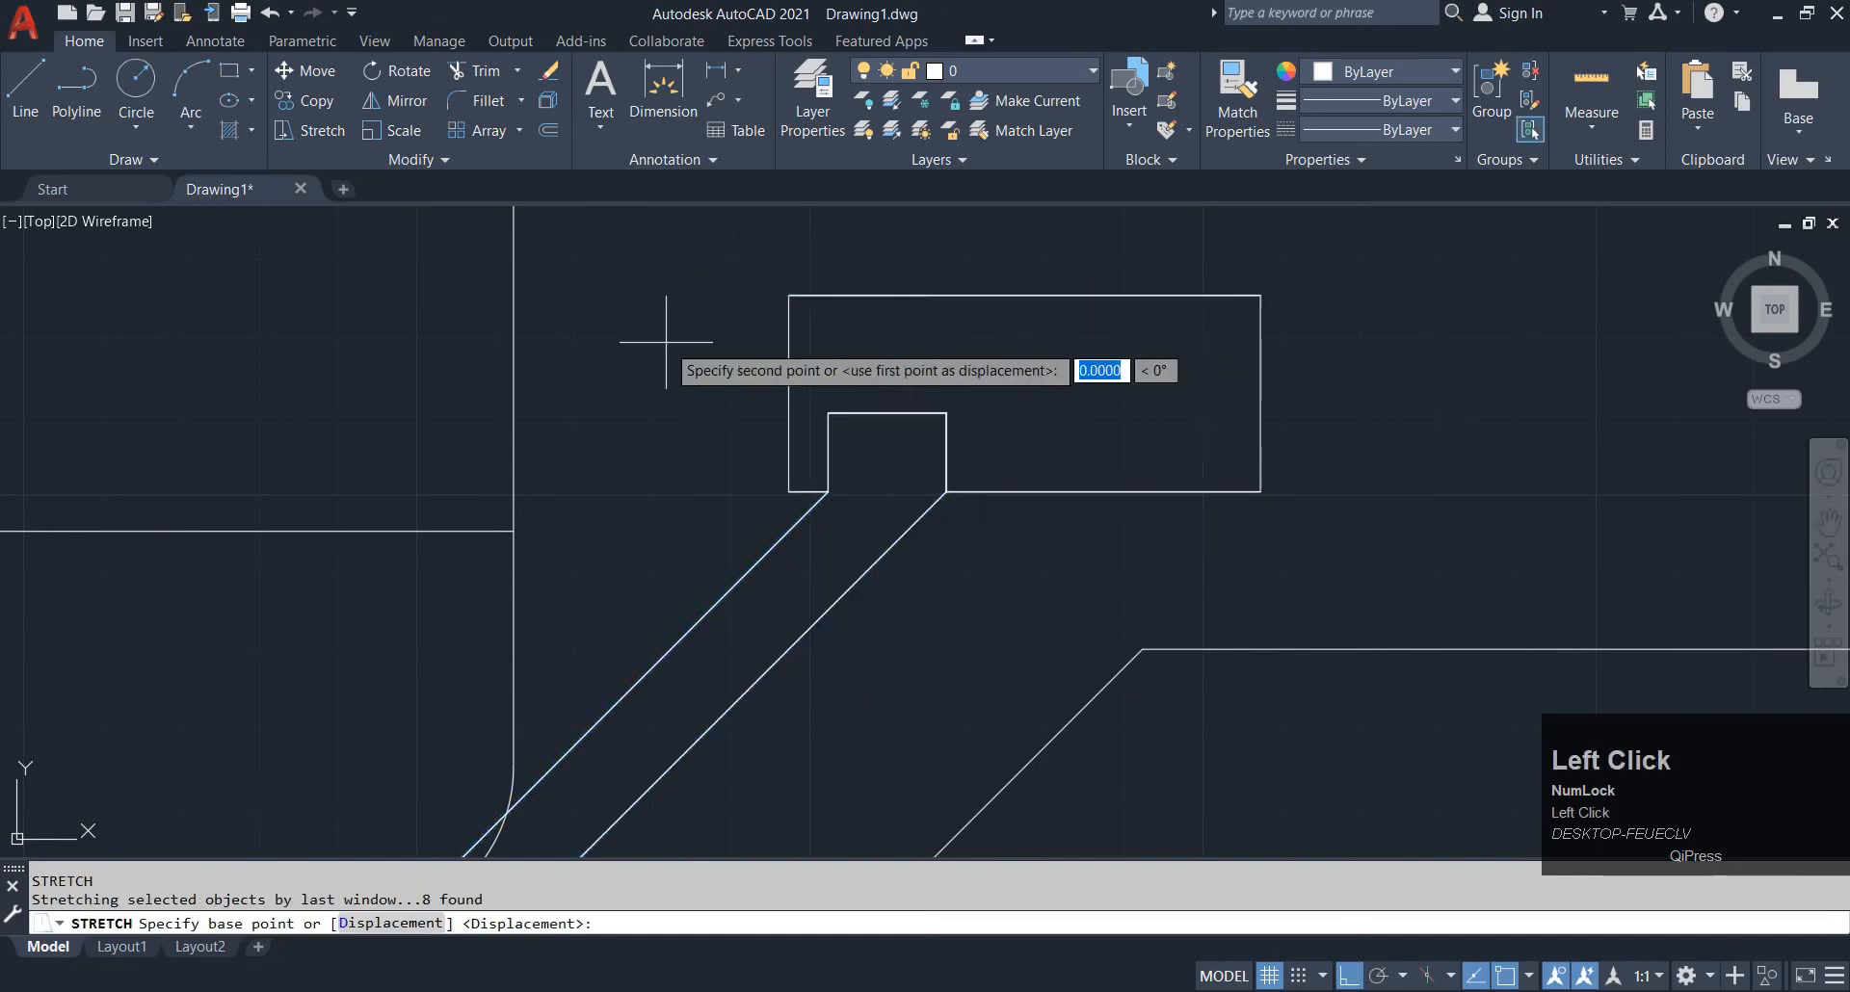
click(666, 342)
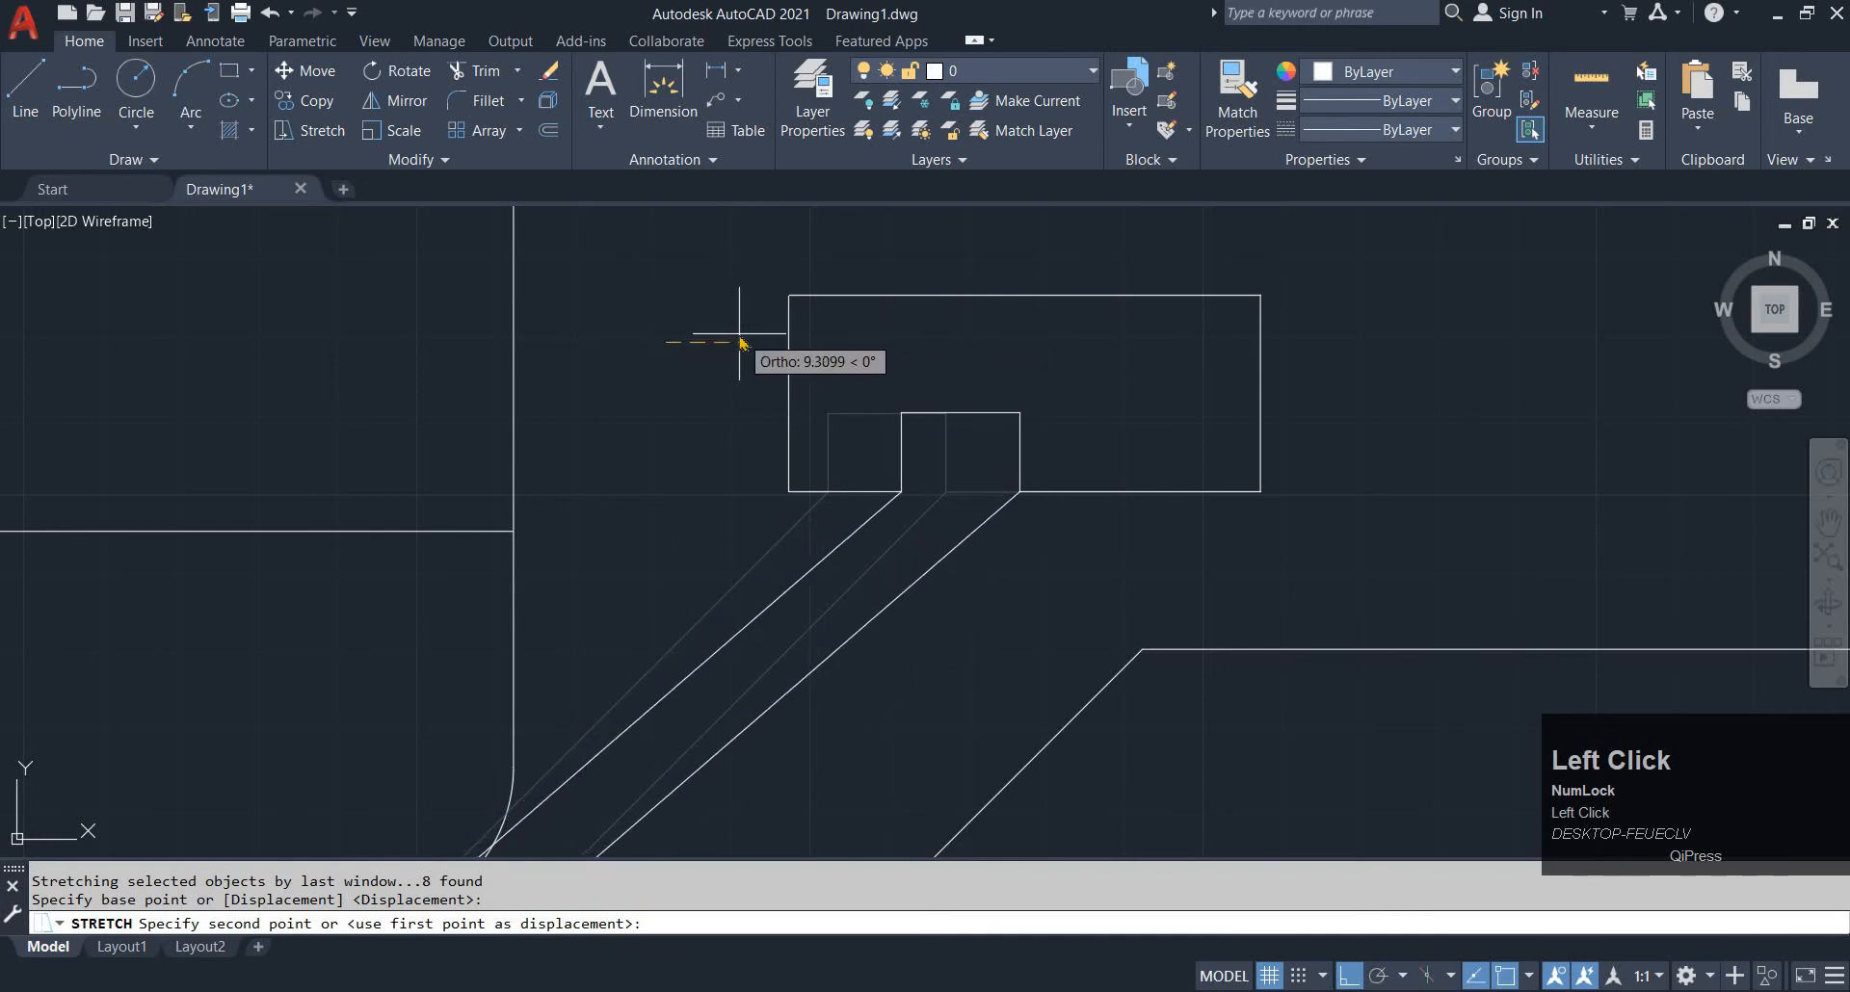
text(5)
key(Return)
Erase the two tilted slot lines and the extended horizontal line crossing them
middle_drag(1035, 539, 1040, 322)
click(909, 441)
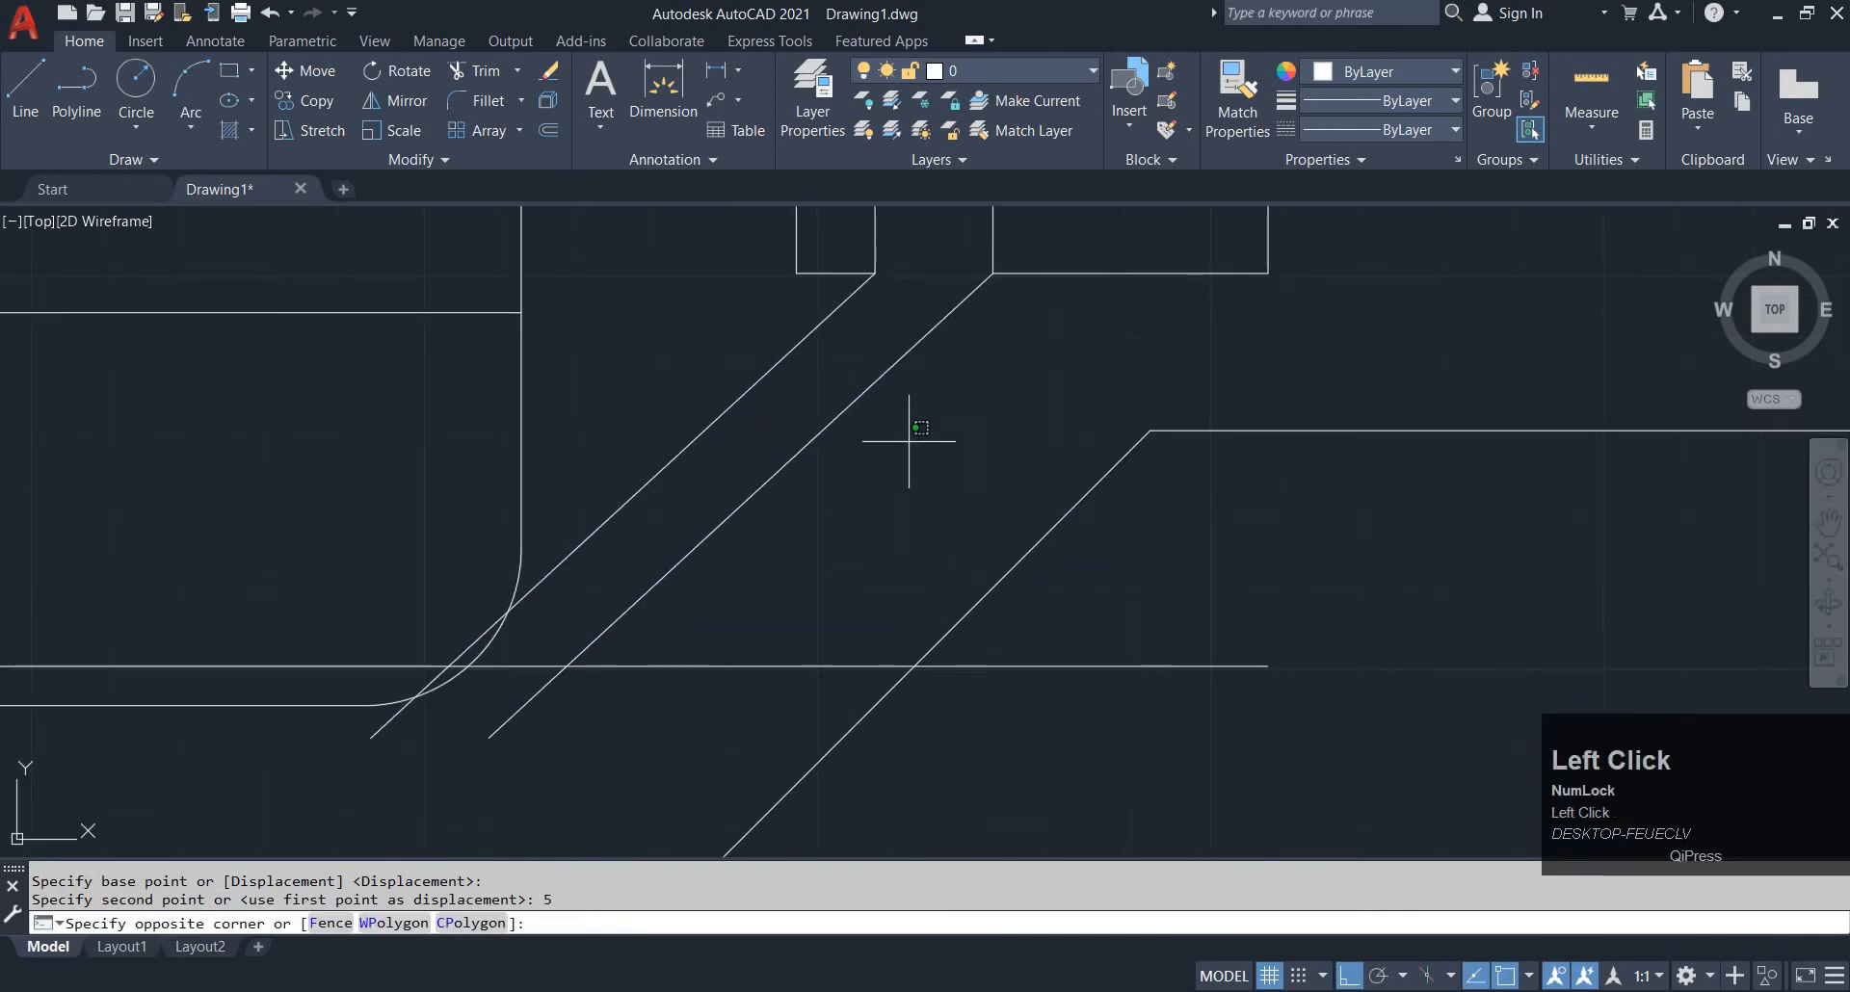
click(749, 362)
text(e)
key(space)
click(738, 678)
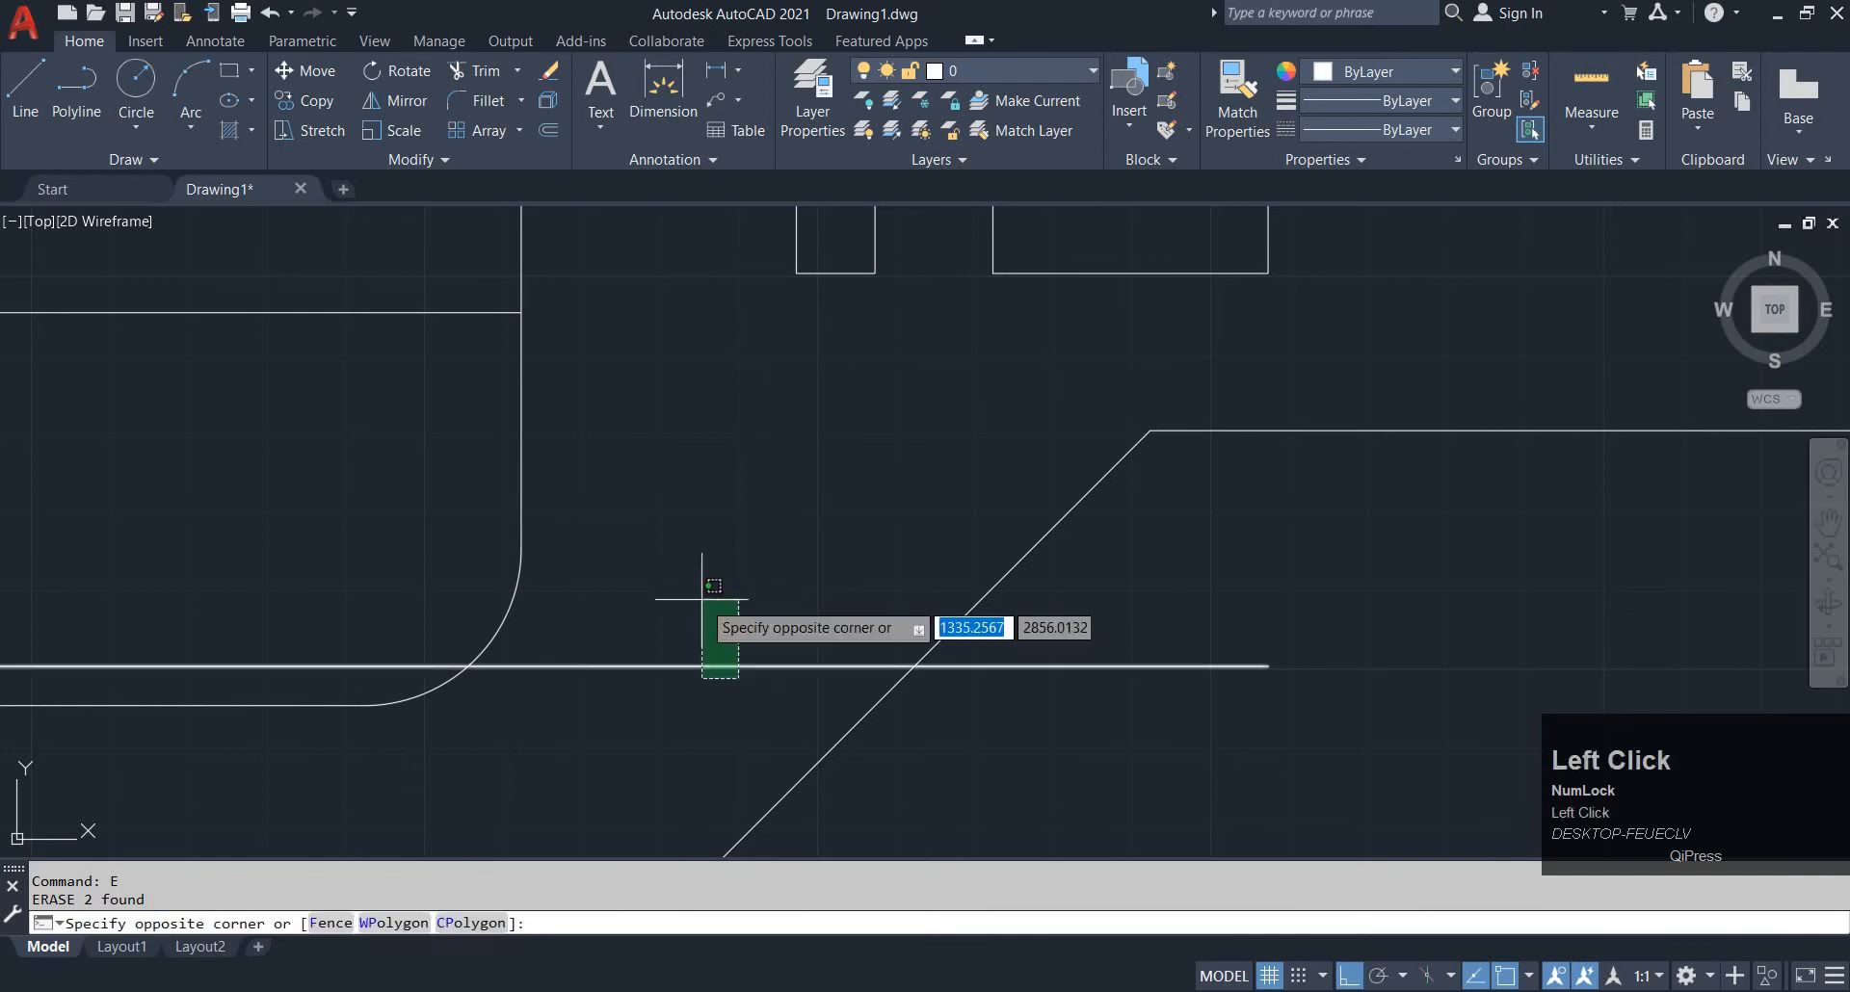
click(701, 570)
text(e)
key(space)
key(Escape)
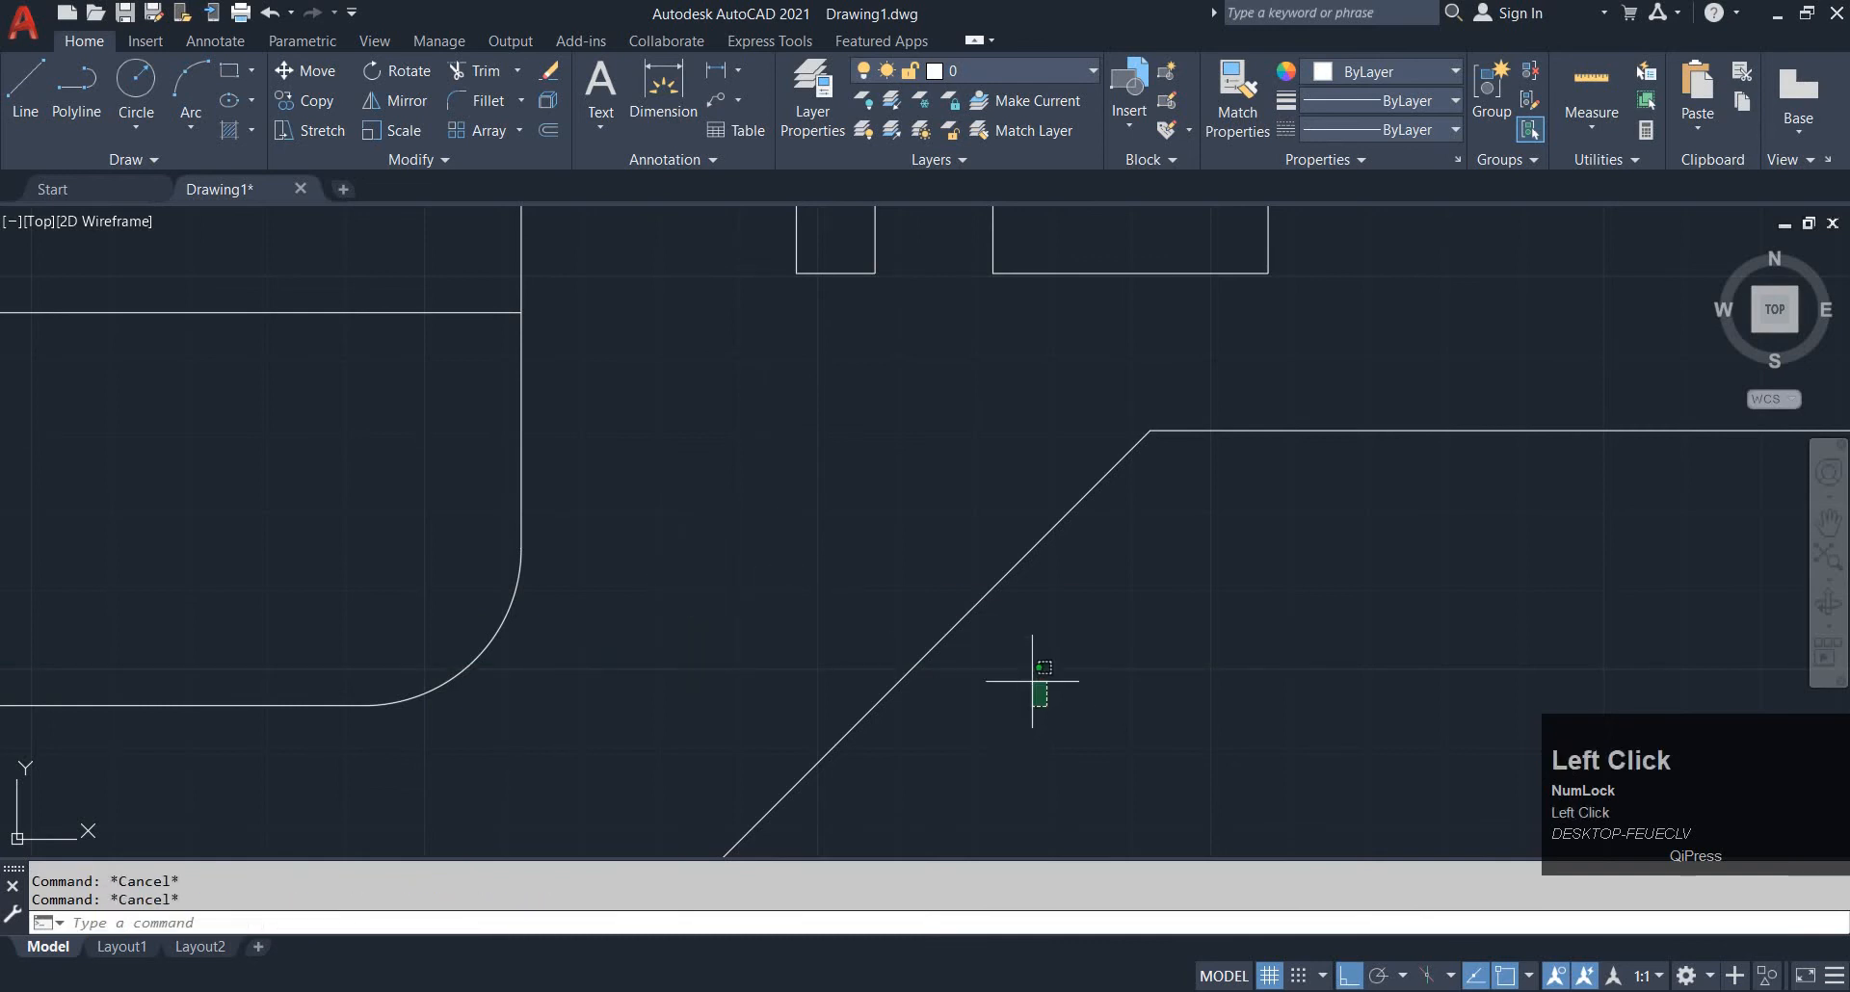
Copy the lower-right slanted line from its upper endpoint to both bottom corners of the shifted notch
click(1032, 681)
click(913, 579)
key(space)
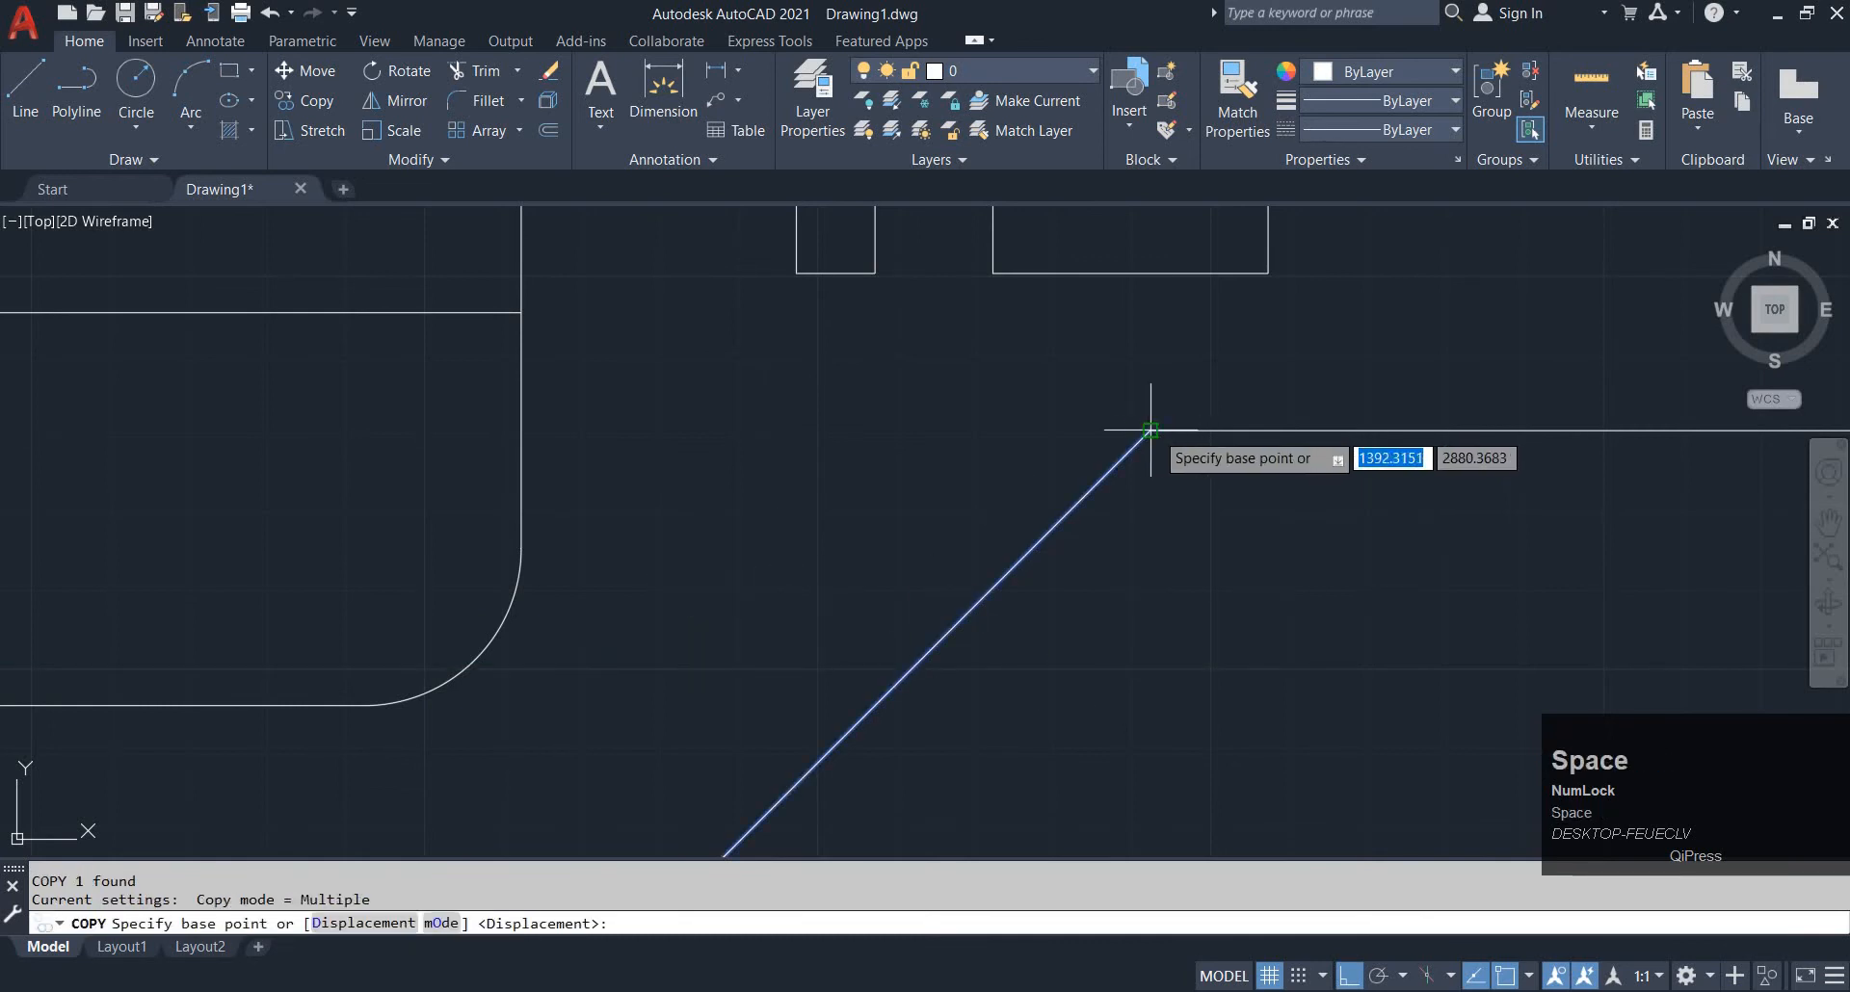
click(1150, 430)
click(993, 273)
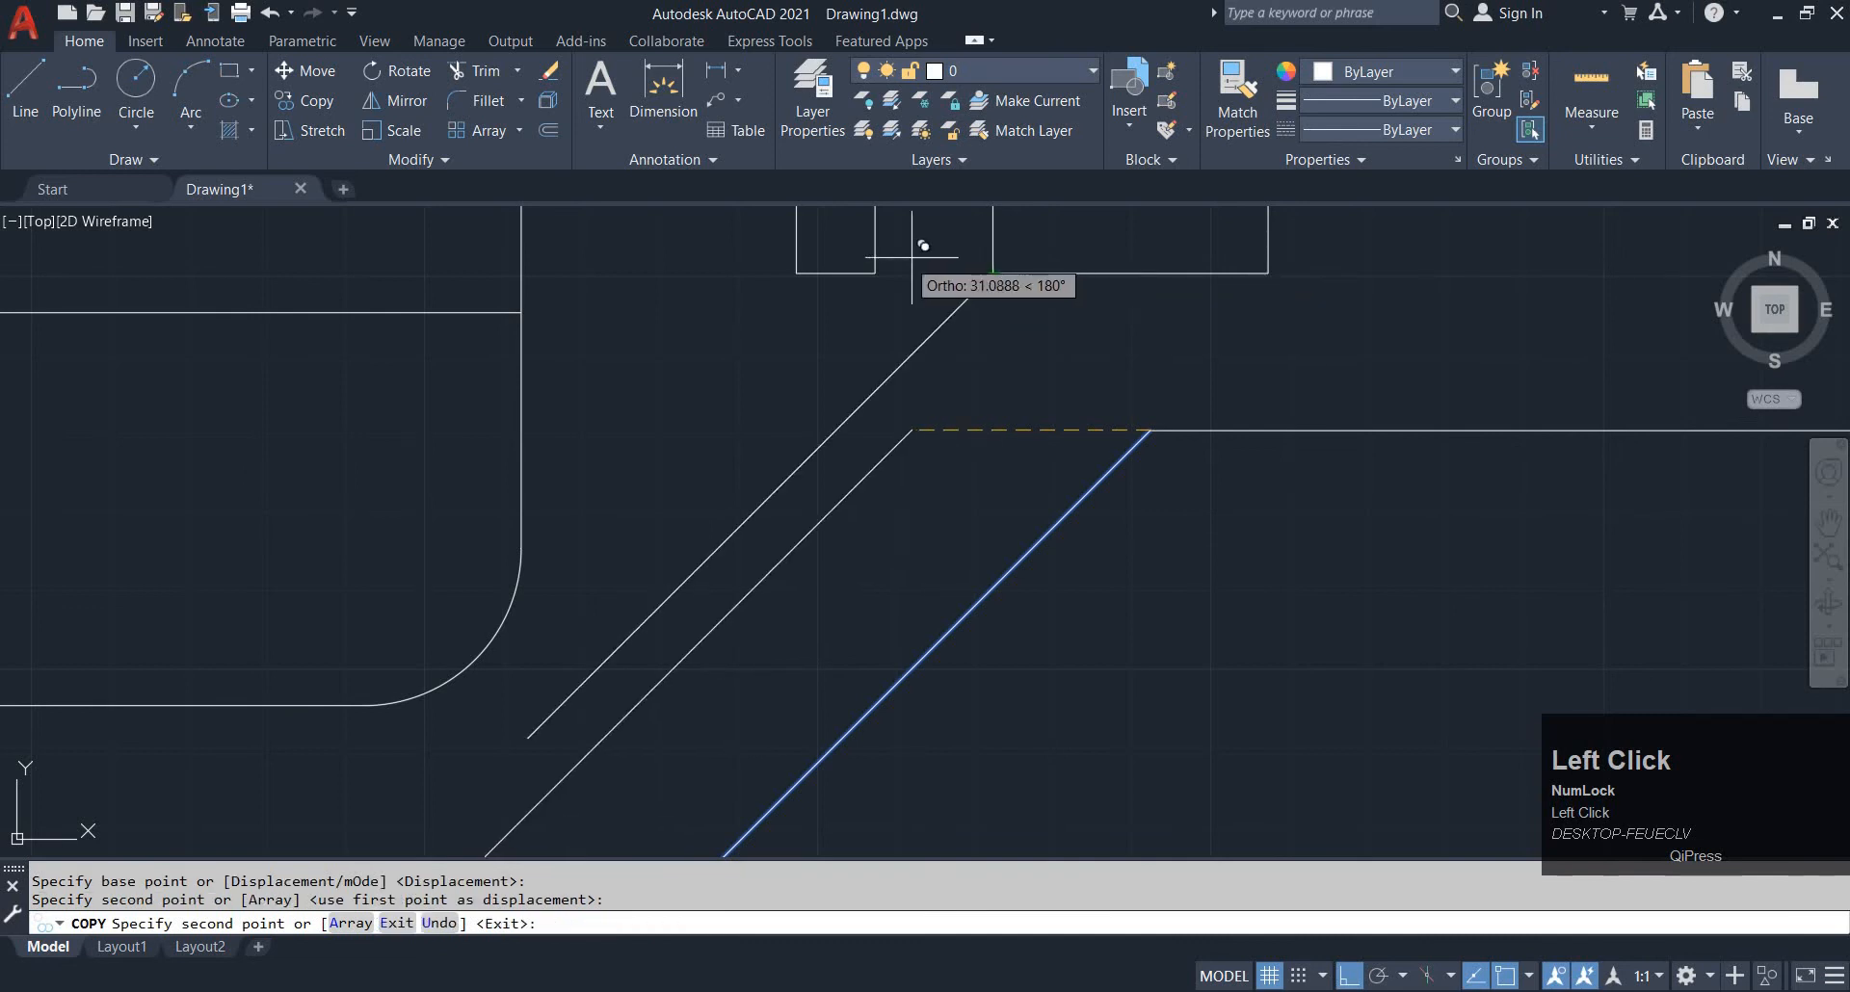
scroll(947, 424, down, 4)
middle_drag(947, 428, 960, 337)
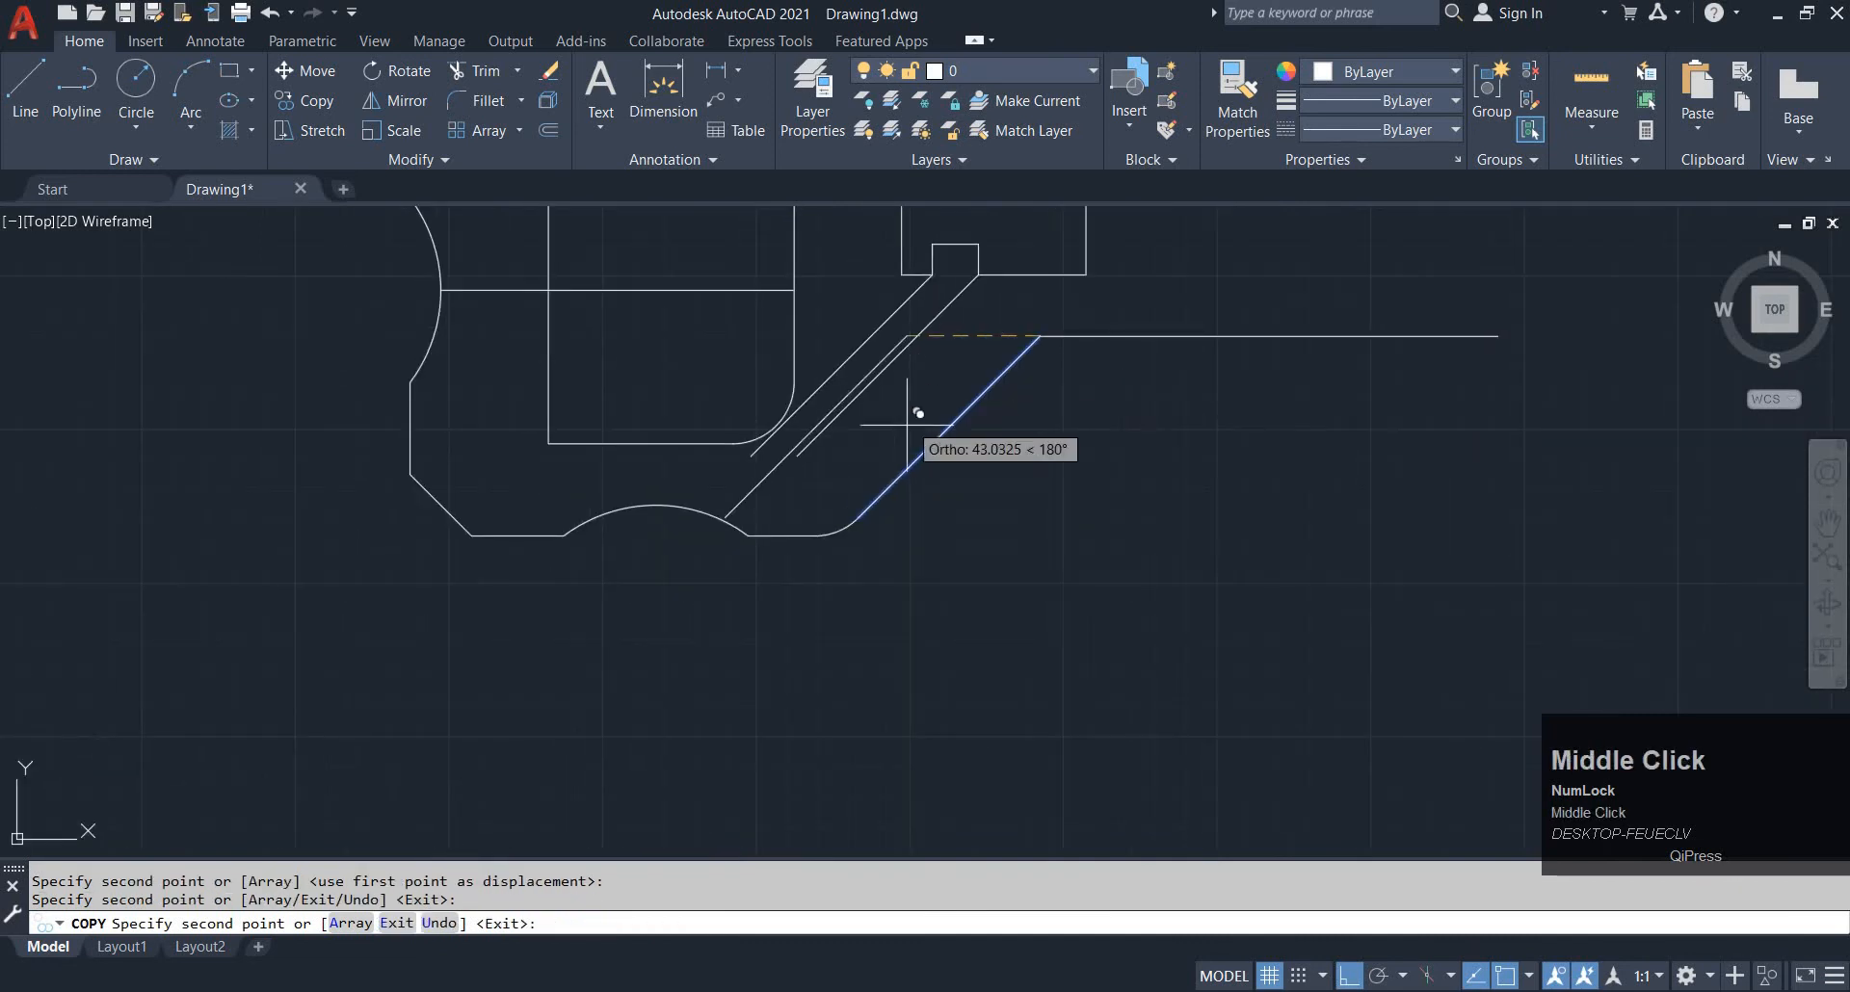
key(Escape)
Check the EX 50 reference image and draw a short vertical line up from the midpoint of the outline's bottom segment right of the arc
click(854, 991)
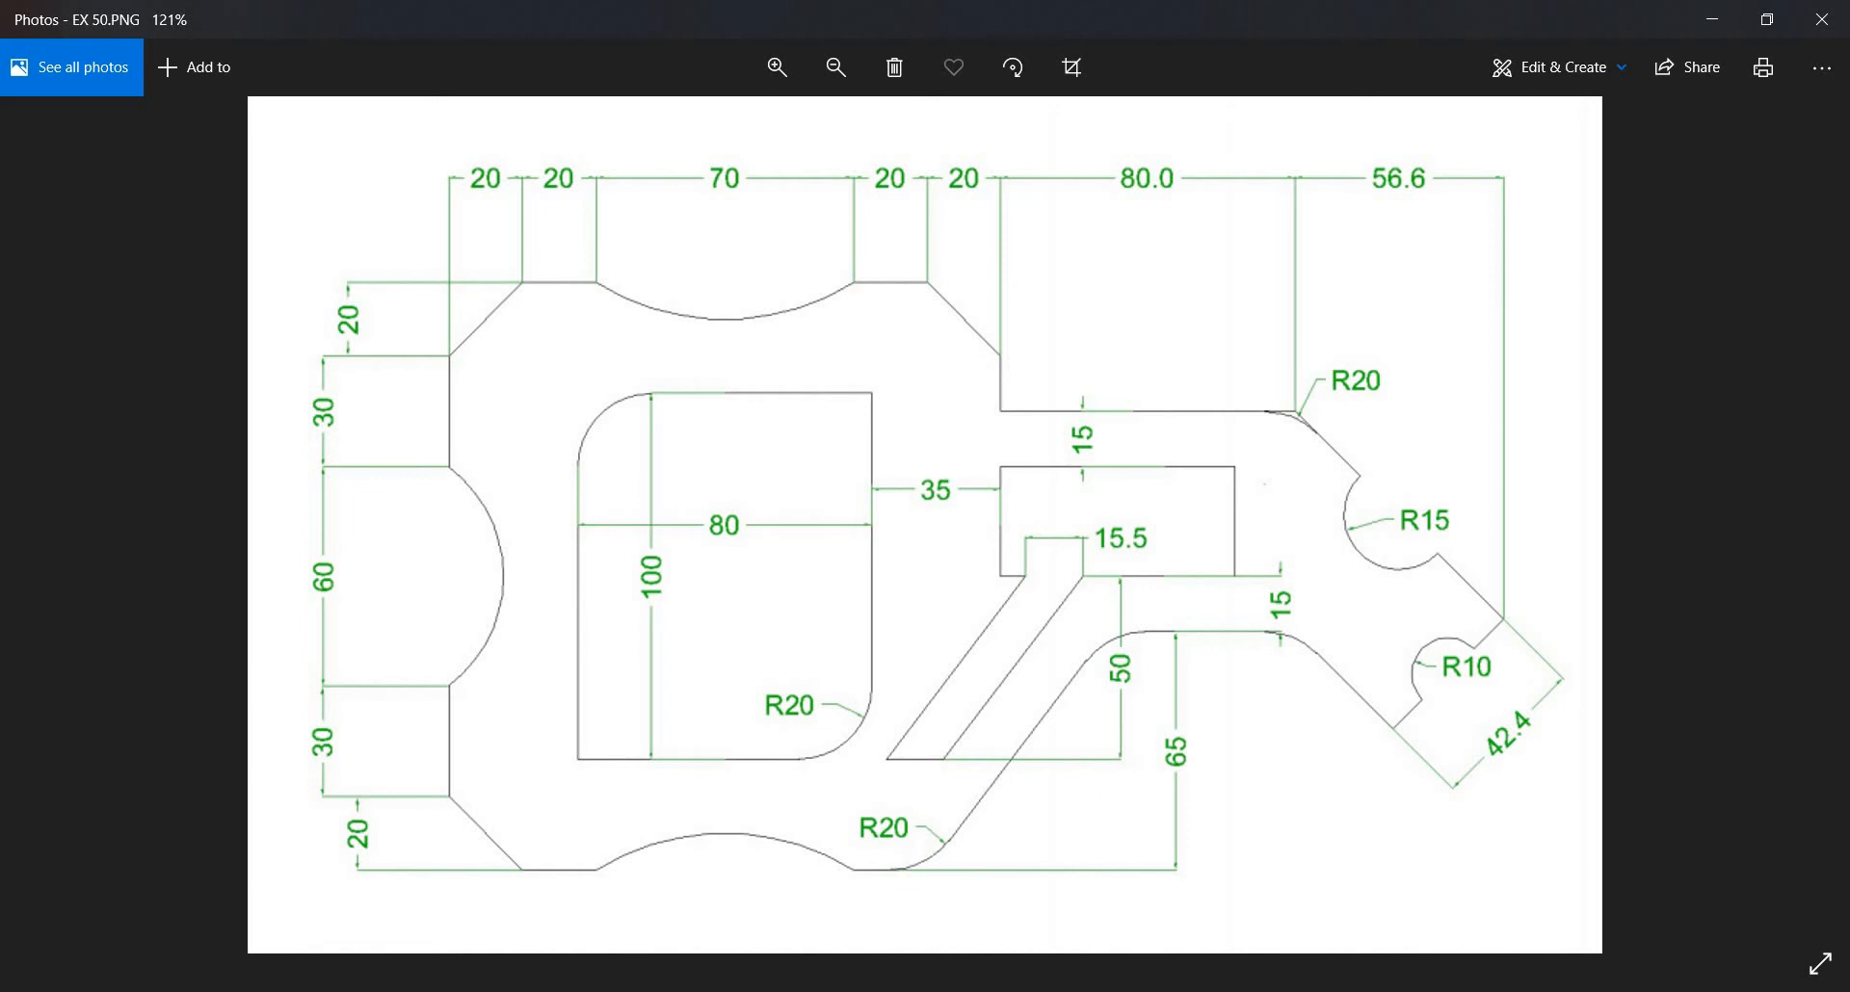
click(819, 990)
scroll(846, 654, up, 5)
middle_drag(834, 630, 829, 777)
click(698, 587)
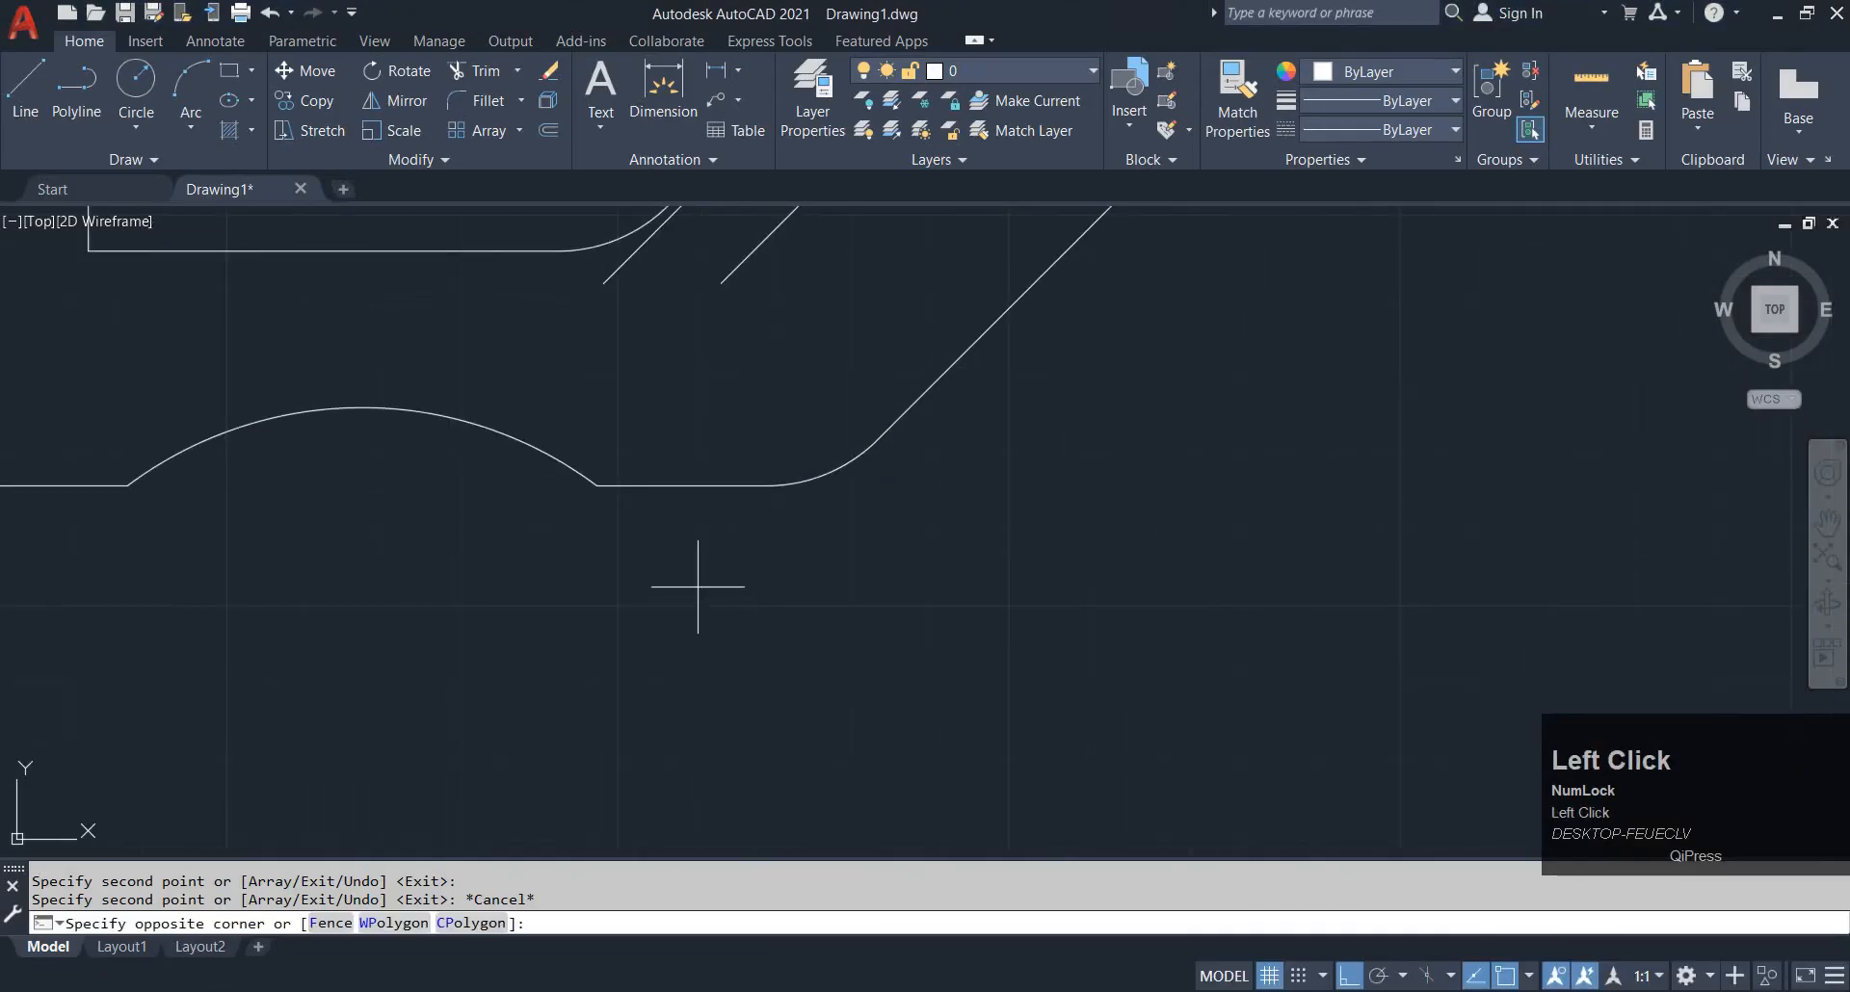
click(714, 393)
click(663, 486)
key(Delete)
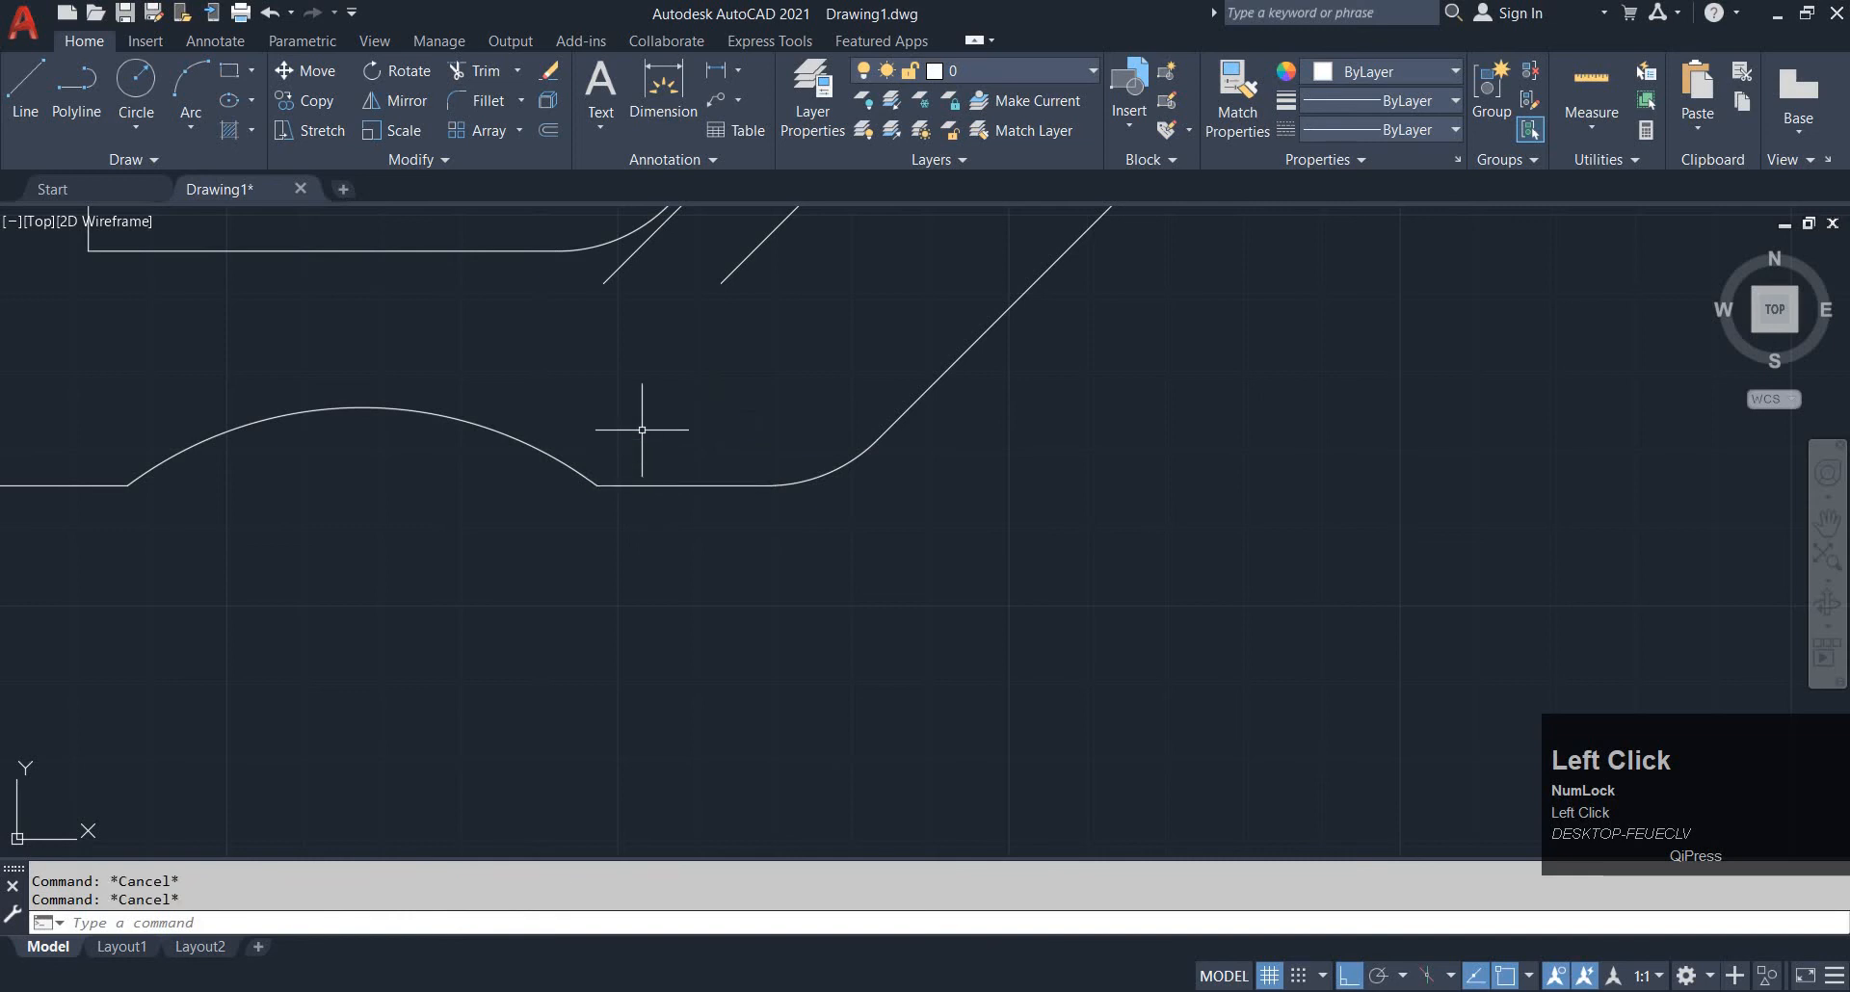
text(L)
key(space)
click(682, 484)
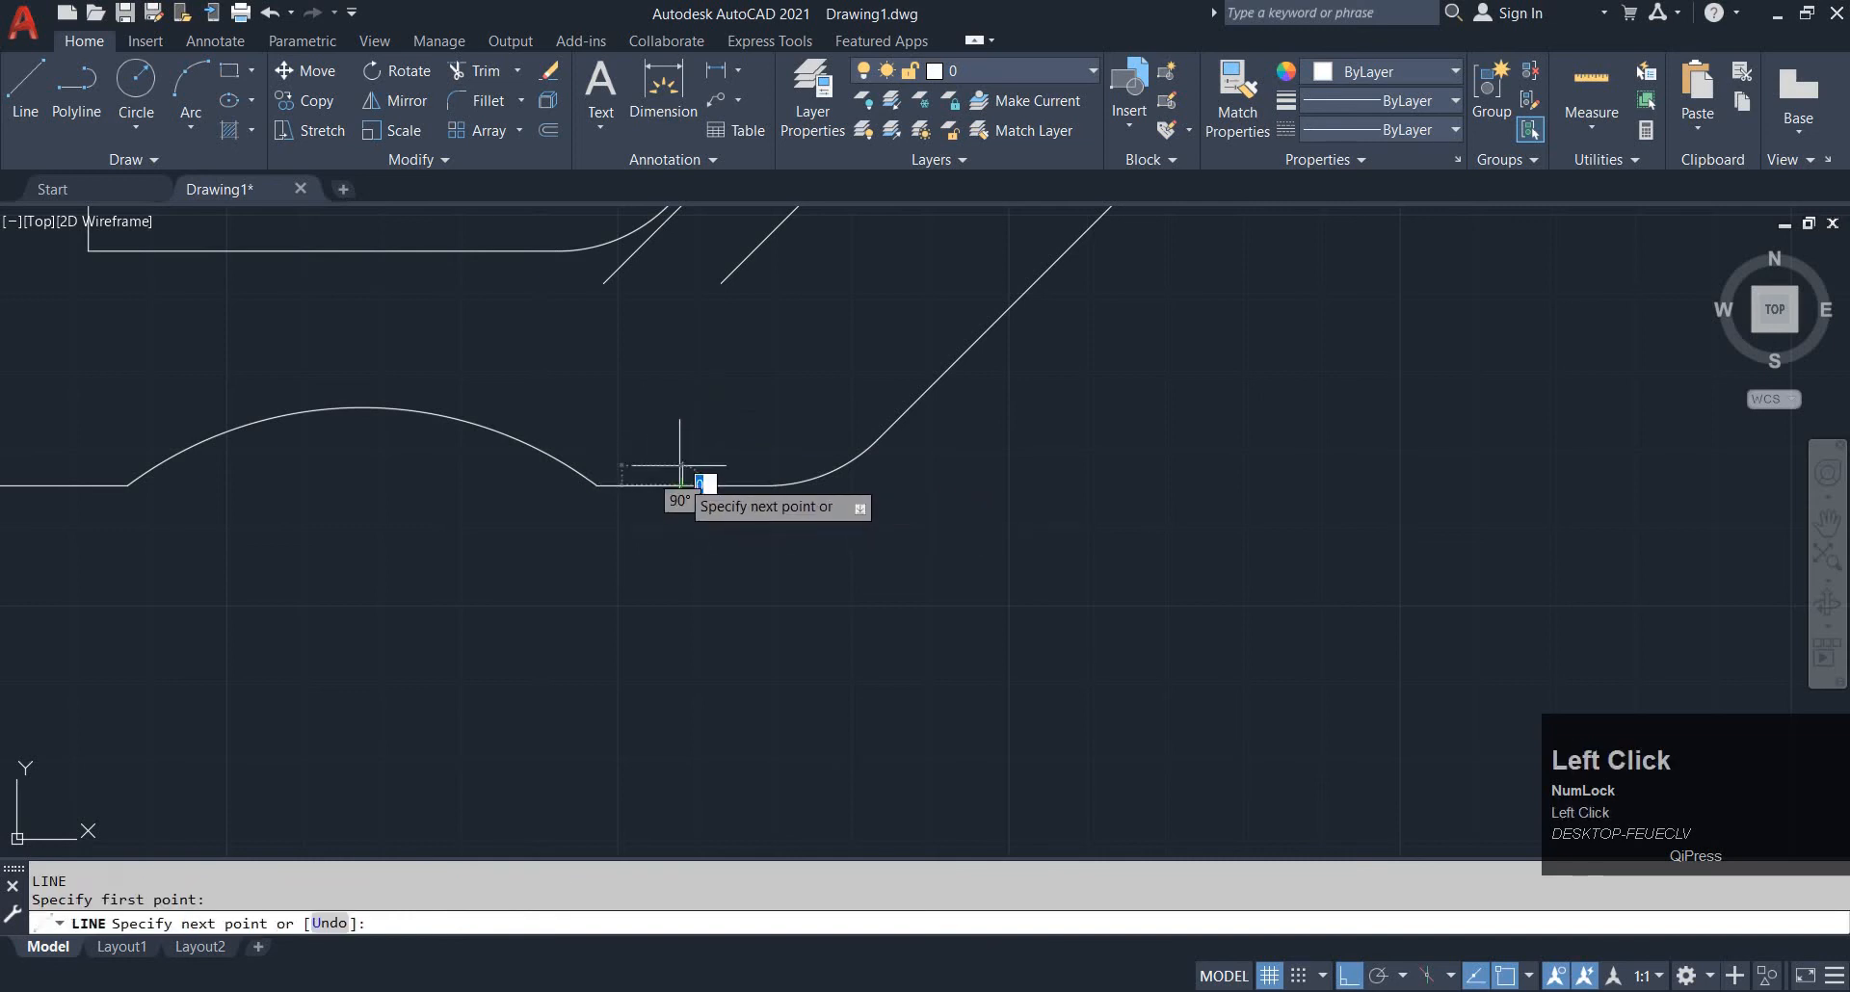
click(682, 414)
key(Escape)
Erase the fillet arc between the outline's bottom segment and the lower-right slanted line
click(848, 518)
click(781, 444)
text(e)
key(space)
Replace the outline's bottom segment right of the arc with a shorter line from the arc's end to the foot of the short vertical line
click(727, 484)
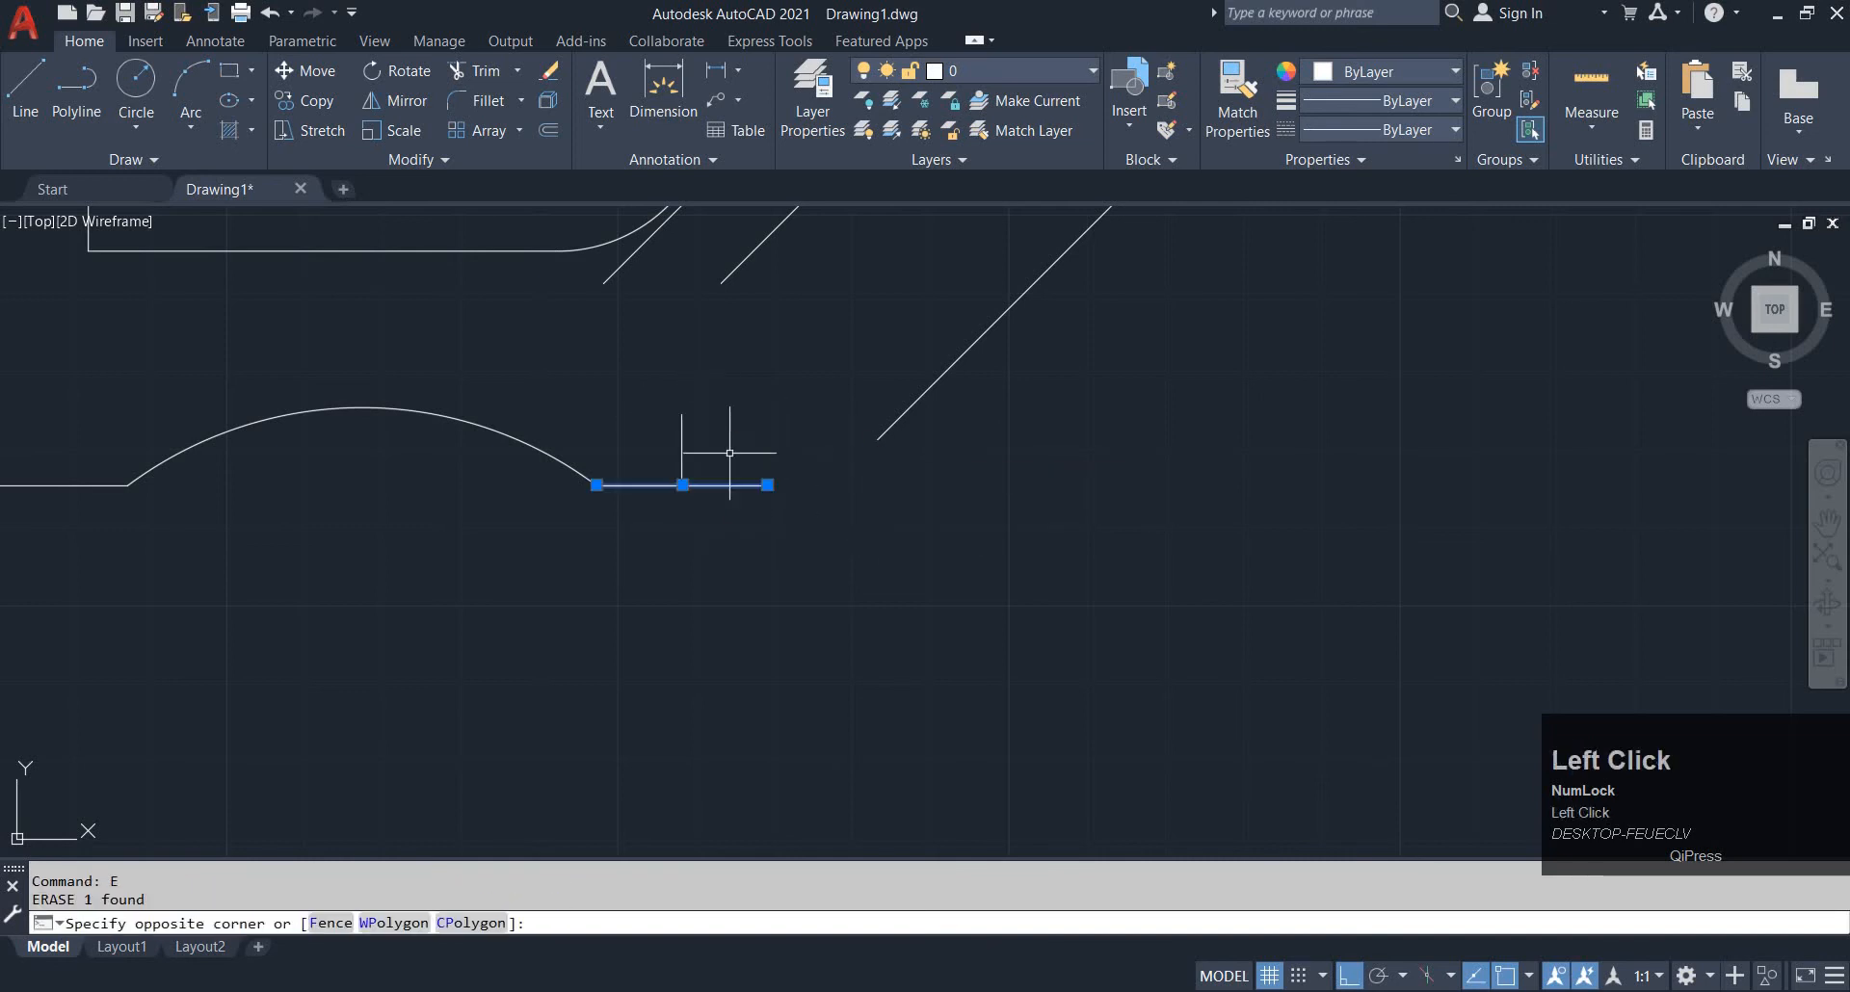
text(e)
key(space)
text(l)
key(space)
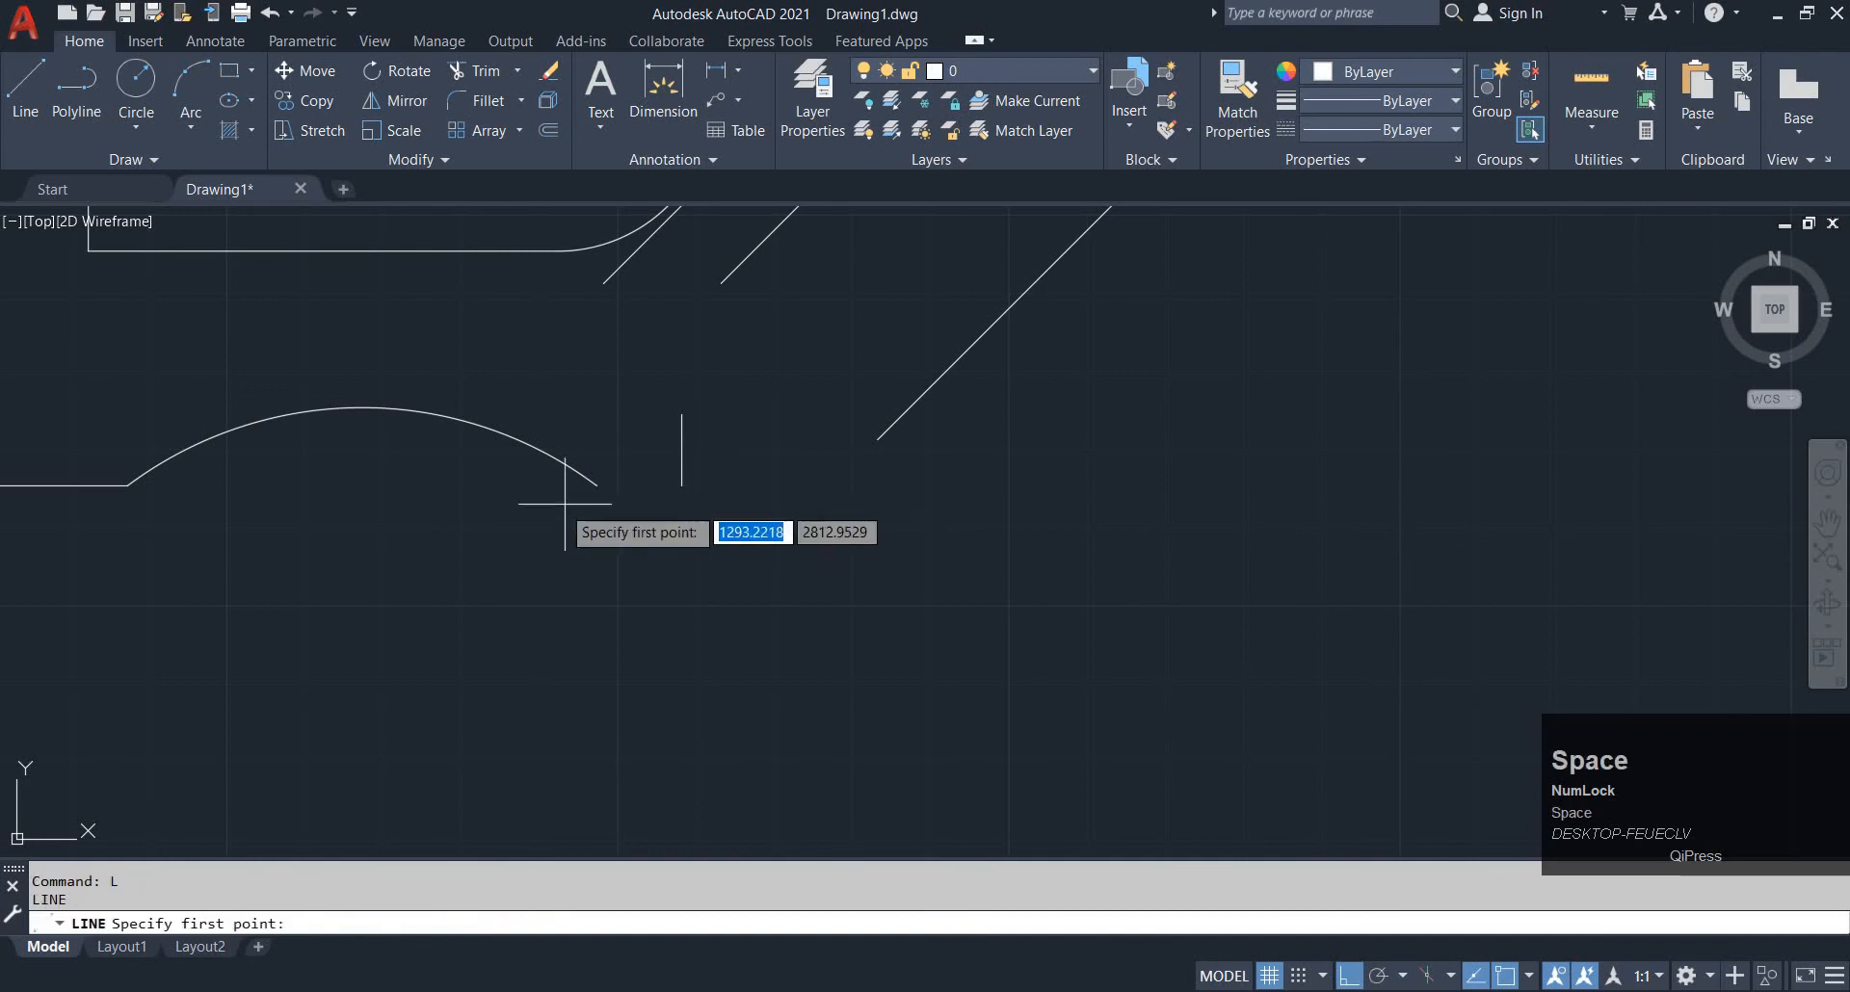
click(597, 485)
key(Escape)
Erase the lower-right slanted line and the short vertical line at the end of the bottom segment
scroll(821, 382, down, 2)
middle_drag(822, 381, 710, 537)
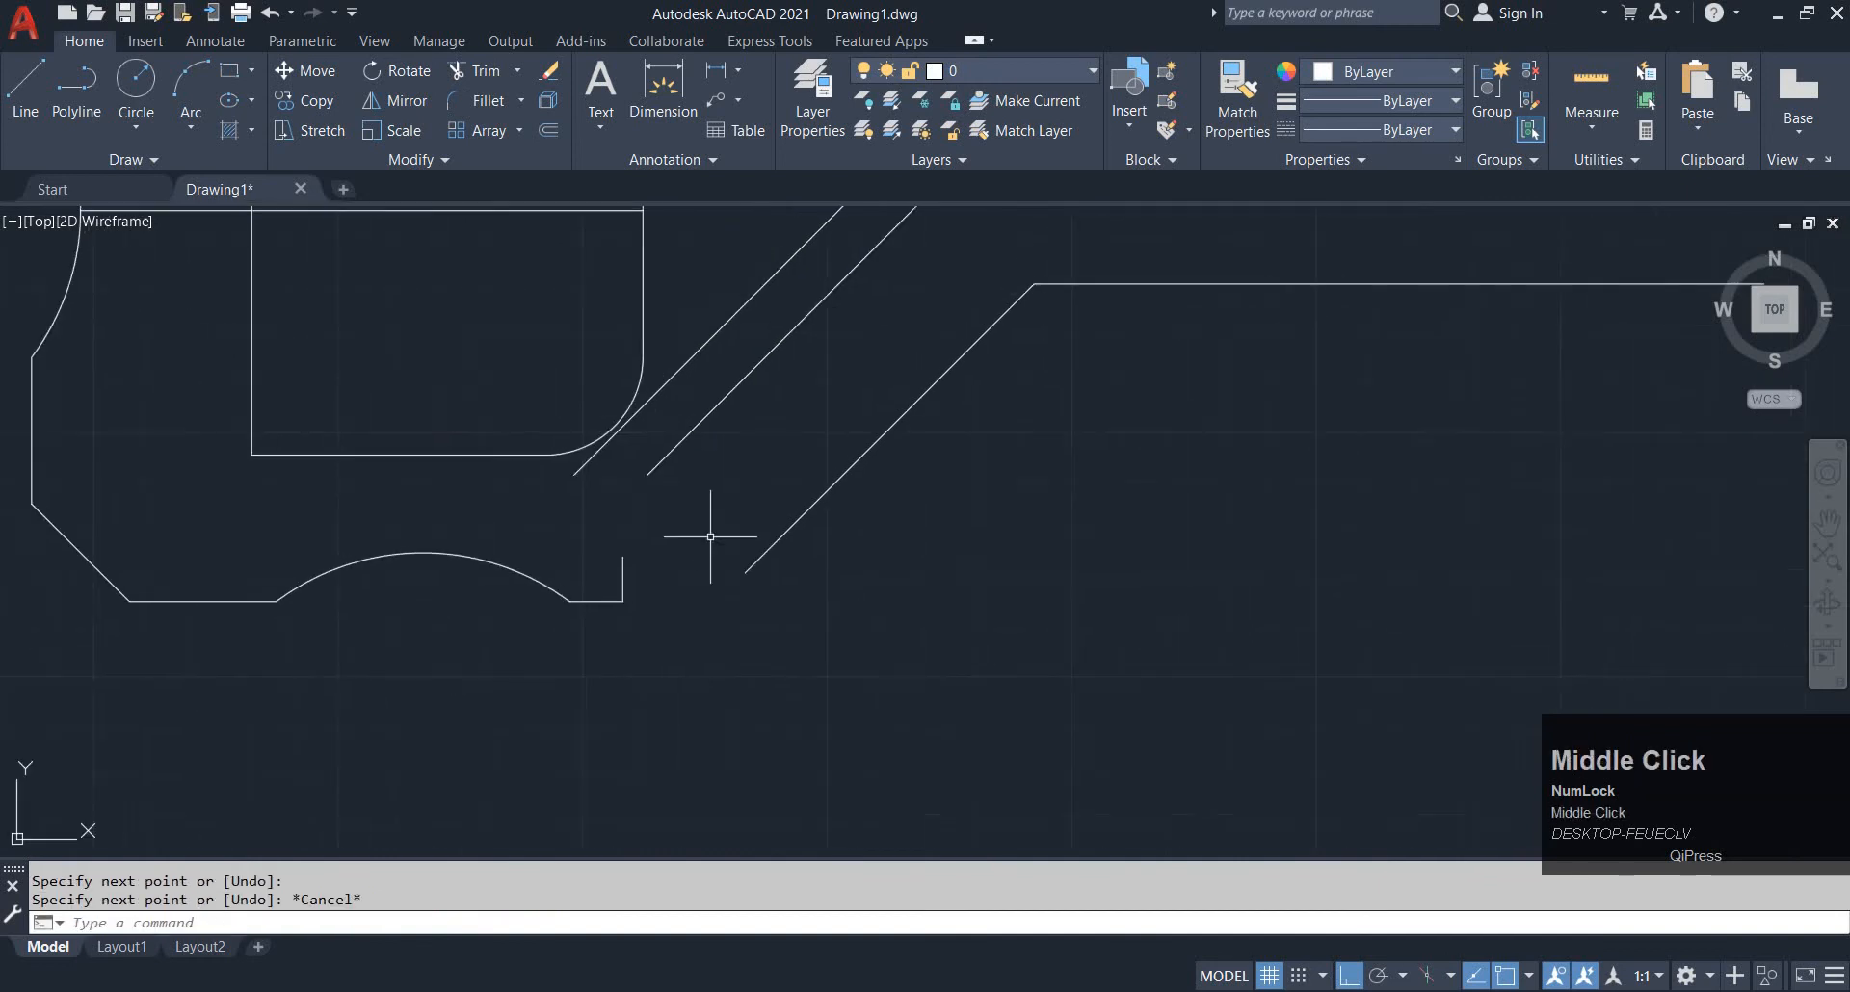
click(881, 436)
text(e)
key(space)
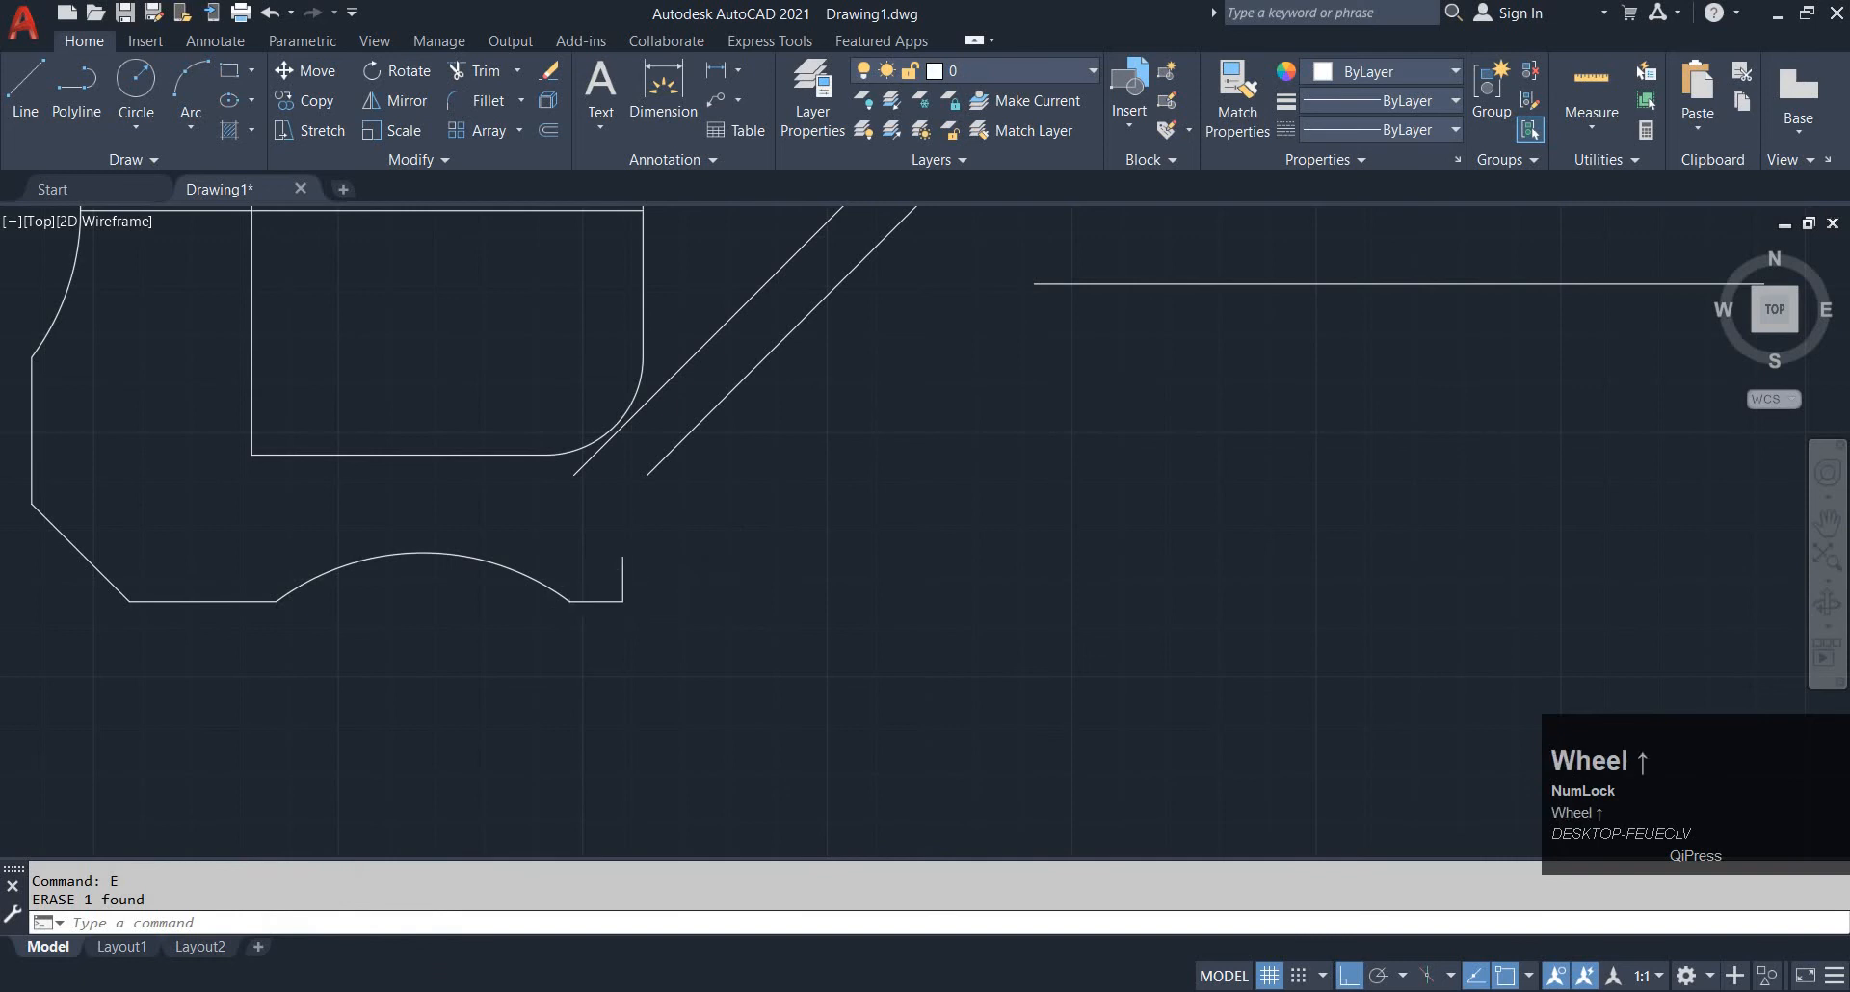
scroll(633, 582, down, 2)
scroll(619, 628, up, 4)
click(619, 628)
click(556, 567)
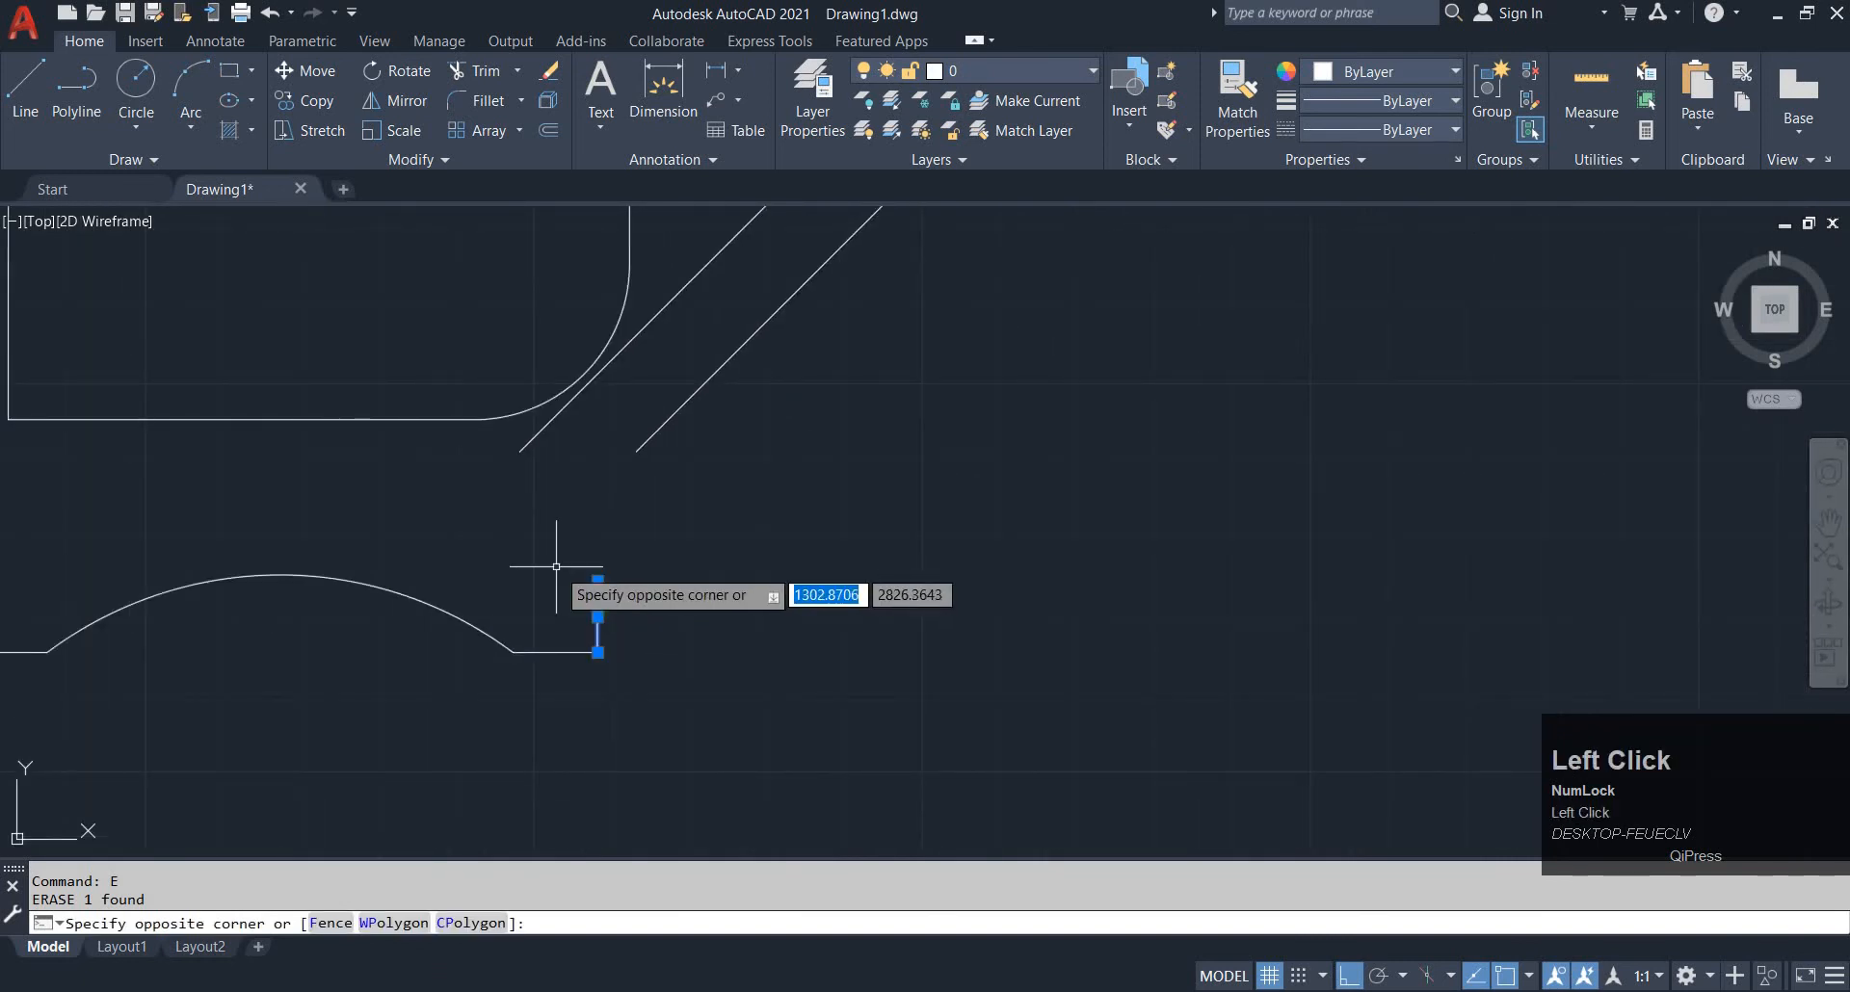
key(space)
scroll(611, 578, down, 2)
middle_drag(611, 578, 640, 591)
scroll(662, 592, up, 2)
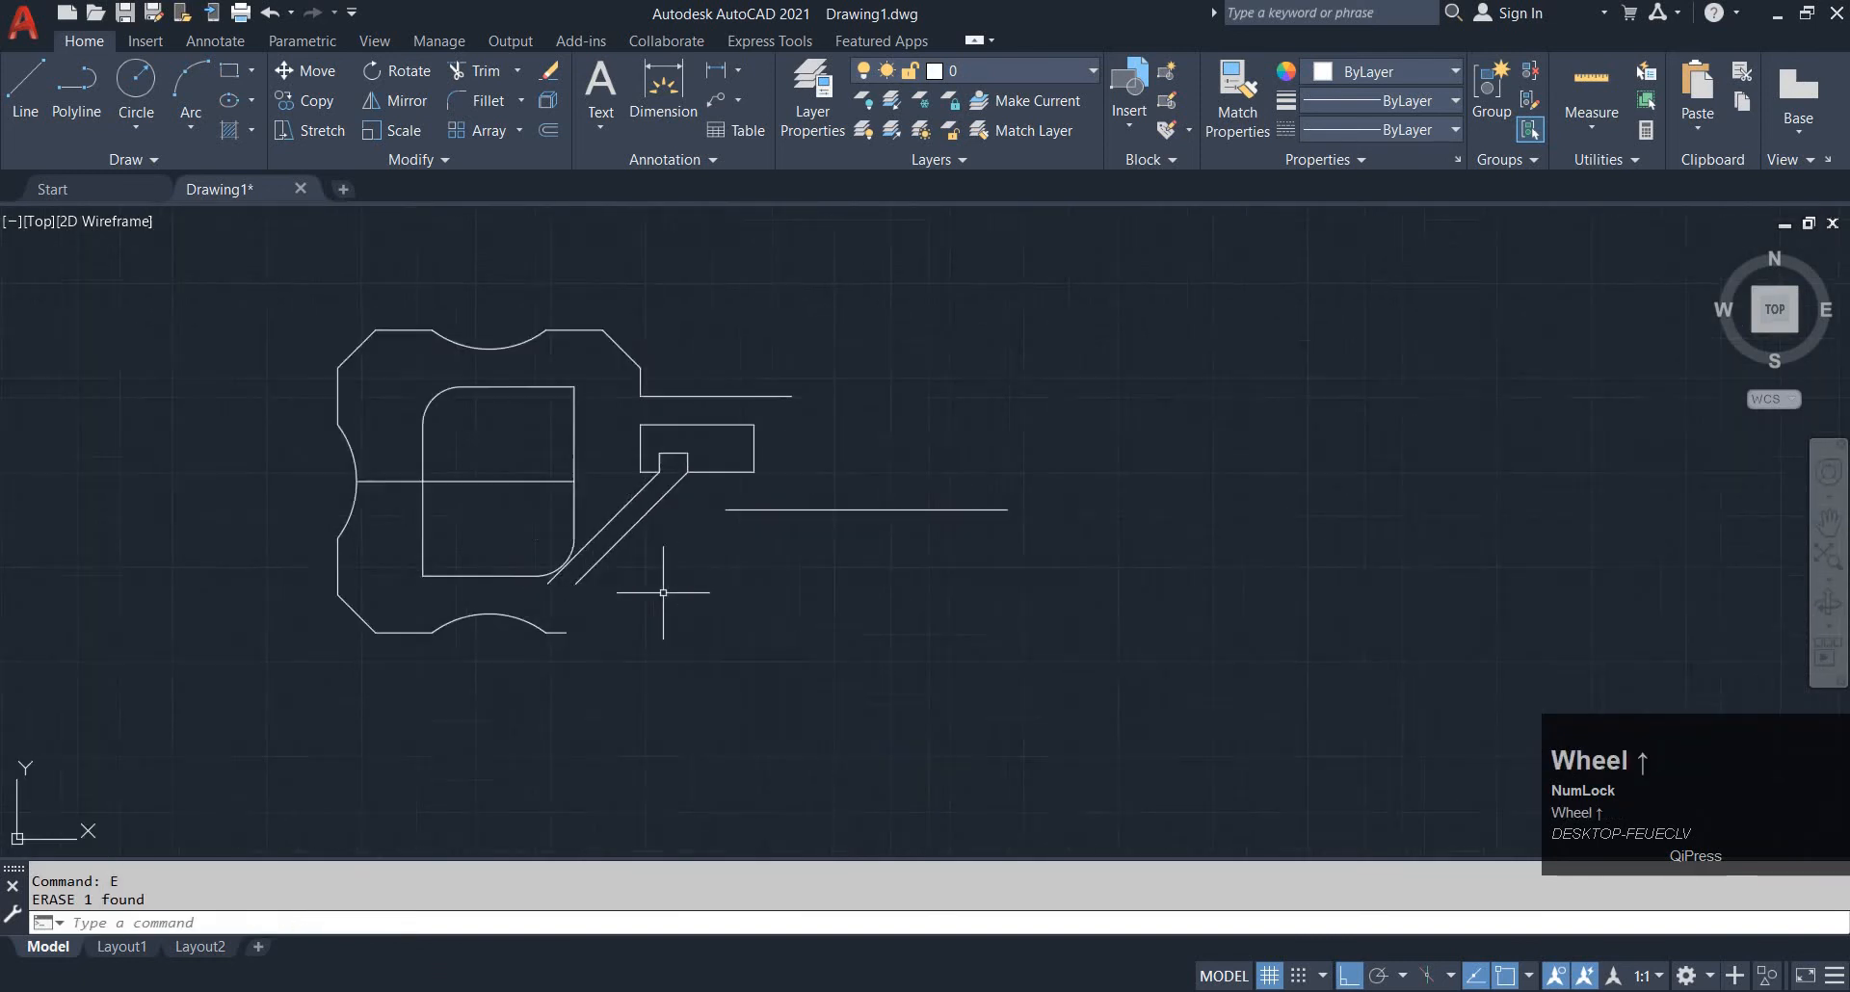
scroll(663, 593, up, 2)
key(Escape)
text(l)
key(Return)
scroll(507, 672, up, 4)
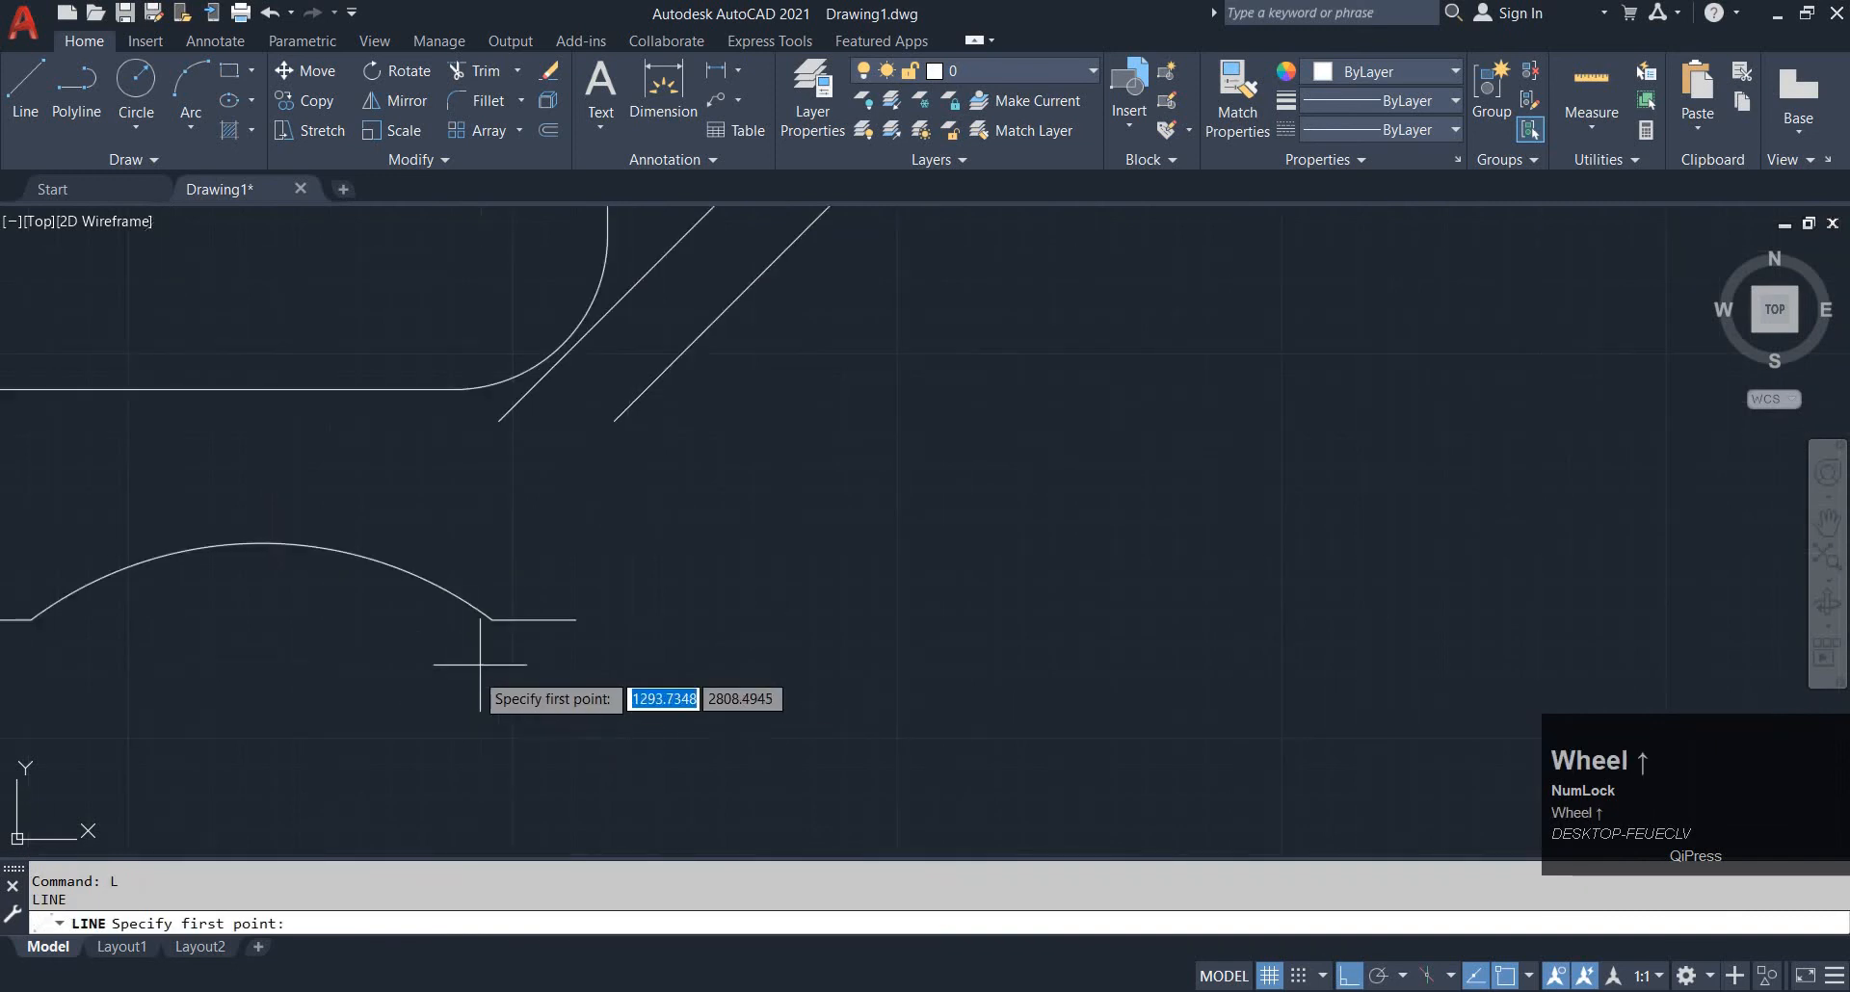
click(575, 620)
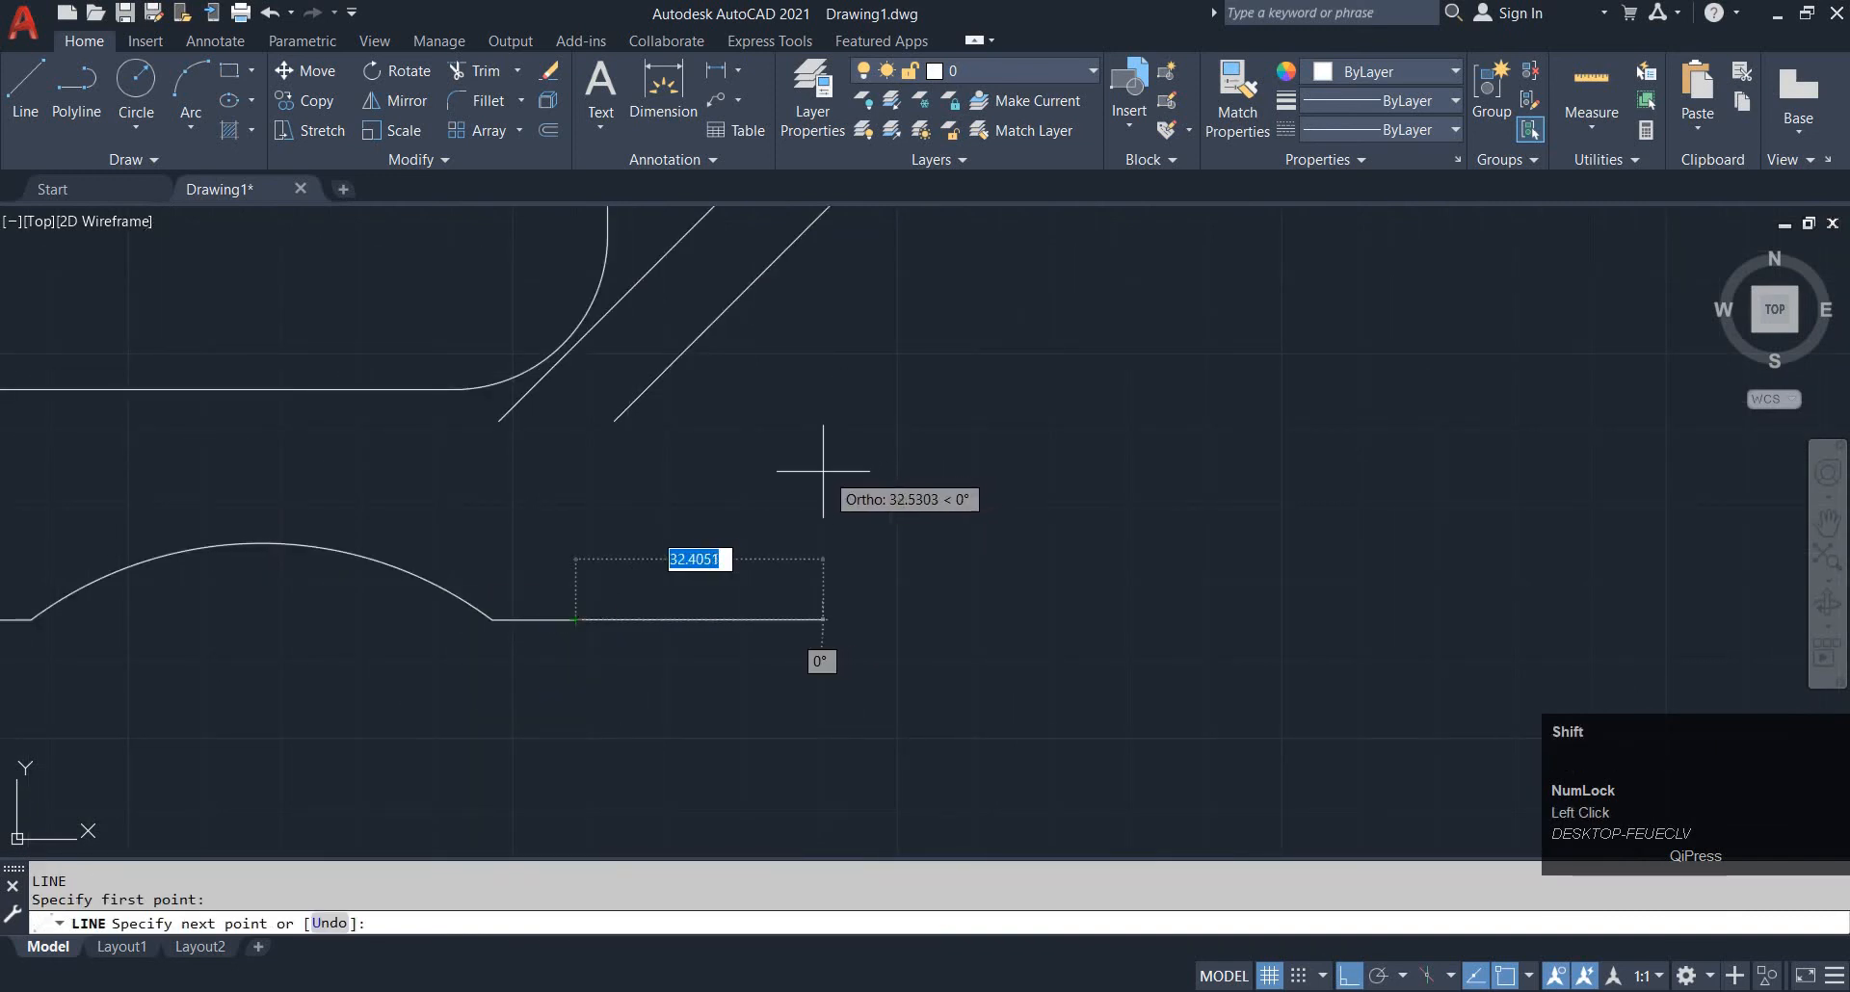
text(@)
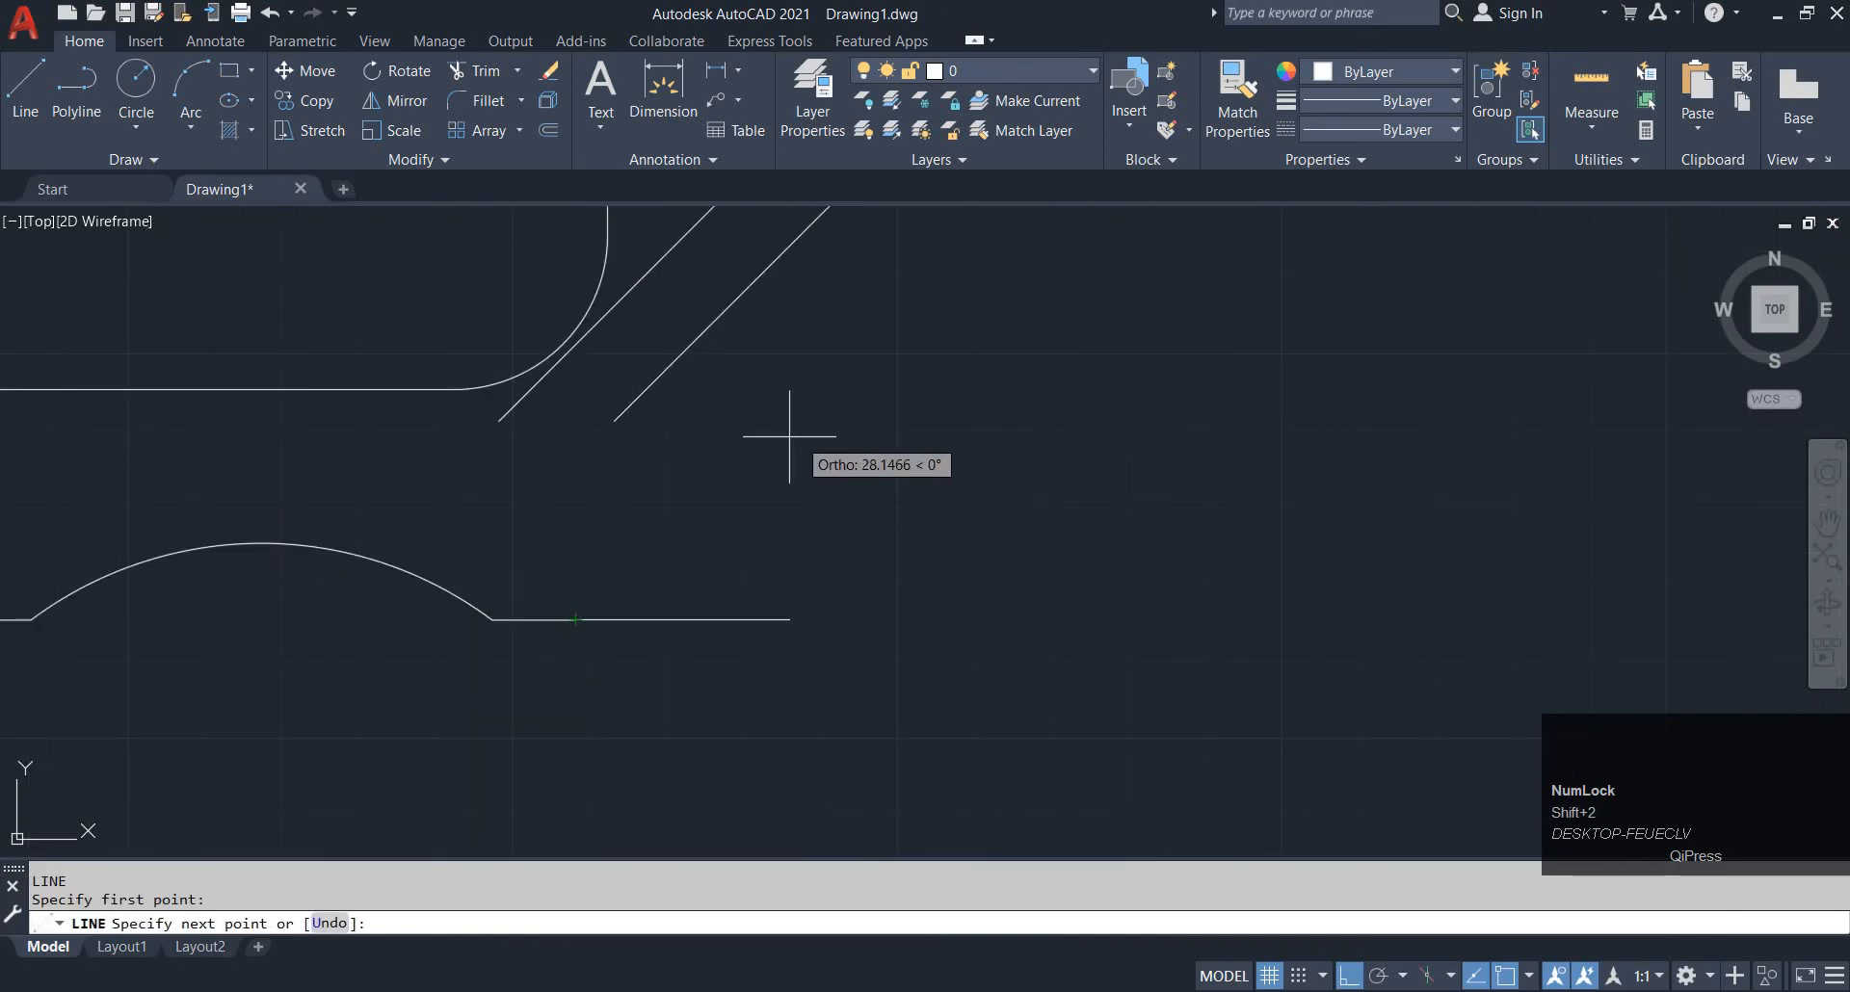
text(@)
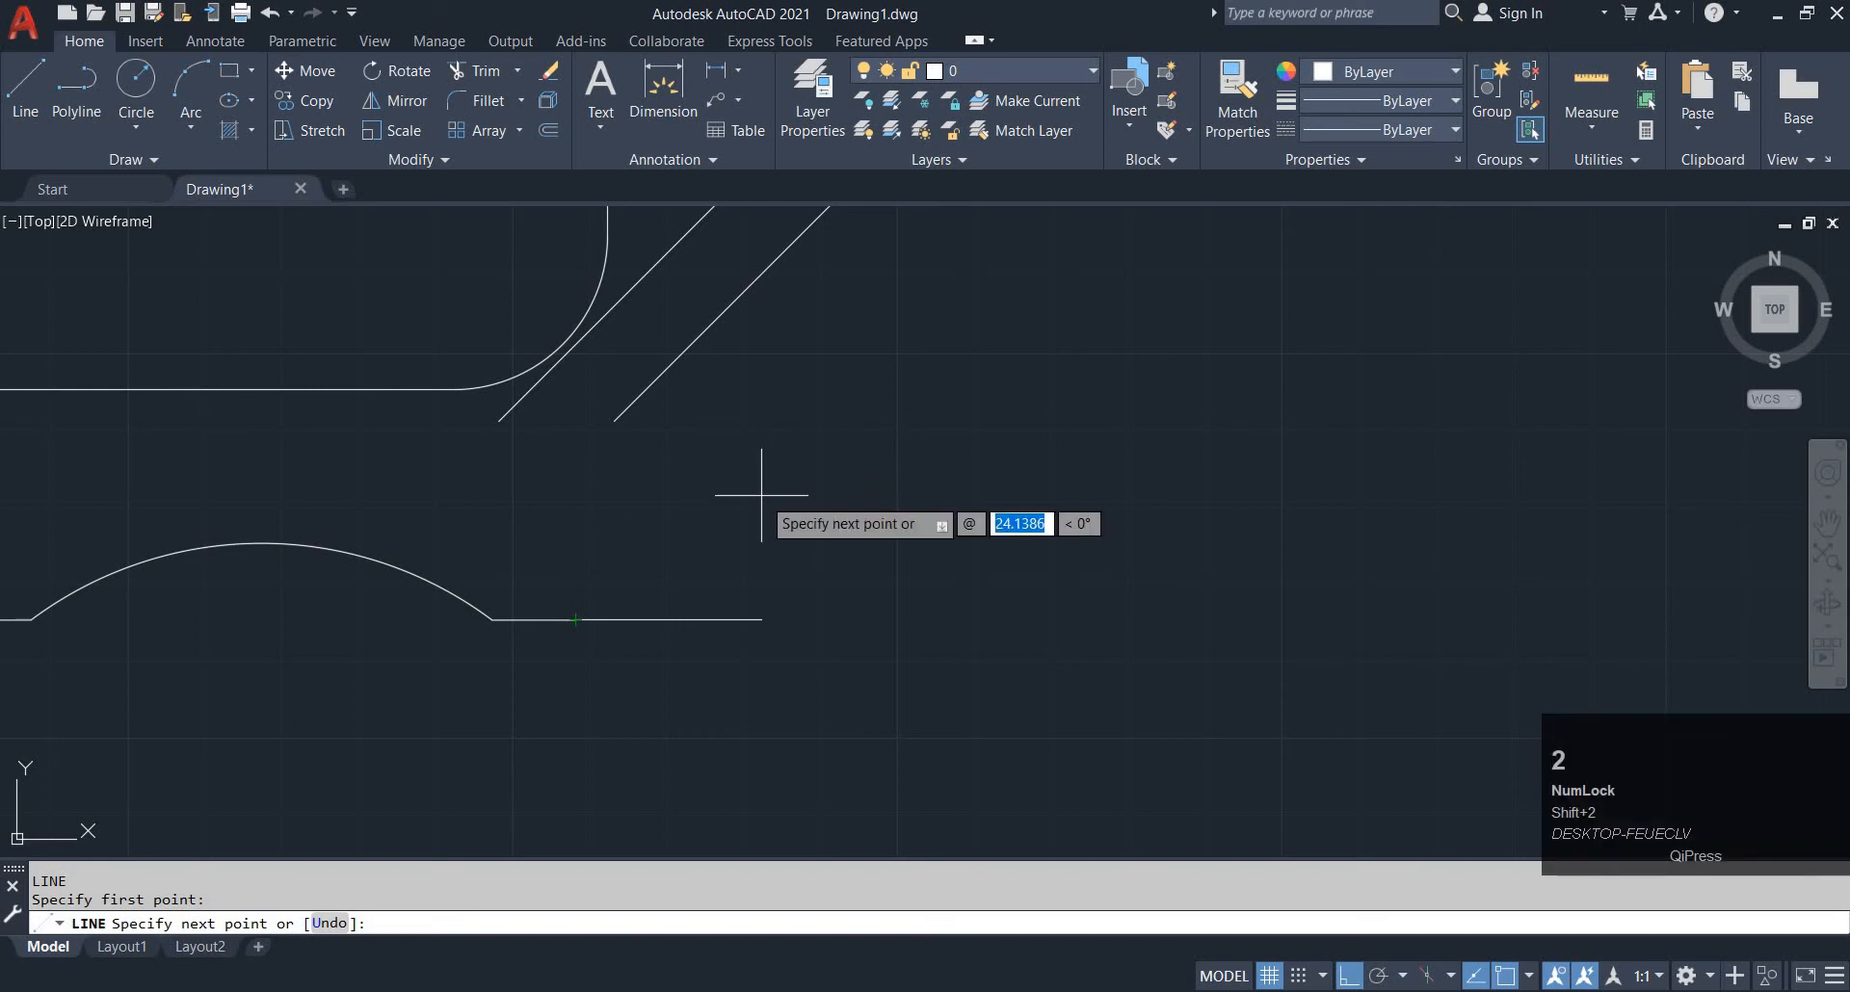
text(45)
key(Return)
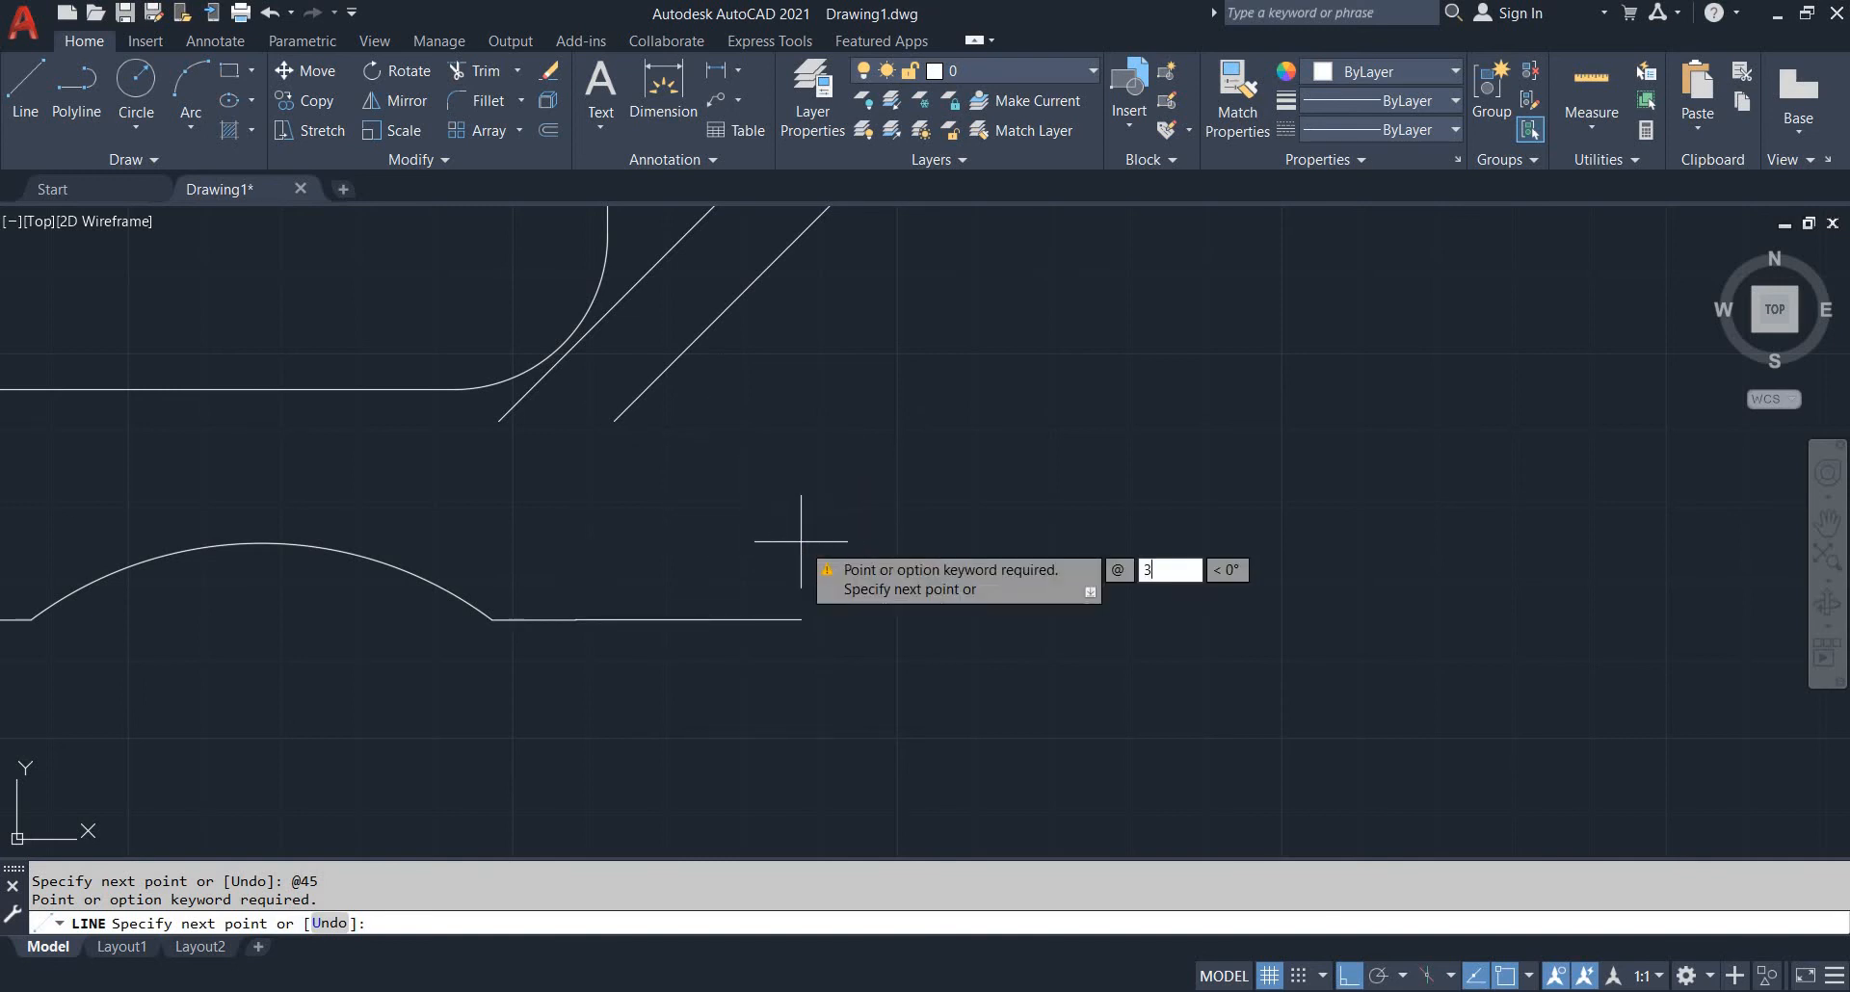
key(Escape)
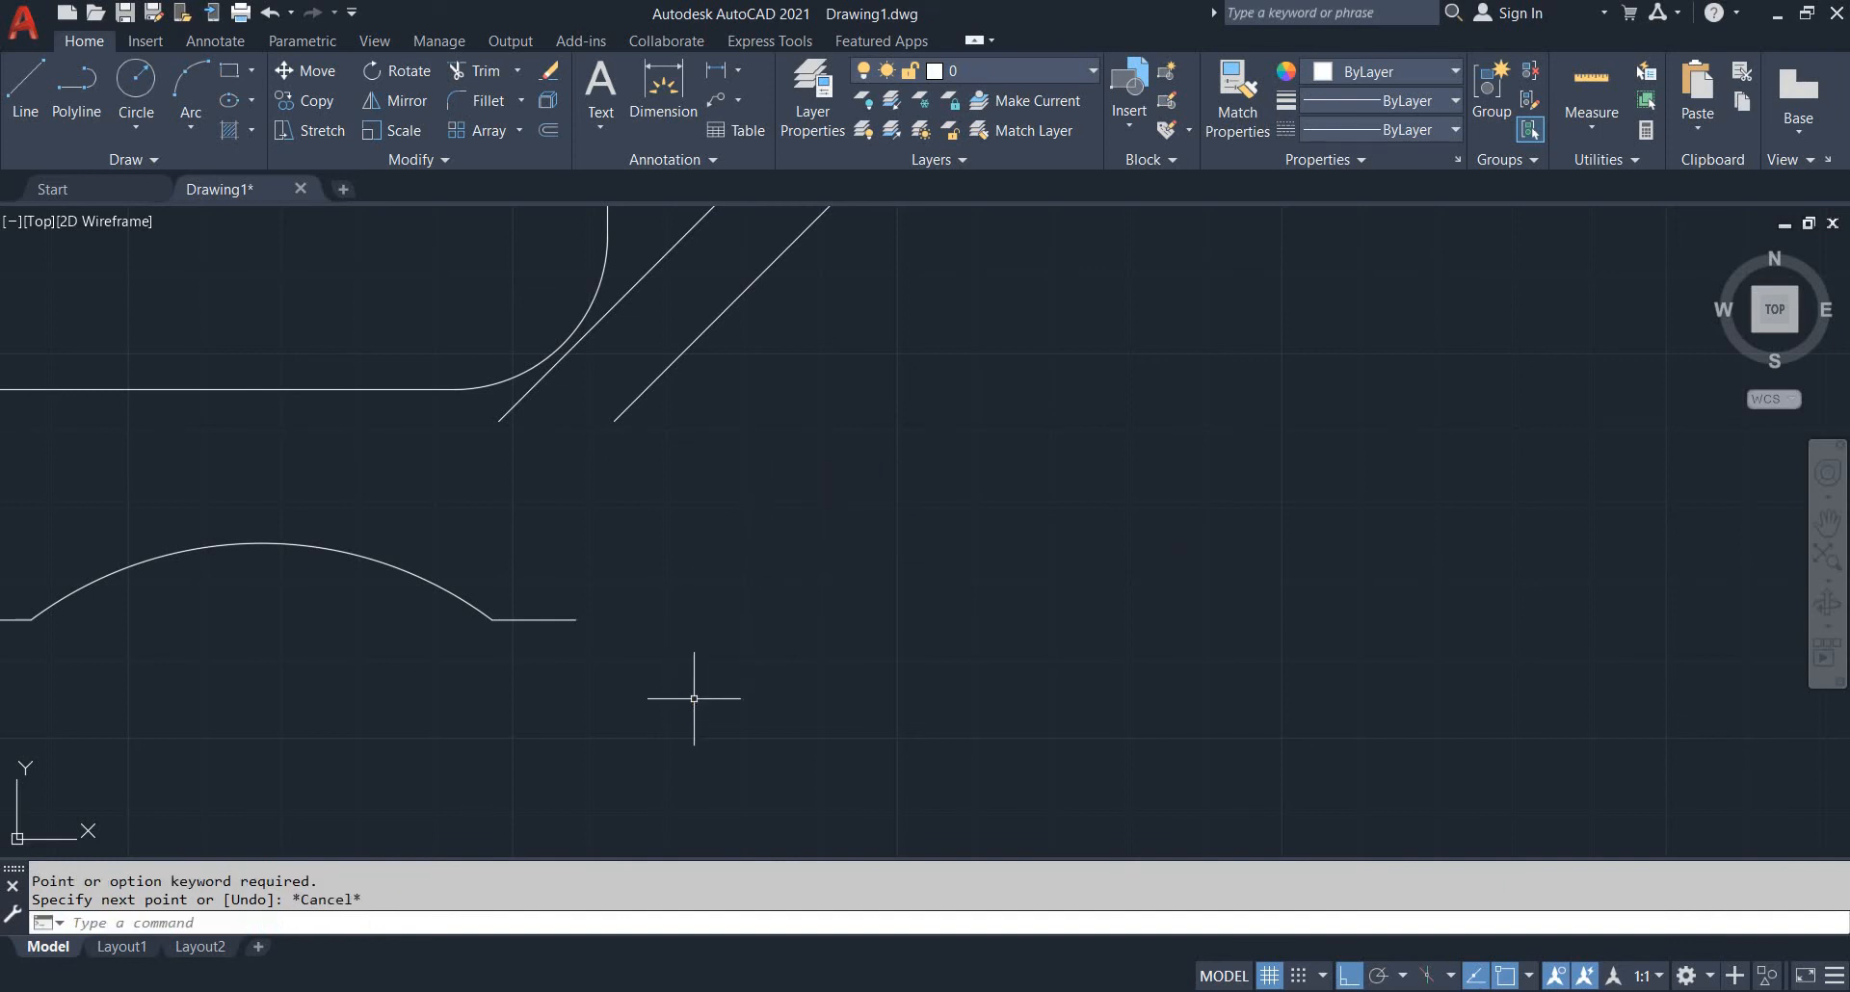
Draw construction lines from the bottom segment's right end, 30 units horizontally to the right and 30 units straight up
key(space)
click(576, 620)
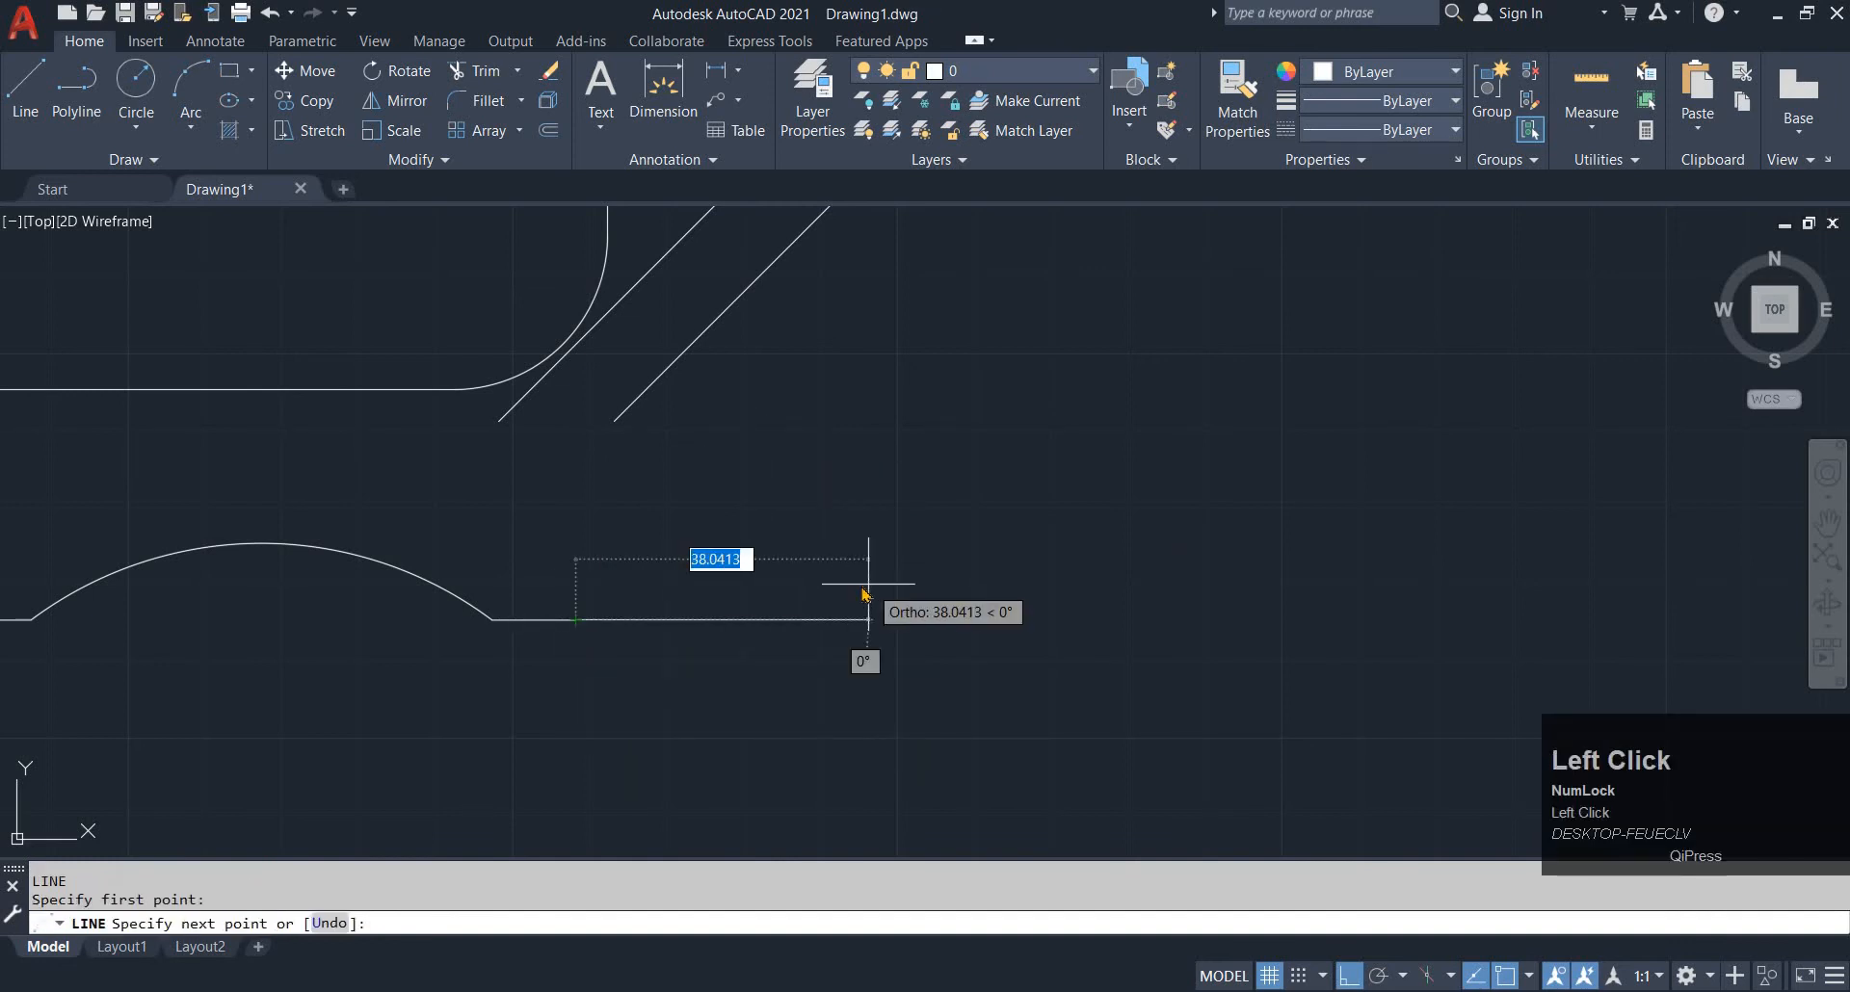
text(30)
key(Return)
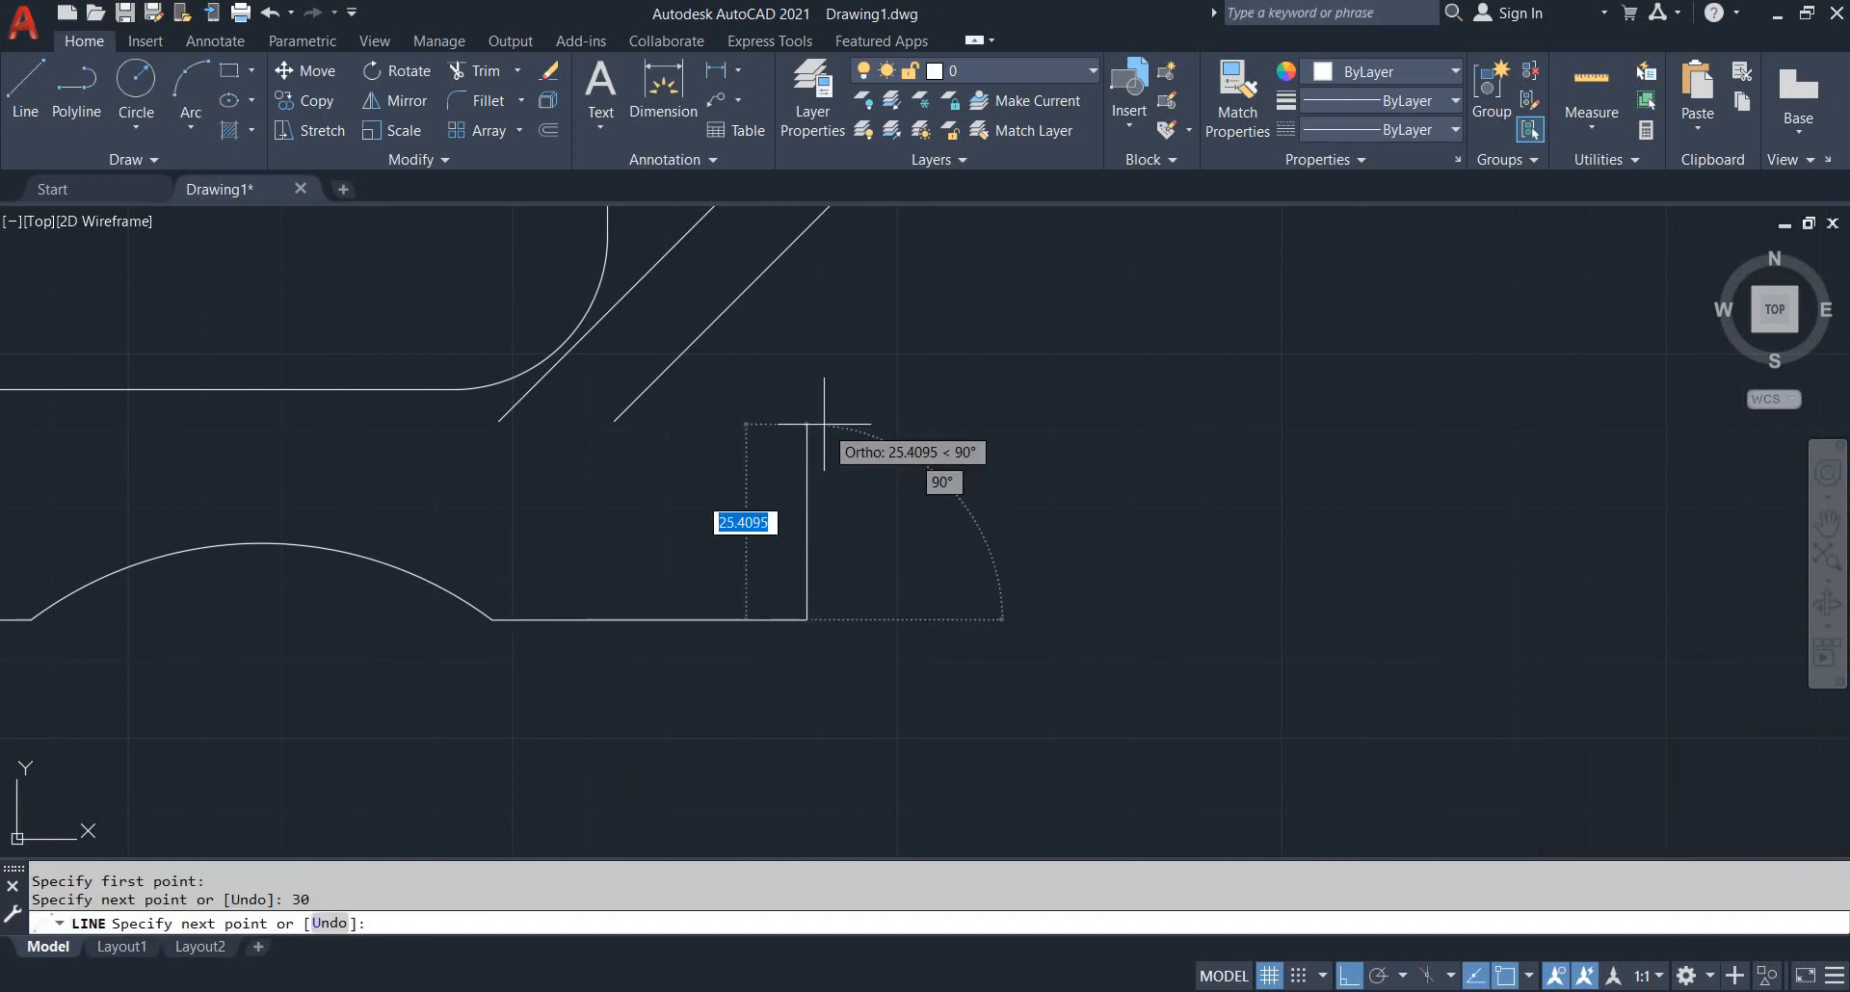
text(30)
key(Return)
key(Escape)
key(Escape)
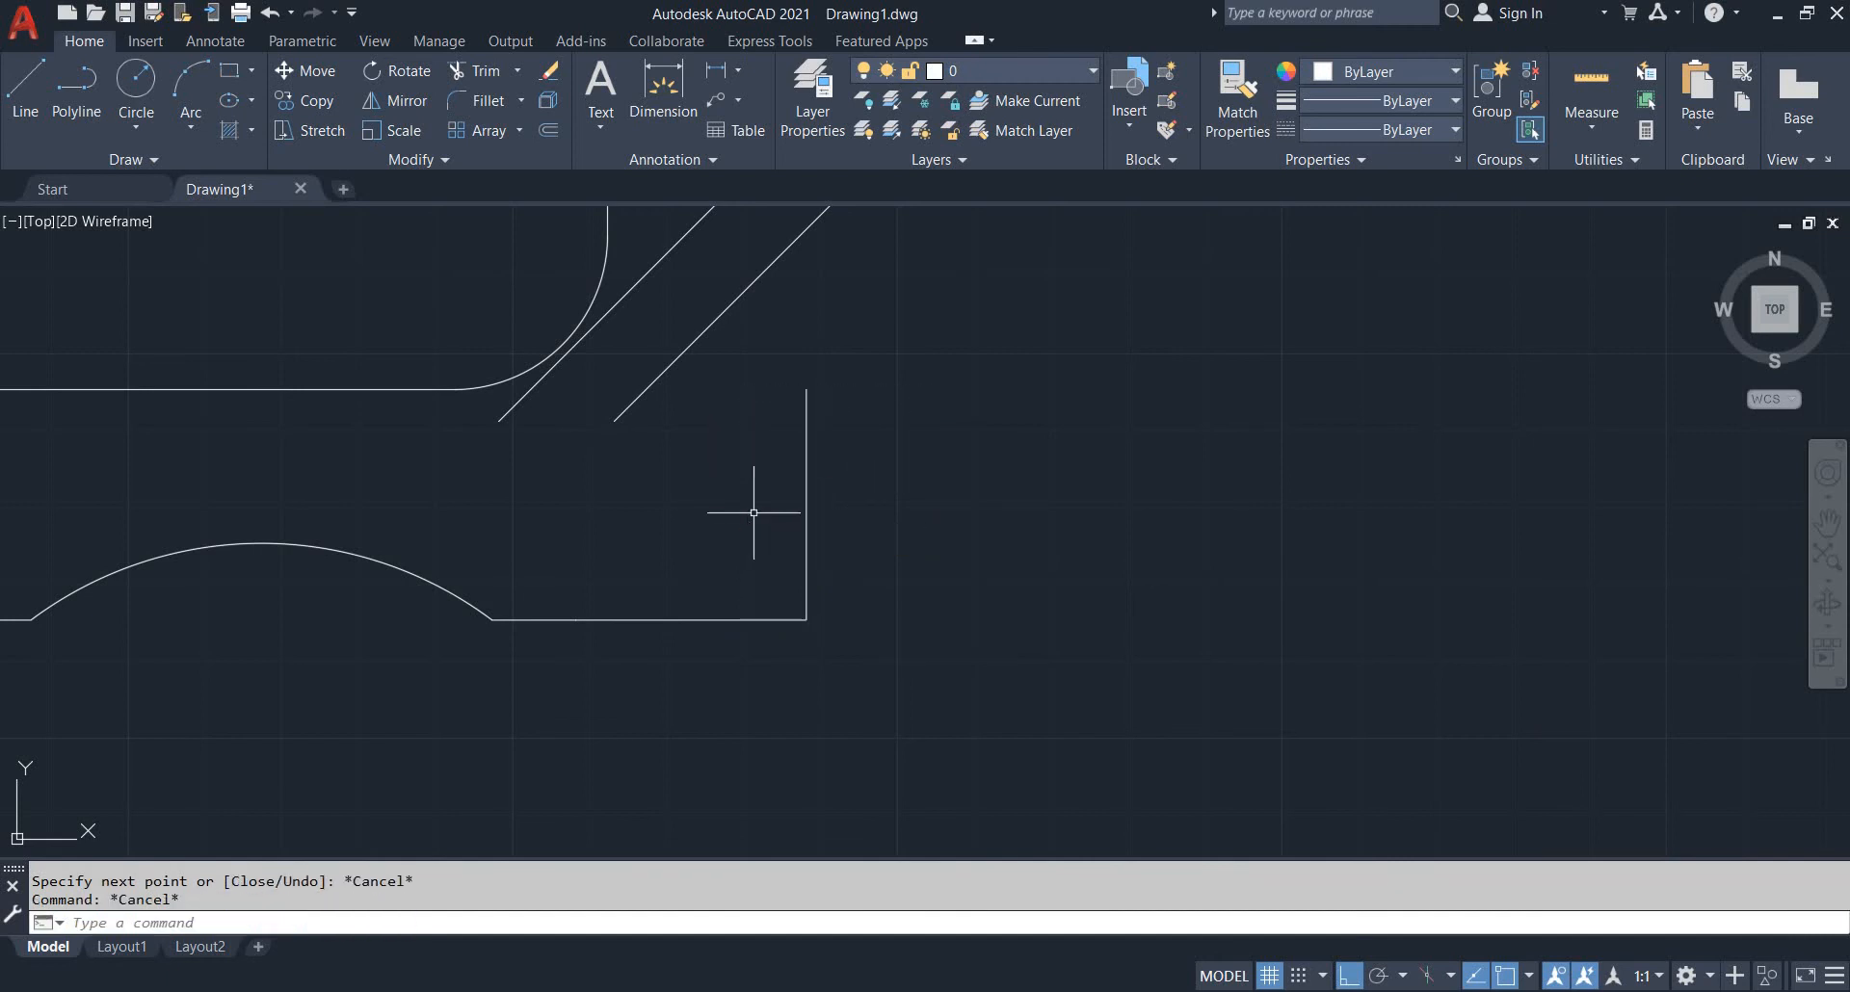
Draw a diagonal line from the bottom segment's right end to the top of the vertical construction line
key(space)
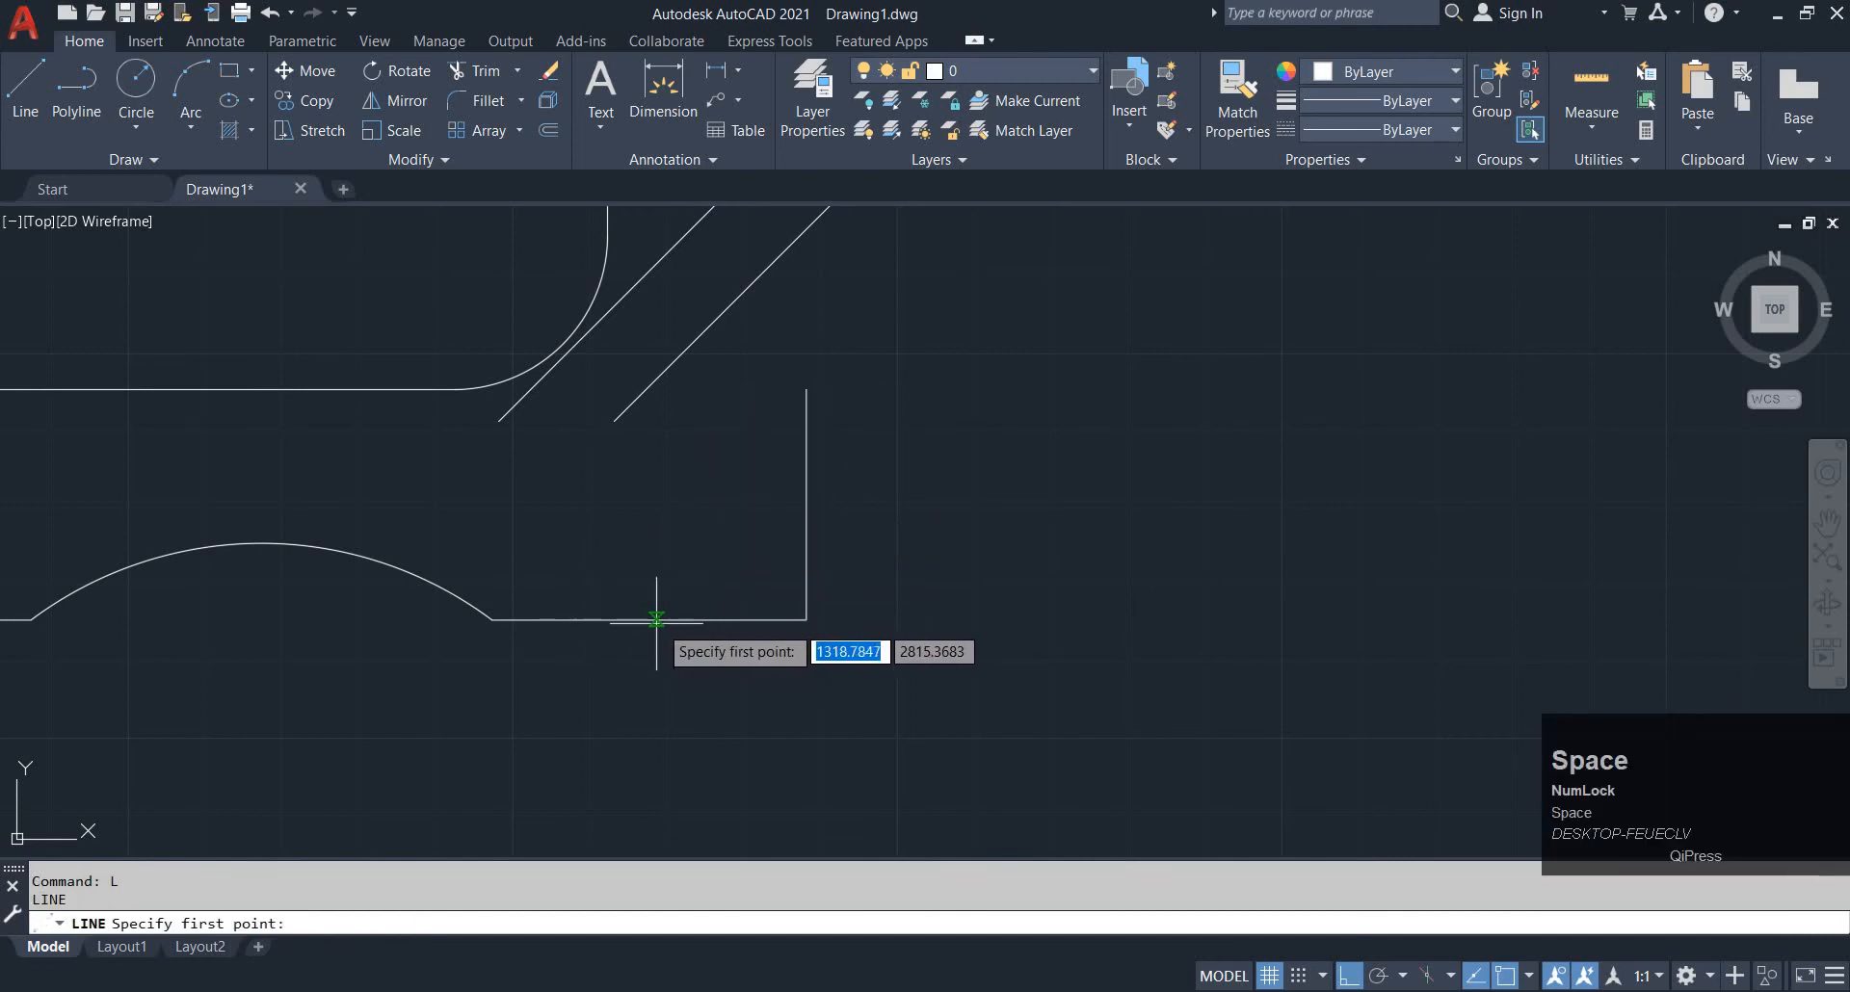
click(575, 620)
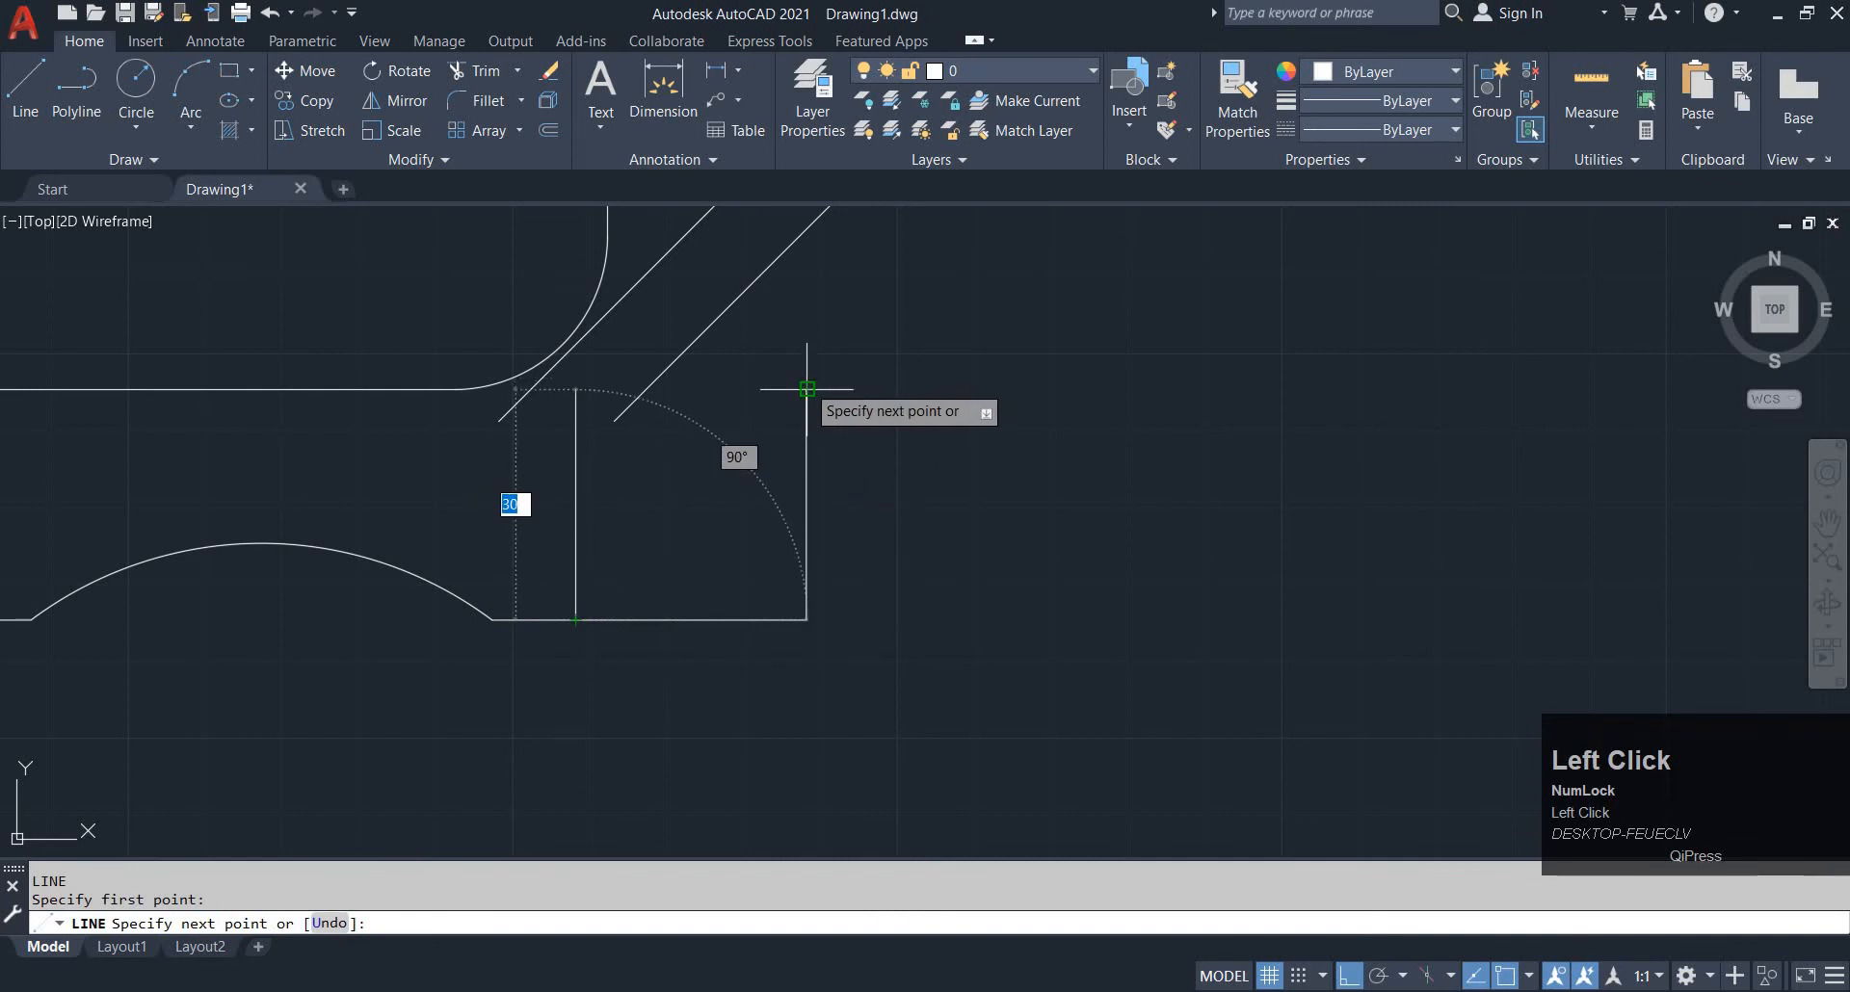
click(806, 390)
key(Escape)
Erase the horizontal and vertical 30-unit construction lines
click(925, 567)
click(681, 652)
key(e)
key(space)
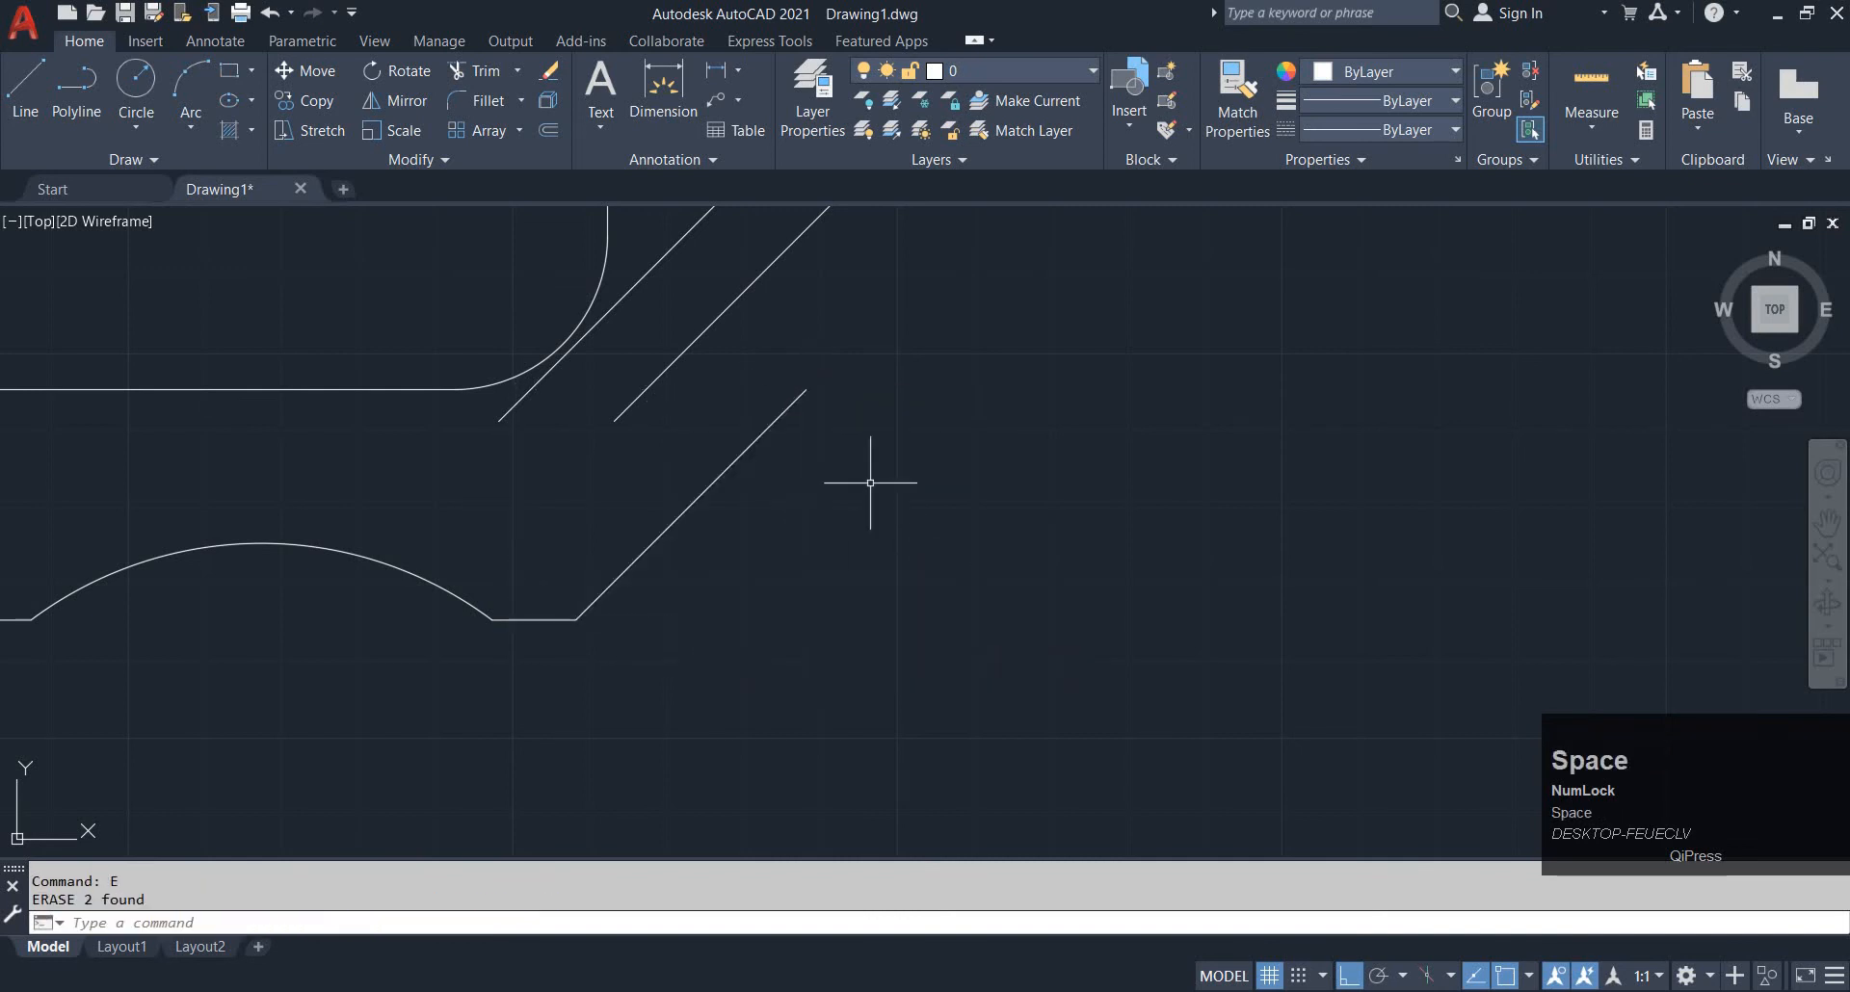
Extend the new diagonal line up to the cut-out's bottom edge and the long horizontal line back to the diagonal
mouse_move(871, 482)
middle_down()
mouse_move(748, 706)
mouse_move(769, 599)
mouse_move(772, 619)
middle_up()
scroll(837, 560, down, 1)
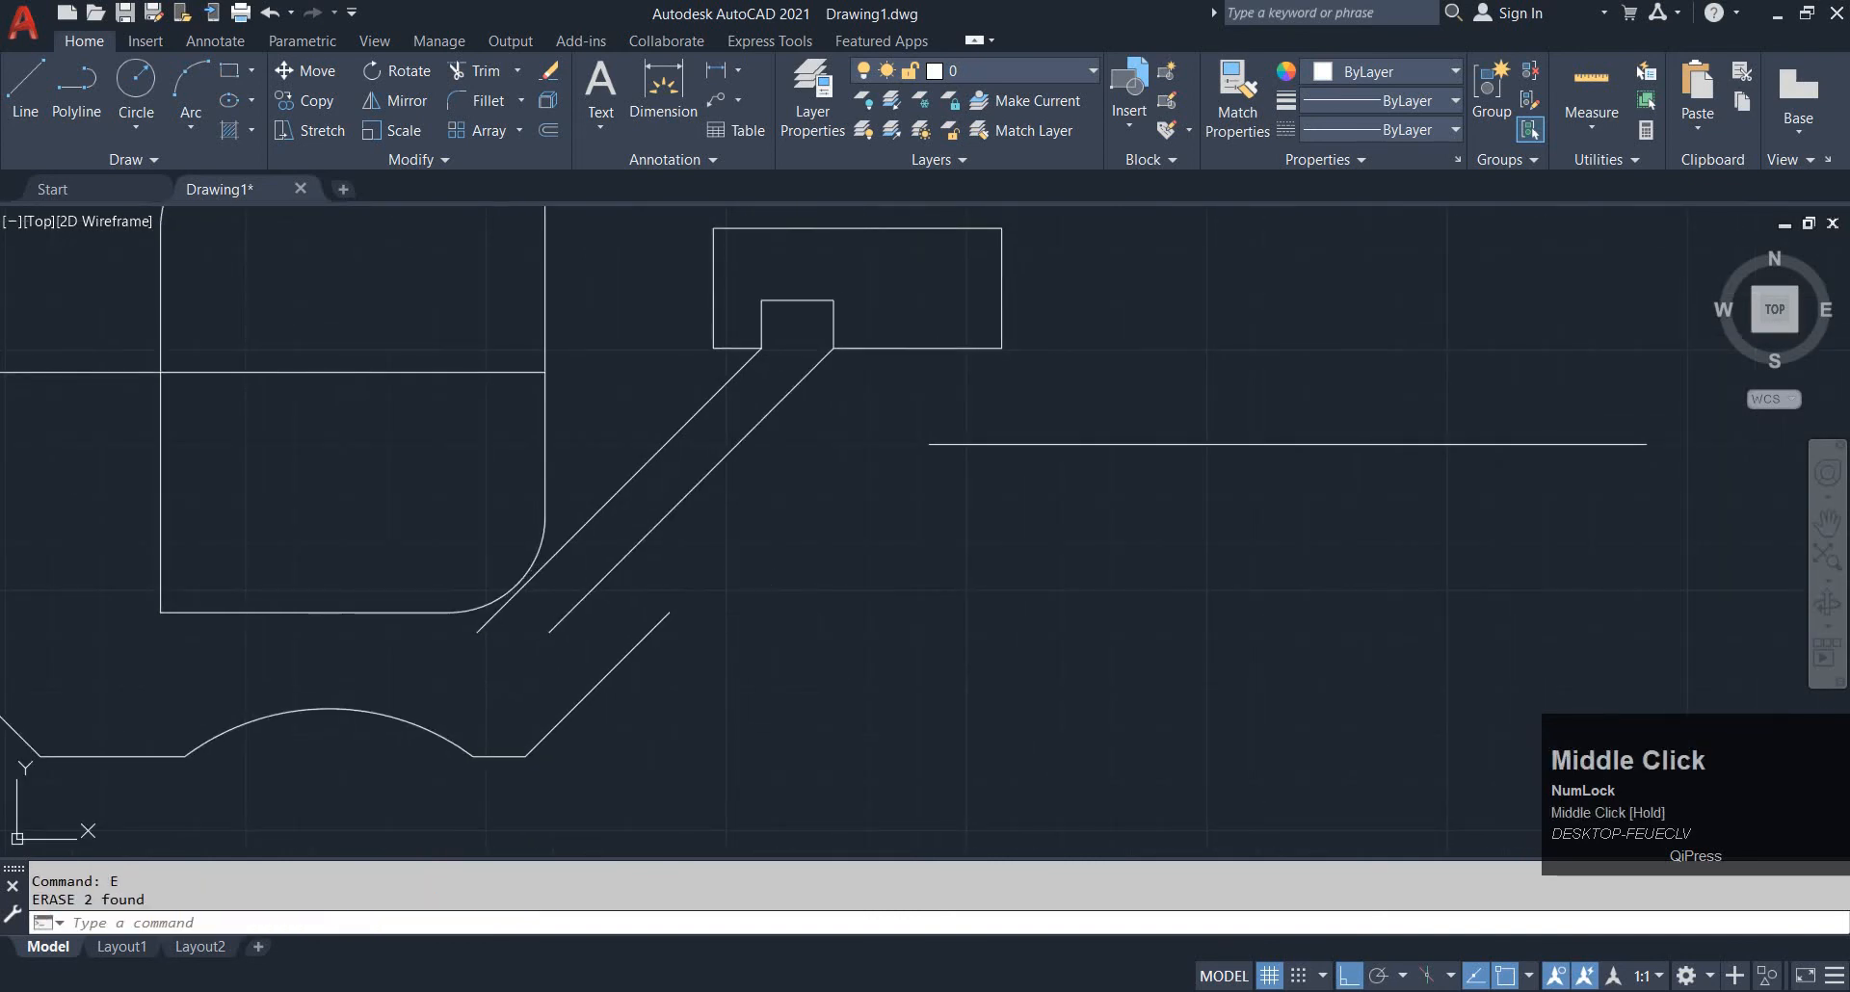
text(ex)
key(space)
click(660, 623)
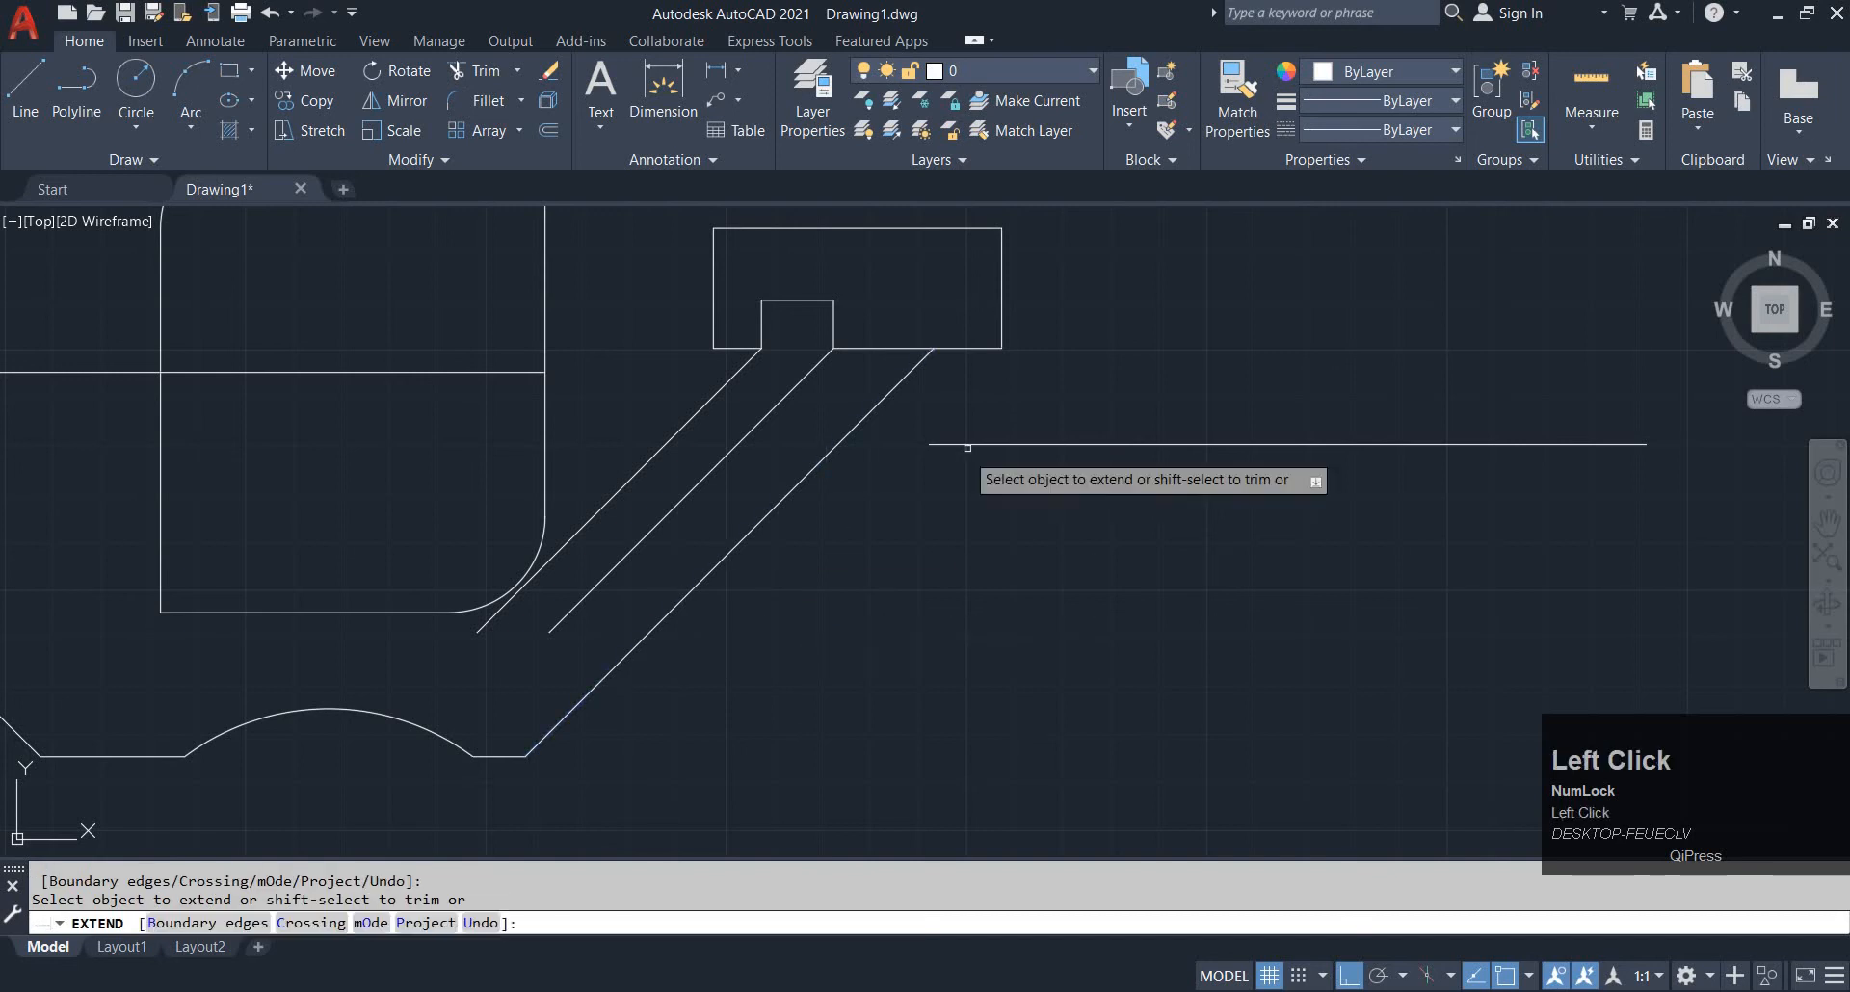
click(968, 446)
key(Escape)
Trim the part of the diagonal line that projects above the long horizontal line
click(879, 402)
key(Escape)
text(tr)
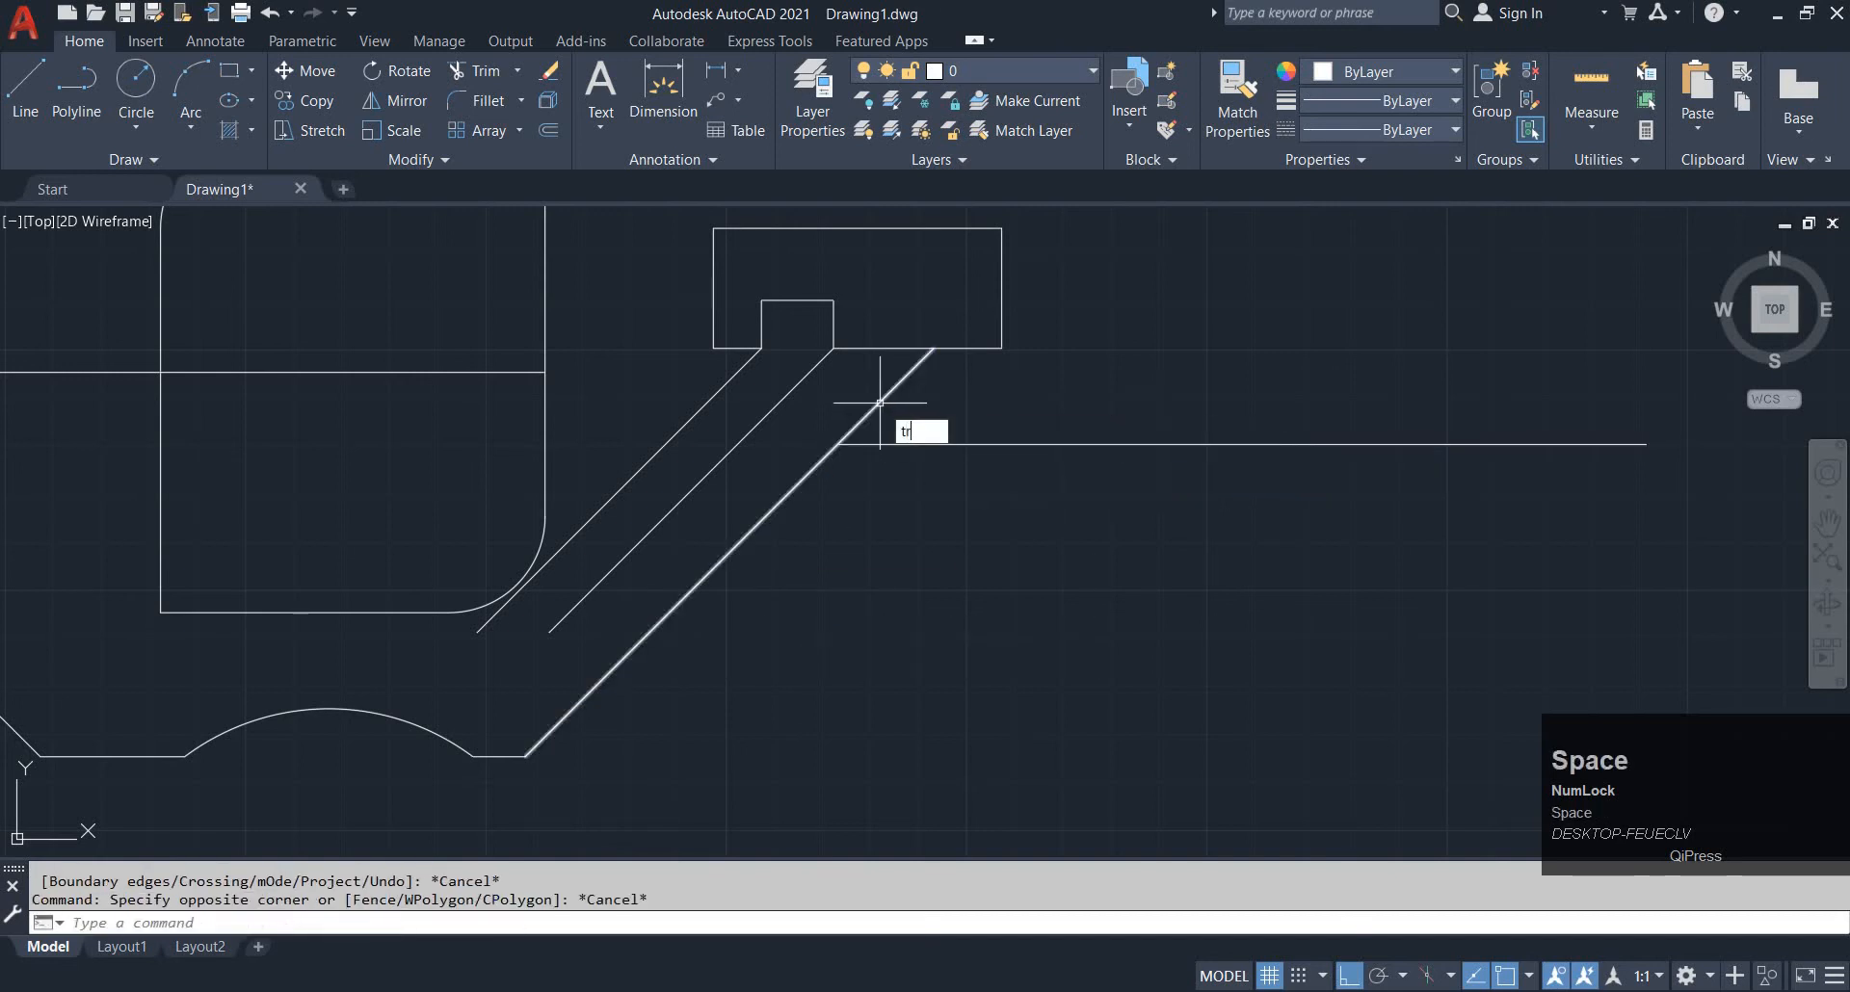
key(space)
click(880, 403)
key(Escape)
Erase the two slanted slot lines below the notch
click(755, 475)
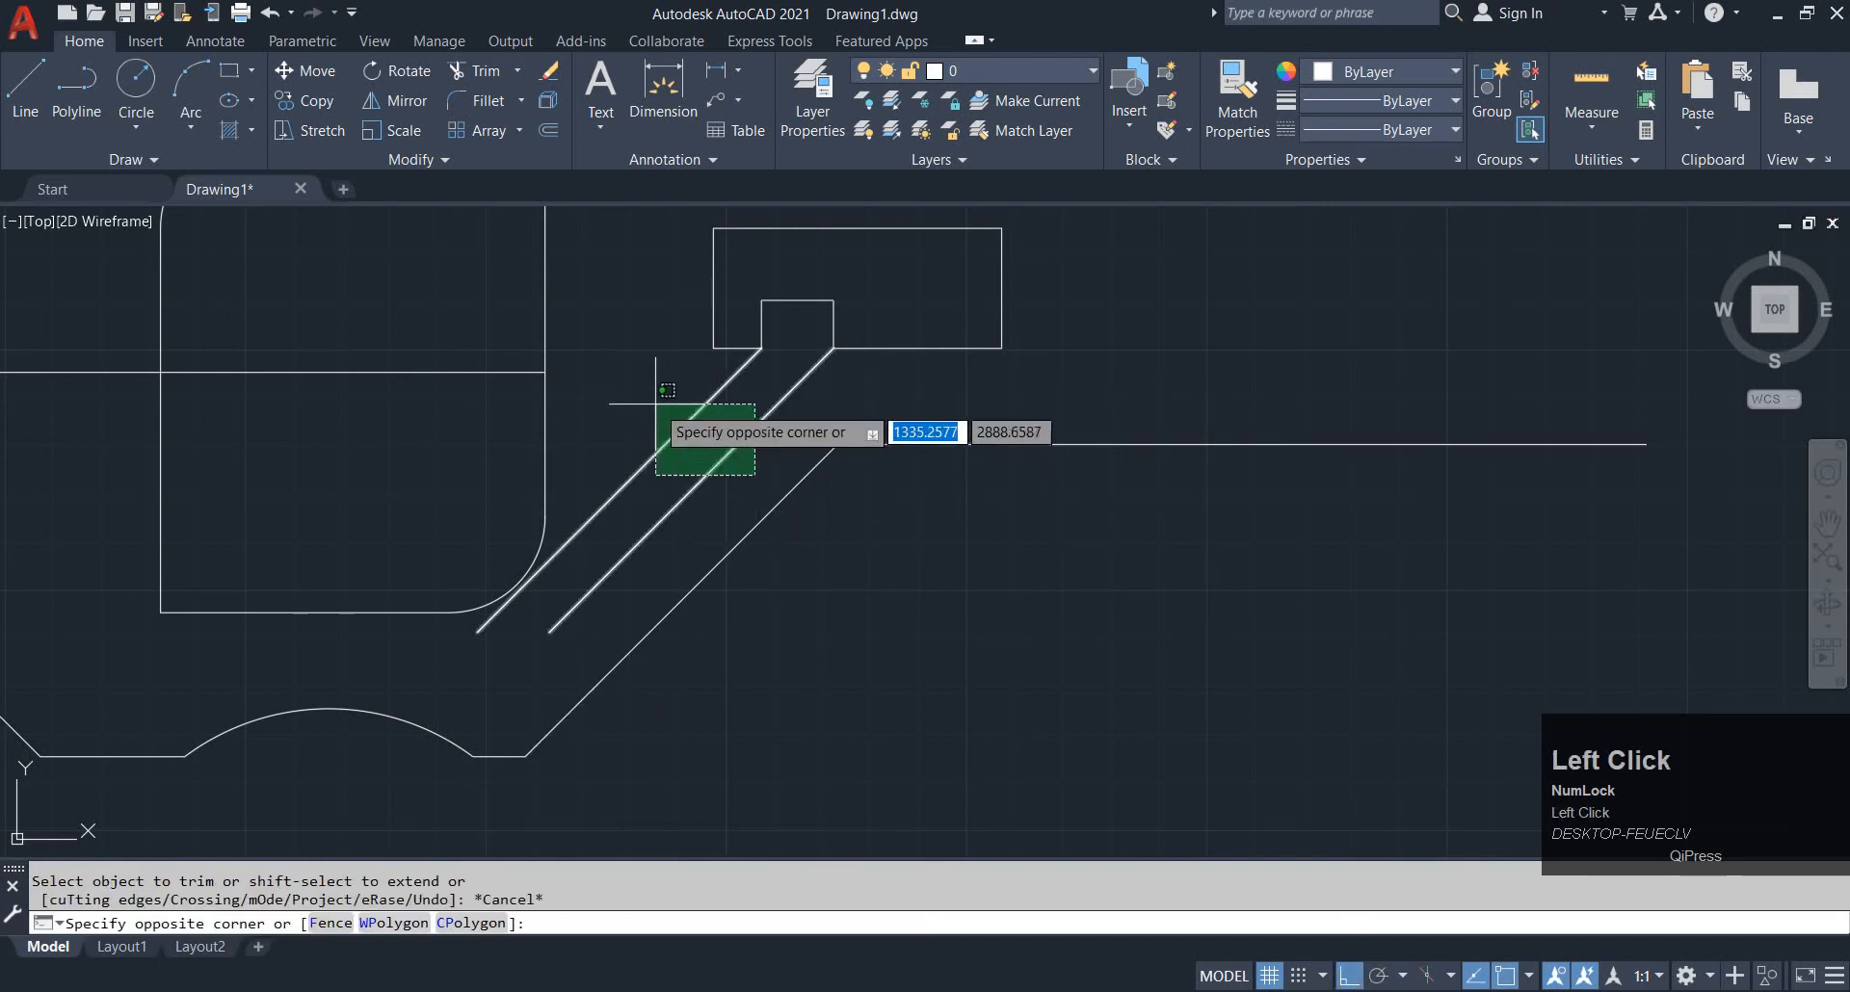
click(666, 390)
text(e)
key(space)
click(775, 543)
click(736, 511)
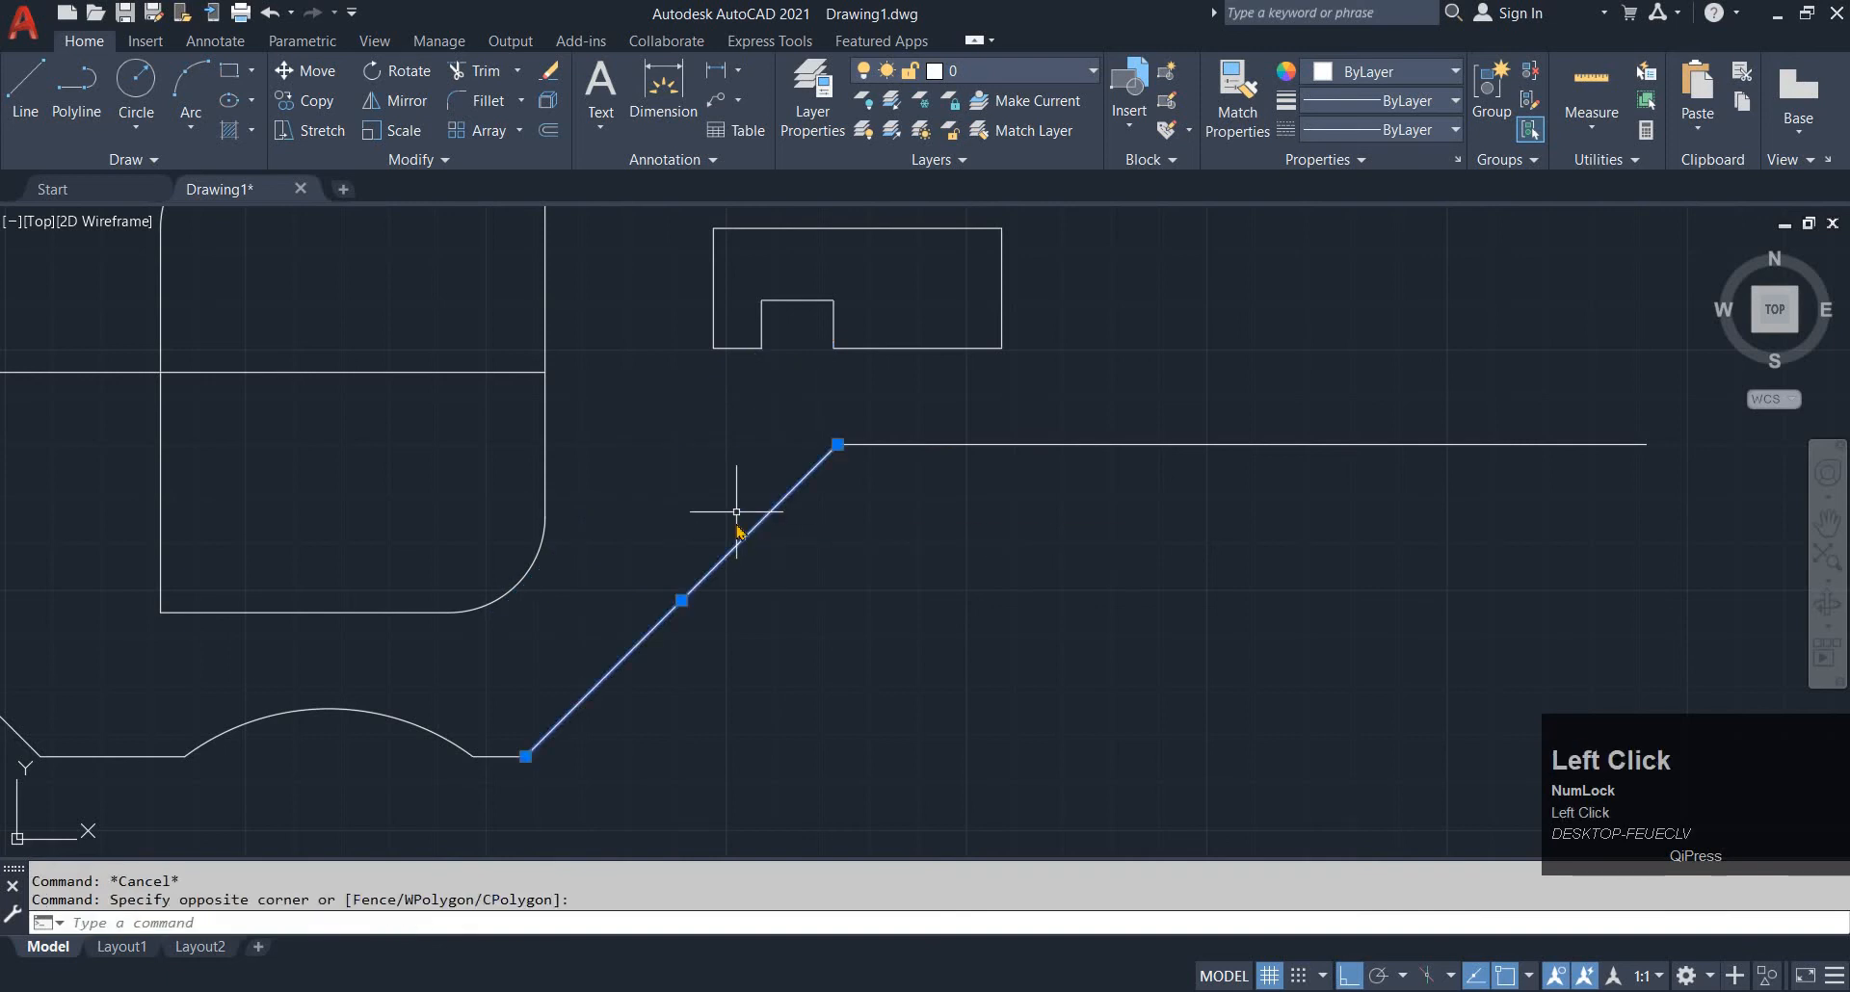
text(vp)
key(space)
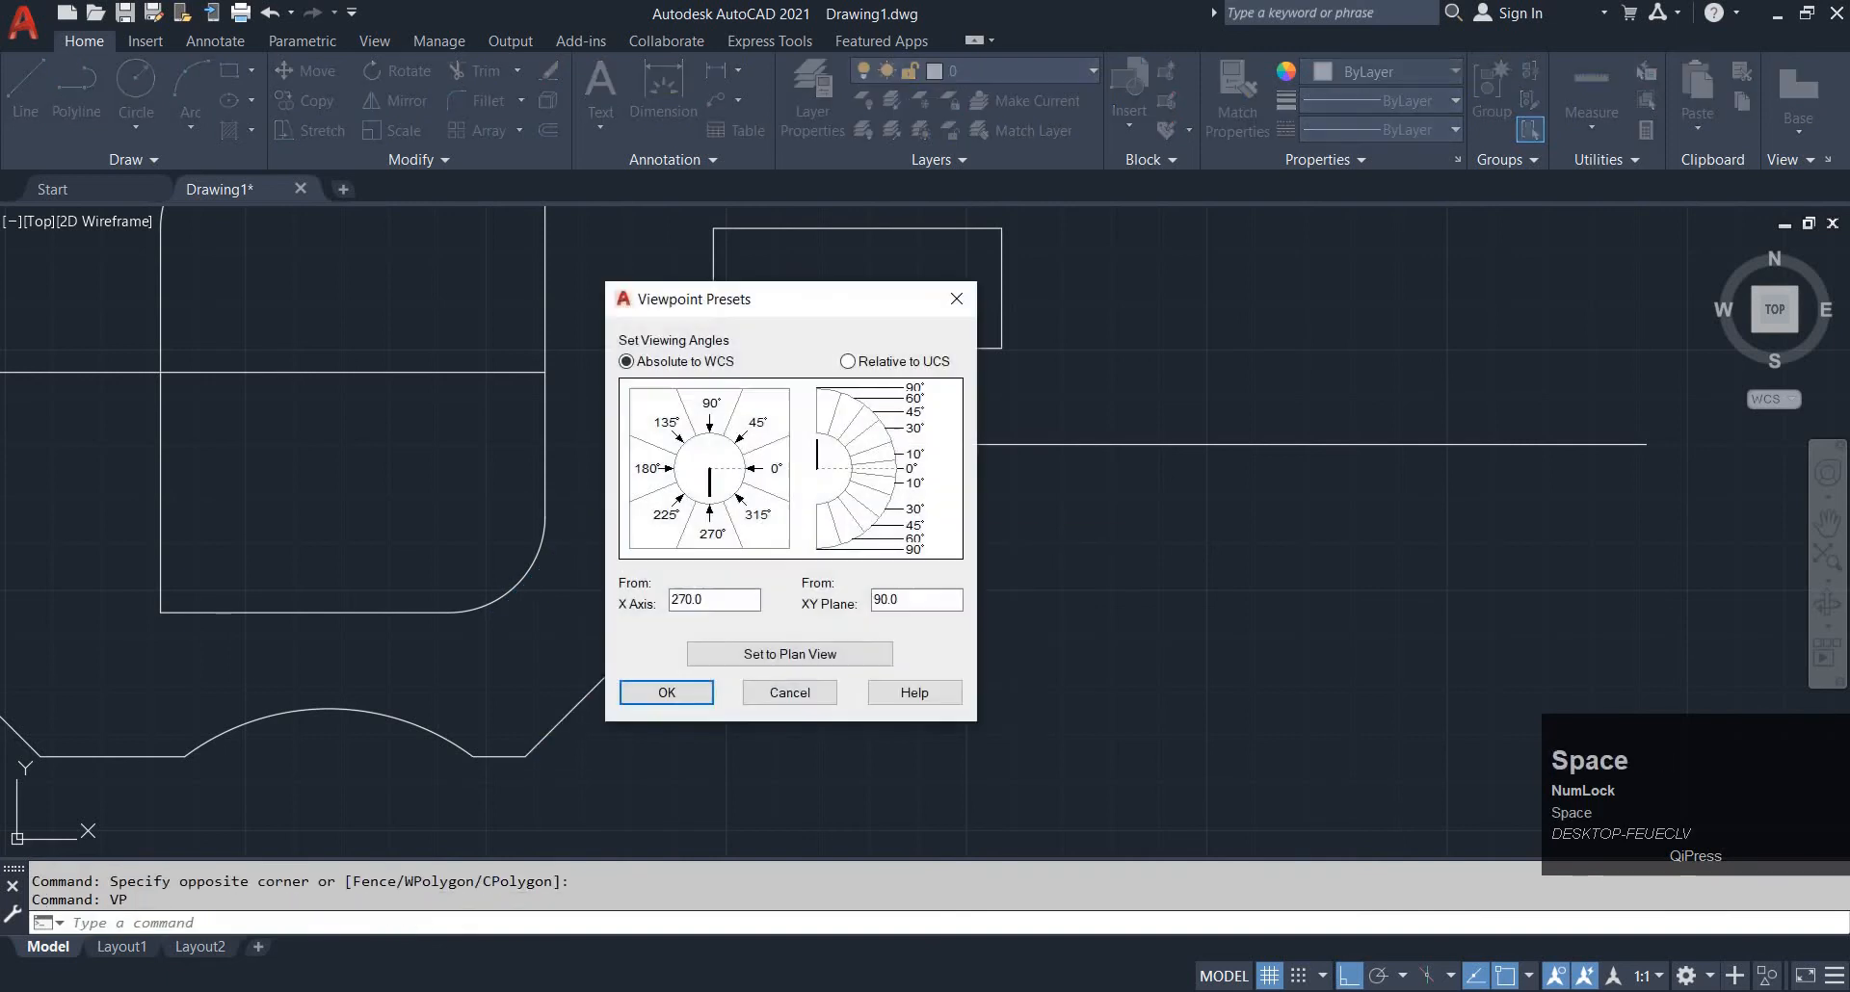
click(955, 299)
click(800, 582)
click(711, 498)
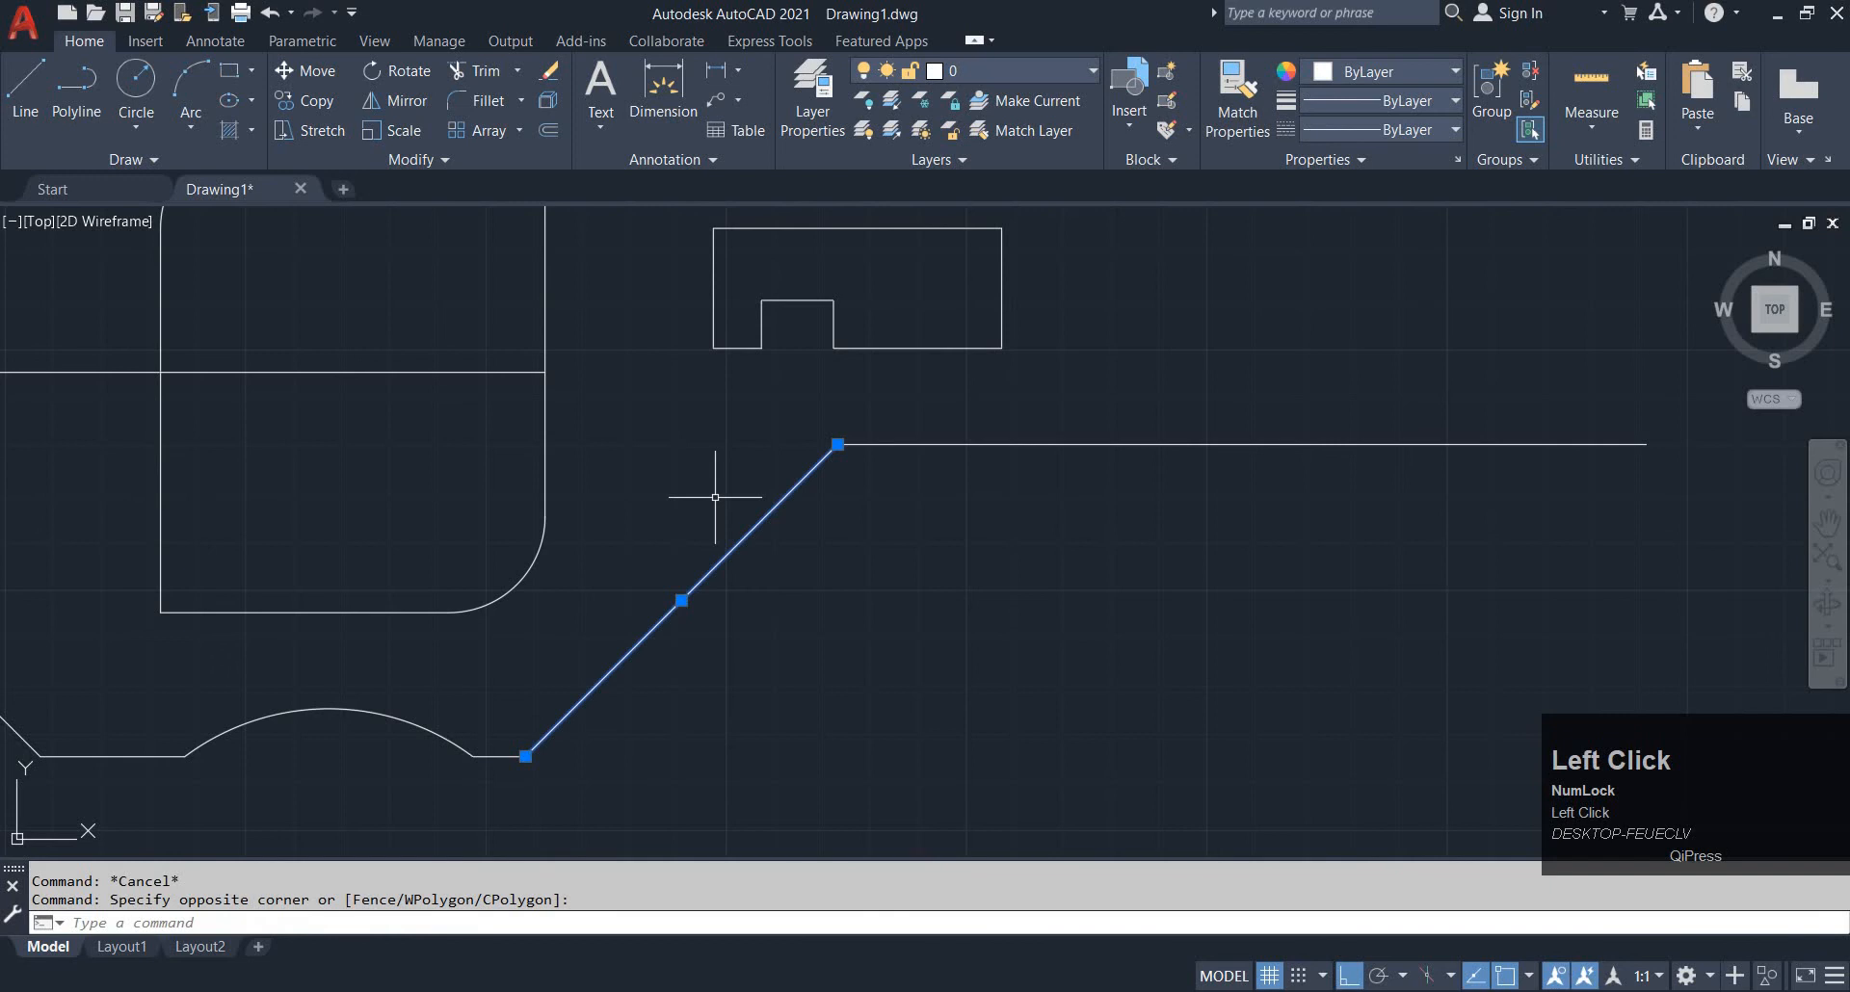
key(F1)
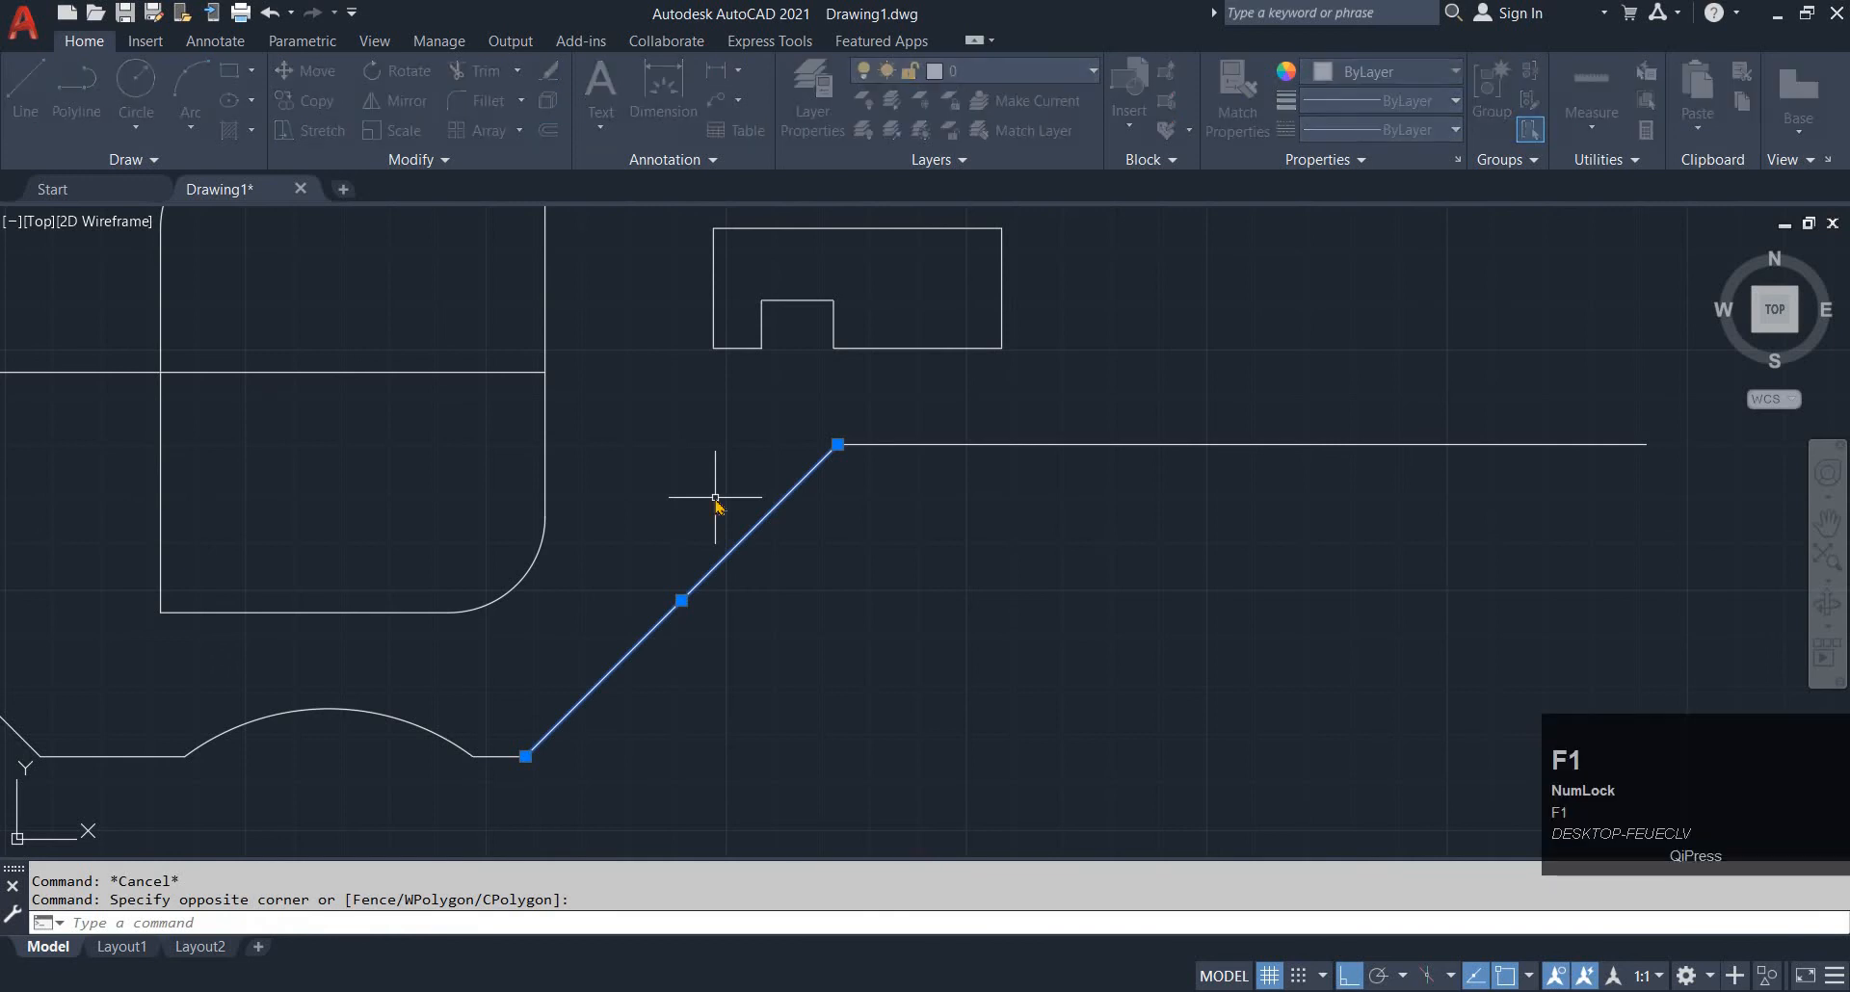
key(Escape)
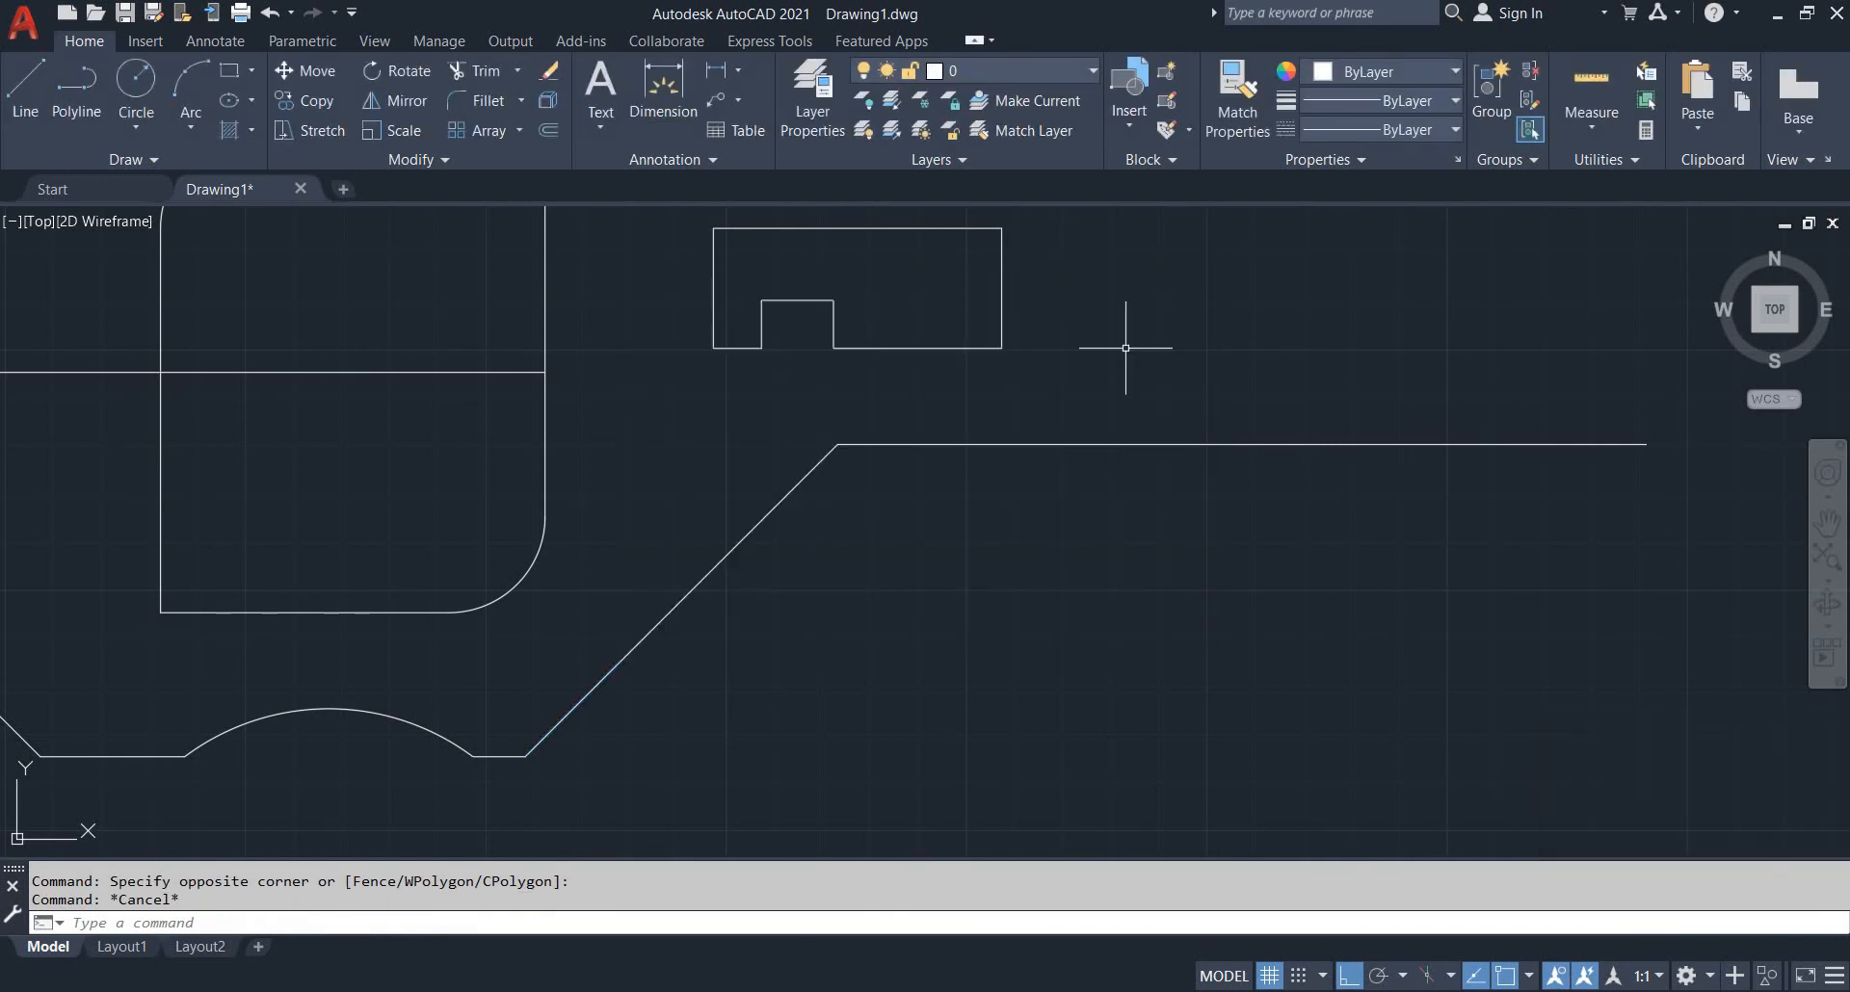
click(798, 638)
click(711, 519)
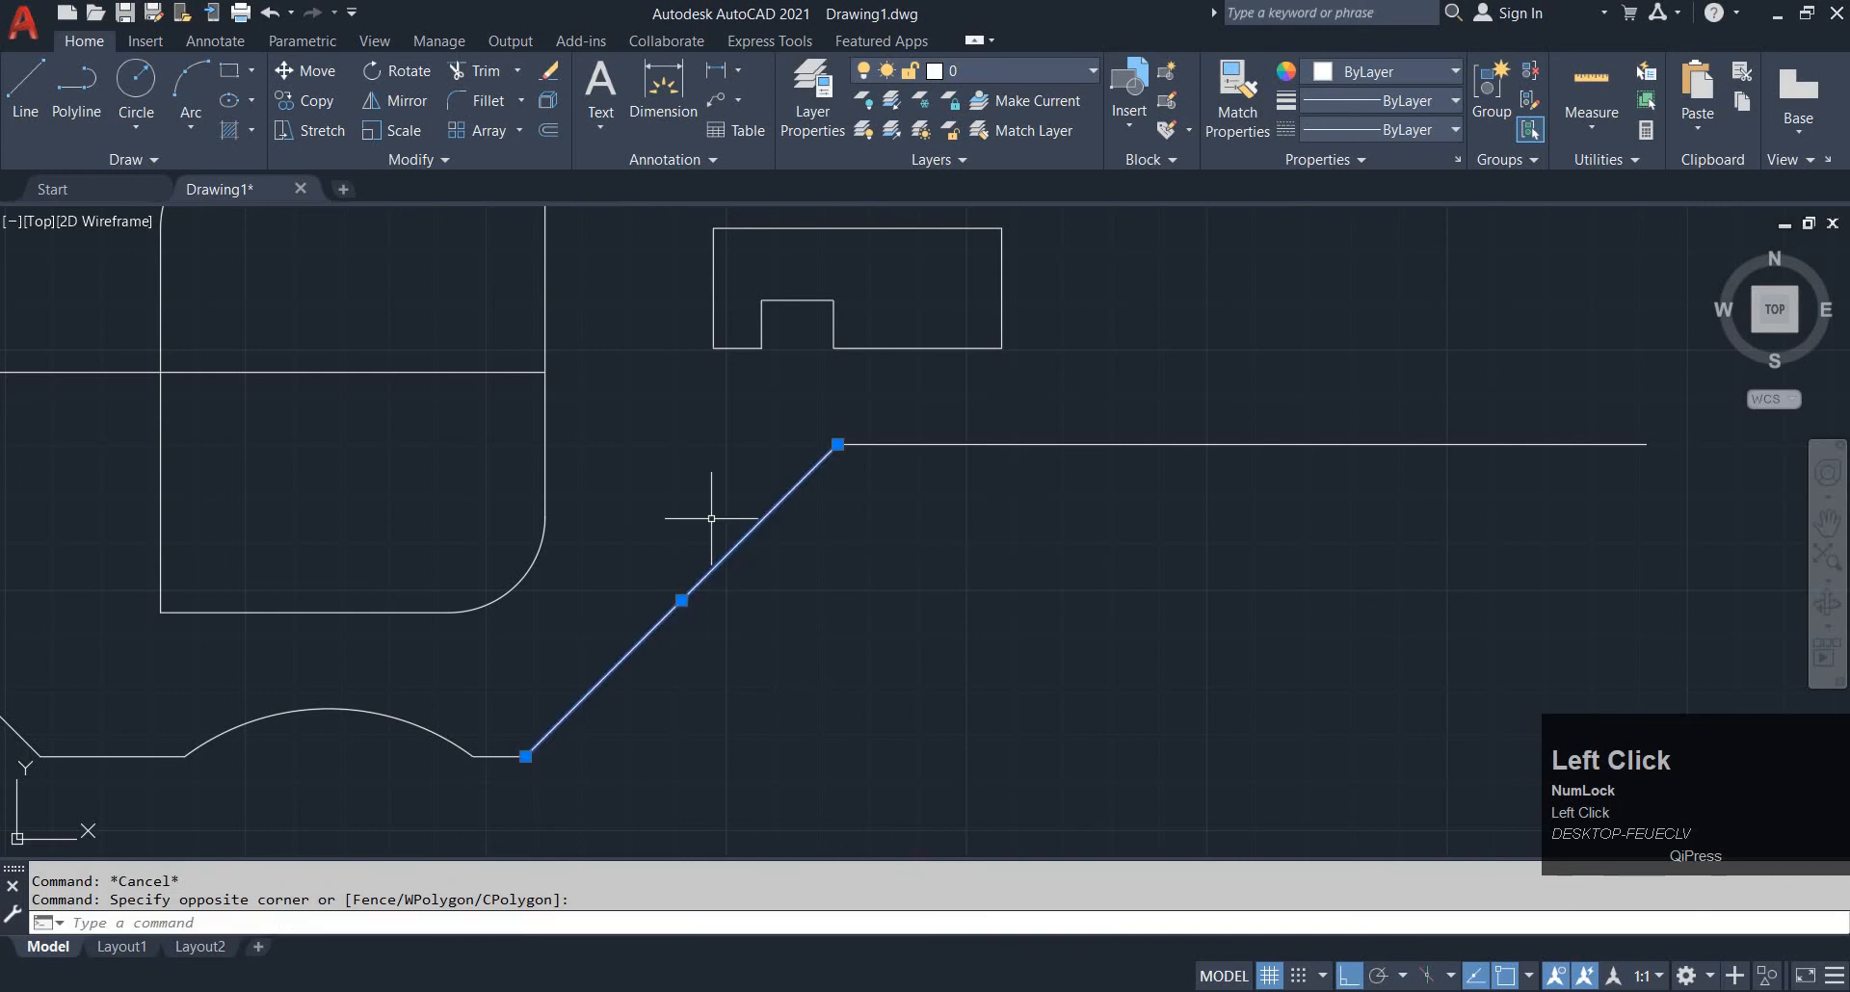
key(F2)
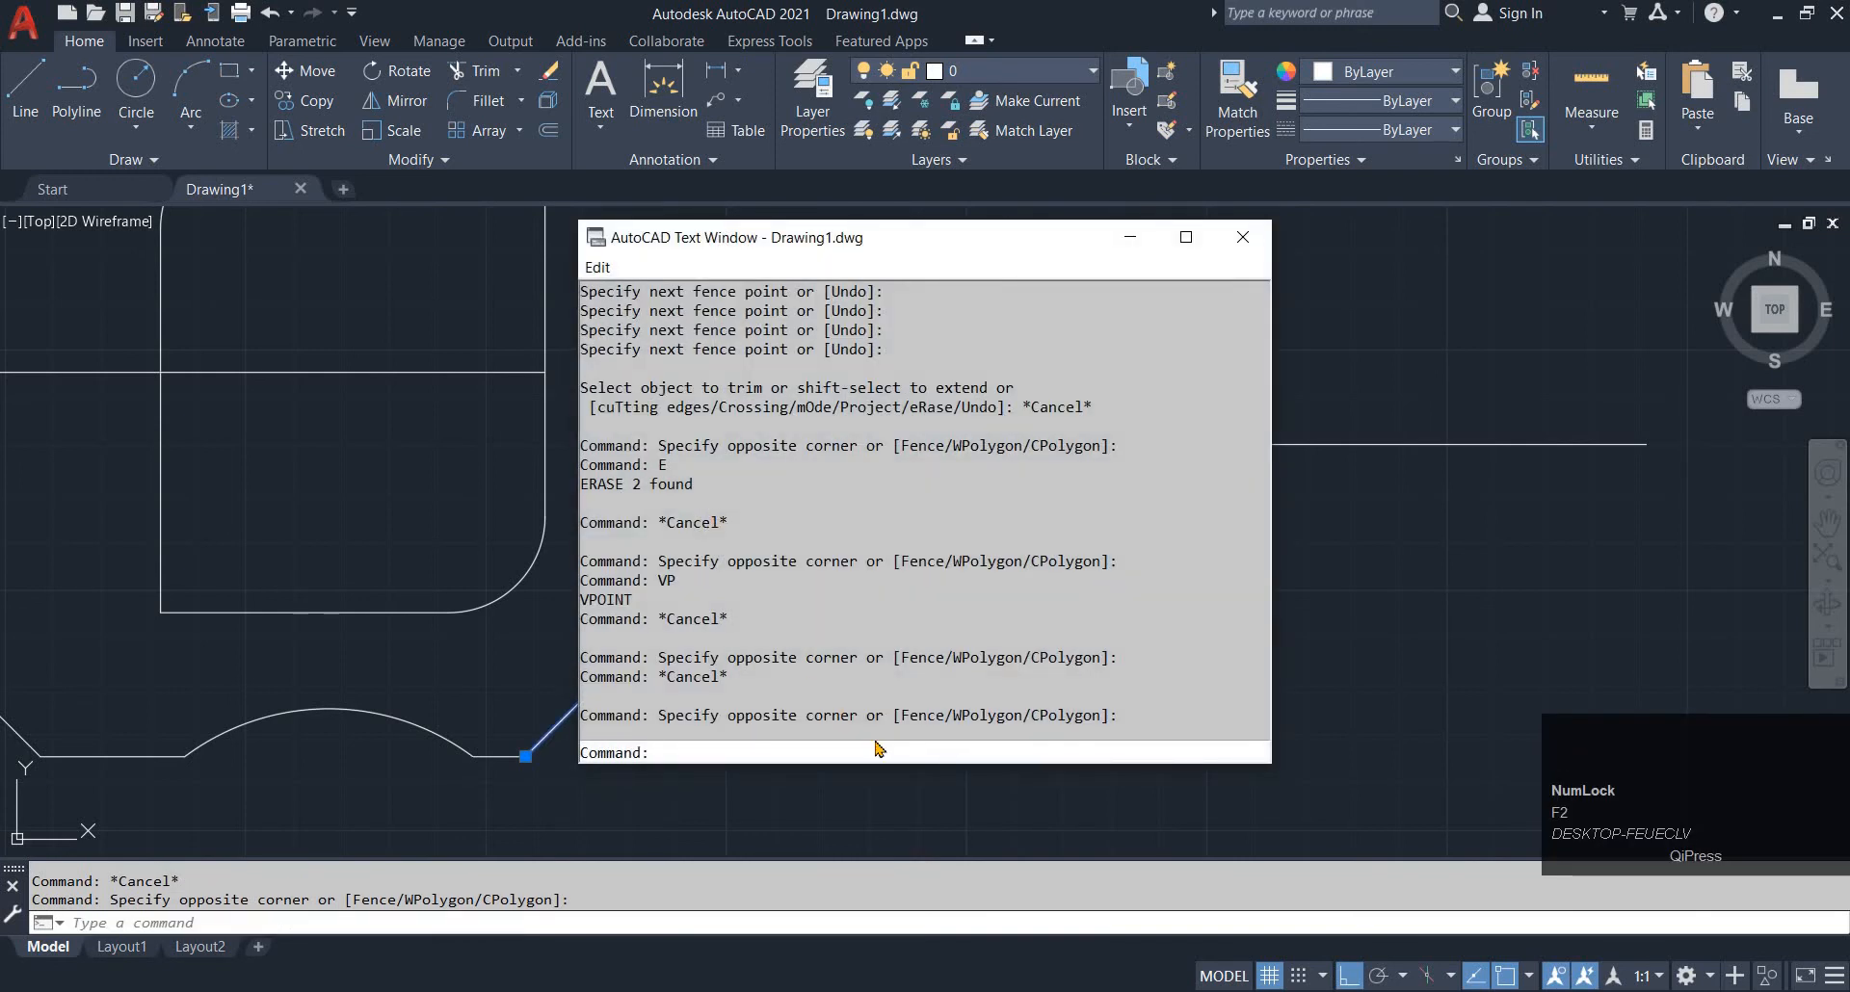
key(Escape)
key(Escape)
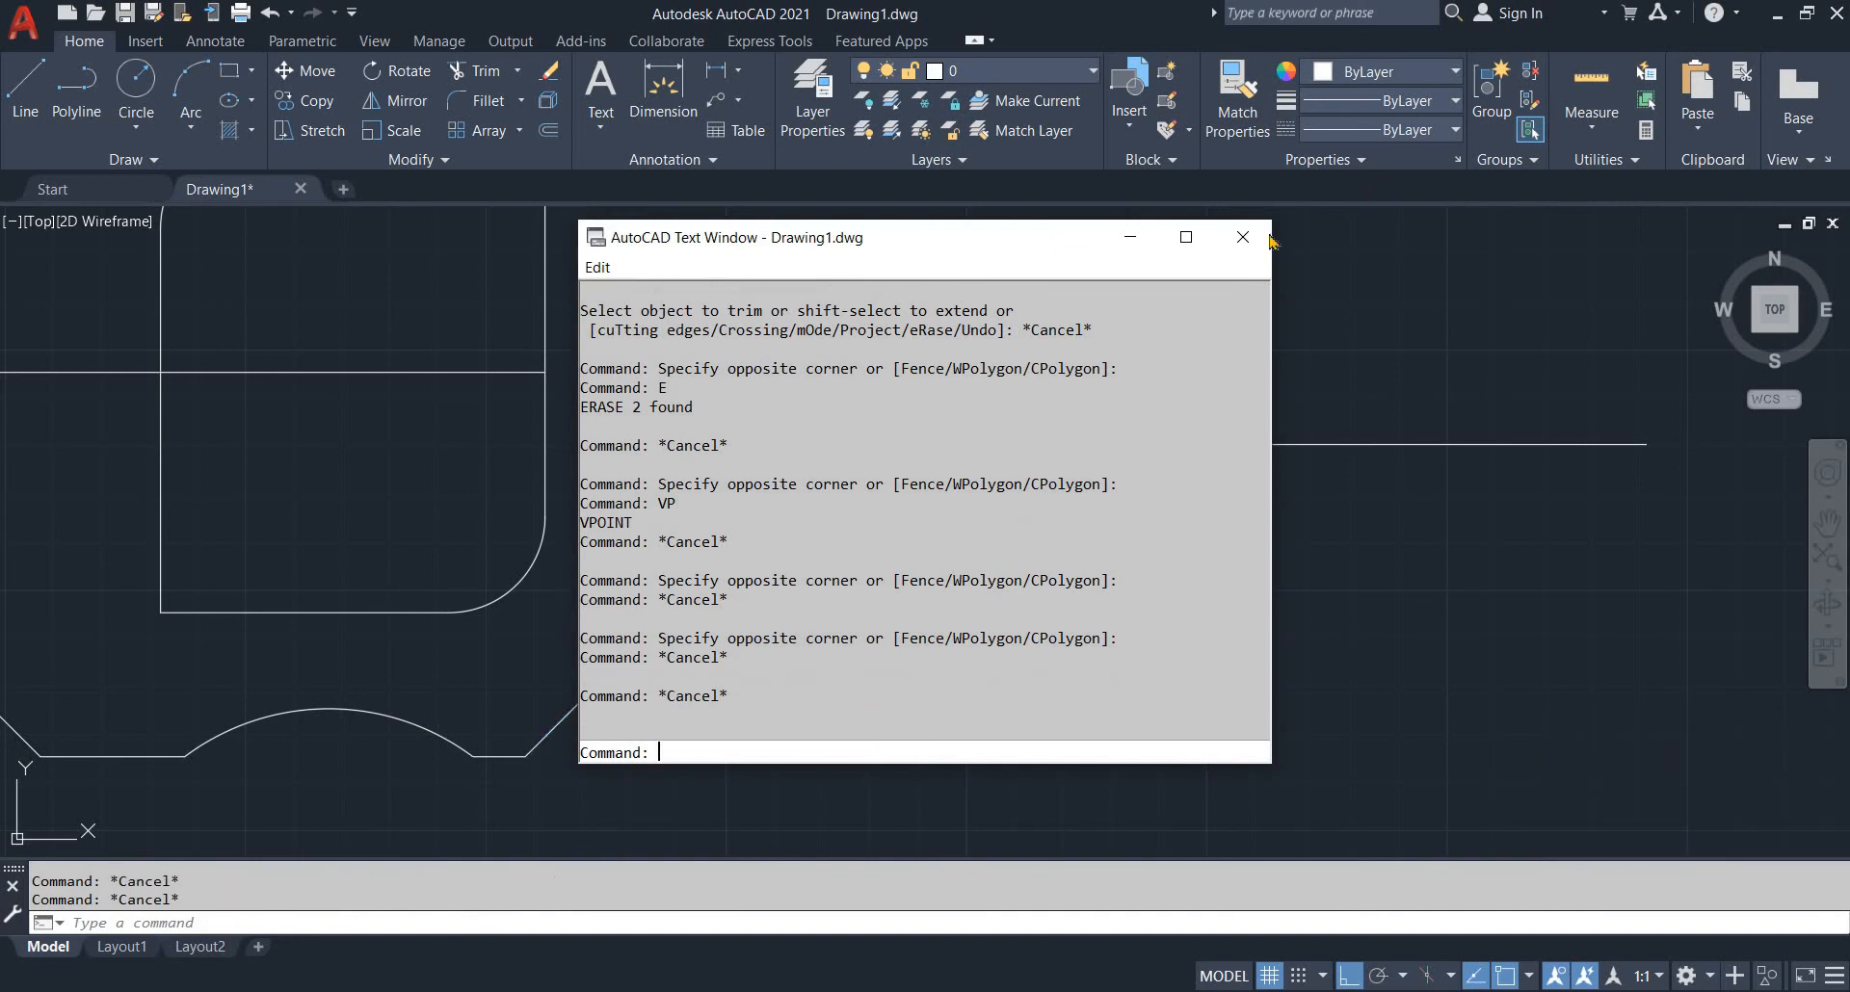
click(1243, 237)
Copy the lower-right diagonal line from its upper endpoint to the cut-out's bottom edge at both bottom corners of the notch
click(759, 578)
click(714, 514)
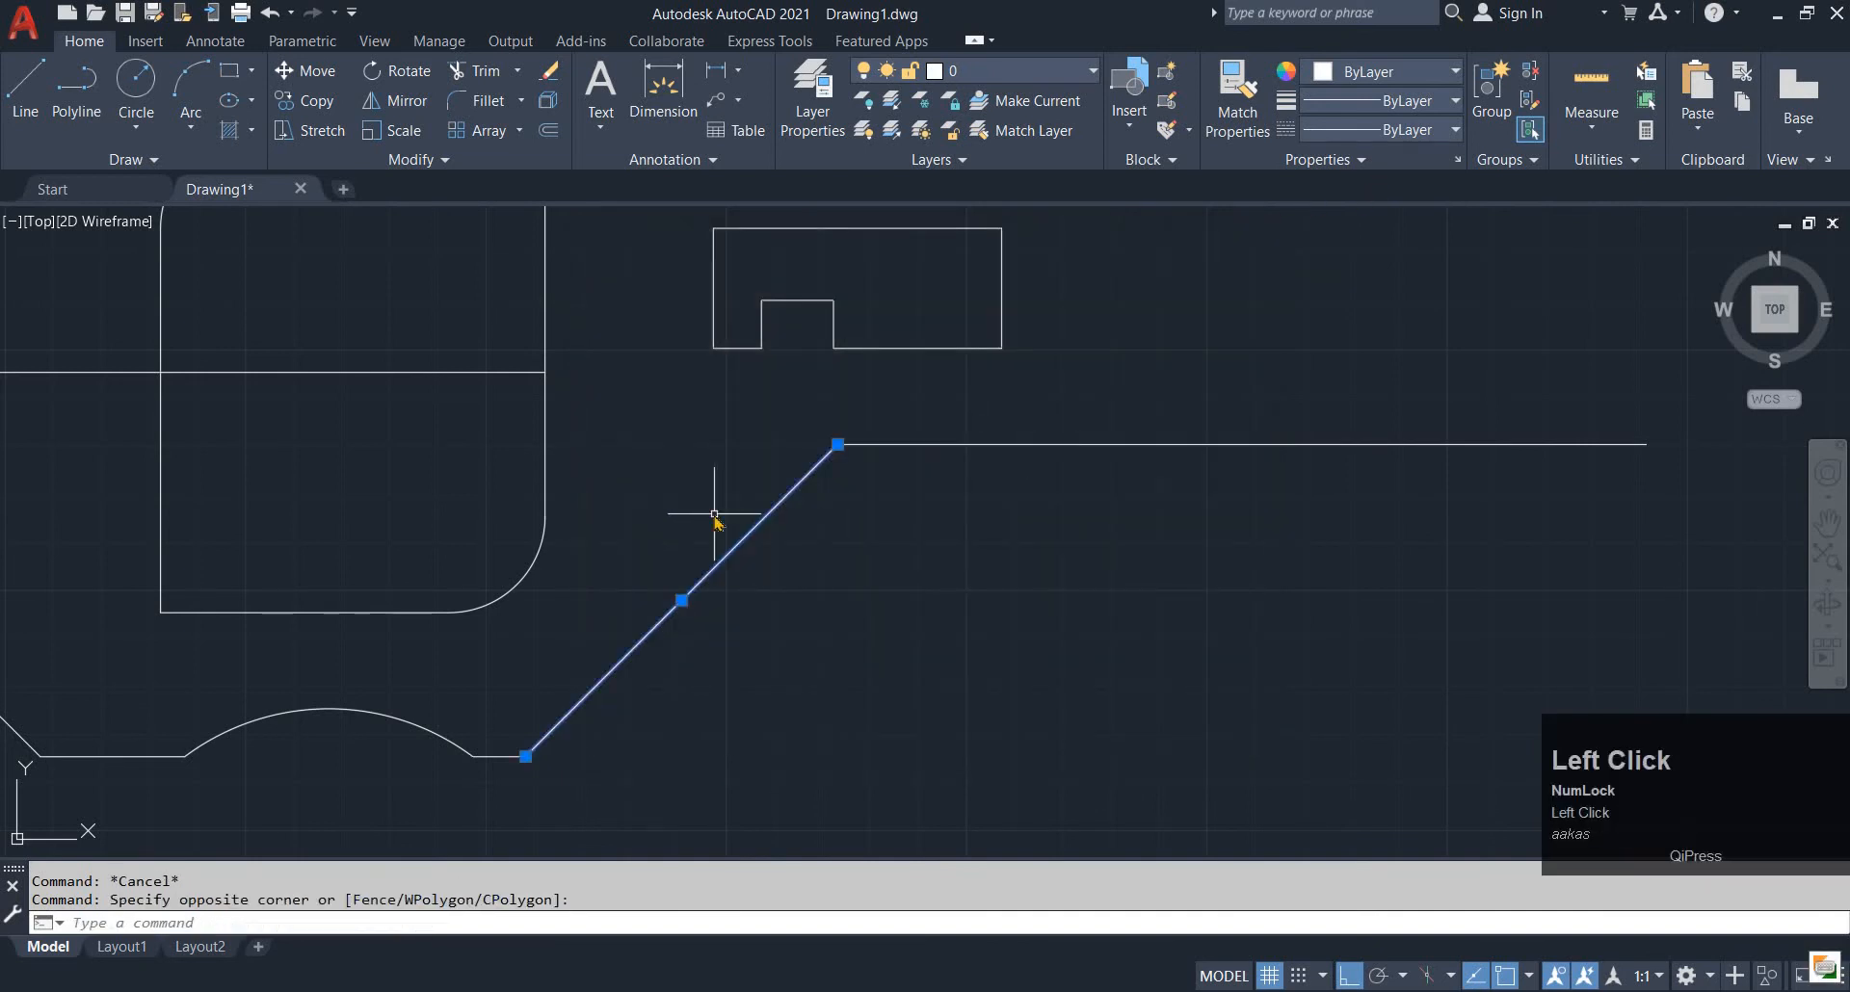
text(c)
key(space)
click(838, 444)
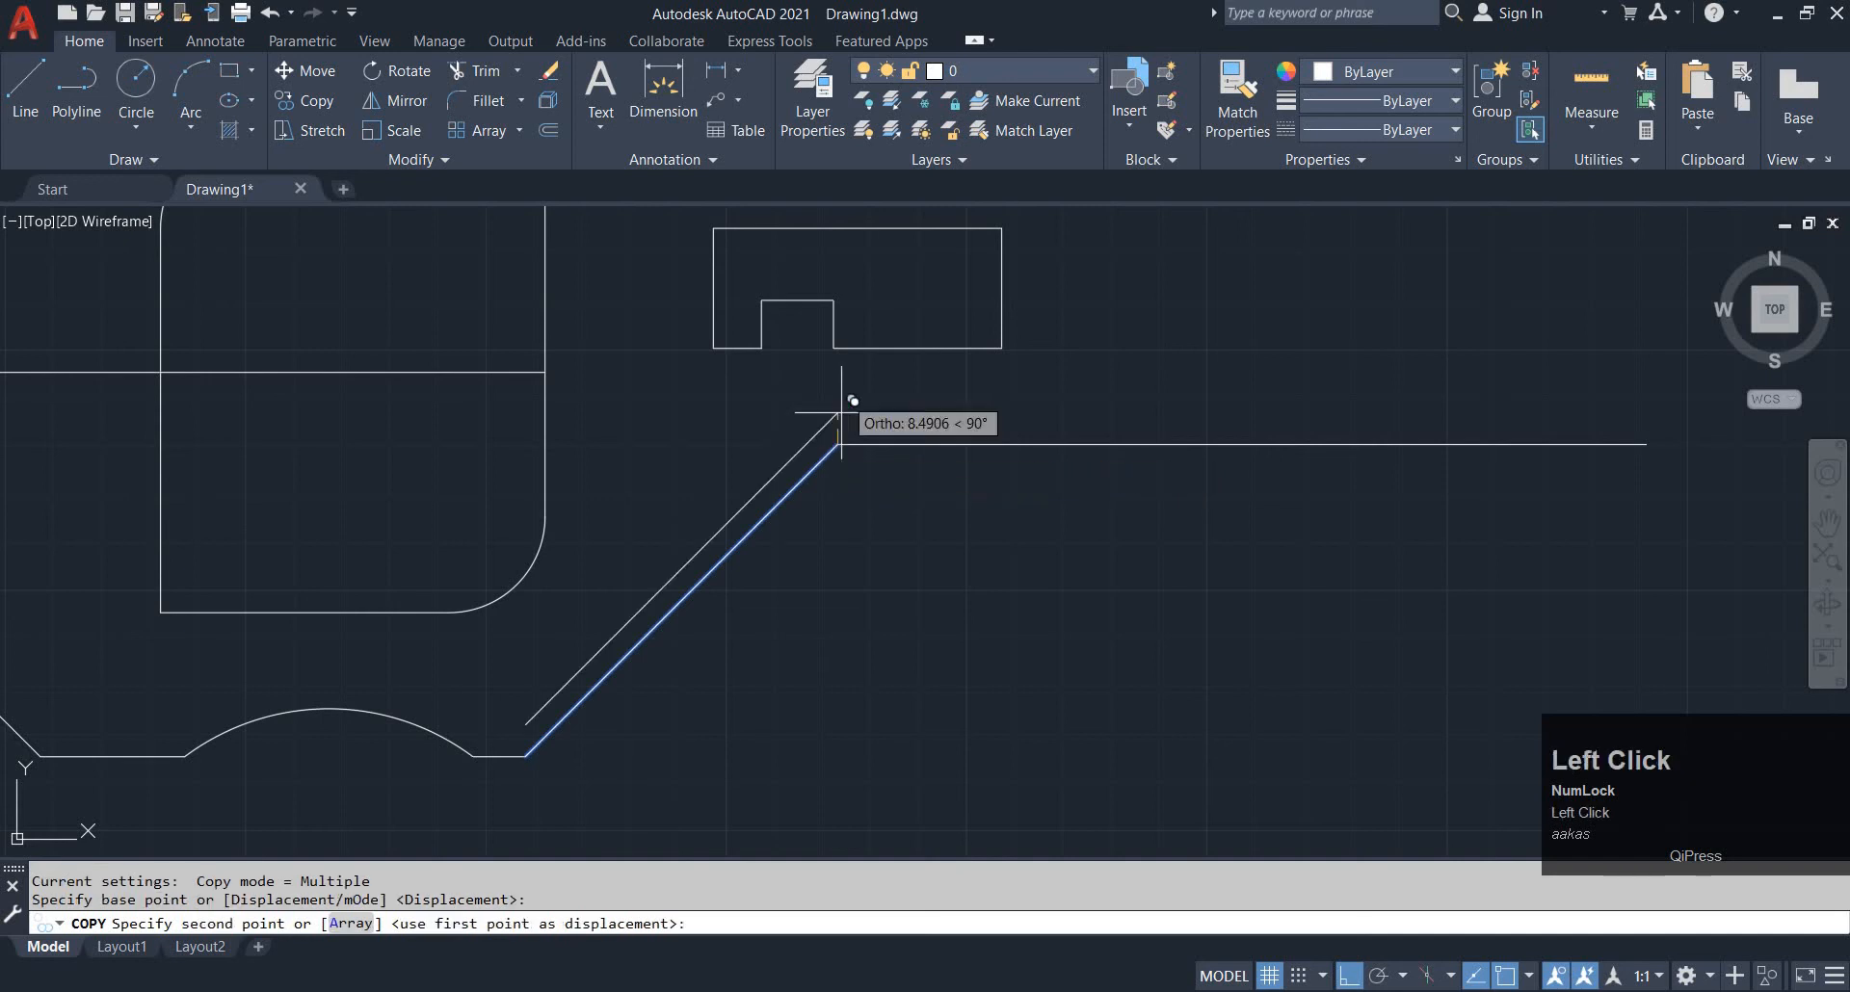
click(849, 335)
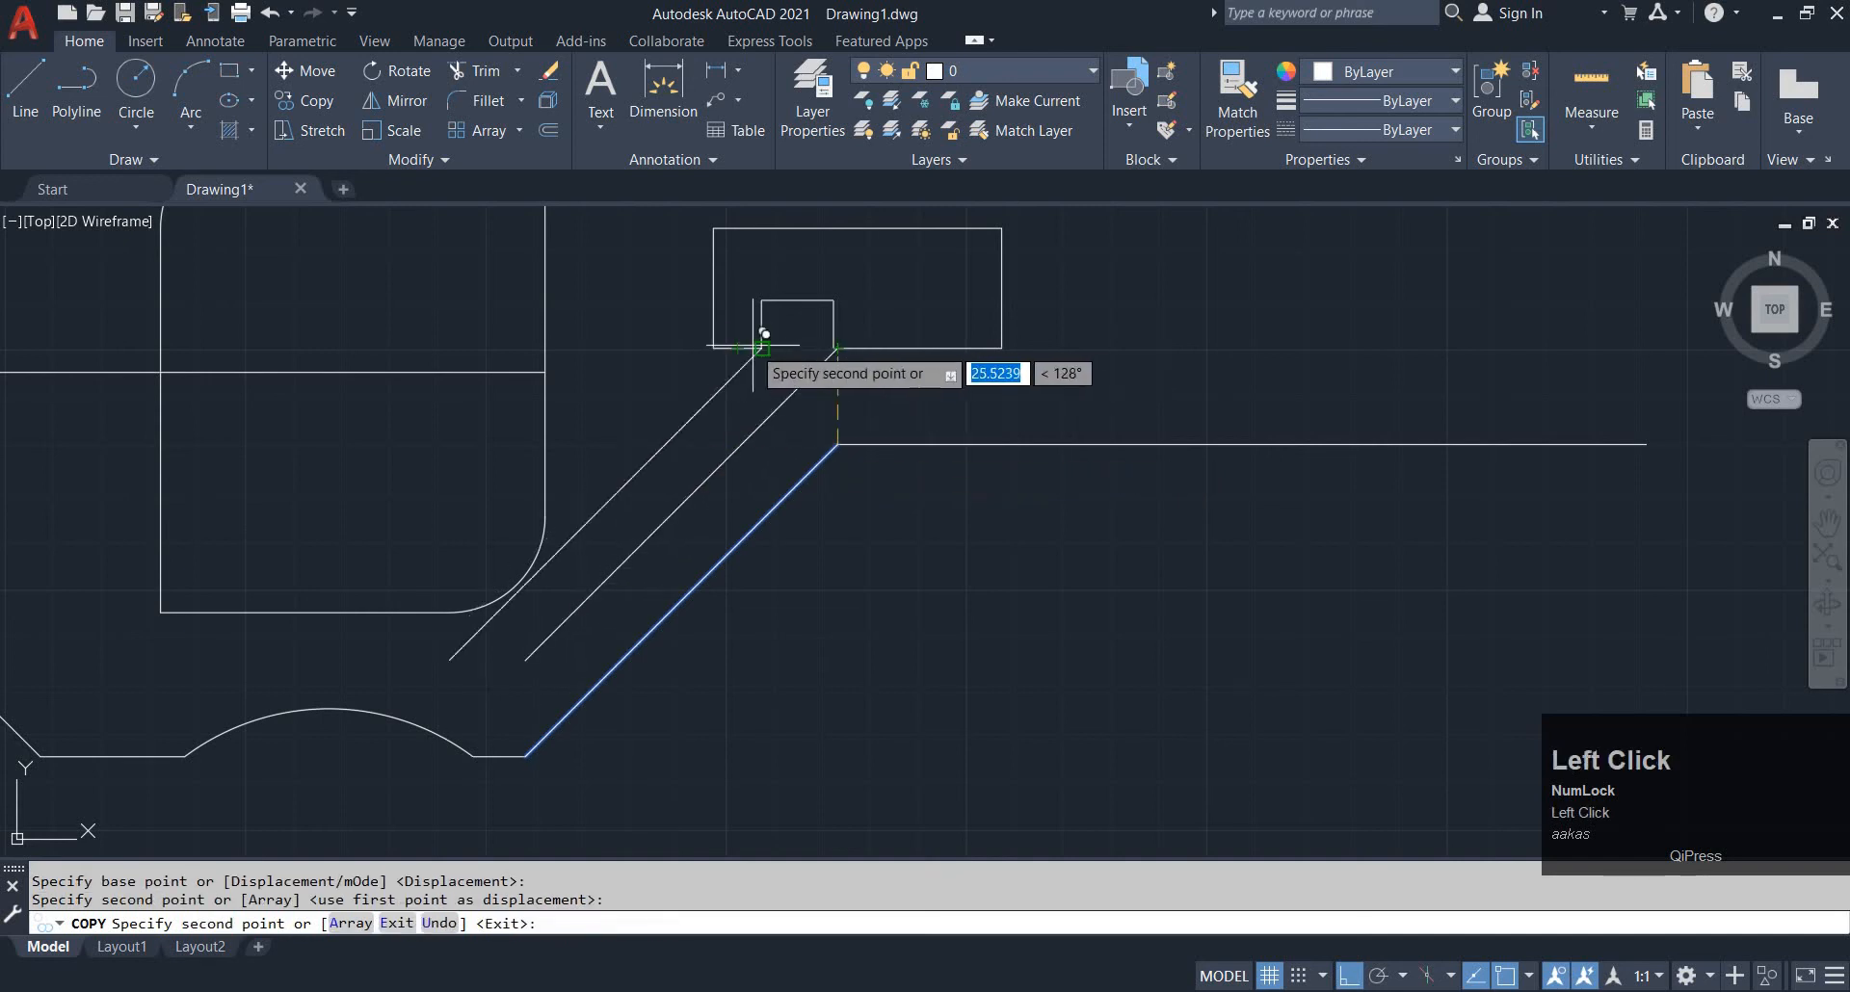
click(761, 348)
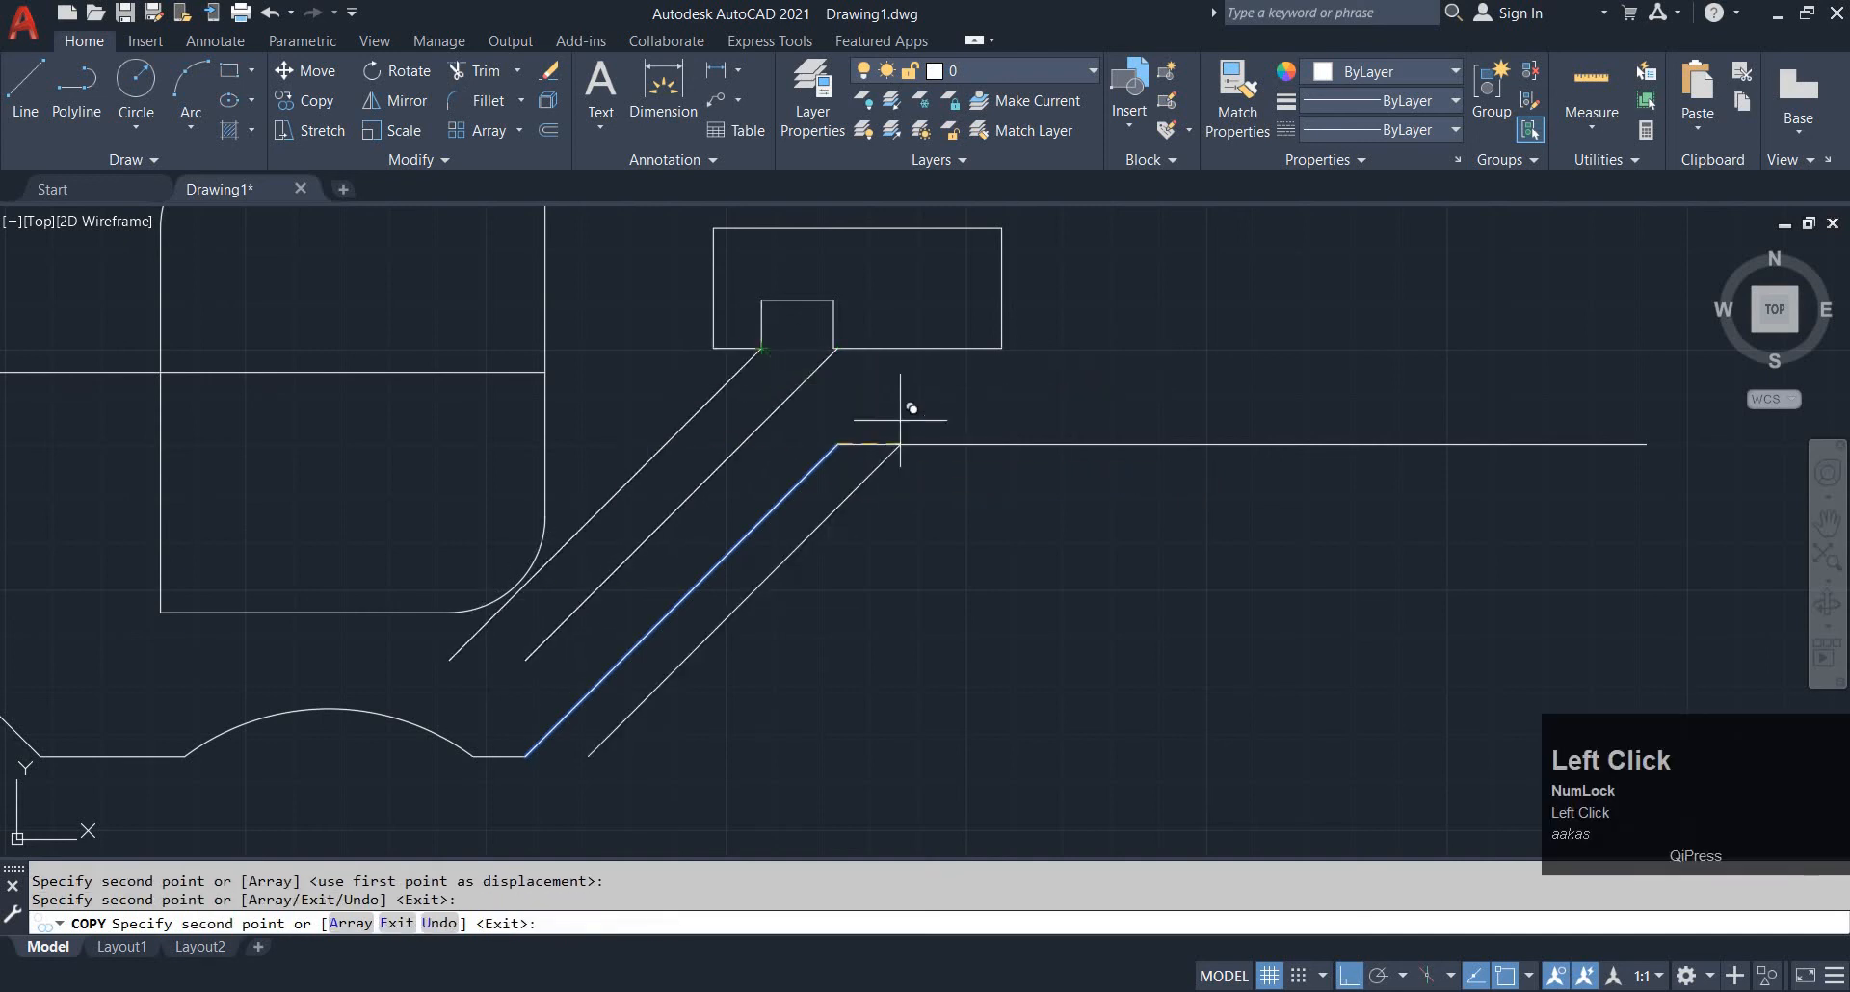
key(Escape)
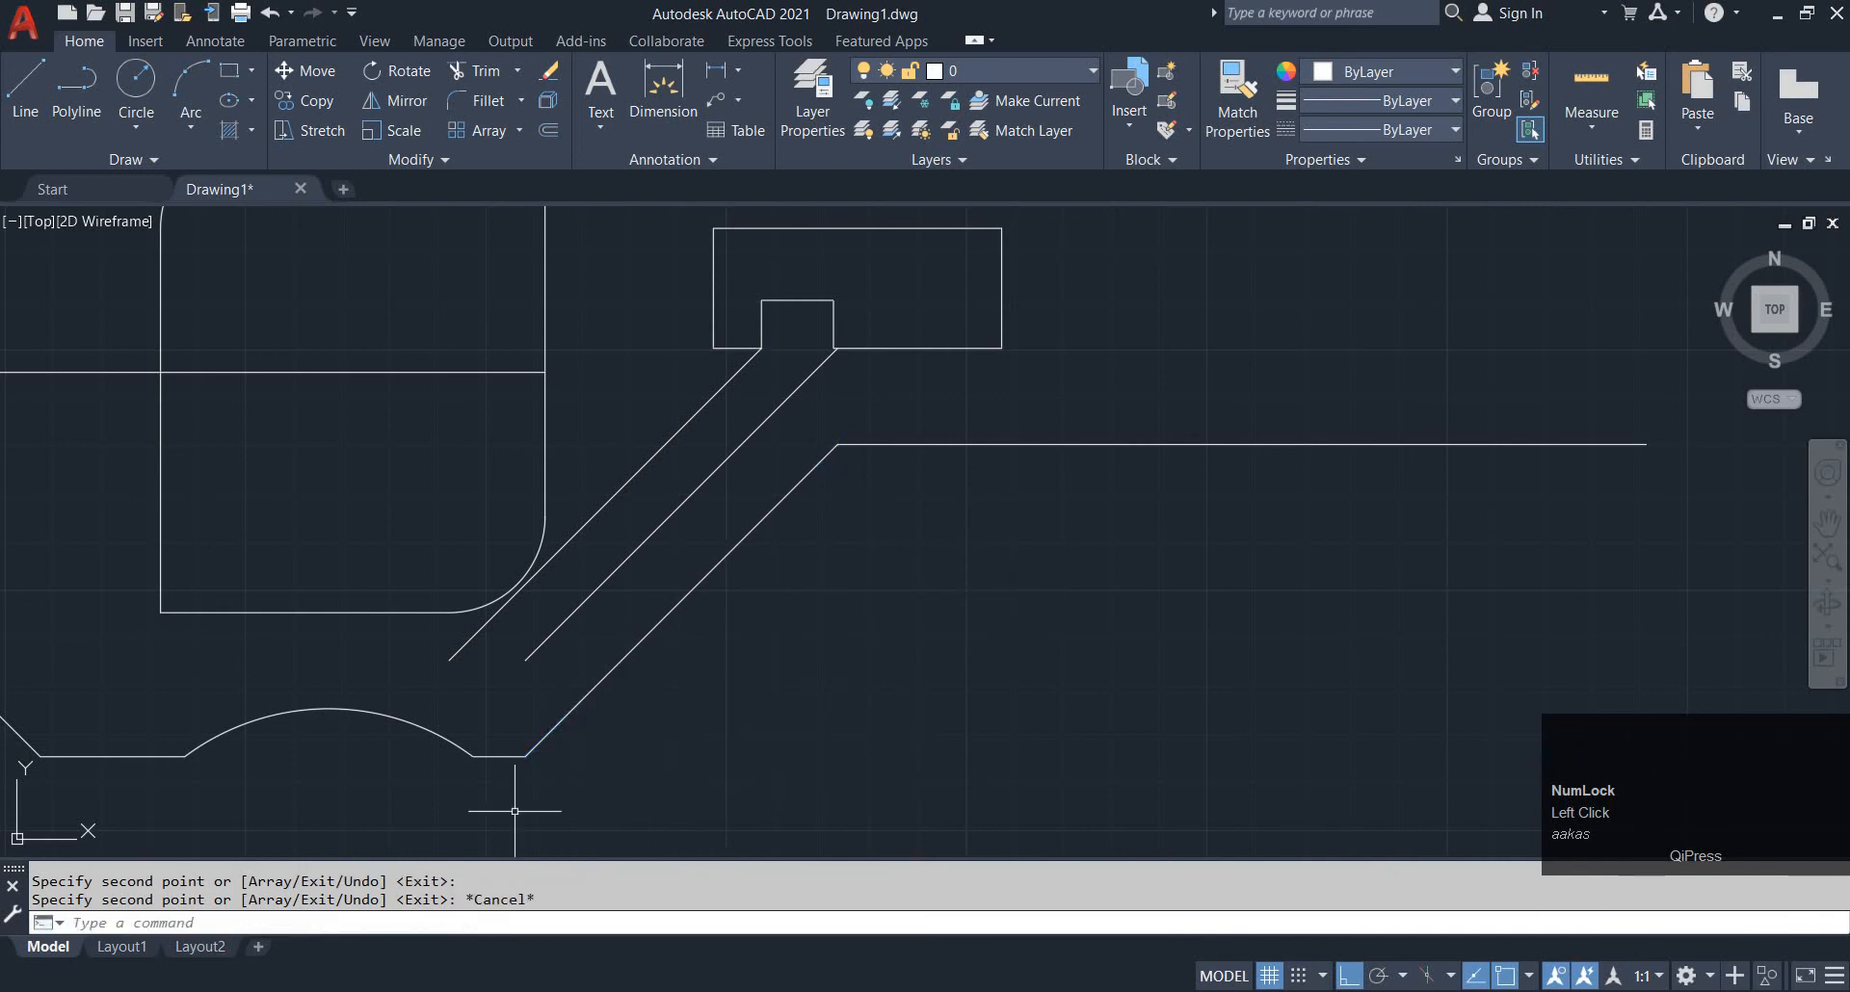
Stretch the outline's lower-right corner, where the short bottom line meets the diagonal, 10 units horizontally to the right
scroll(507, 800, up, 2)
click(508, 790)
click(478, 684)
key(Escape)
key(Escape)
text(s)
key(space)
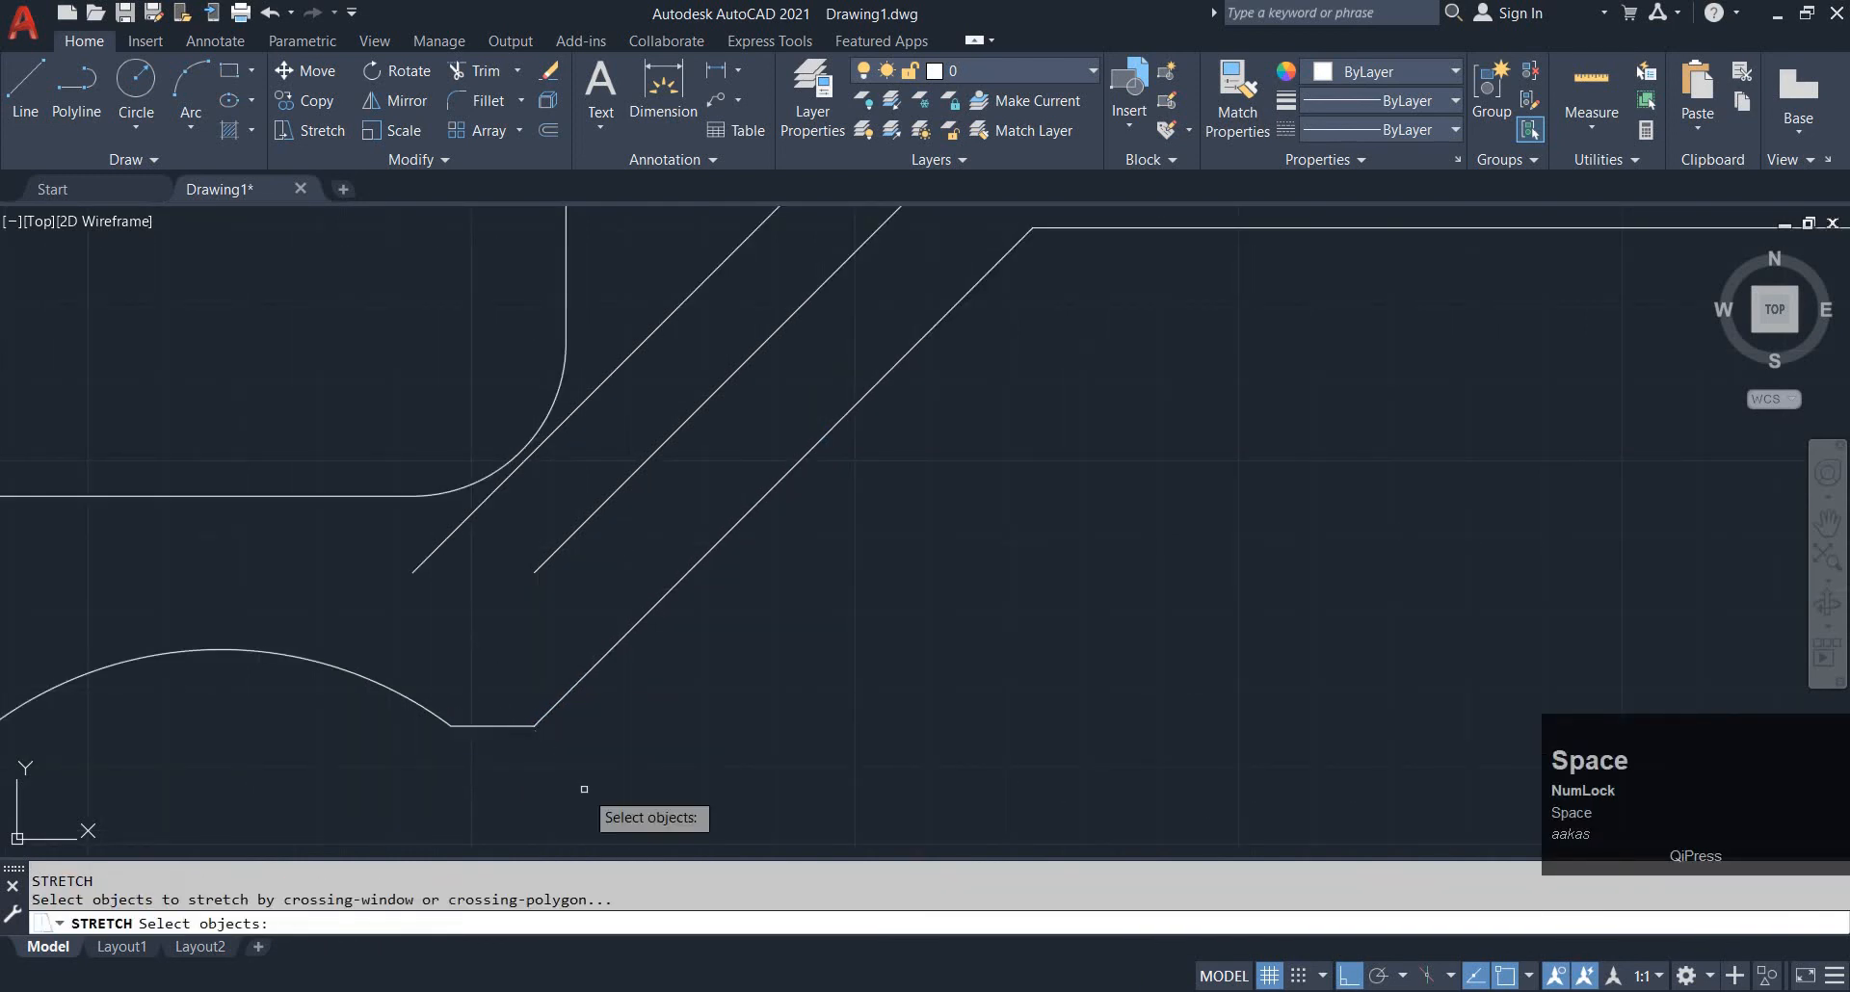
click(584, 789)
click(519, 690)
key(space)
click(483, 781)
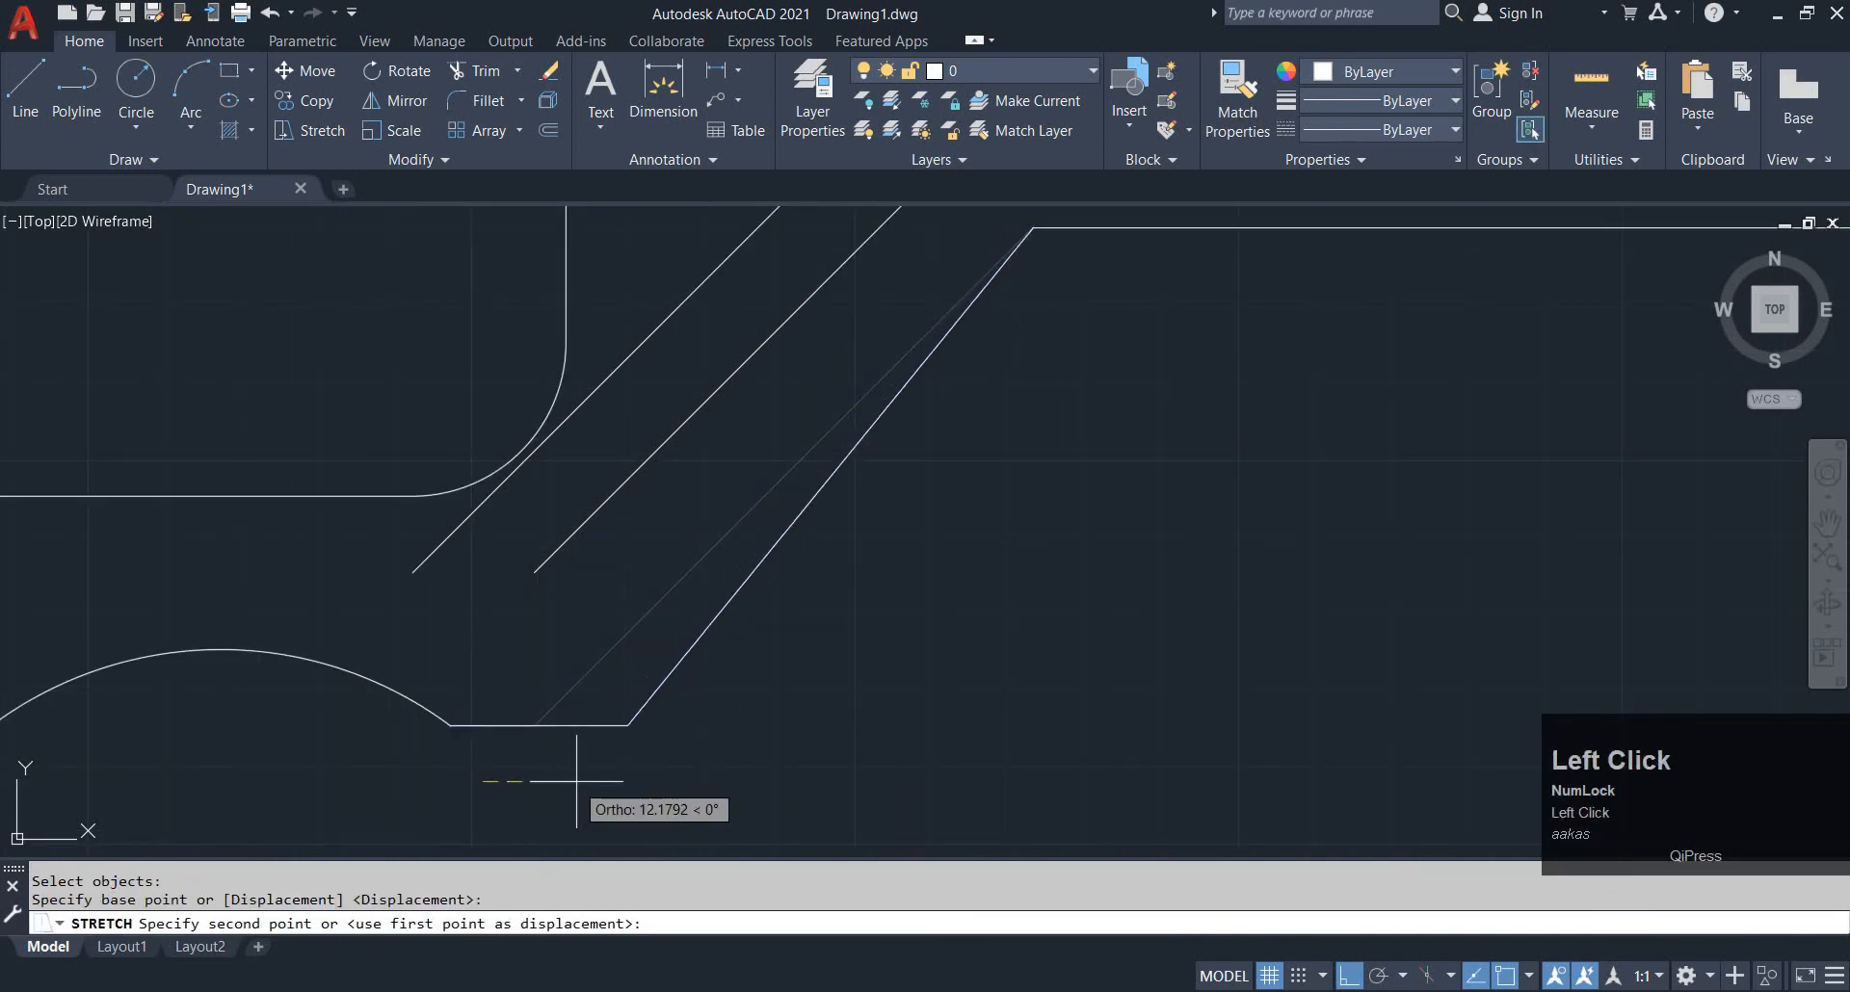
text(10)
key(Return)
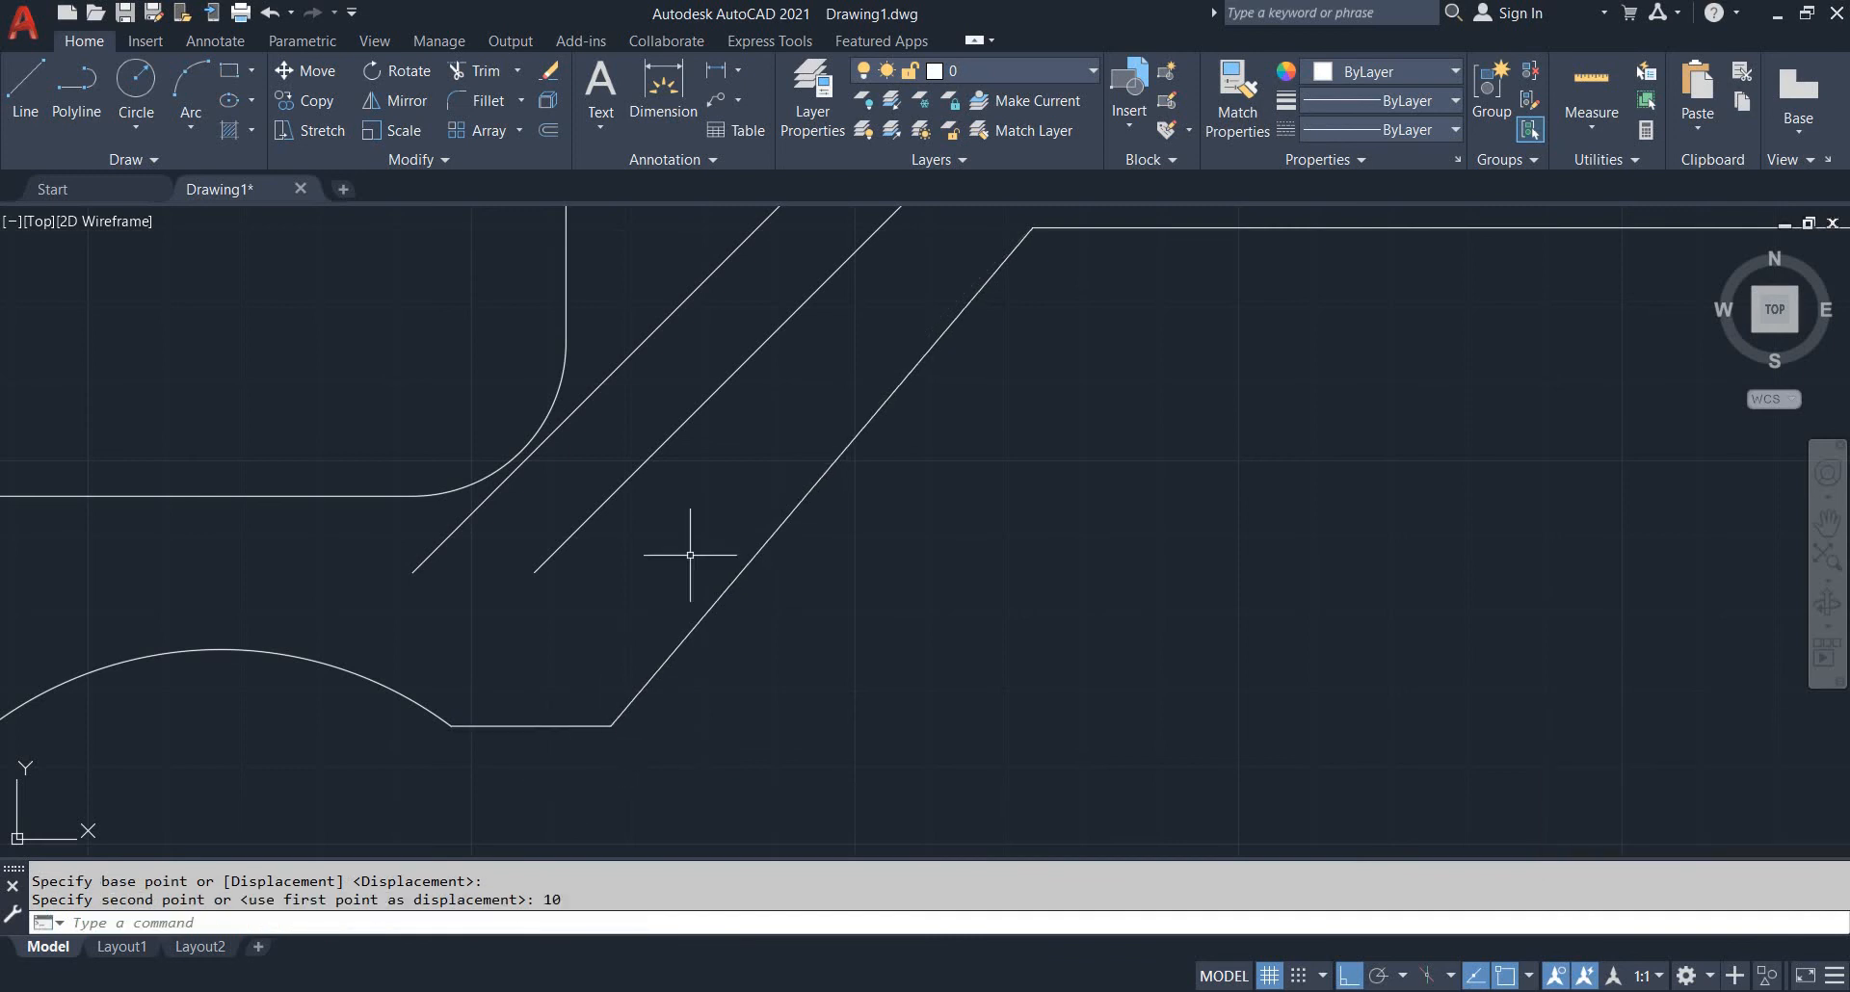
Stretch the same lower-right outline corner a further 5 units to the right
scroll(674, 551, down, 4)
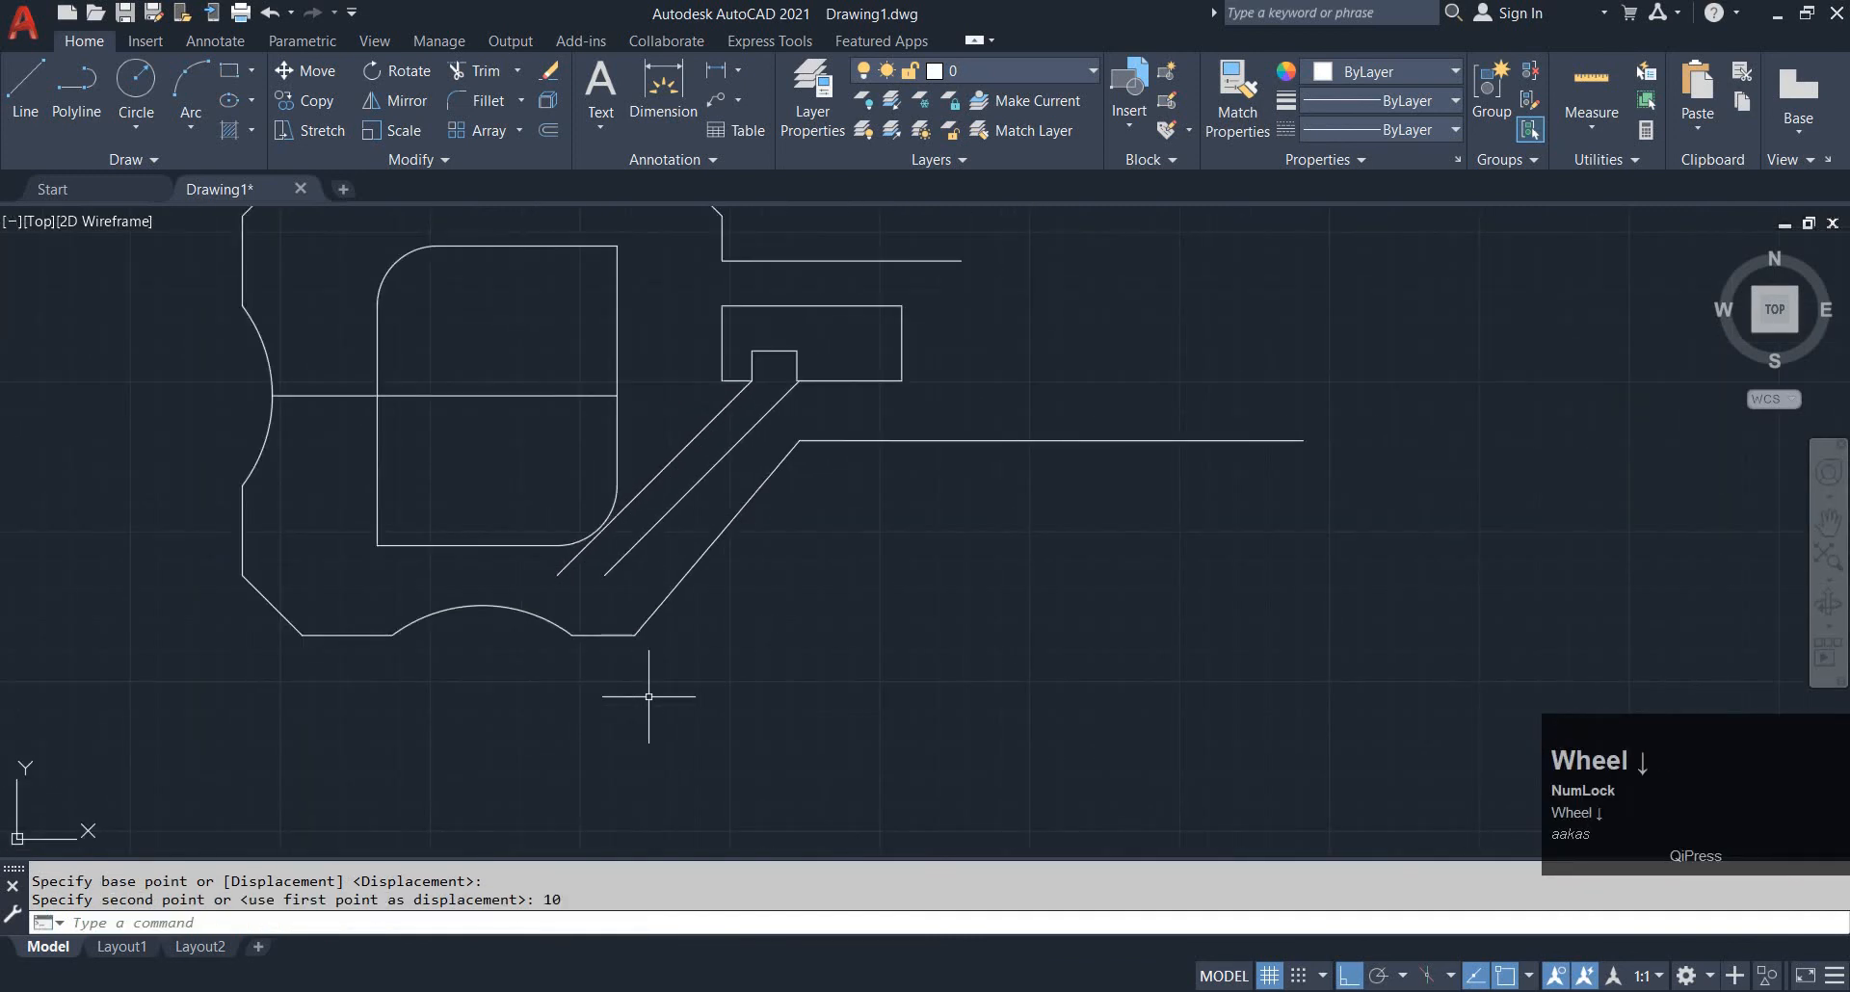
key(space)
click(693, 702)
click(612, 628)
key(space)
click(626, 703)
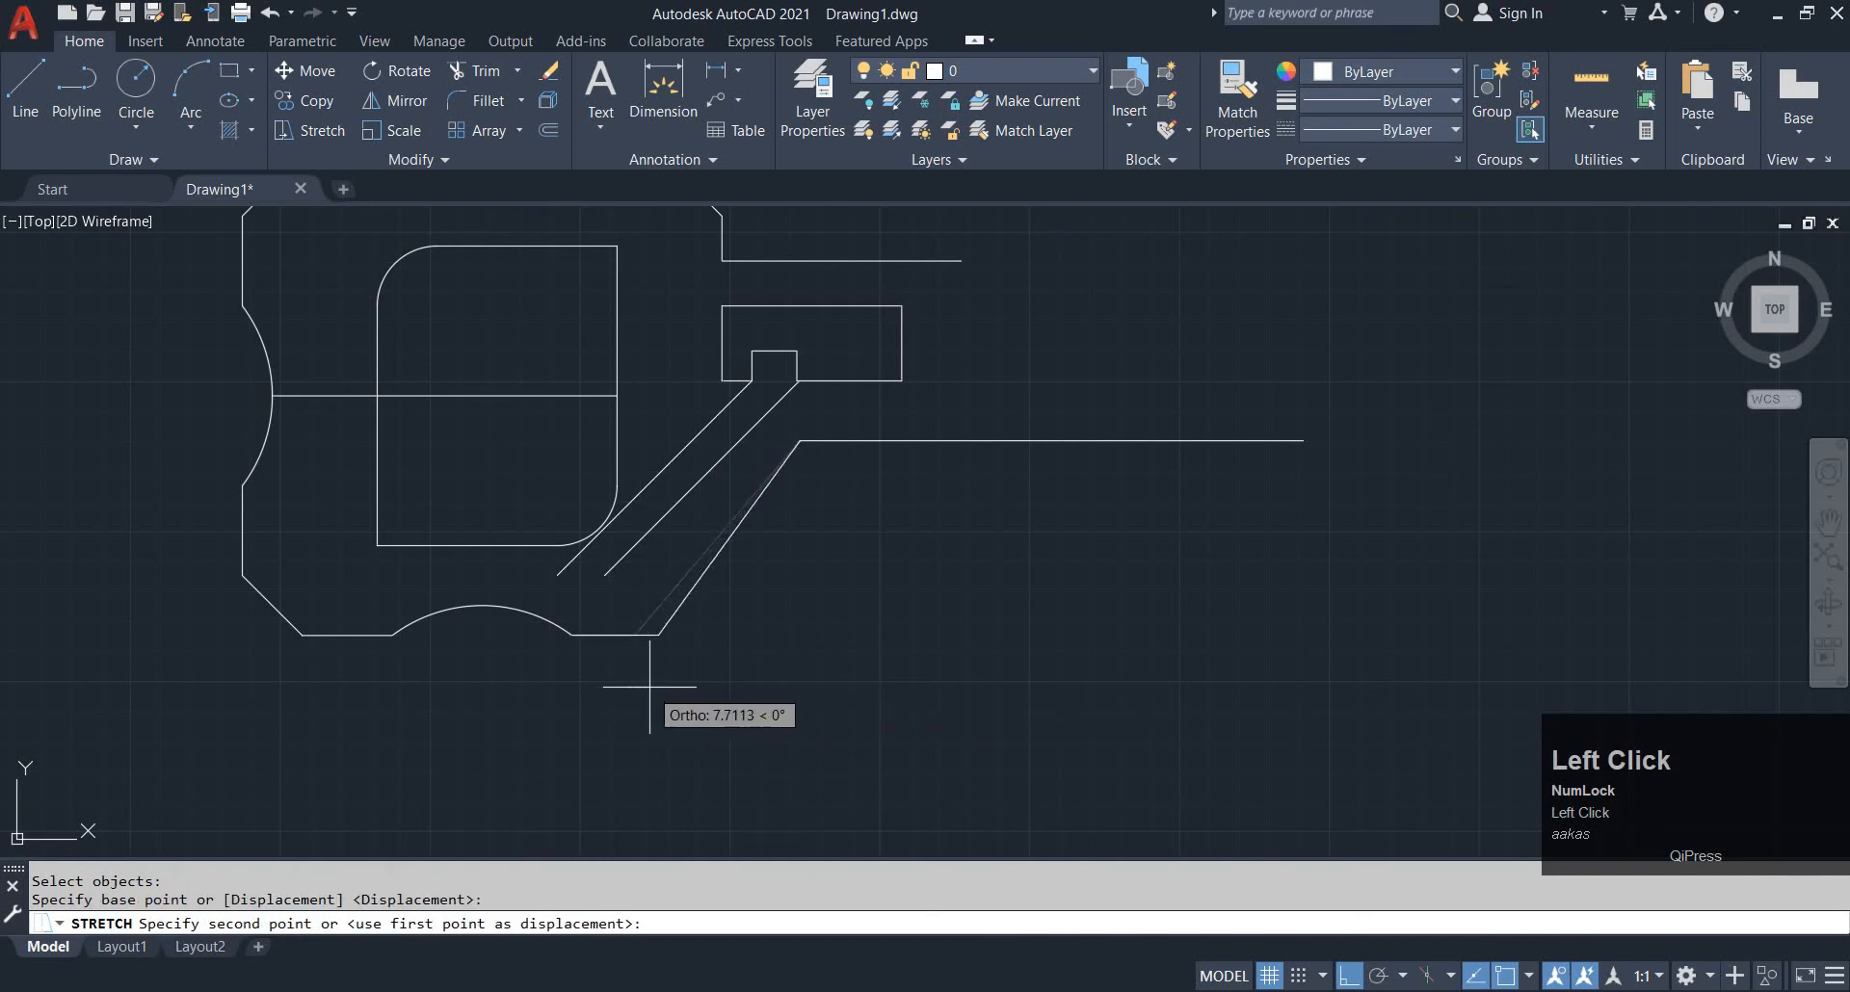
text(5)
key(Return)
Erase both slanted slot lines, which no longer run parallel to the lower-right diagonal
scroll(640, 681, up, 4)
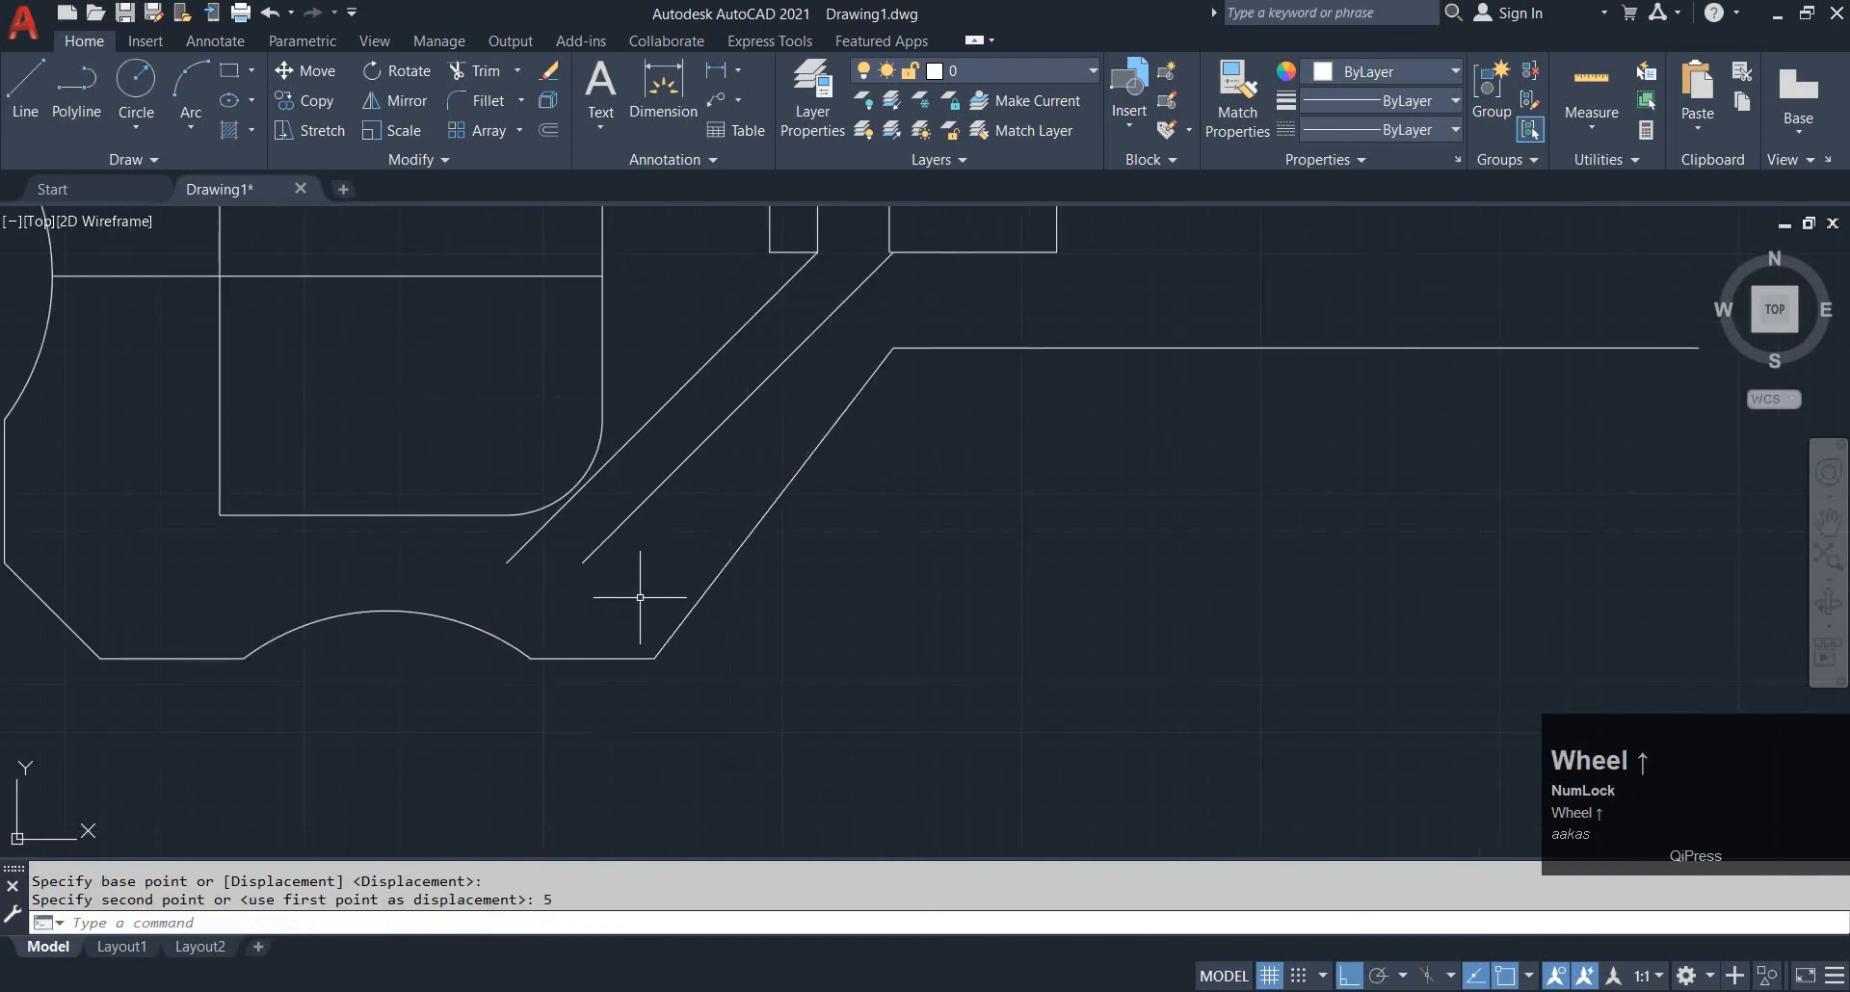
click(723, 608)
click(687, 336)
key(Delete)
Copy the stretched diagonal from its upper endpoint to the notch's lower right and lower left corners as new slot lines
scroll(694, 414, down, 5)
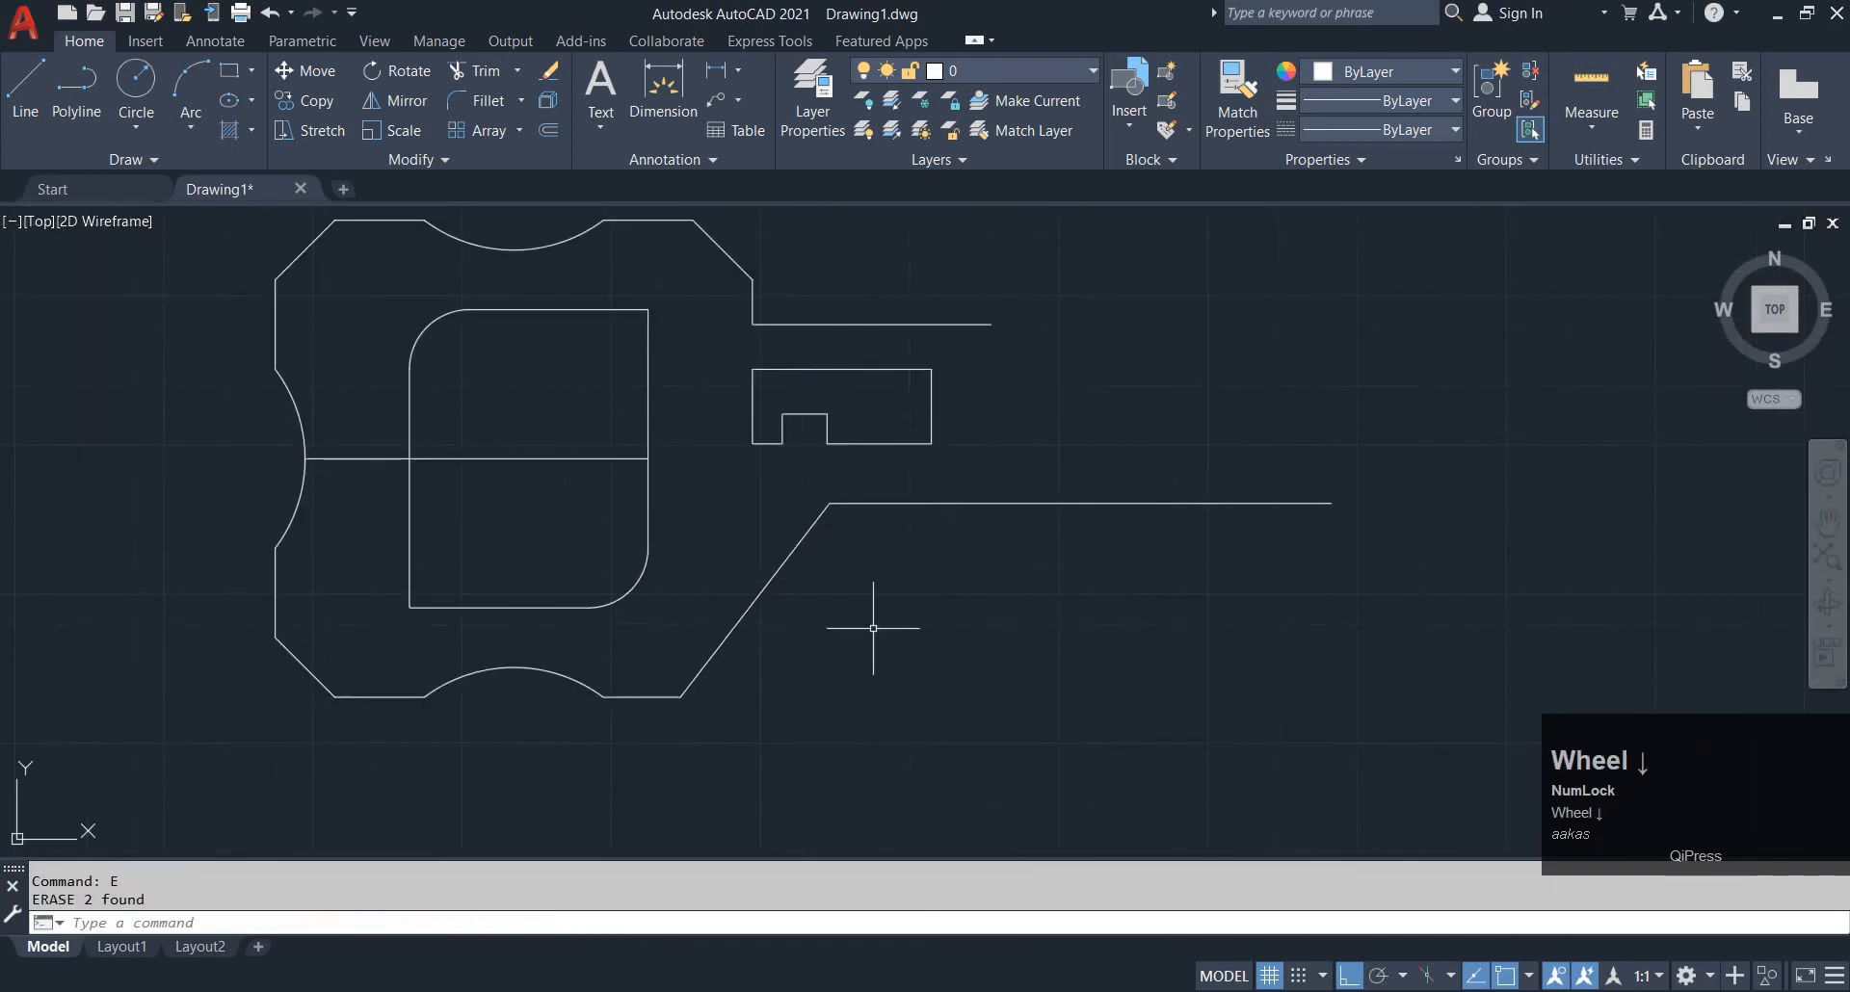
click(869, 631)
click(757, 532)
text(co)
key(Return)
click(829, 503)
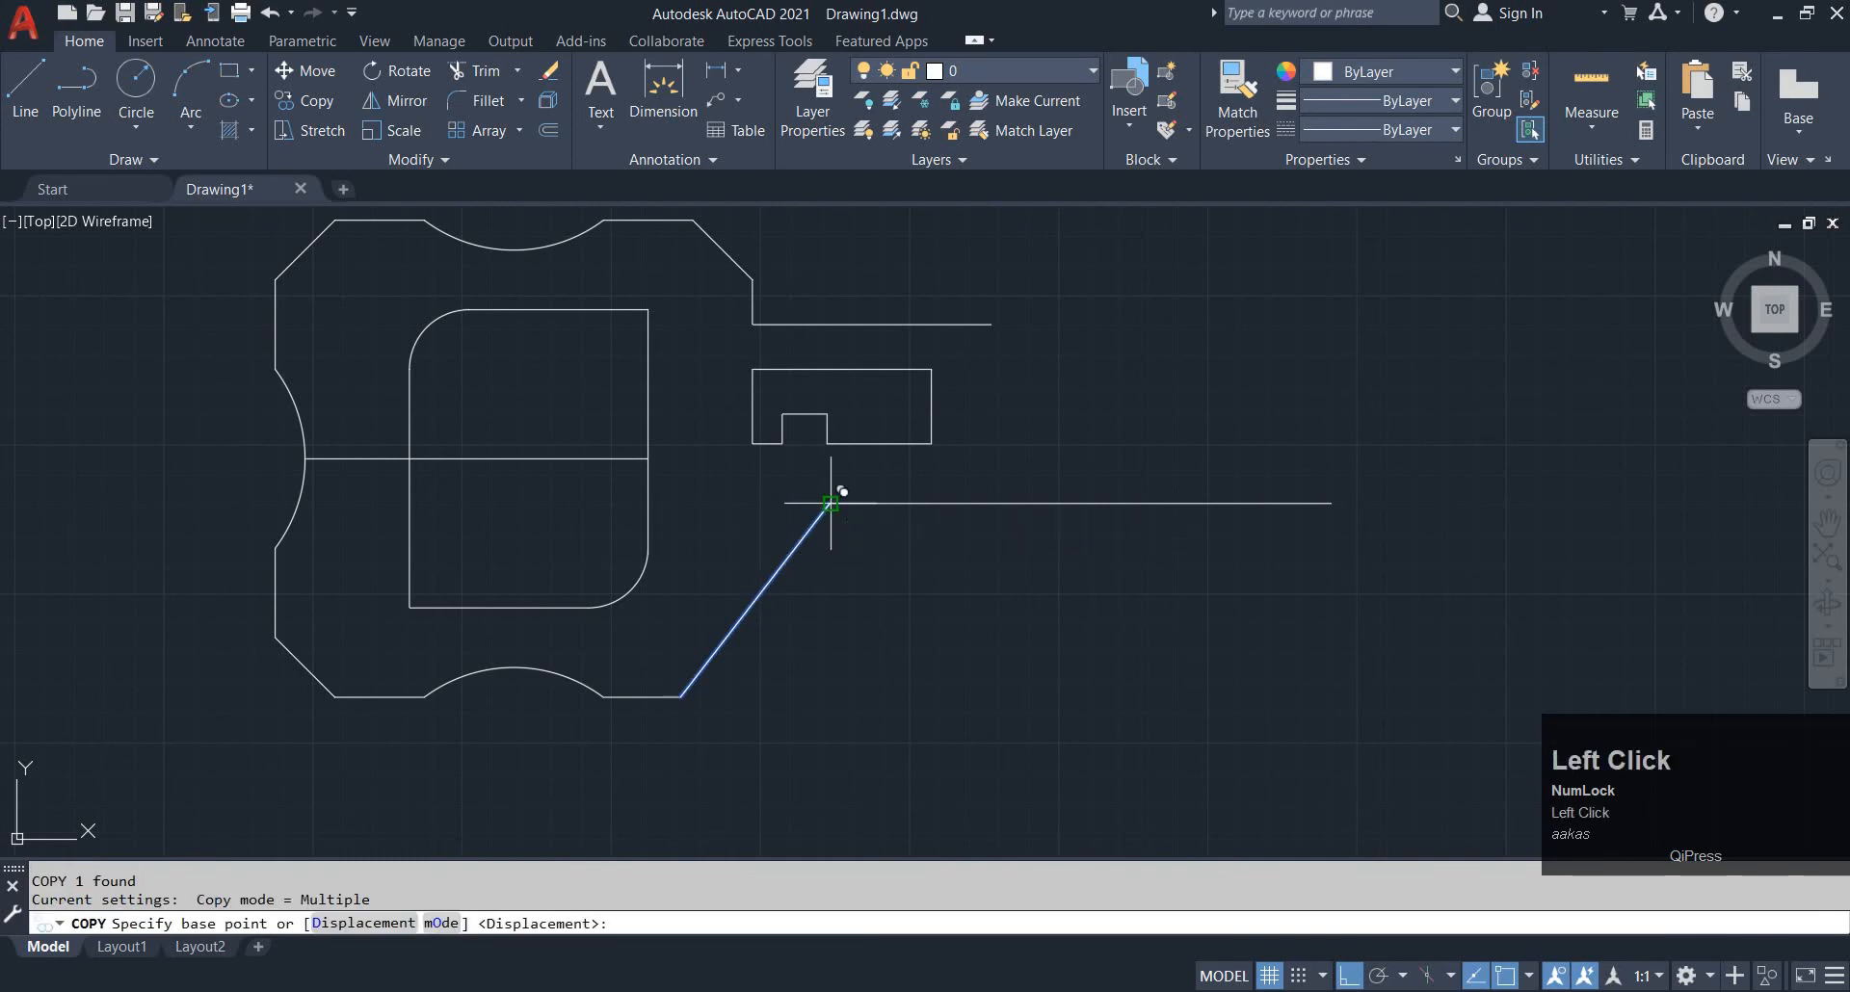
click(829, 444)
click(783, 444)
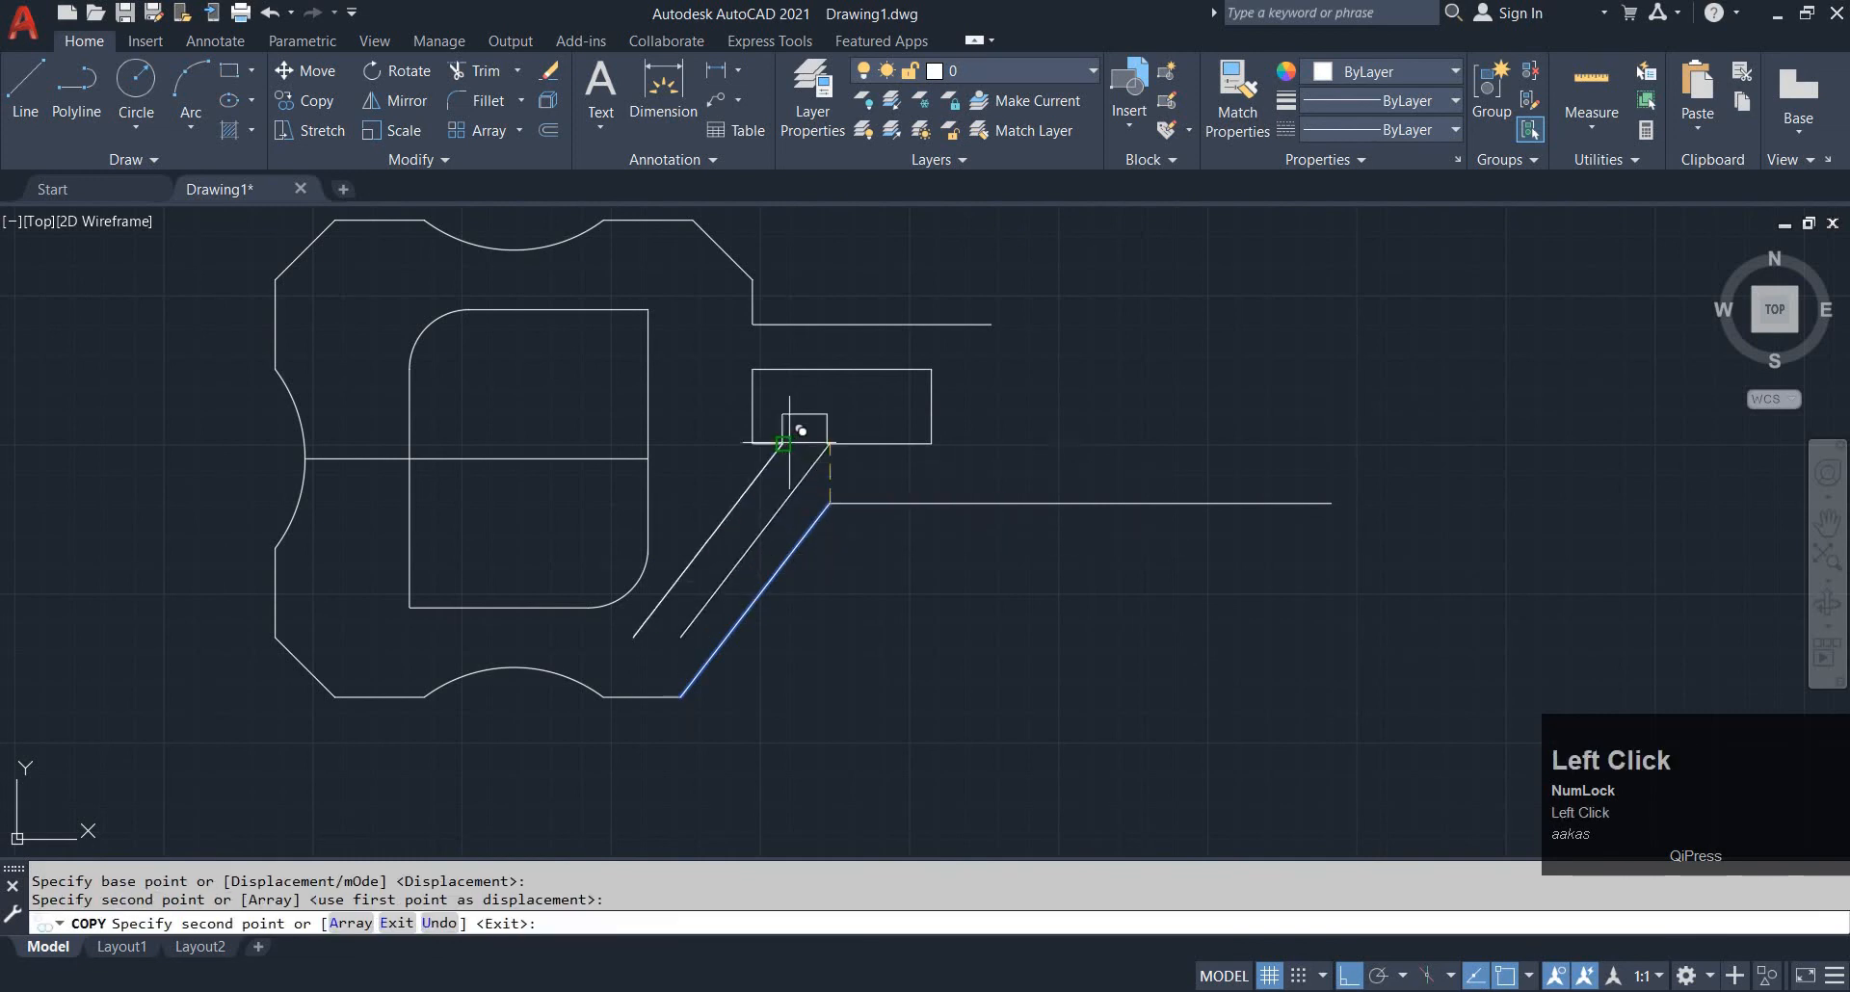
key(Escape)
Fillet the corner between the short bottom line and the lower-right diagonal with a radius of 20
scroll(665, 713, up, 2)
text(f)
key(space)
text(r)
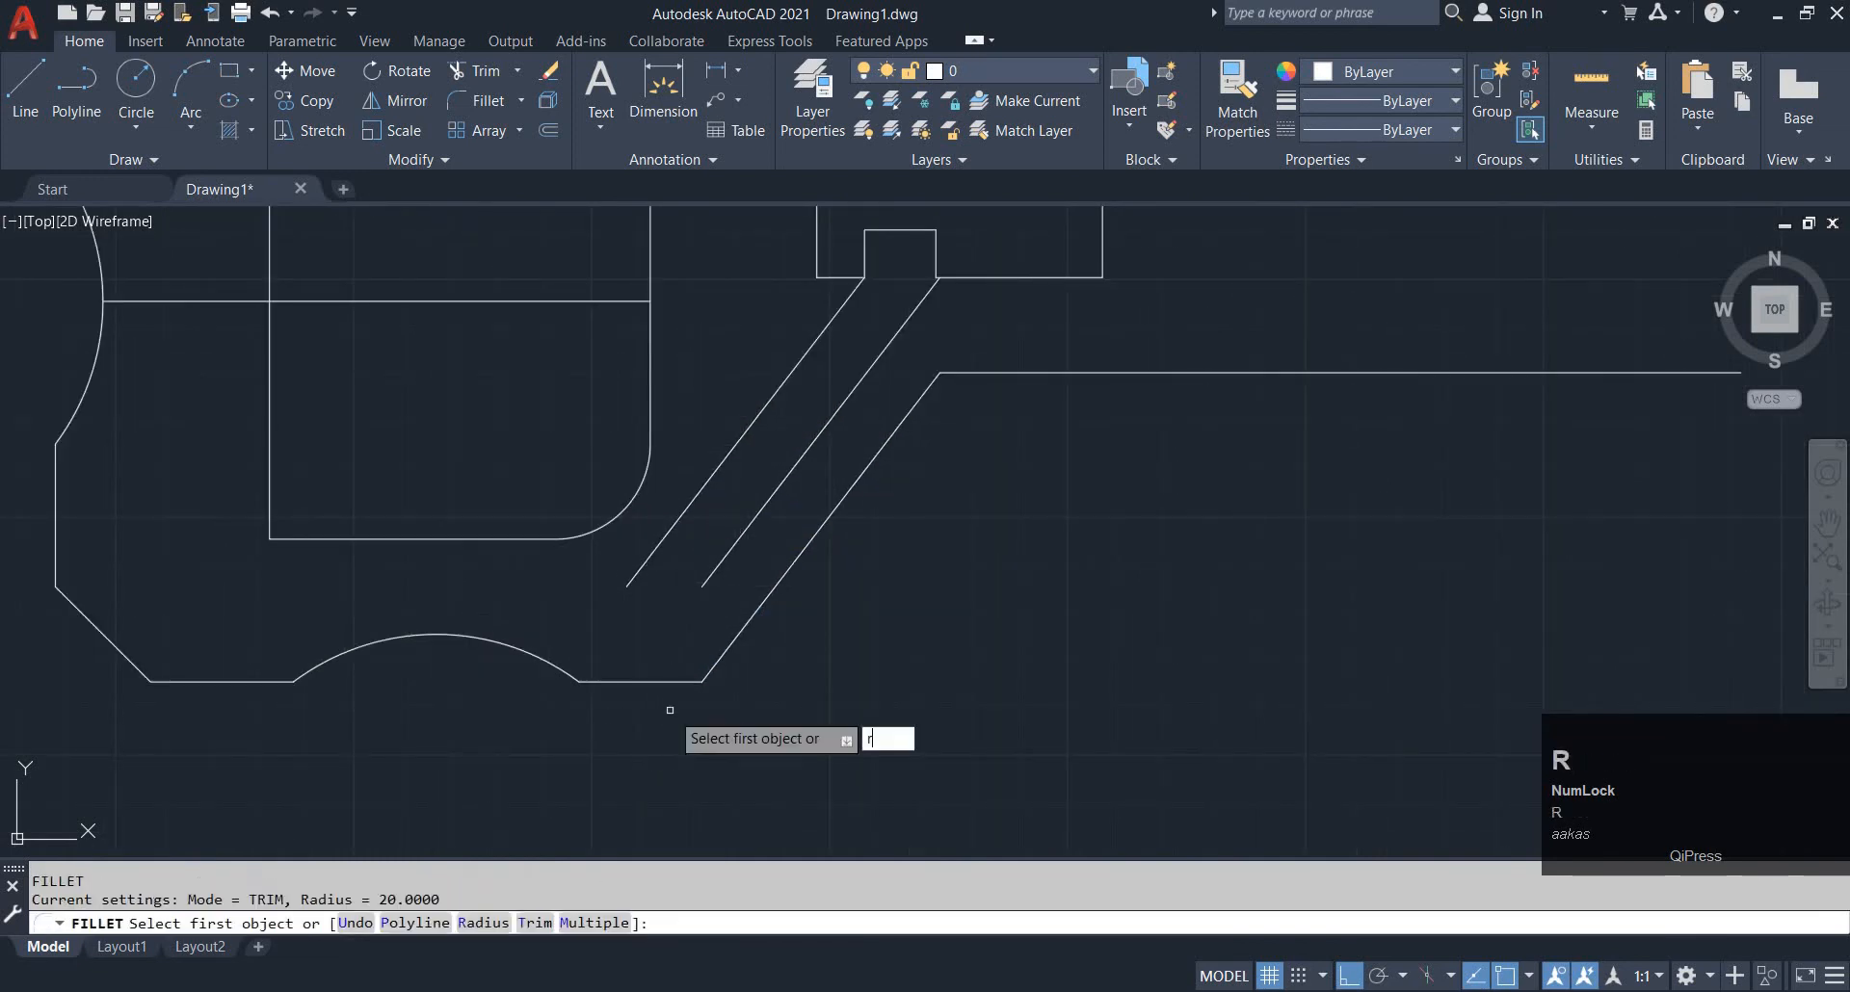
key(space)
text(20)
key(space)
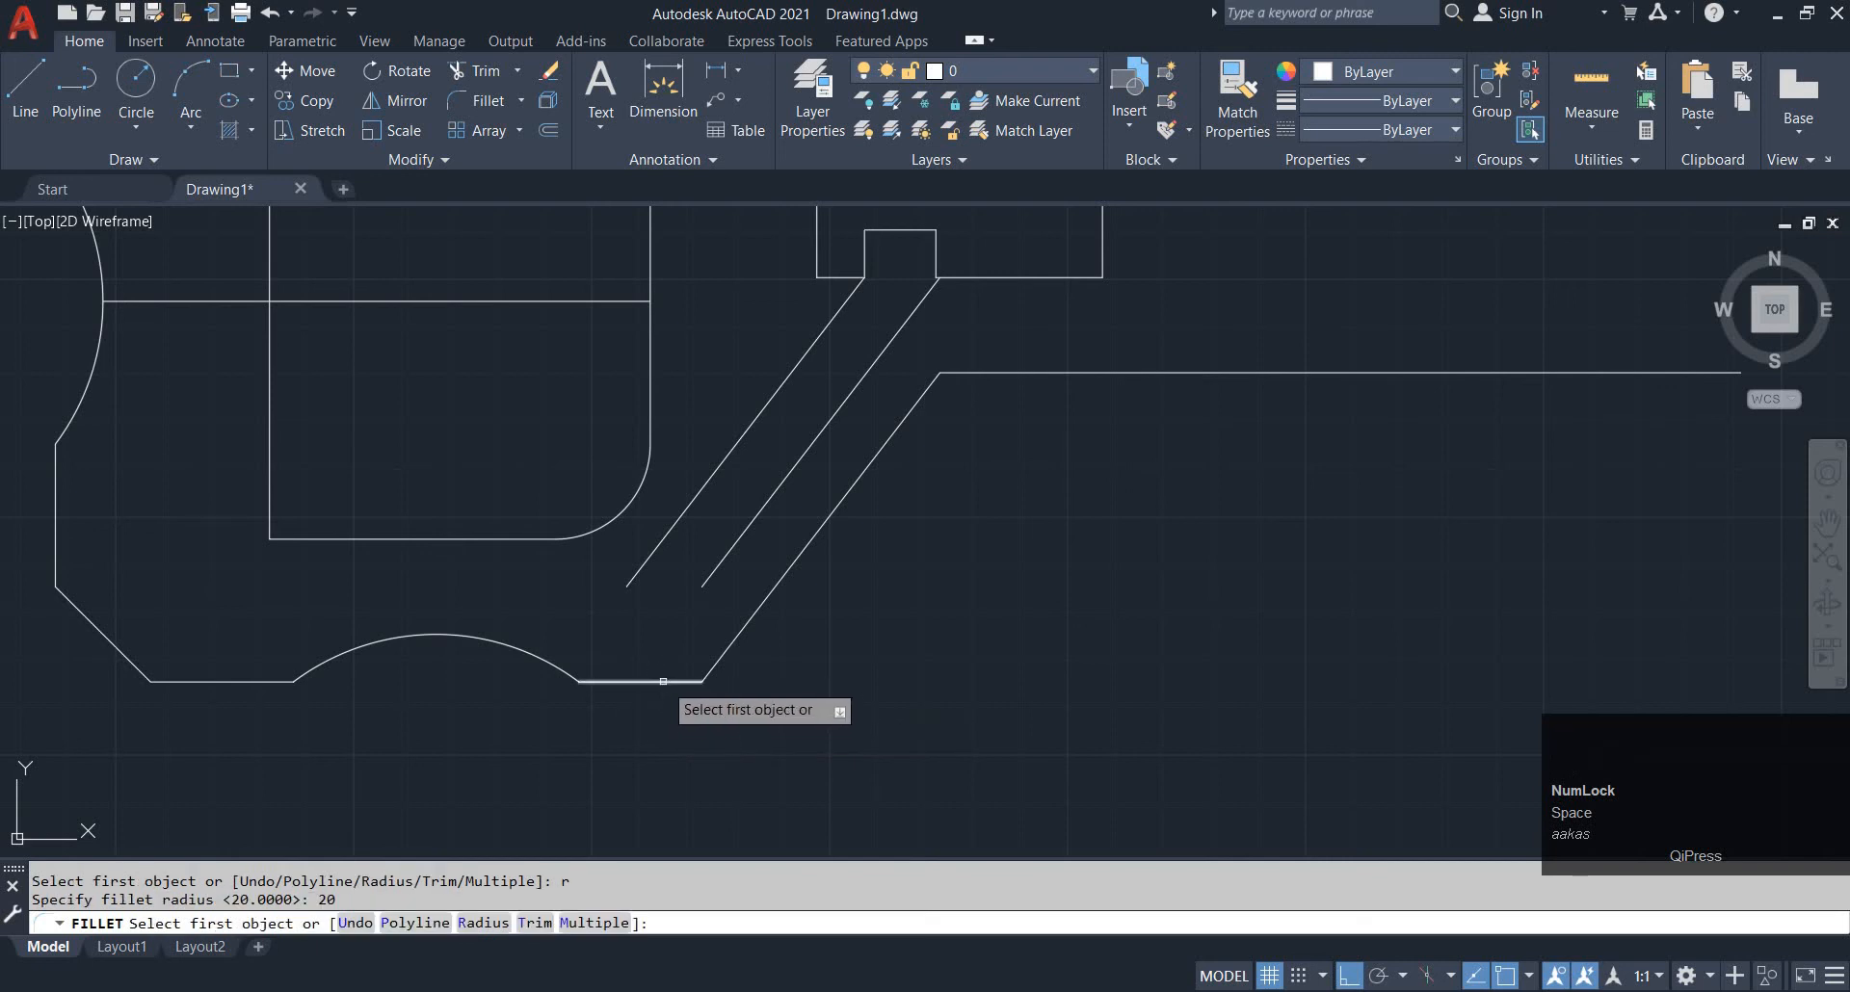
click(662, 681)
click(792, 566)
middle_drag(792, 489, 740, 611)
key(Escape)
key(Escape)
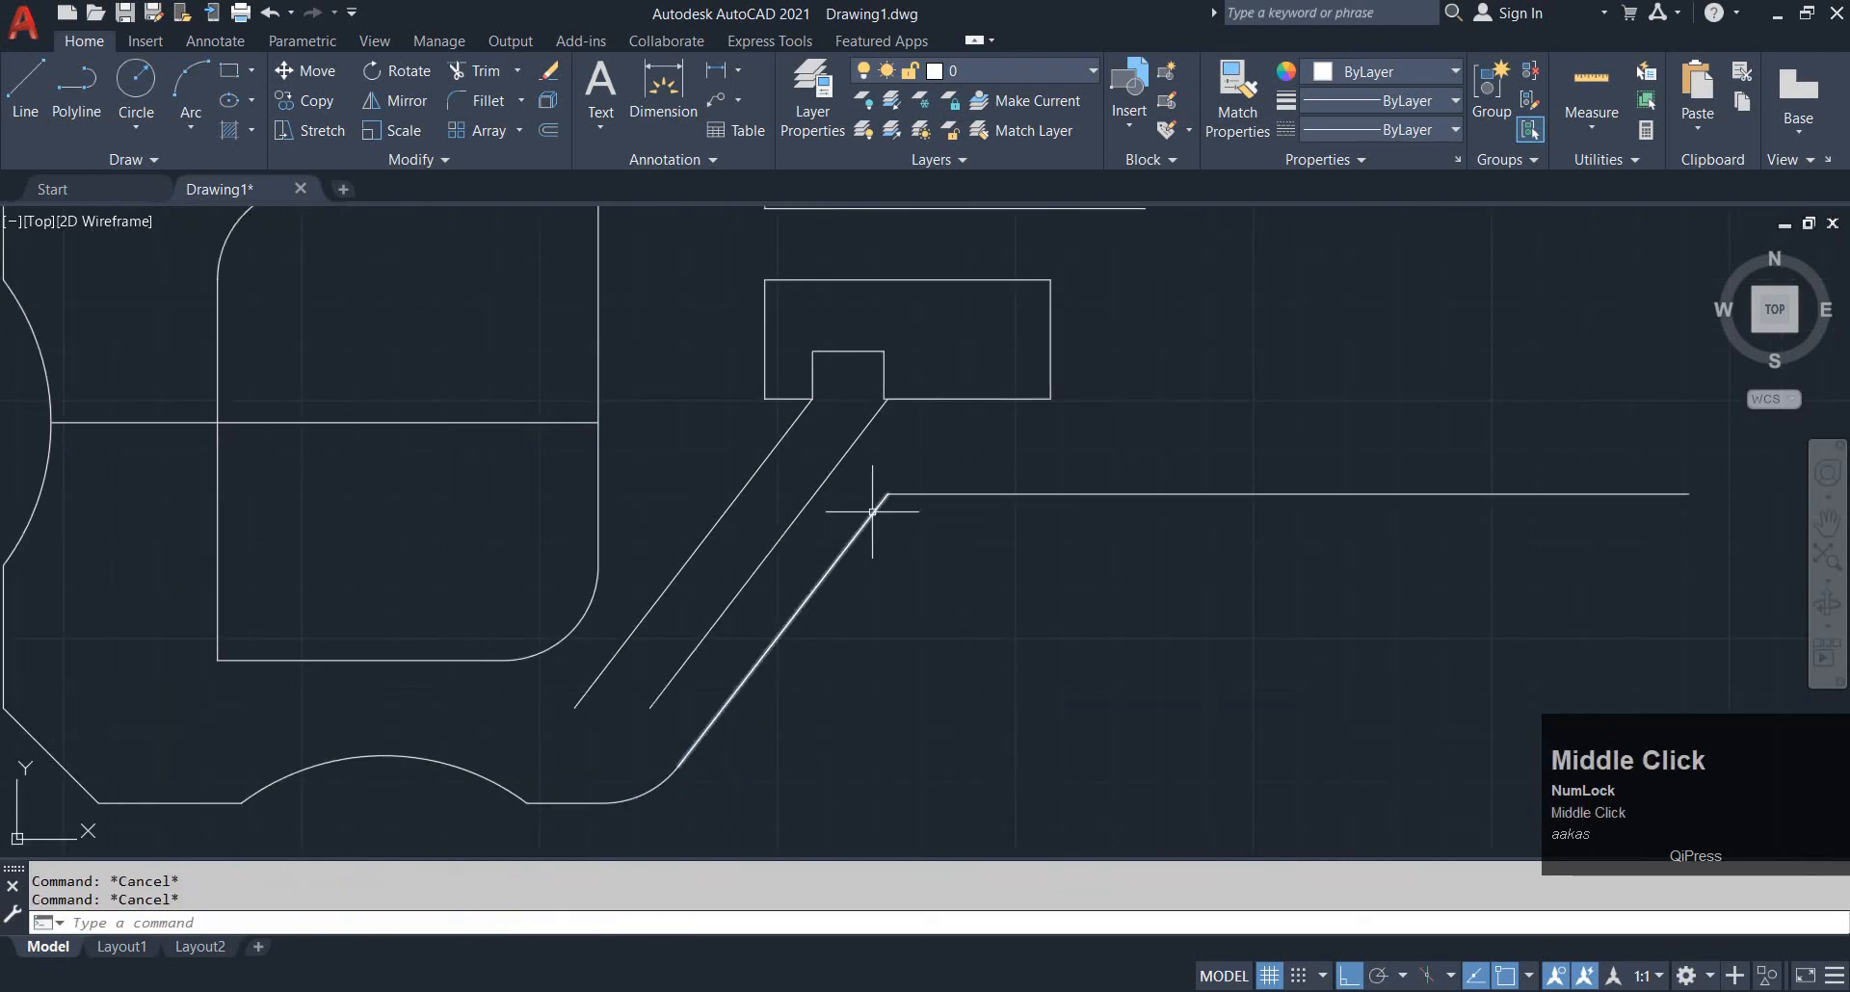
Offset the cut-out's bottom edge, right of the notch, 50 units downward
text(o)
key(space)
key(space)
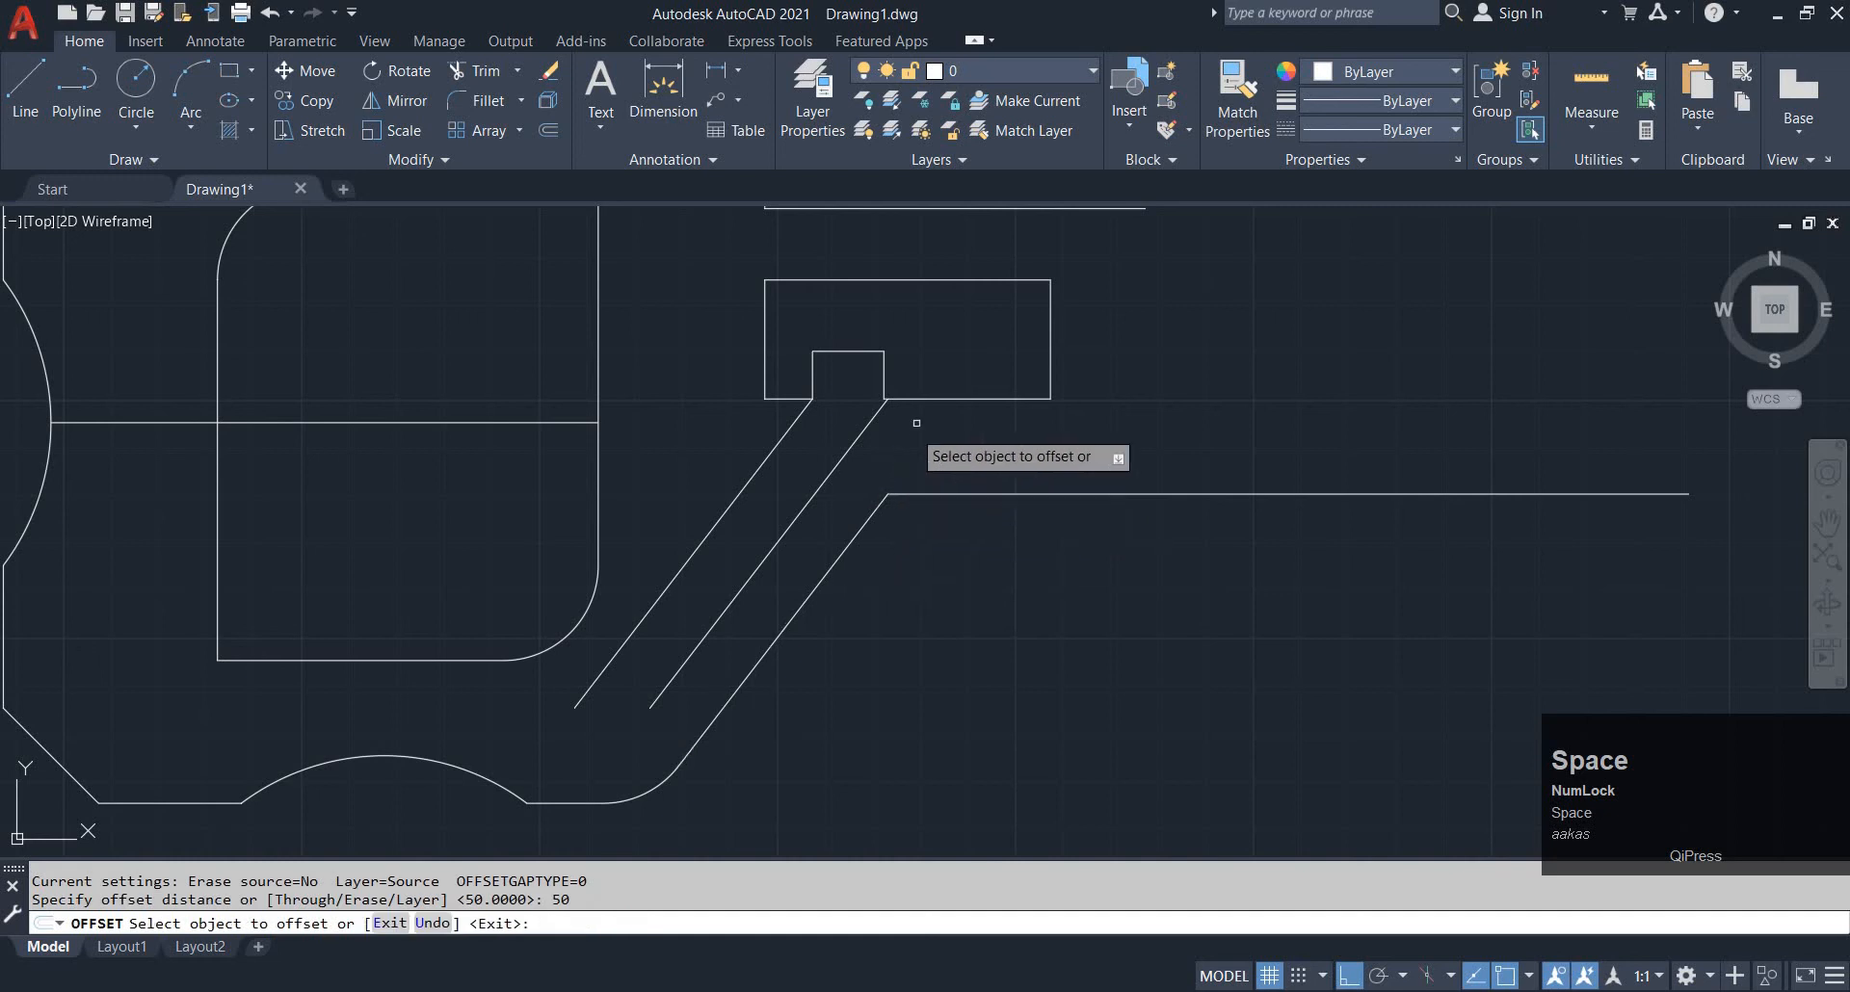
click(932, 398)
click(936, 563)
key(Escape)
key(Escape)
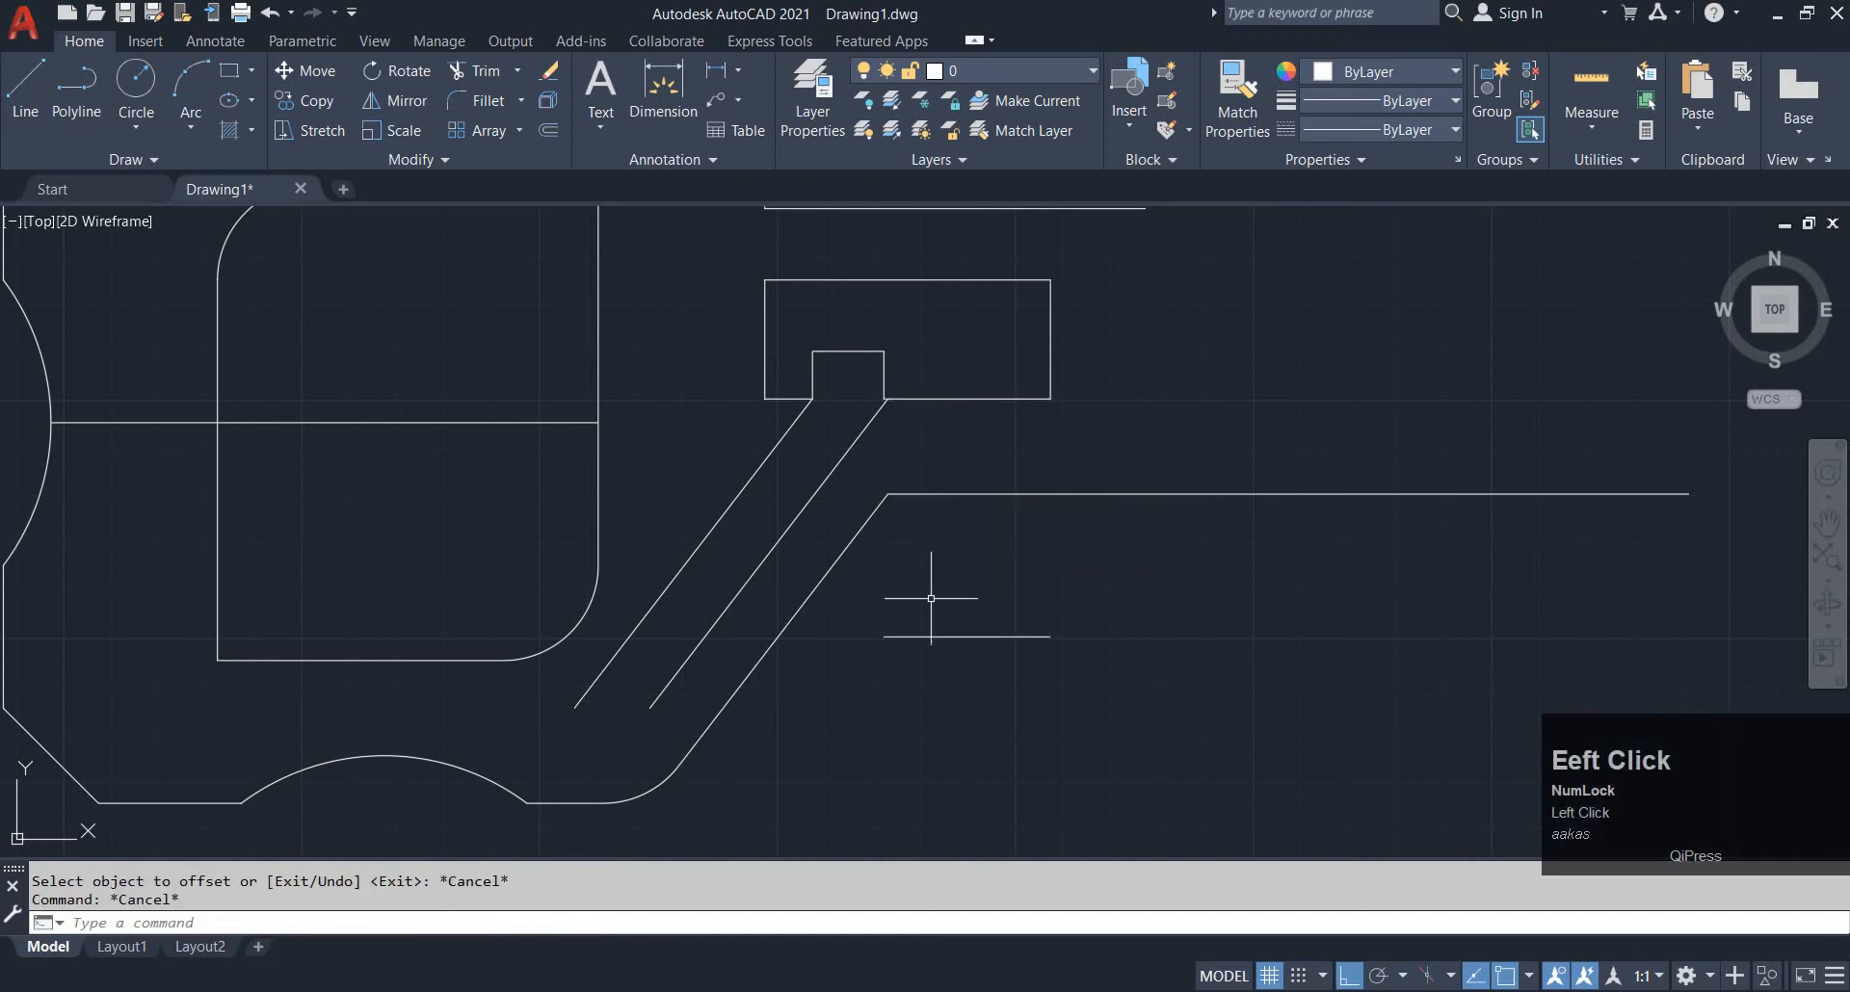
Extend the offset horizontal line leftward until it reaches the left slanted slot line
text(ex)
key(space)
click(871, 636)
click(852, 637)
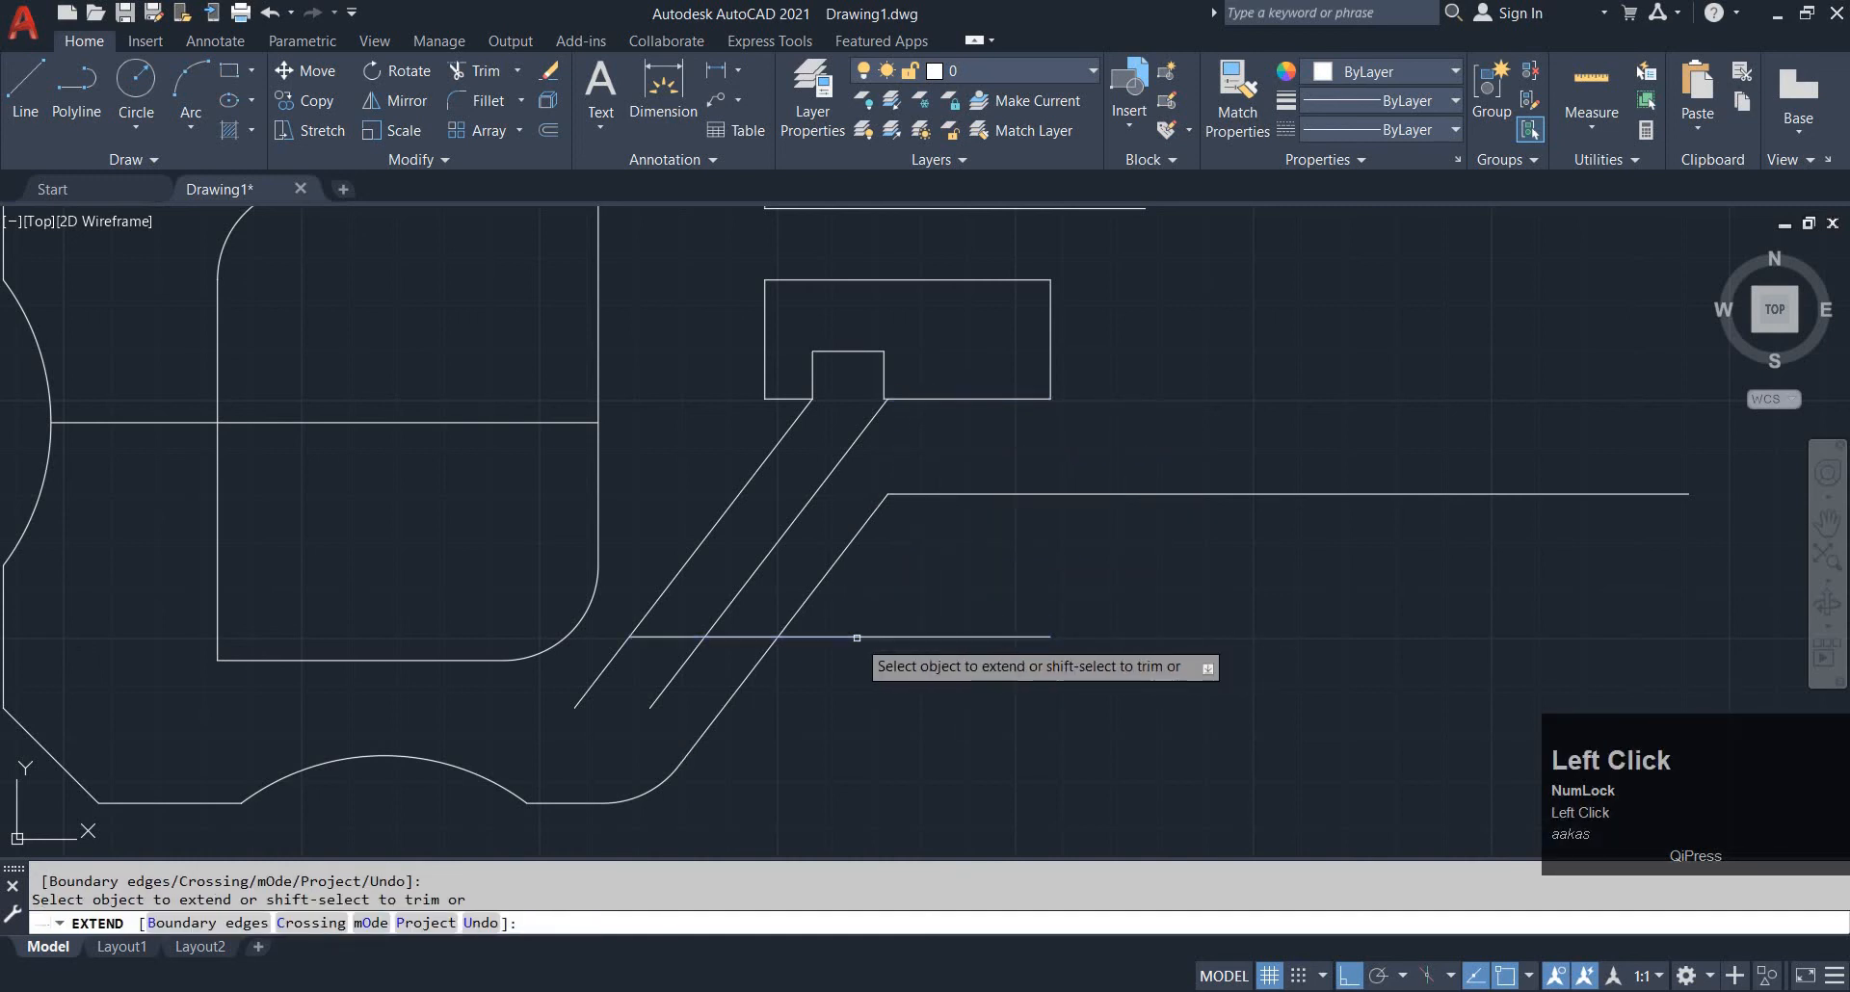
key(Escape)
Trim the slanted slot lines below the horizontal line and the horizontal segment between the slot and the outer diagonal
text(tr)
key(space)
click(617, 669)
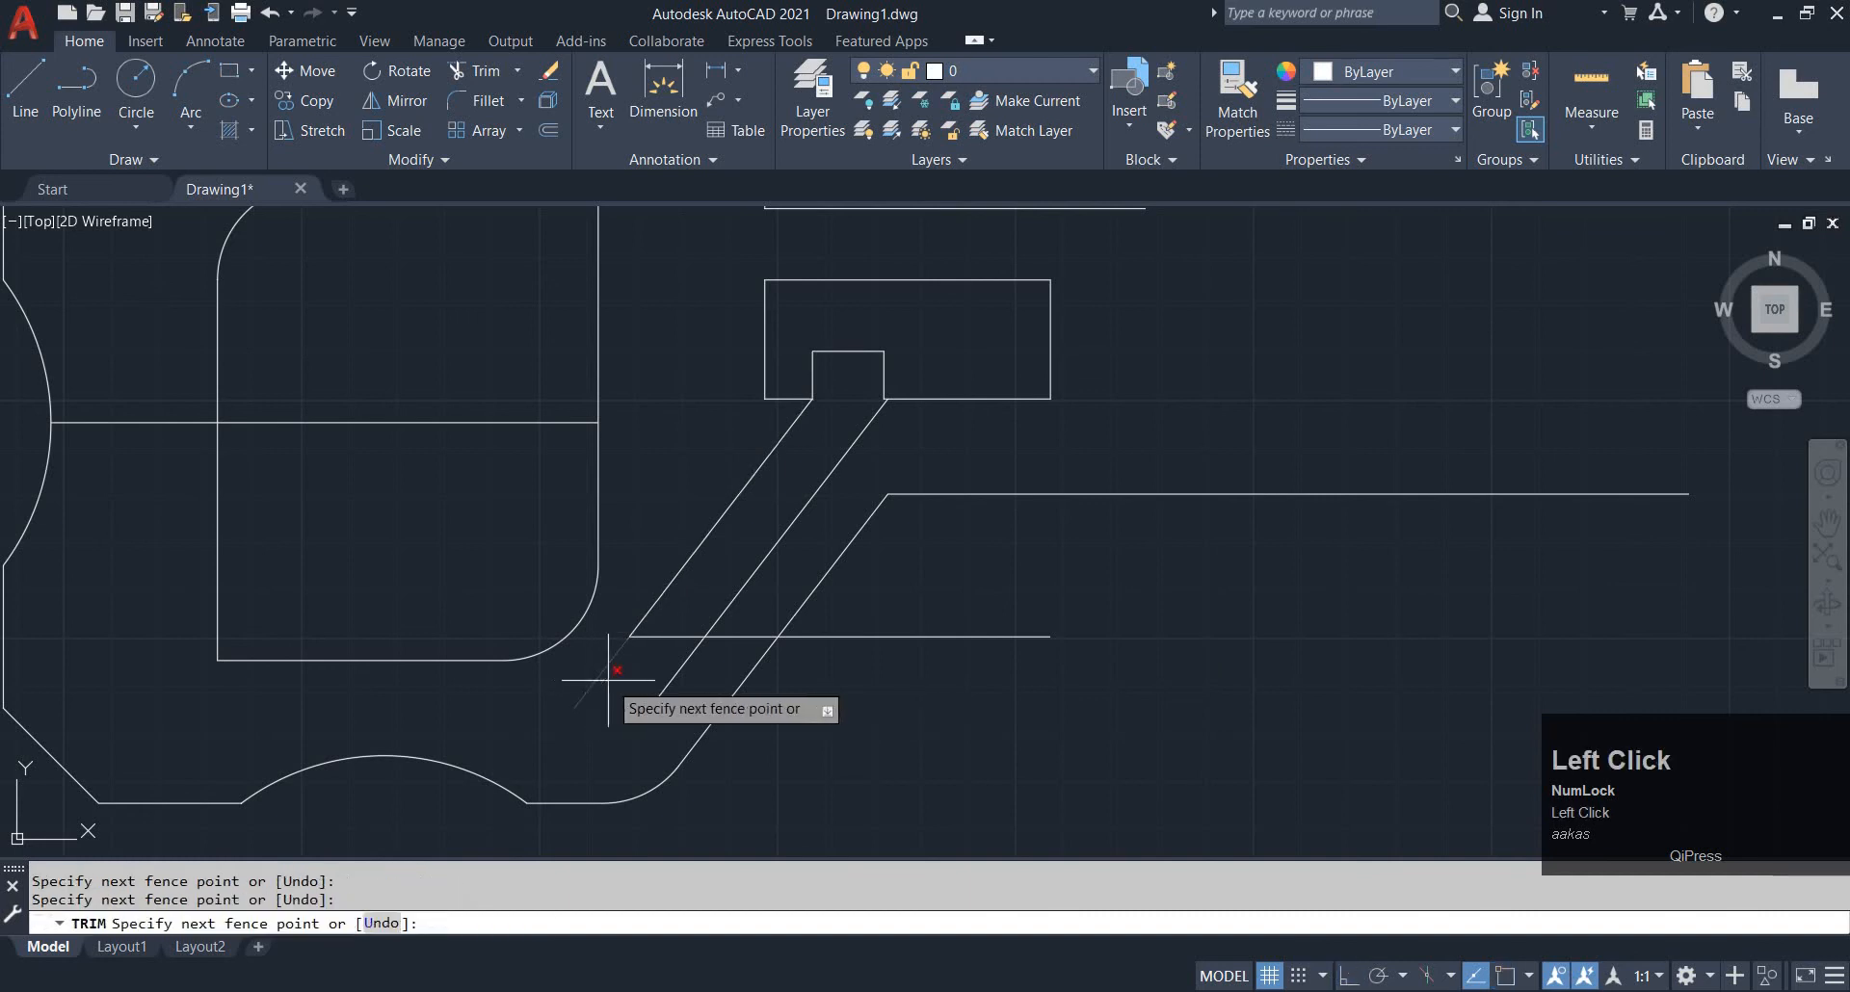
key(space)
click(746, 637)
key(Escape)
Erase the leftover piece of the offset horizontal line right of the outer diagonal
click(993, 713)
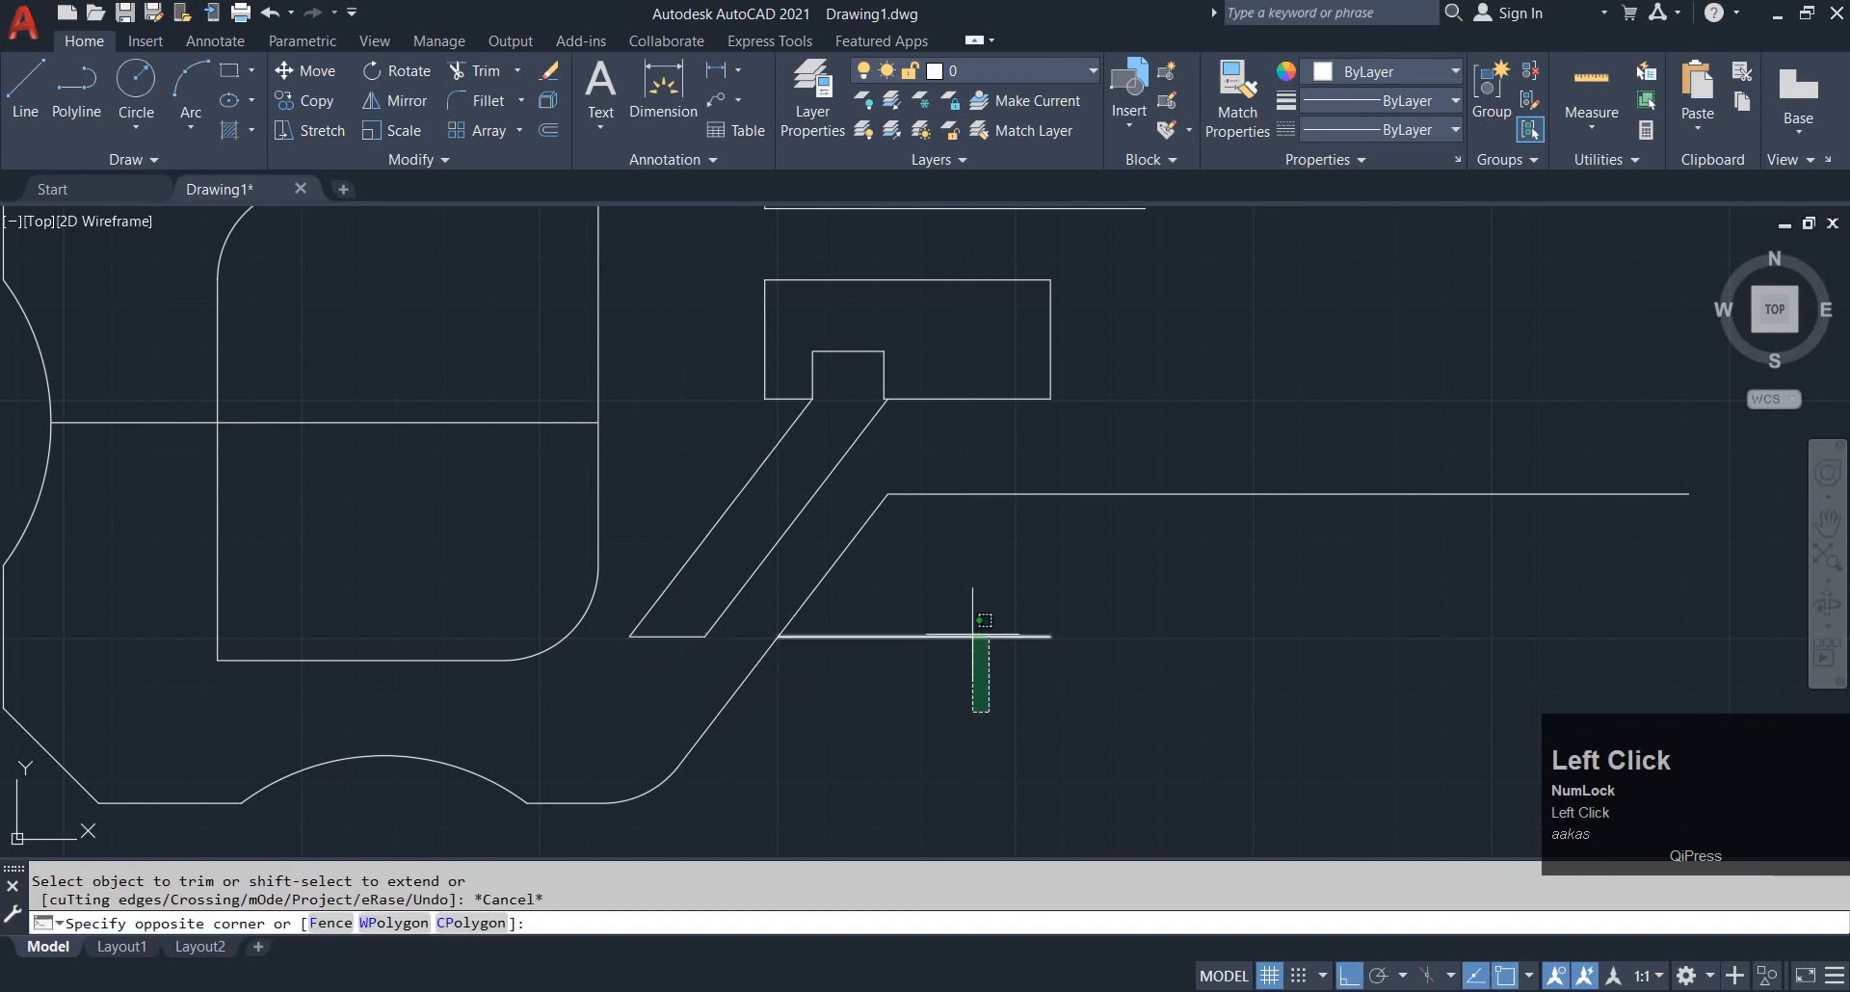
click(952, 573)
text(e)
key(space)
Erase the right slanted slot line, whose upper end misses the notch's lower right corner
scroll(819, 591, up, 6)
click(1016, 748)
scroll(1018, 677, up, 4)
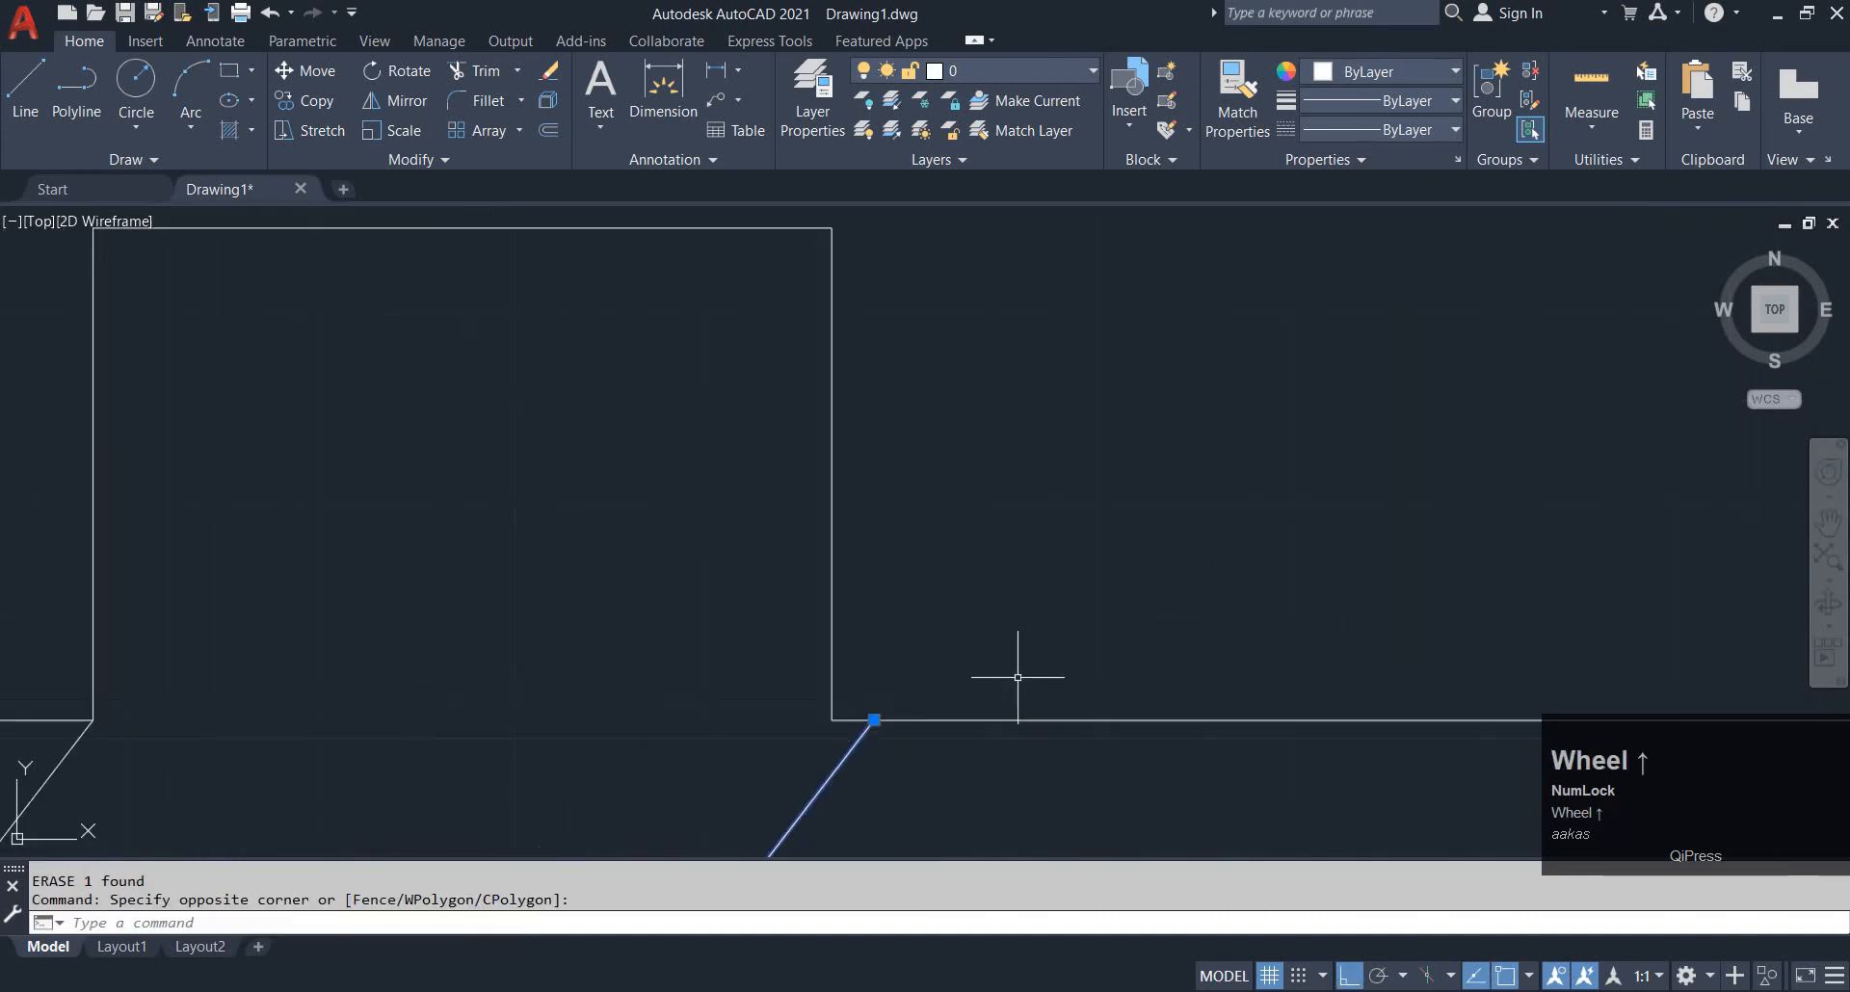
click(874, 720)
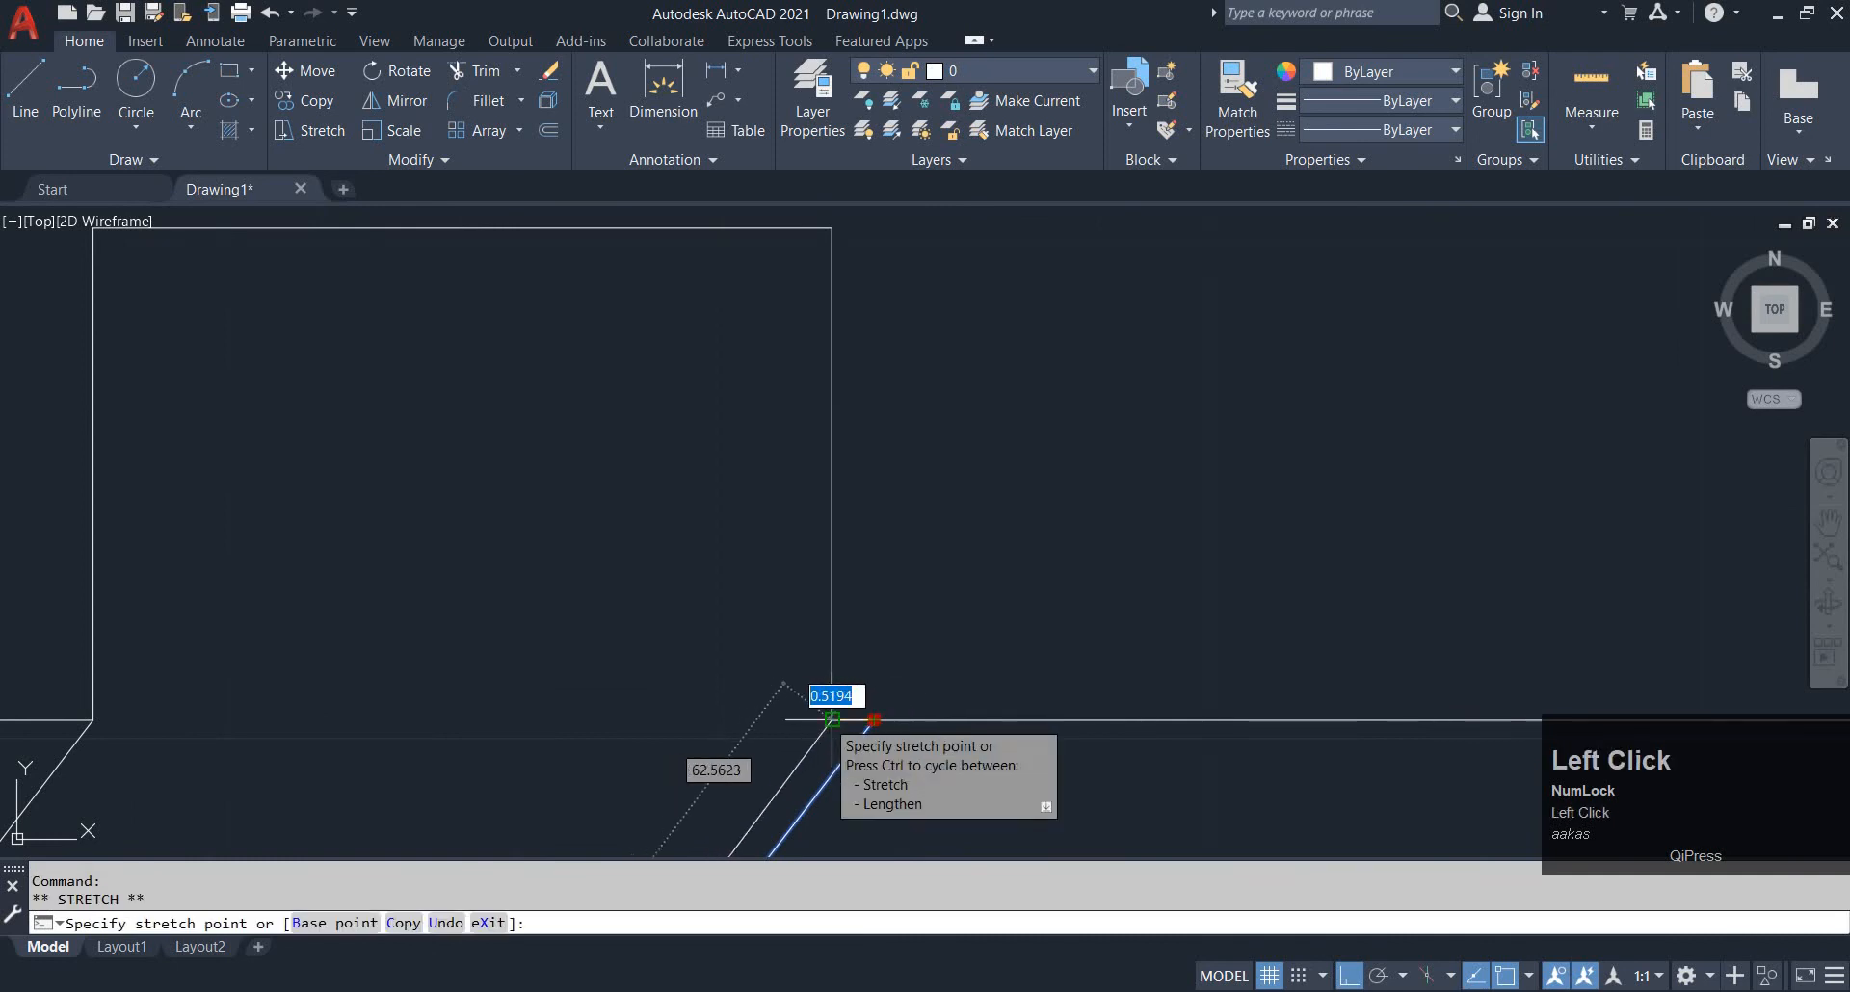
key(Escape)
scroll(816, 659, down, 6)
middle_drag(816, 659, 834, 484)
key(Delete)
Copy the outer diagonal from its upper endpoint exactly to the notch's lower right corner as the right slot line
click(858, 776)
click(711, 679)
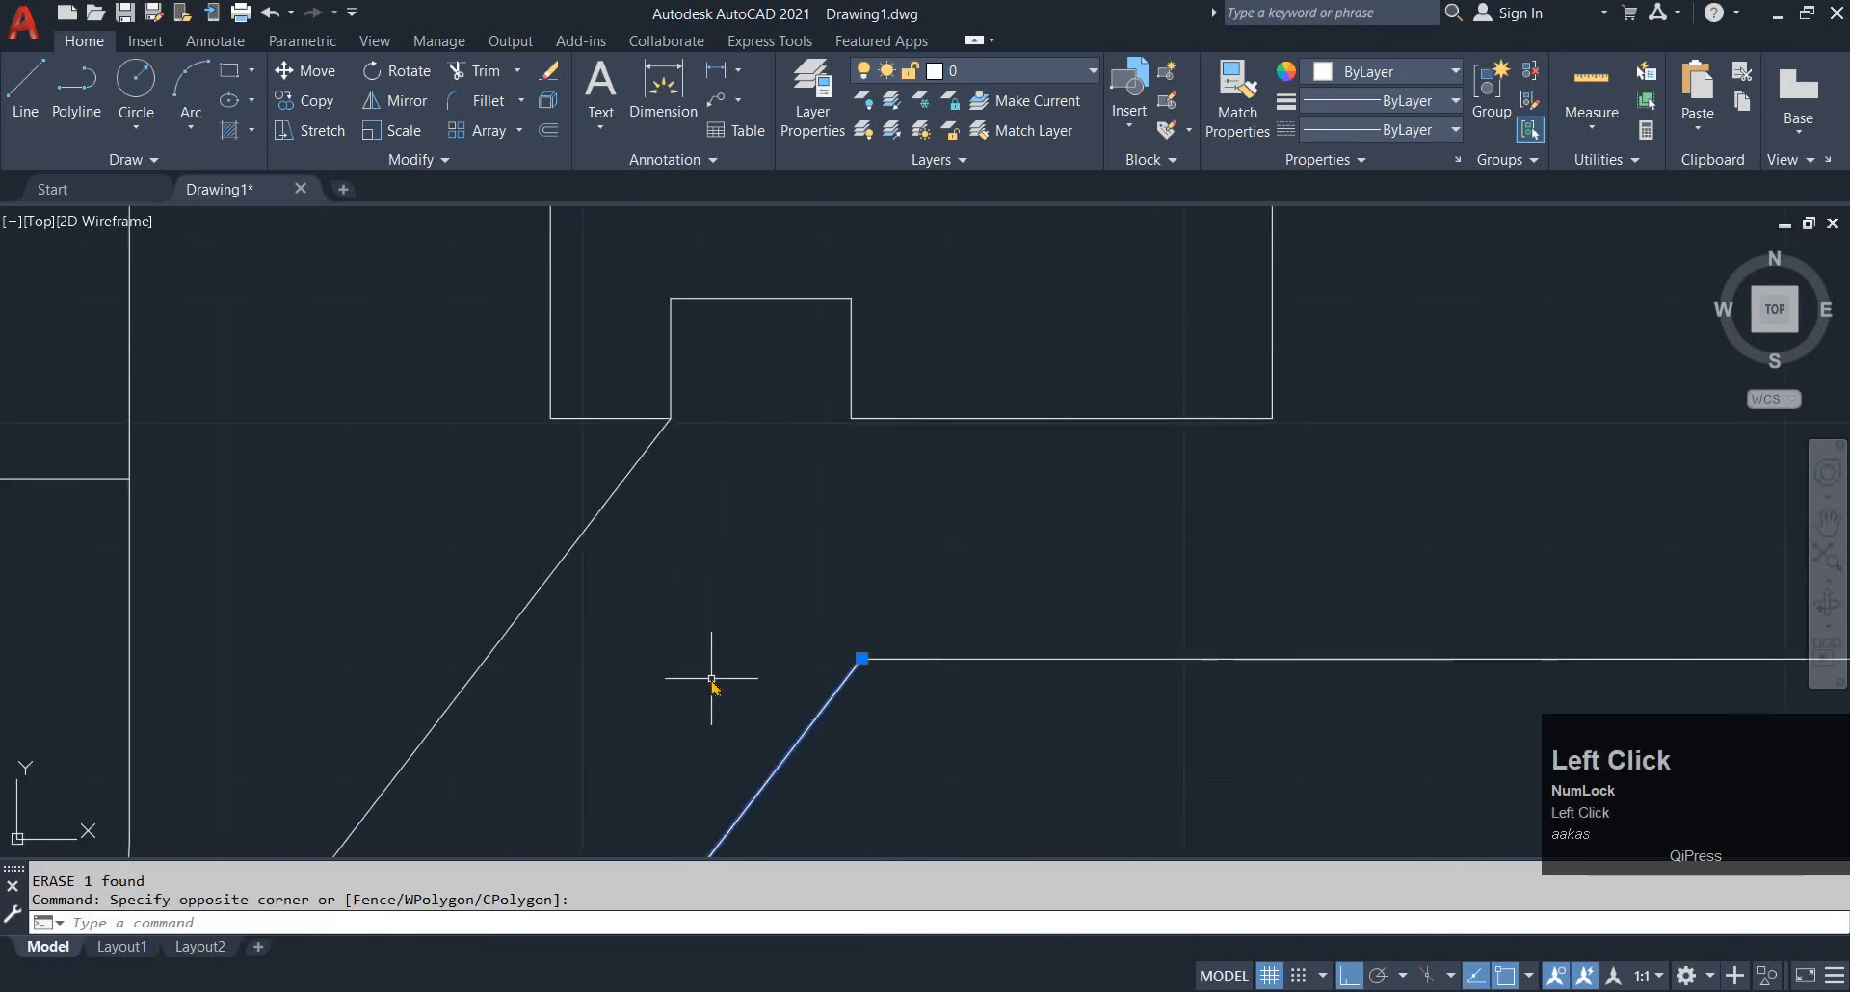
text(co)
key(space)
click(861, 659)
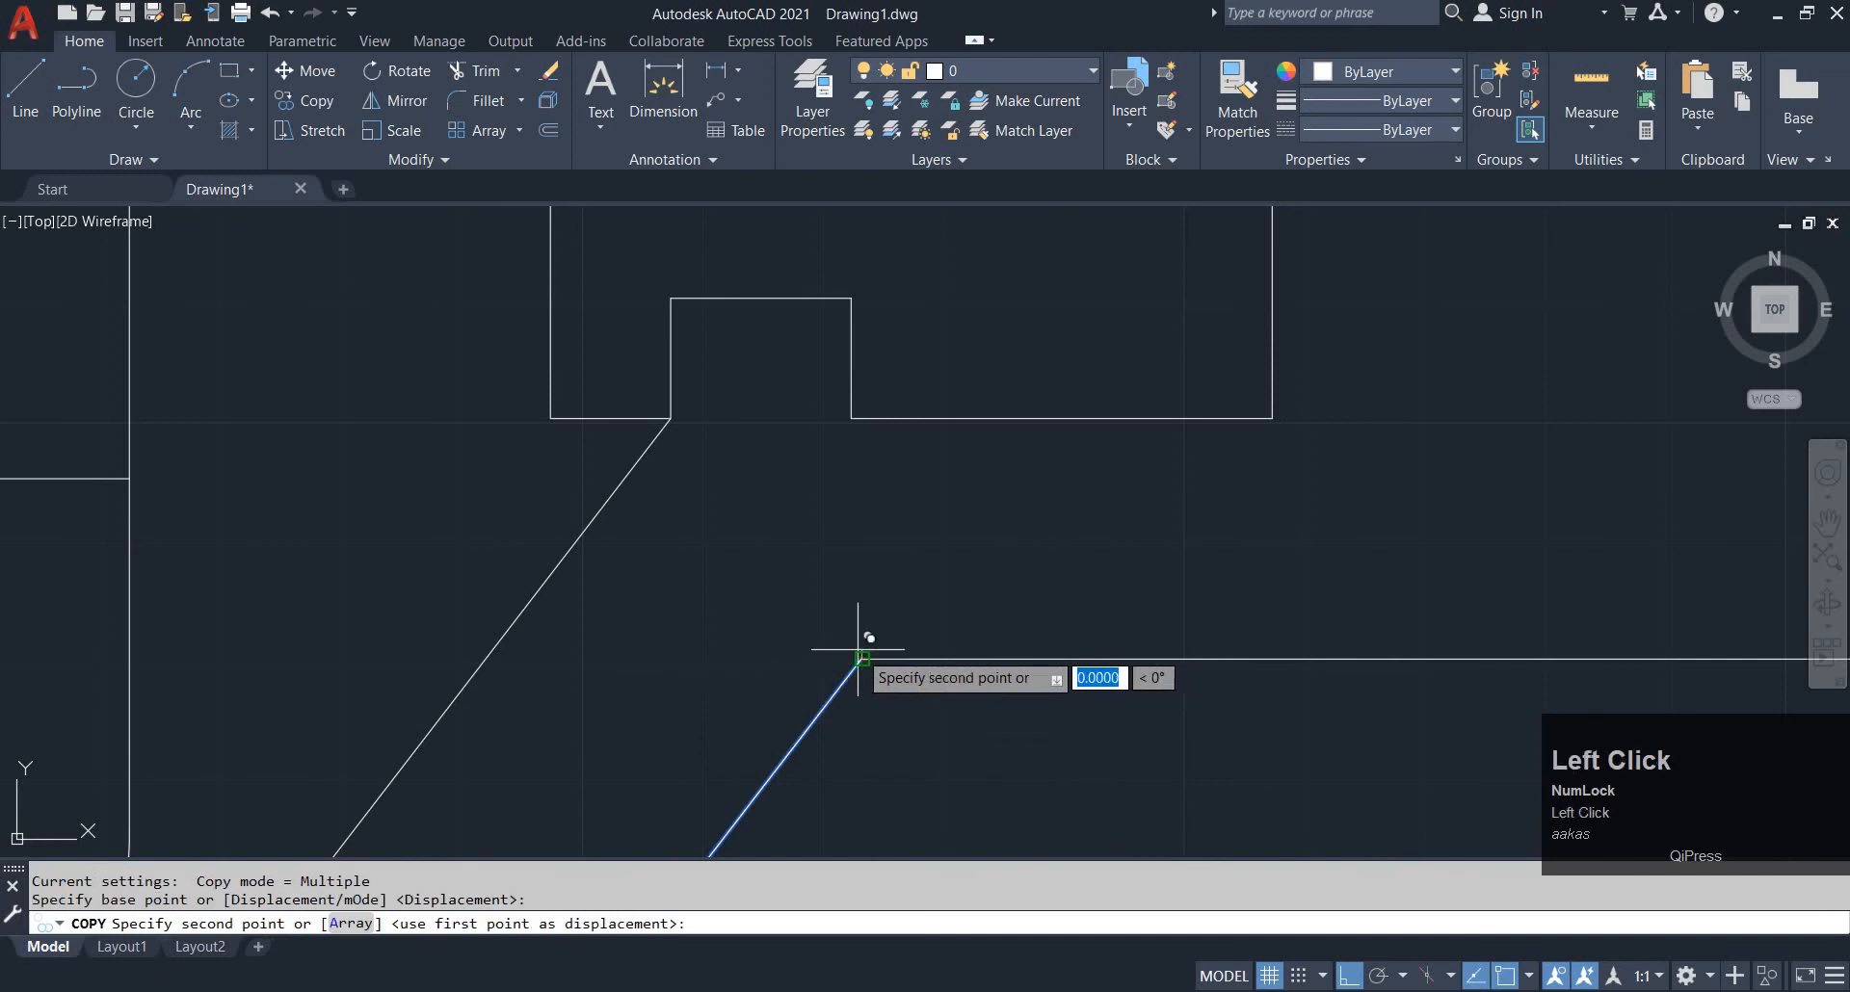
click(853, 438)
key(Escape)
scroll(859, 425, up, 2)
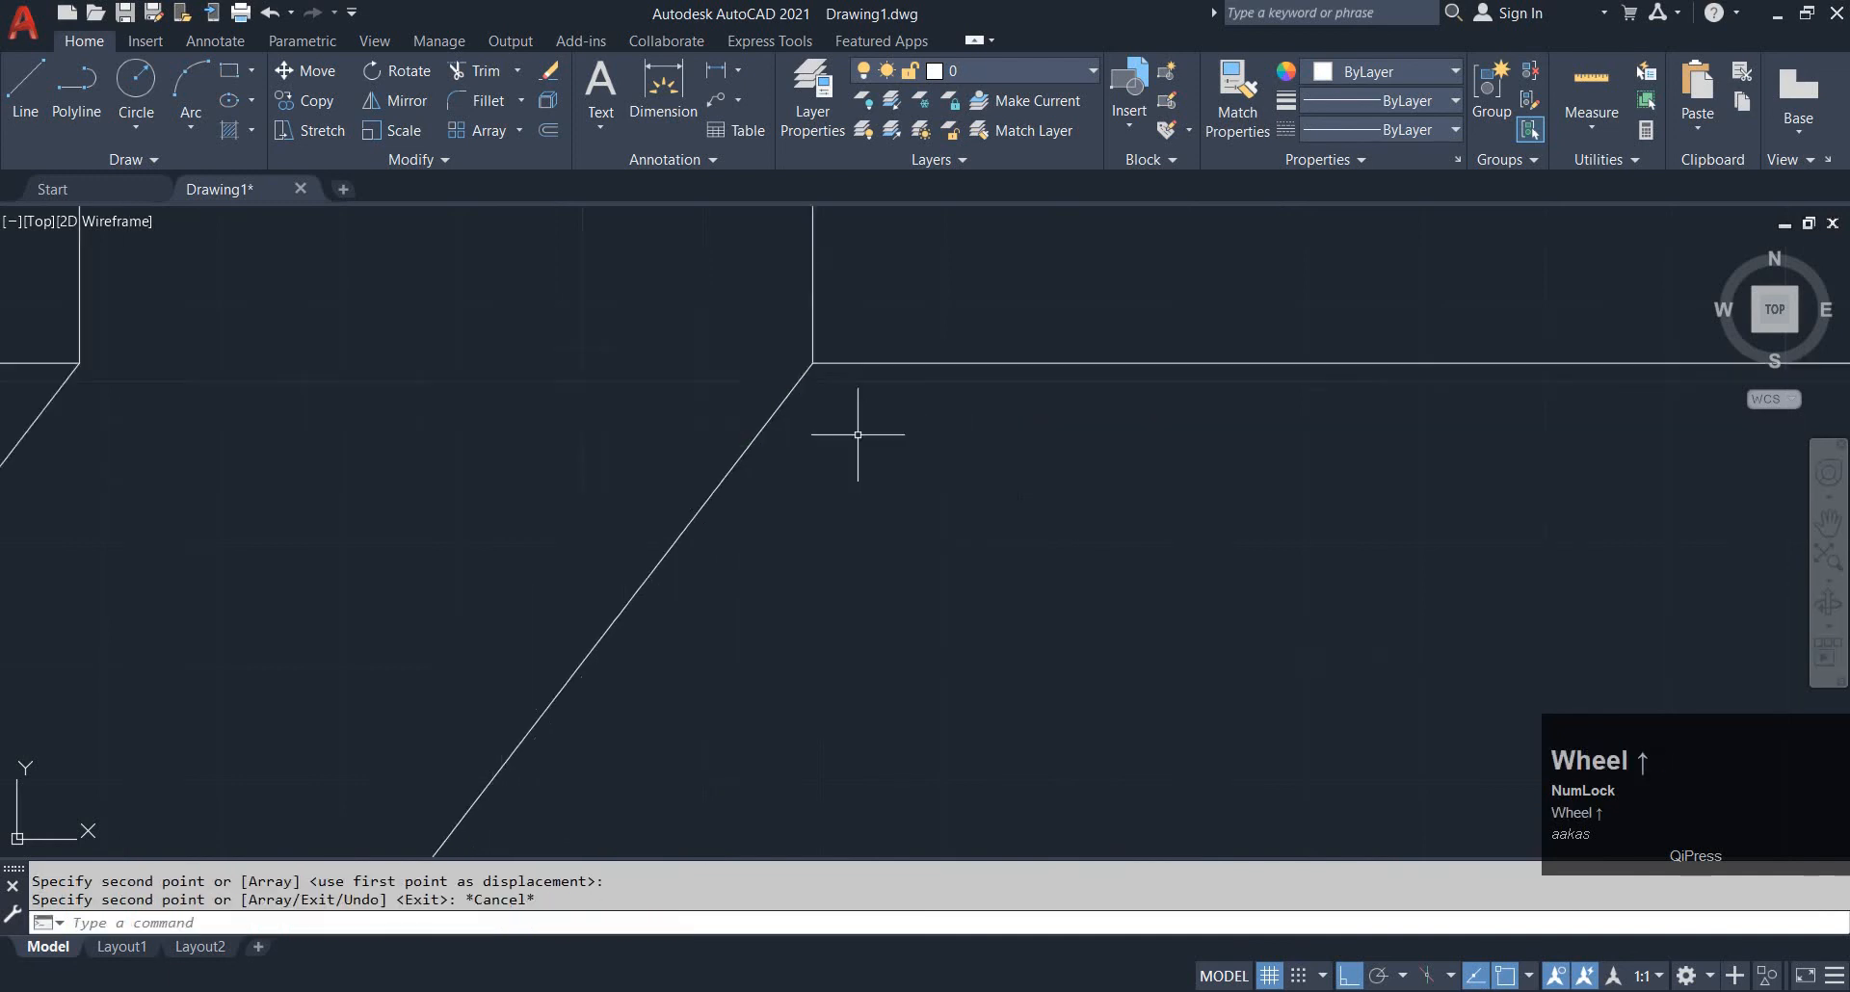
Trim the slot's bottom line beyond the right slanted line and the slanted line's end projecting below it
scroll(858, 425, down, 4)
scroll(839, 477, down, 4)
middle_drag(738, 512, 743, 379)
scroll(717, 448, up, 6)
key(Escape)
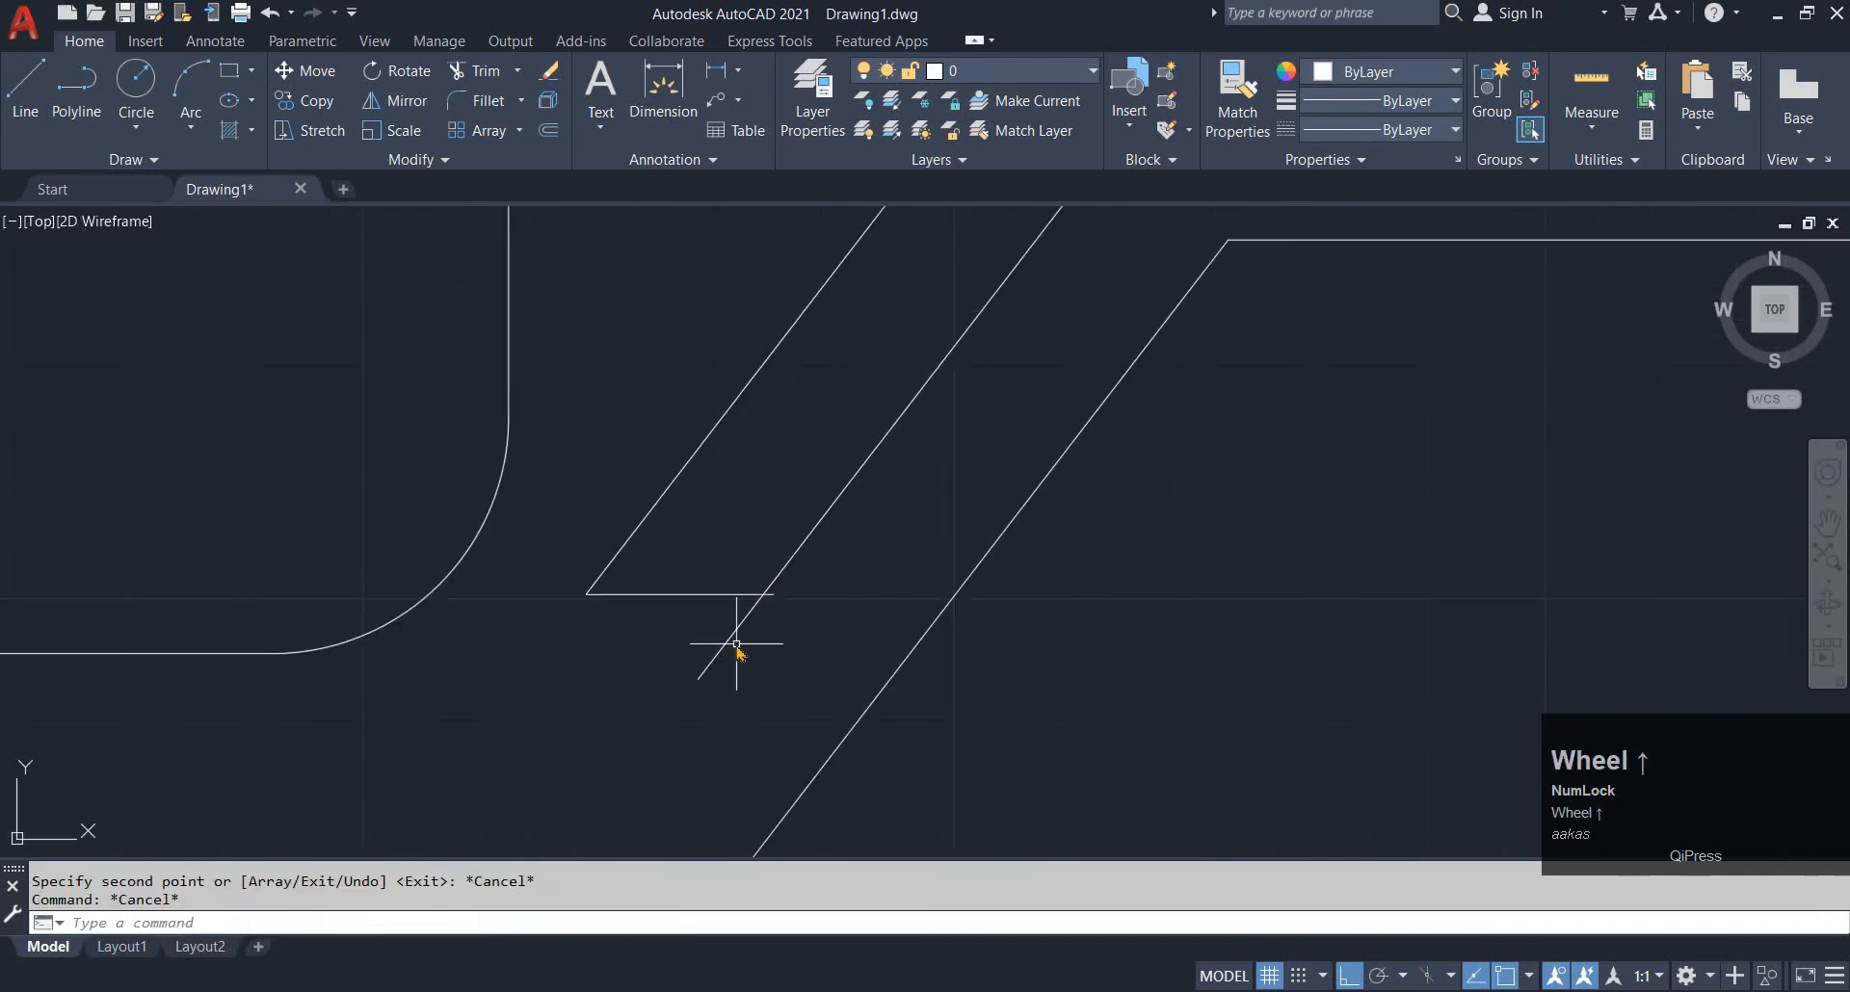
key(space)
click(771, 599)
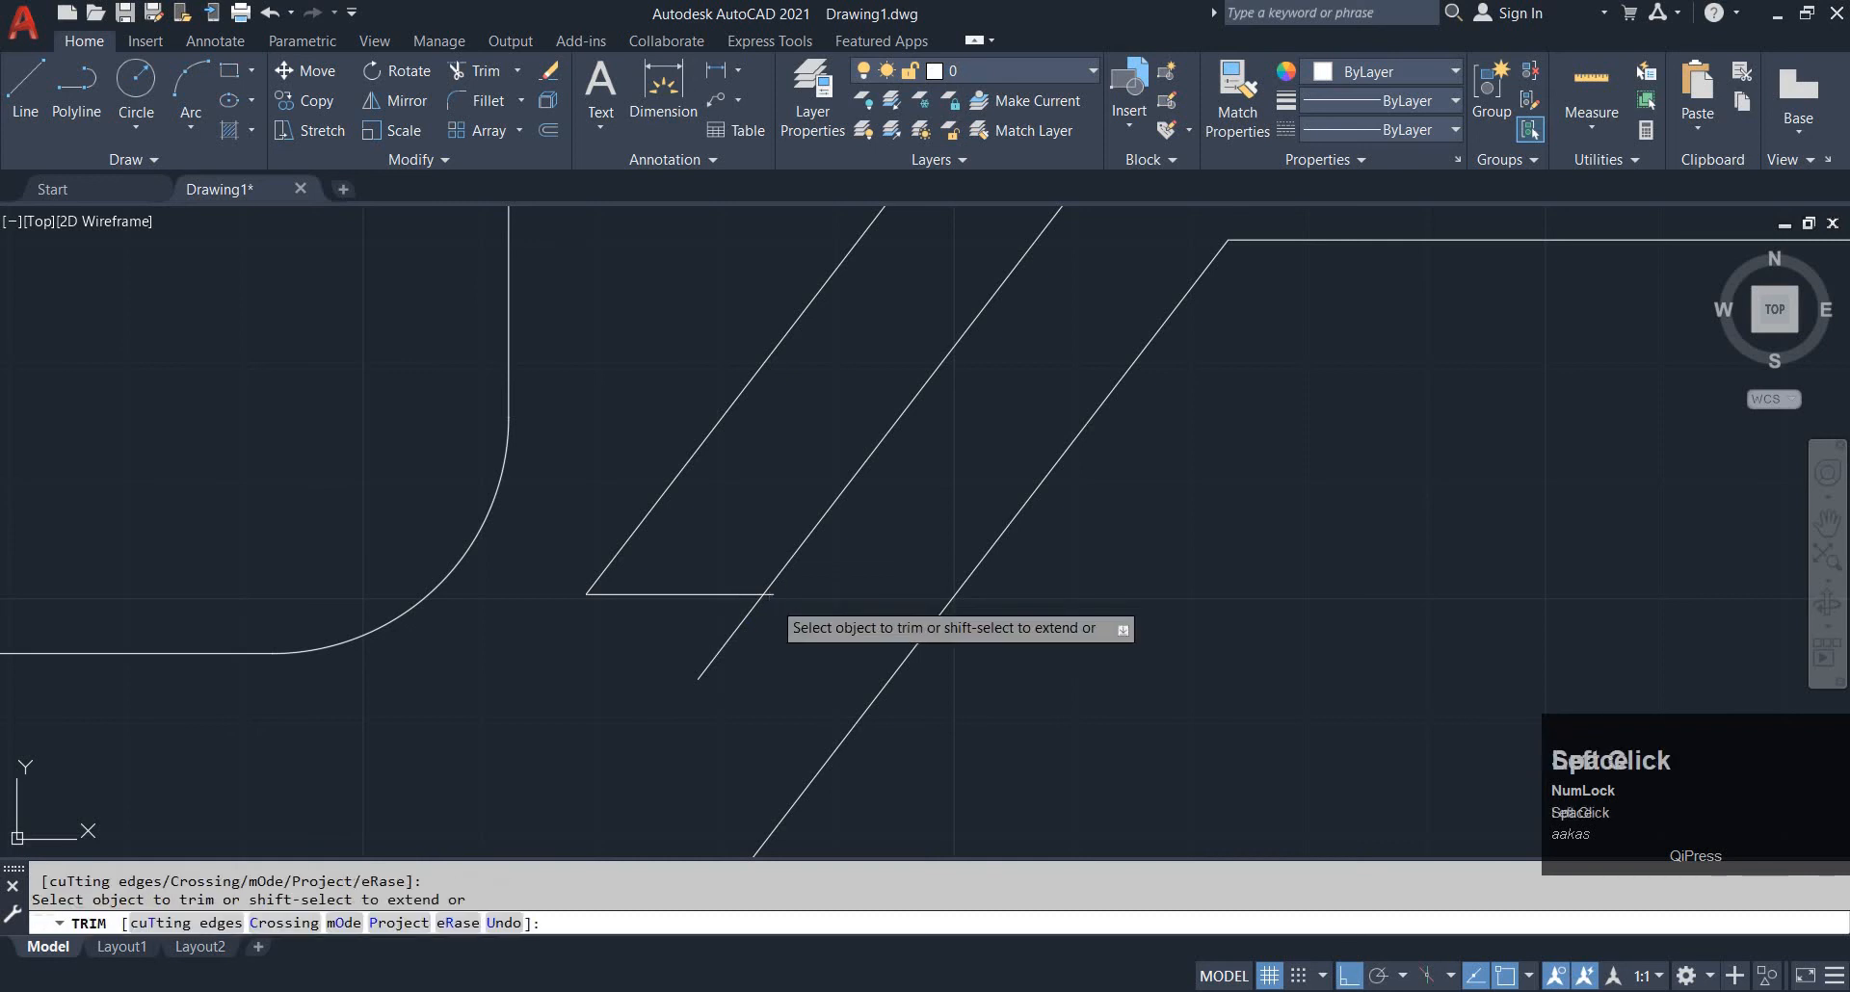
scroll(771, 596, up, 6)
click(740, 582)
scroll(701, 636, down, 3)
middle_drag(701, 636, 713, 549)
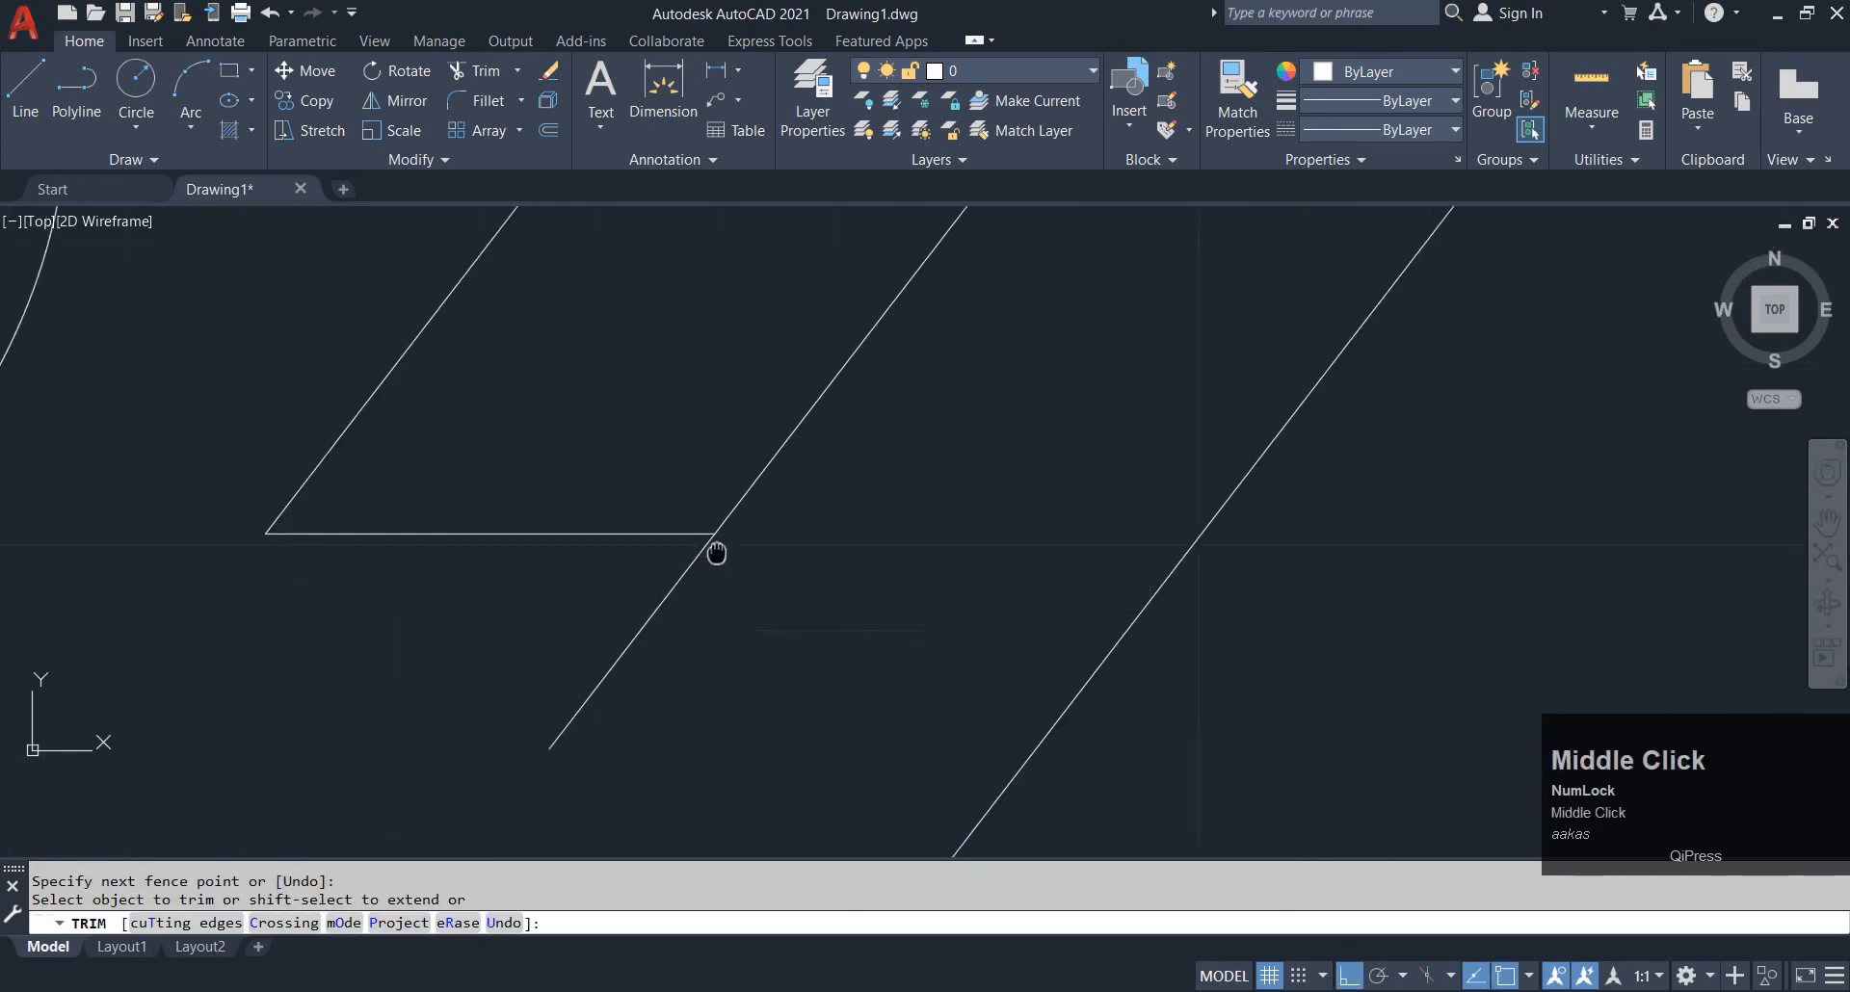
click(785, 673)
click(527, 613)
scroll(677, 622, down, 9)
key(Escape)
Check the EX 50 reference image, and draw a vertical helper line upward from the right end of the upper horizontal line
key(alt+Tab)
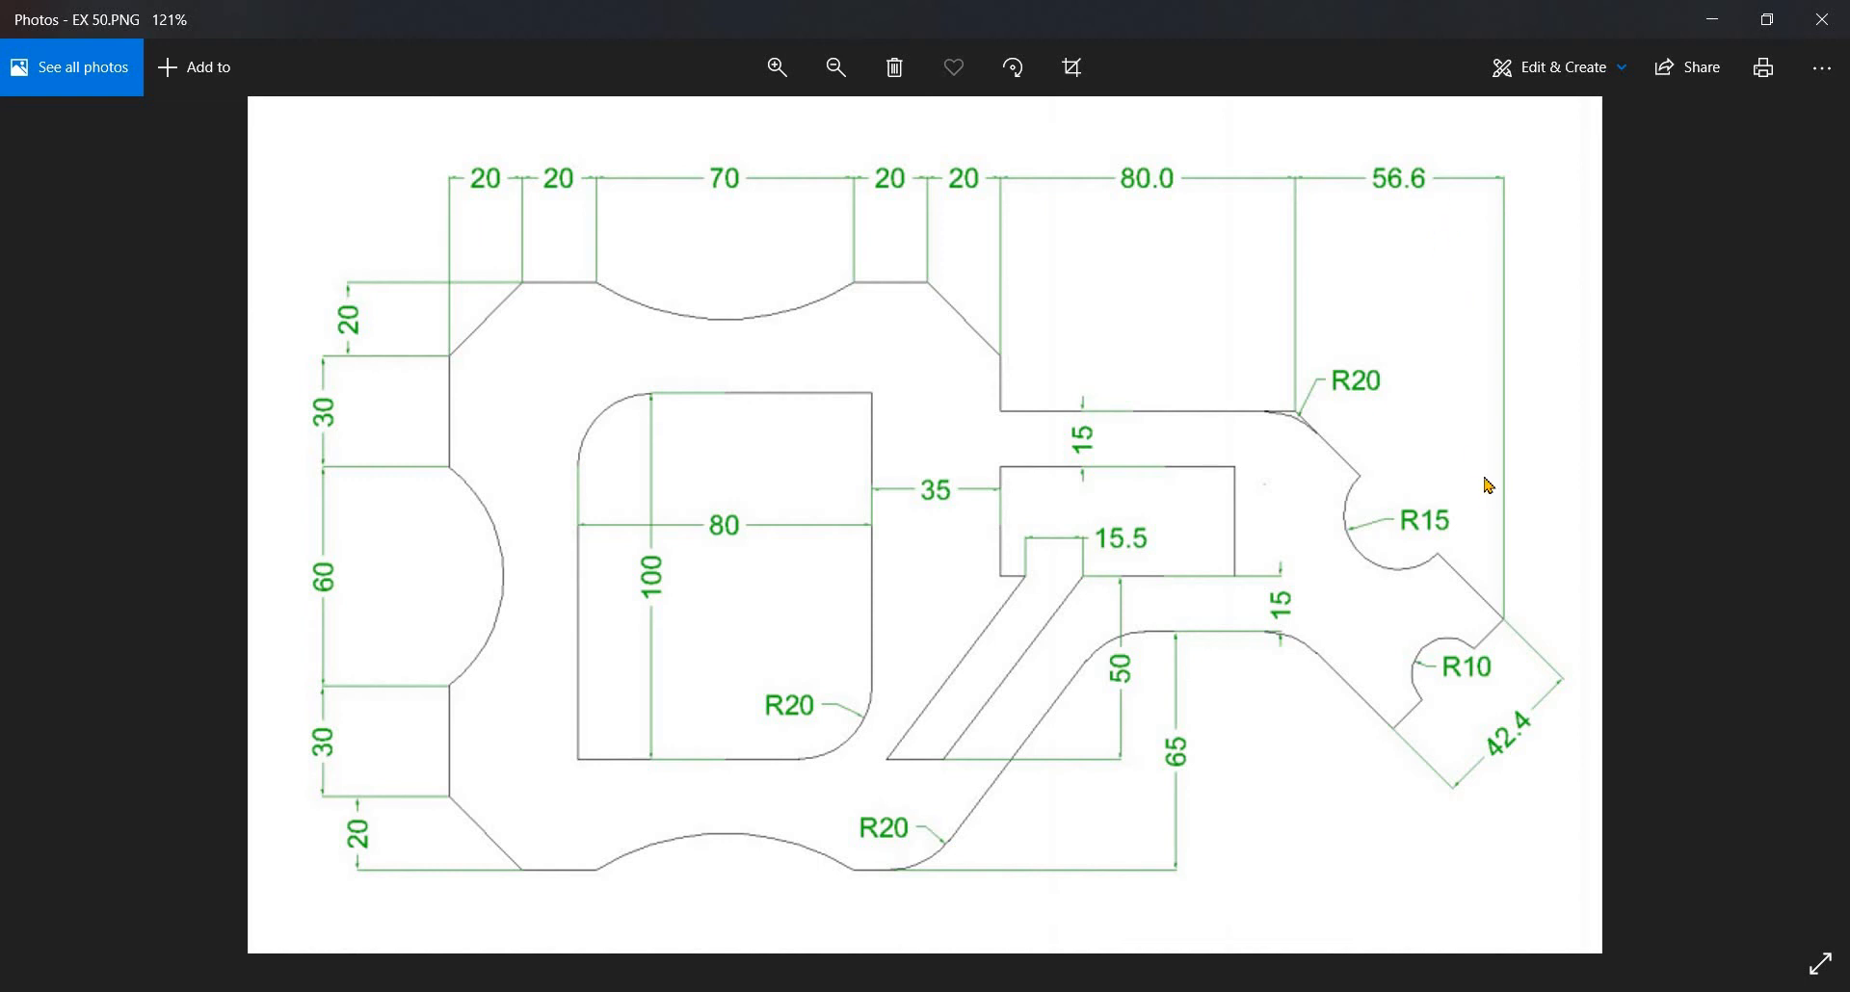
key(alt+Tab)
scroll(1058, 398, down, 4)
middle_drag(1027, 419, 908, 471)
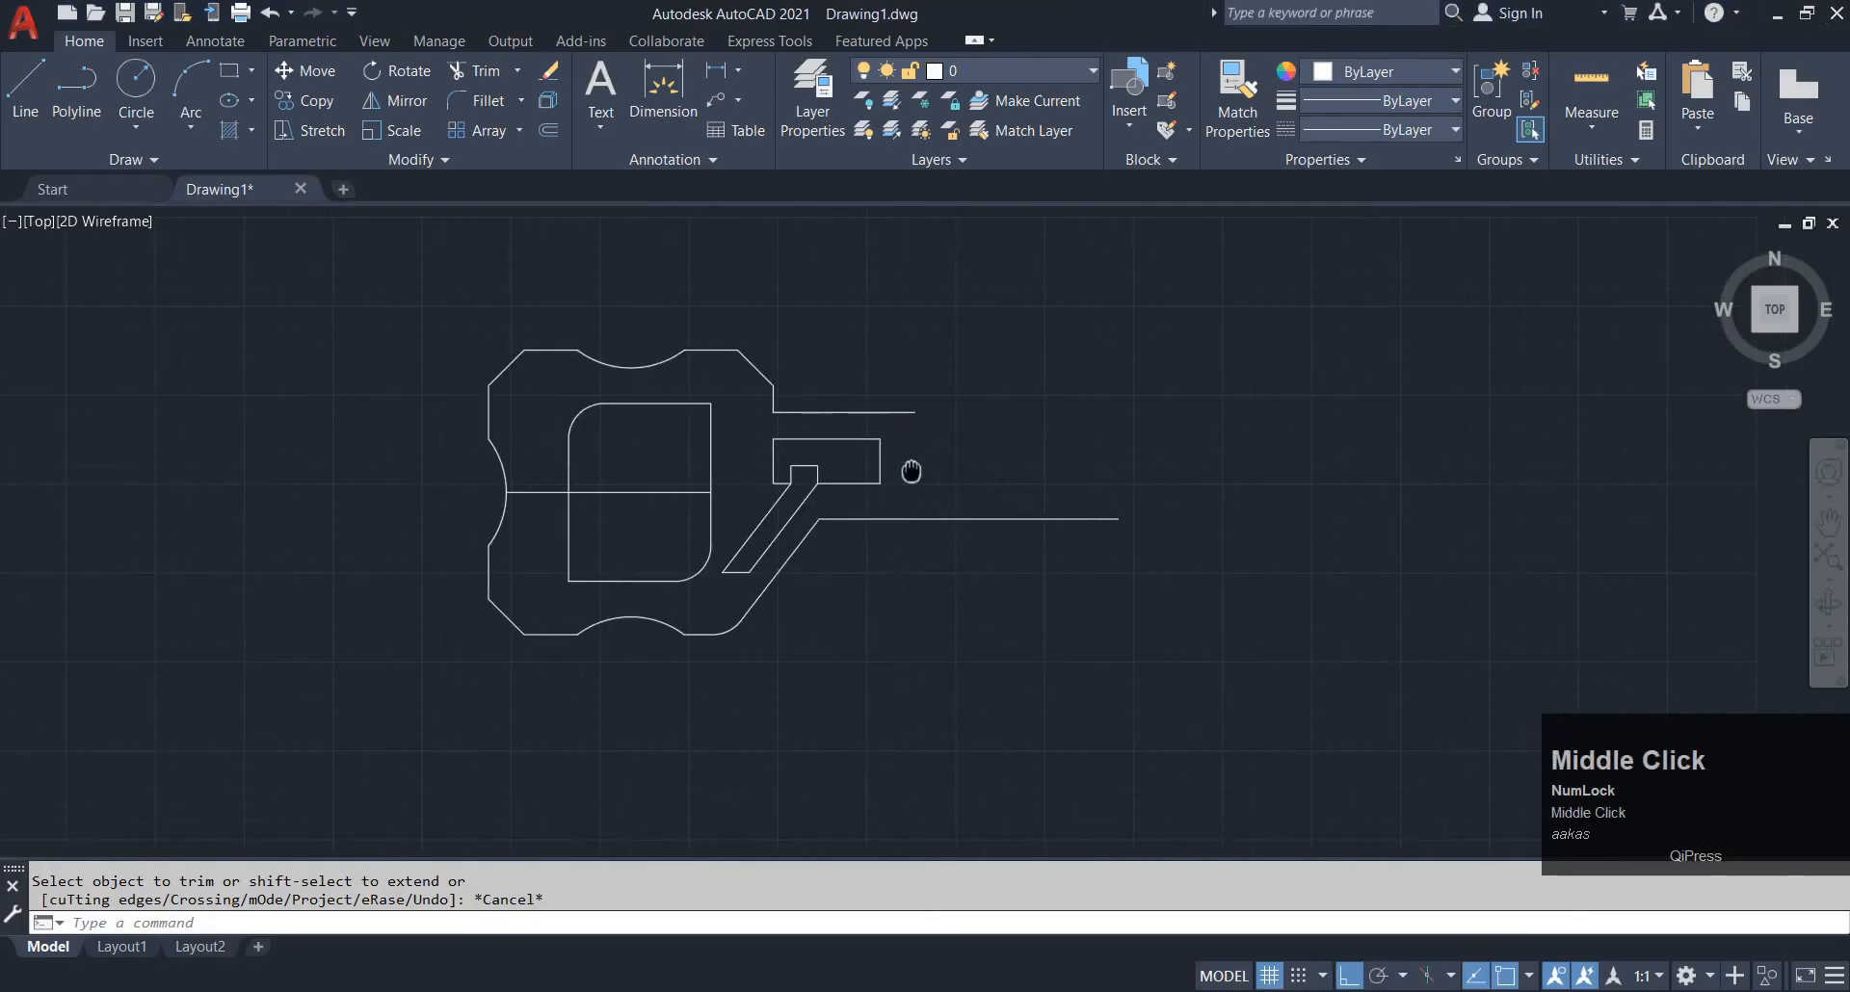
key(Escape)
key(Escape)
text(l)
key(space)
click(915, 412)
click(926, 313)
key(Escape)
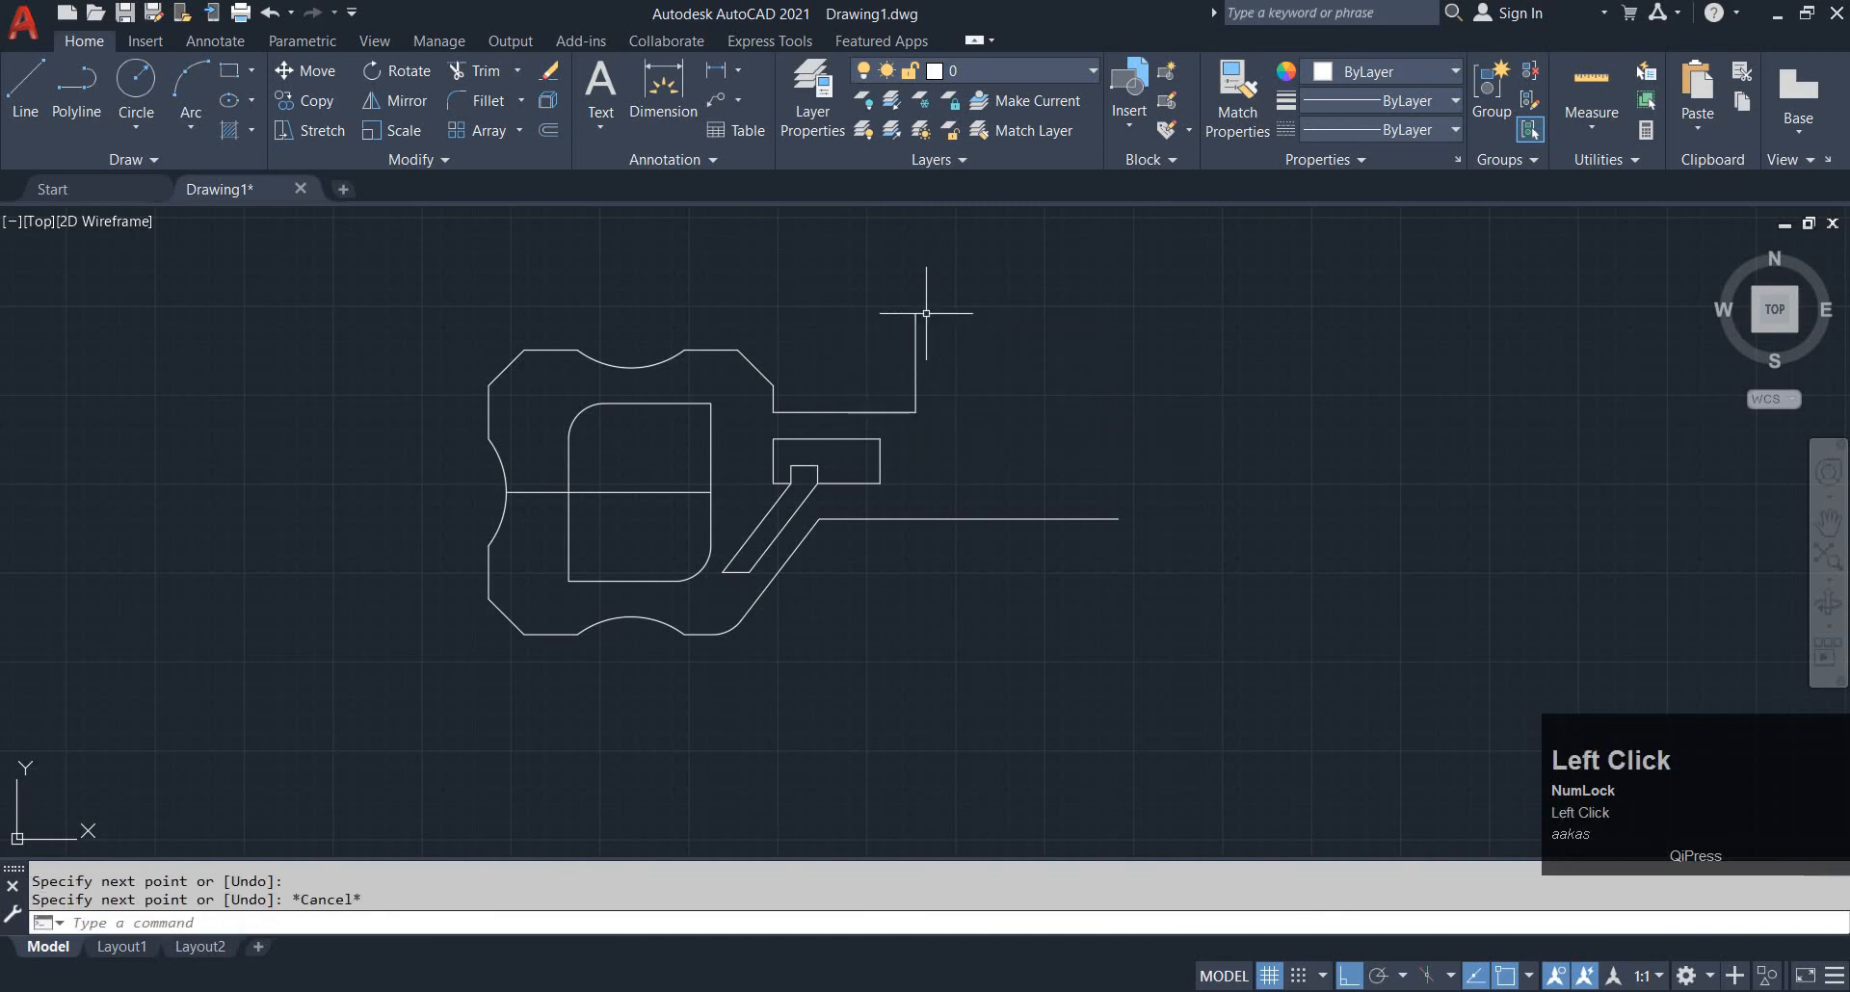
Offset the vertical helper line 56.5 units to the right
text(o)
key(space)
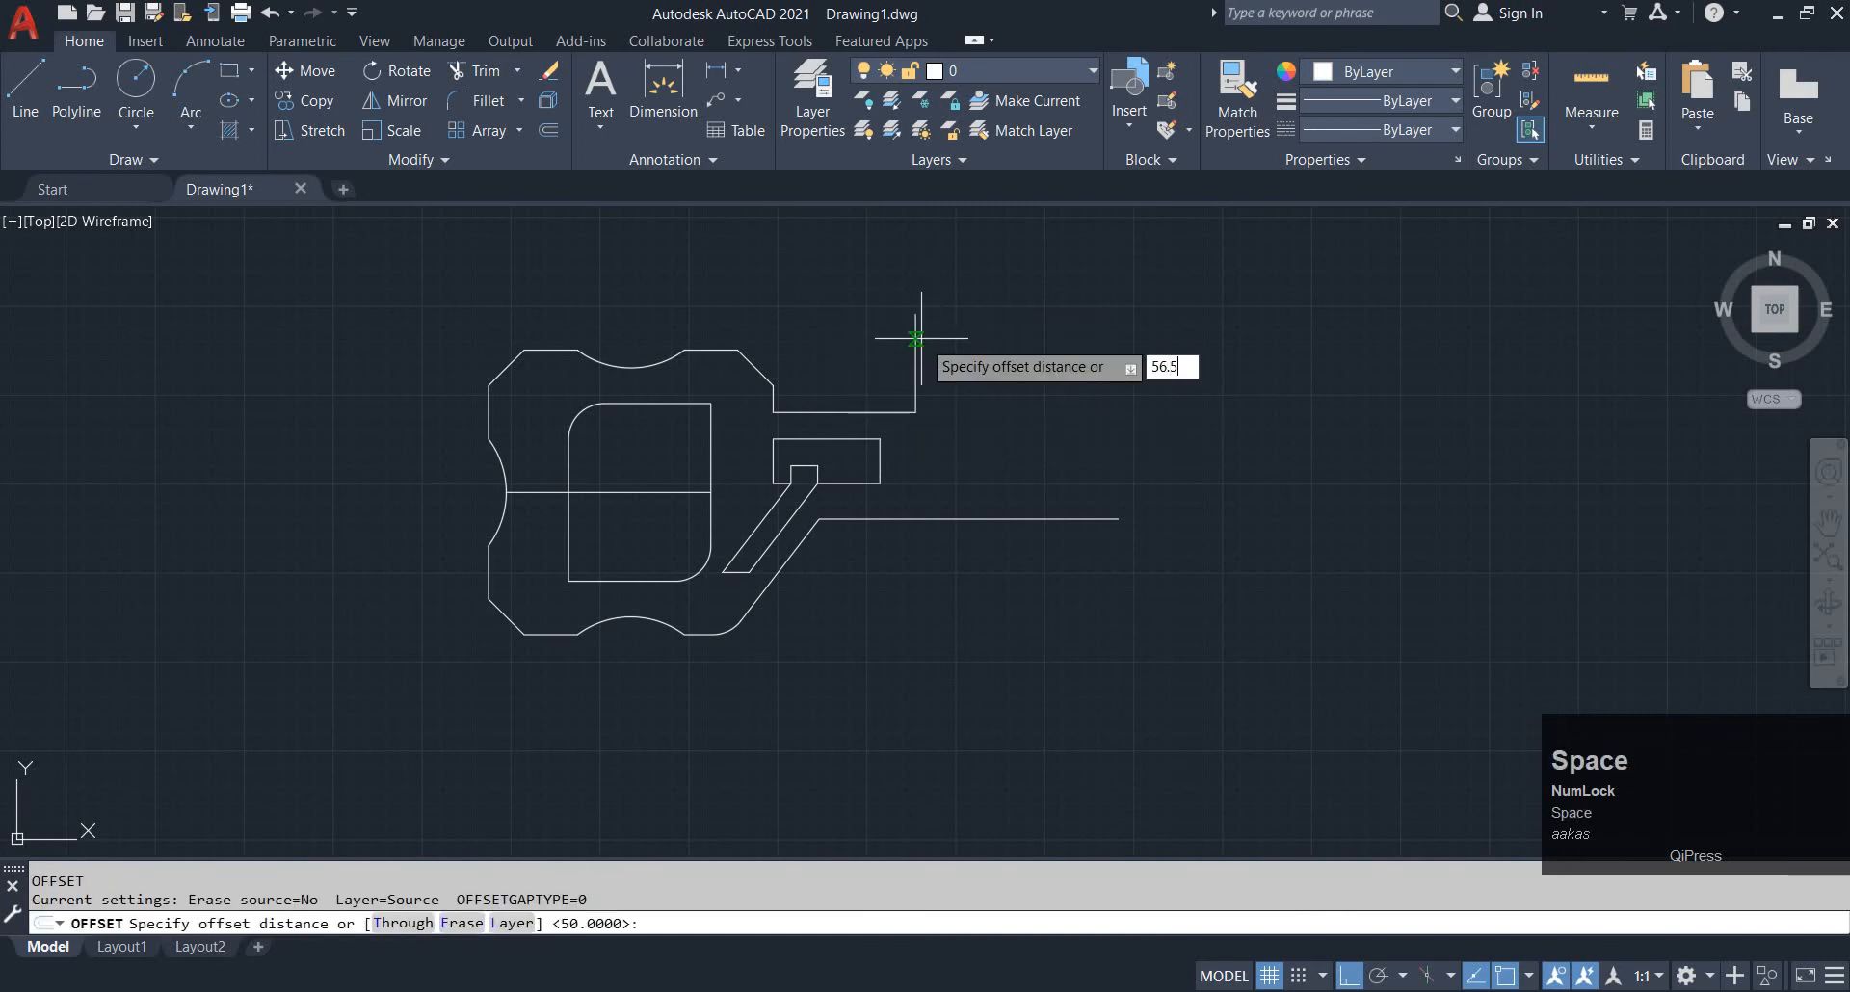
text(56.5)
key(space)
click(916, 380)
click(1122, 381)
Check the EX 50 reference image, and draw a 100-unit line at 315° from the upper horizontal line's right end
key(alt+Tab)
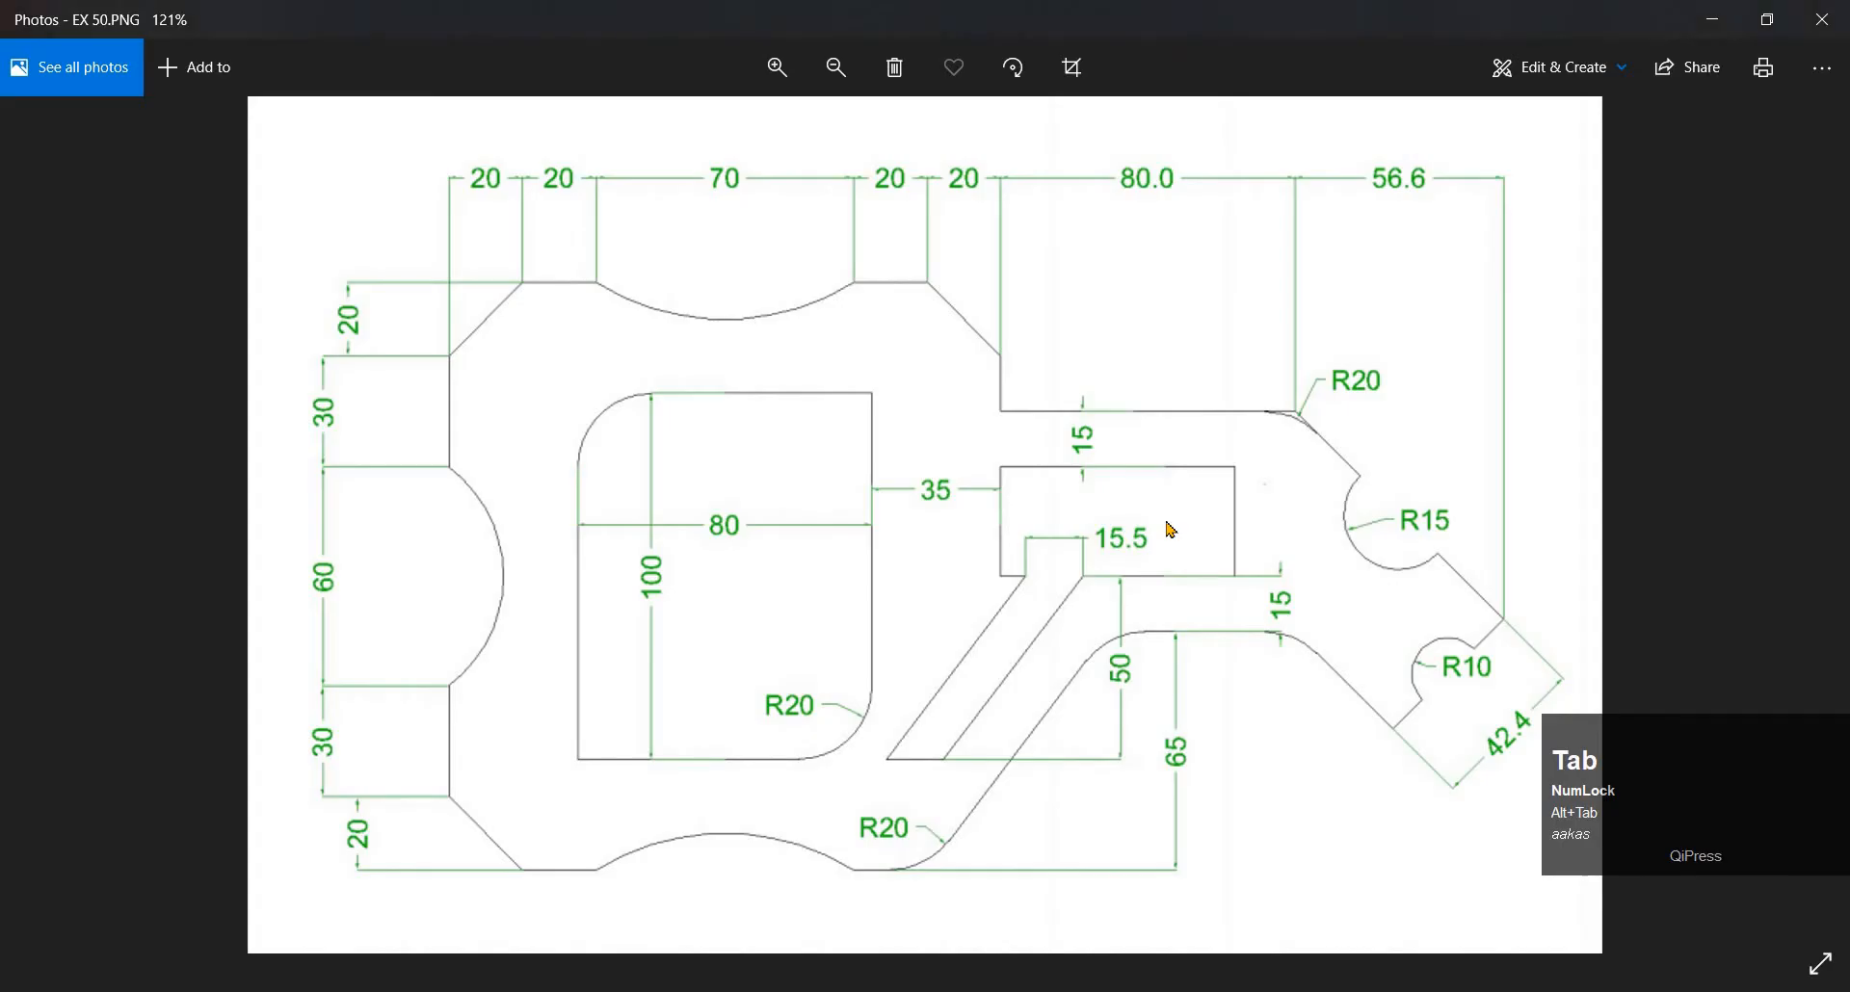
key(alt+Tab)
key(alt+Tab)
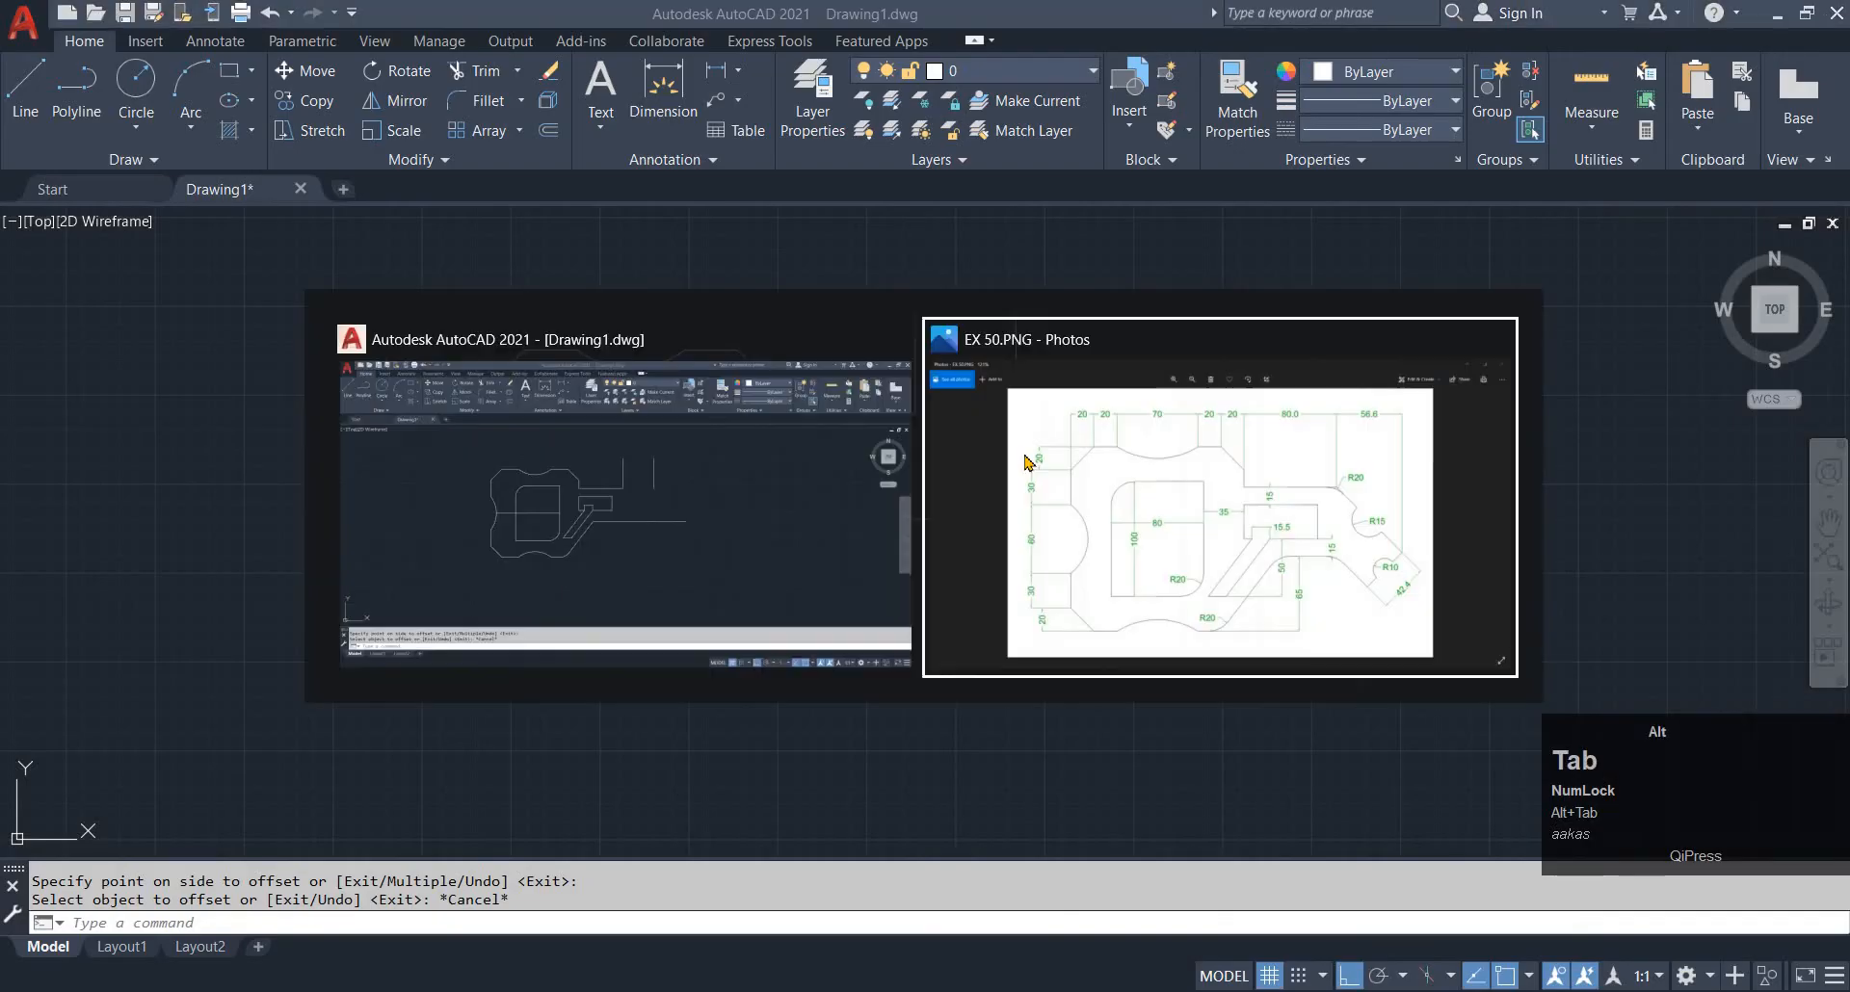
key(alt+Tab)
scroll(970, 417, up, 2)
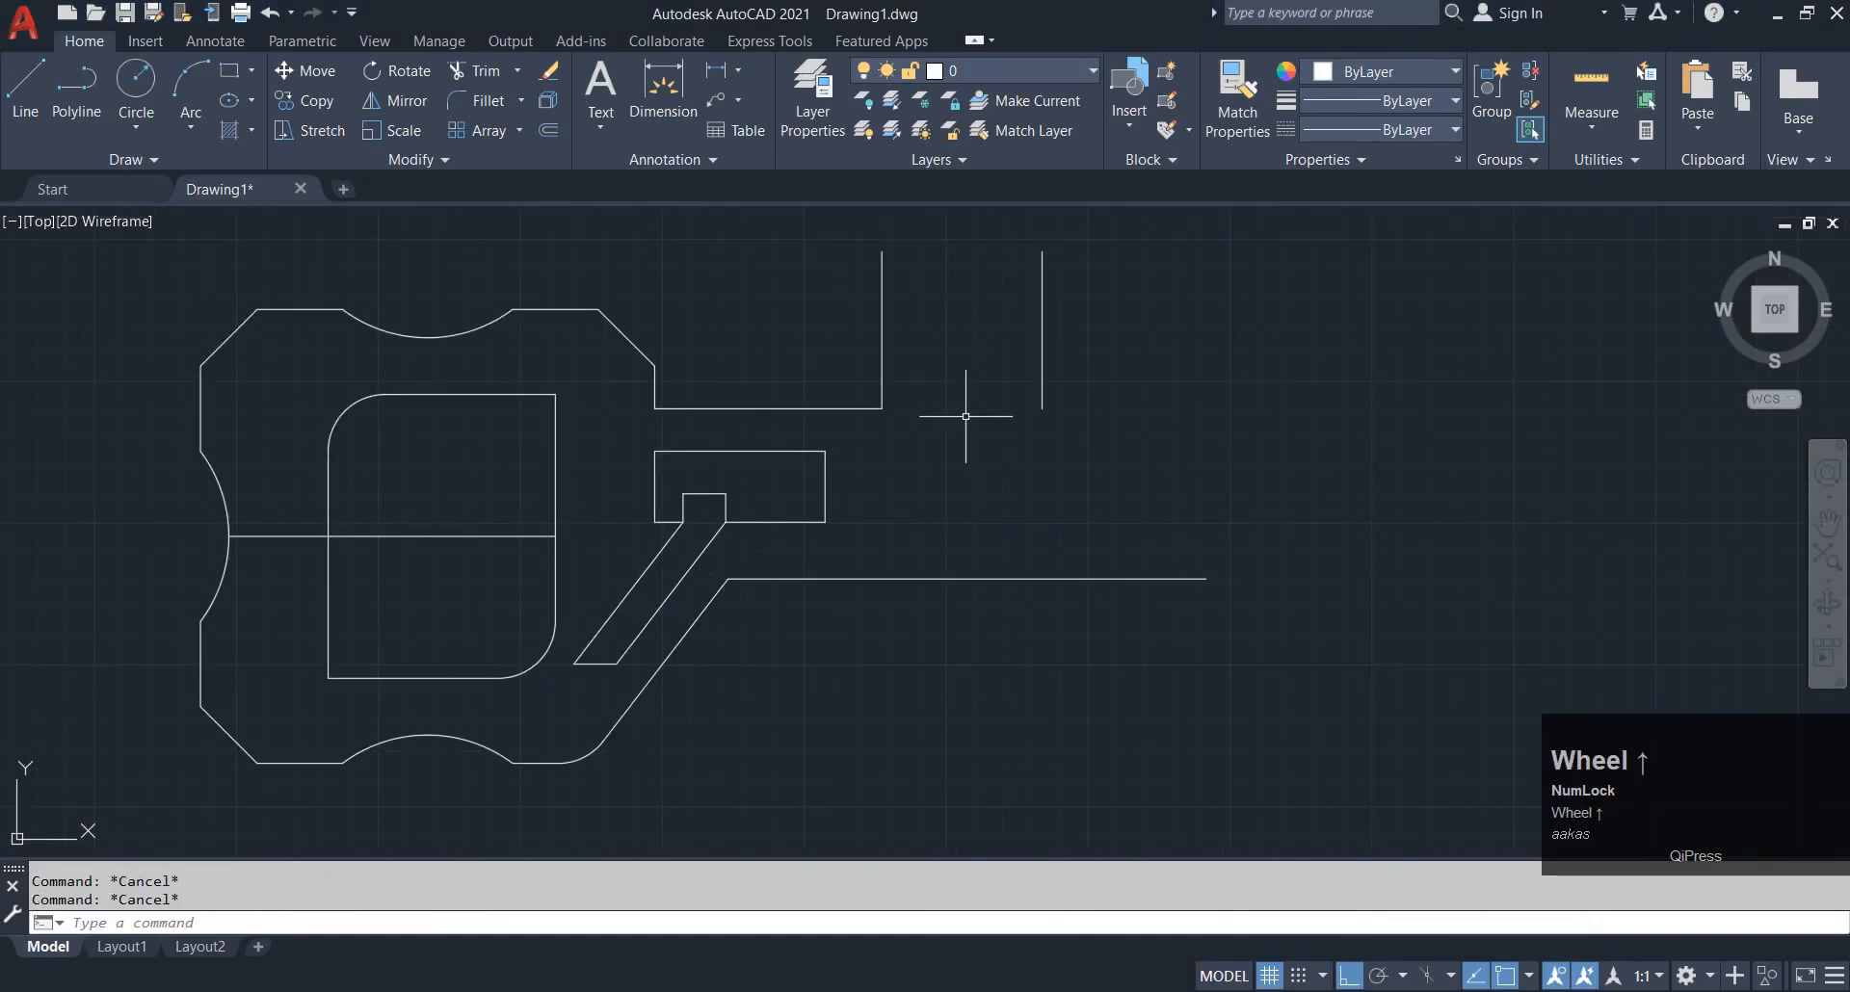
text(l)
key(space)
click(881, 407)
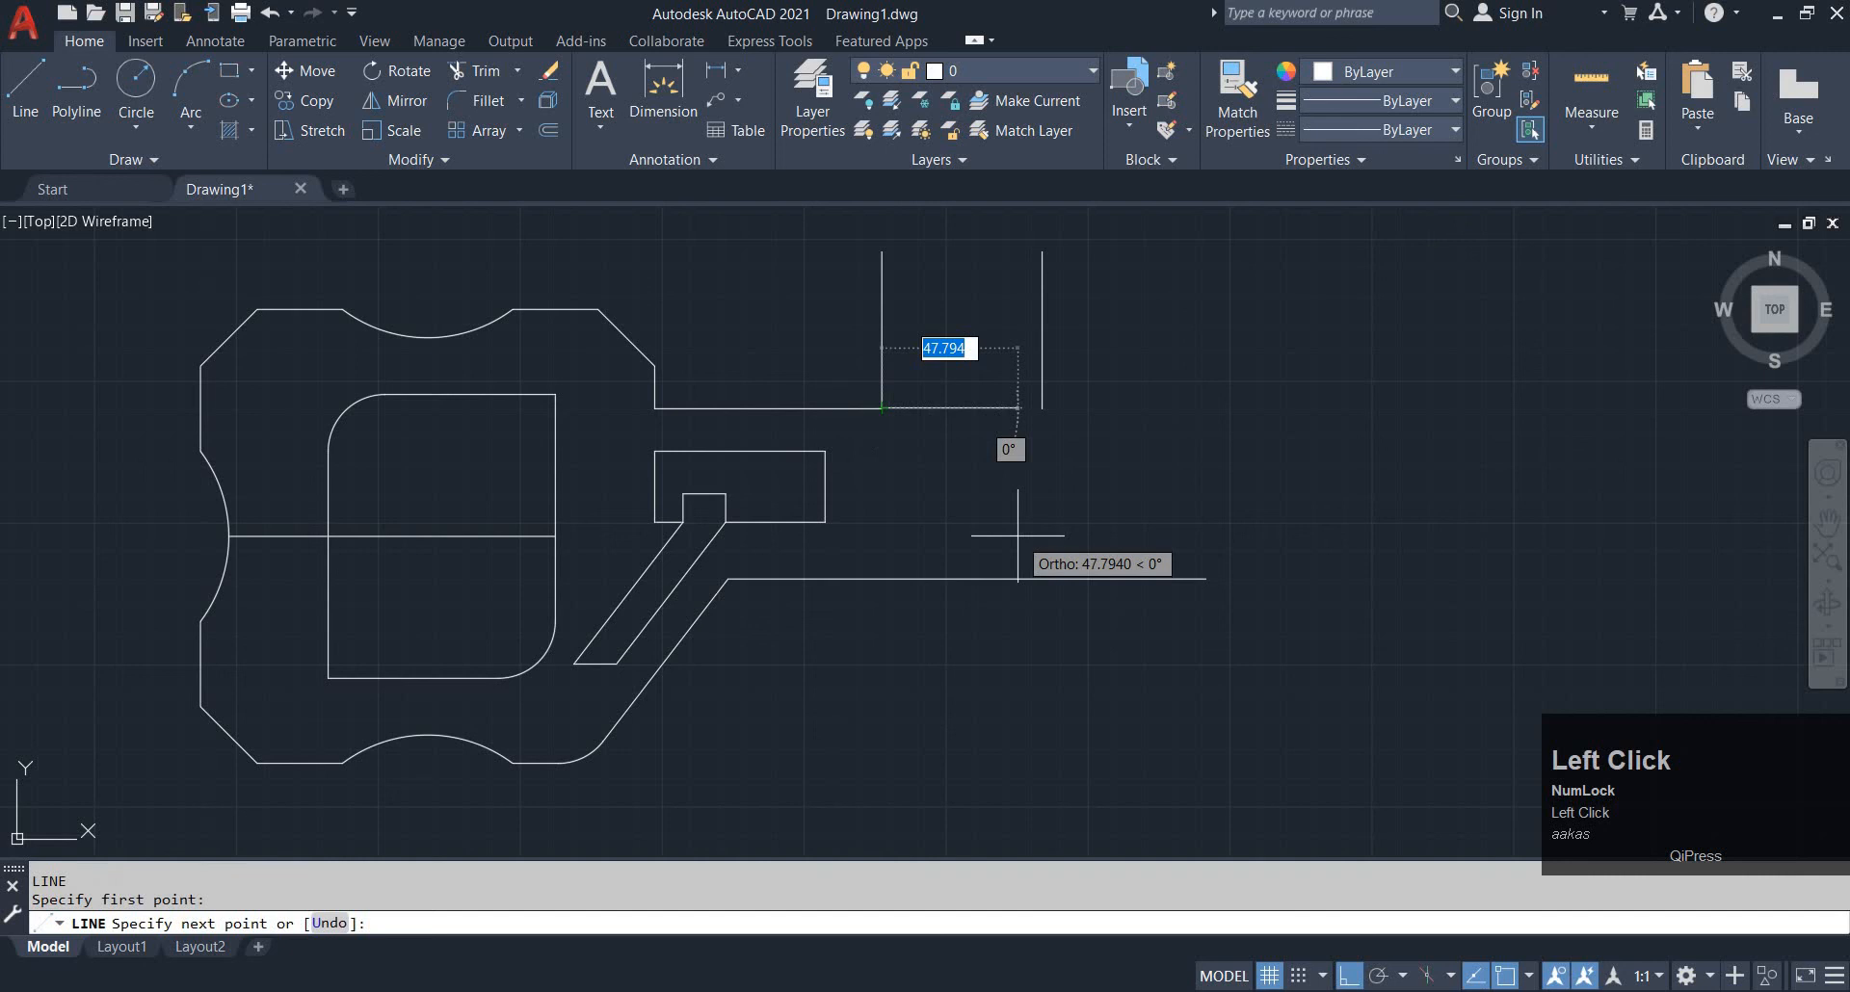
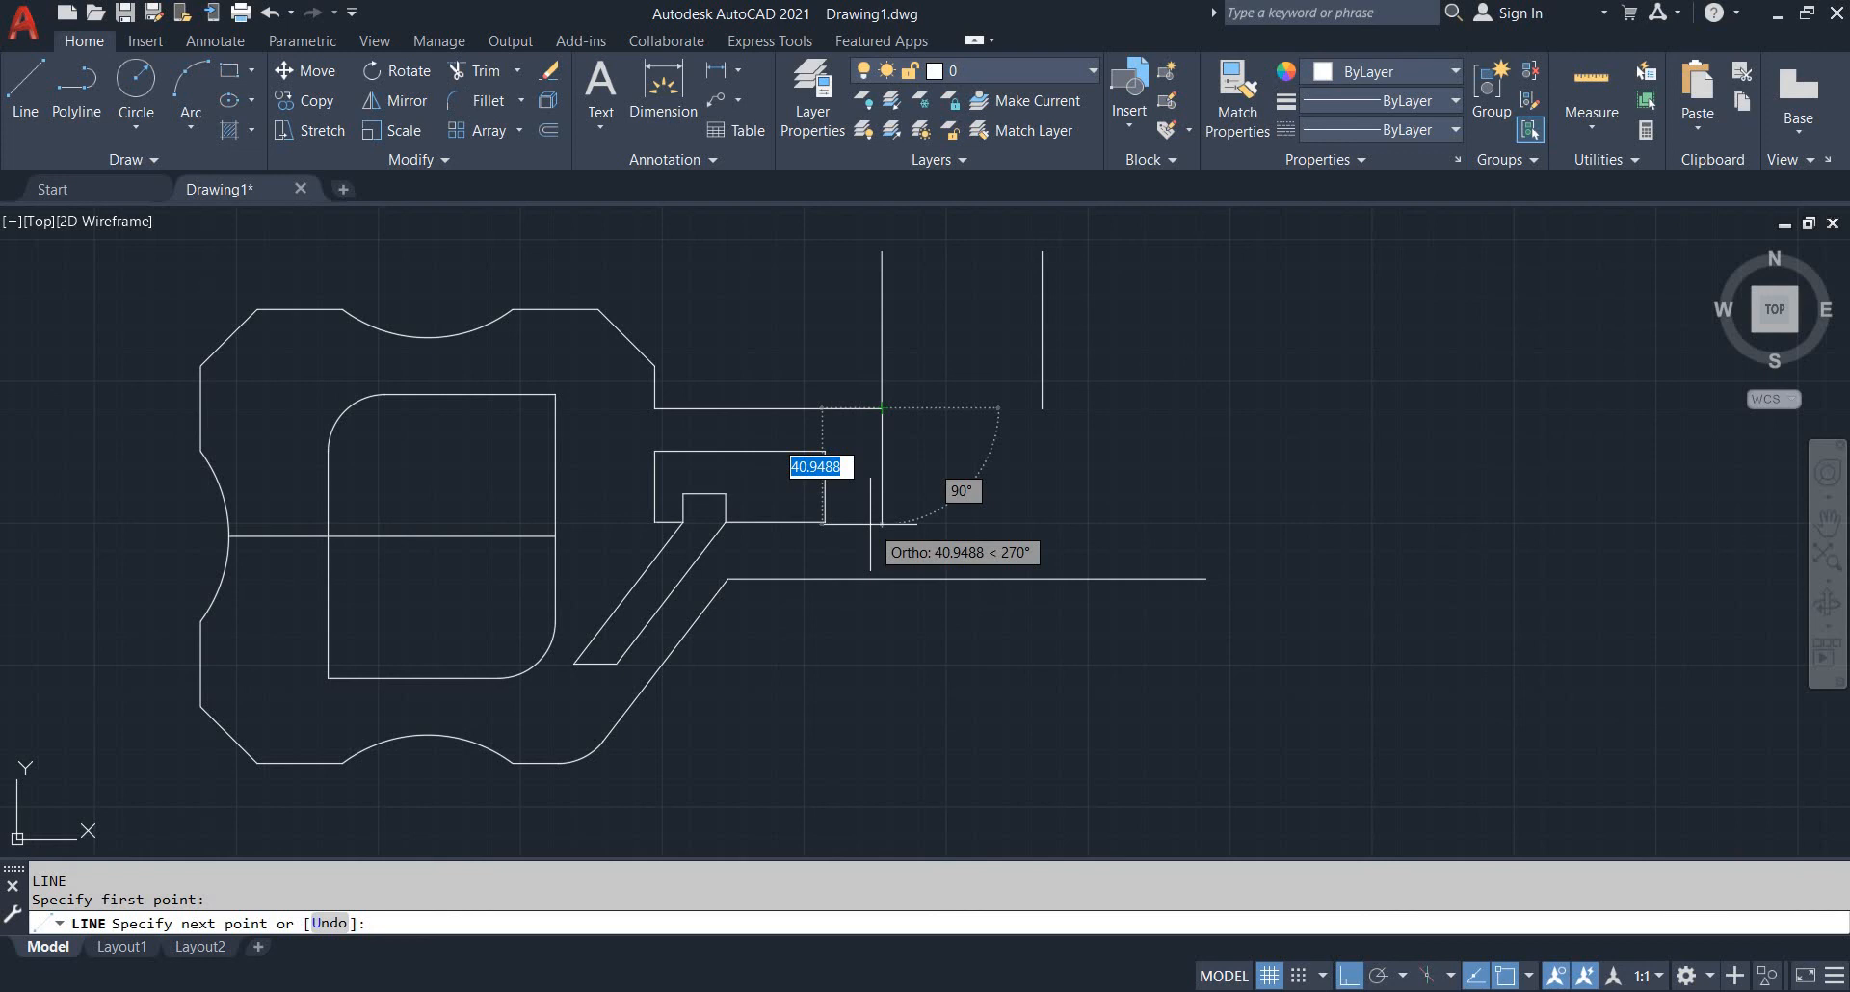
text(@)
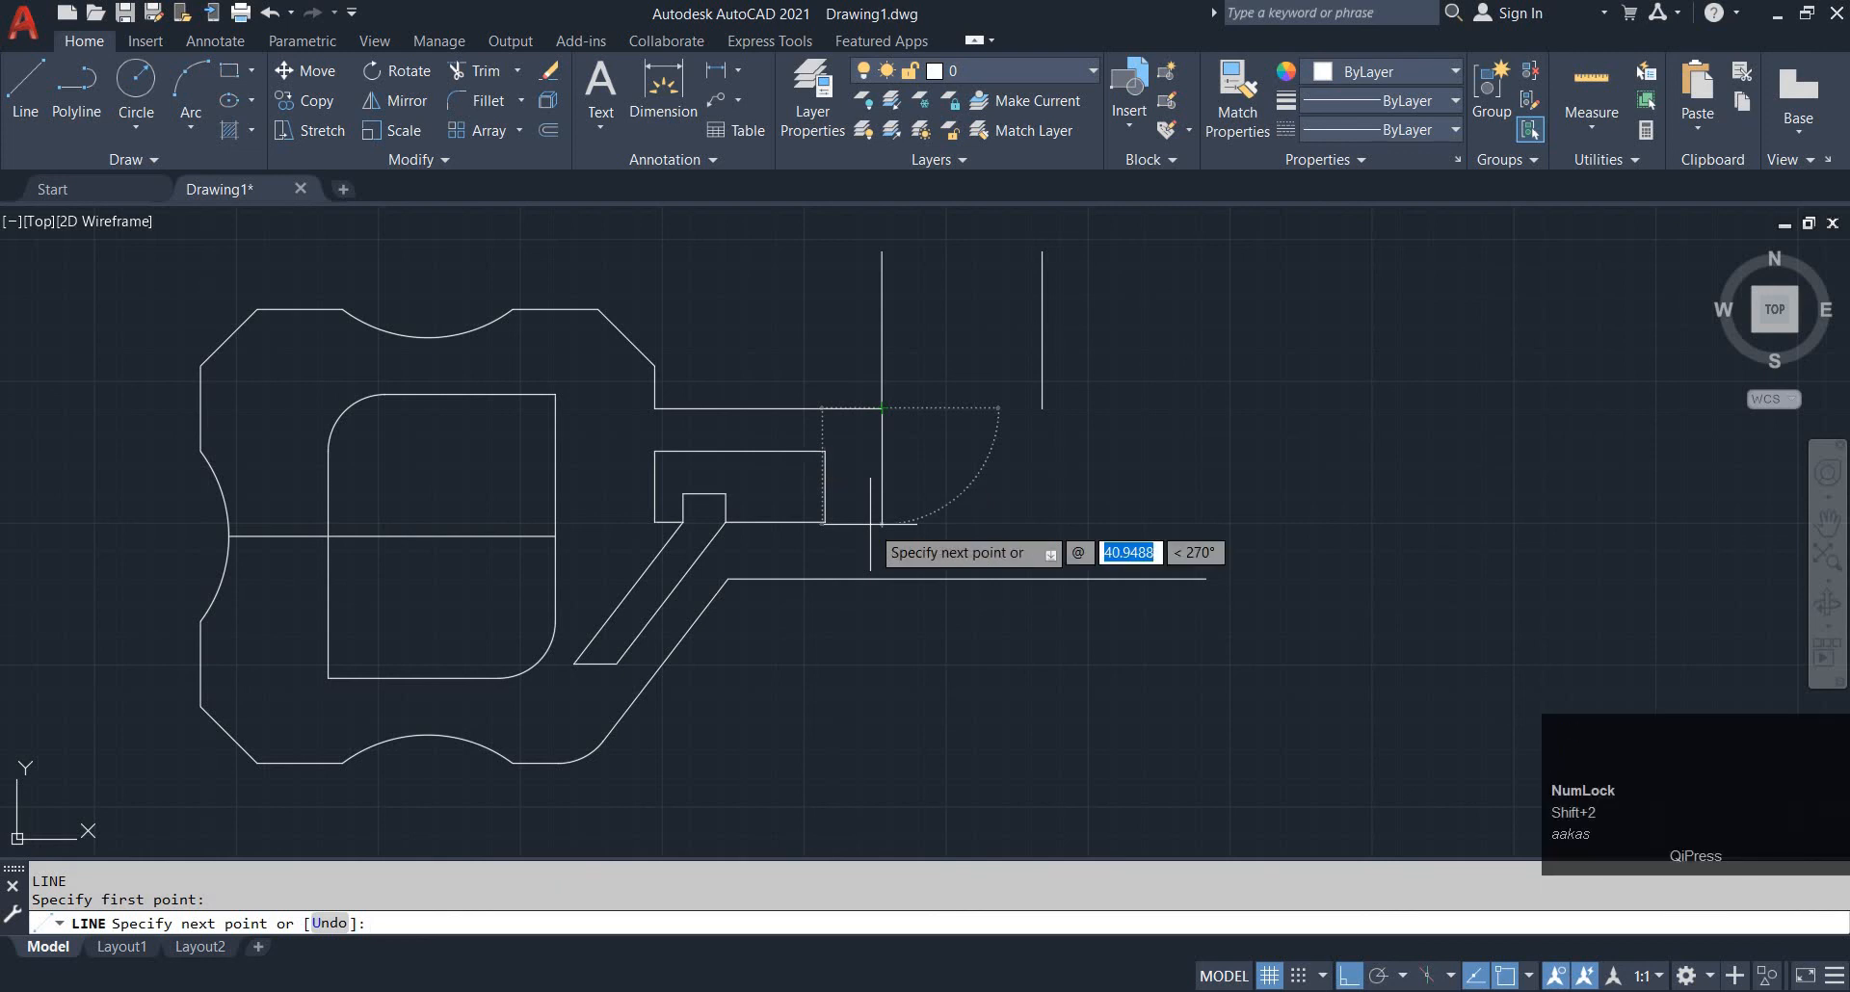
text(100)
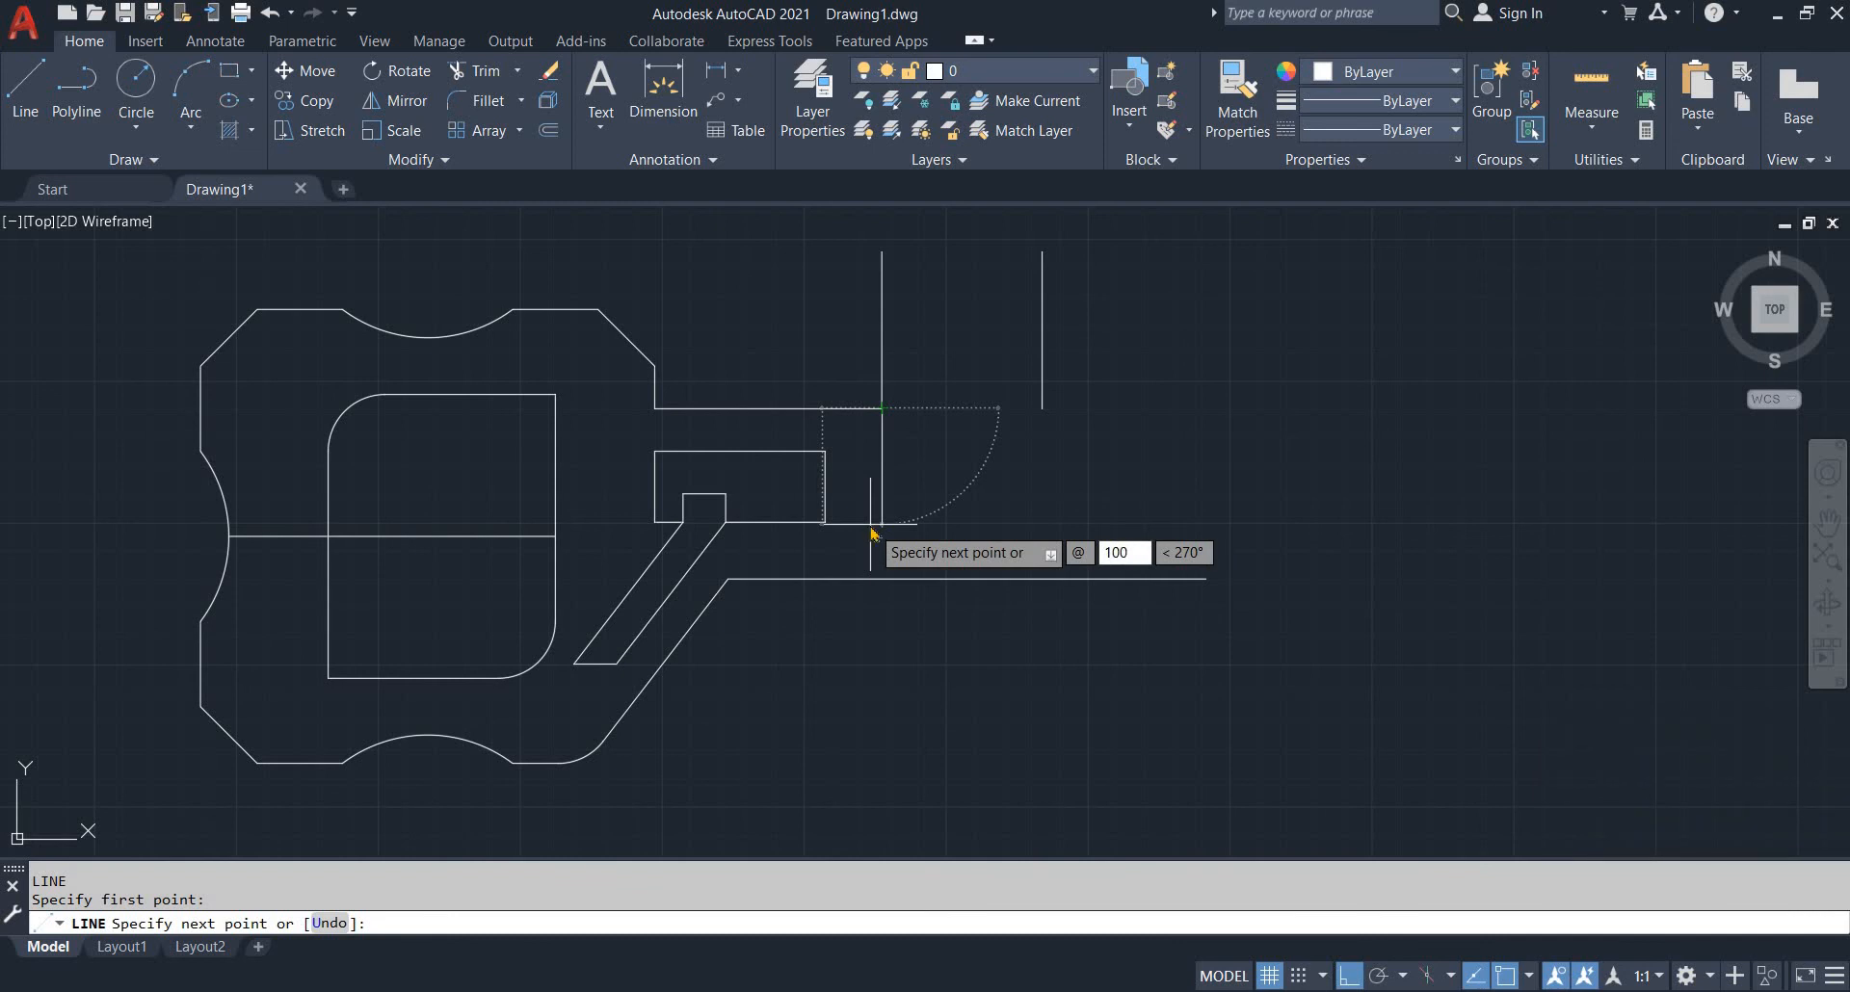
key(Tab)
text(3)
key(Return)
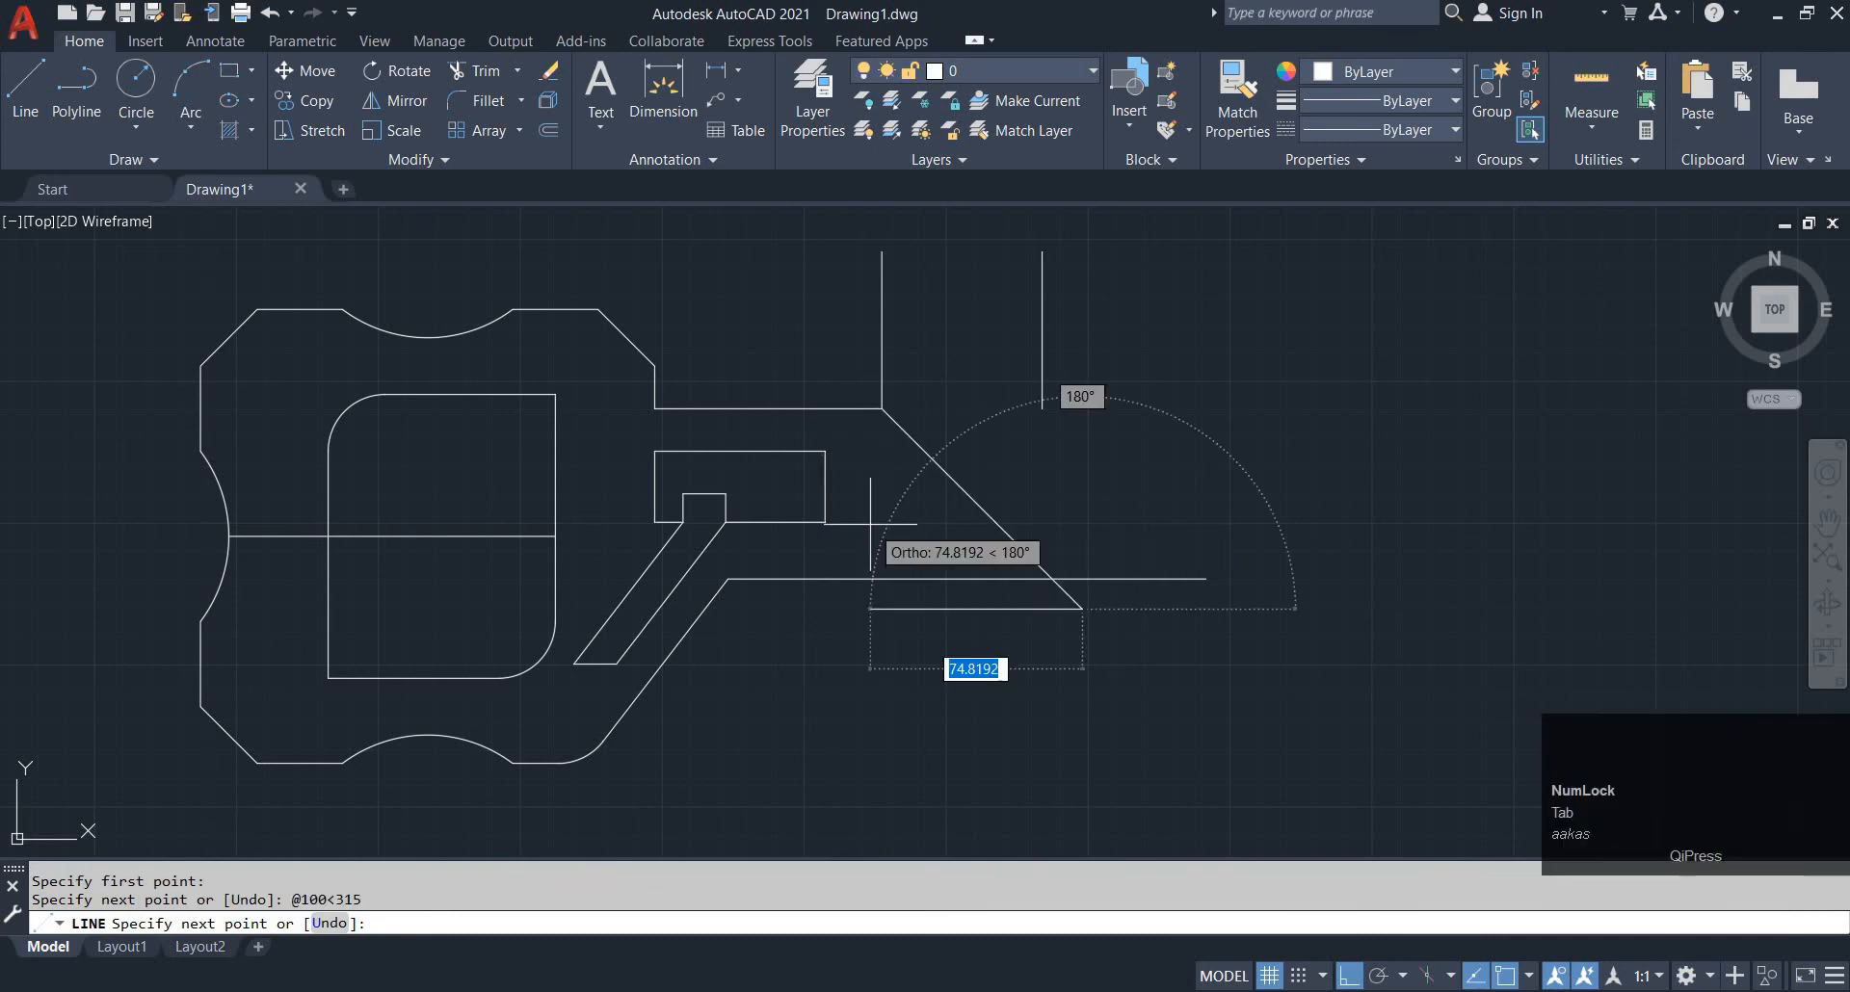
key(Escape)
Extend the offset vertical helper line down to the angled line
text(ex)
key(space)
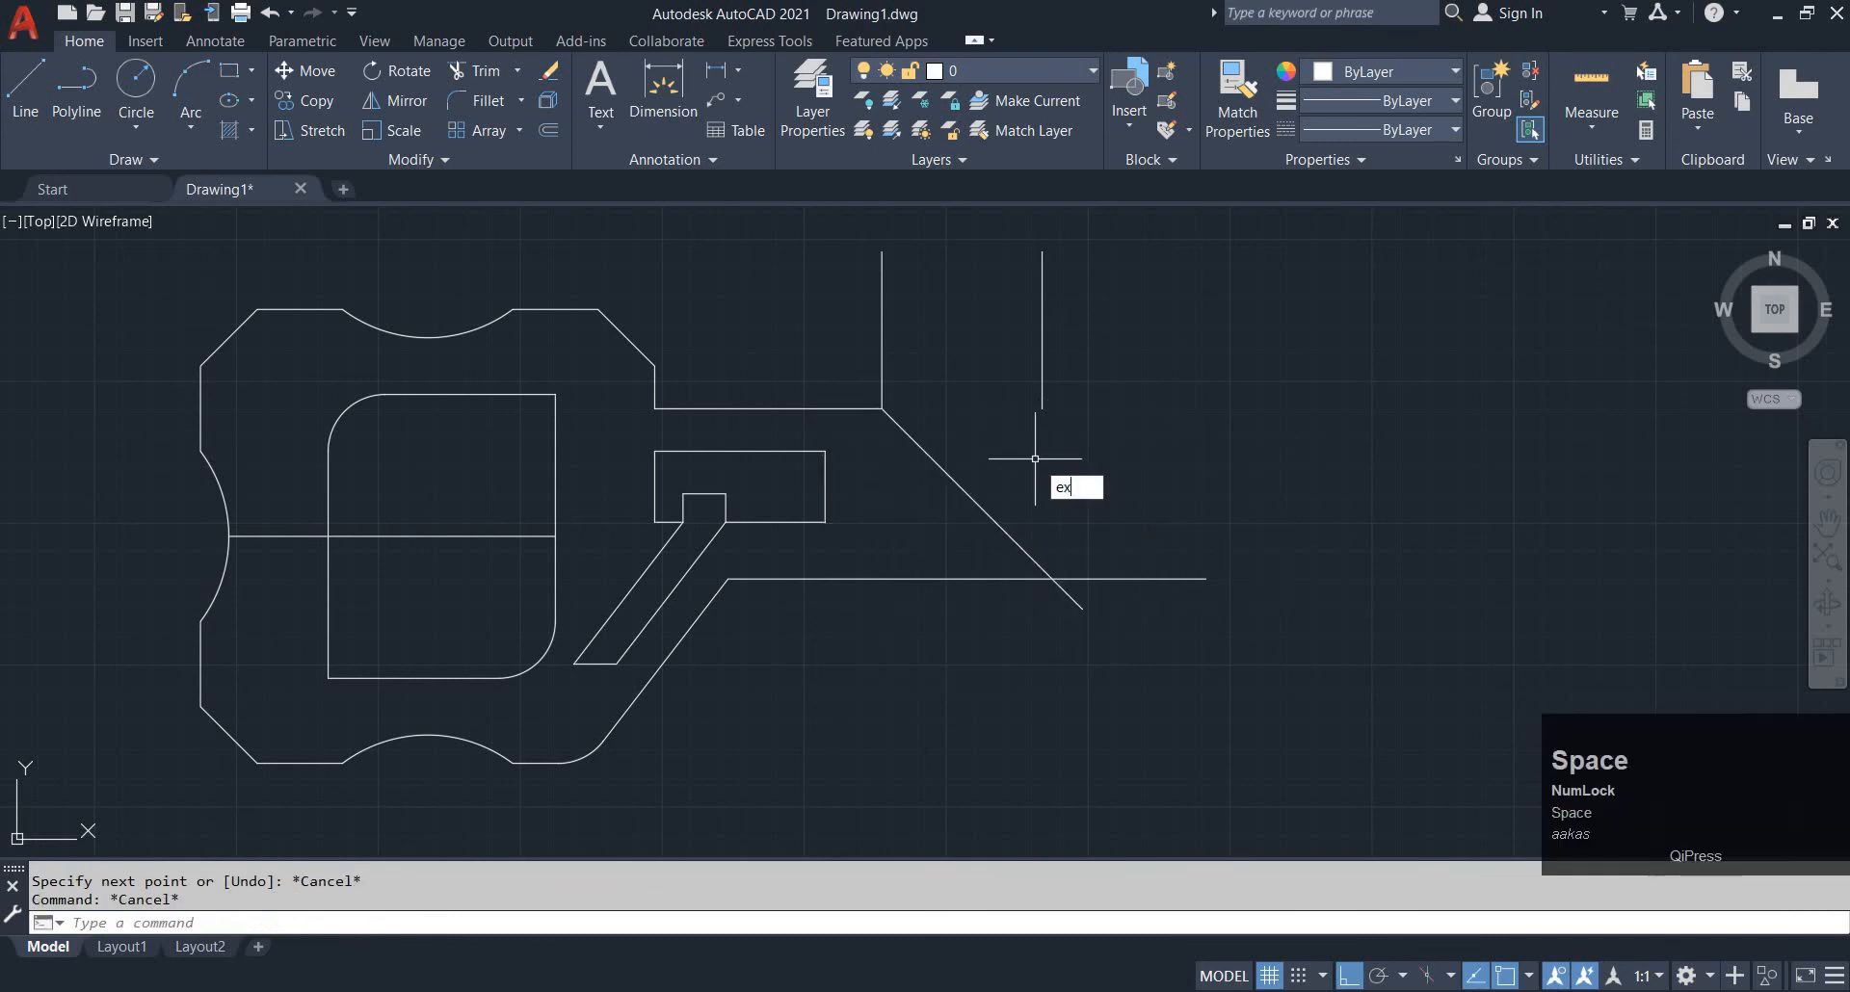
click(1044, 362)
key(Escape)
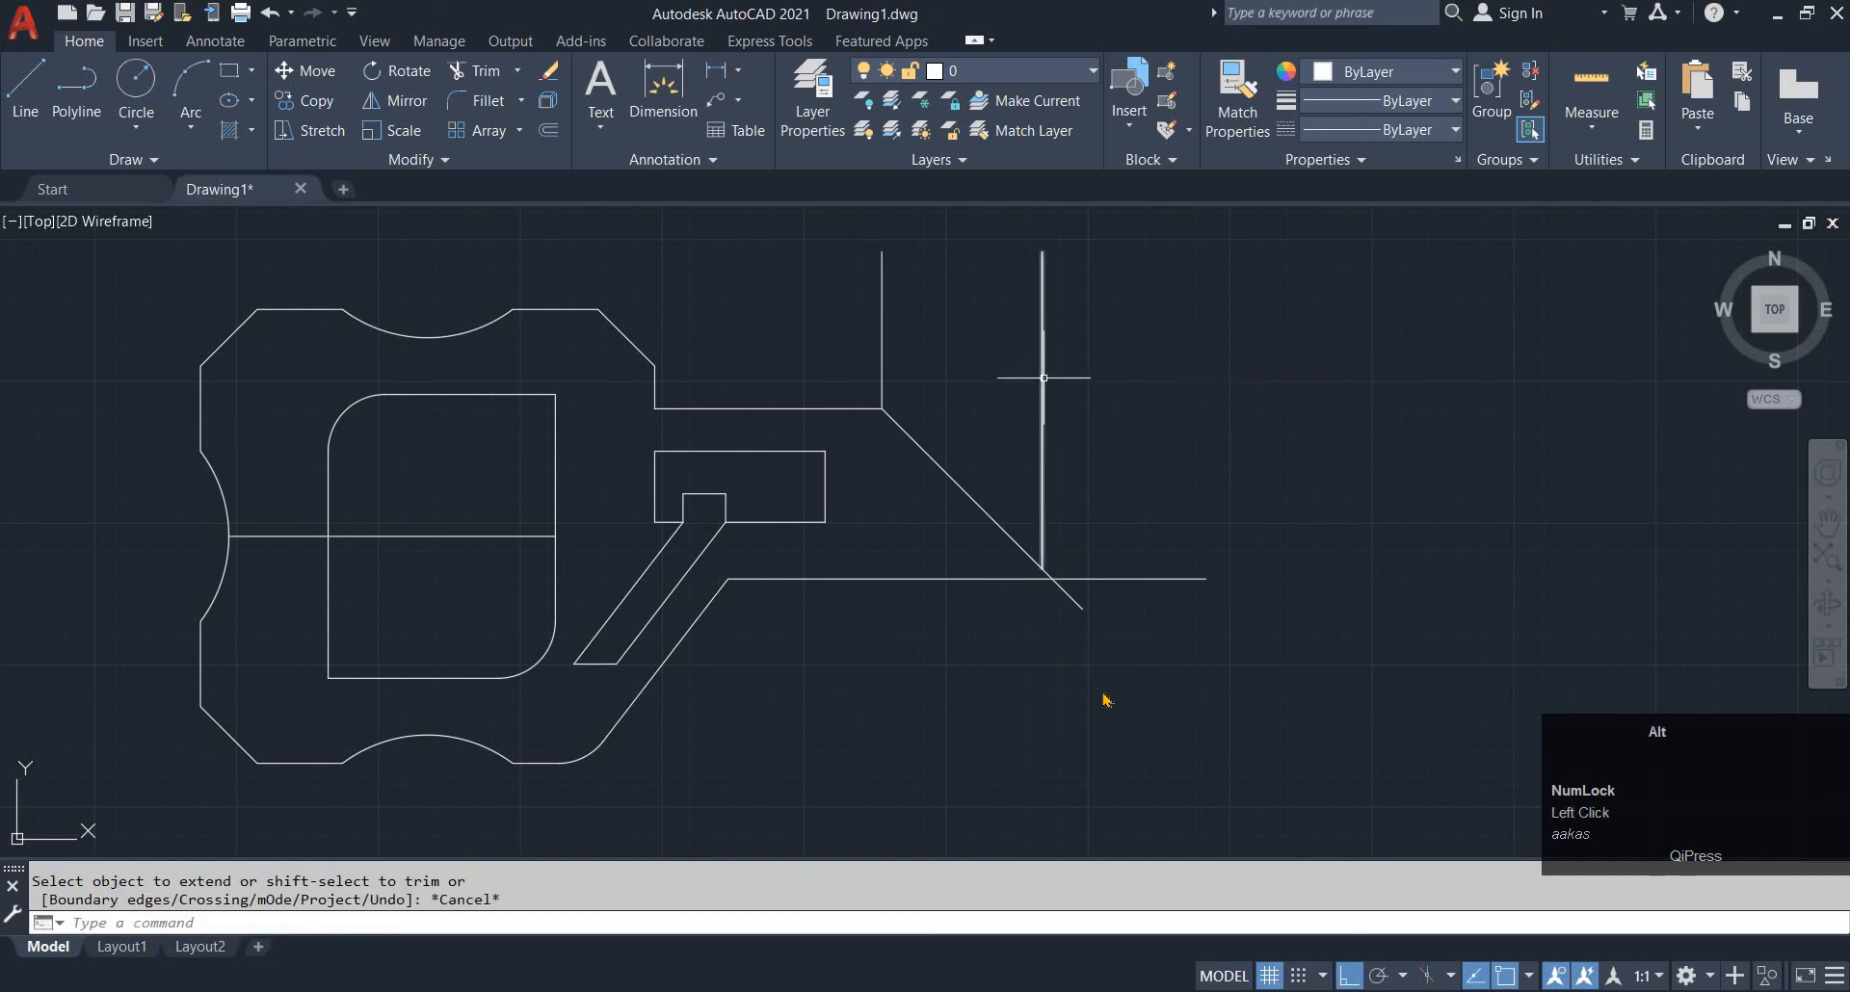
Check the arm in the reference image, and draw a vertical line from the upper horizontal line's right end down past the lower one
key(alt+Tab)
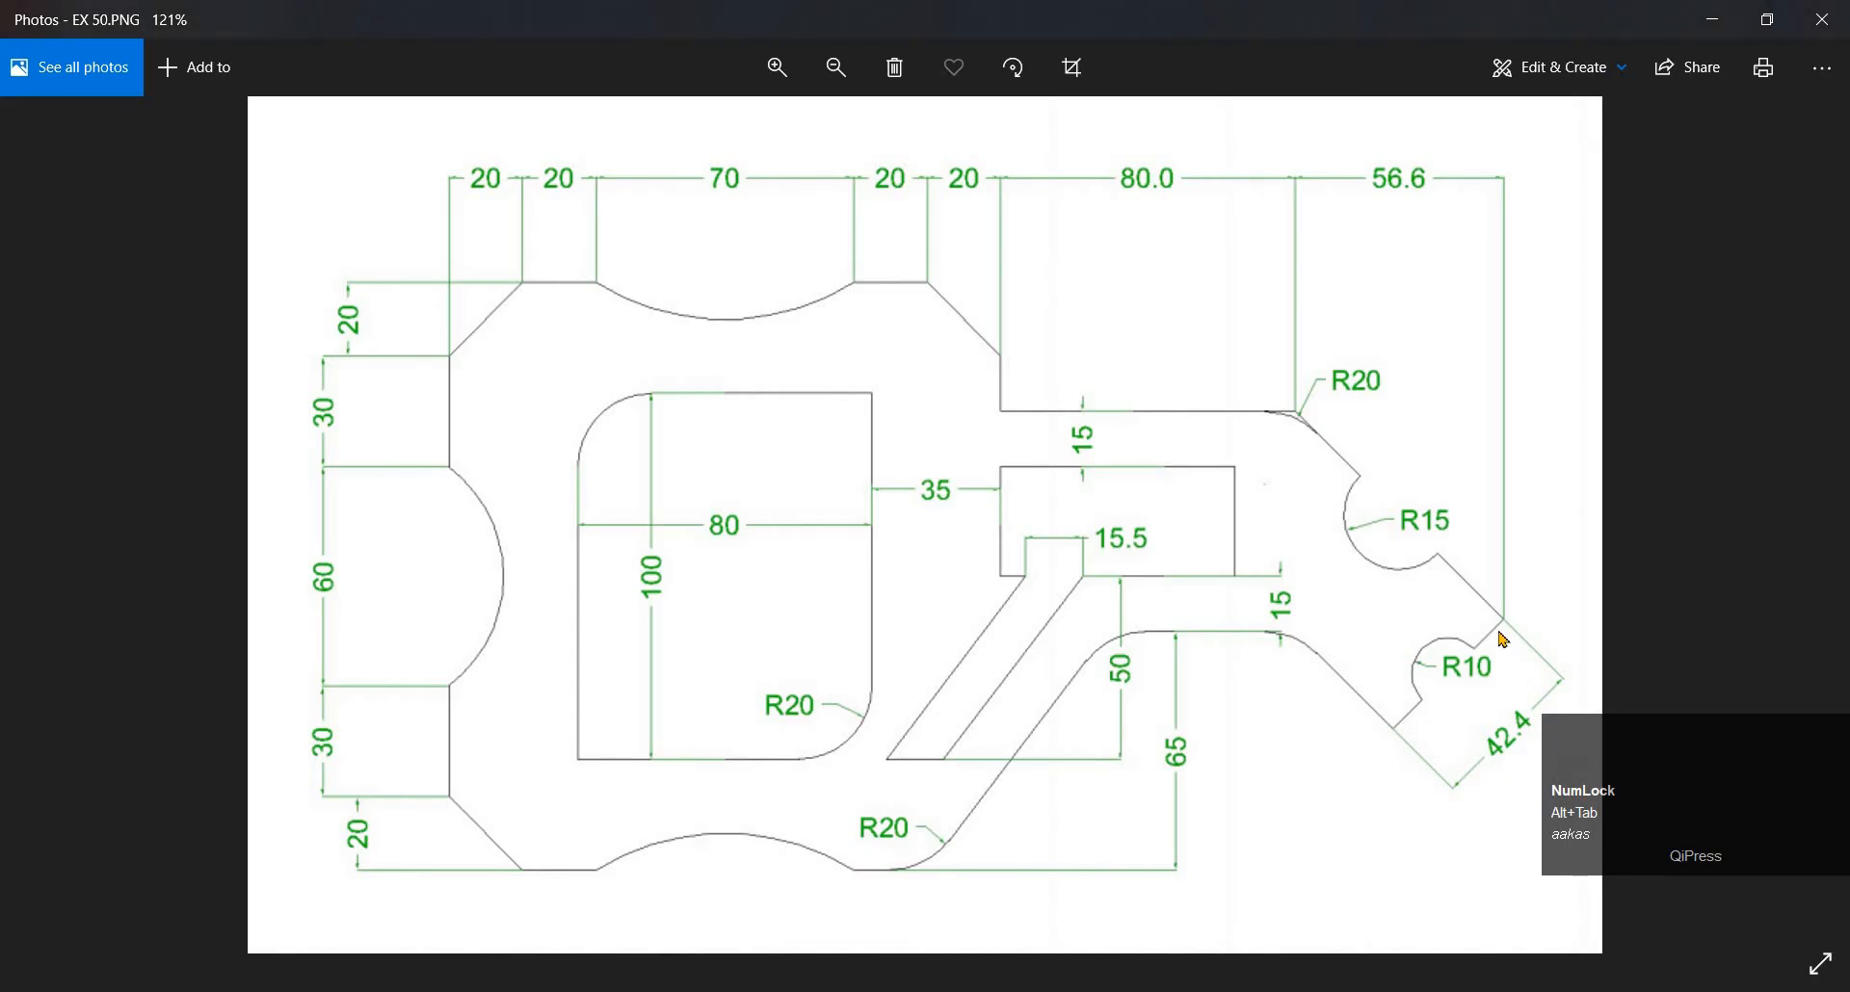
key(alt+Tab)
middle_drag(1036, 562, 1026, 521)
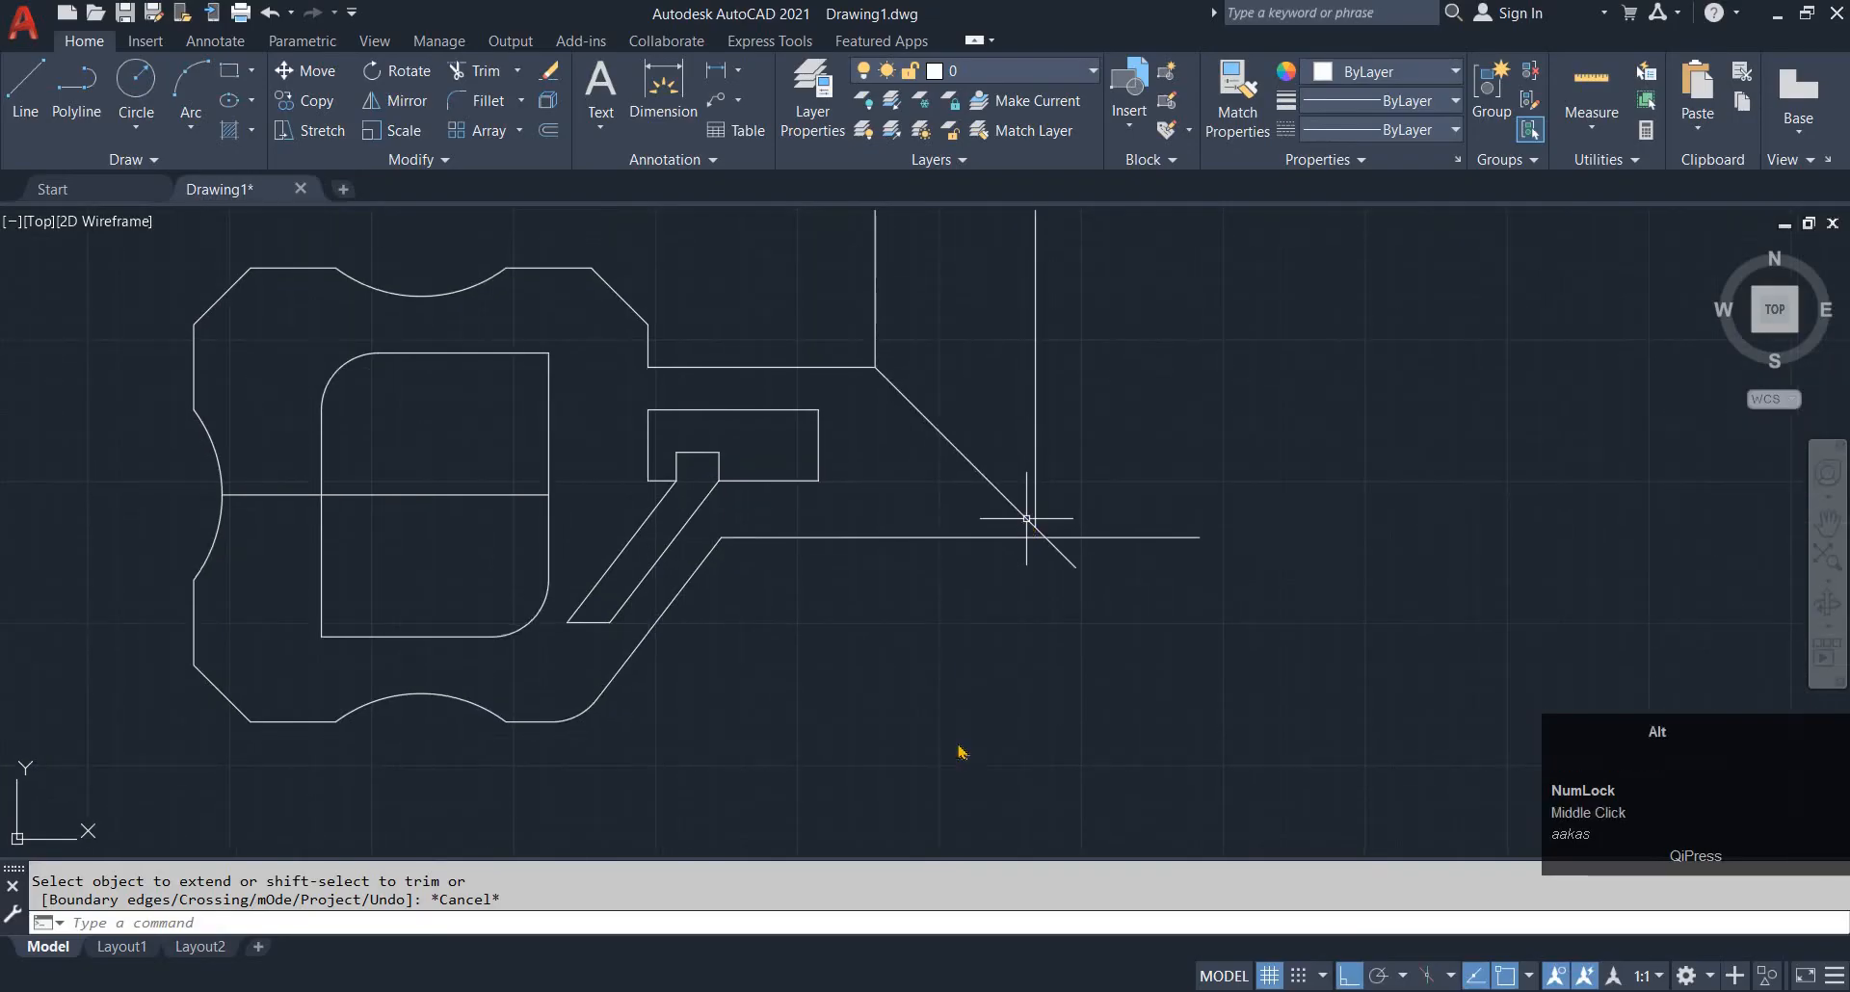
key(alt+Tab)
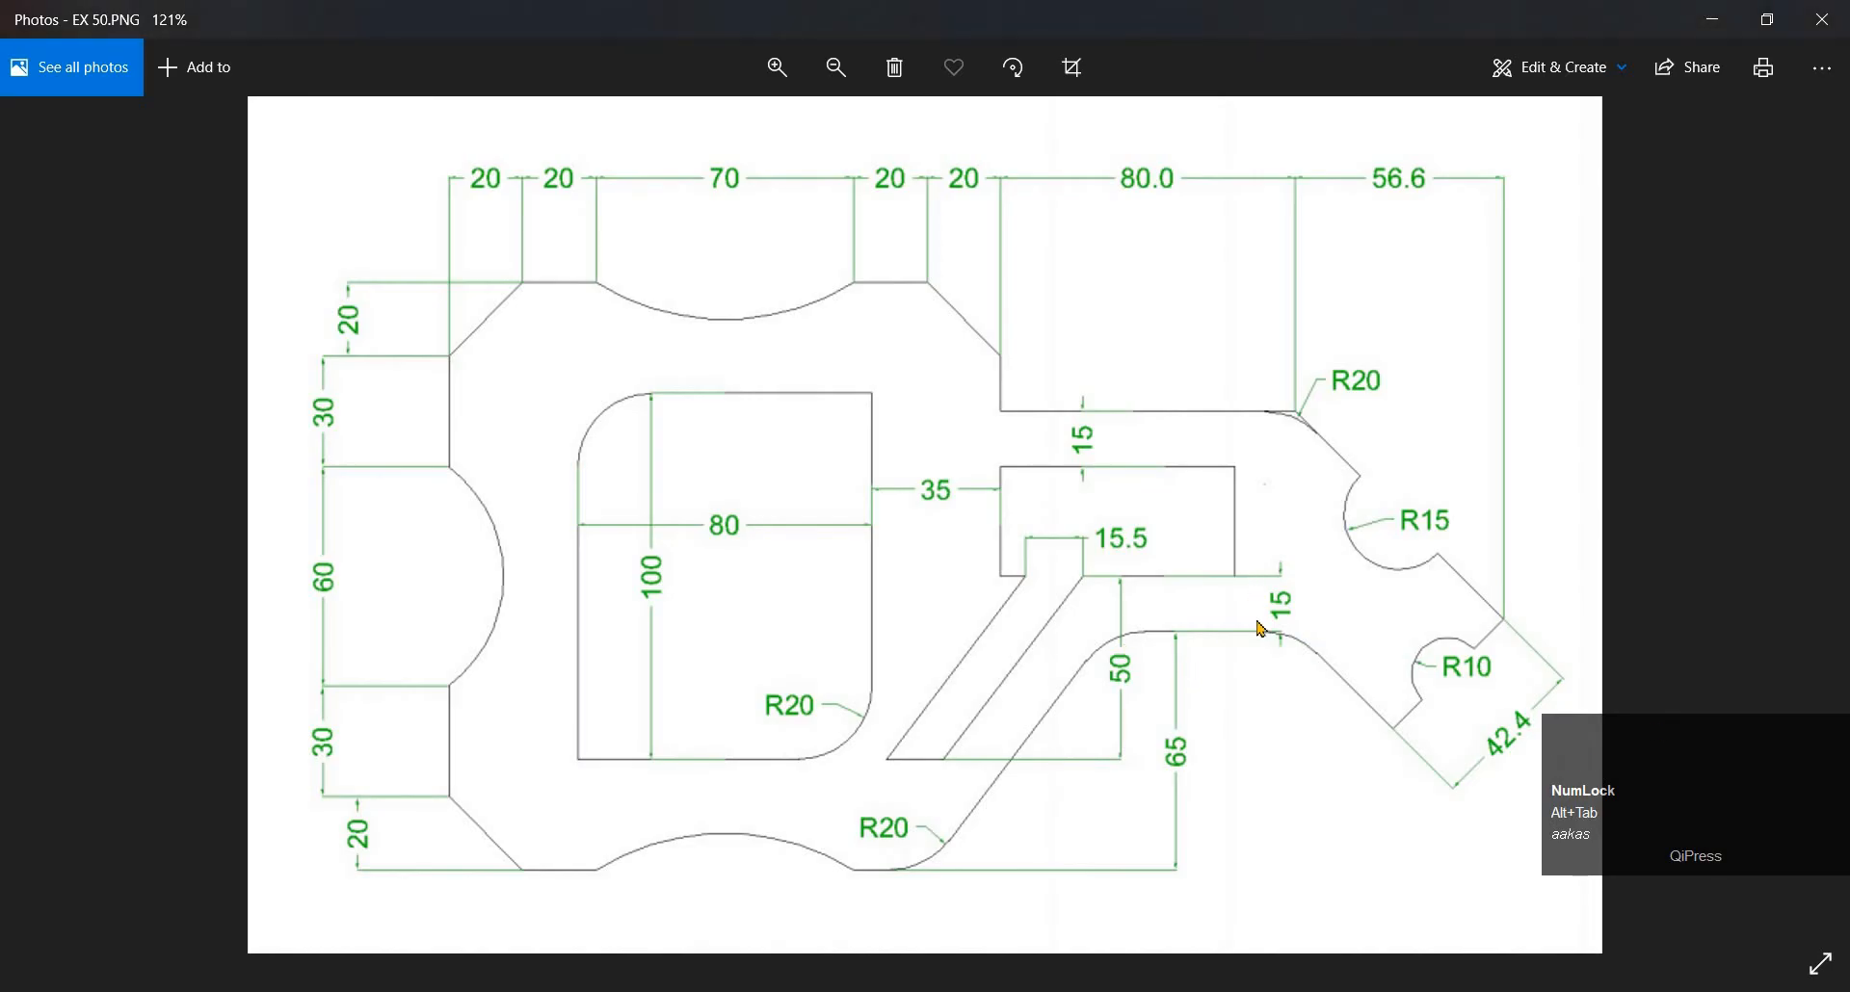
key(alt+Tab)
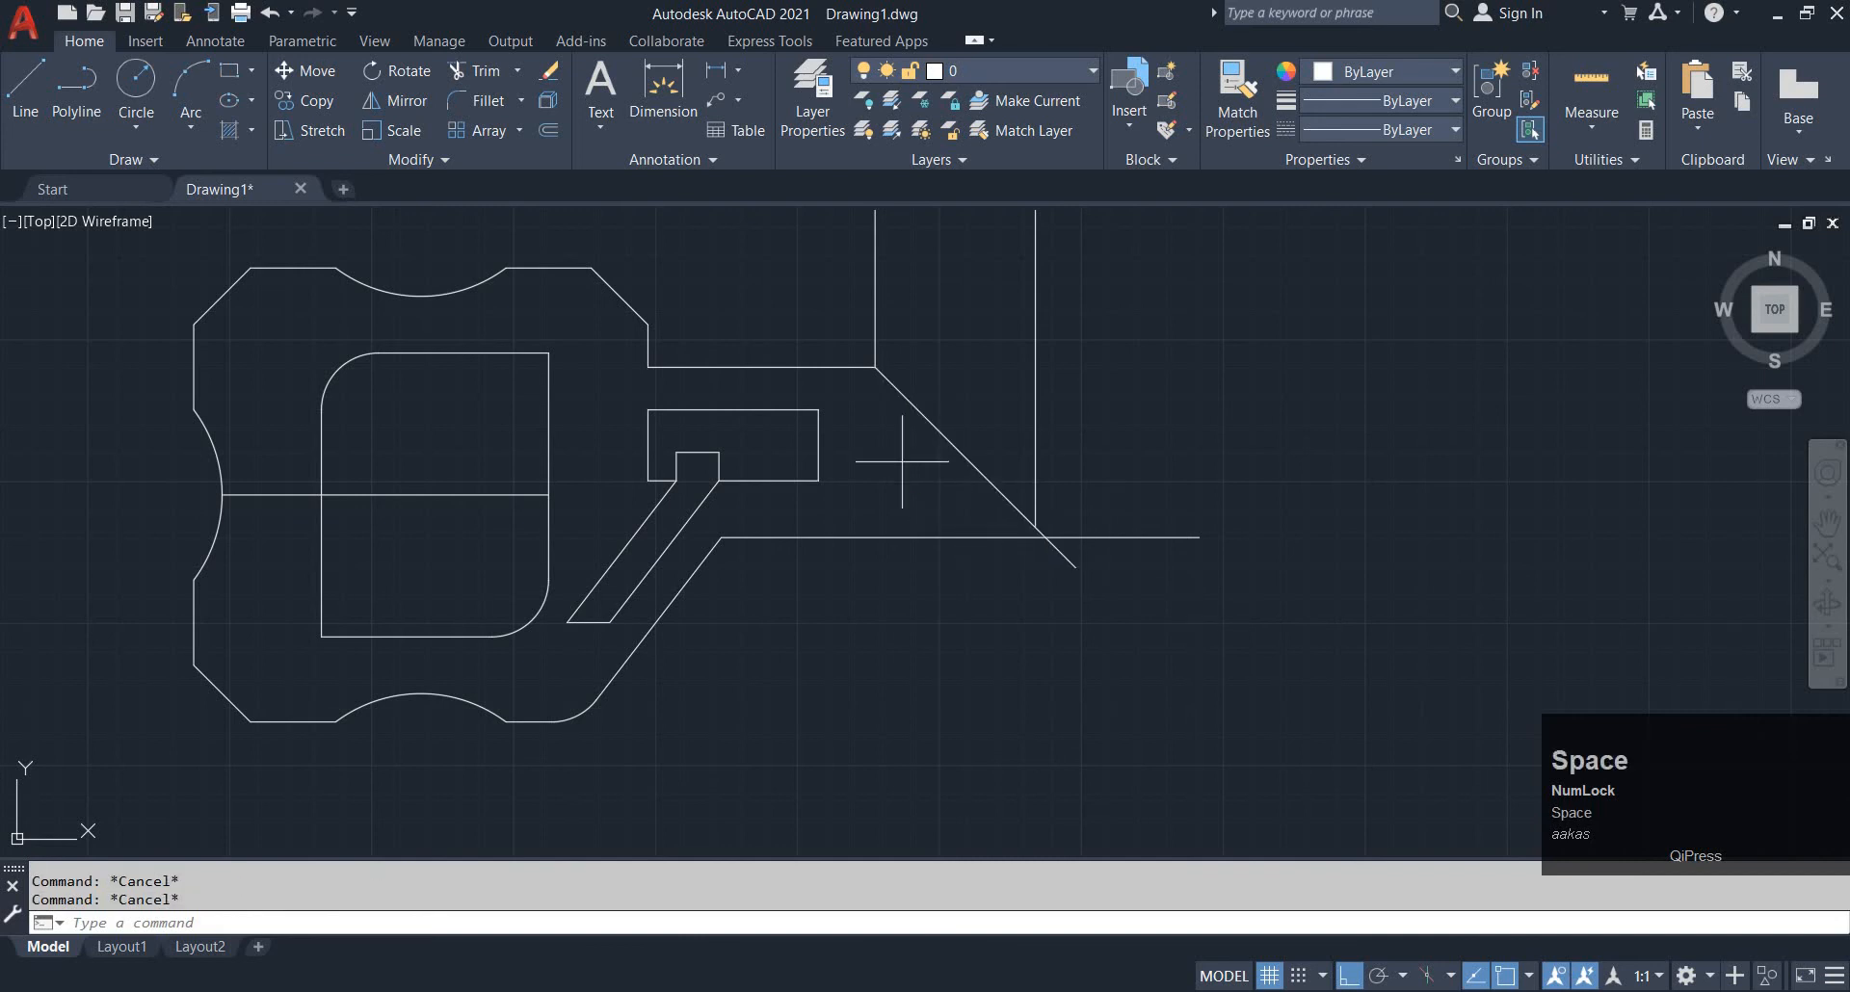
key(space)
click(875, 367)
click(875, 636)
key(Escape)
Copy the angled line from its upper endpoint to the intersection of the vertical line and the lower horizontal line
scroll(981, 488, up, 4)
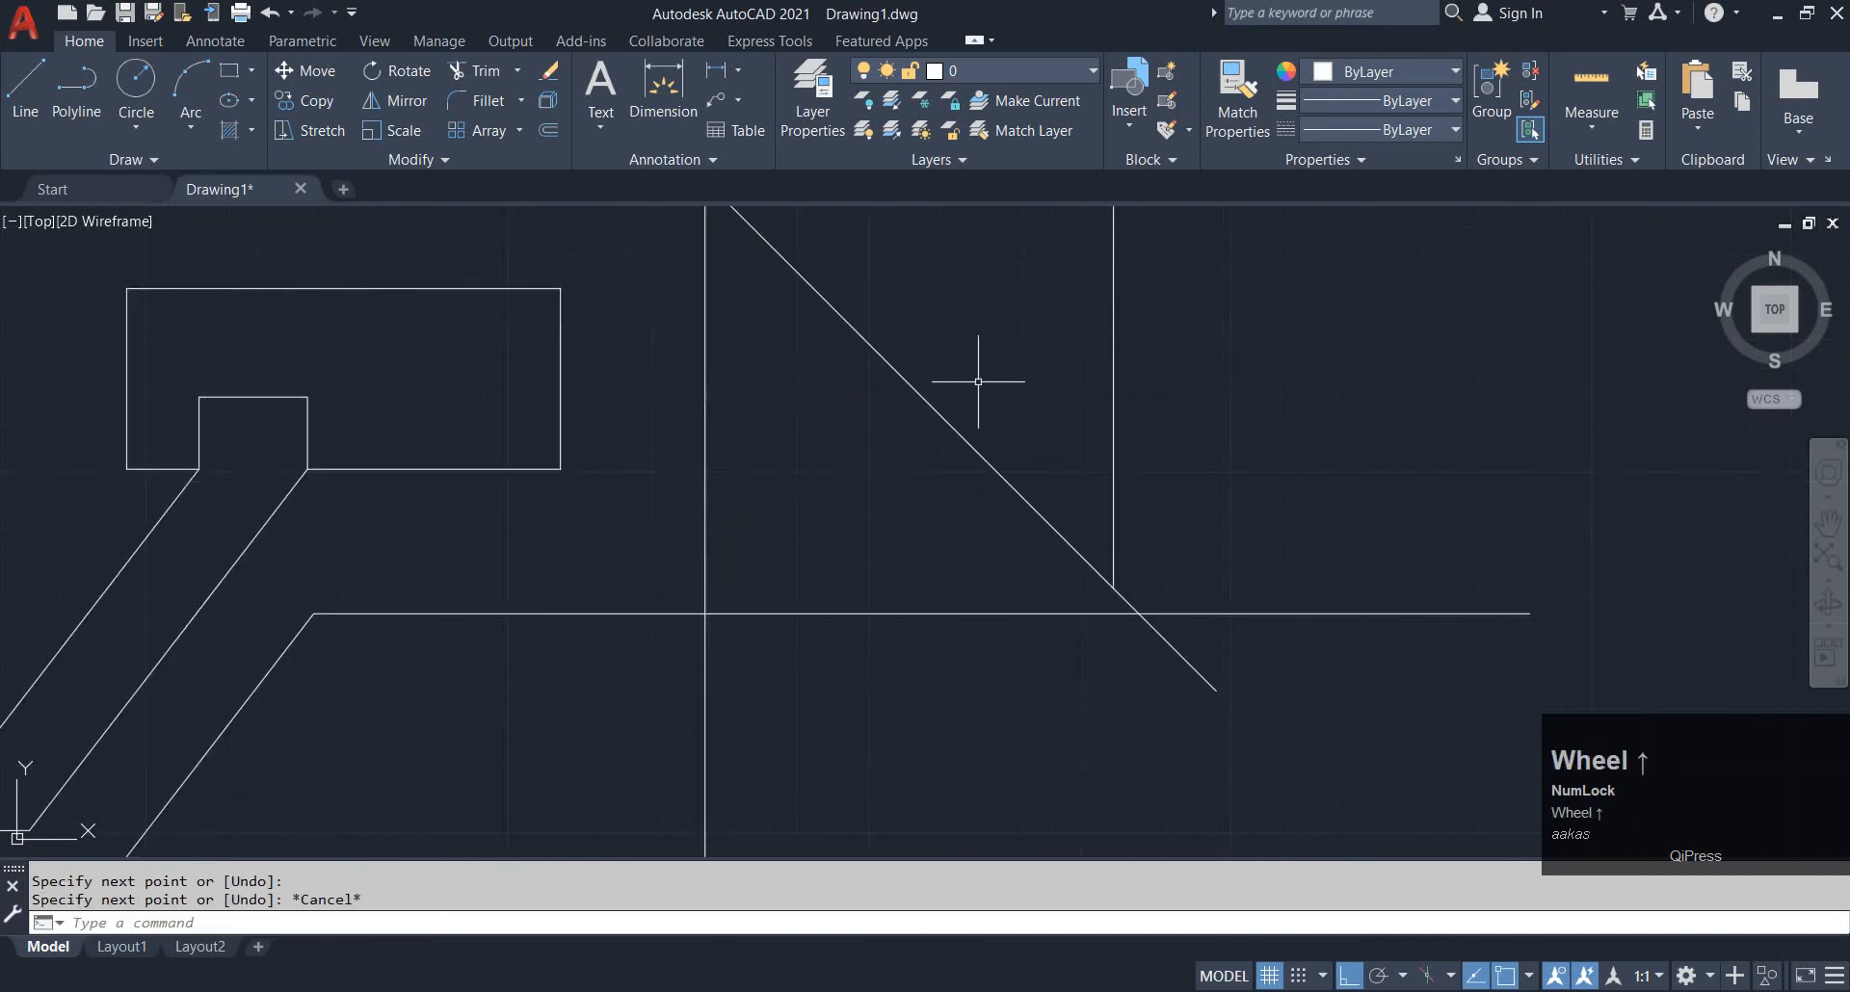
click(978, 382)
click(892, 480)
text(co)
key(Return)
scroll(790, 385, down, 3)
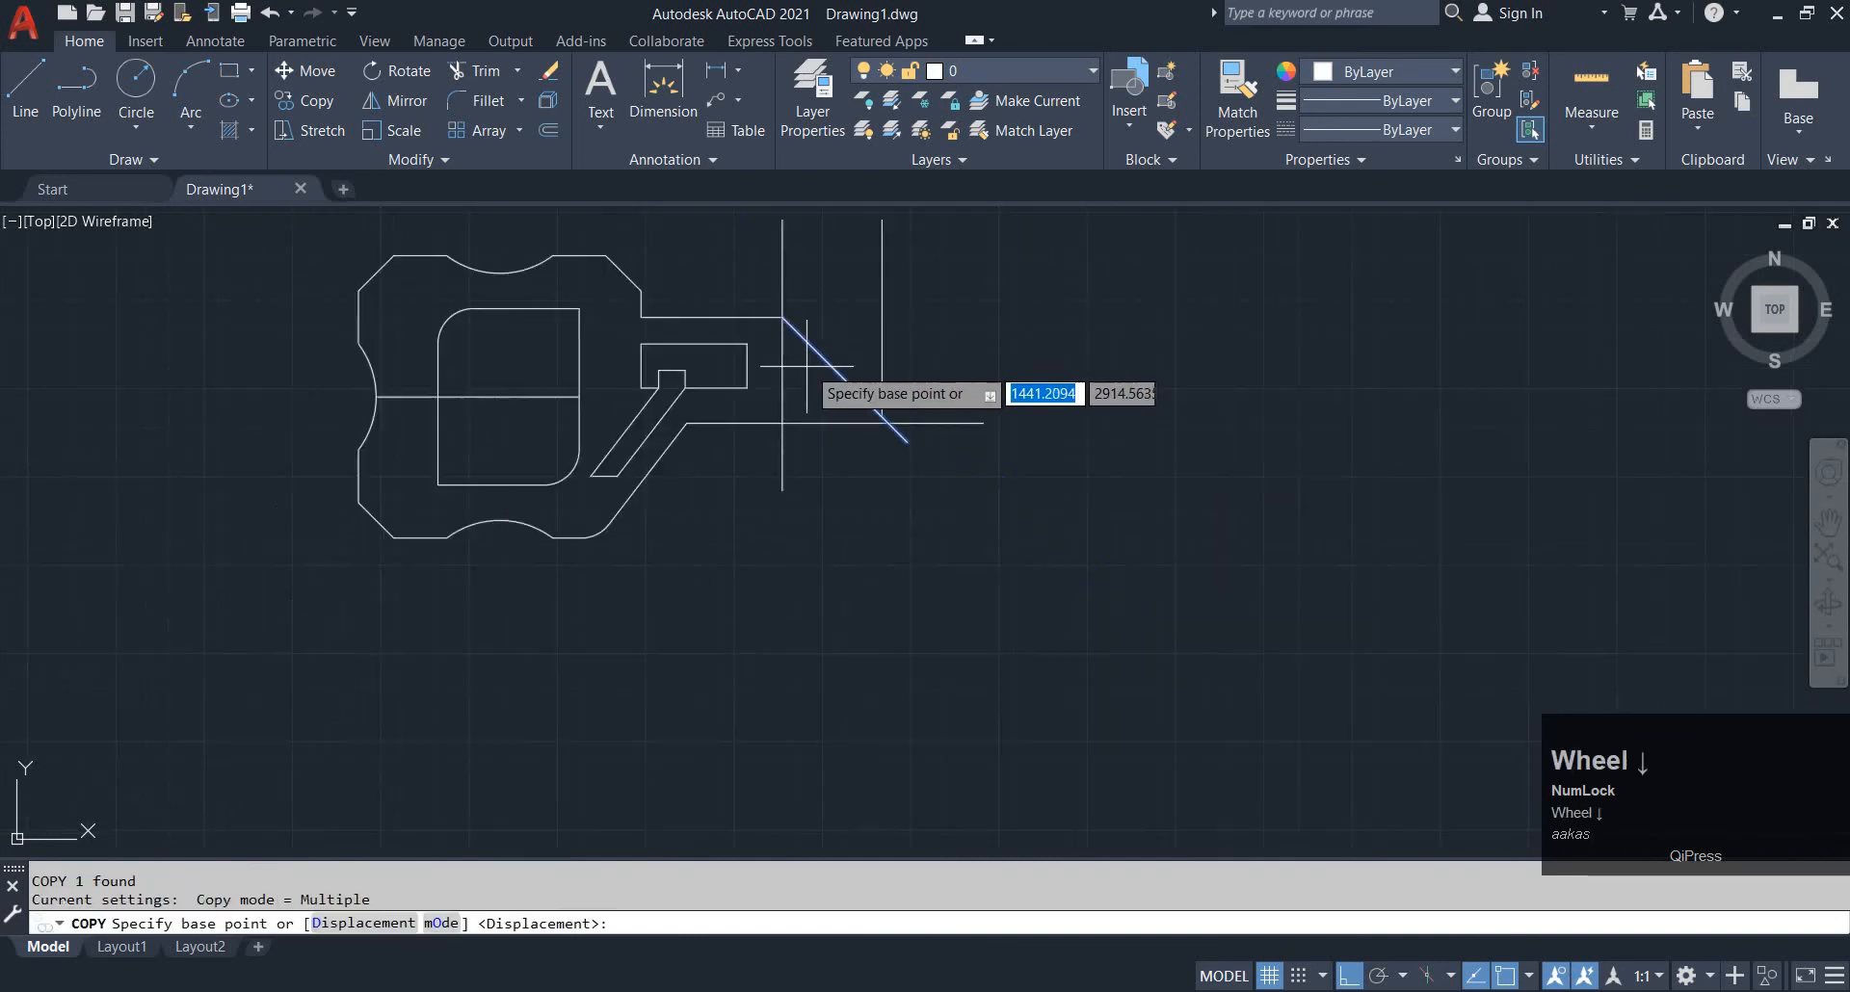
click(782, 316)
scroll(805, 424, up, 4)
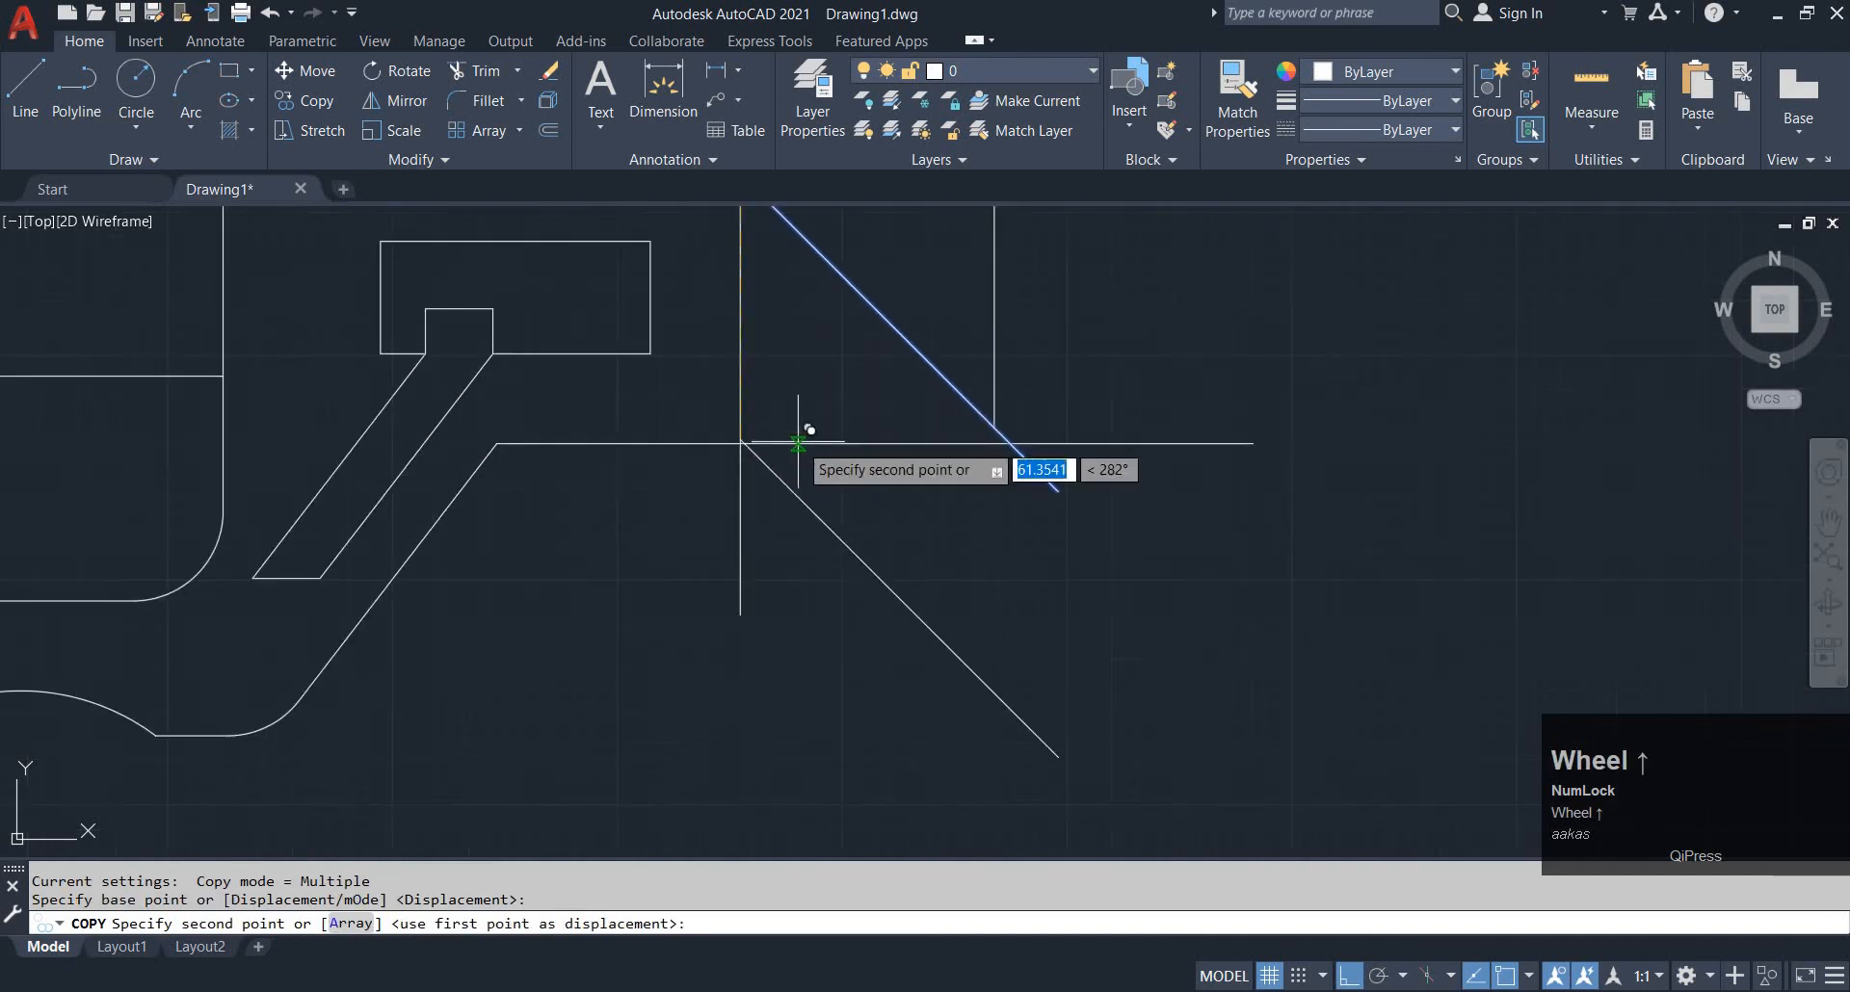
click(750, 450)
key(Escape)
key(alt+Tab)
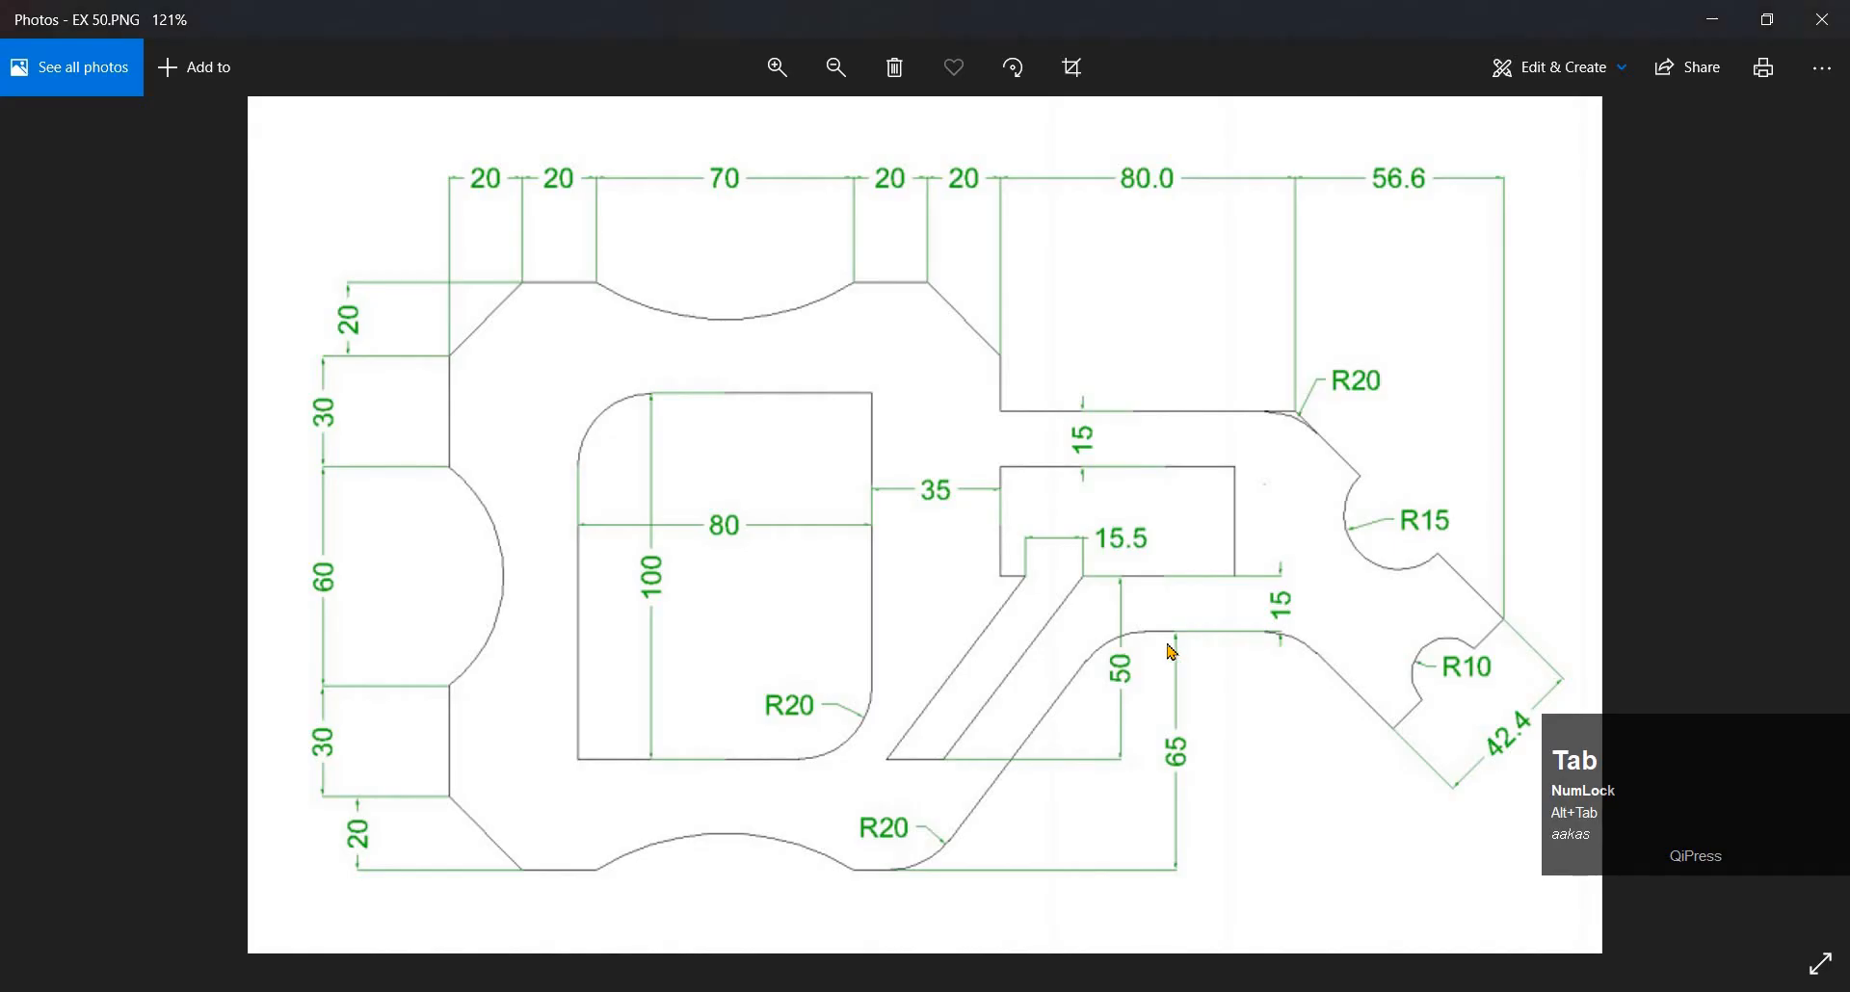
key(alt+Tab)
middle_click(847, 554)
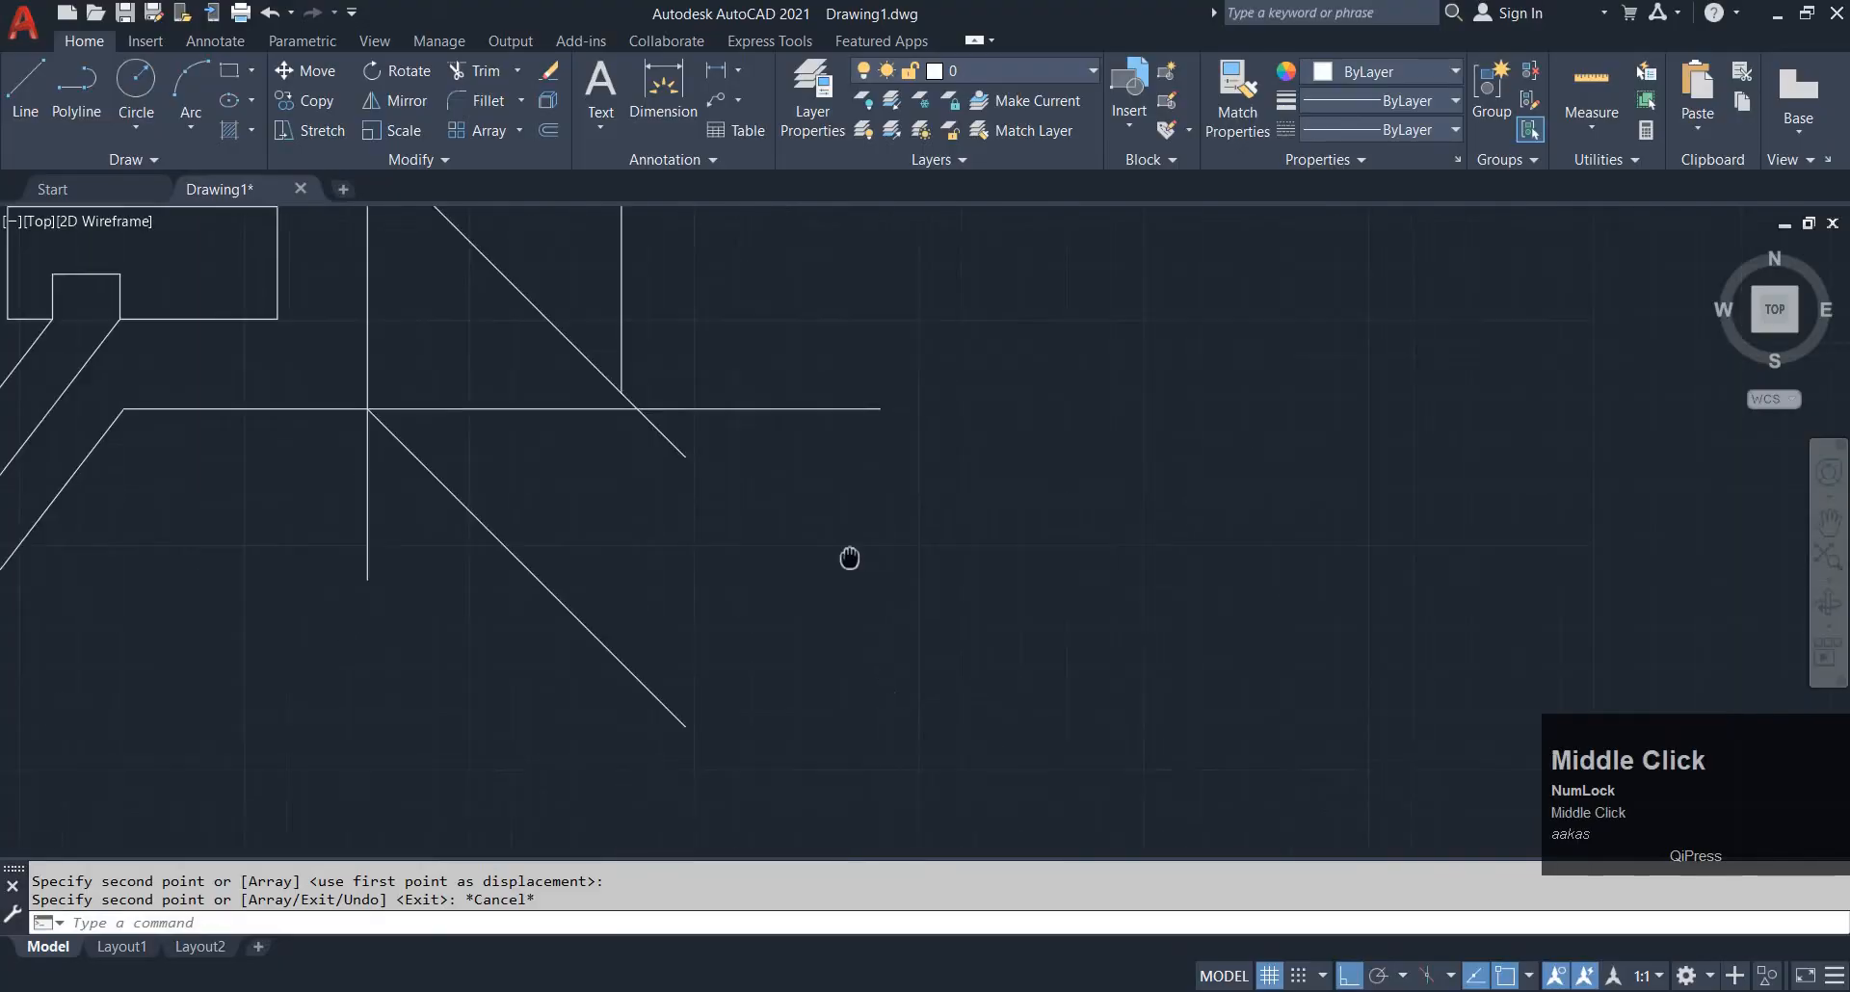
text(l)
key(space)
click(663, 443)
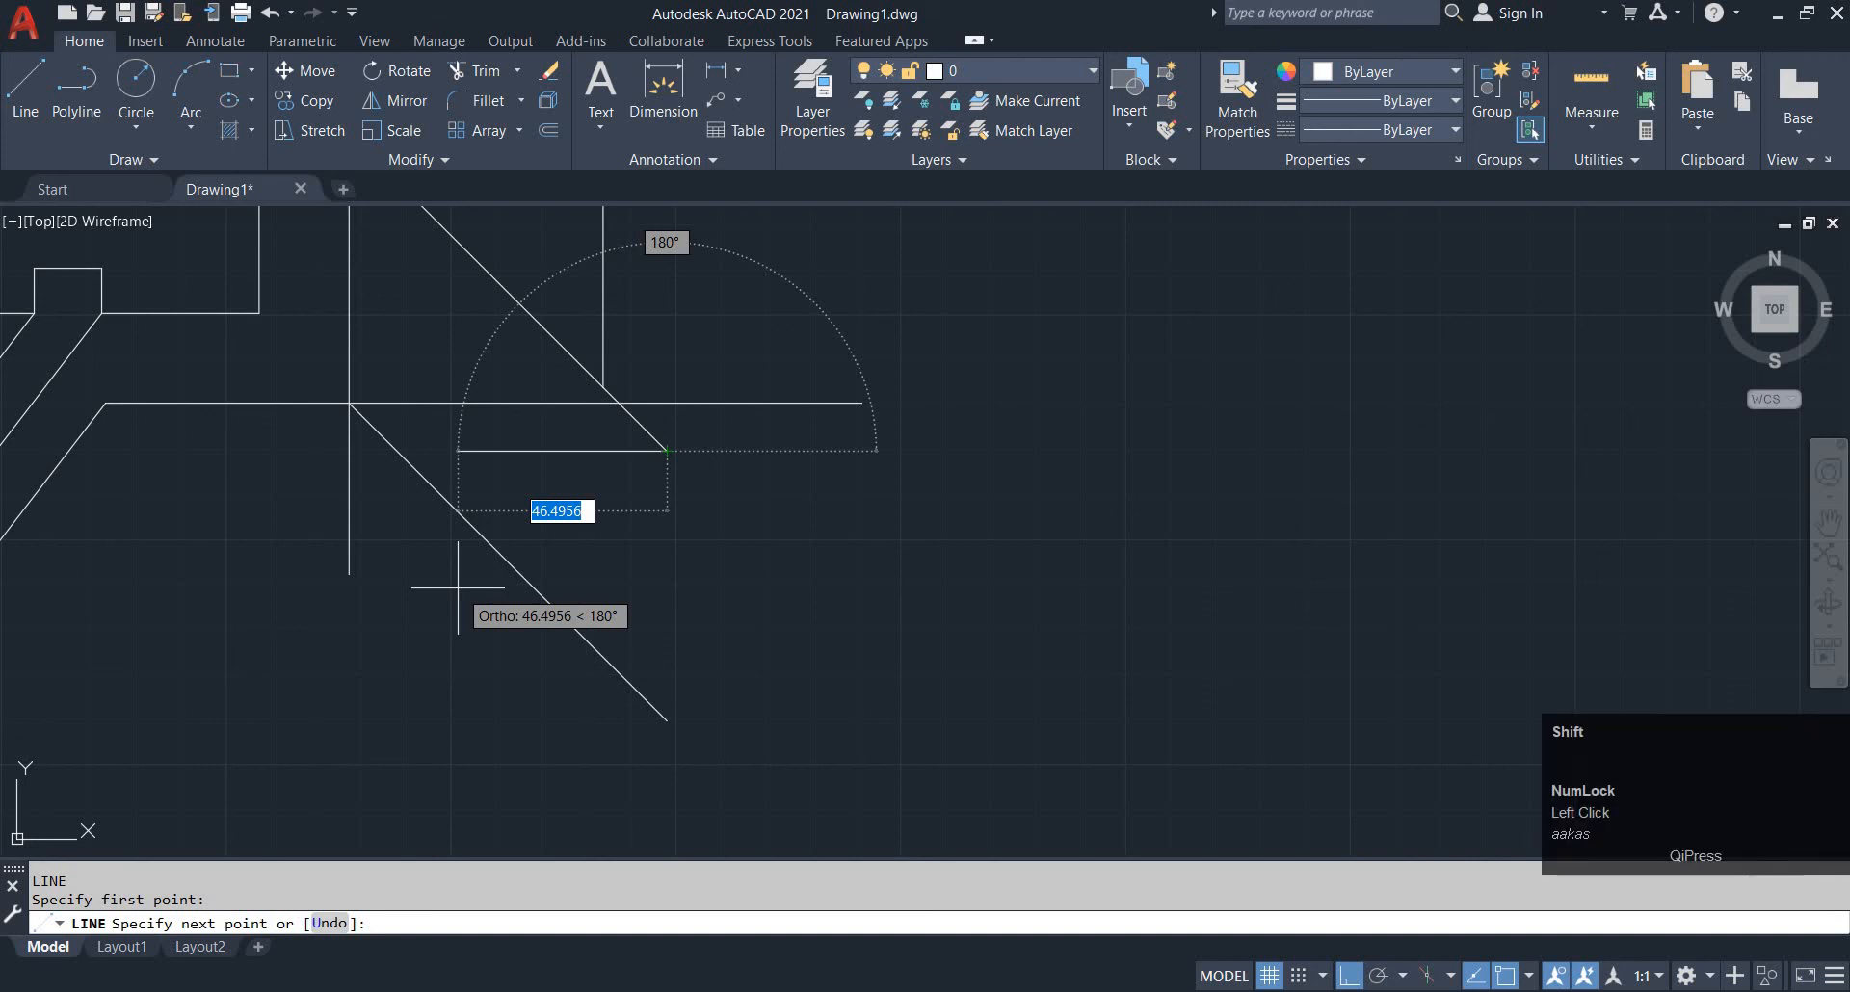
key(F8)
key(shift)
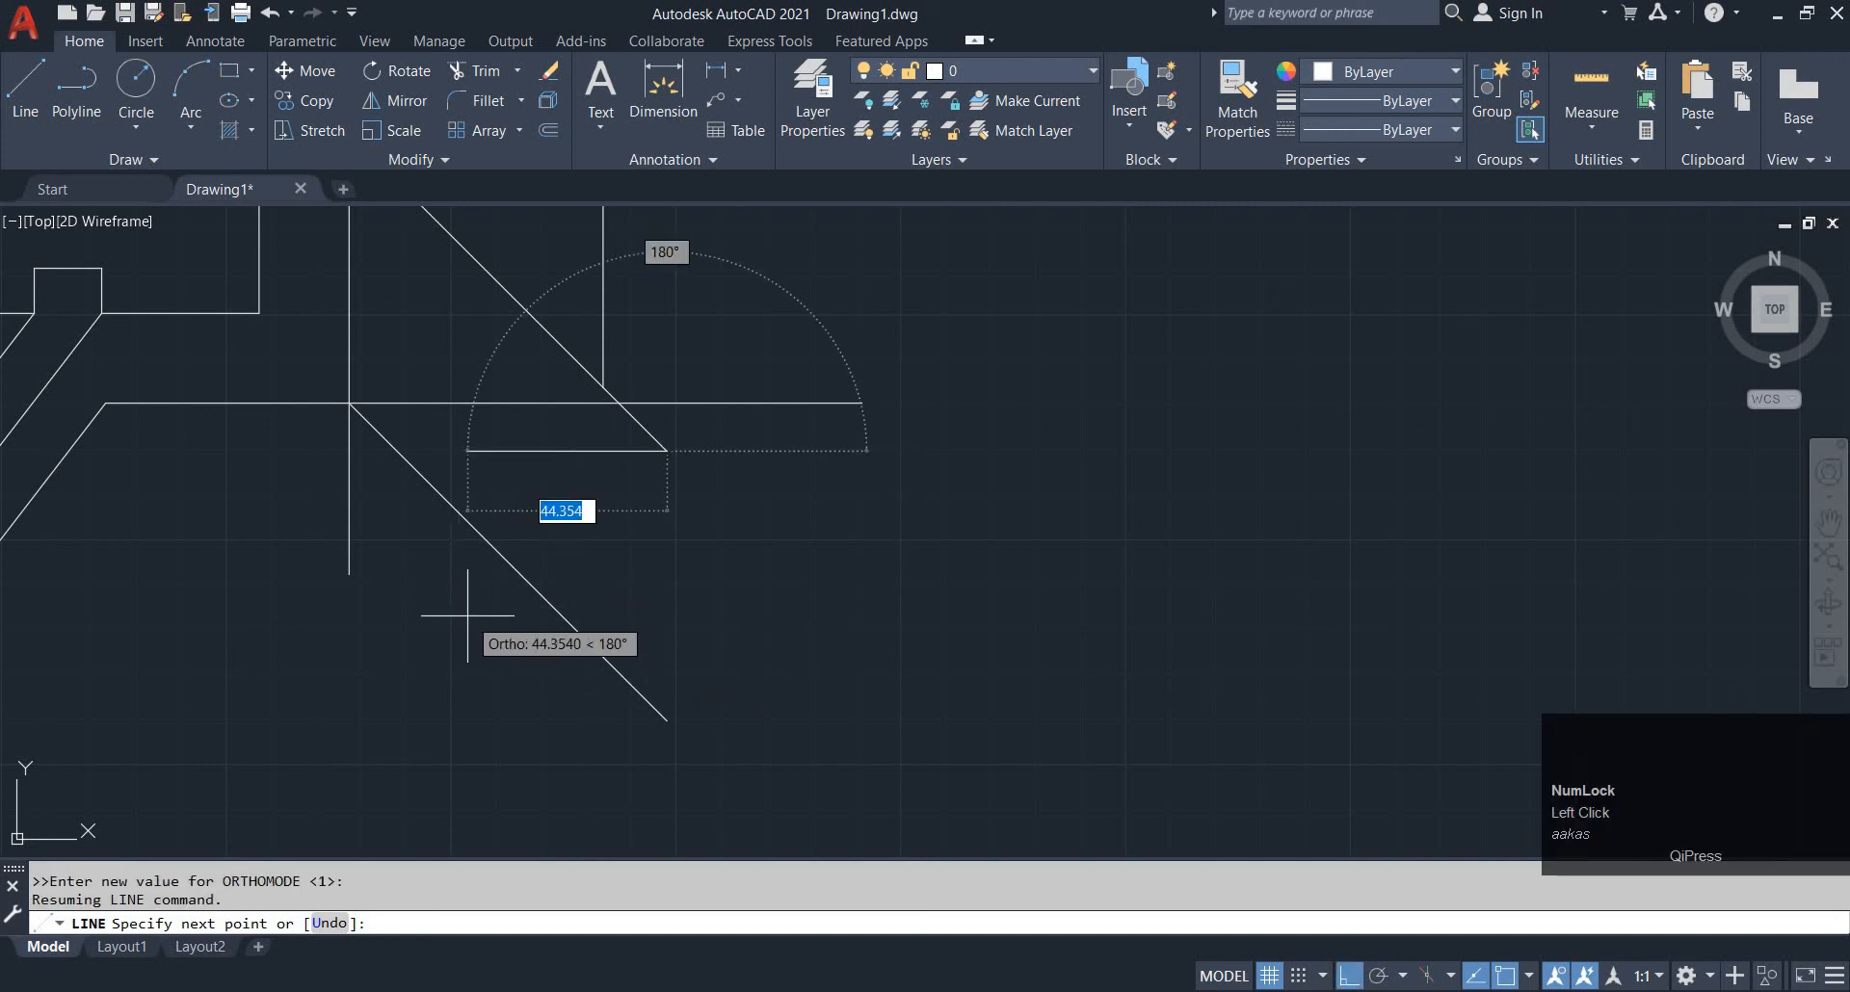
key(shift)
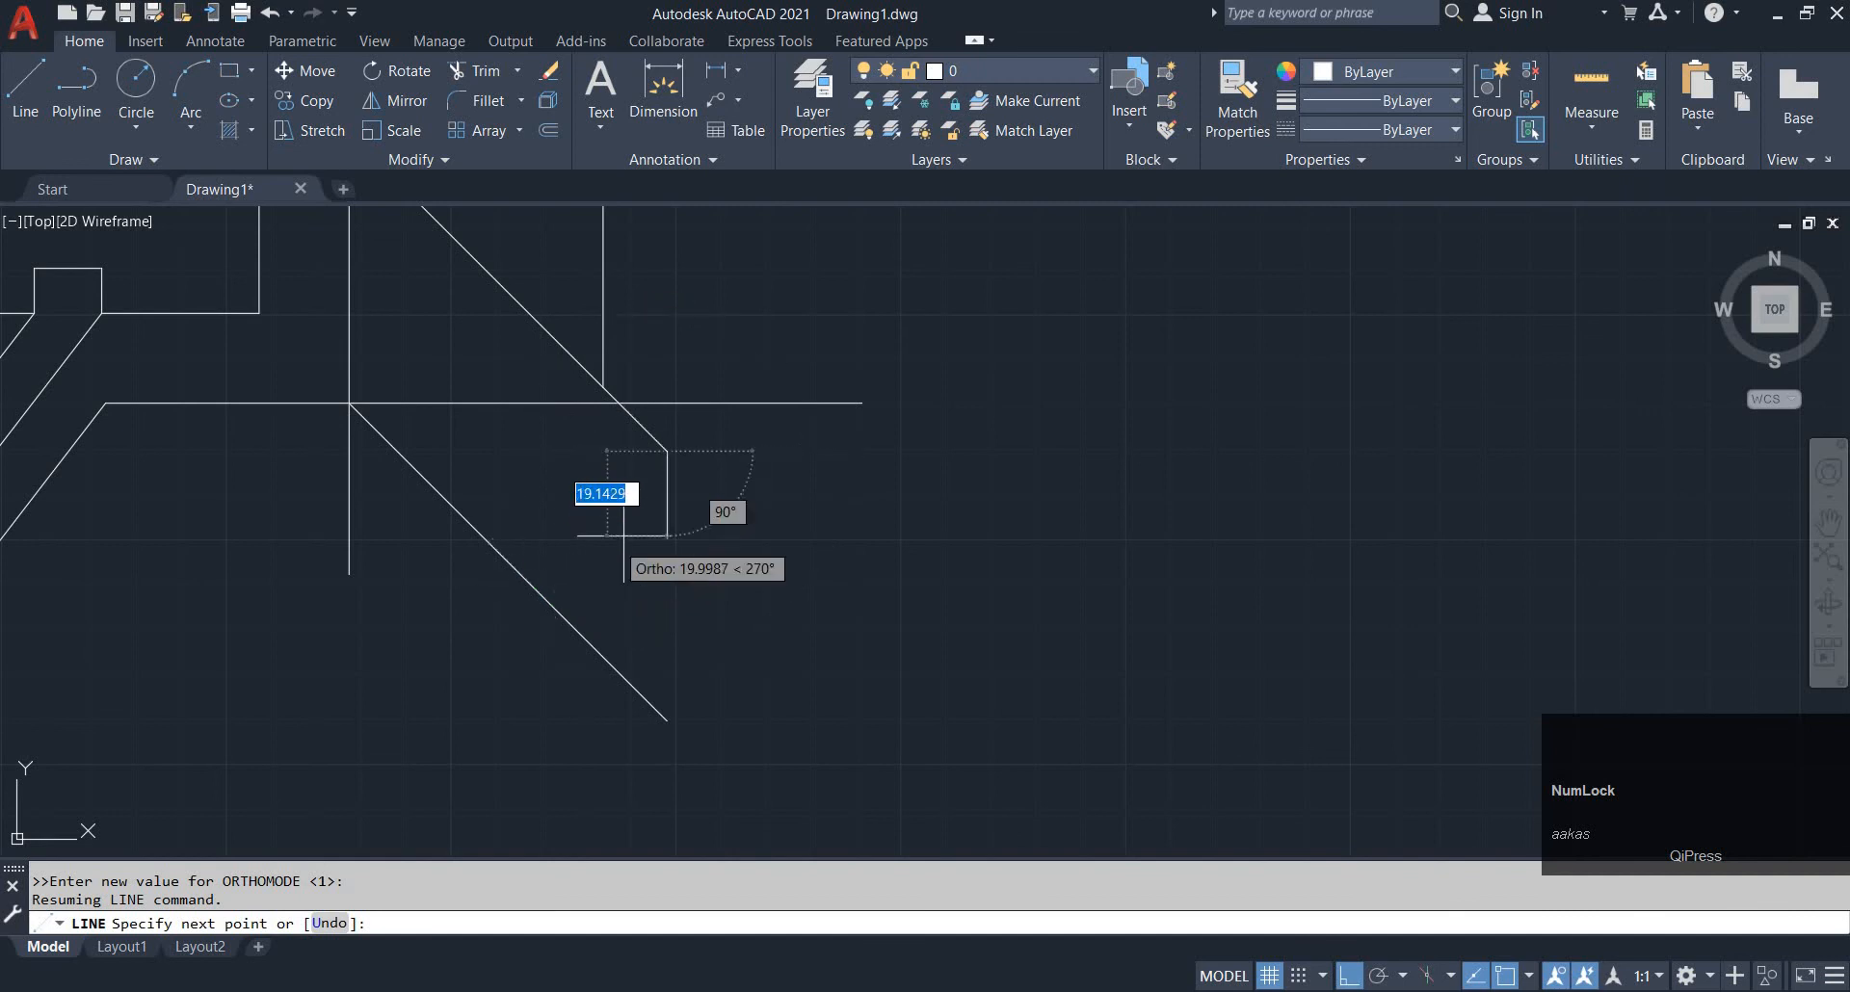
middle_drag(661, 521, 892, 529)
key(Escape)
Erase the offset vertical helper line and the vertical helper above the upper horizontal line's right end
scroll(843, 471, down, 4)
middle_drag(817, 367, 804, 524)
scroll(809, 527, up, 4)
click(938, 430)
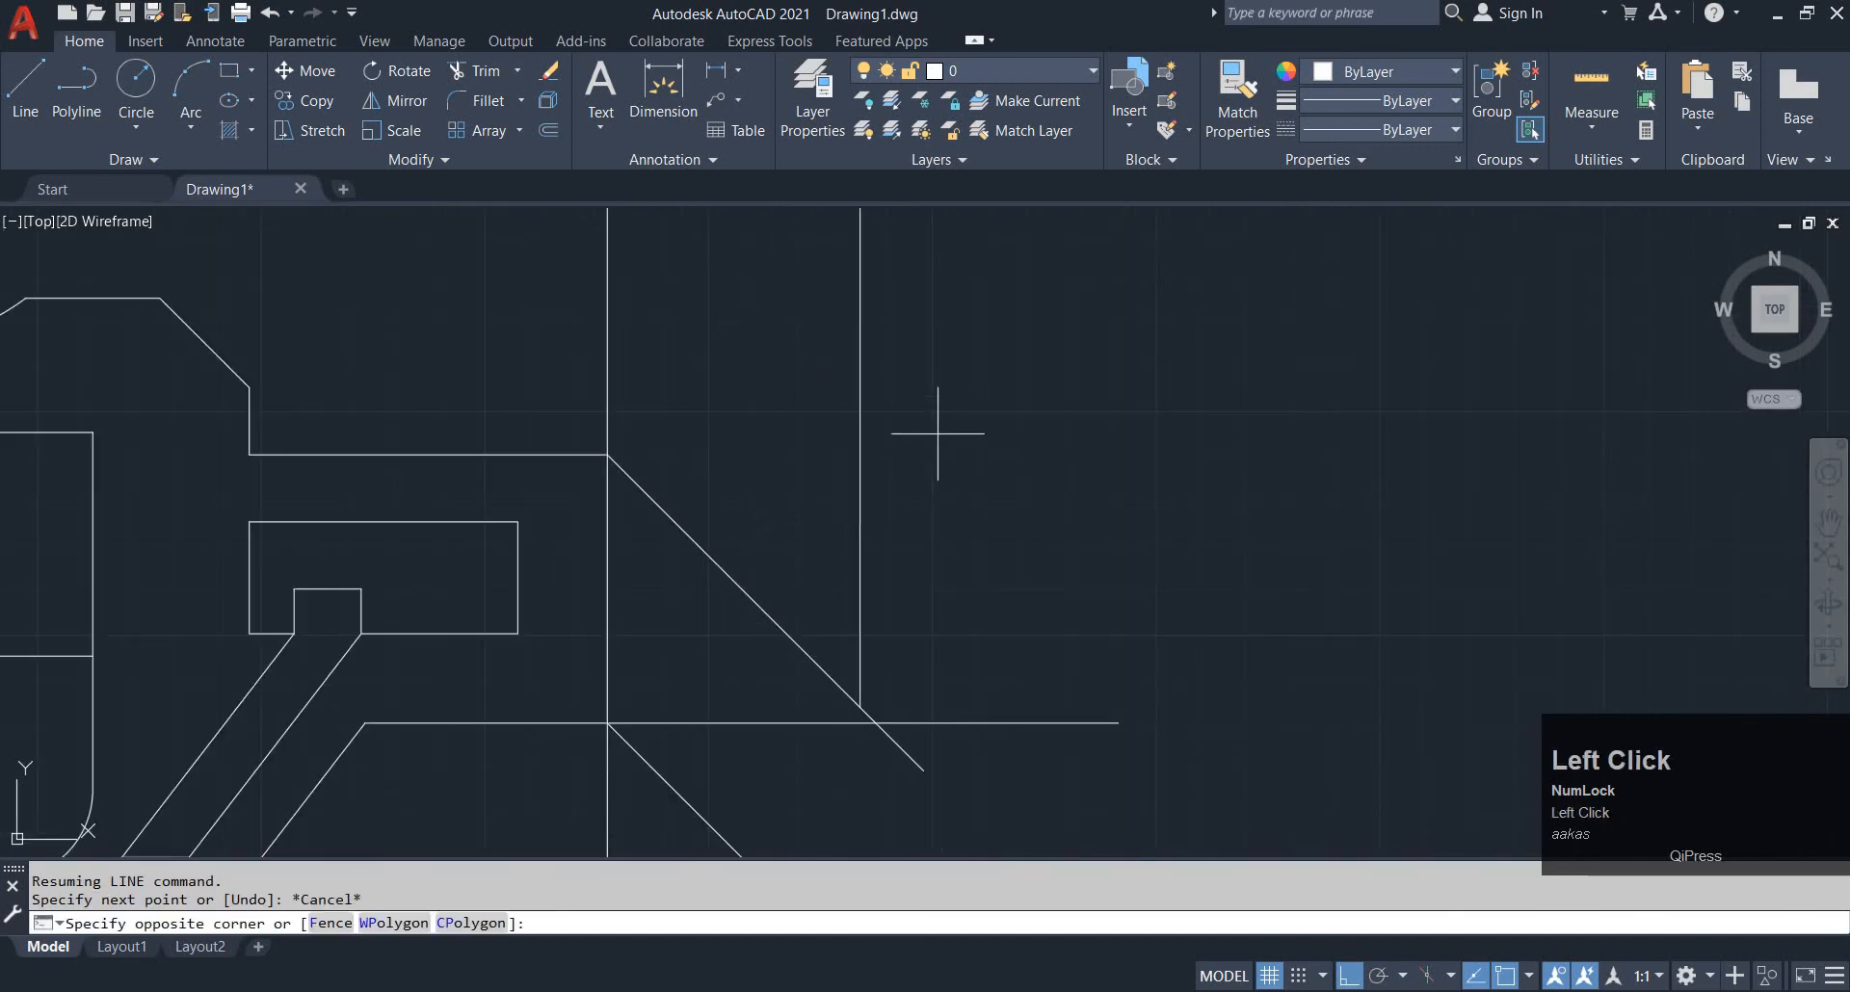
click(808, 391)
text(e)
click(707, 345)
click(582, 298)
text(e)
Check the reference image, and draw a horizontal helper line from the inner cutout's bottom edge rightward across the lower diagonal
key(alt+Tab)
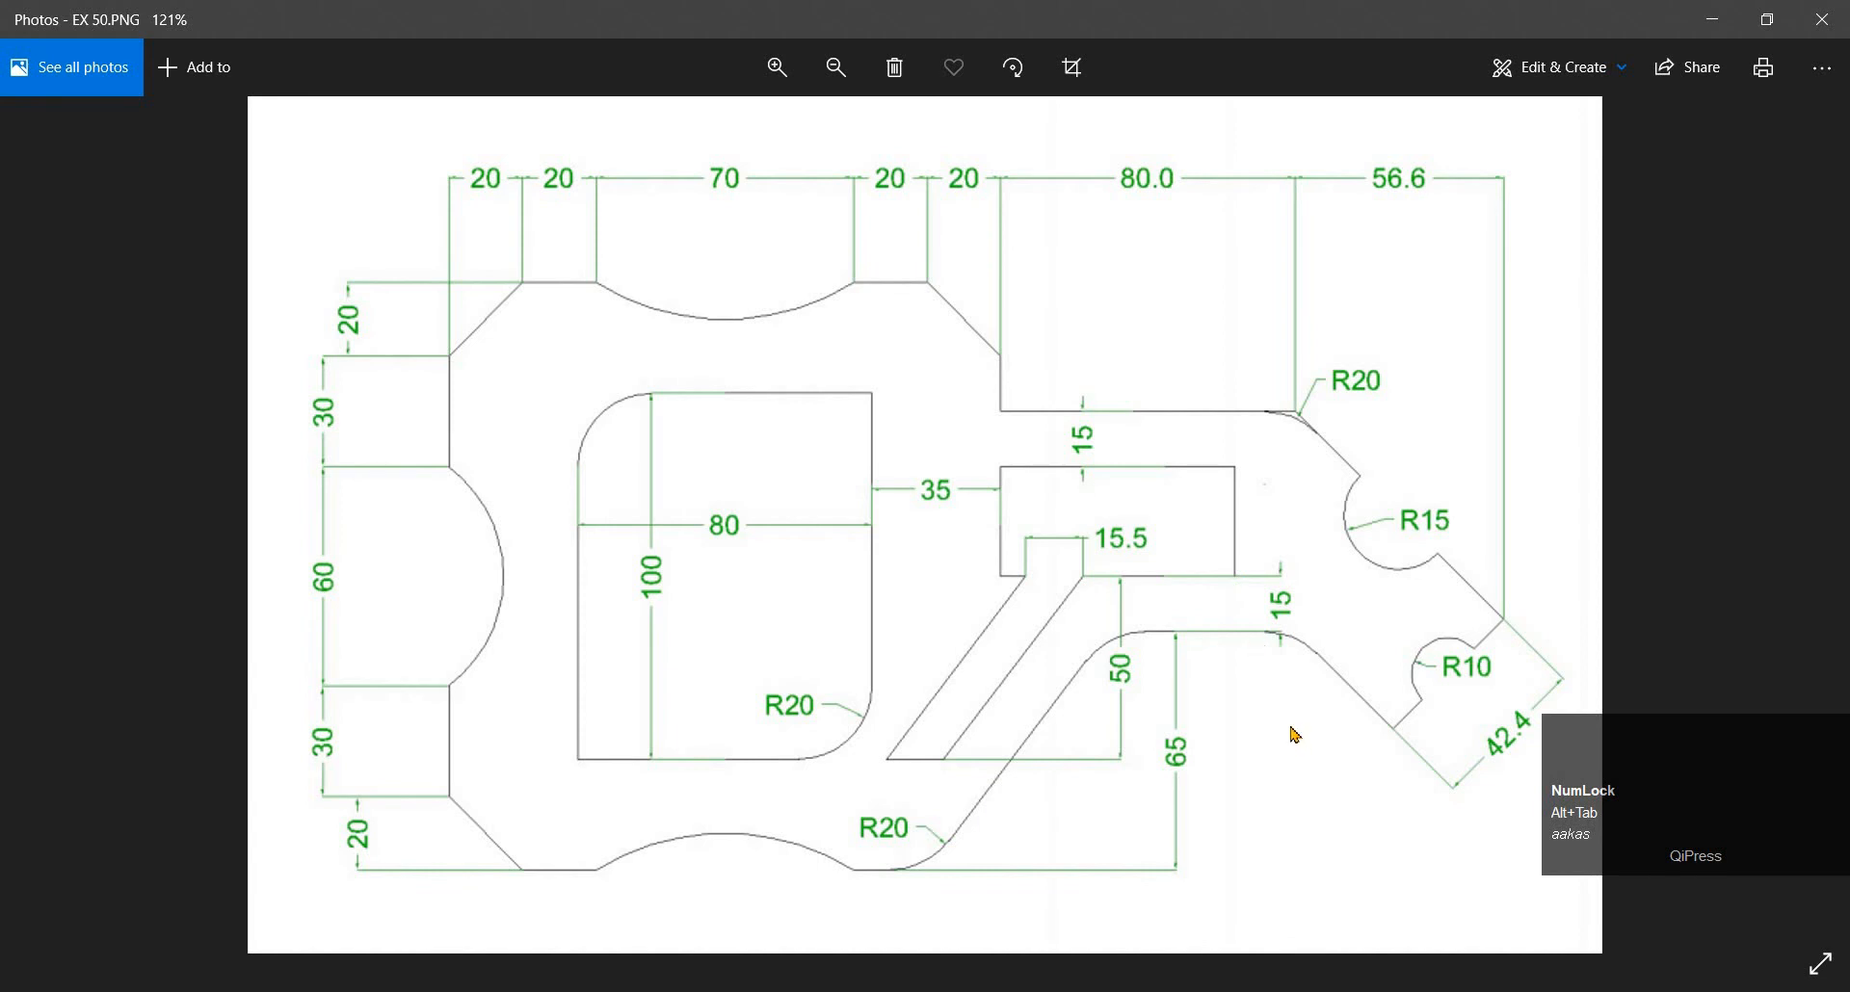
key(alt+Tab)
middle_drag(564, 780, 616, 688)
key(space)
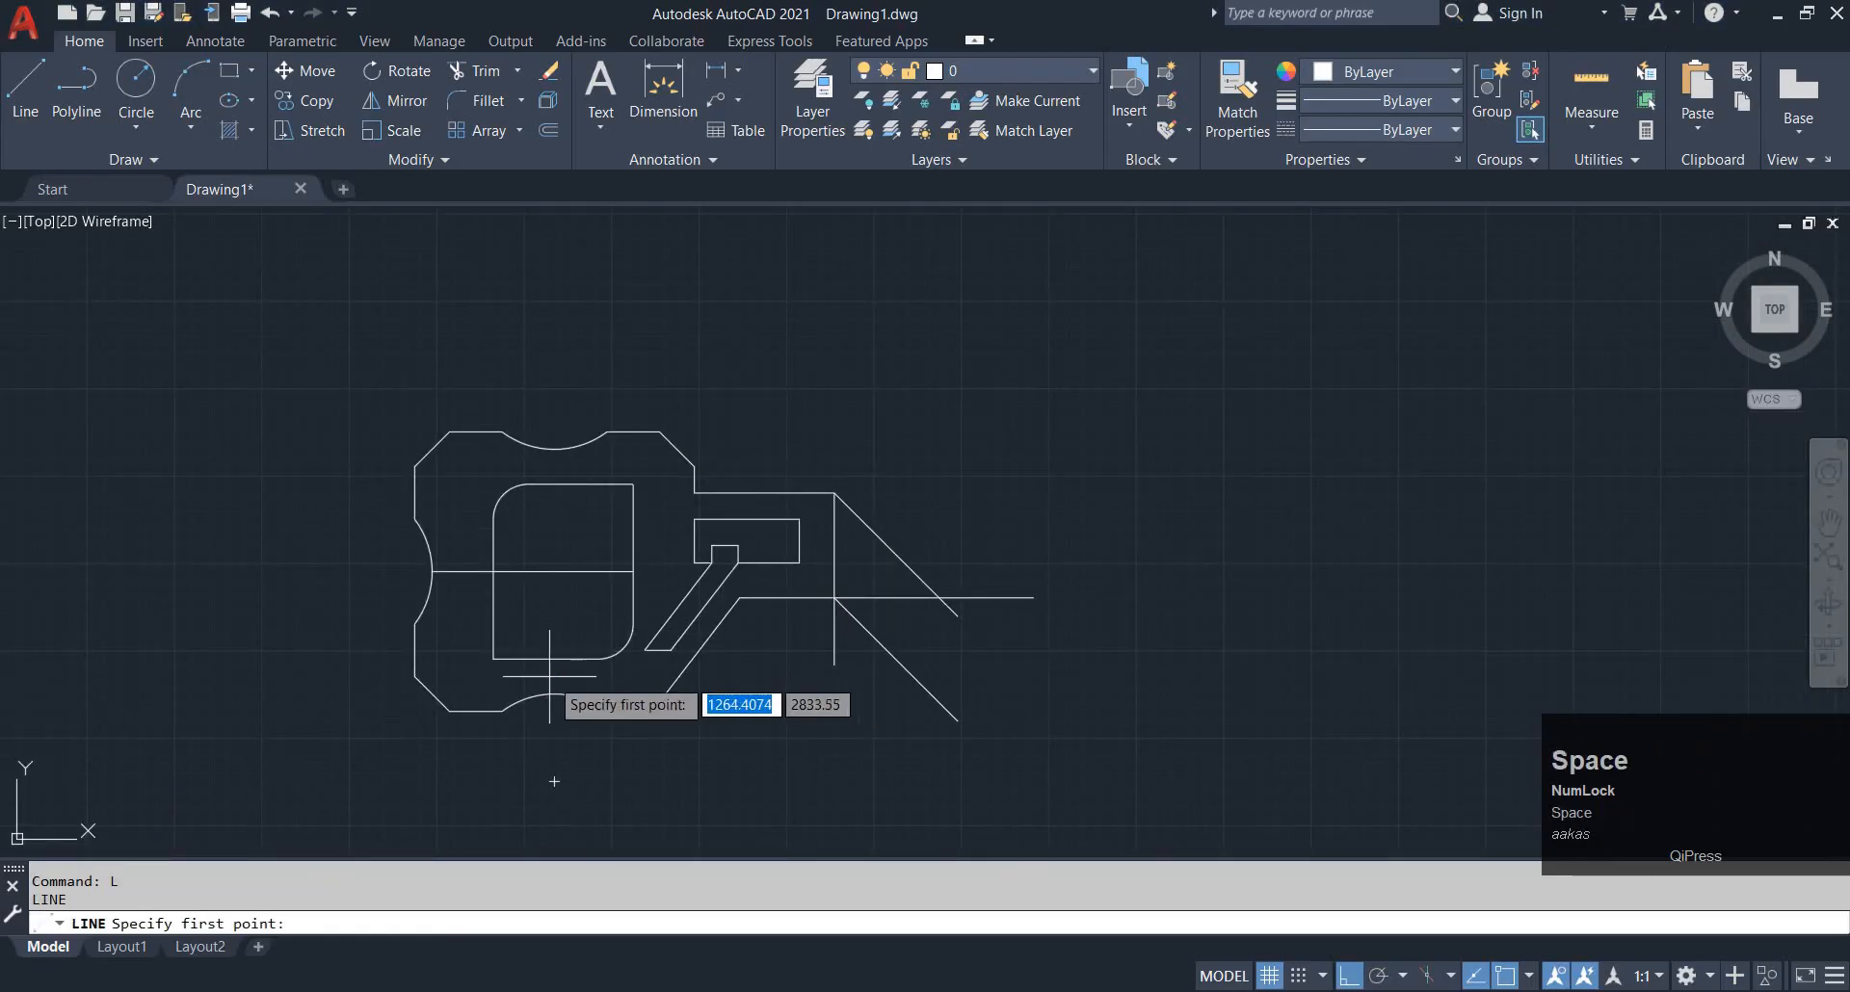
click(537, 660)
click(1197, 641)
key(Escape)
Draw a closing line from the intersection of the lower diagonal and the horizontal helper to the upper diagonal's lower end
scroll(1002, 642, up, 5)
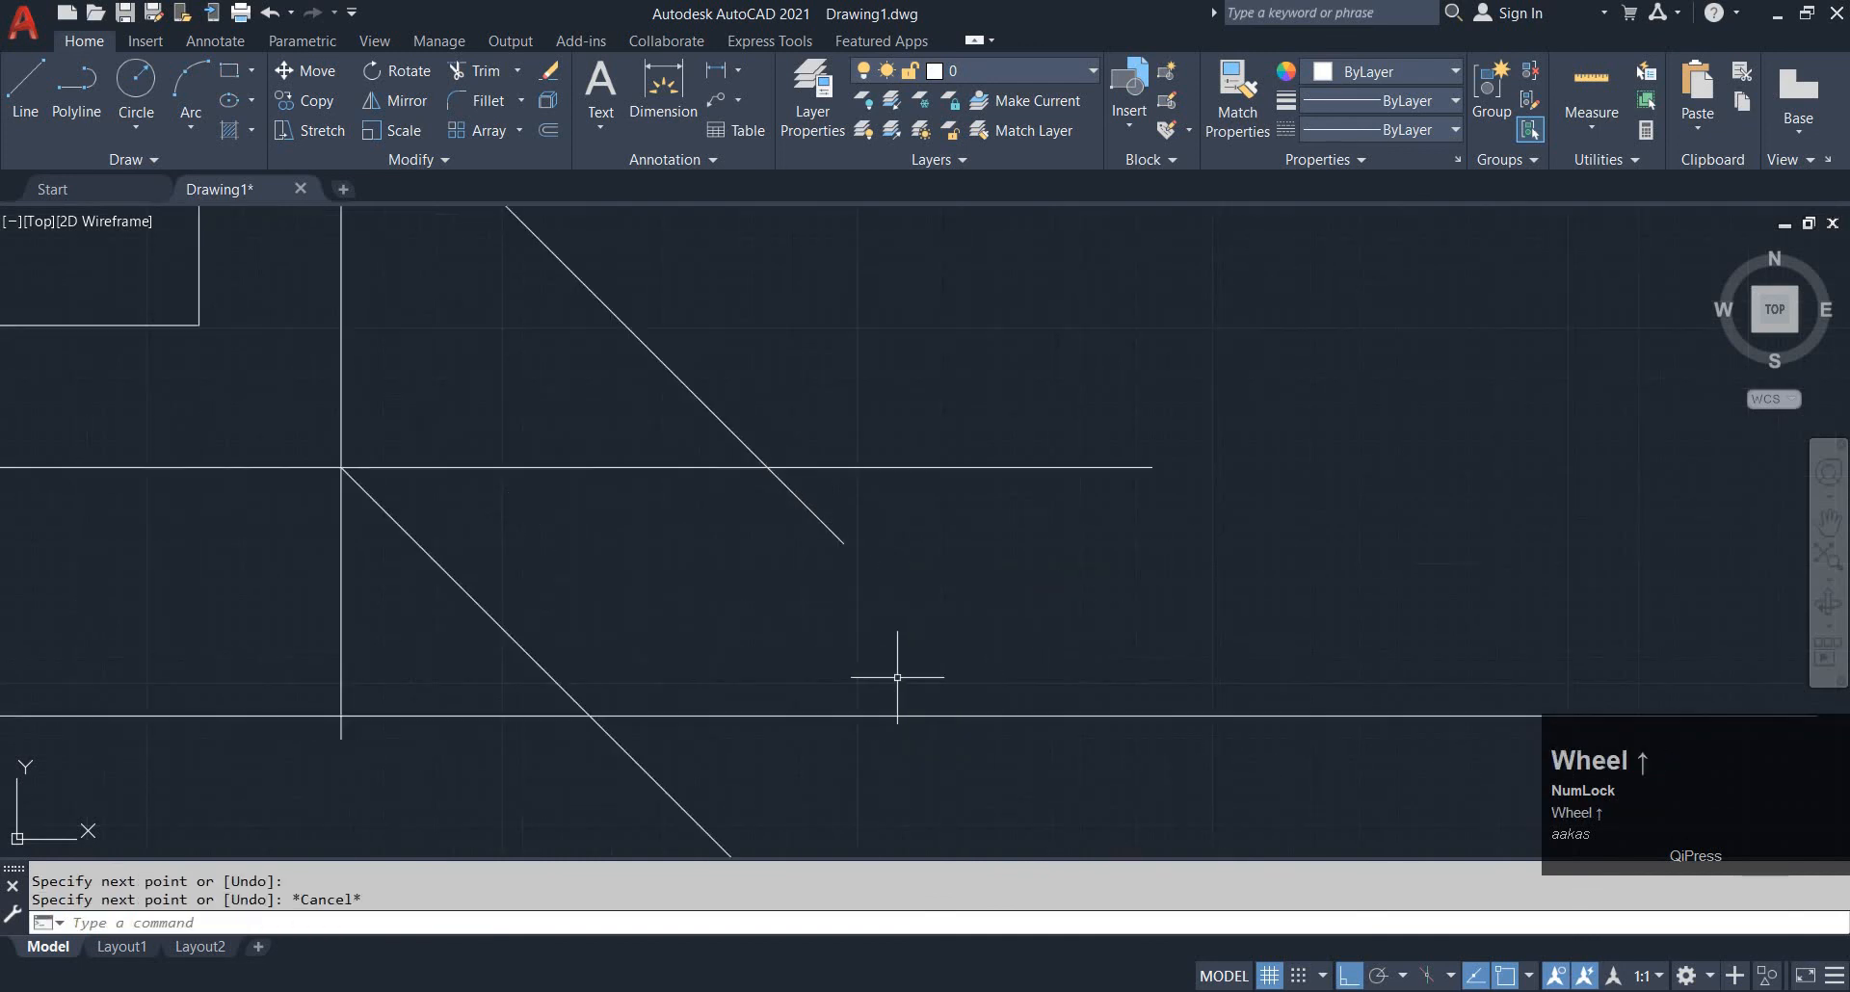
key(Escape)
key(Escape)
key(l)
key(space)
click(589, 716)
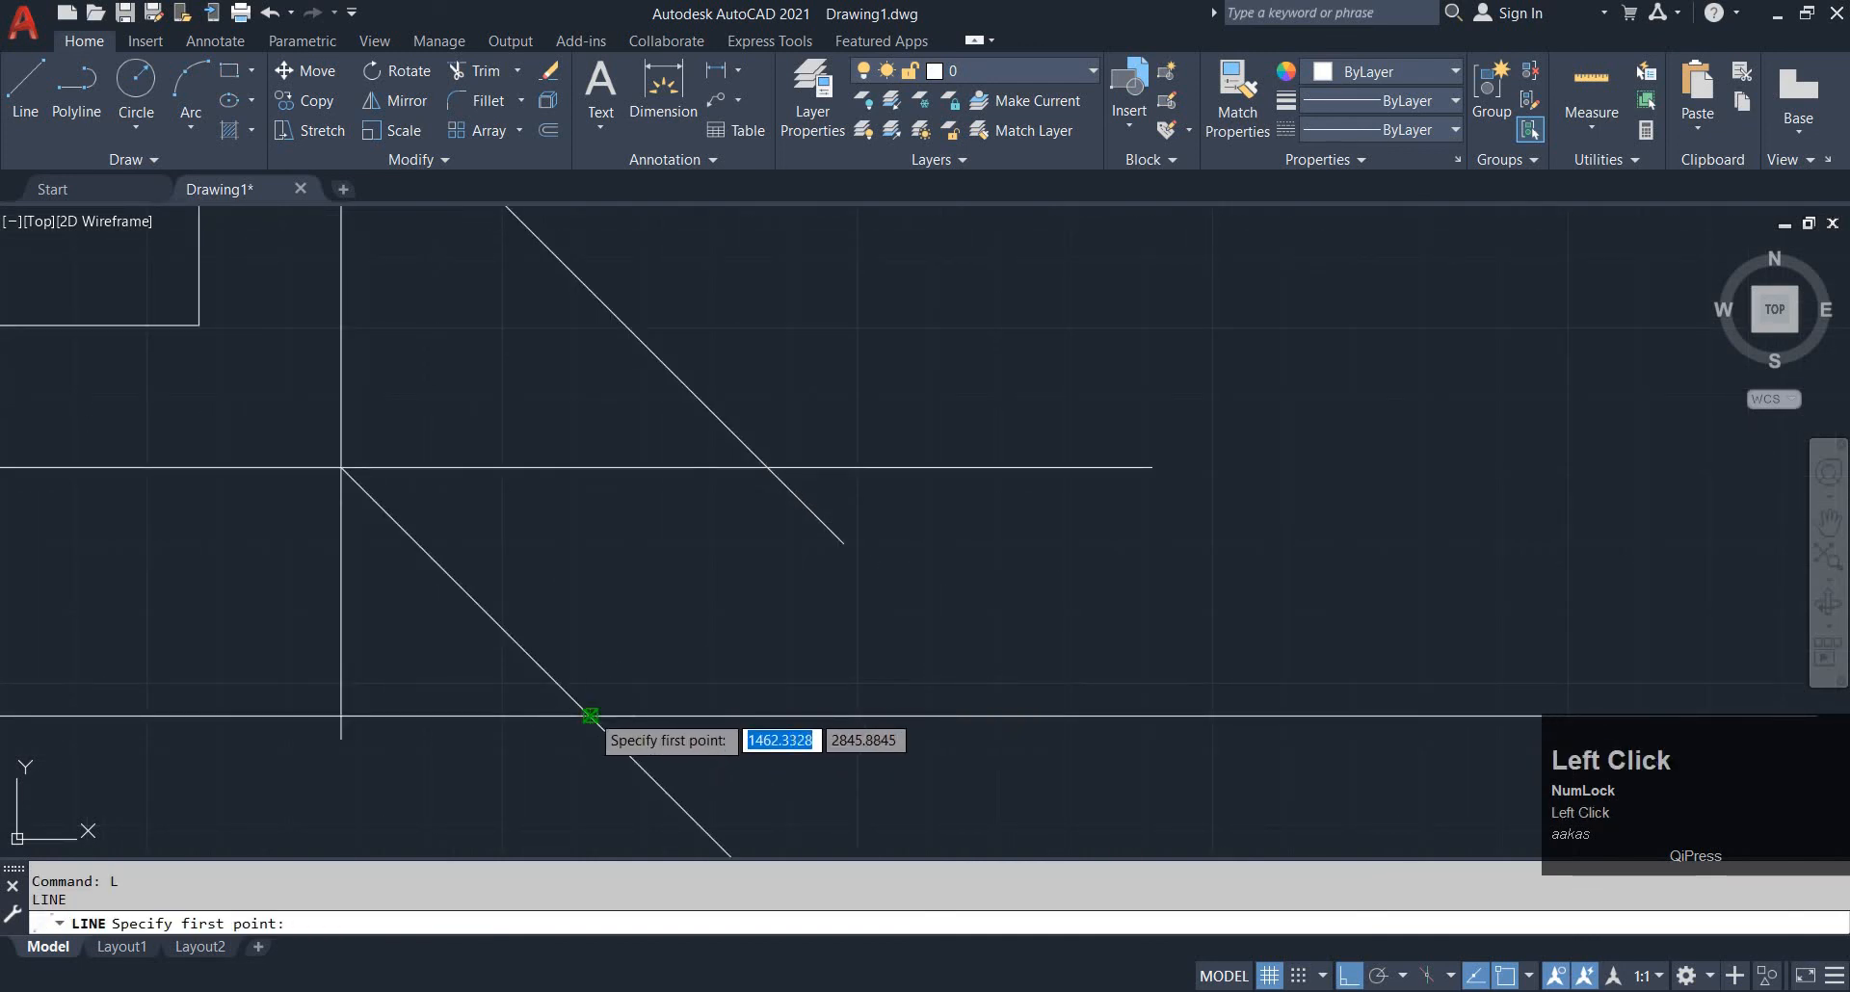
click(843, 543)
key(Escape)
Erase the horizontal helper line that runs through the arm's lower corner
click(949, 716)
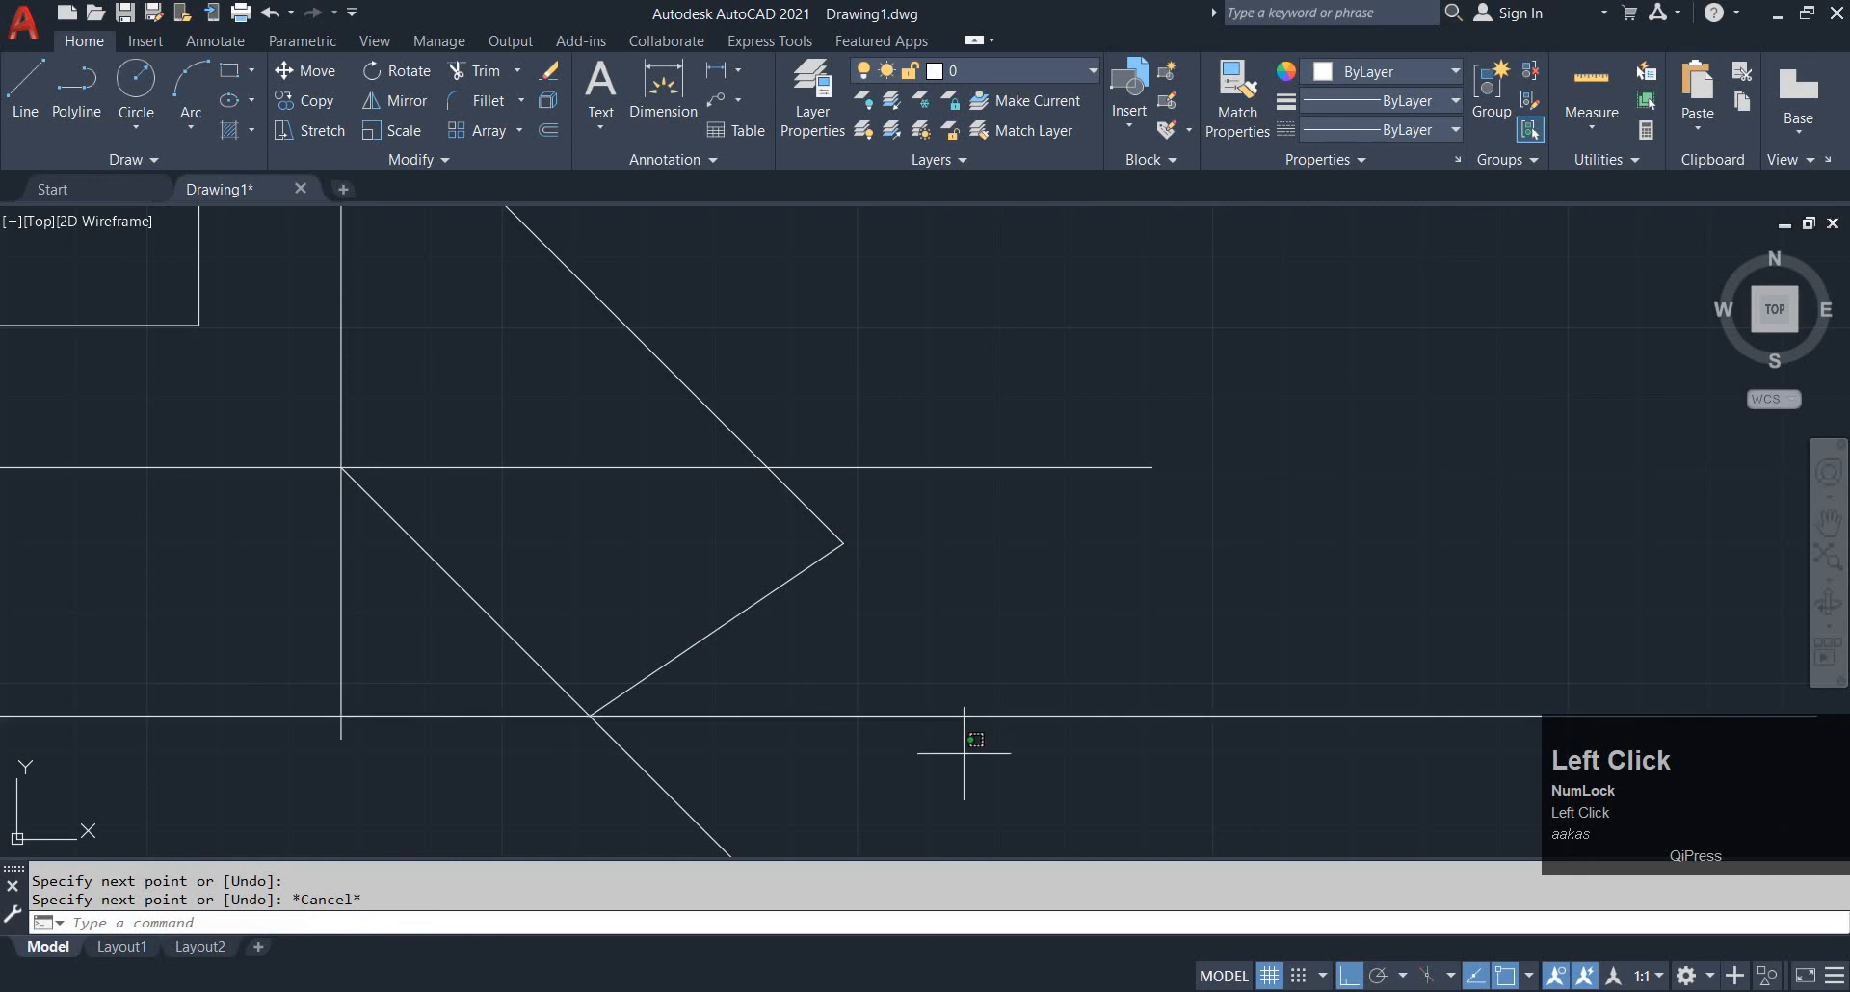
key(e)
key(space)
scroll(847, 681, down, 3)
middle_drag(847, 681, 839, 710)
scroll(838, 710, up, 3)
click(873, 643)
click(692, 690)
key(space)
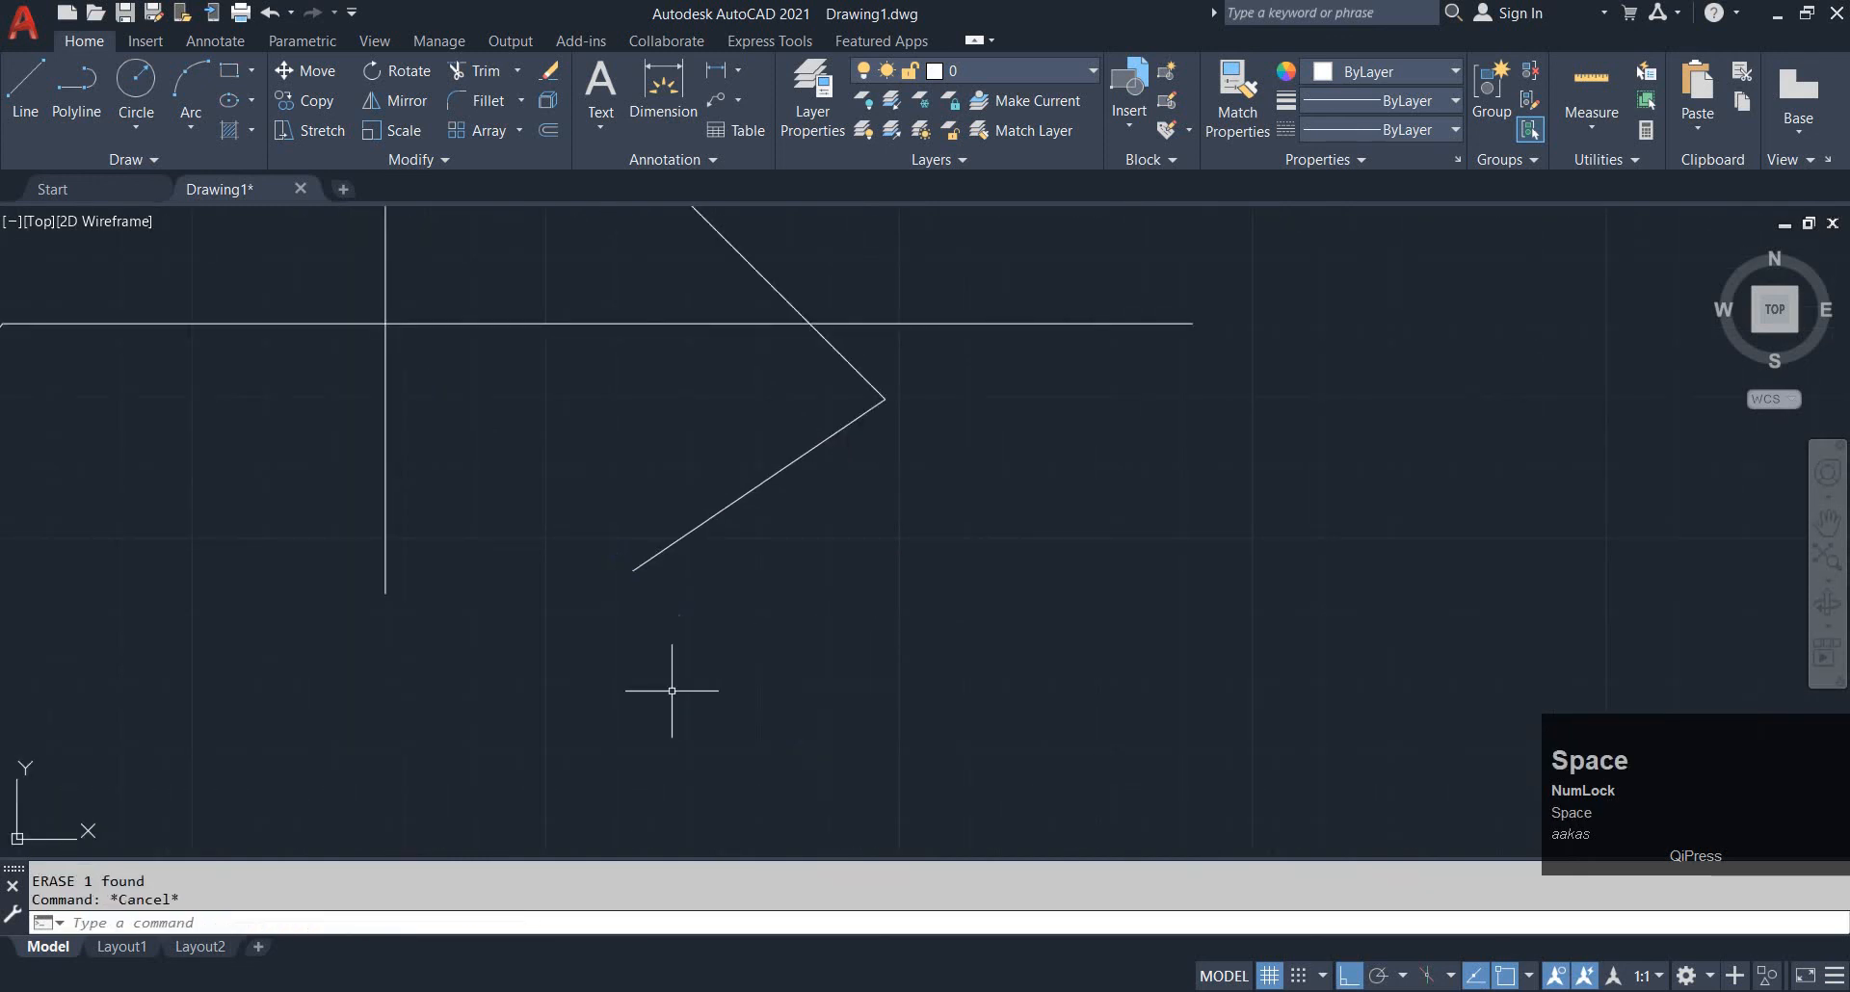
key(ctrl+z)
Trim the lower diagonal beyond the closing line and the vertical line's end below the lower horizontal line
text(tr)
key(space)
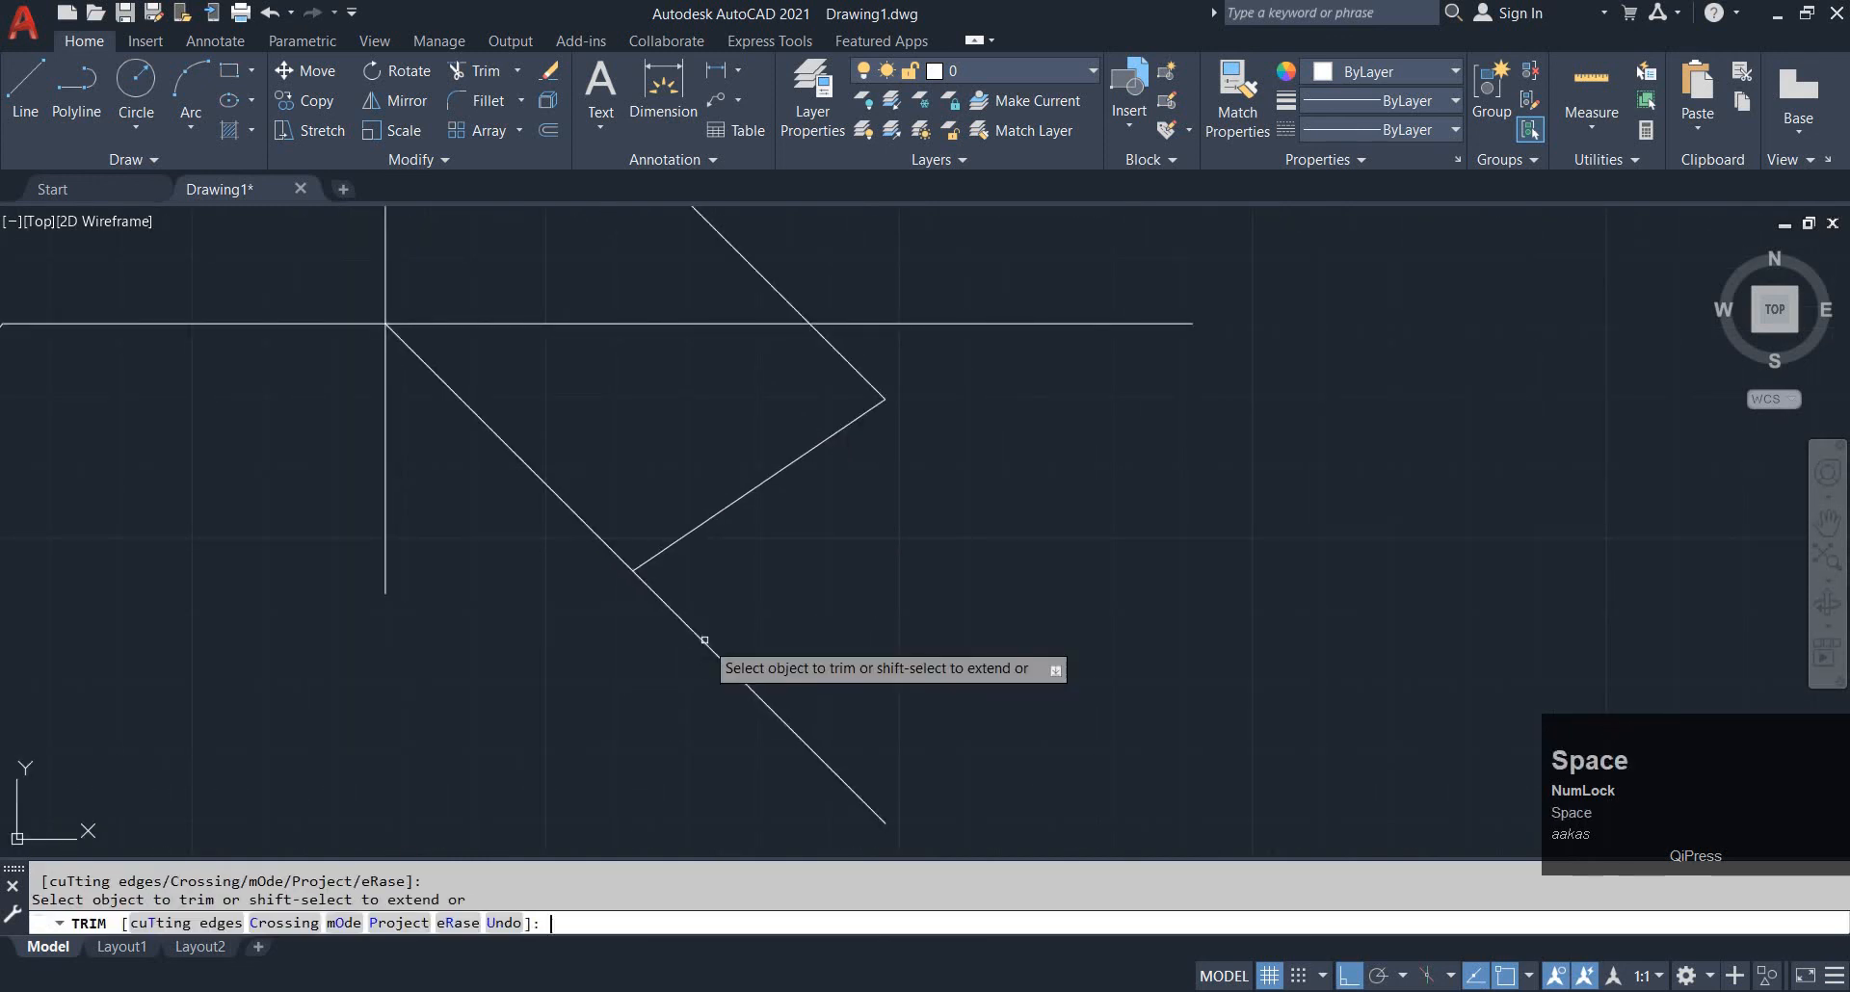
click(462, 591)
click(383, 542)
scroll(405, 521, down, 2)
middle_drag(414, 505, 430, 622)
Trim the lower horizontal line beyond the start of the lower diagonal and the vertical line crossing the arm
click(468, 569)
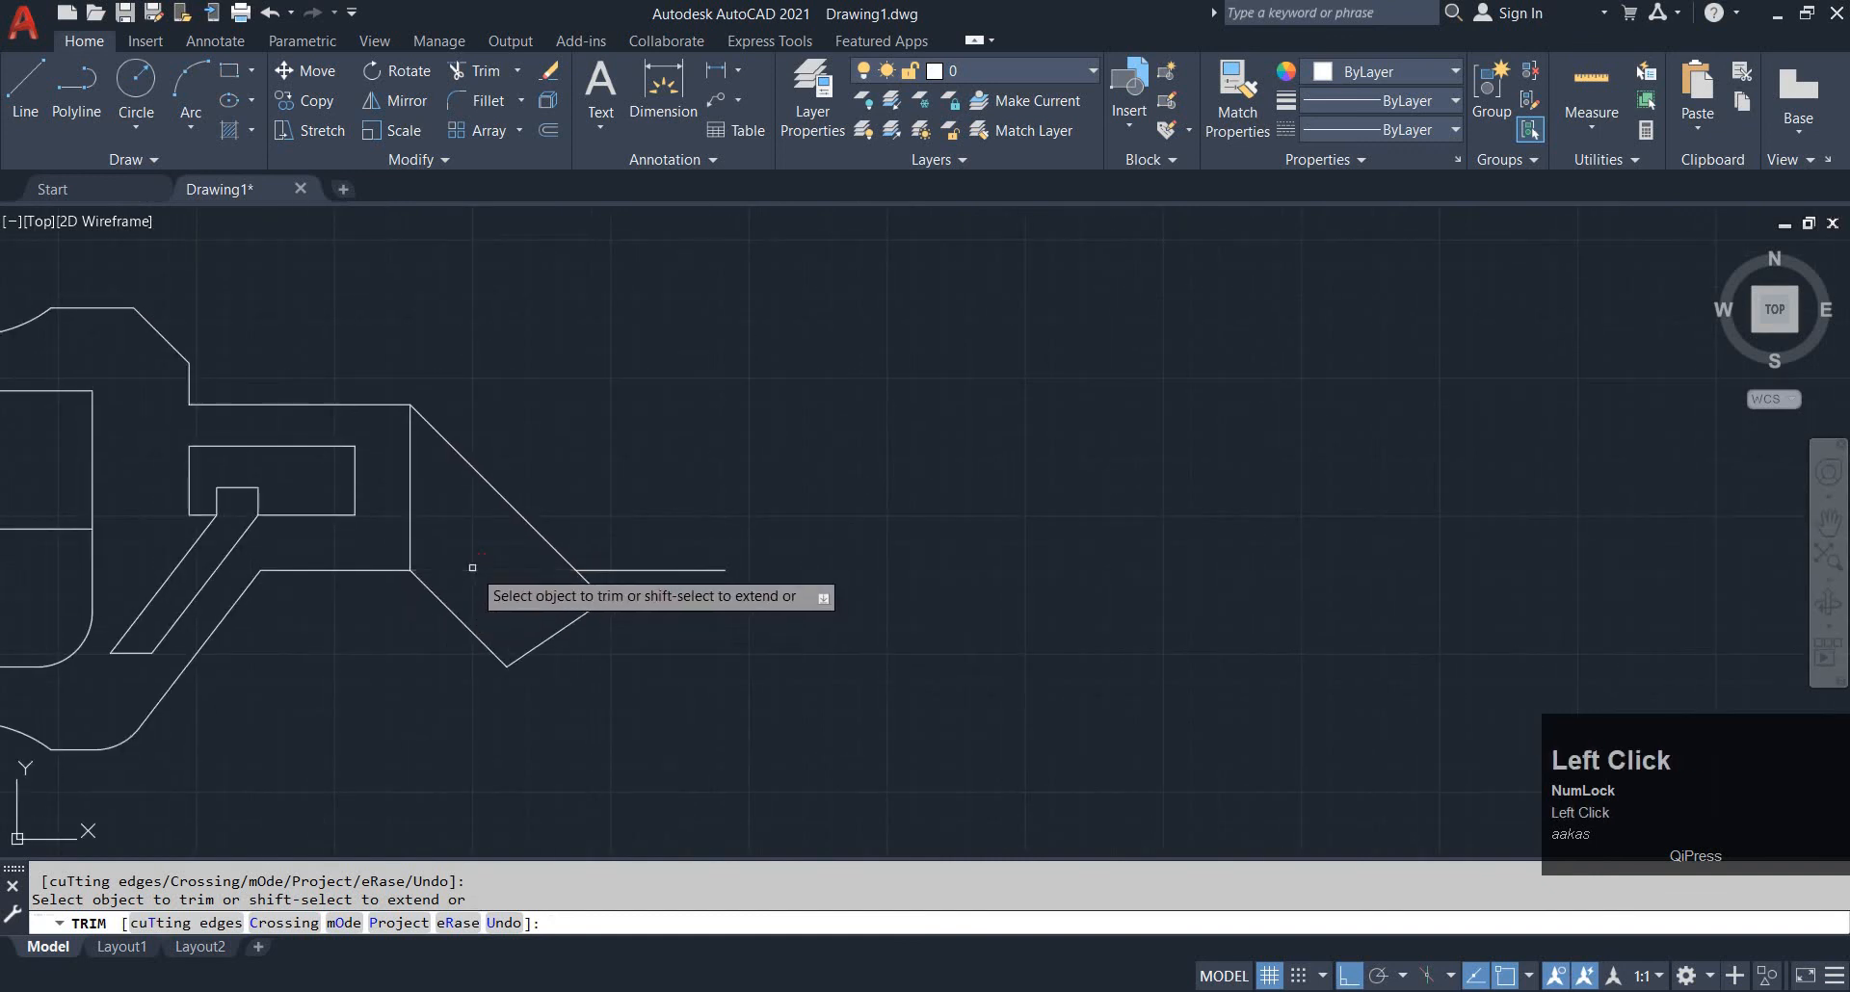
click(640, 565)
click(640, 582)
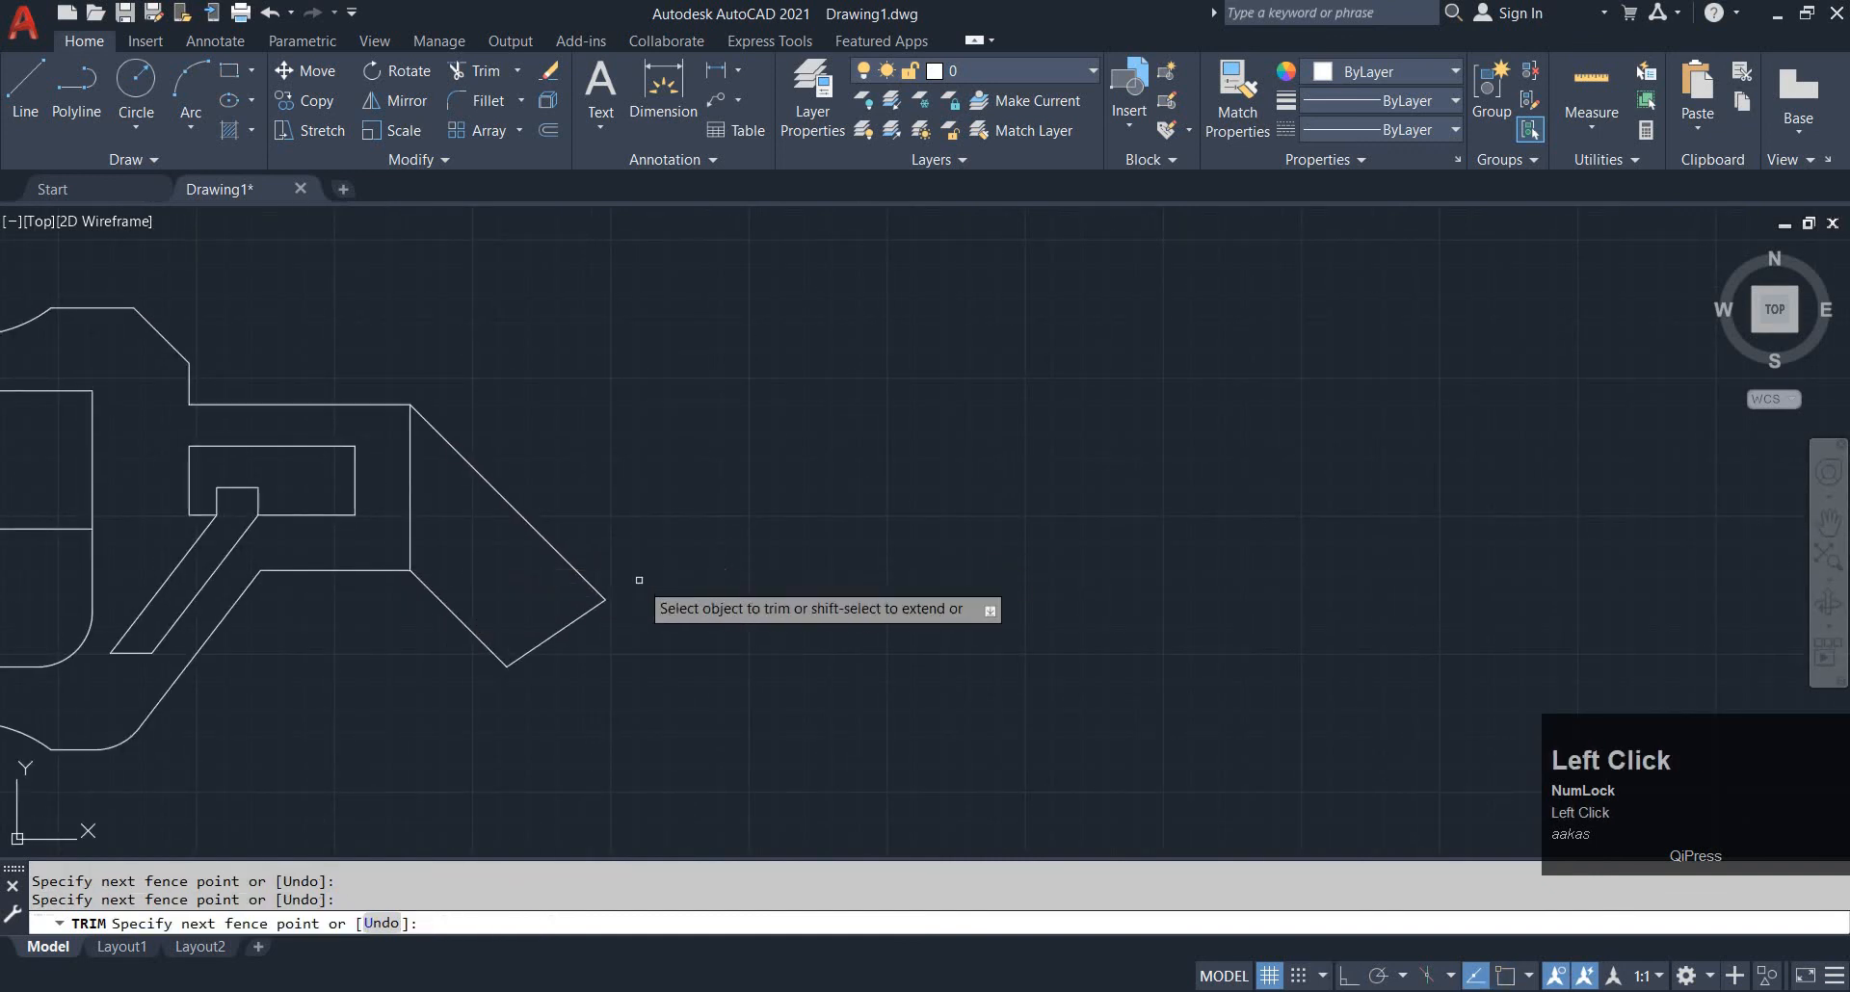
click(409, 509)
key(Escape)
Erase the slanted closing line at the end of the angled arm
scroll(442, 550, up, 4)
mouse_move(453, 565)
middle_down()
mouse_move(487, 546)
mouse_move(528, 559)
middle_up()
scroll(530, 560, down, 4)
middle_drag(549, 569, 570, 536)
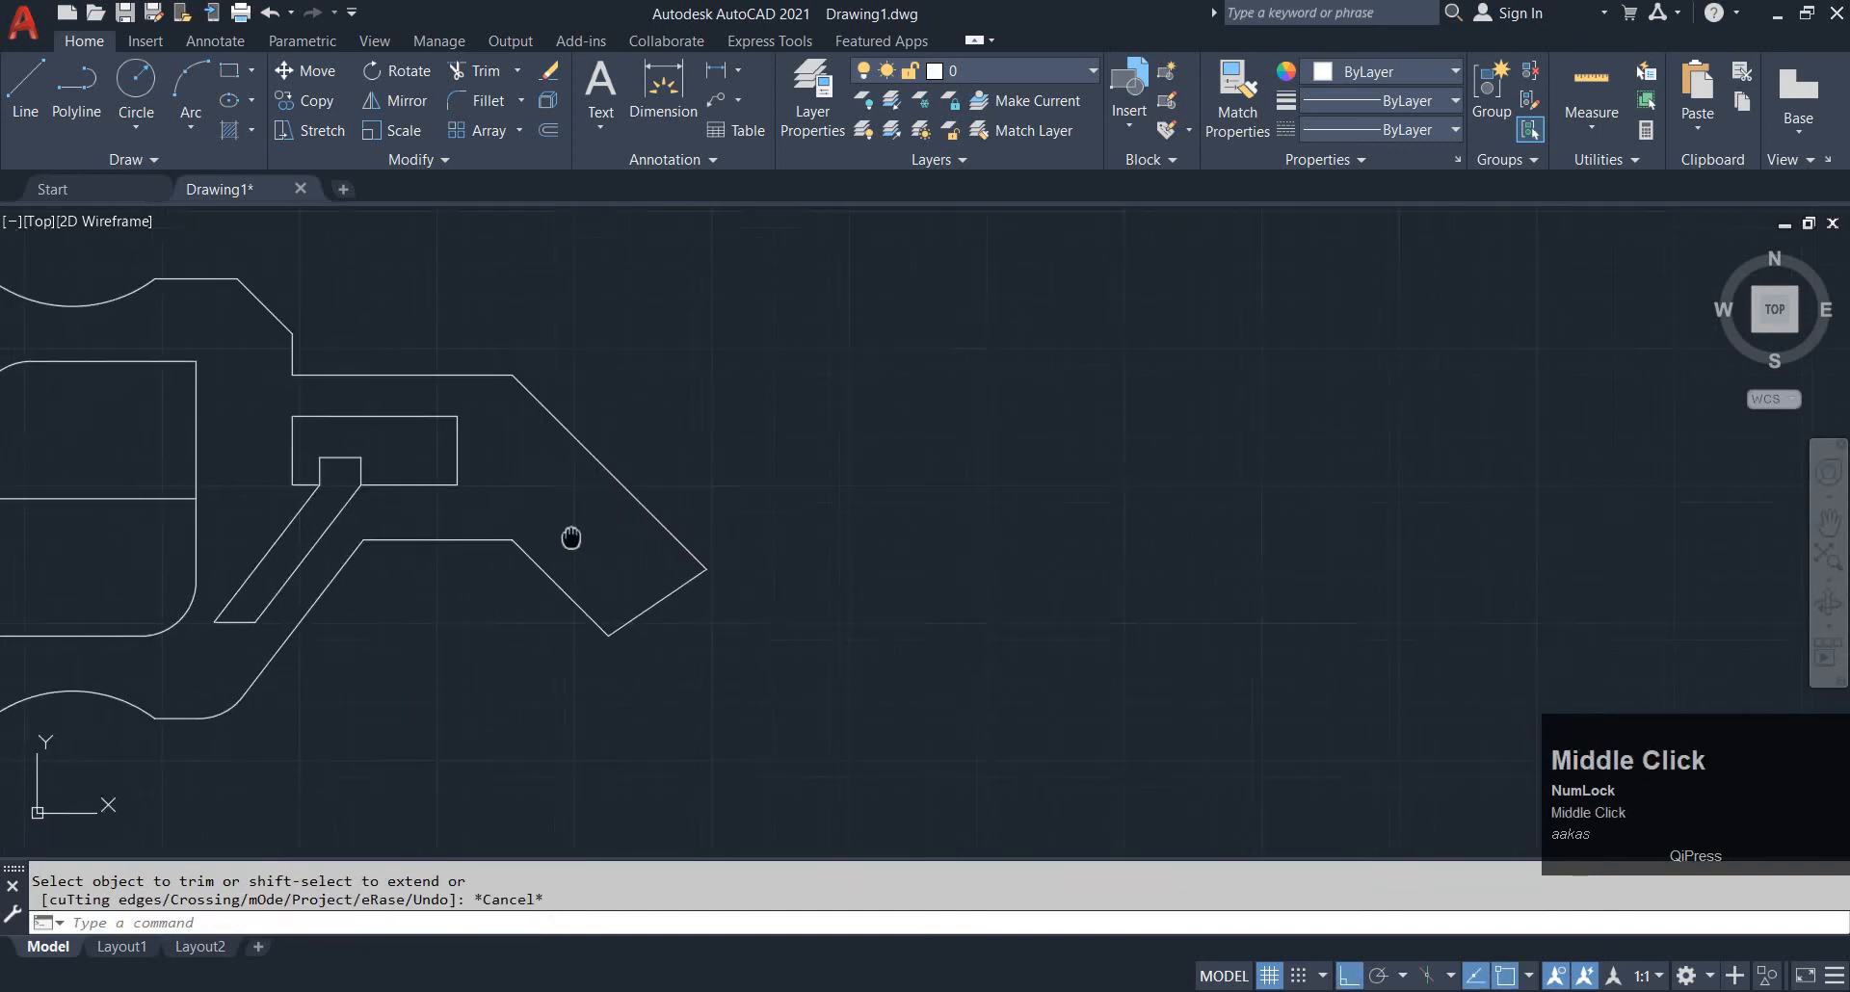
scroll(650, 628, up, 2)
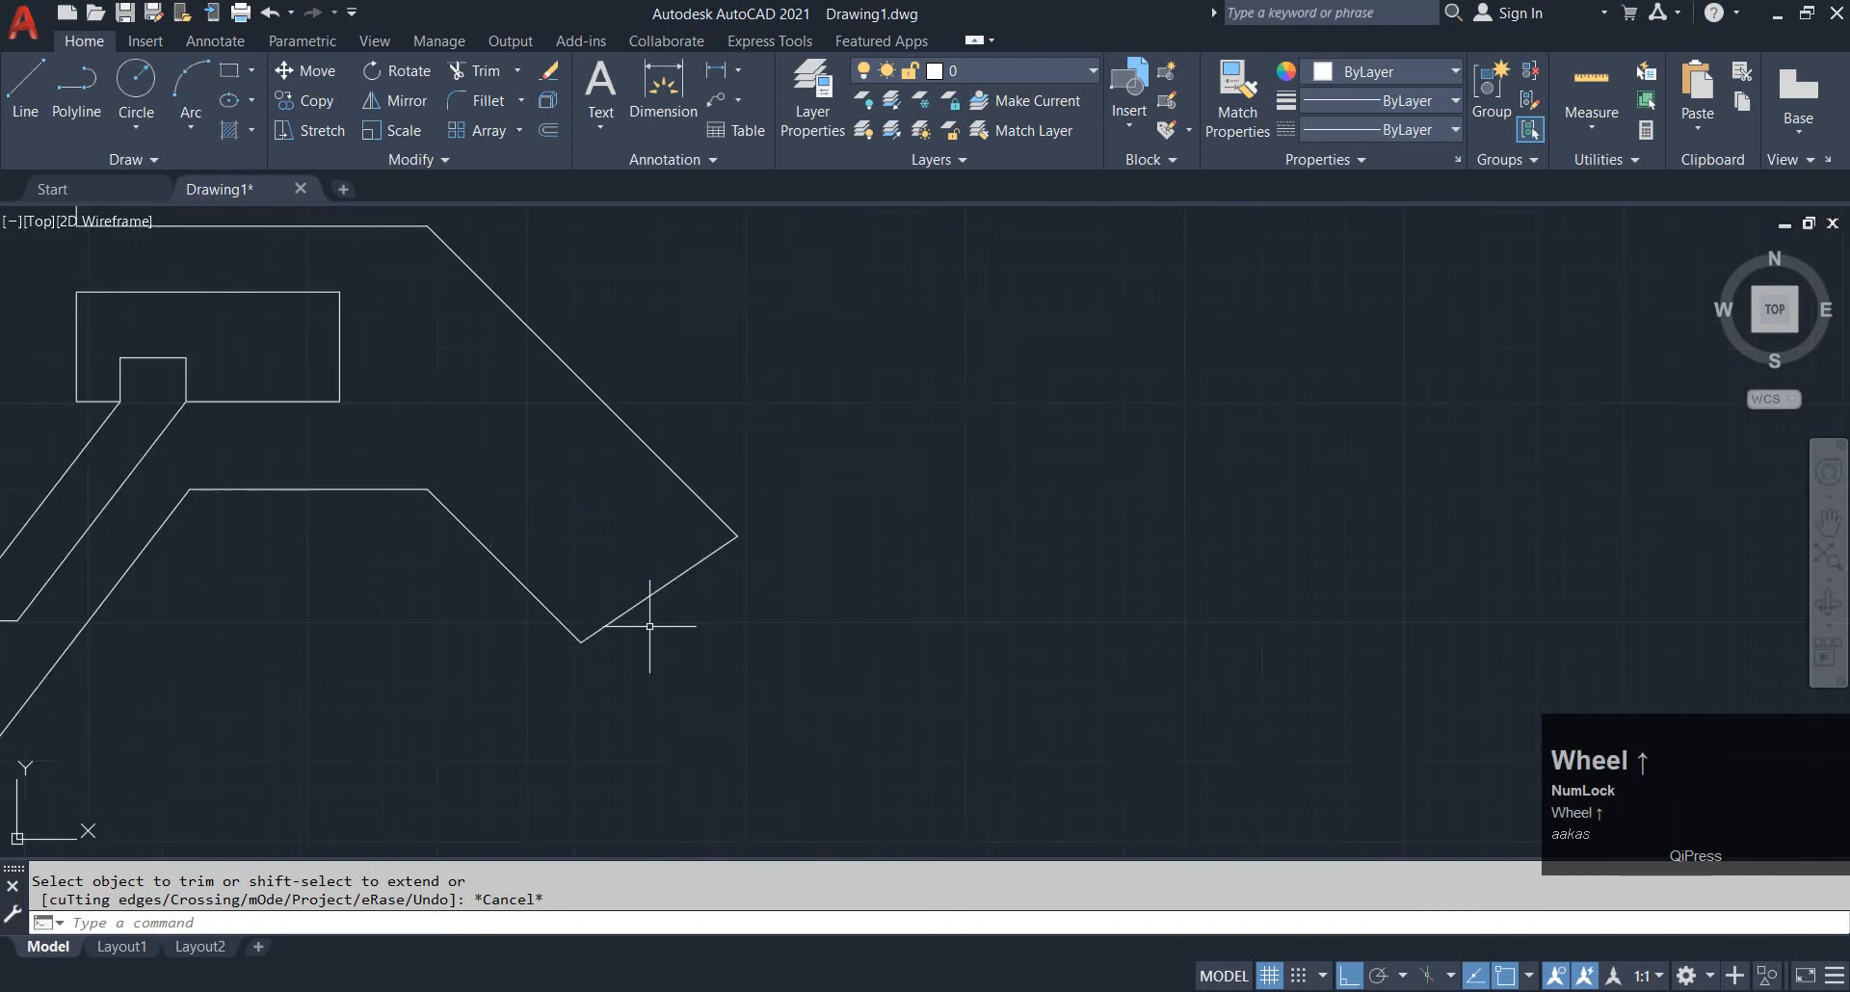
scroll(608, 587, down, 2)
mouse_move(608, 586)
middle_down()
mouse_move(658, 625)
mouse_move(727, 578)
mouse_move(817, 701)
mouse_move(866, 609)
middle_up()
scroll(820, 696, down, 2)
scroll(862, 604, up, 4)
click(944, 680)
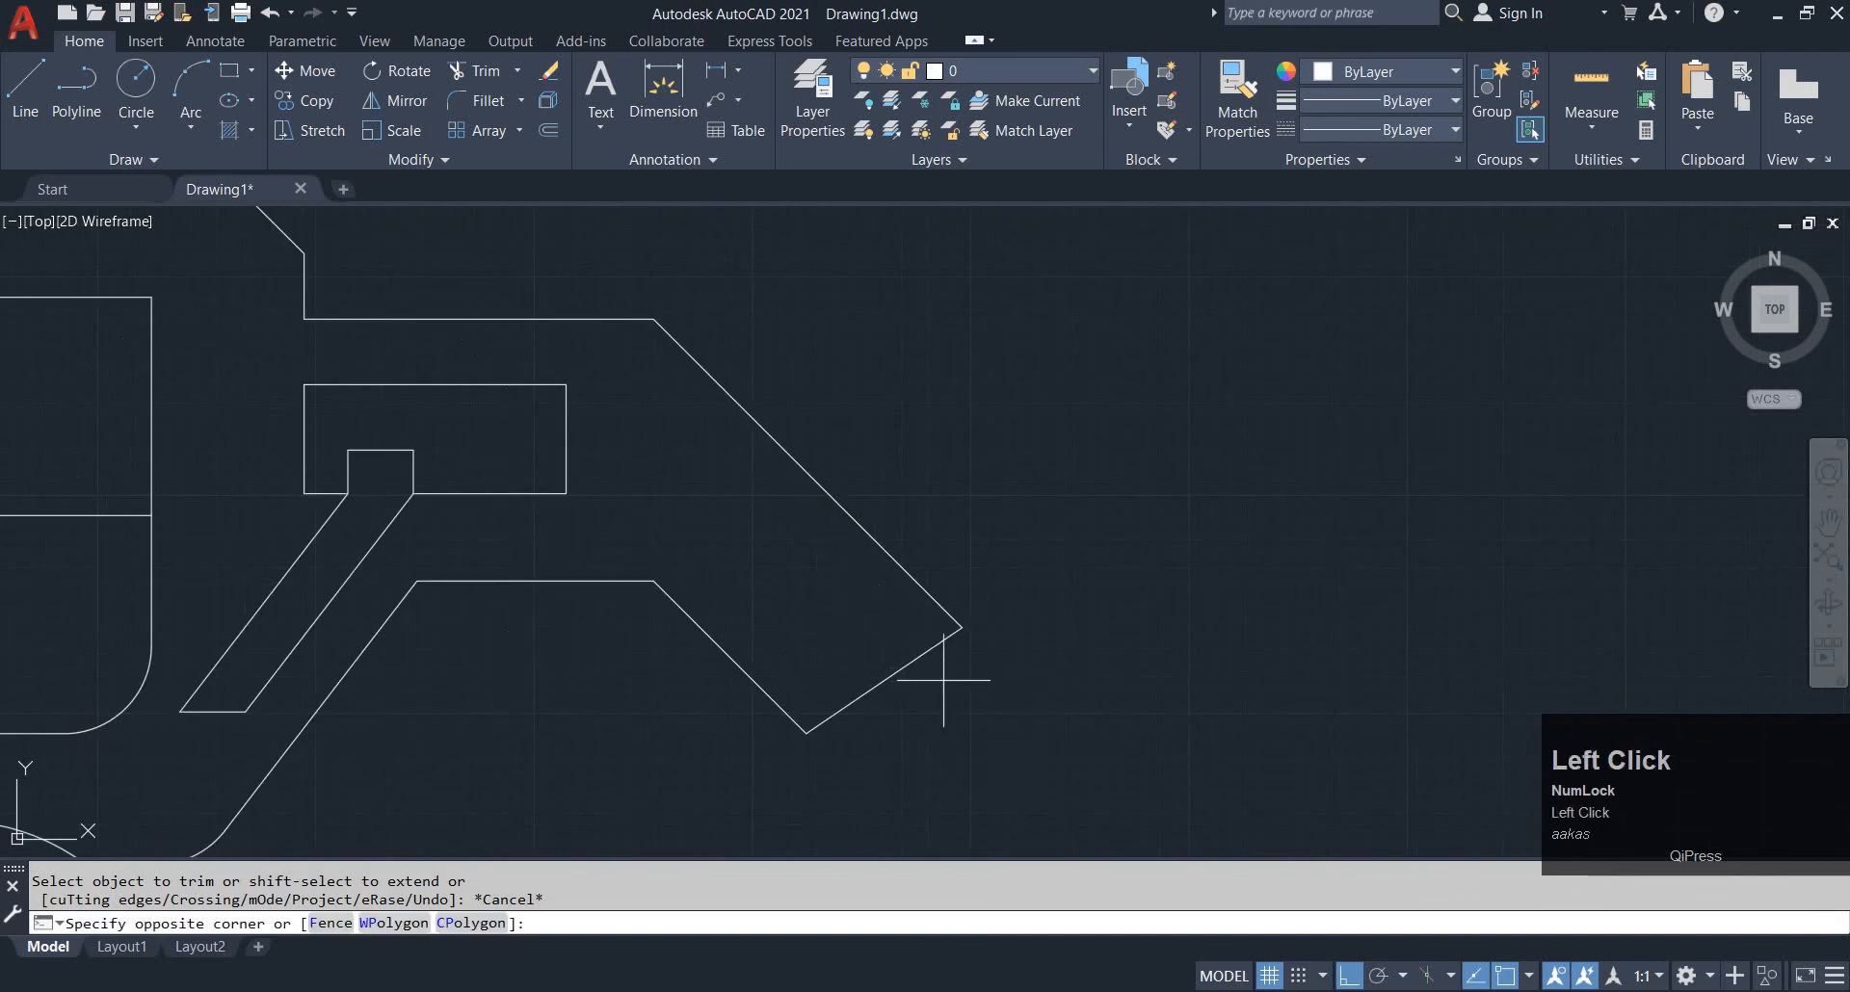
click(877, 651)
text(e)
key(space)
Draw a 100-unit line at 225° from the lower end of the arm's upper diagonal
mouse_move(816, 547)
middle_down()
mouse_move(841, 564)
mouse_move(839, 536)
middle_up()
scroll(839, 520, down, 2)
text(l)
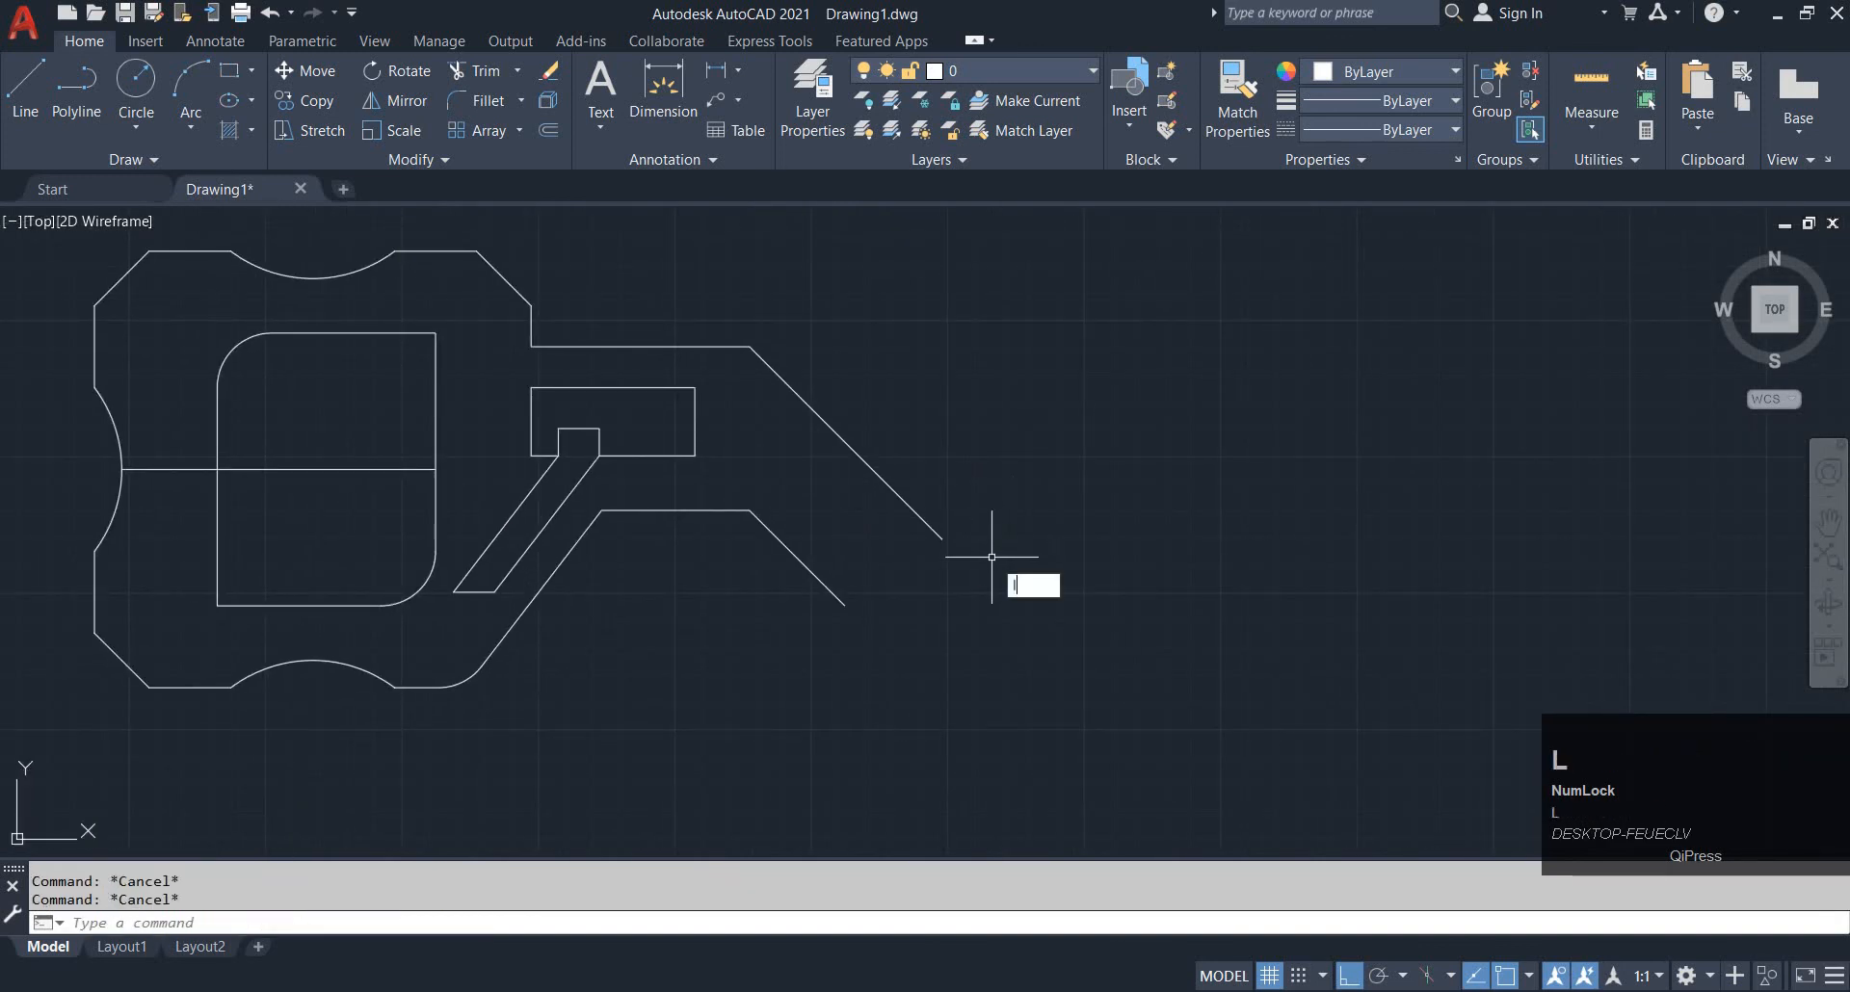
key(space)
click(942, 538)
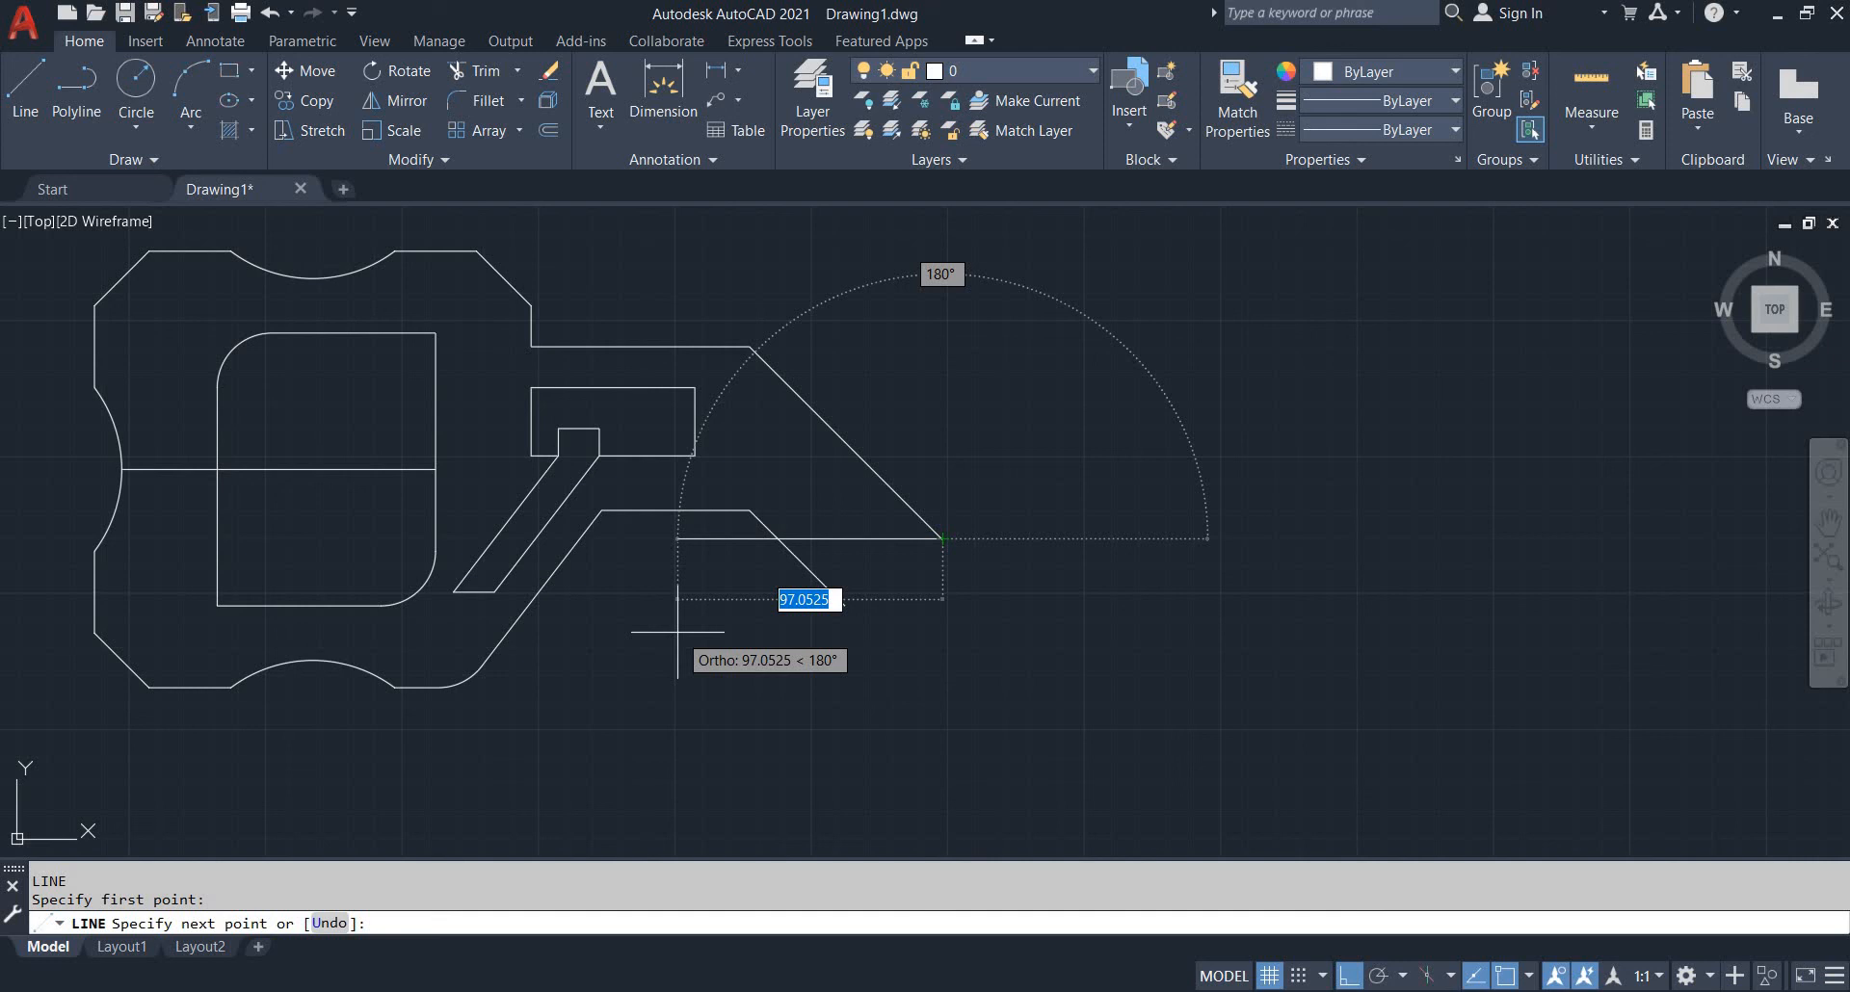
text(@100)
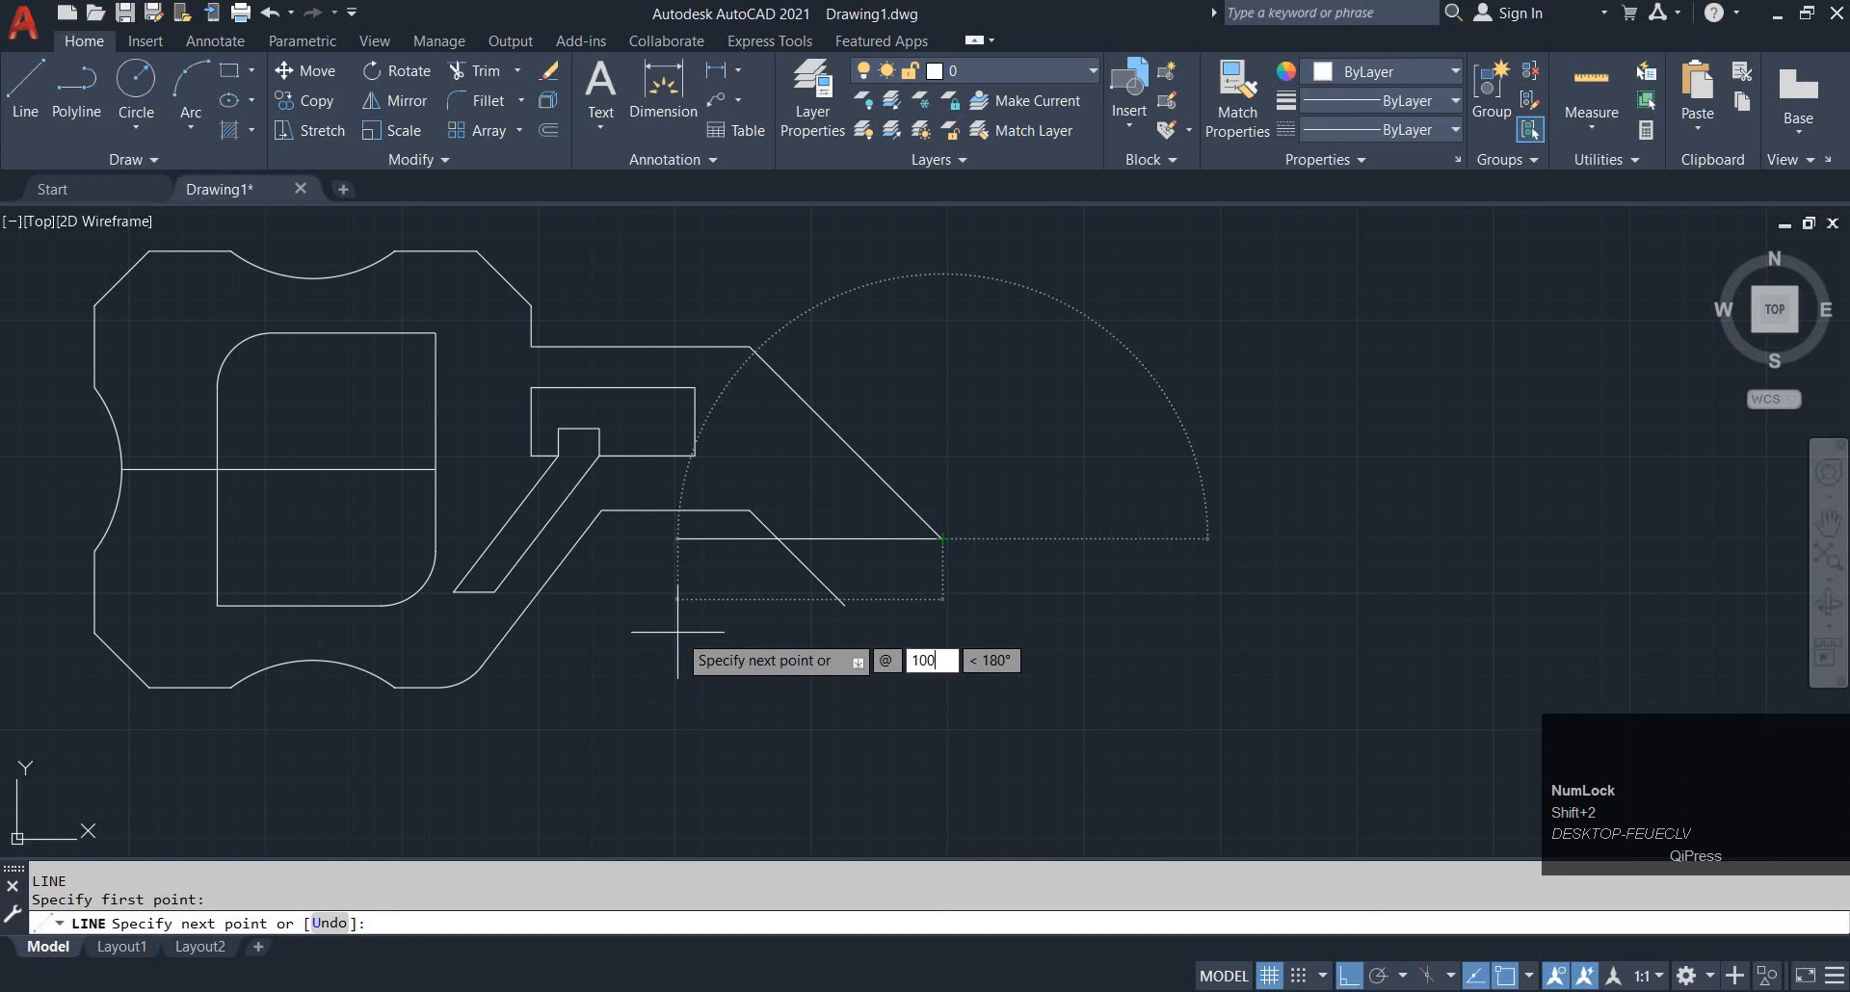
key(Tab)
text(225)
key(Return)
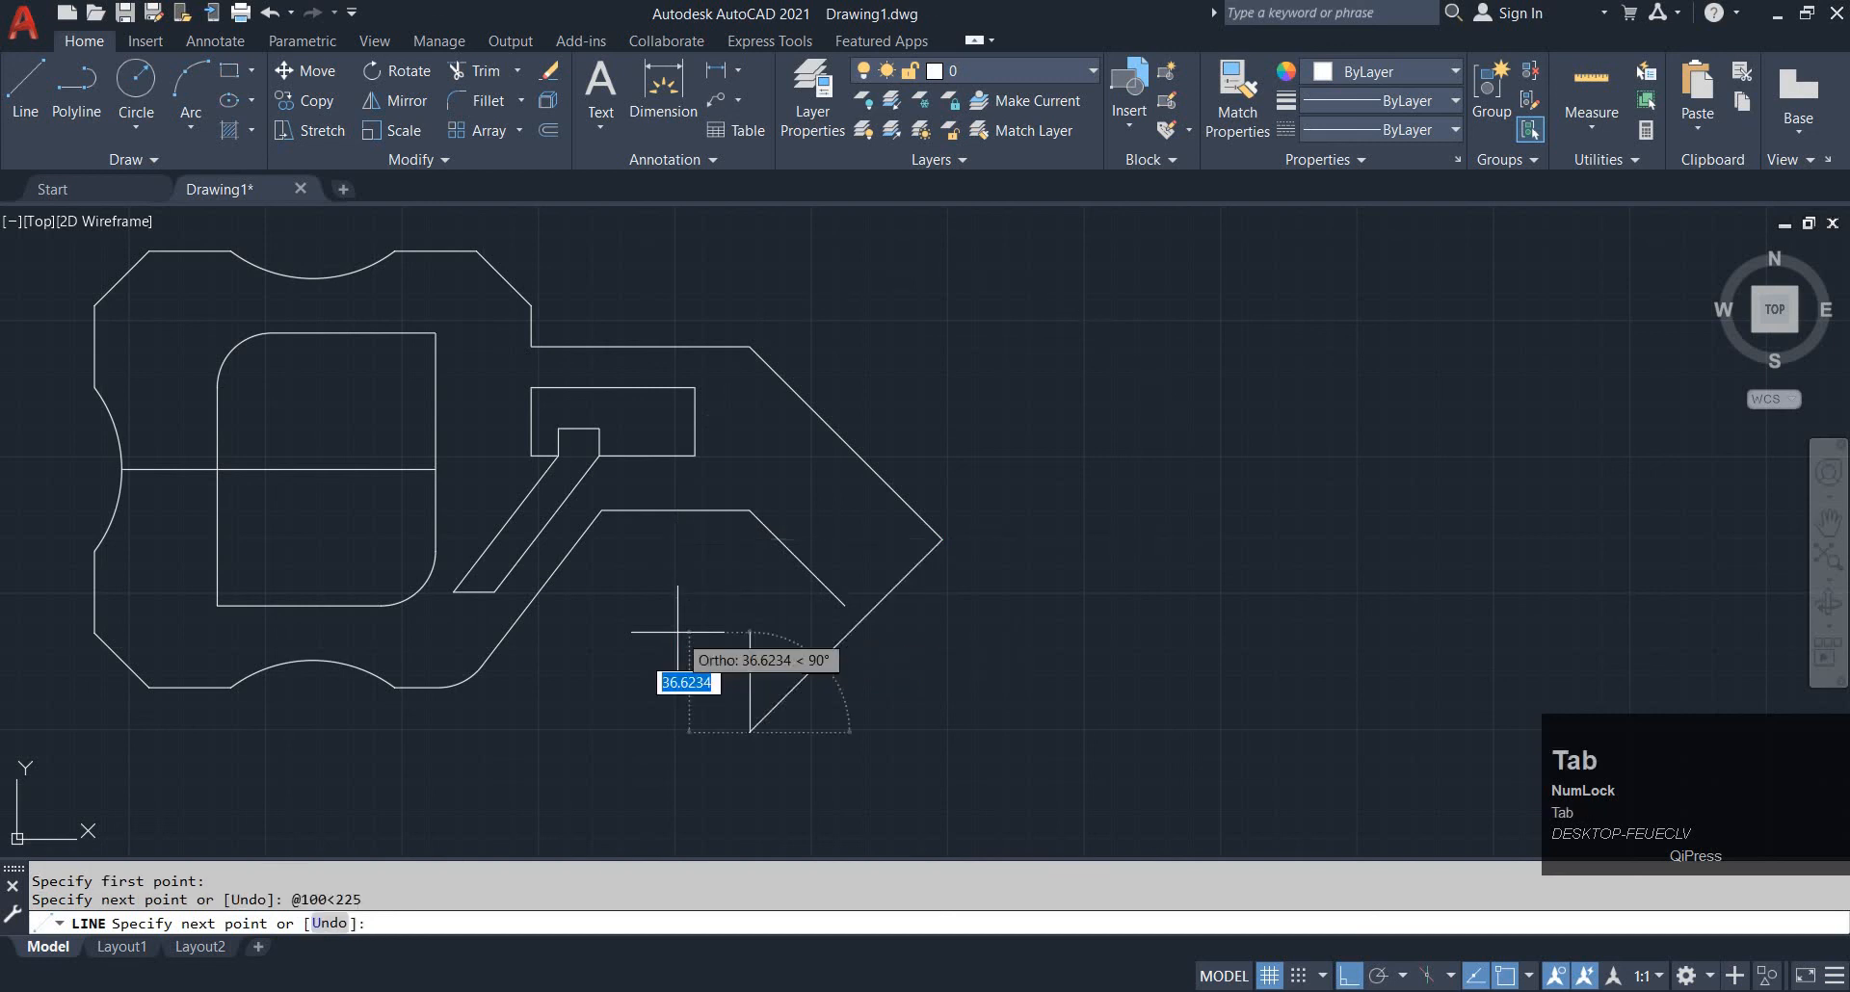
key(Escape)
key(Escape)
Extend the arm's lower diagonal to meet the new end line
text(ex)
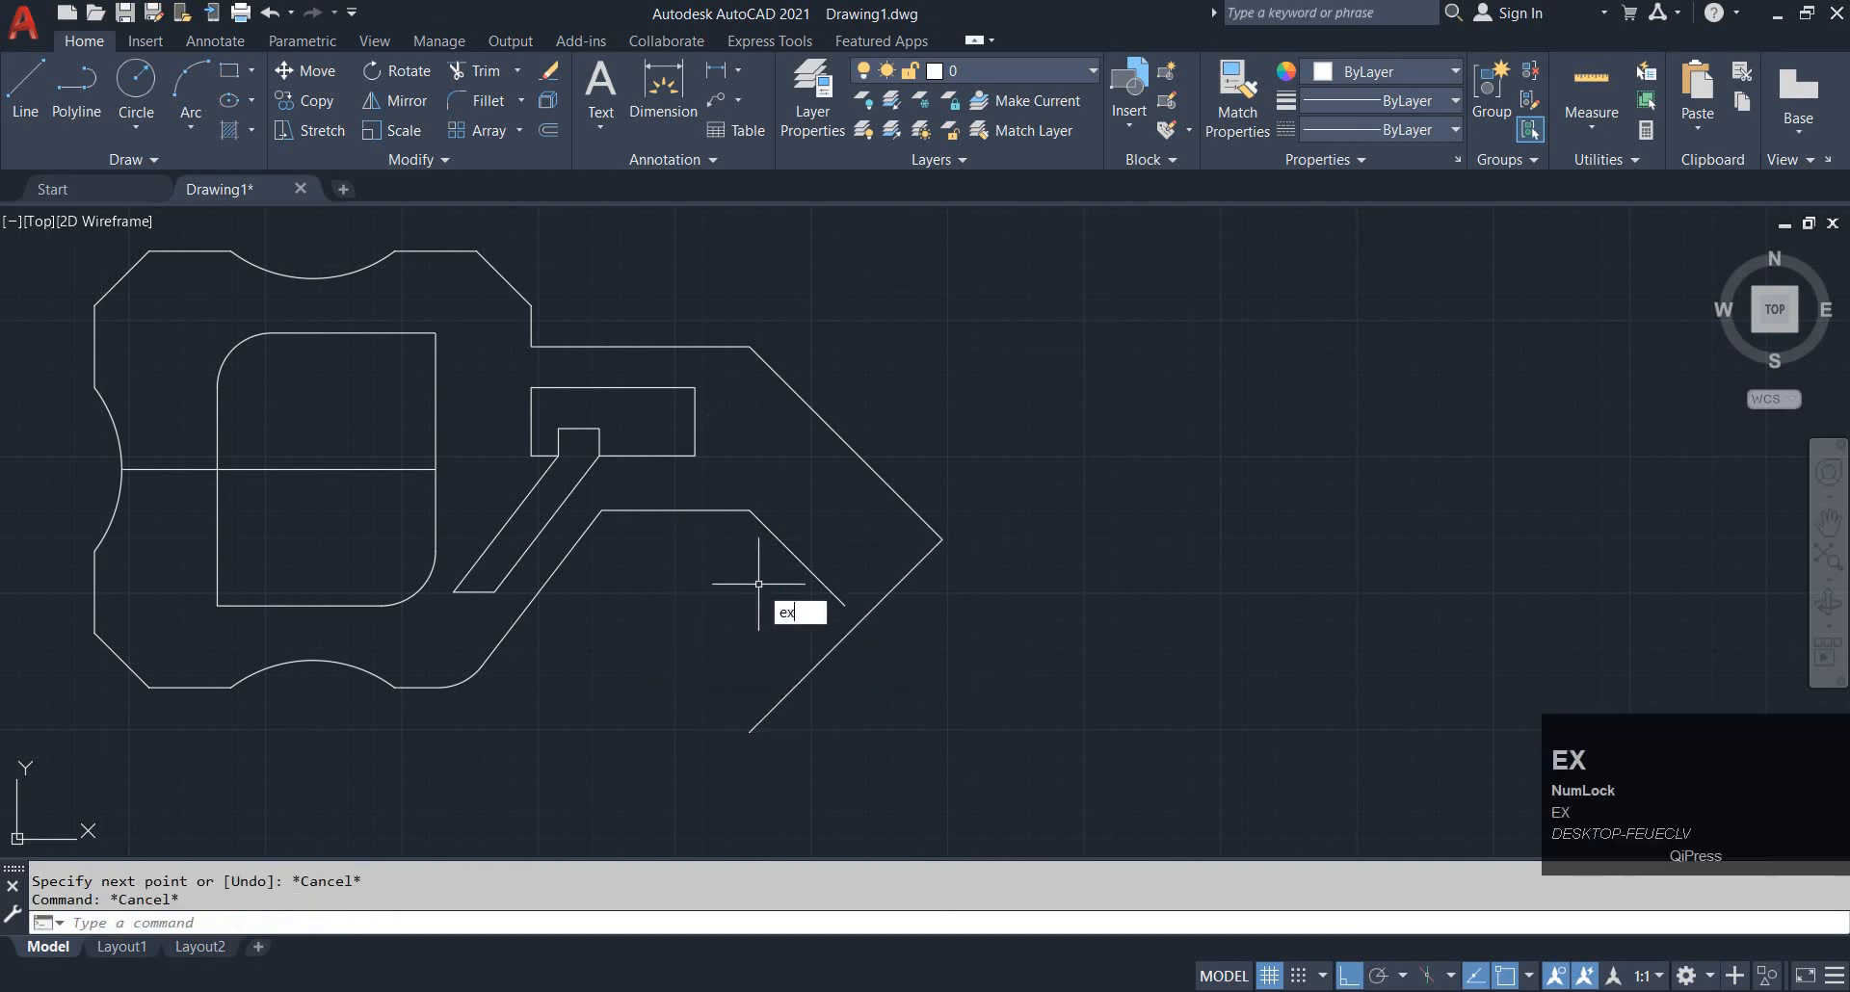
key(space)
click(789, 565)
key(Escape)
Trim the part of the end line that runs past the arm's lower diagonal
text(tr)
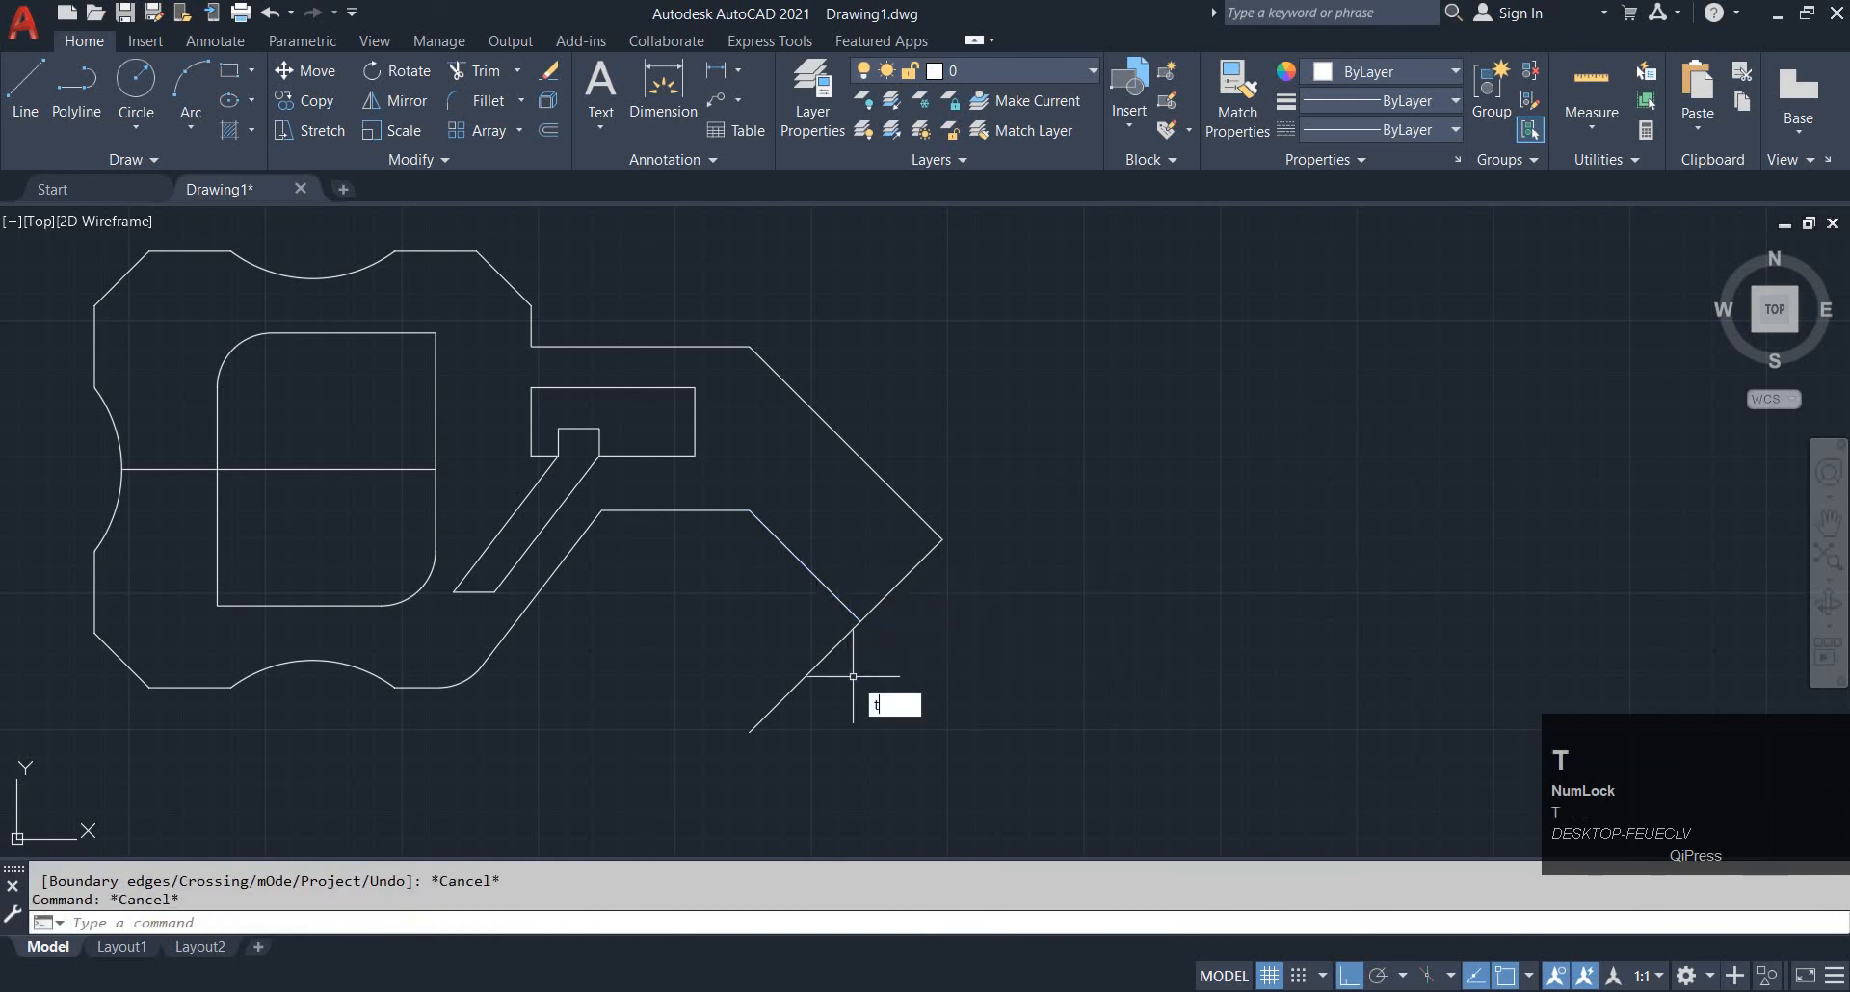
key(space)
click(795, 682)
key(alt+Tab)
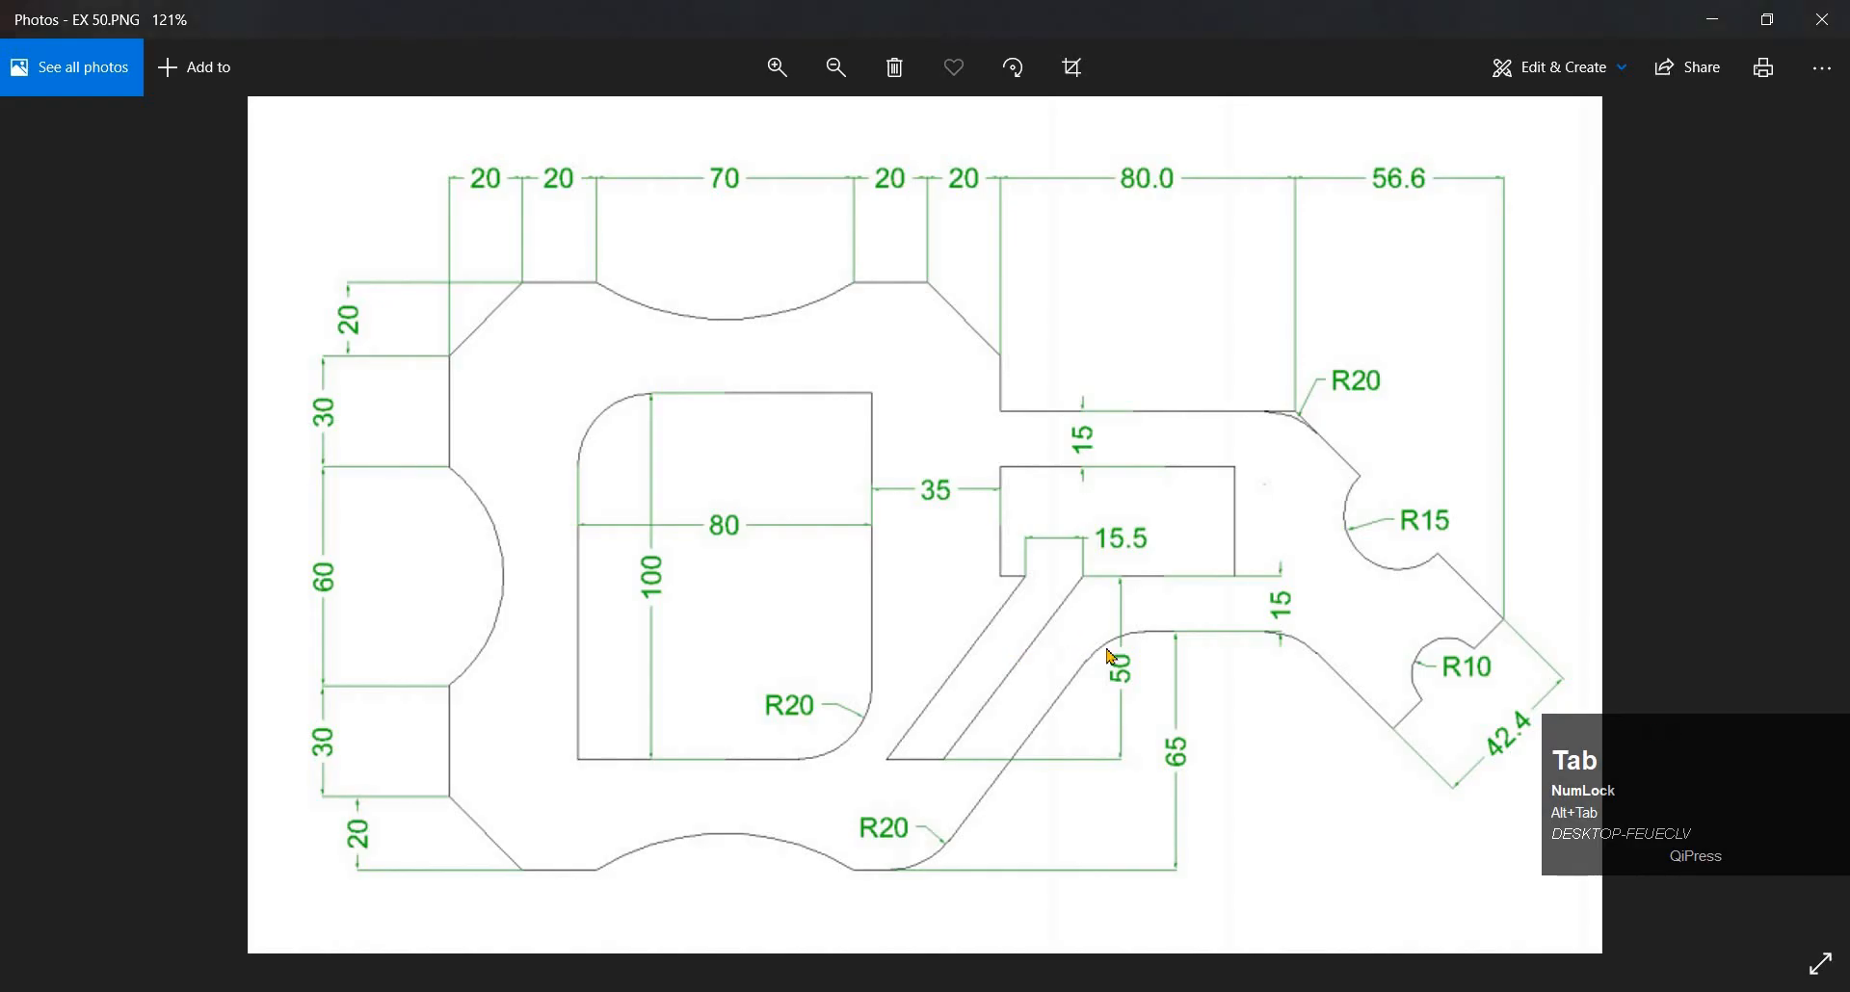
key(alt+Tab)
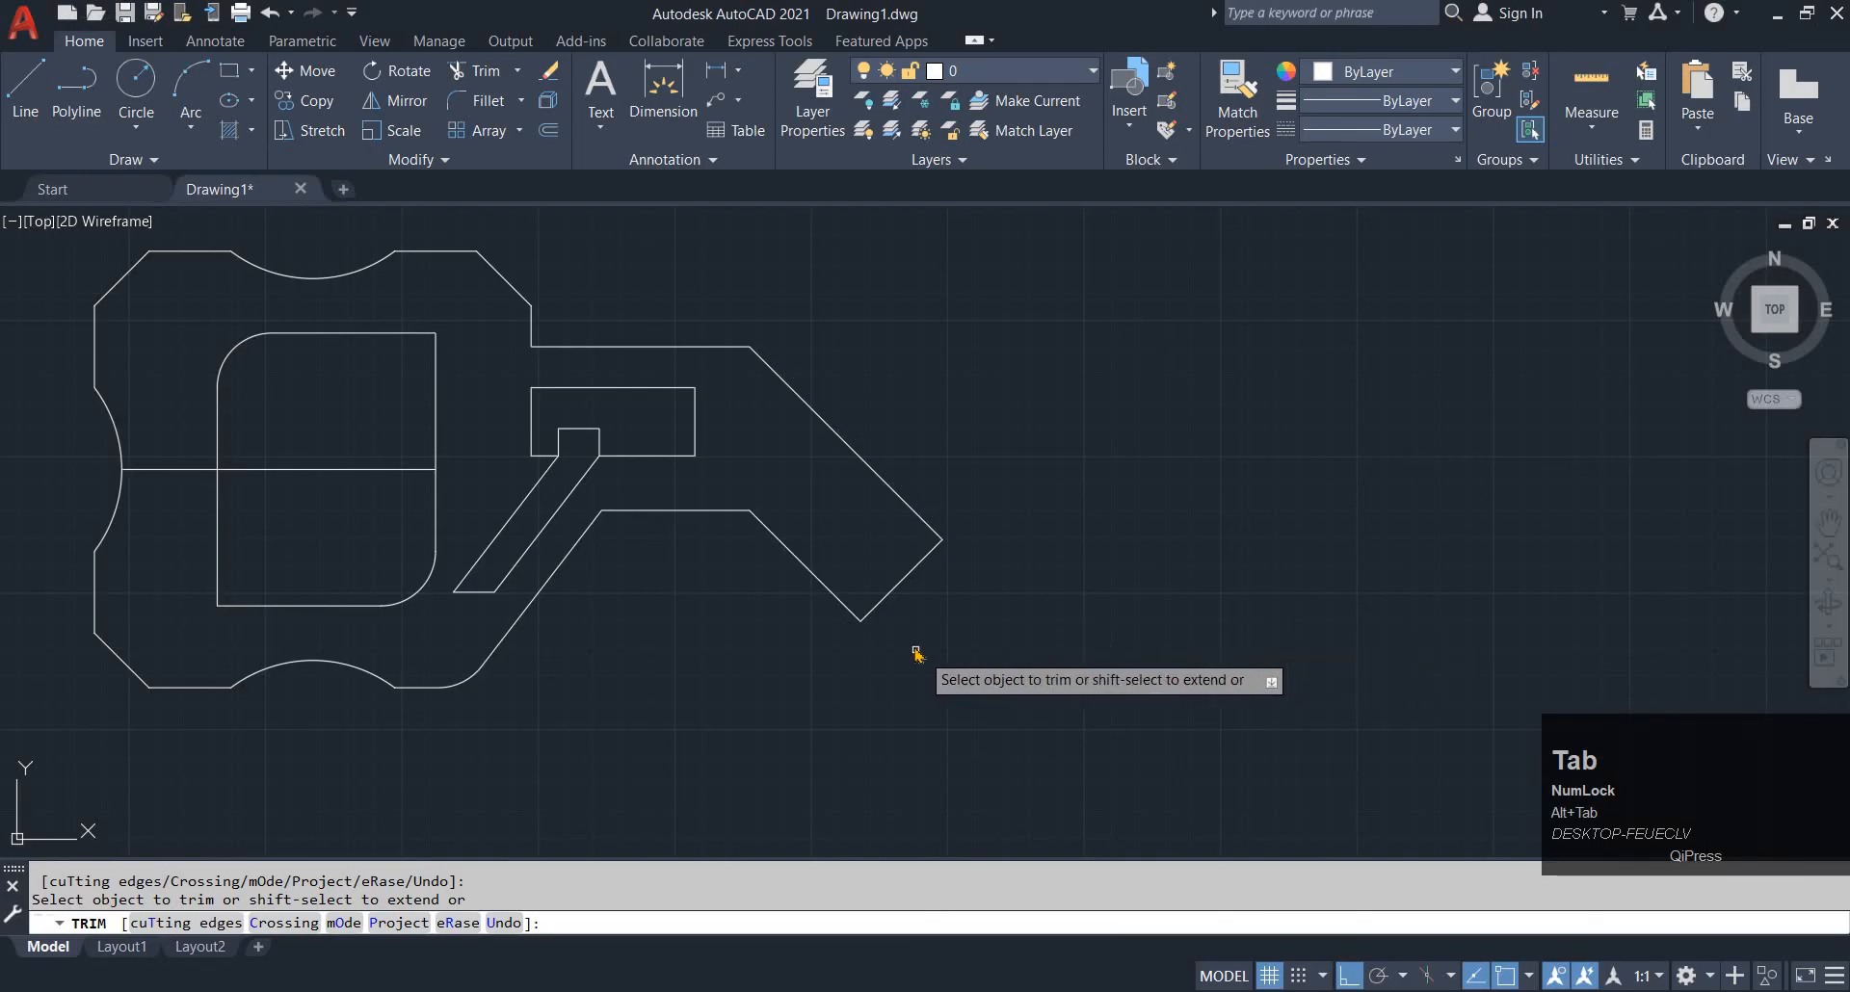
key(Escape)
Draw a circle of radius 10 centred on the midpoint of the arm's end line
text(v)
key(alt+Tab)
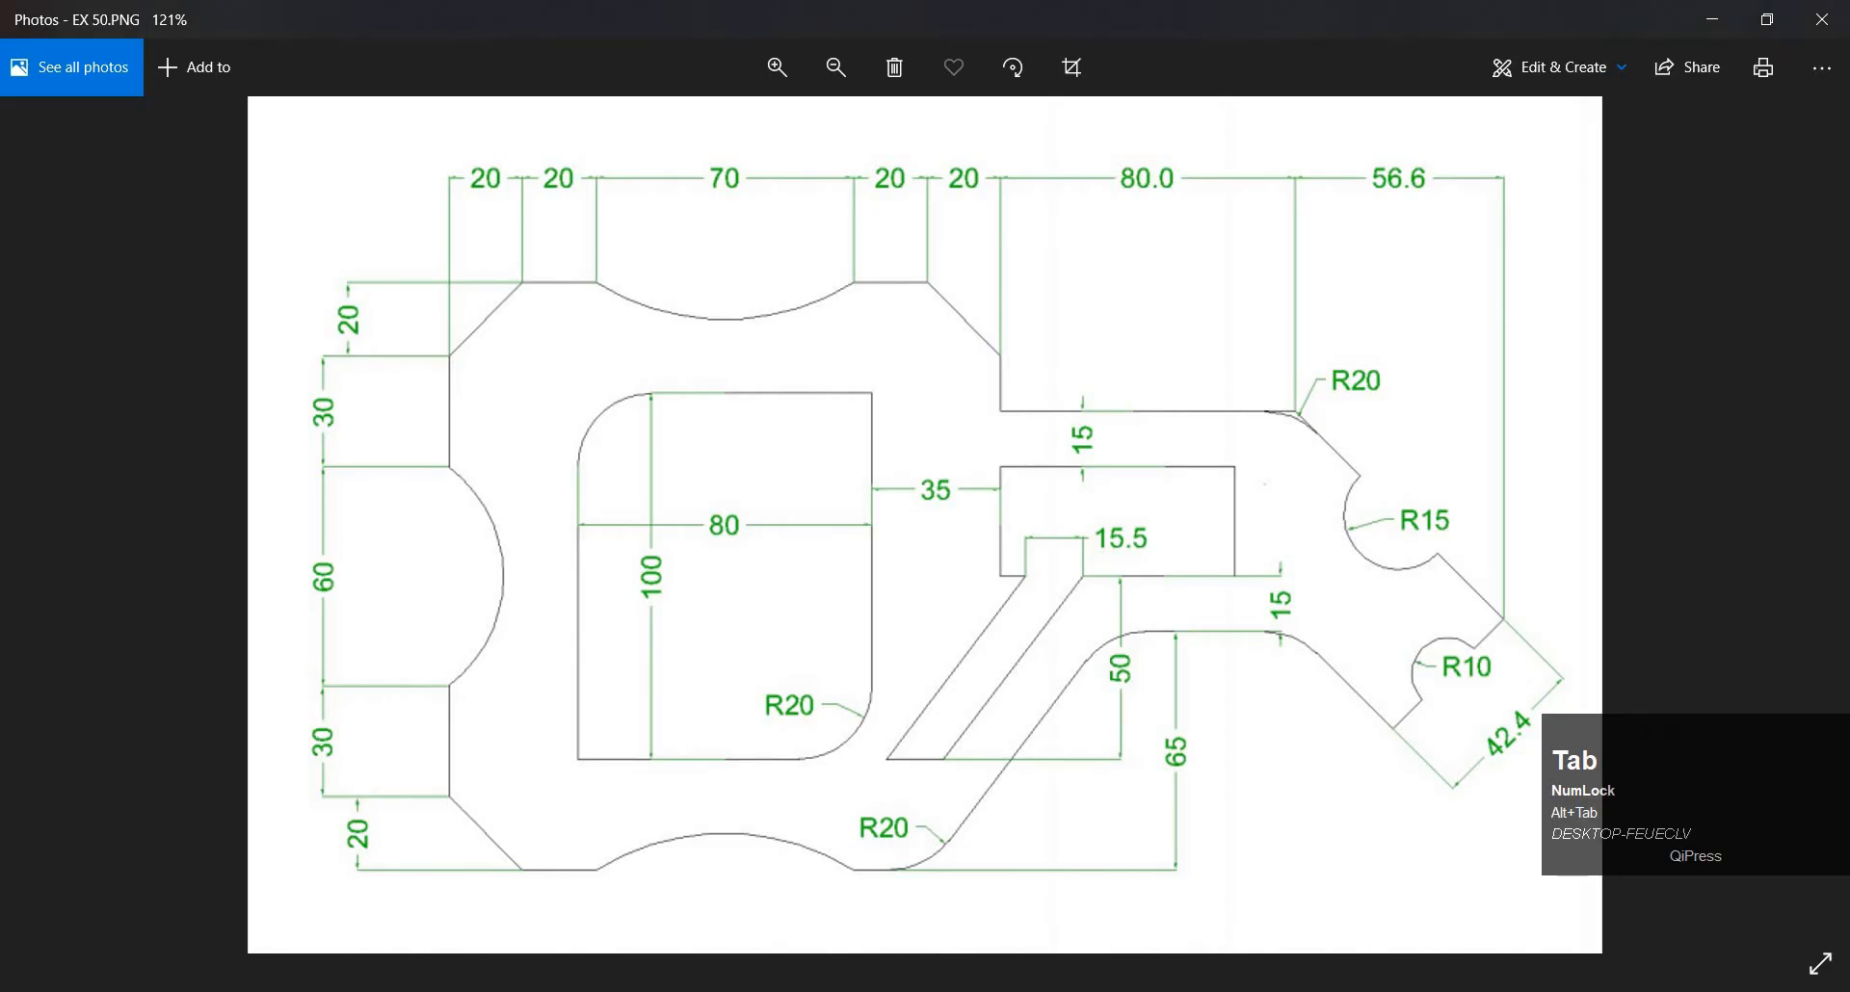
key(alt+Tab)
key(Escape)
text(c)
key(space)
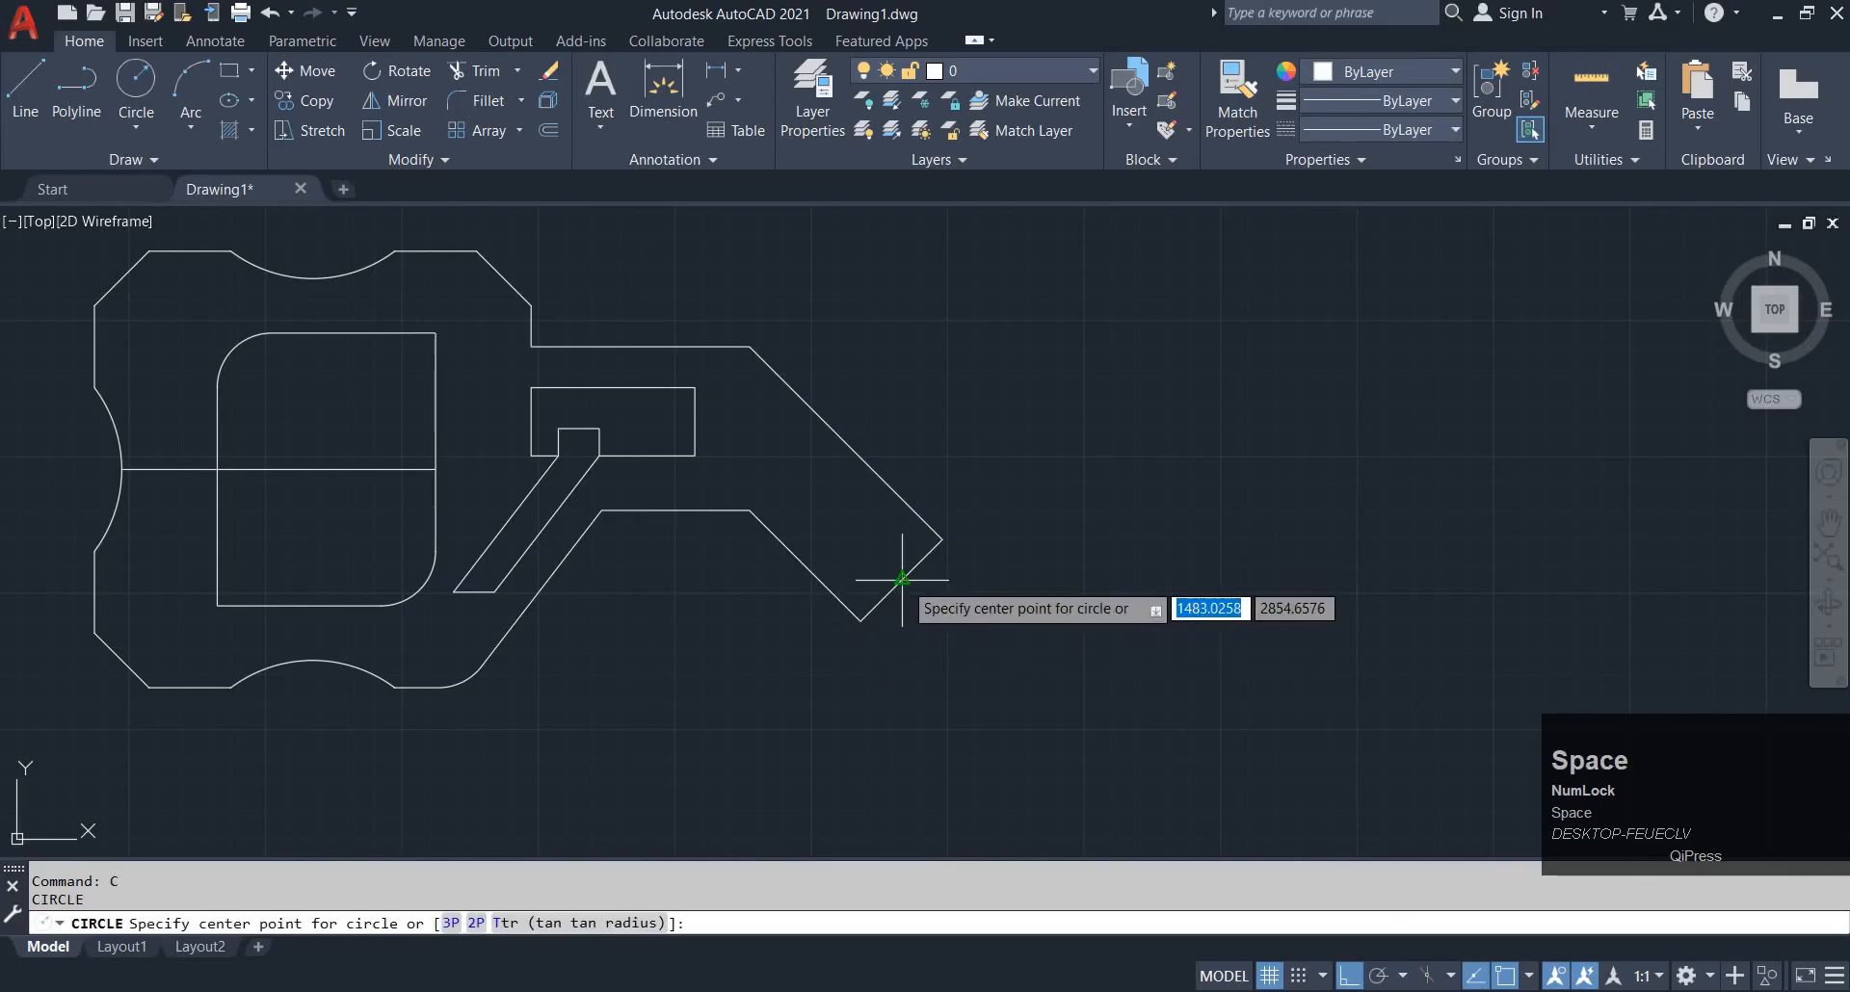
click(902, 582)
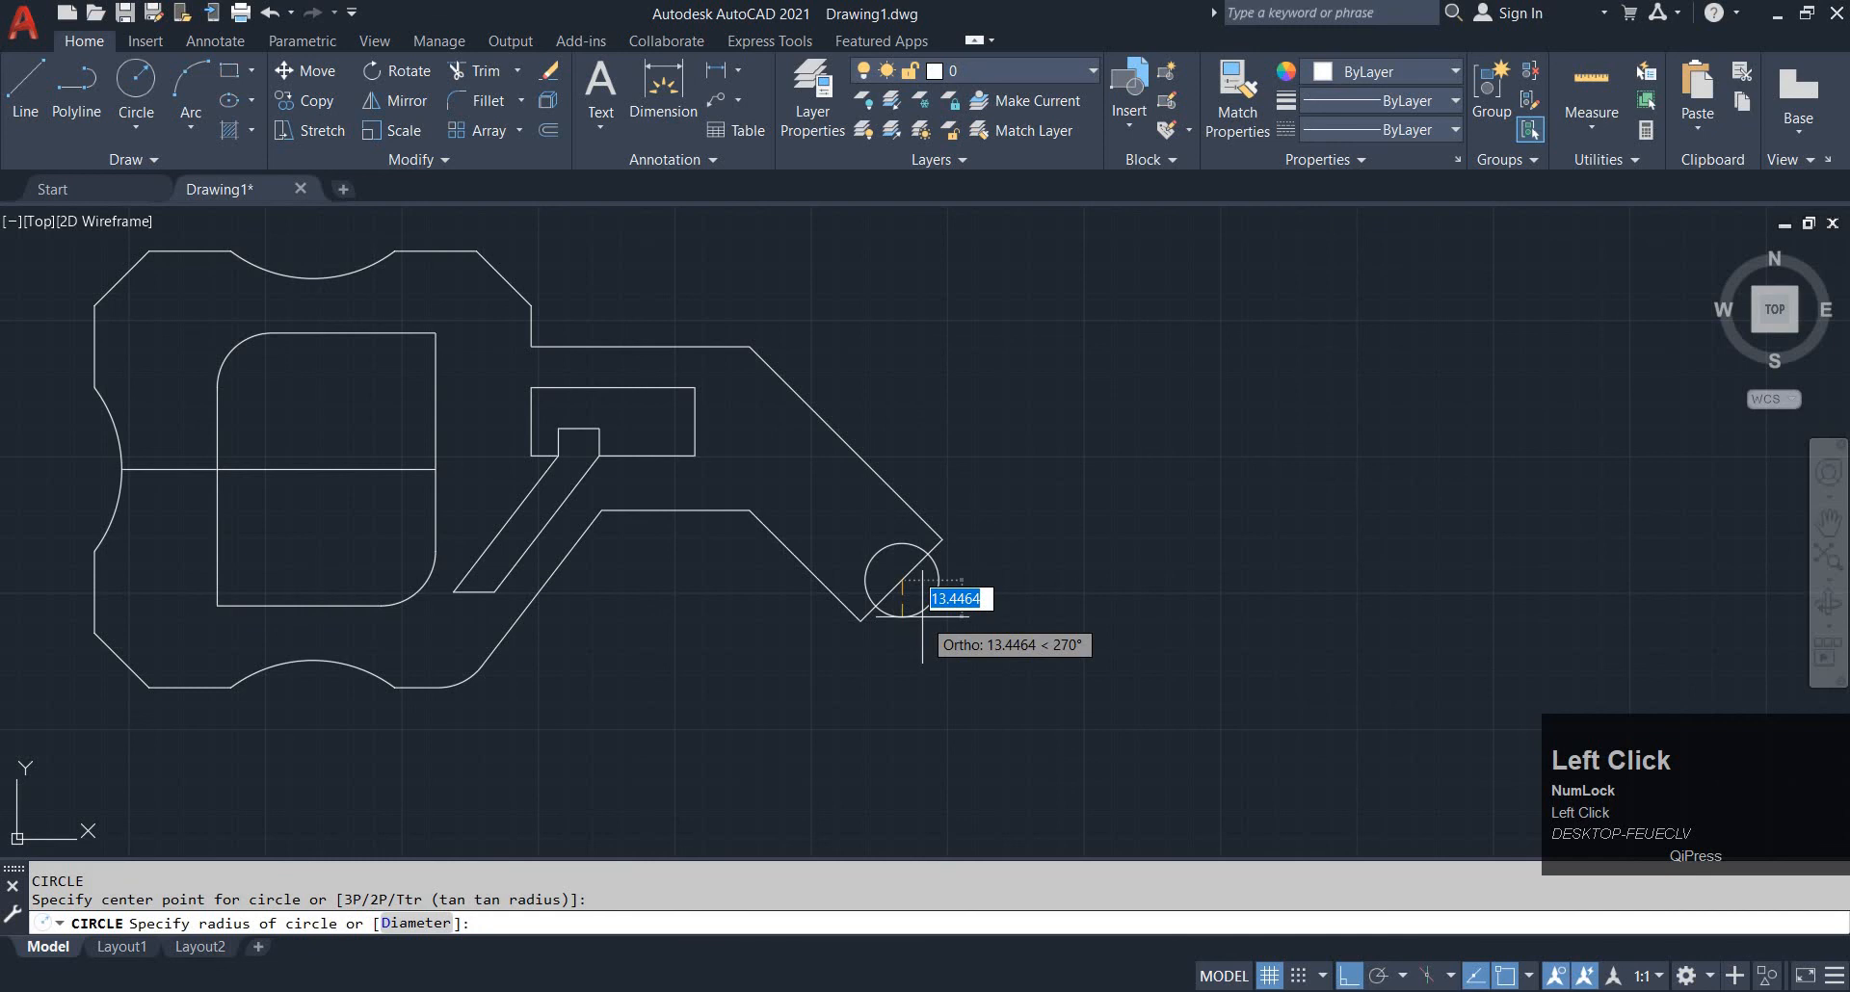
text(10)
key(Return)
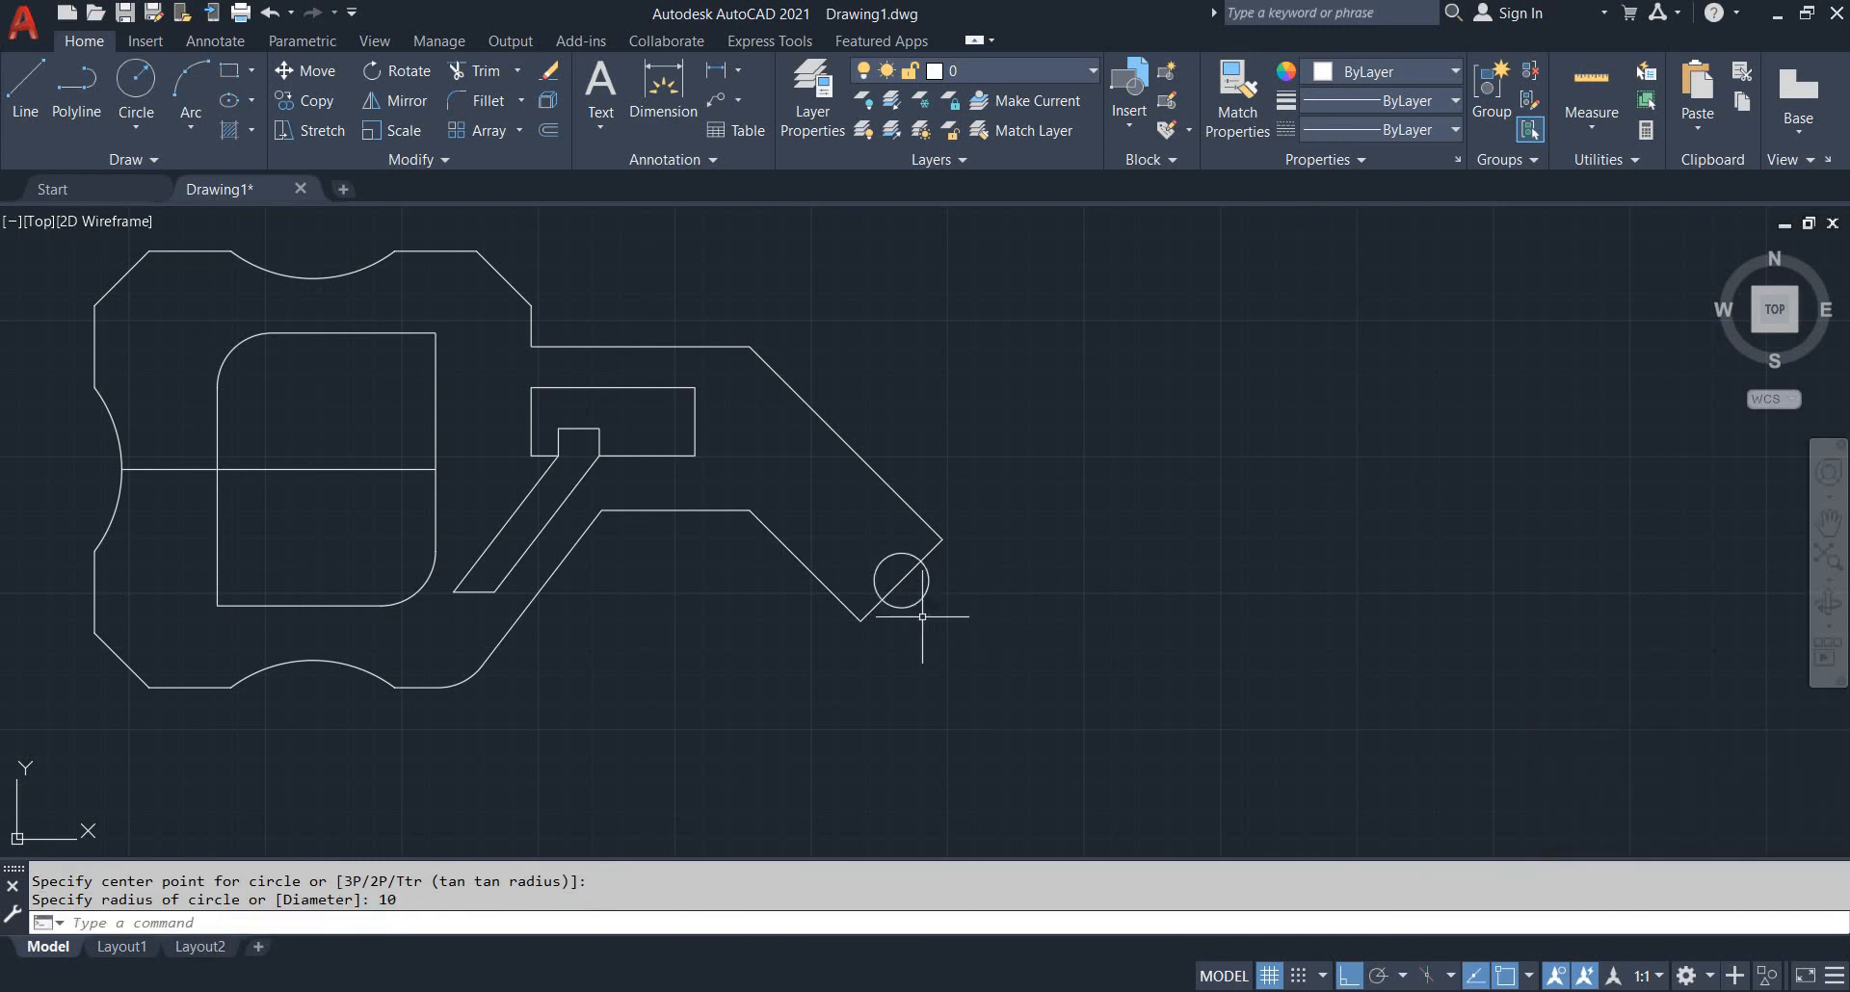
key(Escape)
Trim the outer half of the radius 10 circle and the end line inside it to form a notch
scroll(848, 617, up, 5)
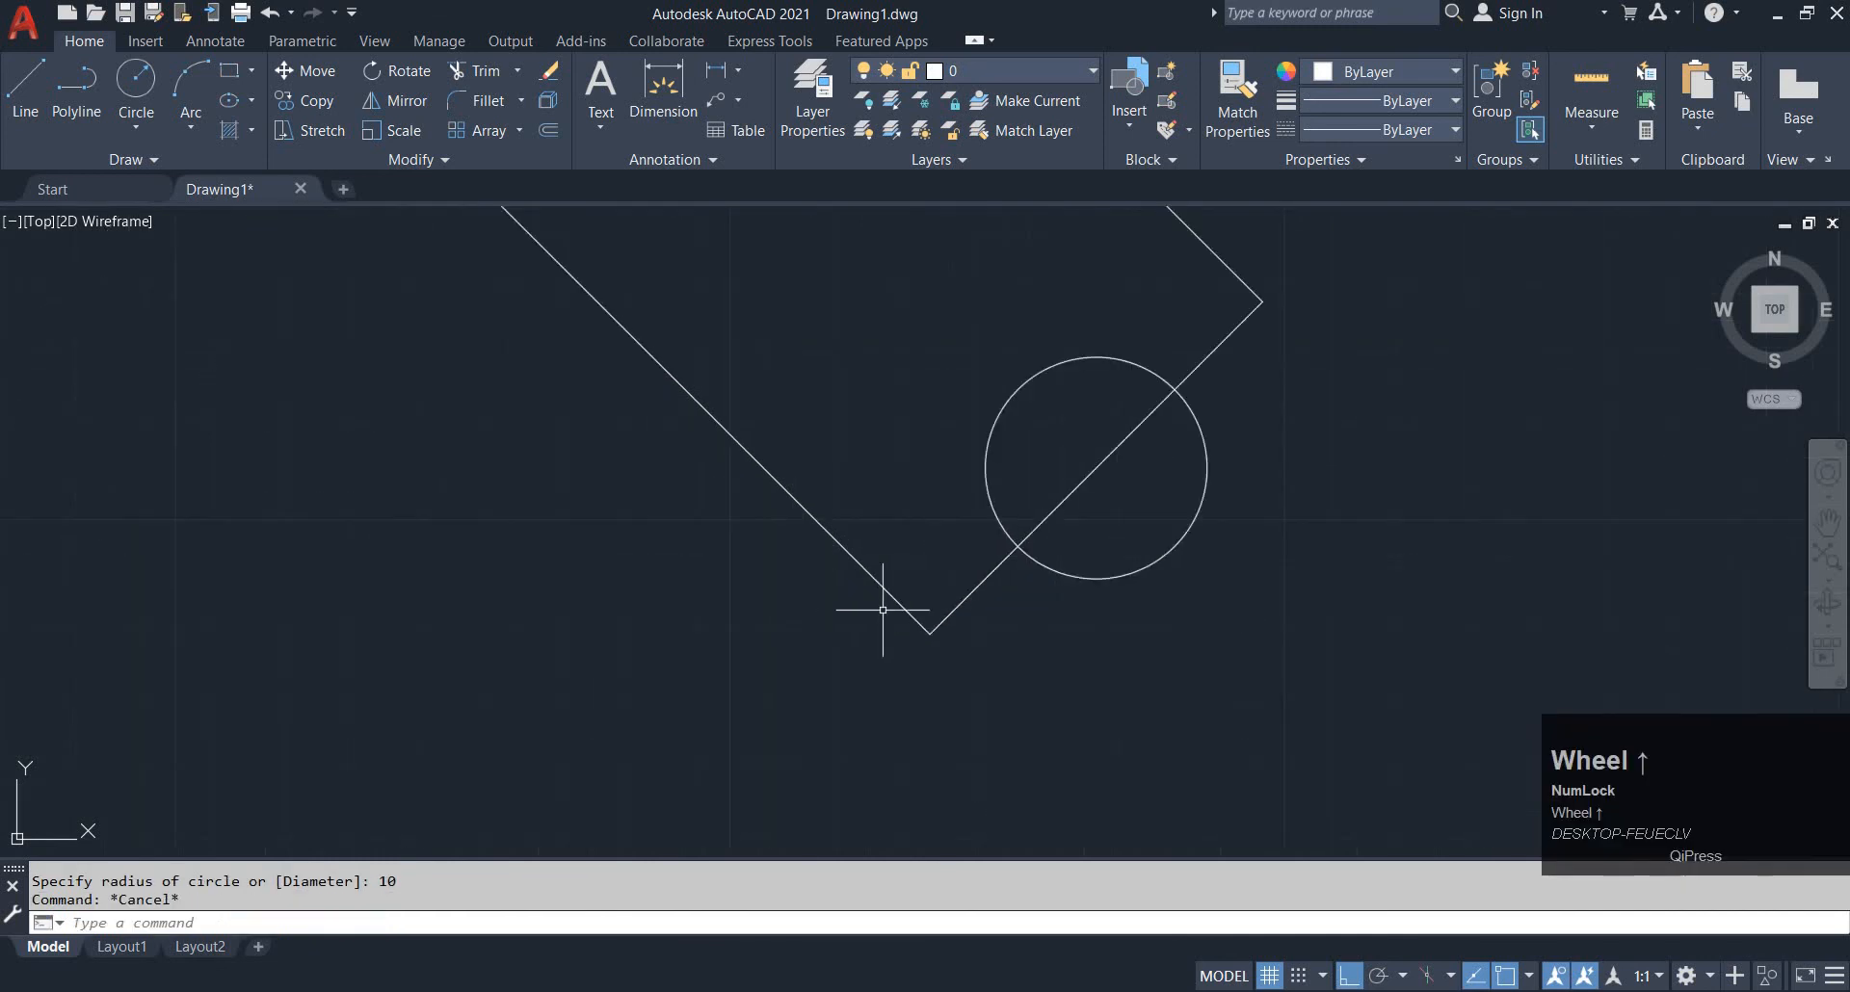
key(Escape)
key(alt+Tab)
key(alt+Tab)
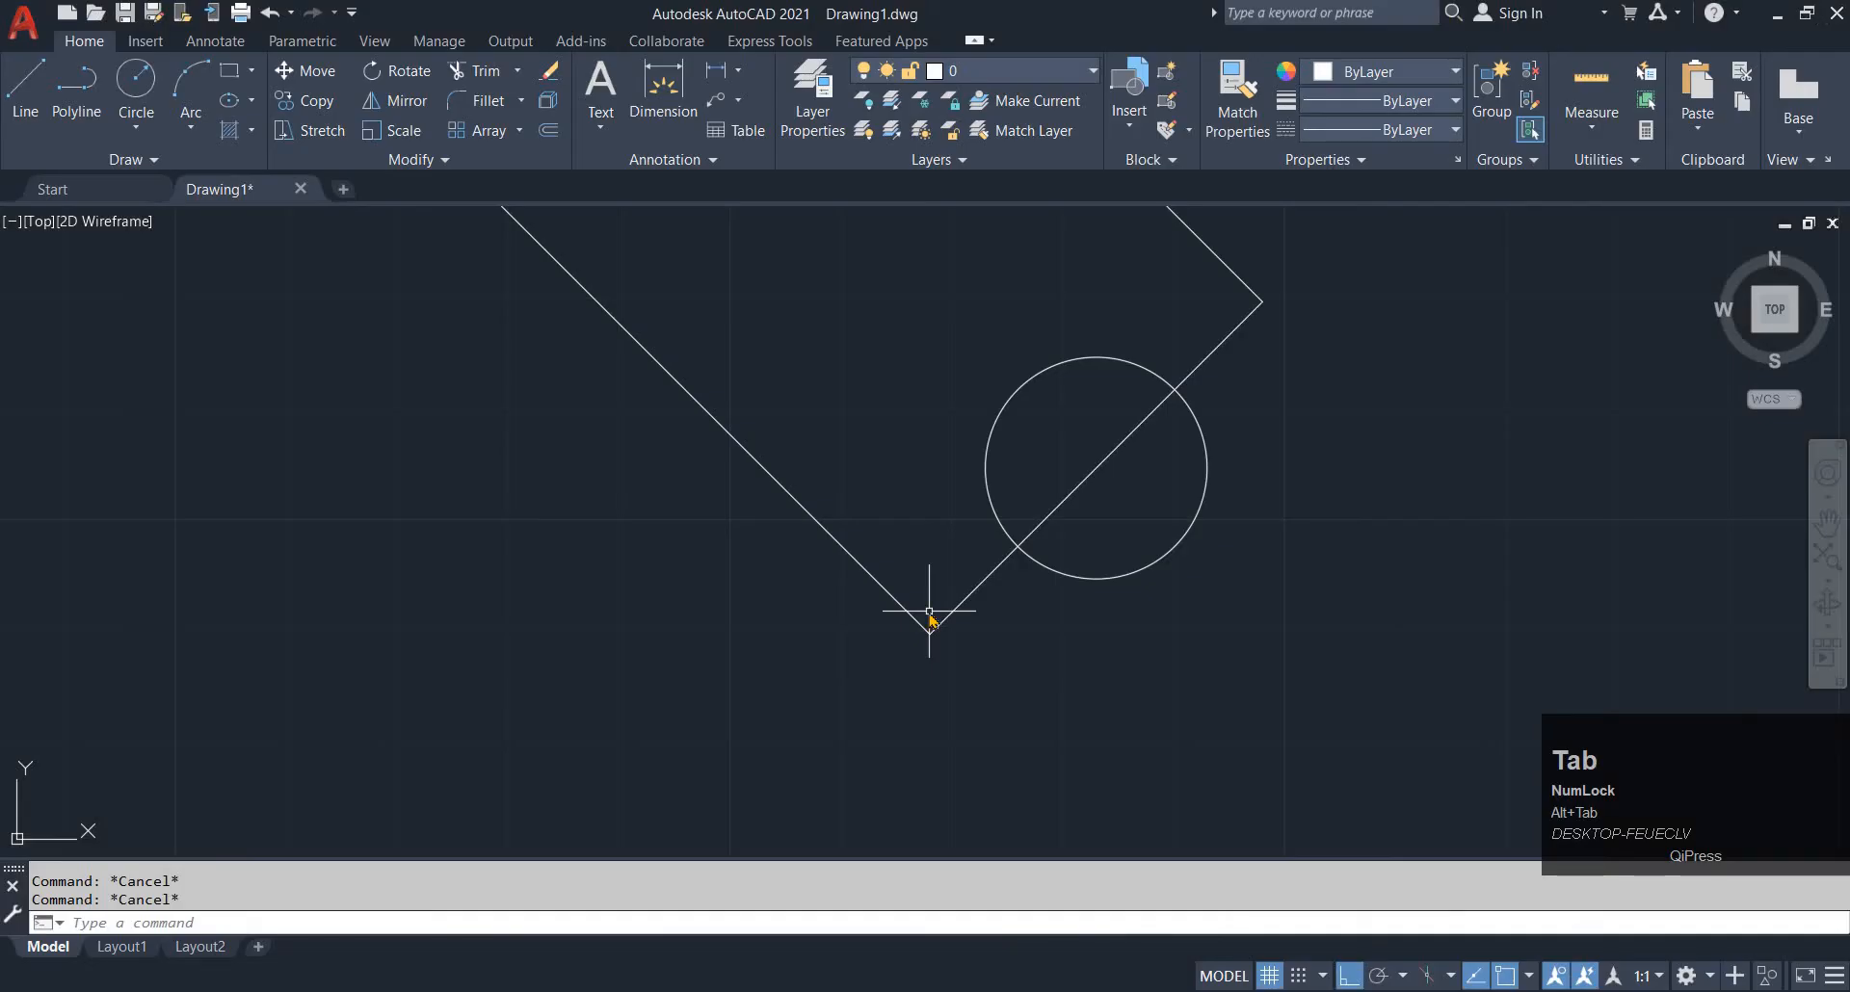
text(r)
key(Return)
click(1113, 576)
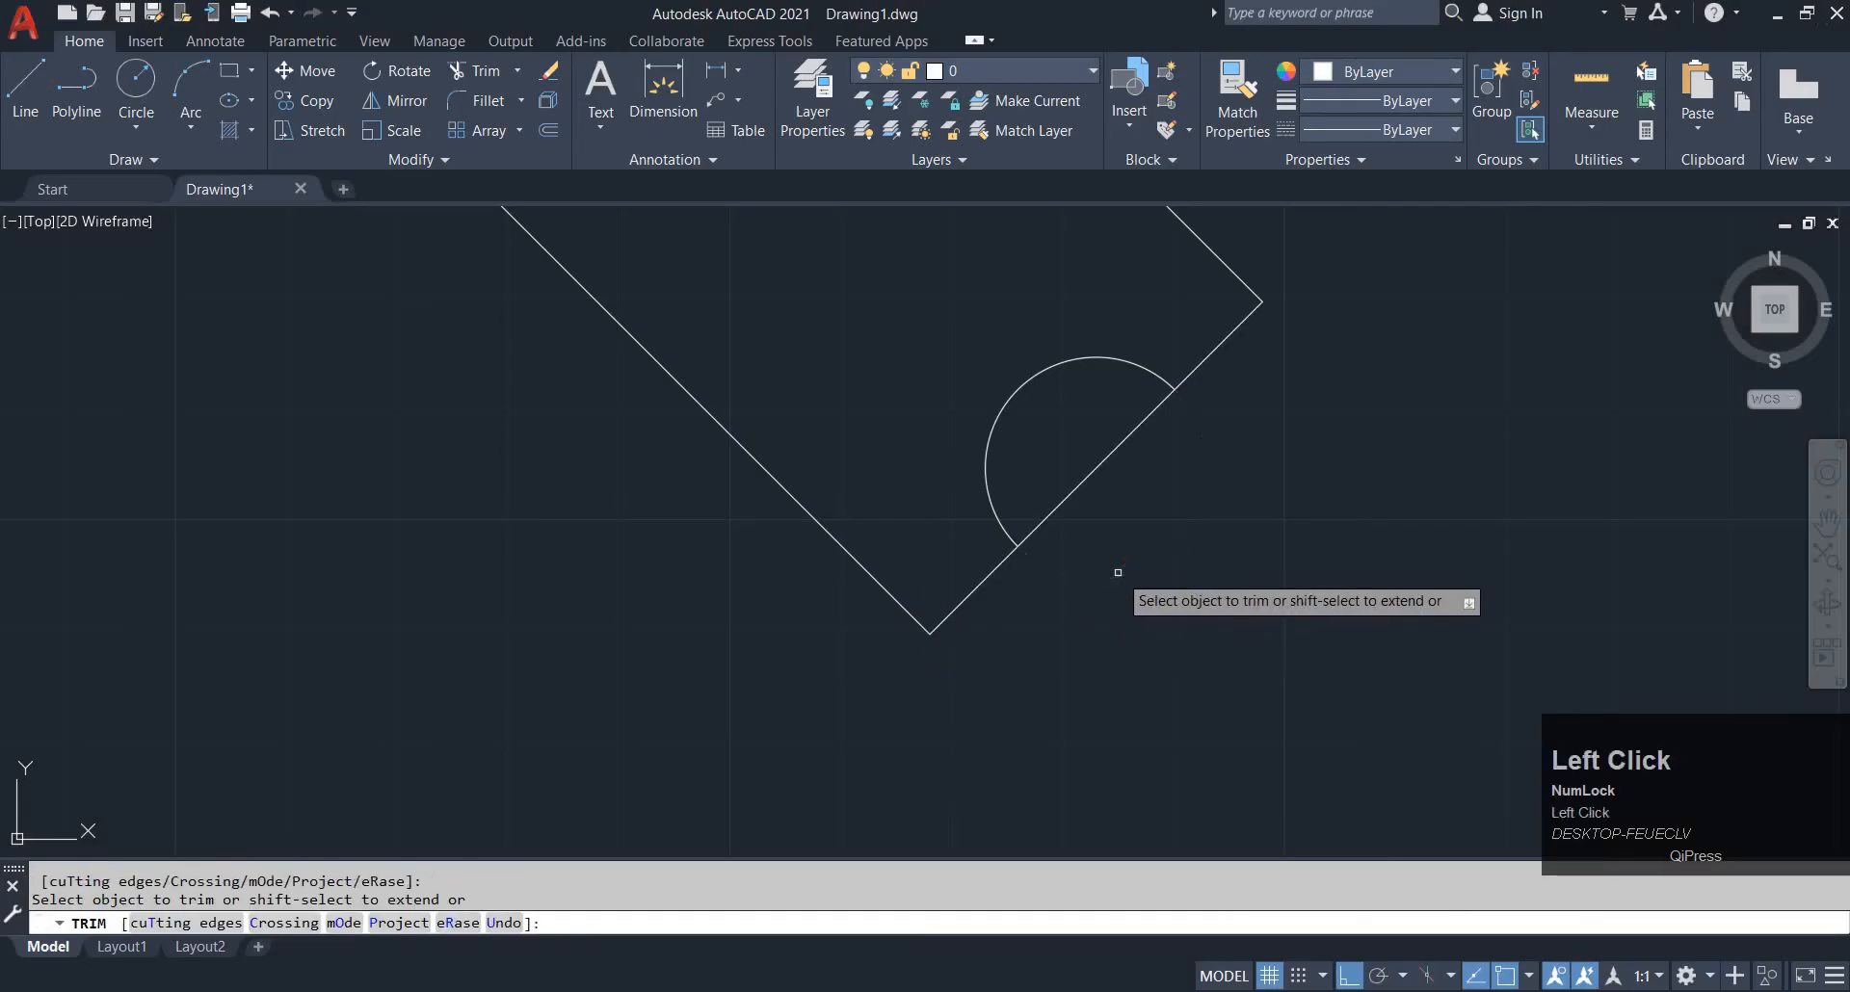
click(1076, 486)
key(Escape)
scroll(1076, 486, down, 5)
scroll(1073, 611, down, 3)
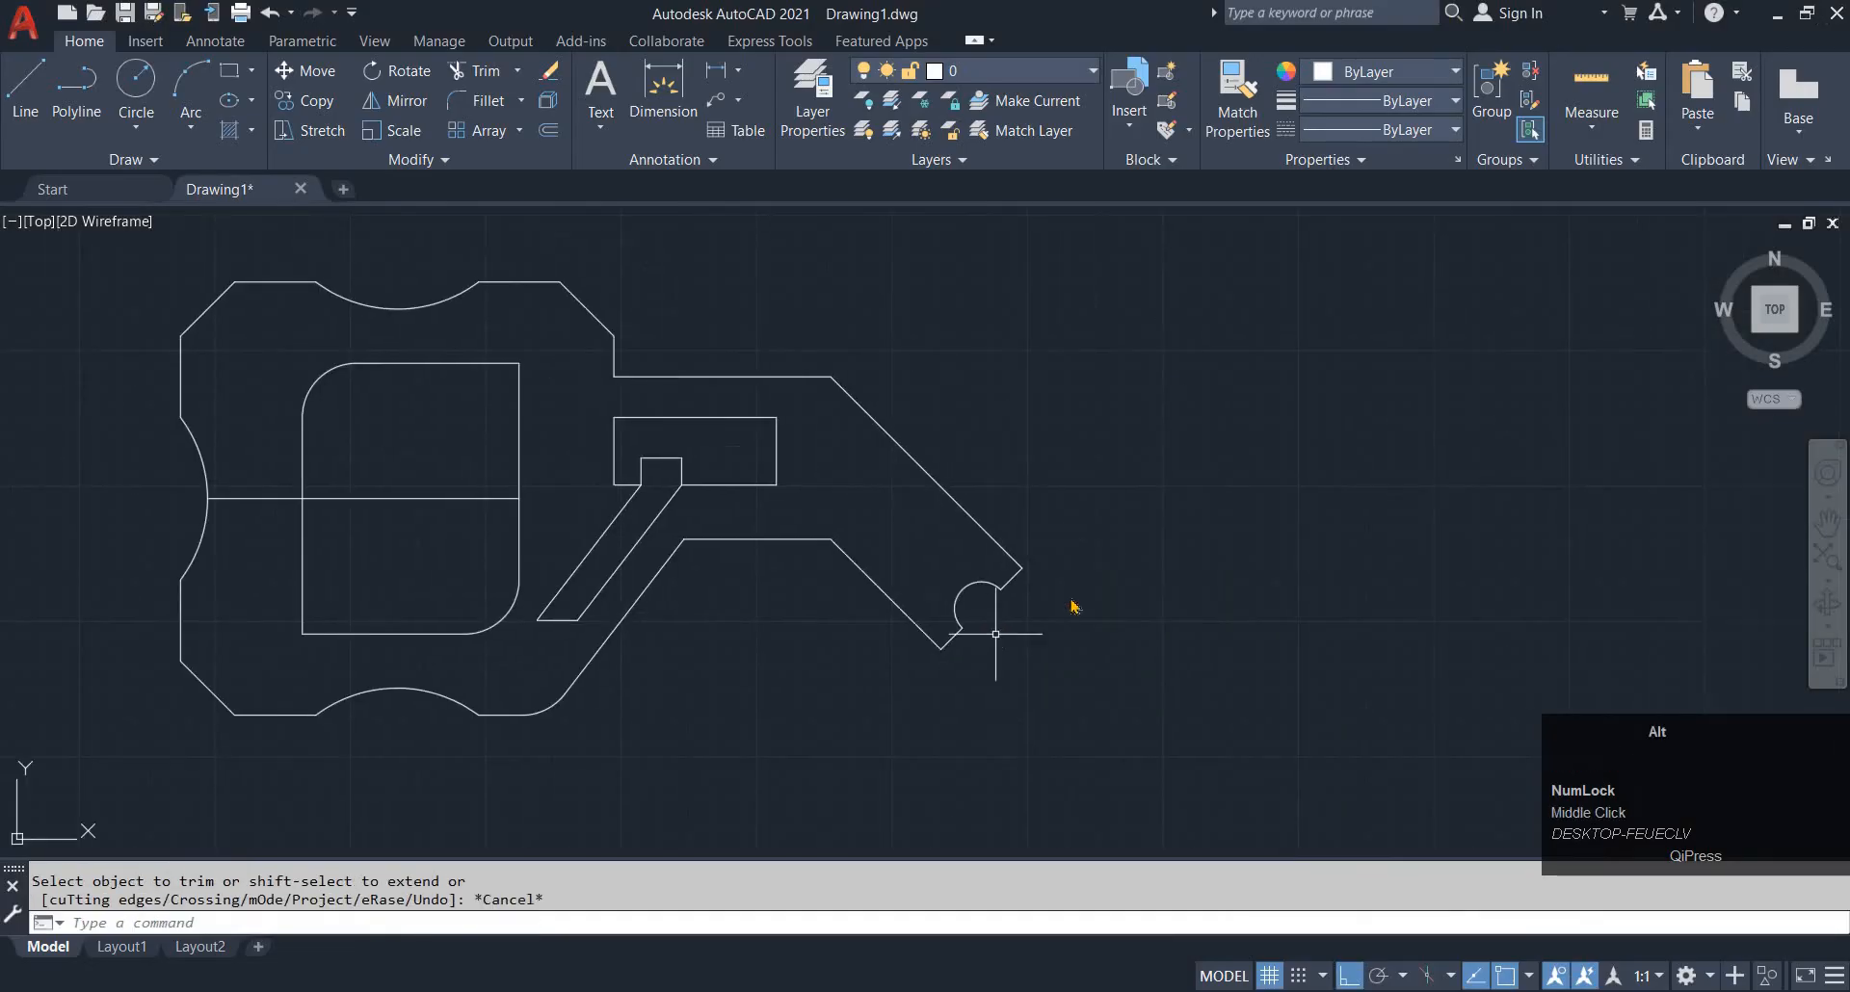
Draw a circle of radius 15 centred on the midpoint of the arm's upper diagonal
key(alt+Tab)
key(alt+Tab)
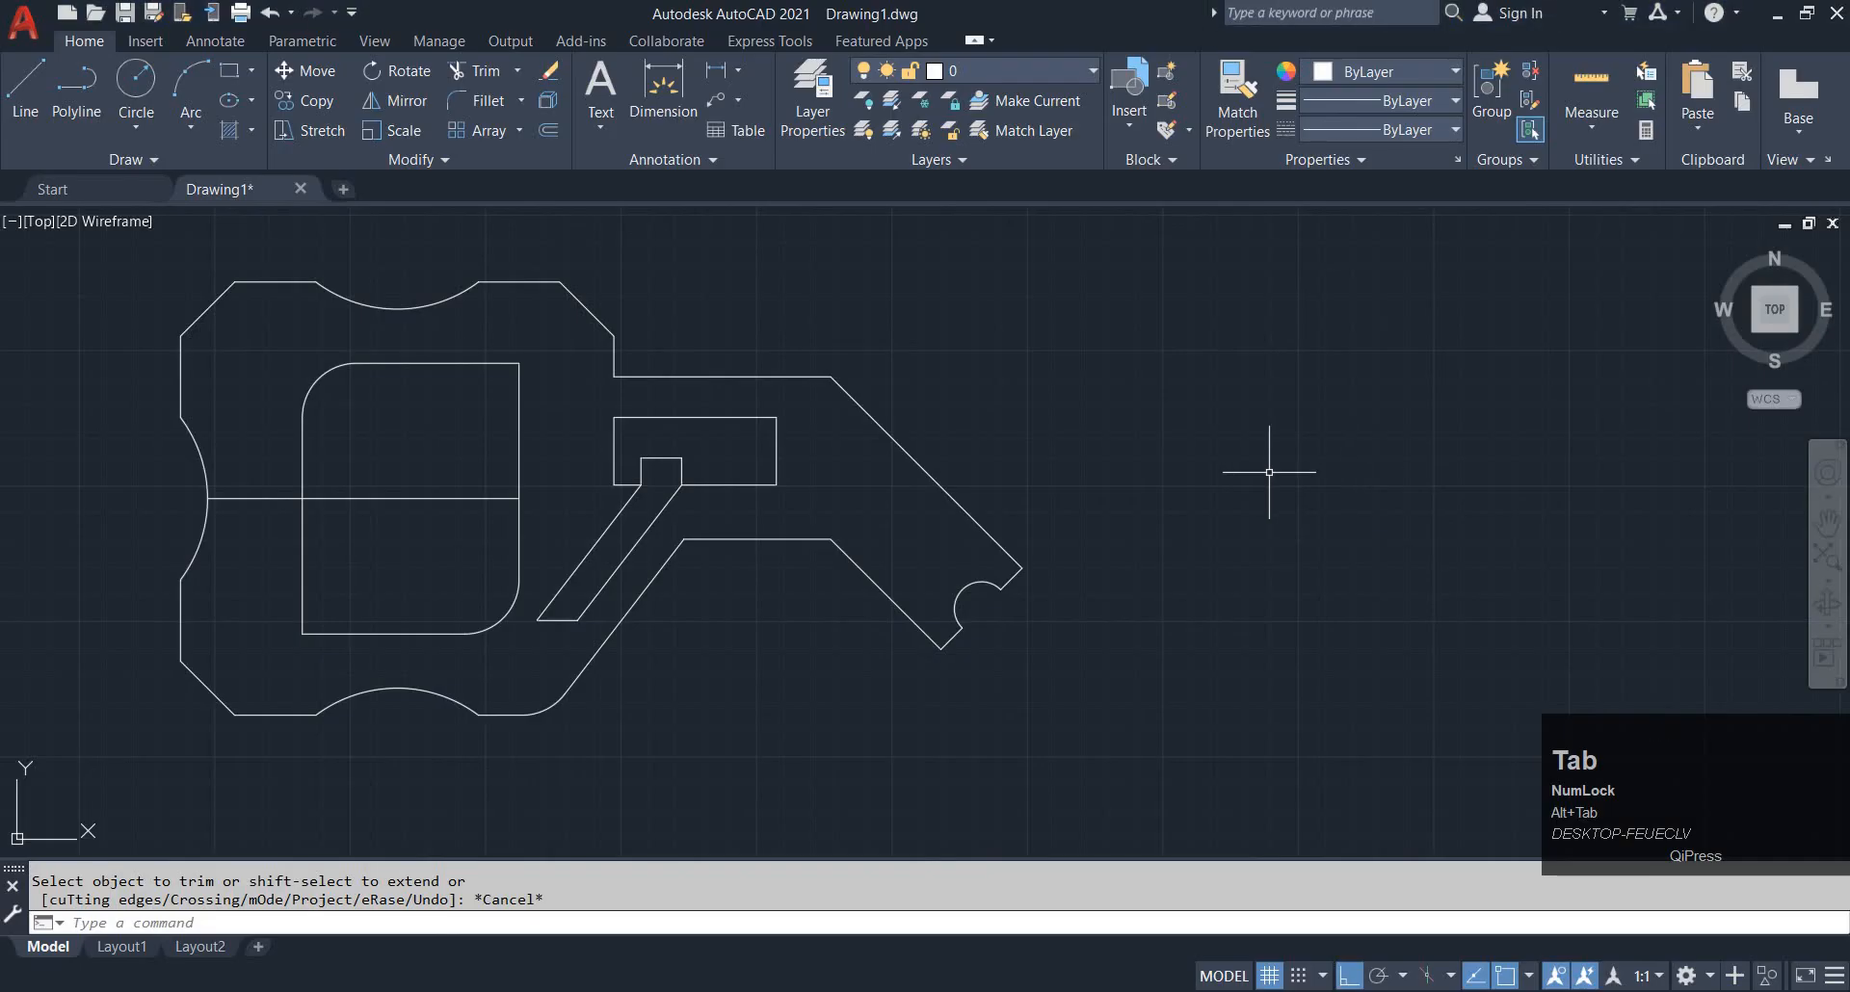
text(v)
text(c)
key(space)
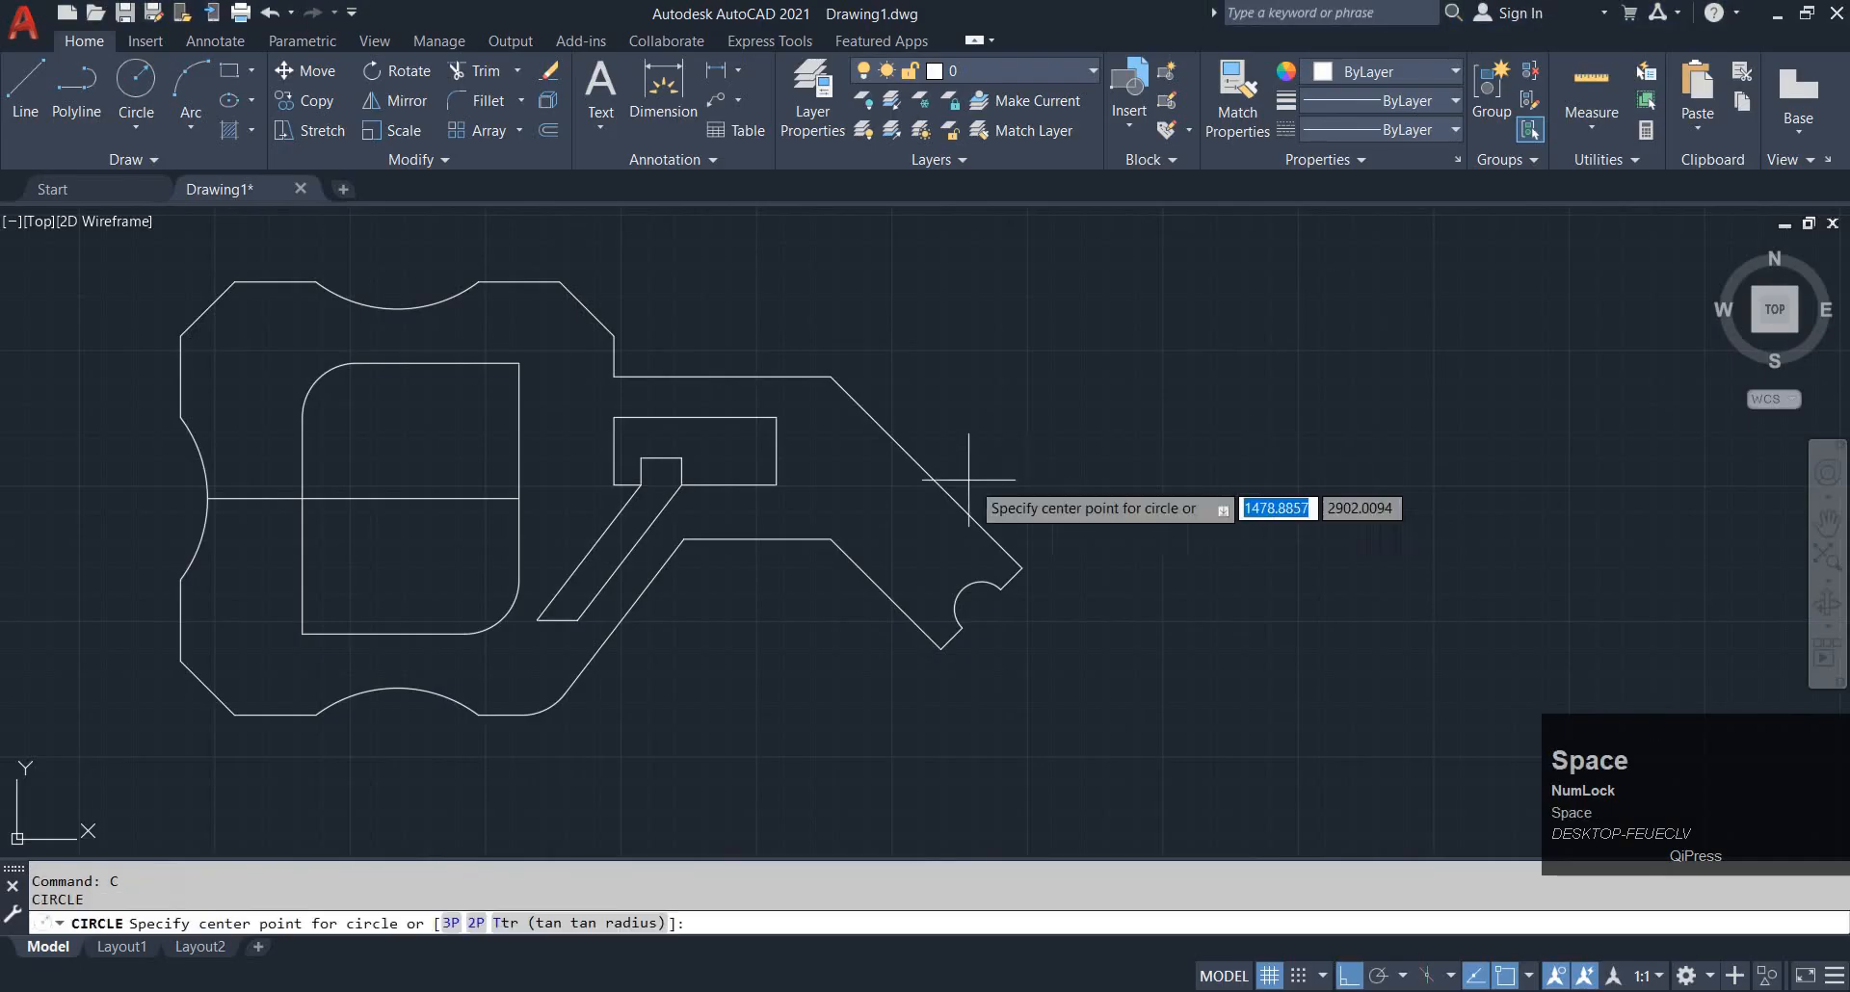
click(927, 473)
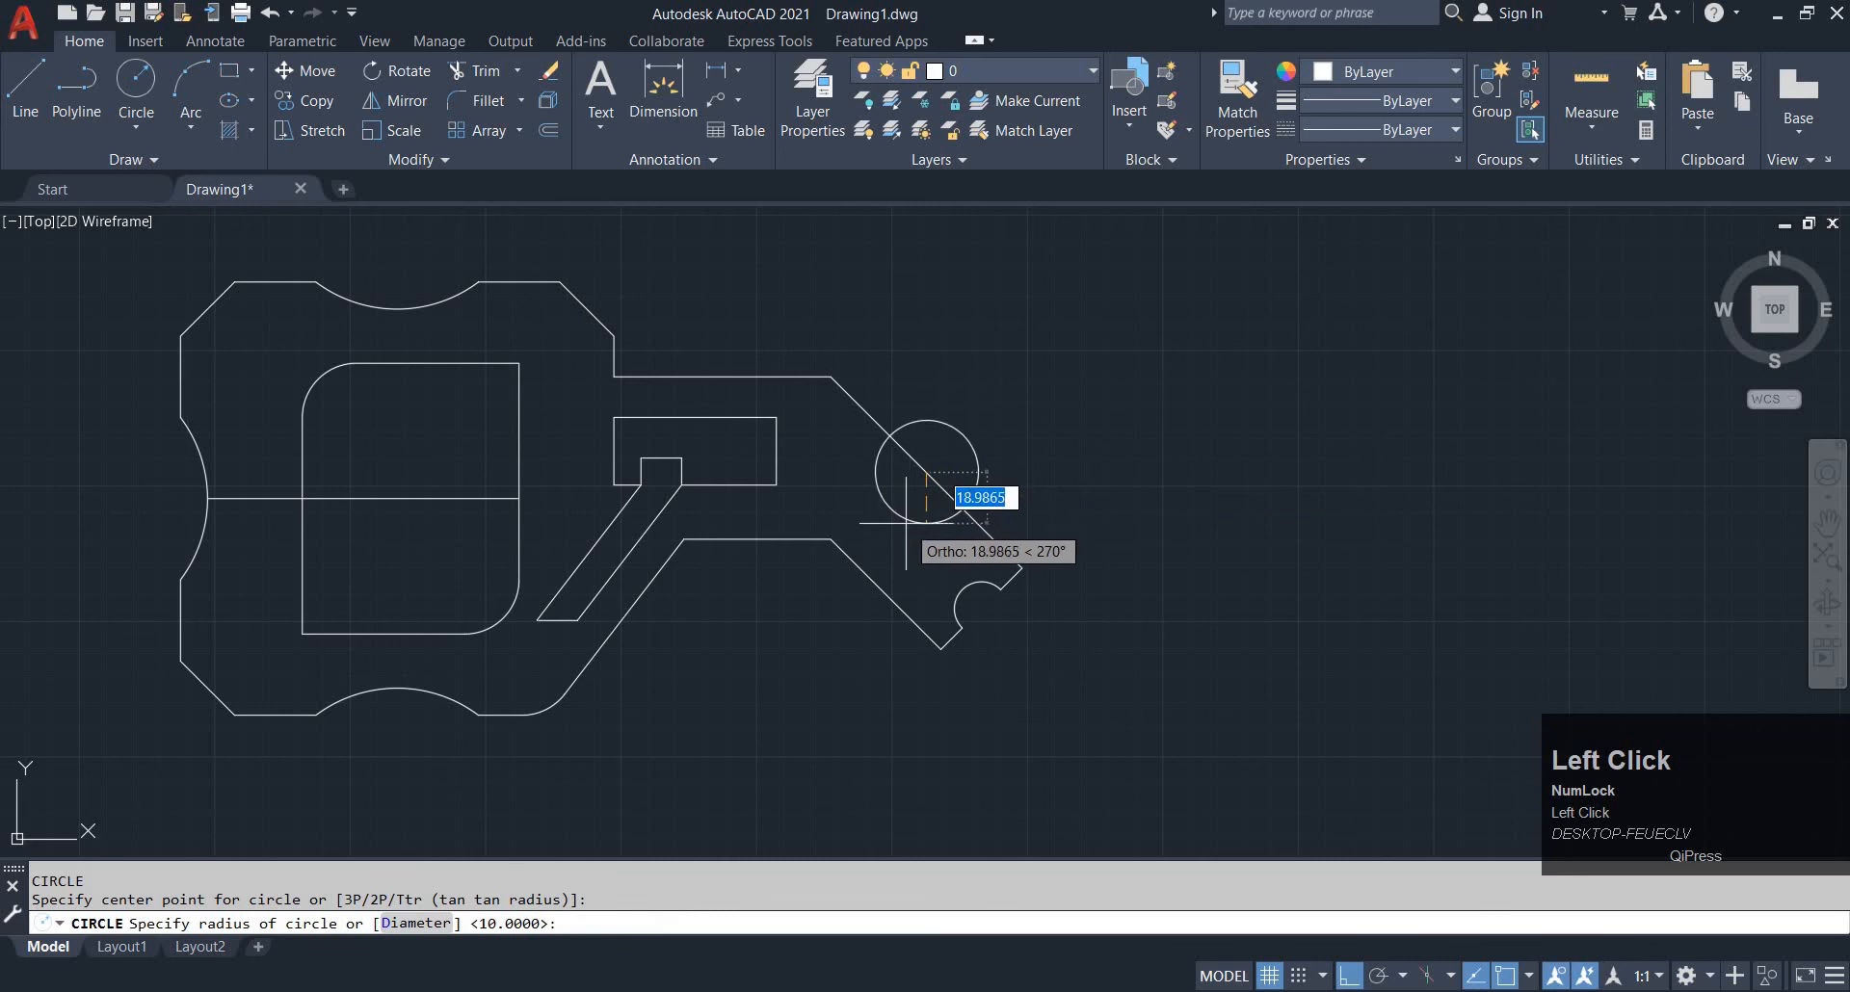
key(Escape)
key(Escape)
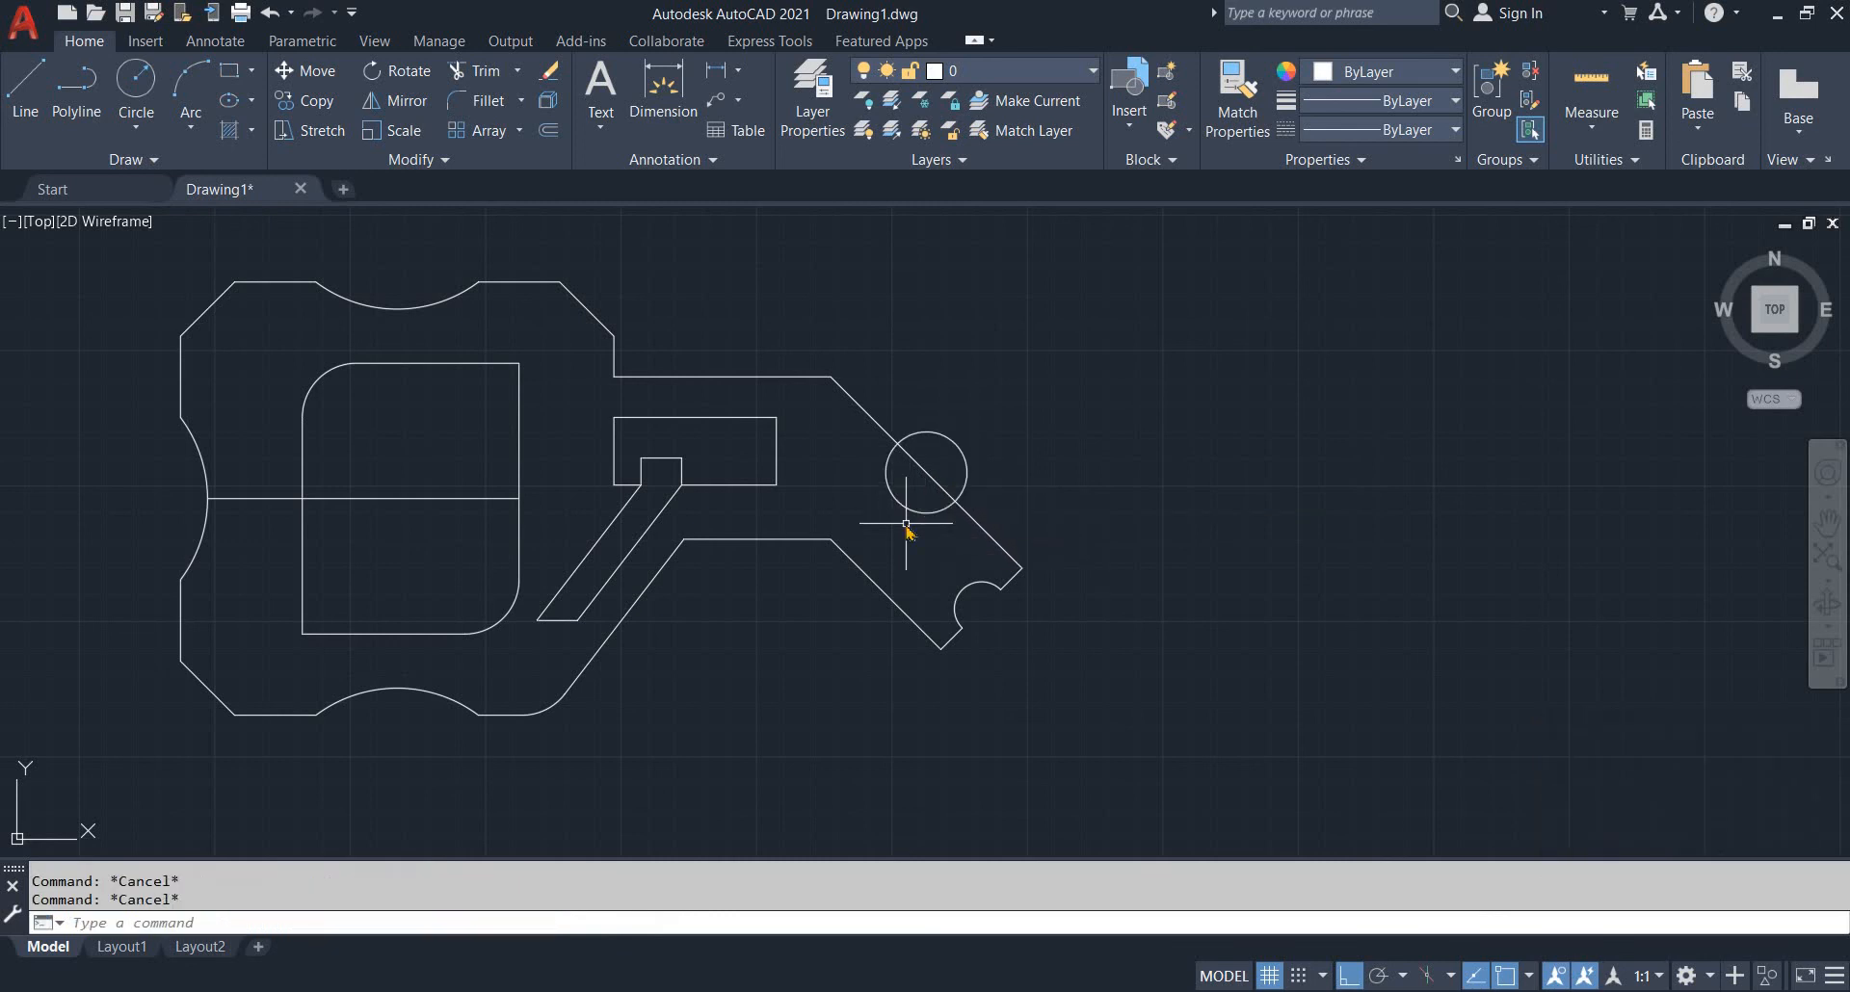
Trim the outer half of the radius 15 circle and the diagonal segment inside it
key(alt+Tab)
key(alt+Tab)
text(t)
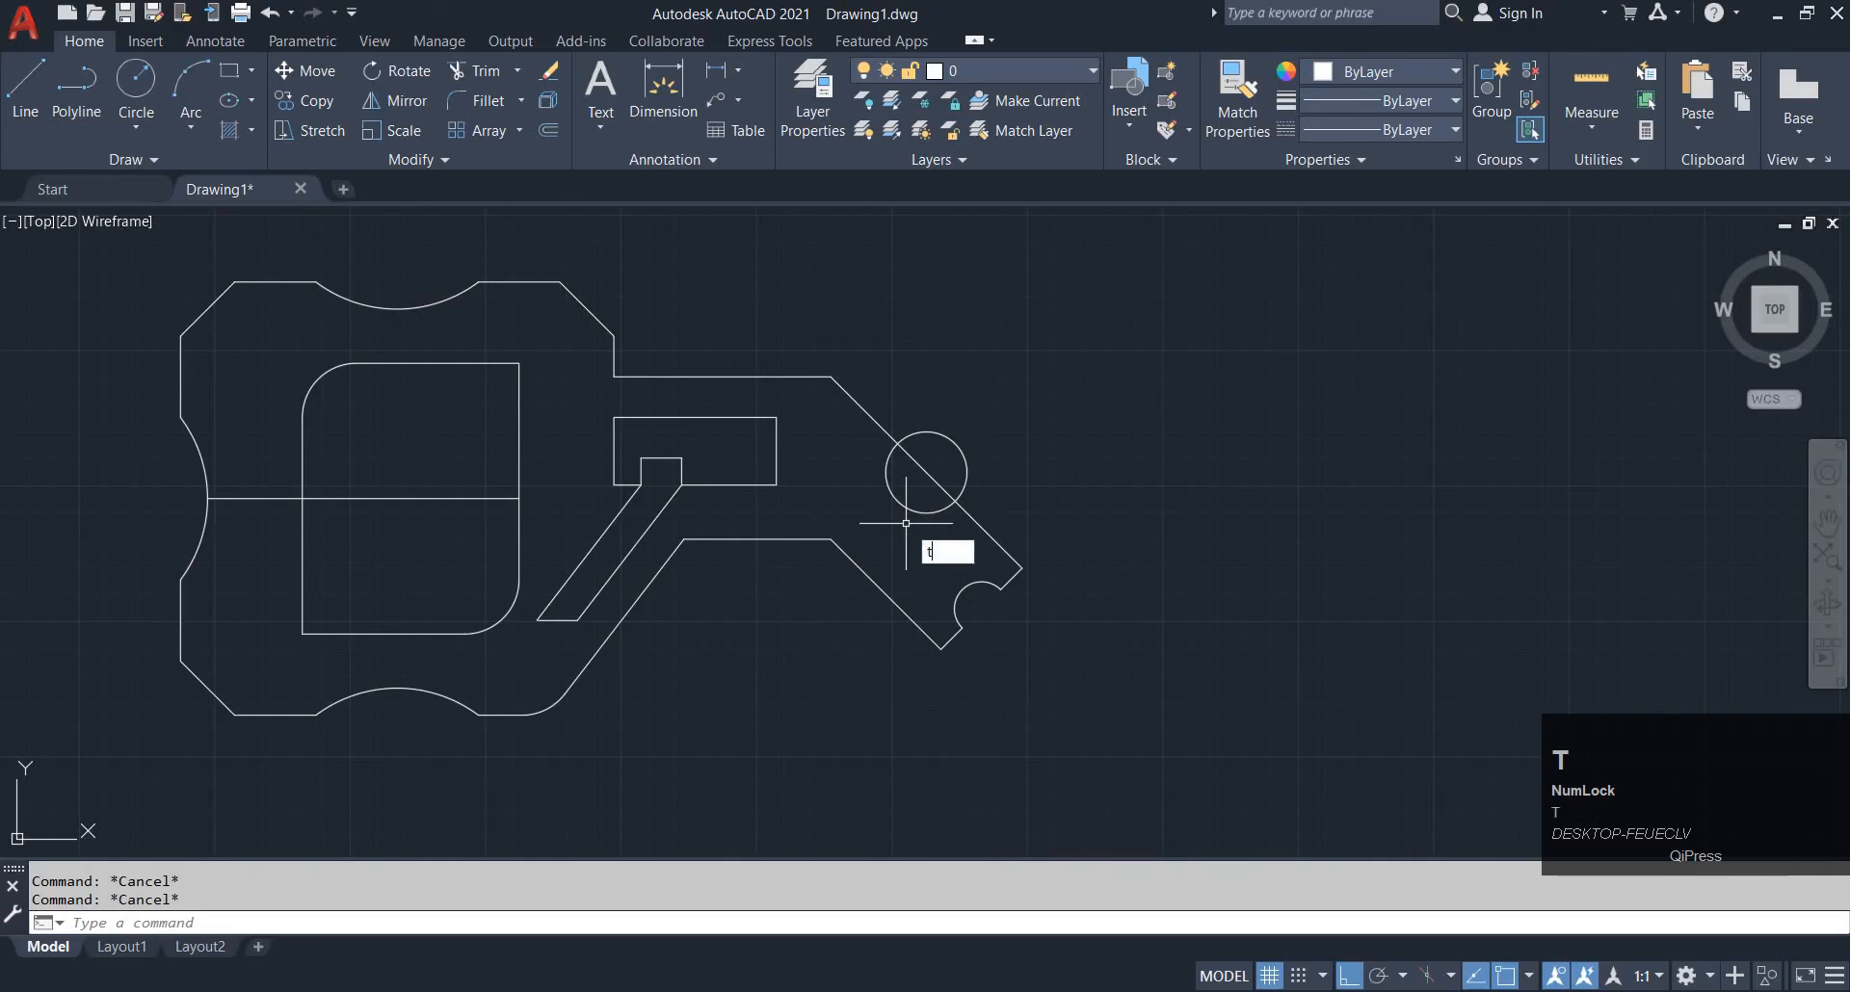
text(r)
key(space)
click(957, 445)
click(928, 471)
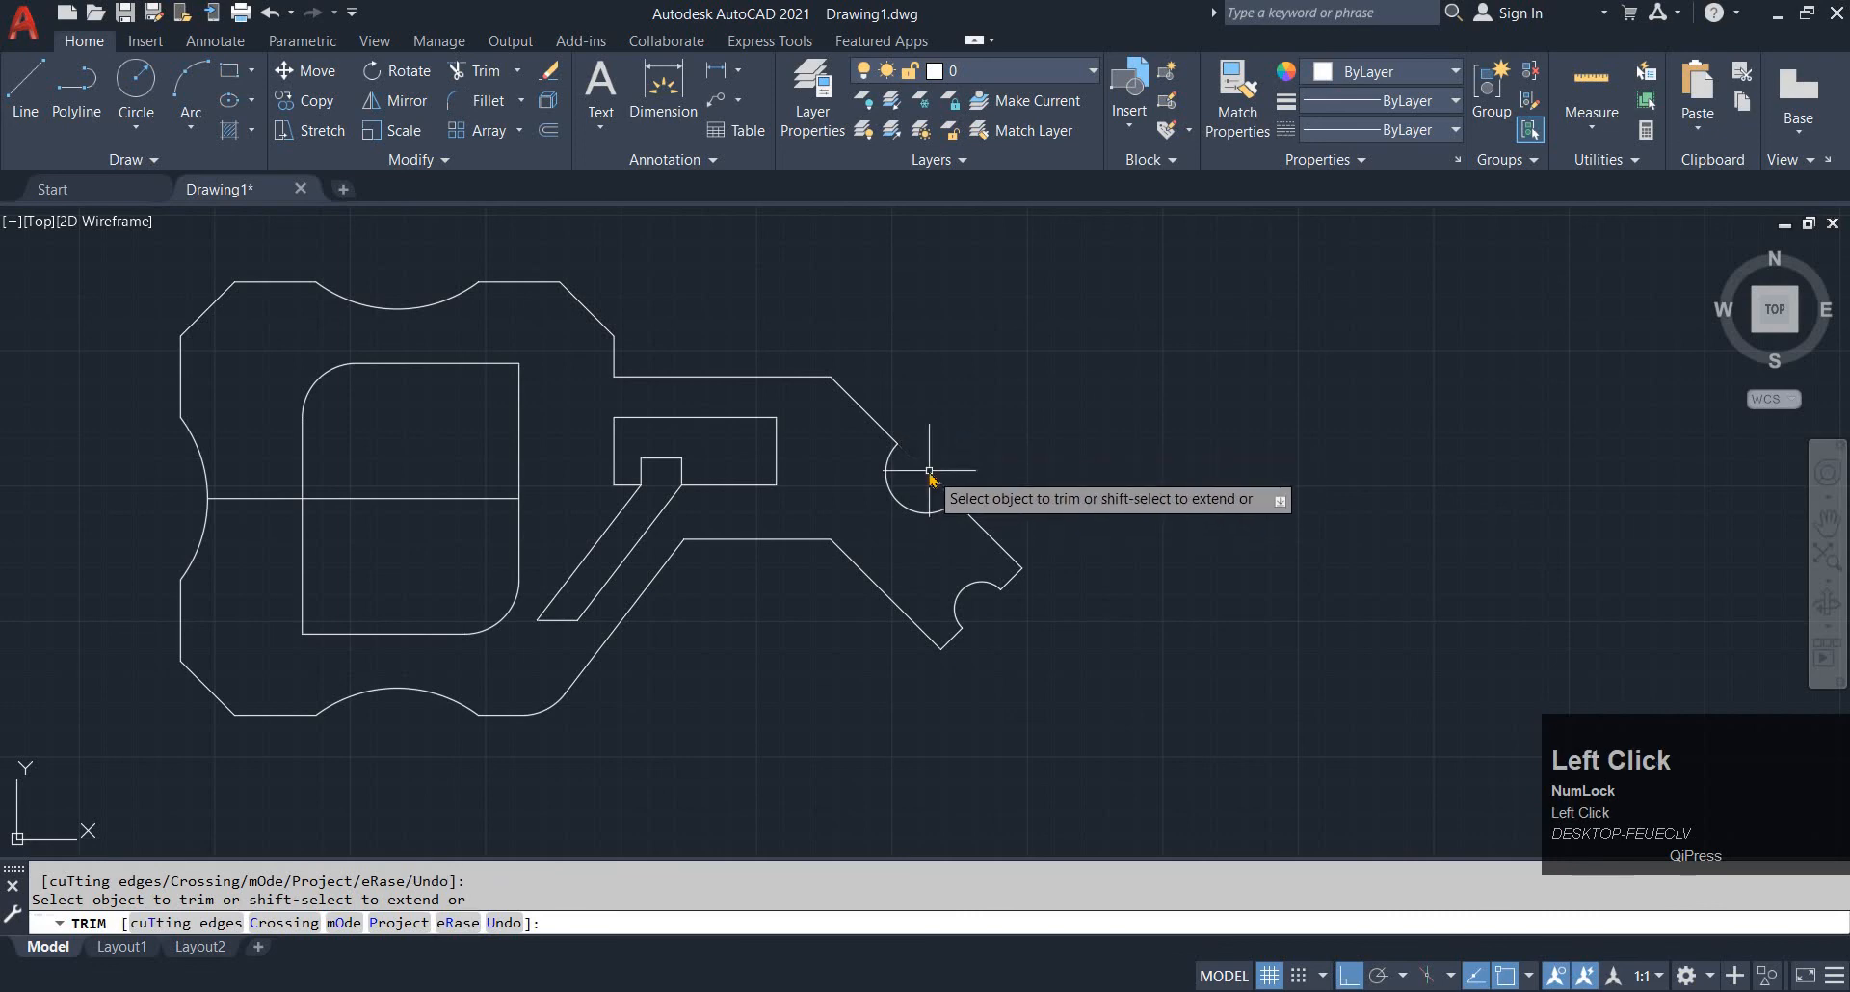
Check the reference image, then erase the horizontal helper line crossing the inner rounded rectangle
key(alt+Tab)
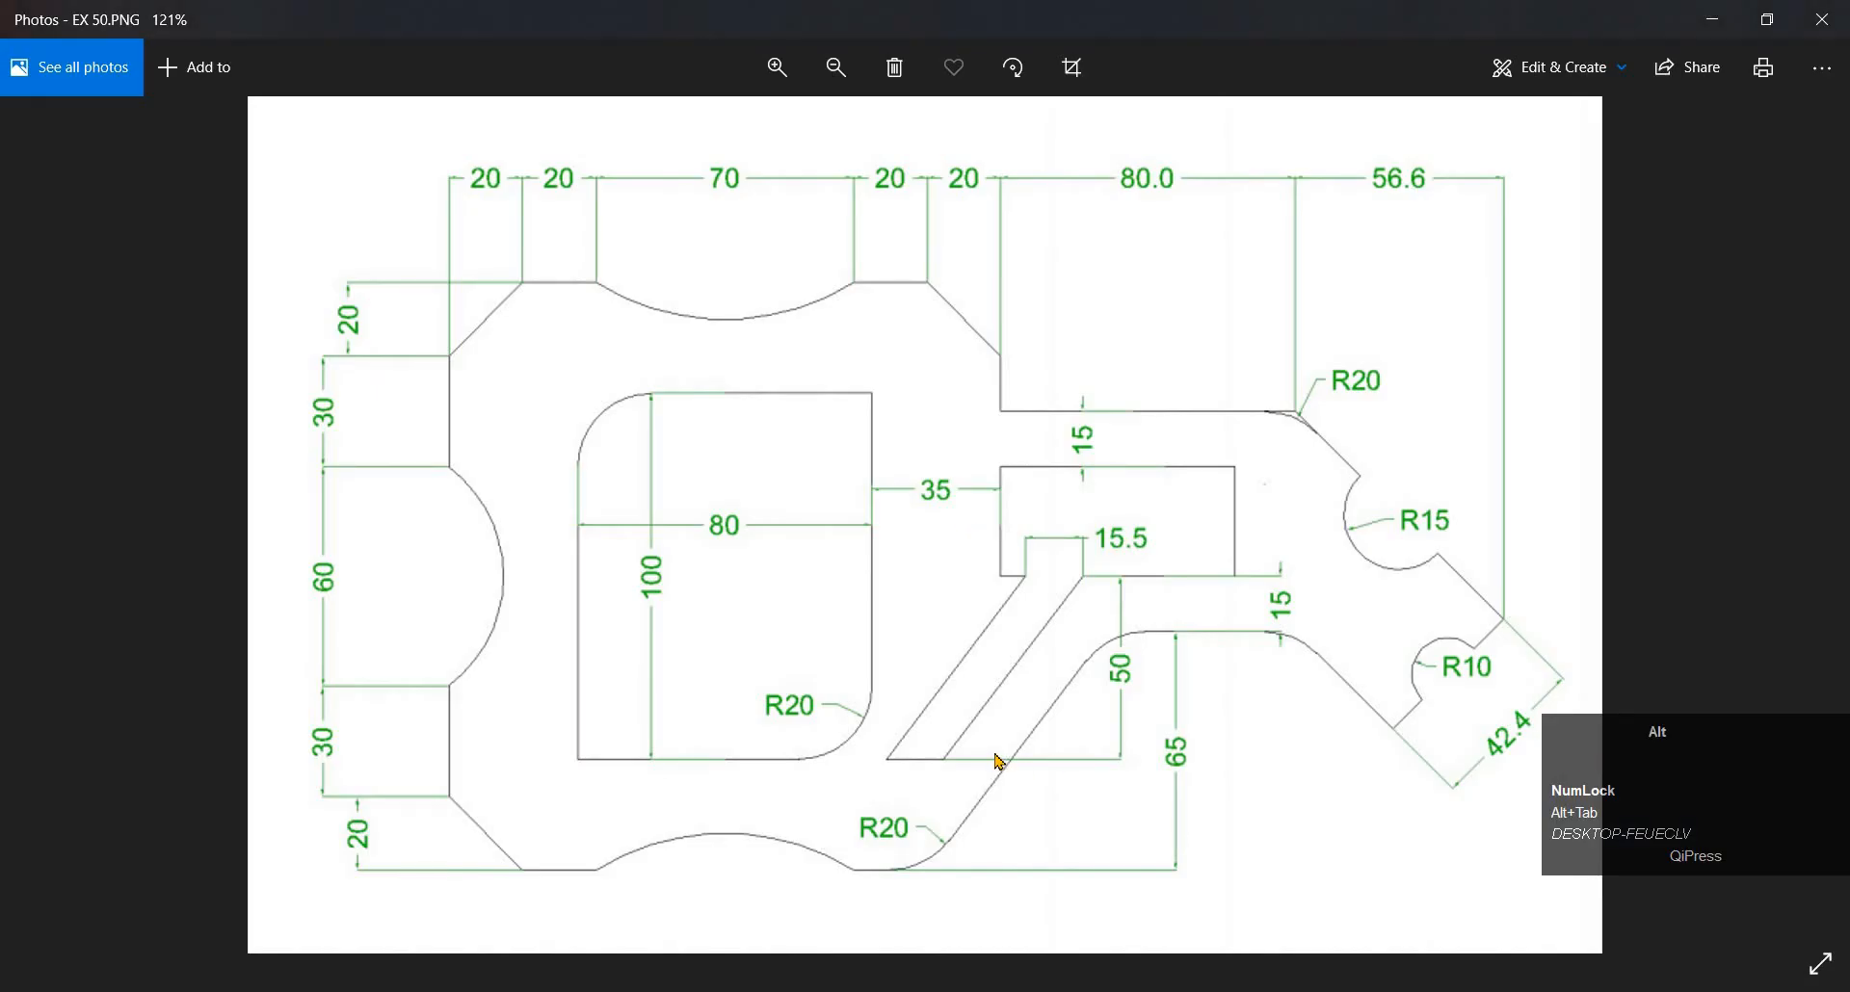
key(alt+Tab)
scroll(557, 489, down, 4)
middle_drag(553, 490, 664, 525)
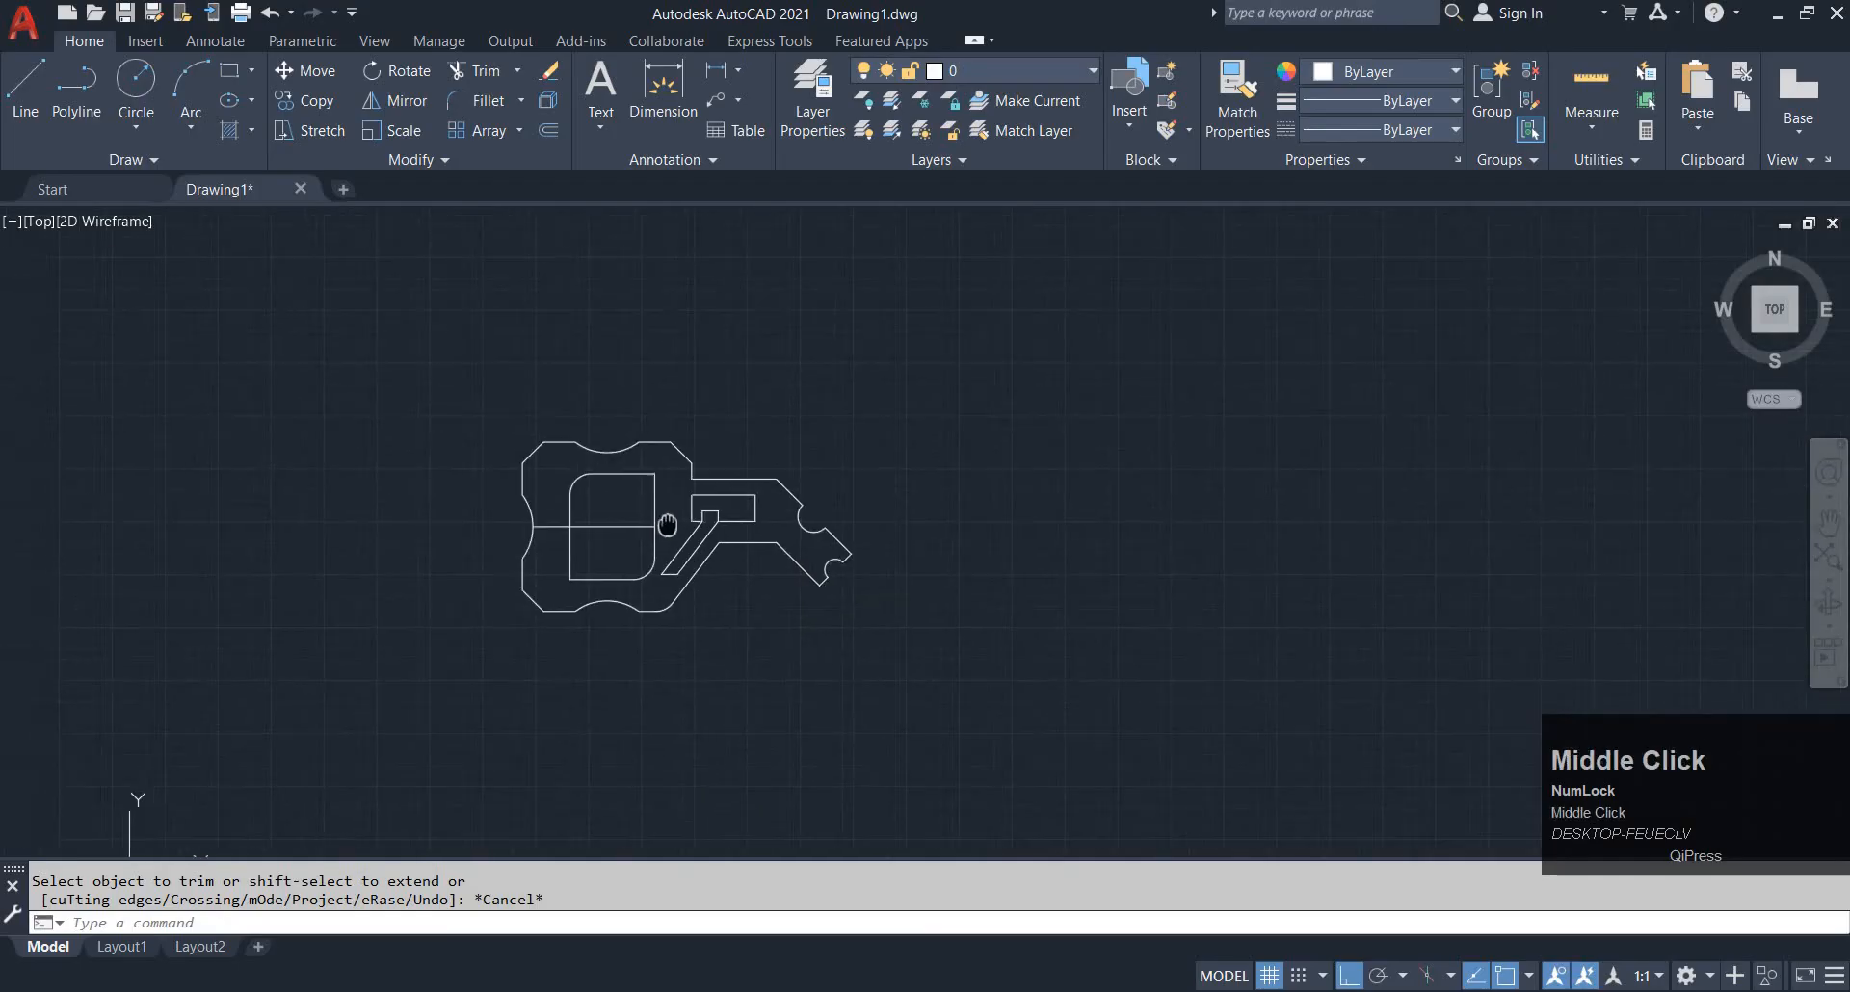
scroll(606, 514, up, 6)
click(590, 574)
click(579, 512)
key(Escape)
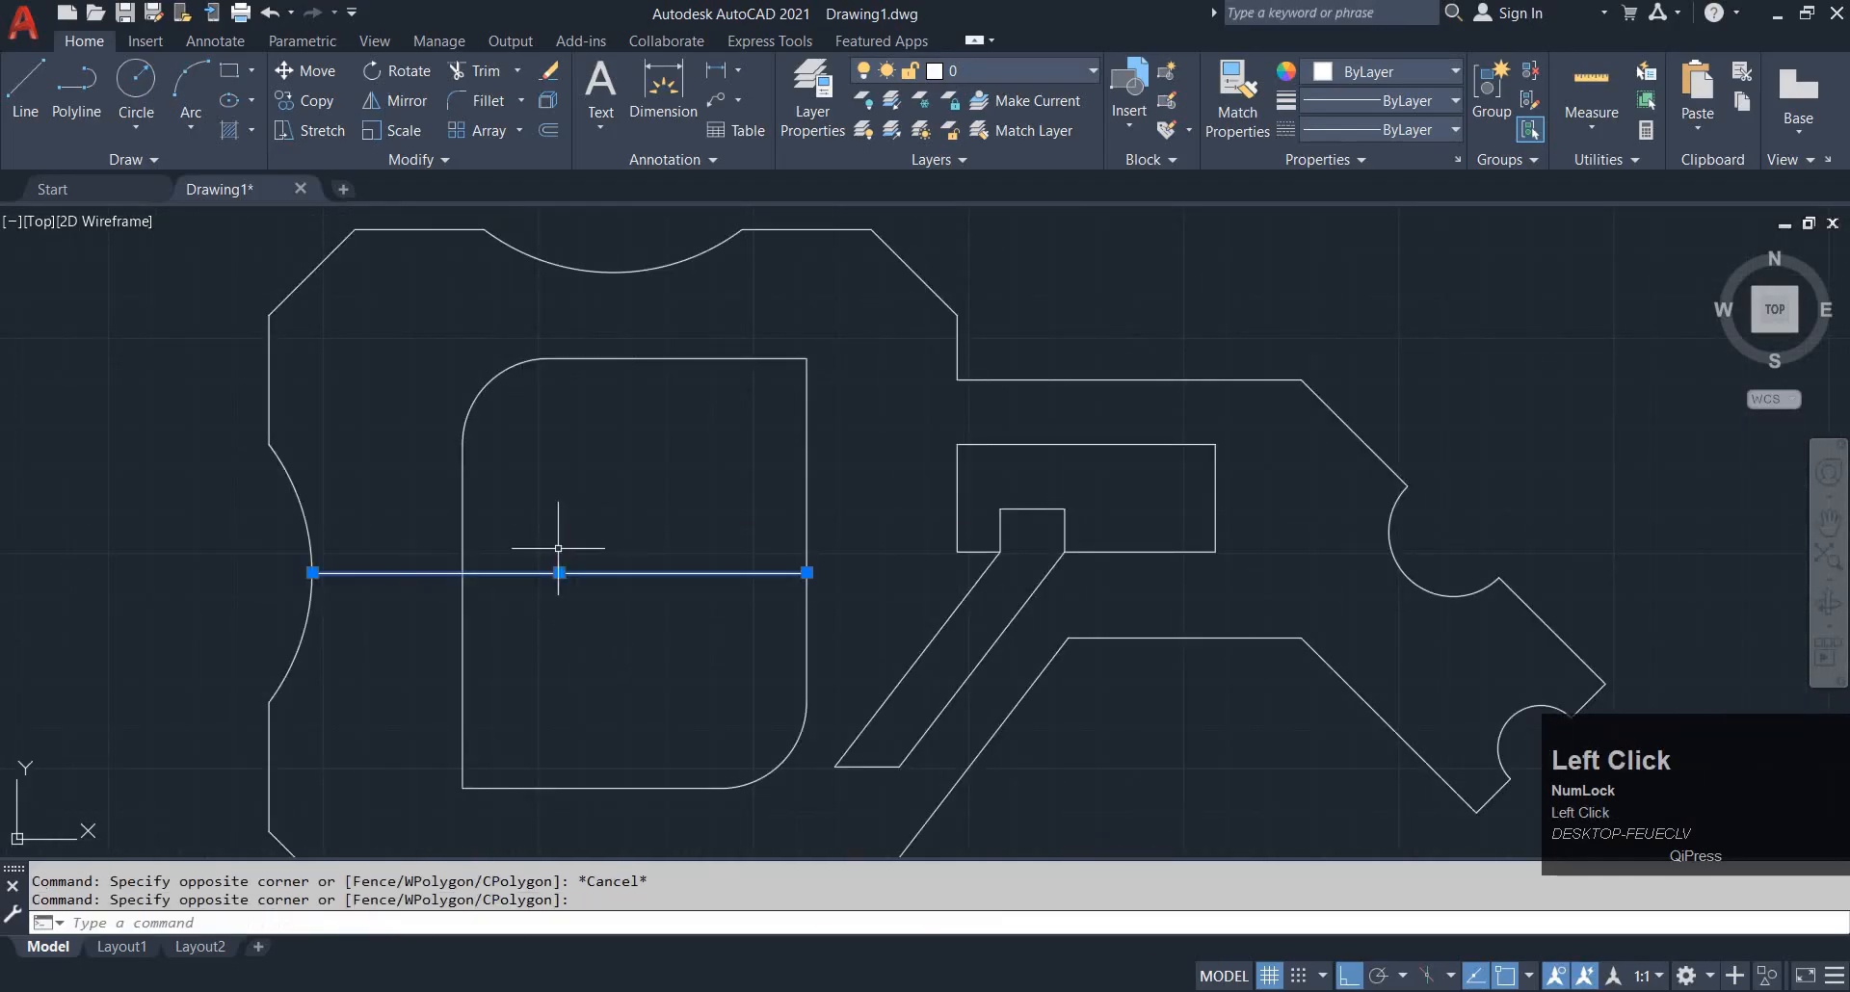
text(e)
key(space)
scroll(602, 539, down, 4)
middle_drag(903, 590, 942, 593)
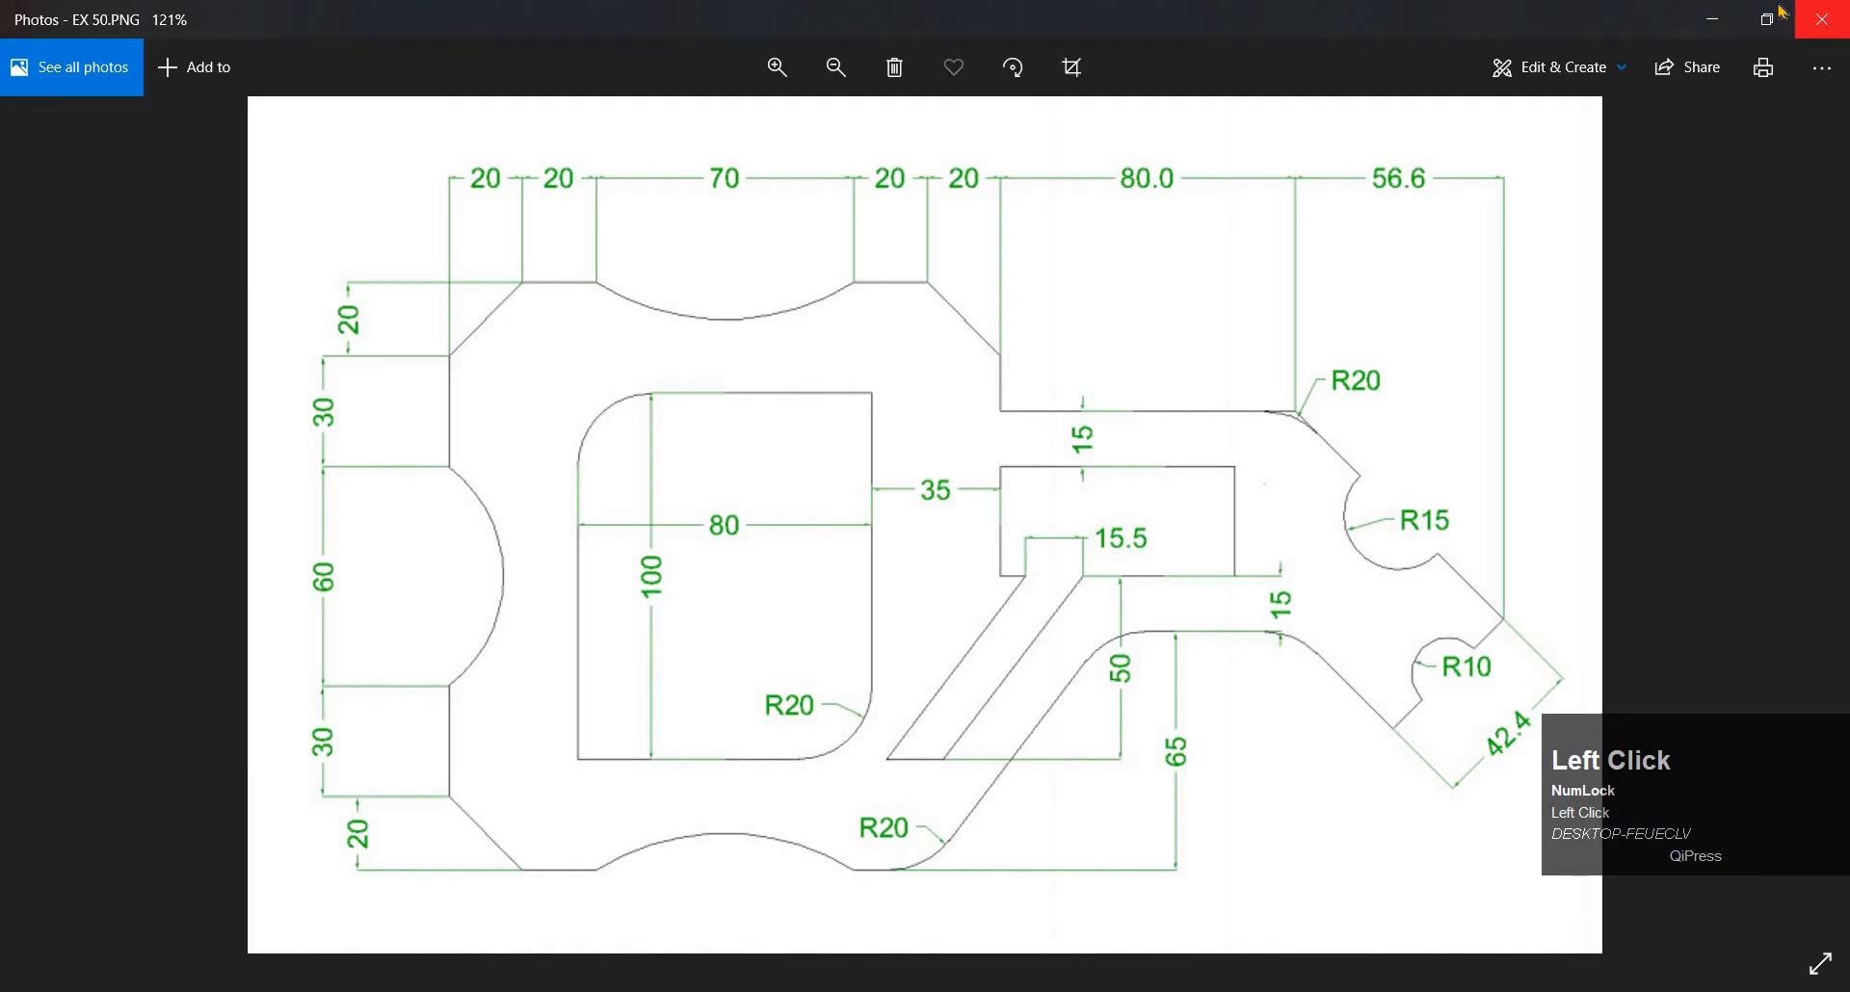
Show the EX 50 reference image in a smaller window beside the drawing and compare the two profiles
click(1771, 16)
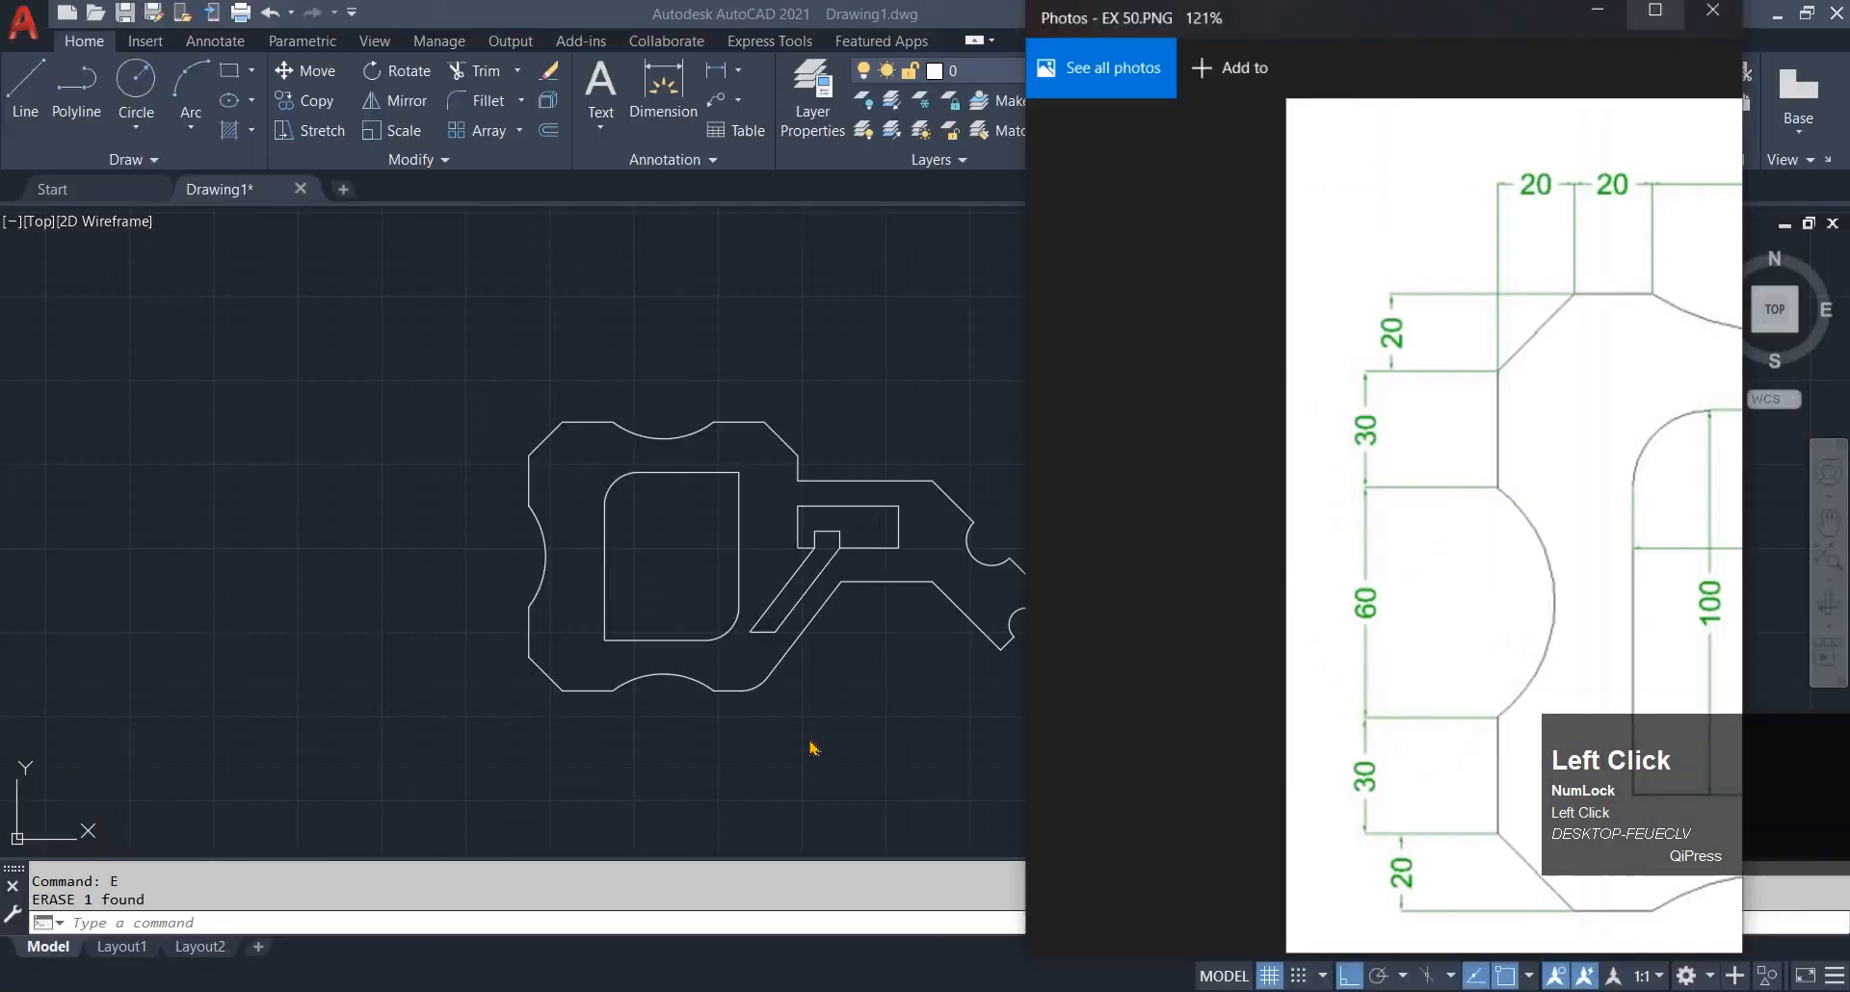
scroll(910, 488, up, 5)
scroll(912, 487, down, 3)
middle_drag(913, 488, 865, 535)
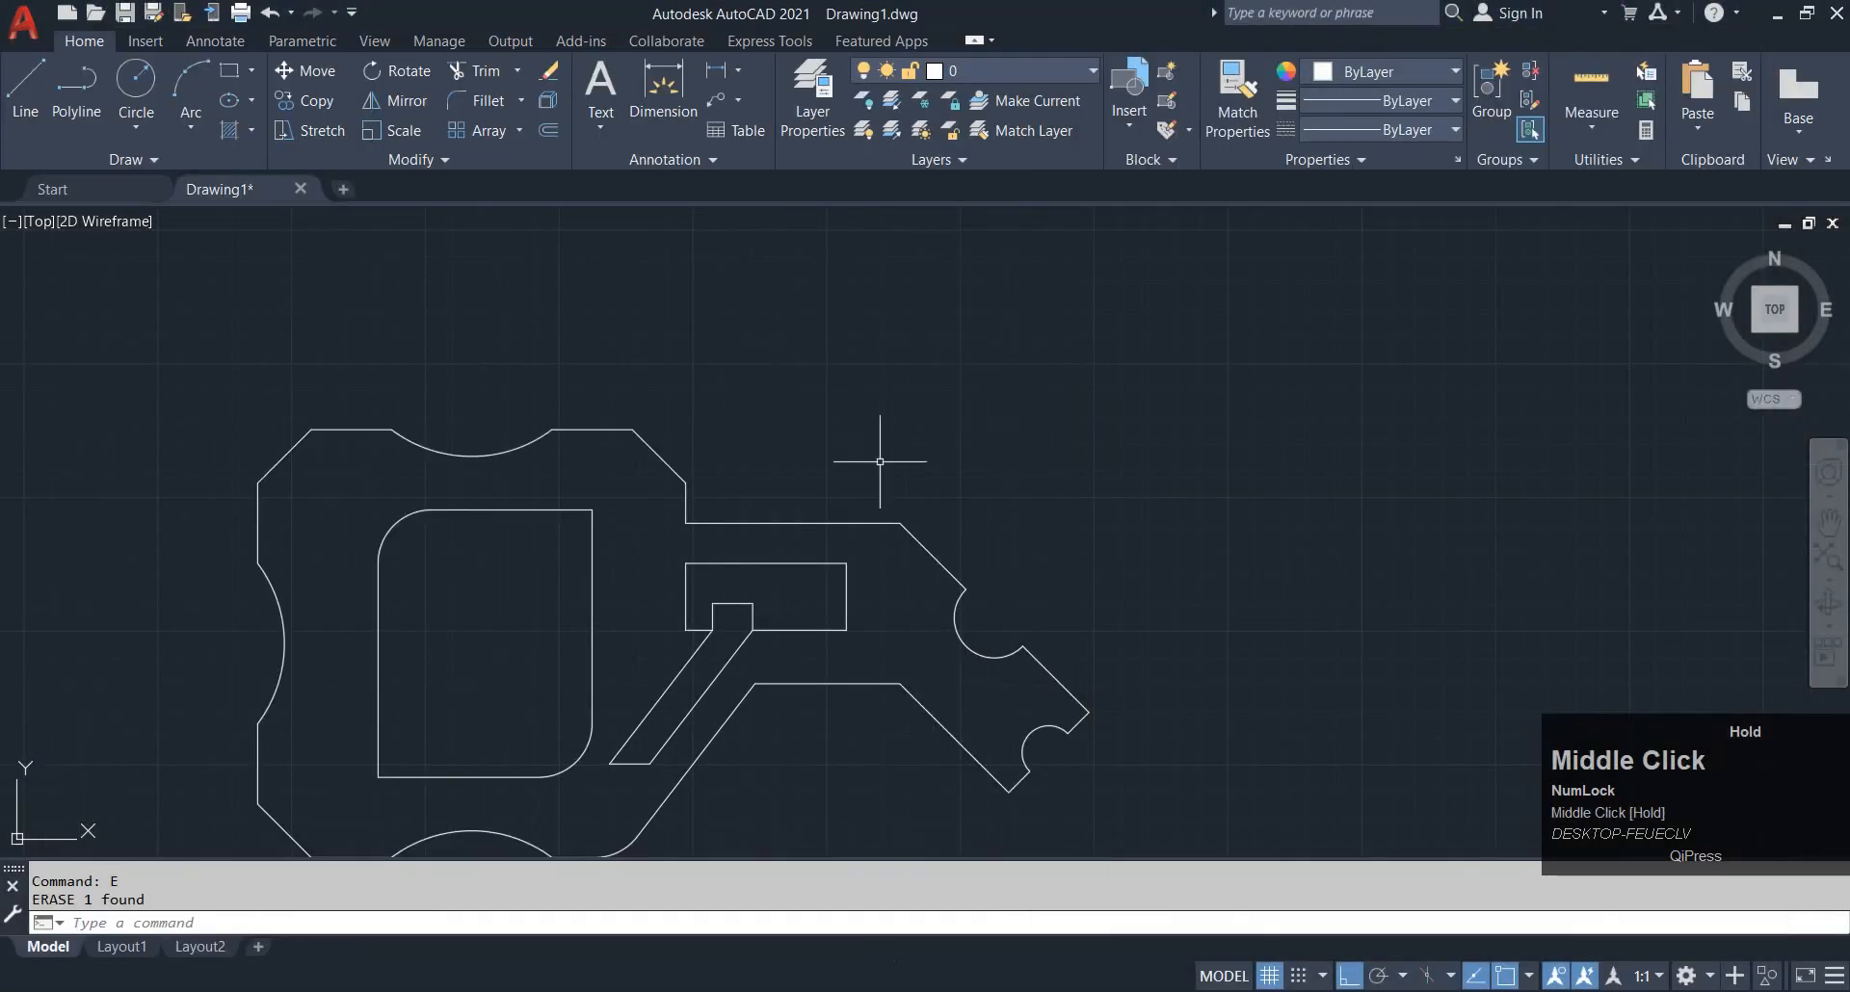
click(747, 991)
scroll(562, 593, down, 2)
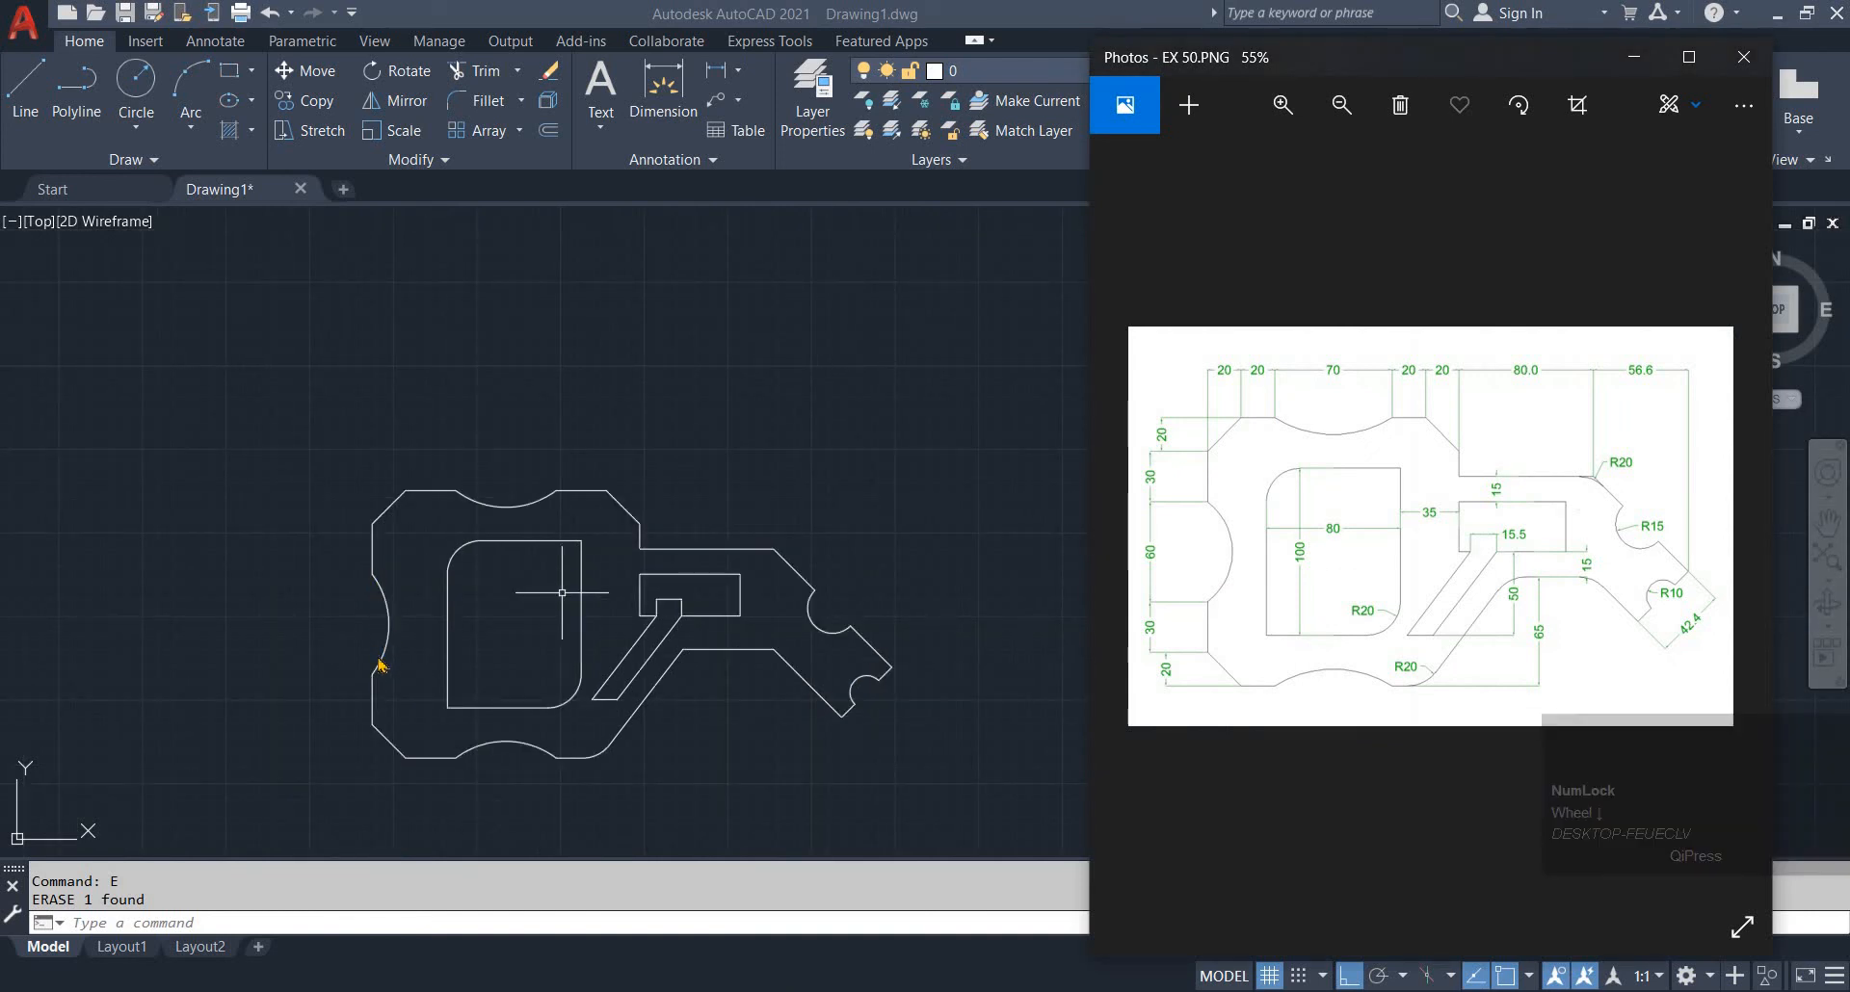
scroll(370, 637, up, 4)
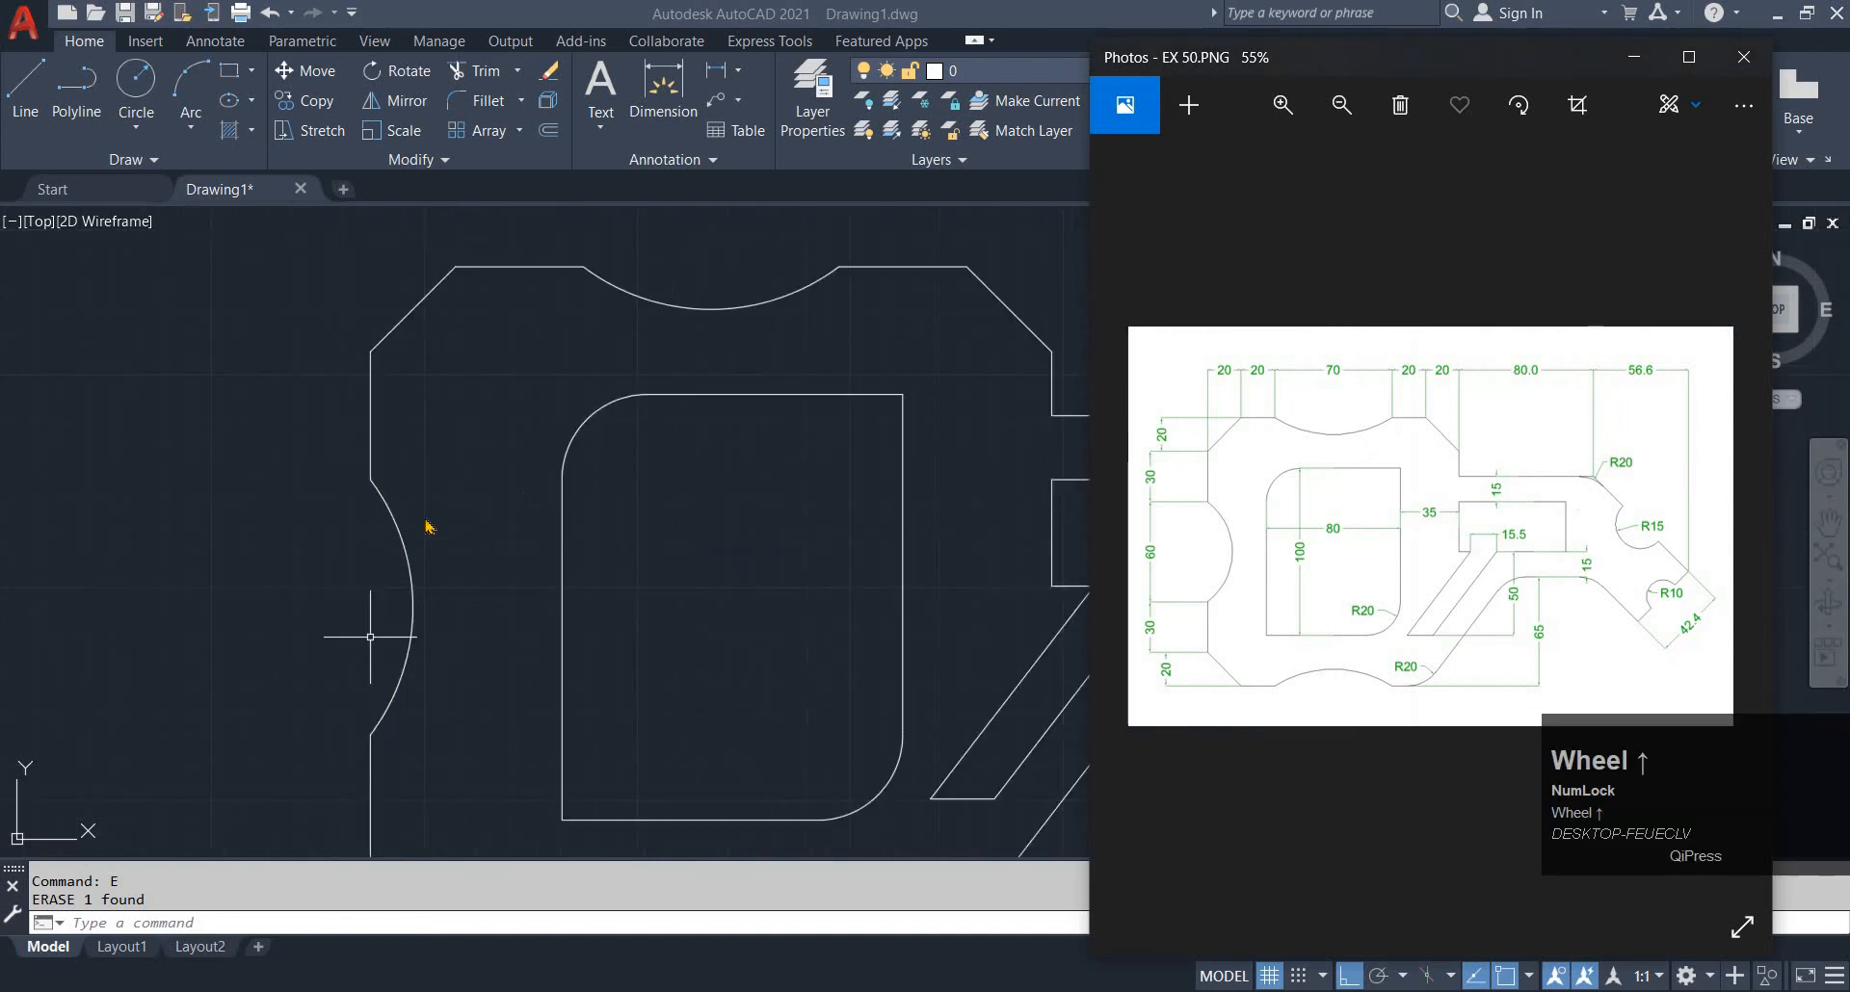
scroll(363, 549, down, 4)
scroll(358, 551, up, 3)
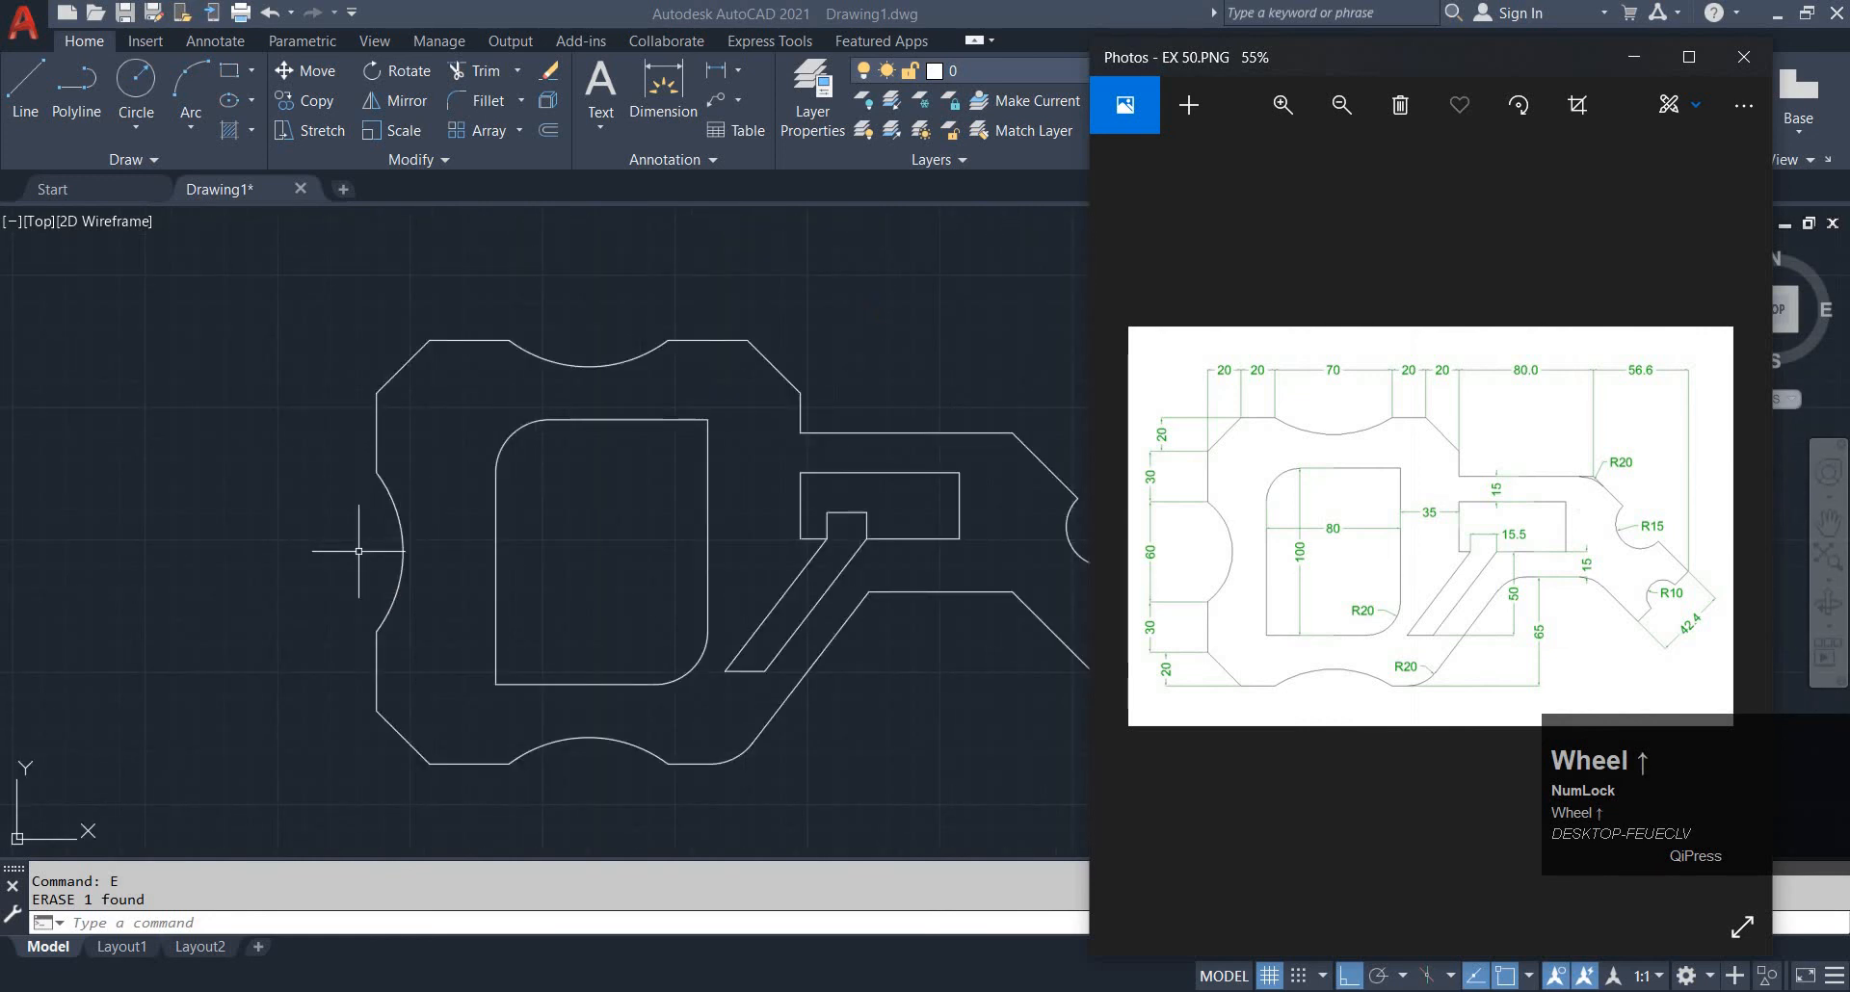
click(848, 321)
scroll(530, 580, up, 2)
middle_drag(530, 578, 749, 578)
key(Escape)
text(s)
key(space)
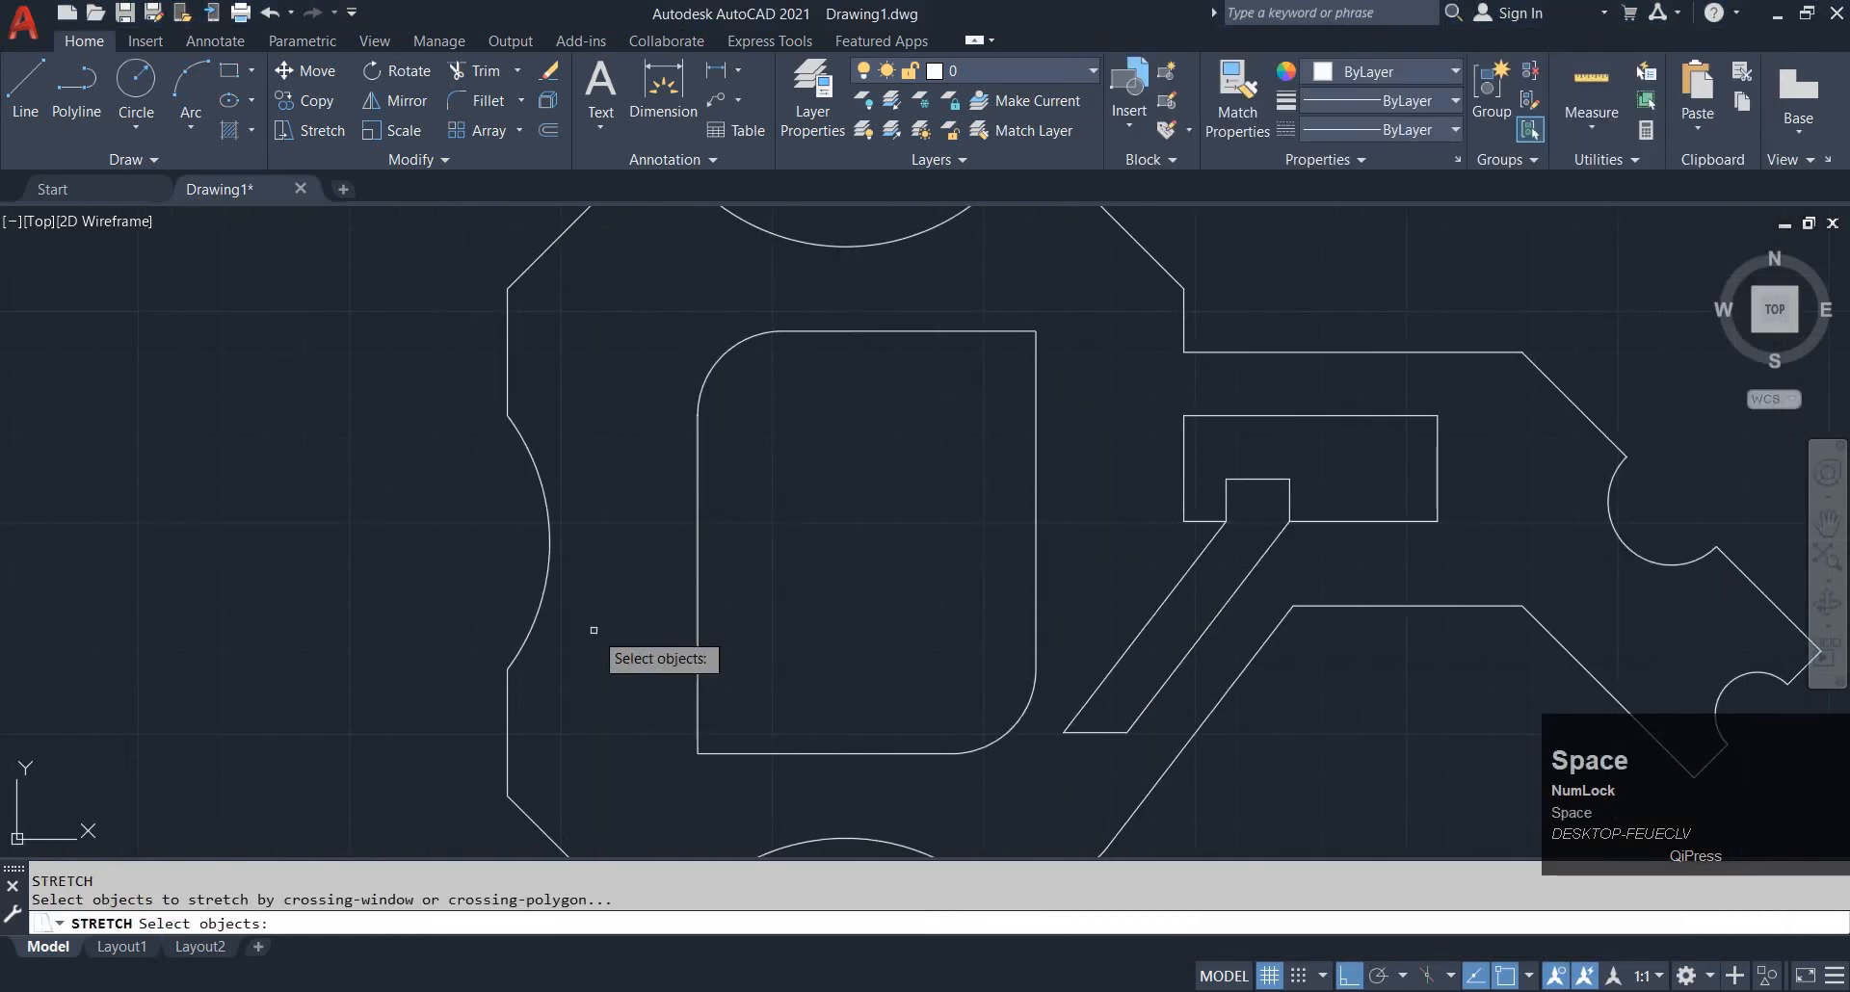
click(593, 630)
click(481, 517)
key(space)
click(401, 521)
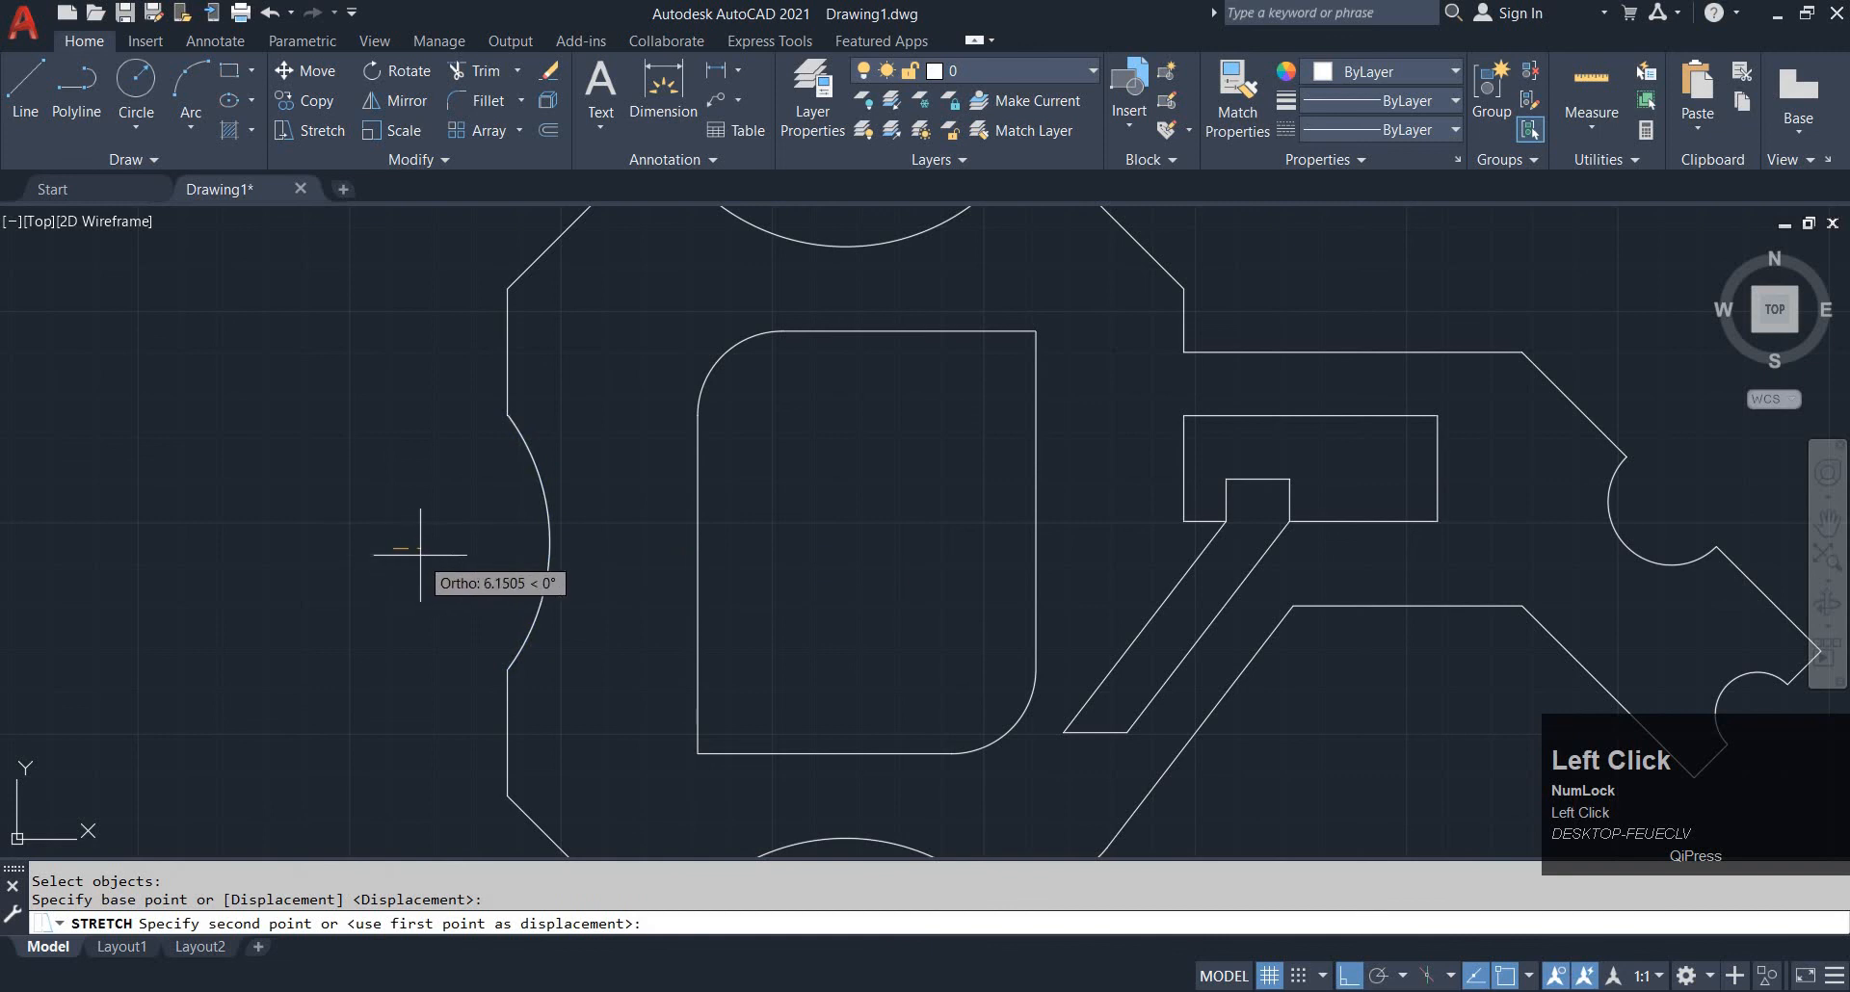
key(Escape)
click(369, 399)
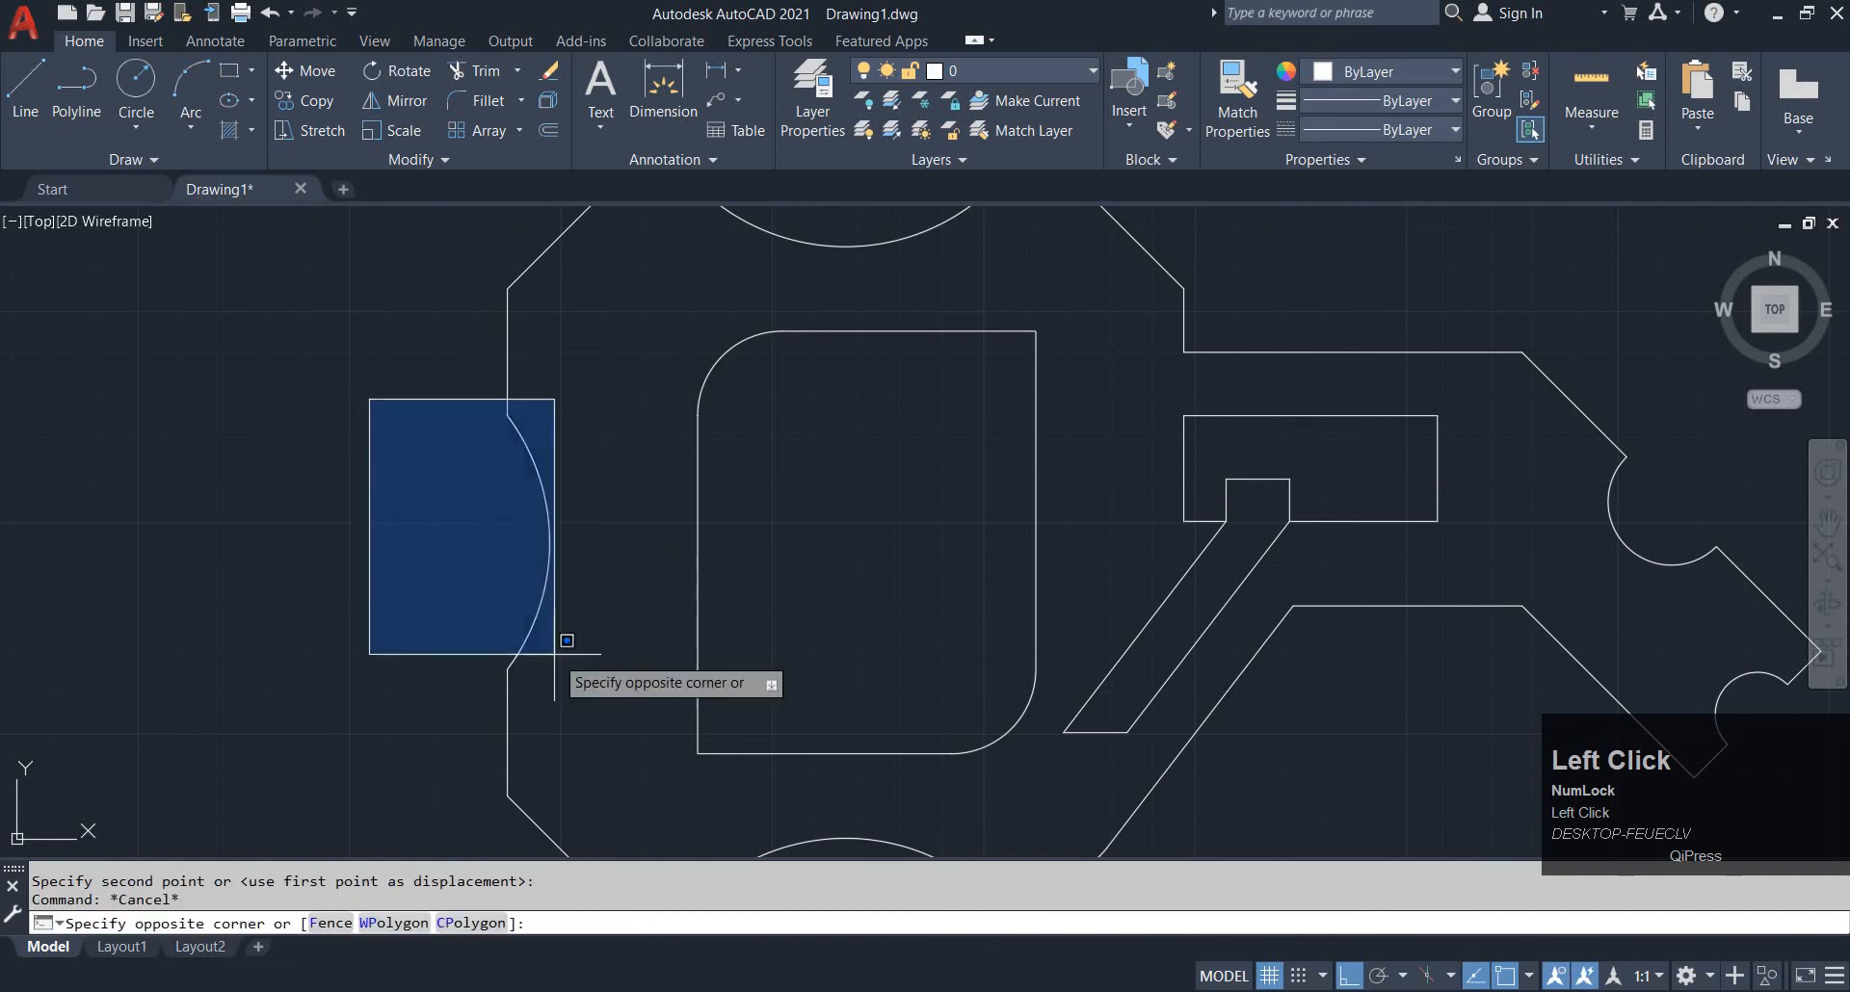
click(656, 755)
key(space)
click(310, 590)
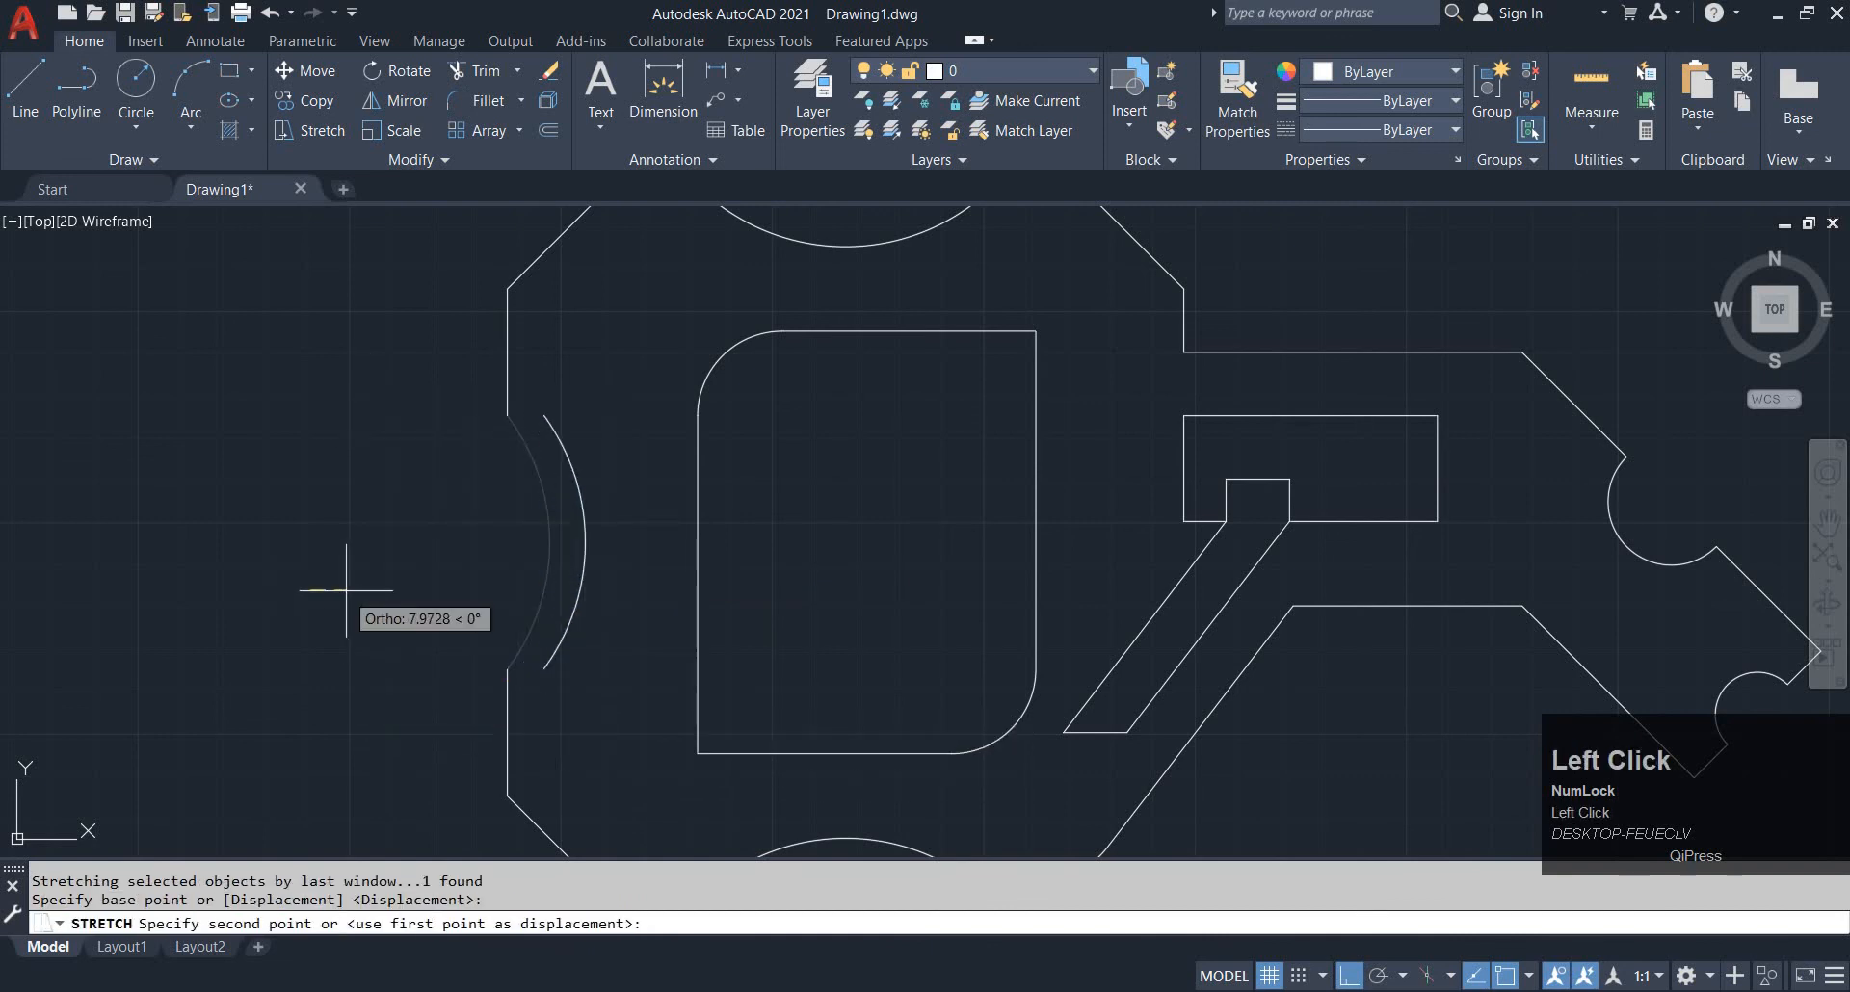
key(Escape)
Stretch the midpoint of the arc on the profile's left edge 5 units inward, keeping its endpoints fixed
middle_drag(603, 546, 593, 585)
click(570, 574)
click(442, 573)
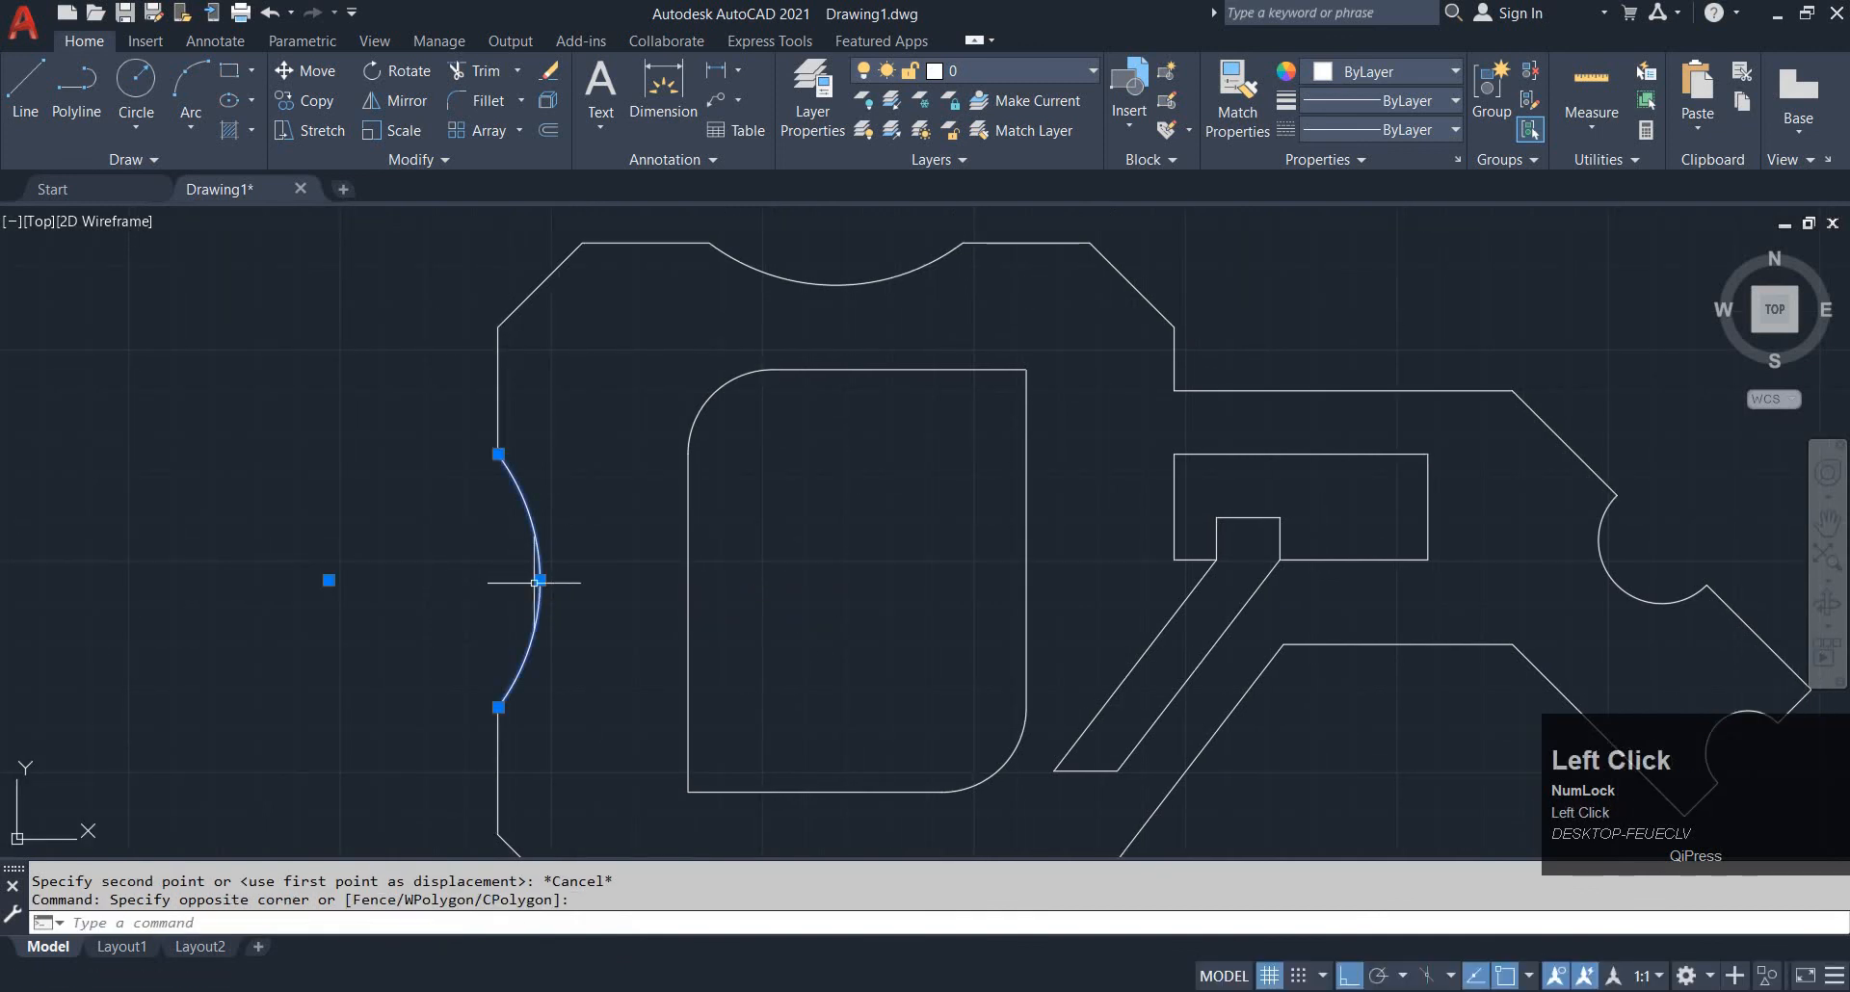
click(539, 581)
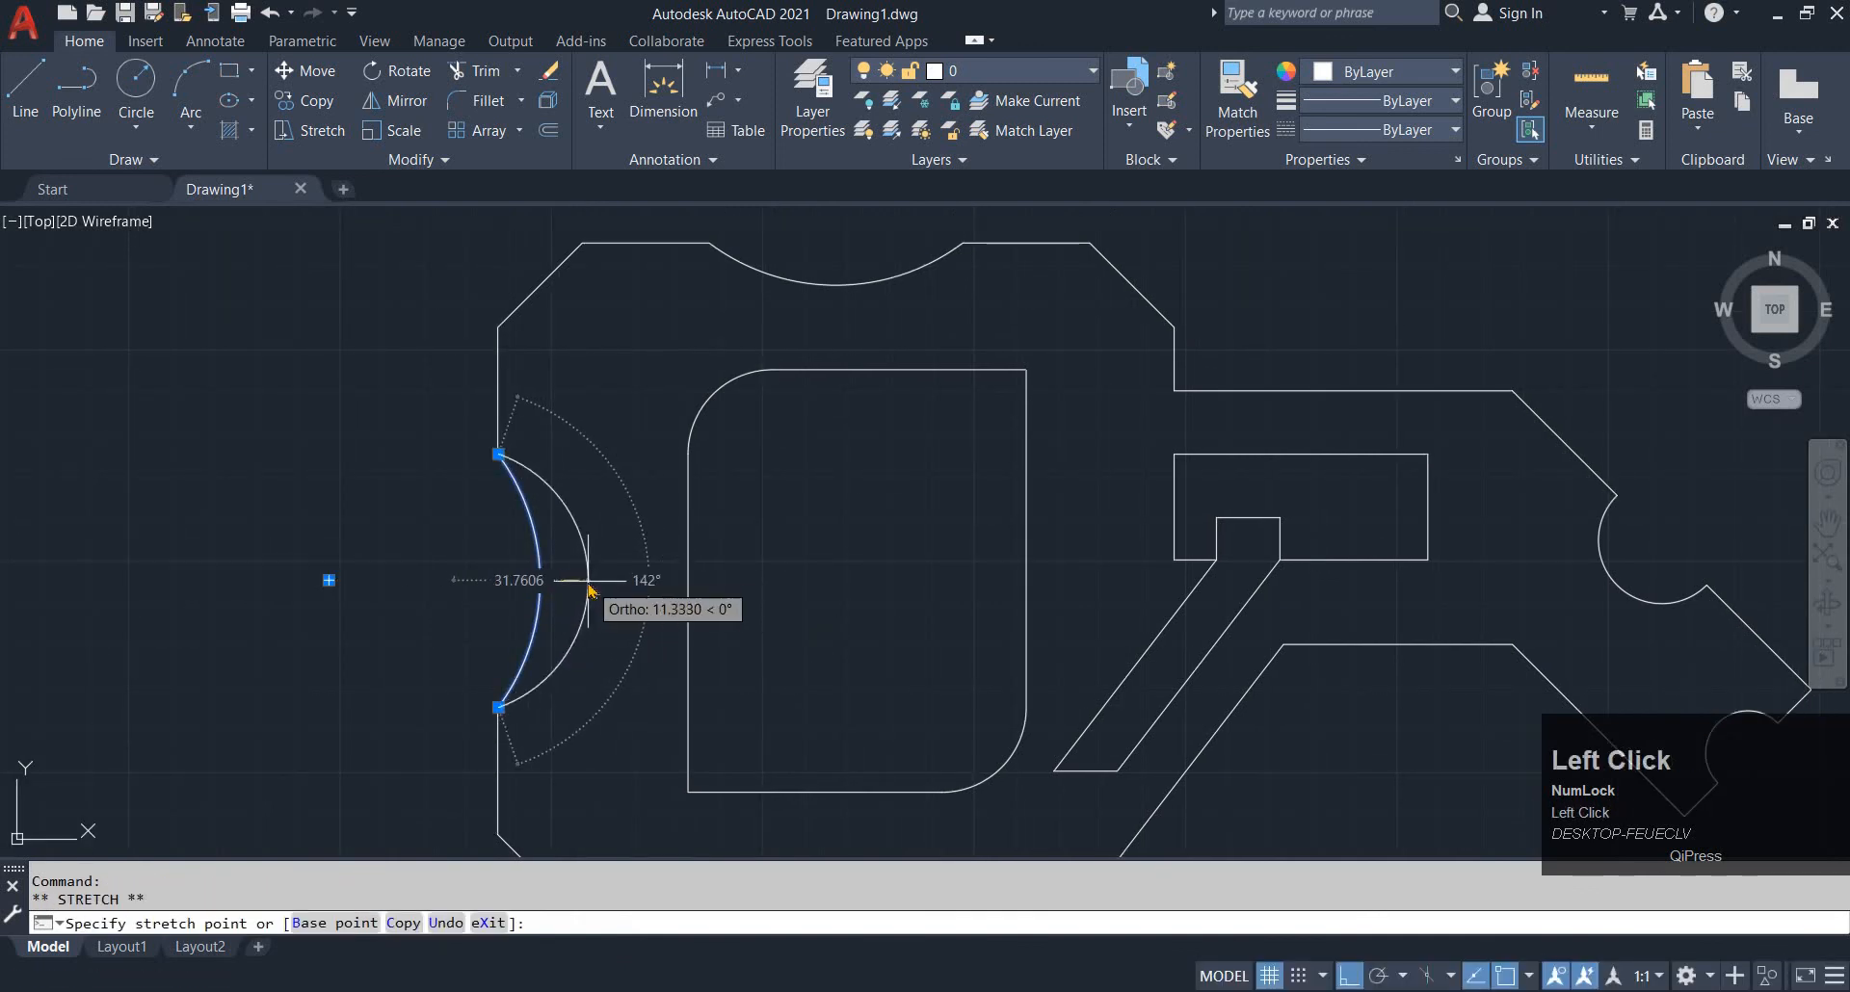
text(5)
key(Return)
key(Escape)
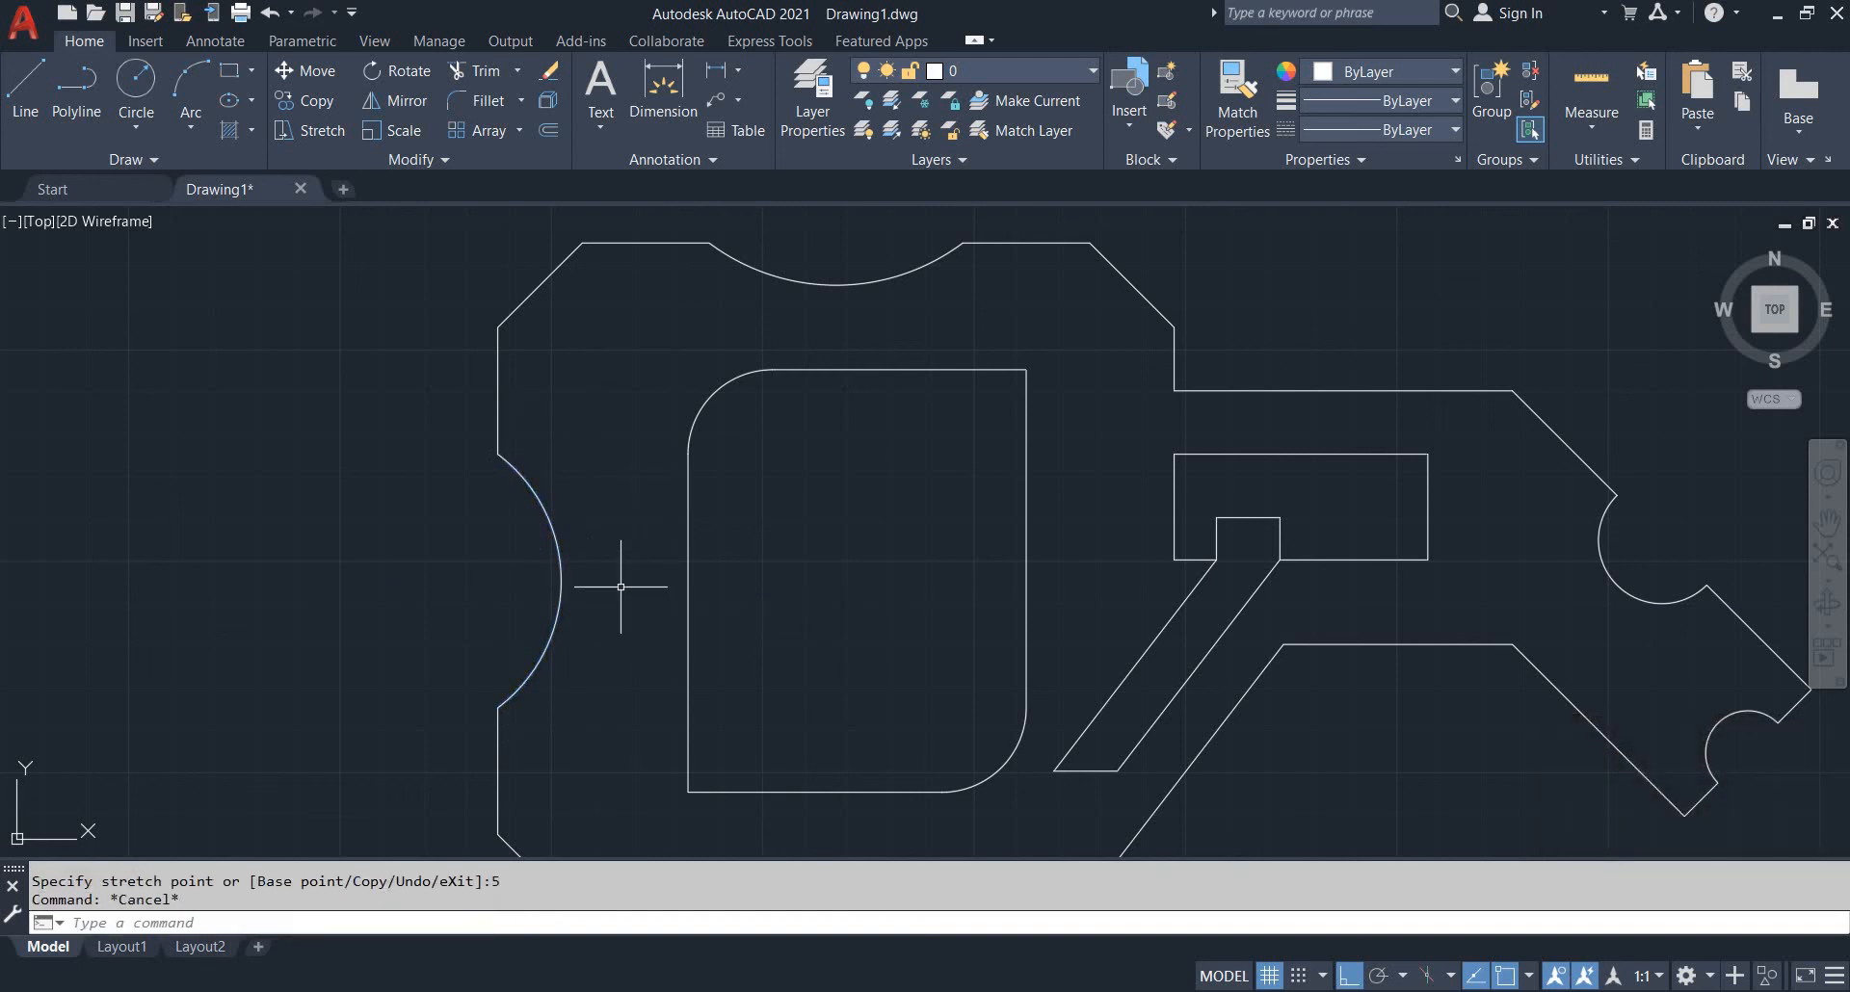
Stretch the midpoint of the arc on the profile's upper edge 5 units downward, keeping its endpoints fixed
click(859, 288)
click(837, 260)
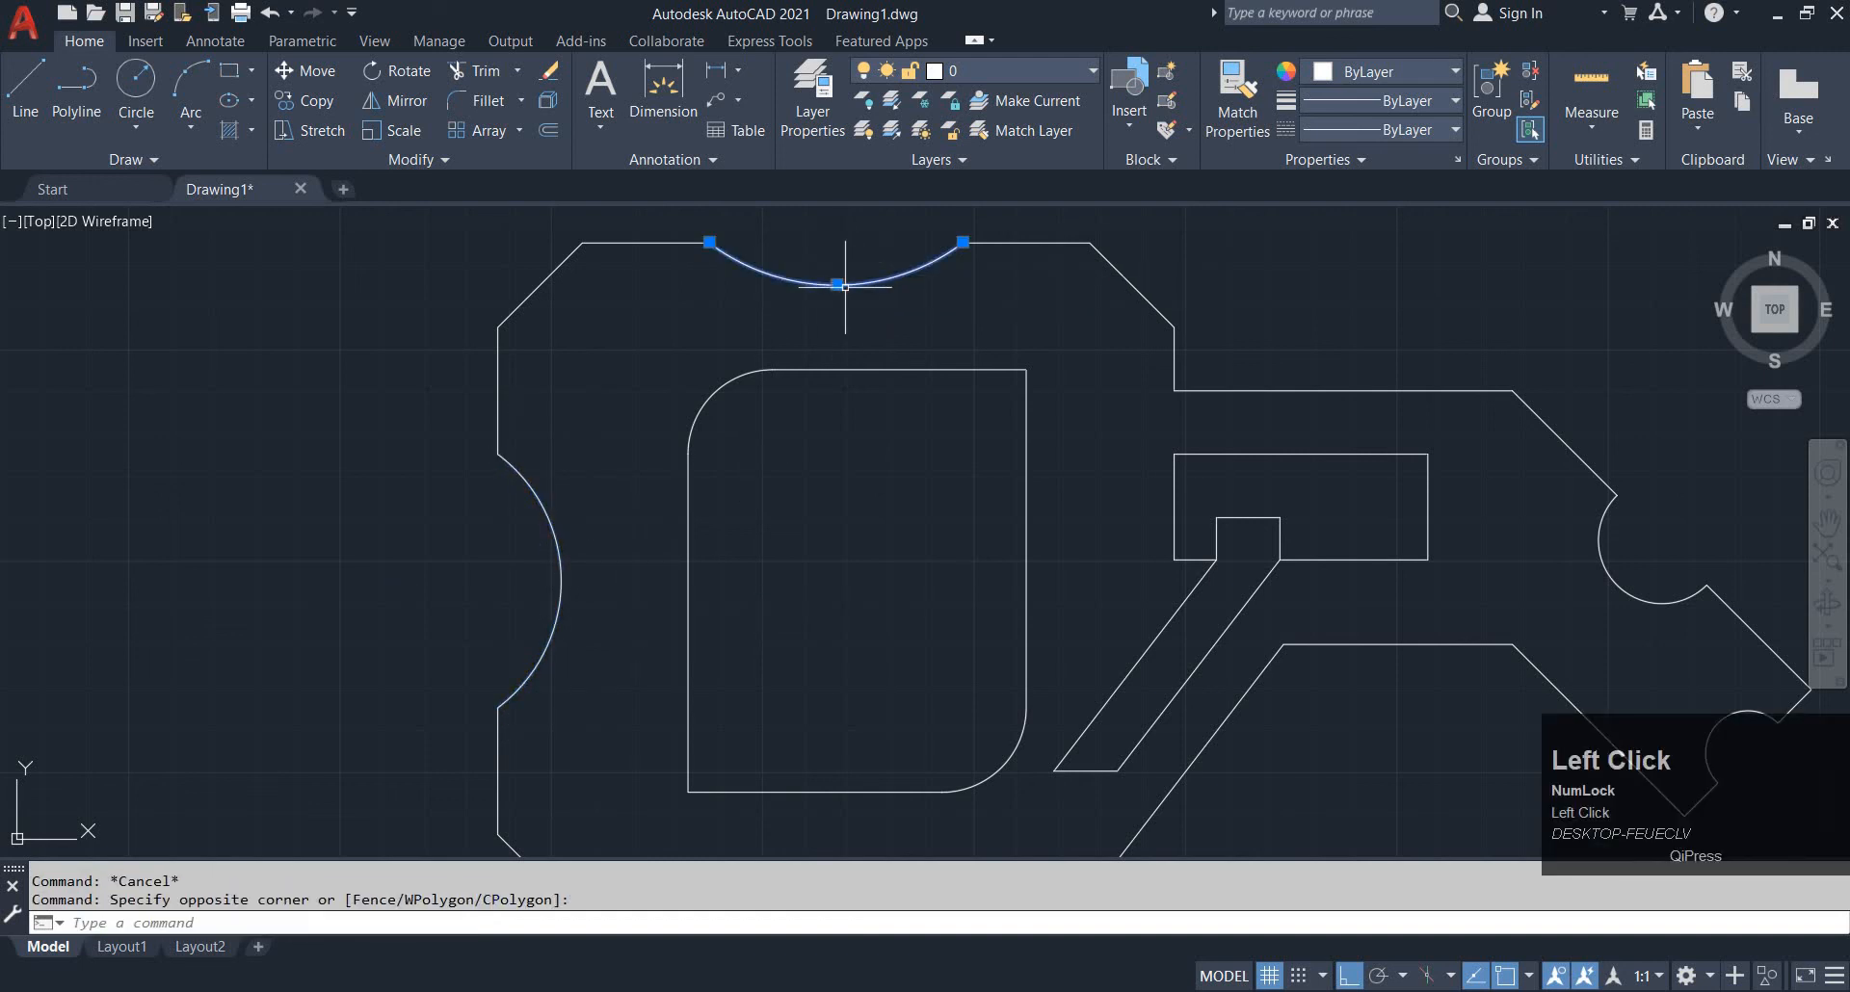
click(837, 284)
text(5)
key(Return)
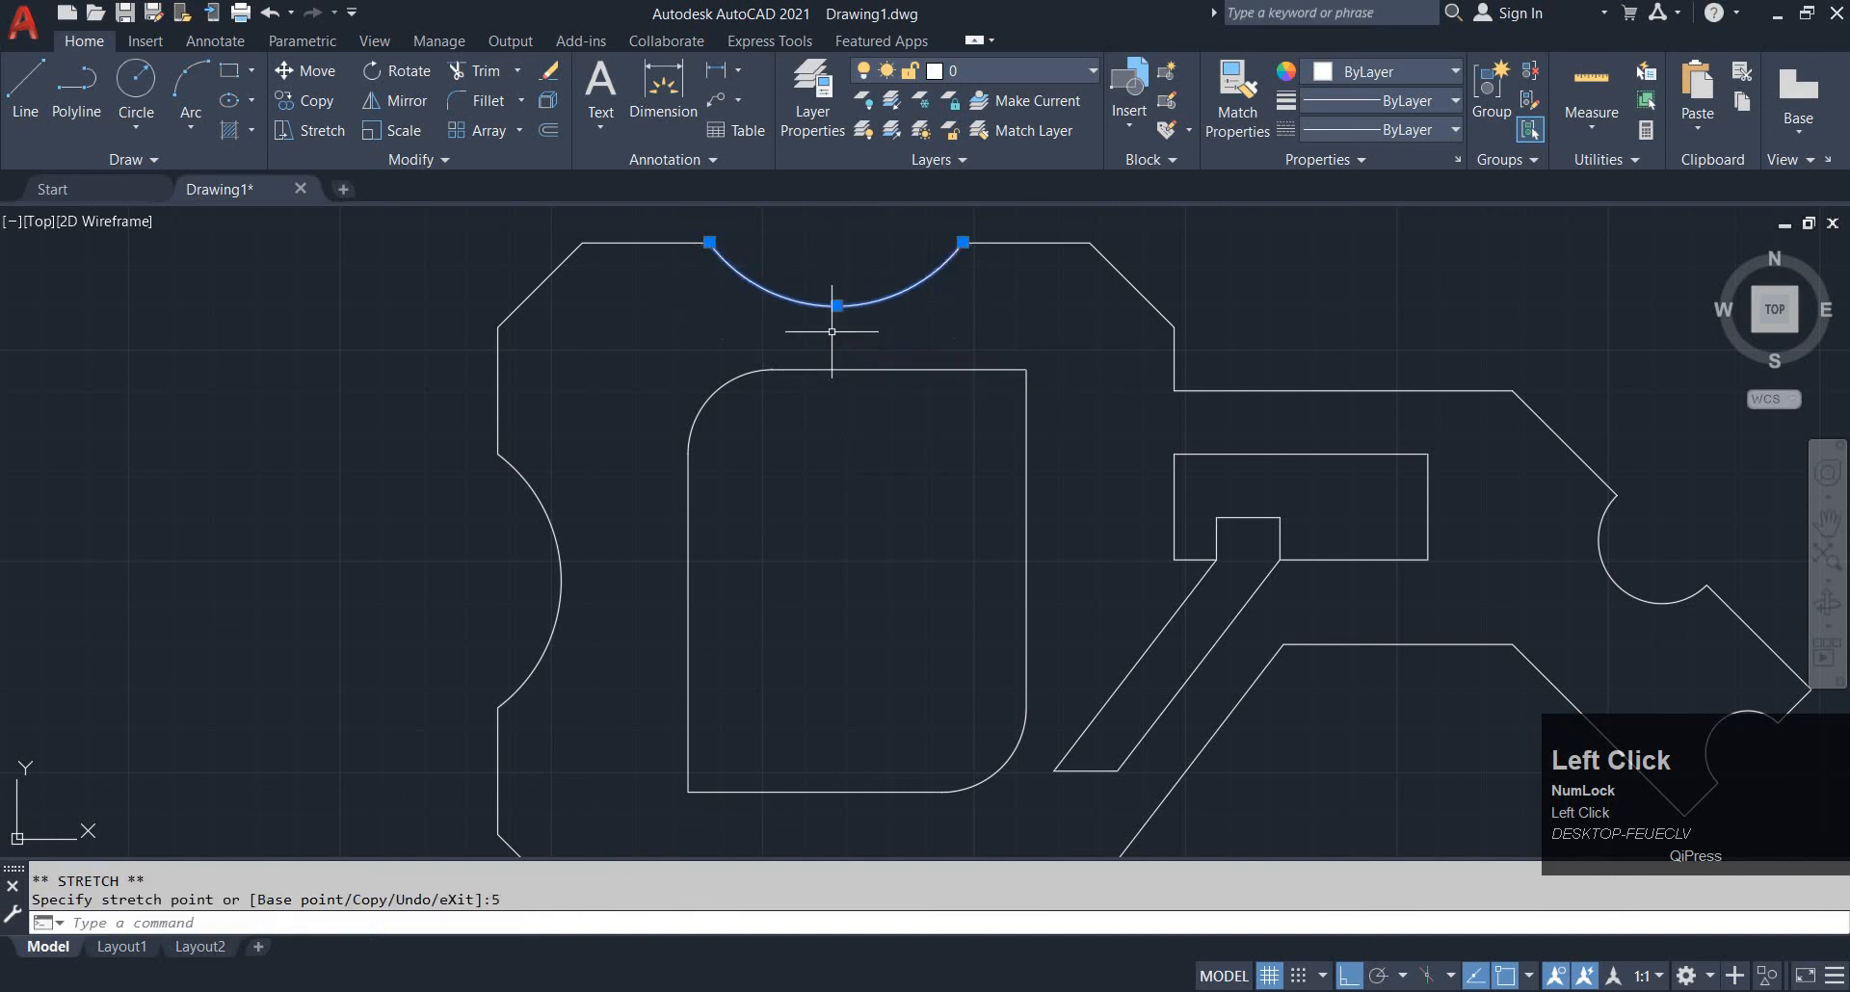
key(Escape)
Stretch the midpoint of the arc on the profile's lower edge 5 units upward, keeping its endpoints fixed
scroll(839, 330, down, 6)
mouse_move(873, 345)
middle_down()
mouse_move(916, 327)
mouse_move(902, 361)
middle_up()
scroll(863, 463, up, 4)
scroll(838, 573, up, 4)
click(860, 417)
click(835, 364)
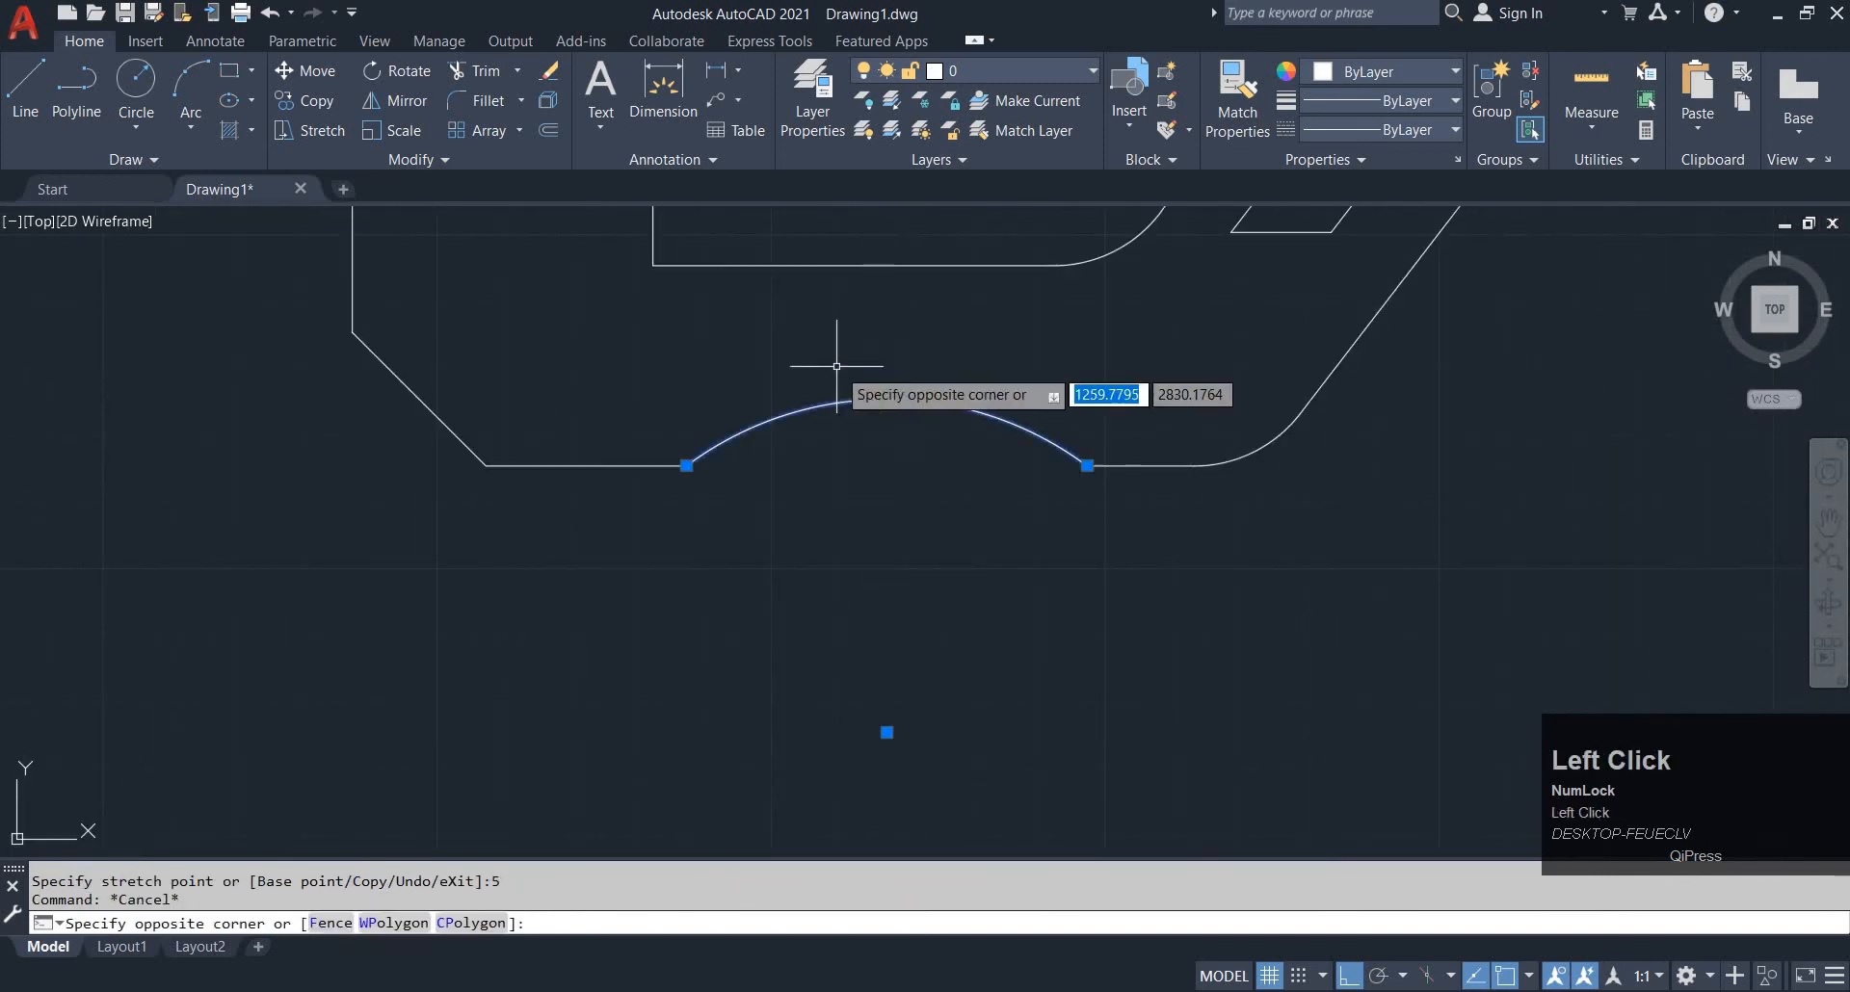
click(886, 399)
text(5)
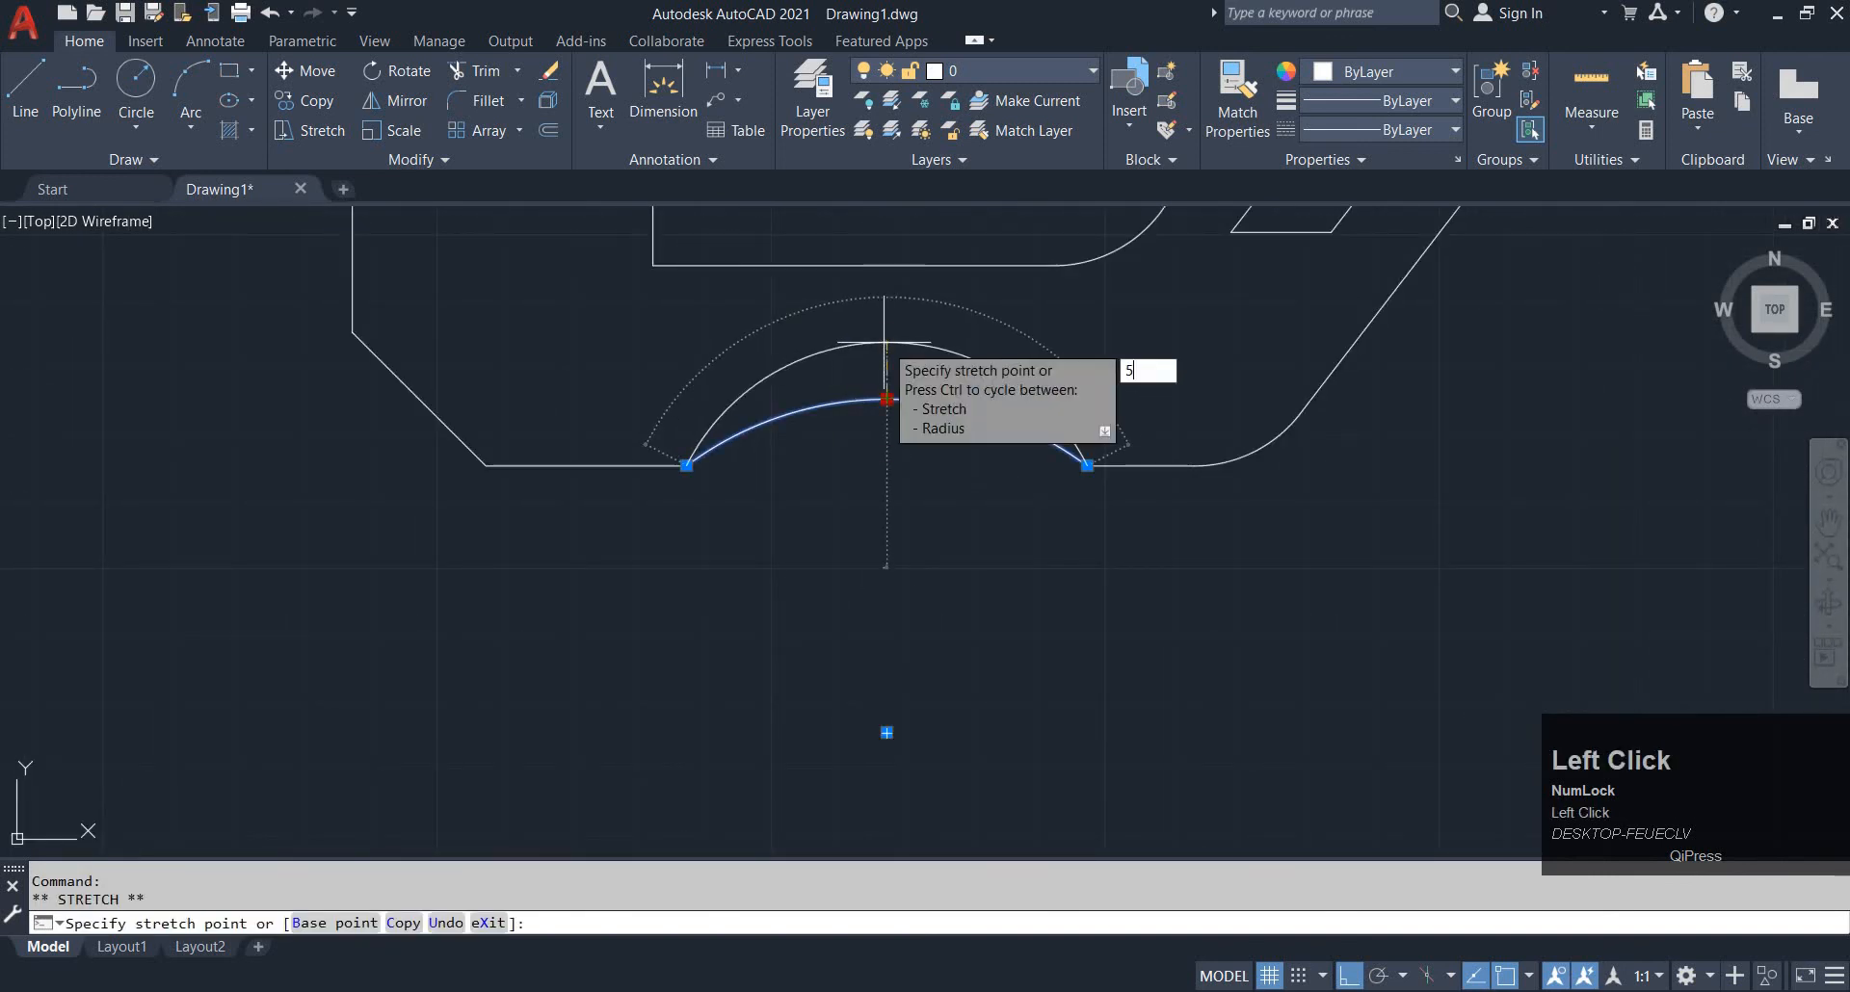
key(Return)
key(Escape)
Compare the whole profile with the EX 50 reference image, then return to the drawing and inspect the full outline
scroll(876, 338, down, 5)
middle_drag(1003, 425, 822, 476)
scroll(977, 479, up, 2)
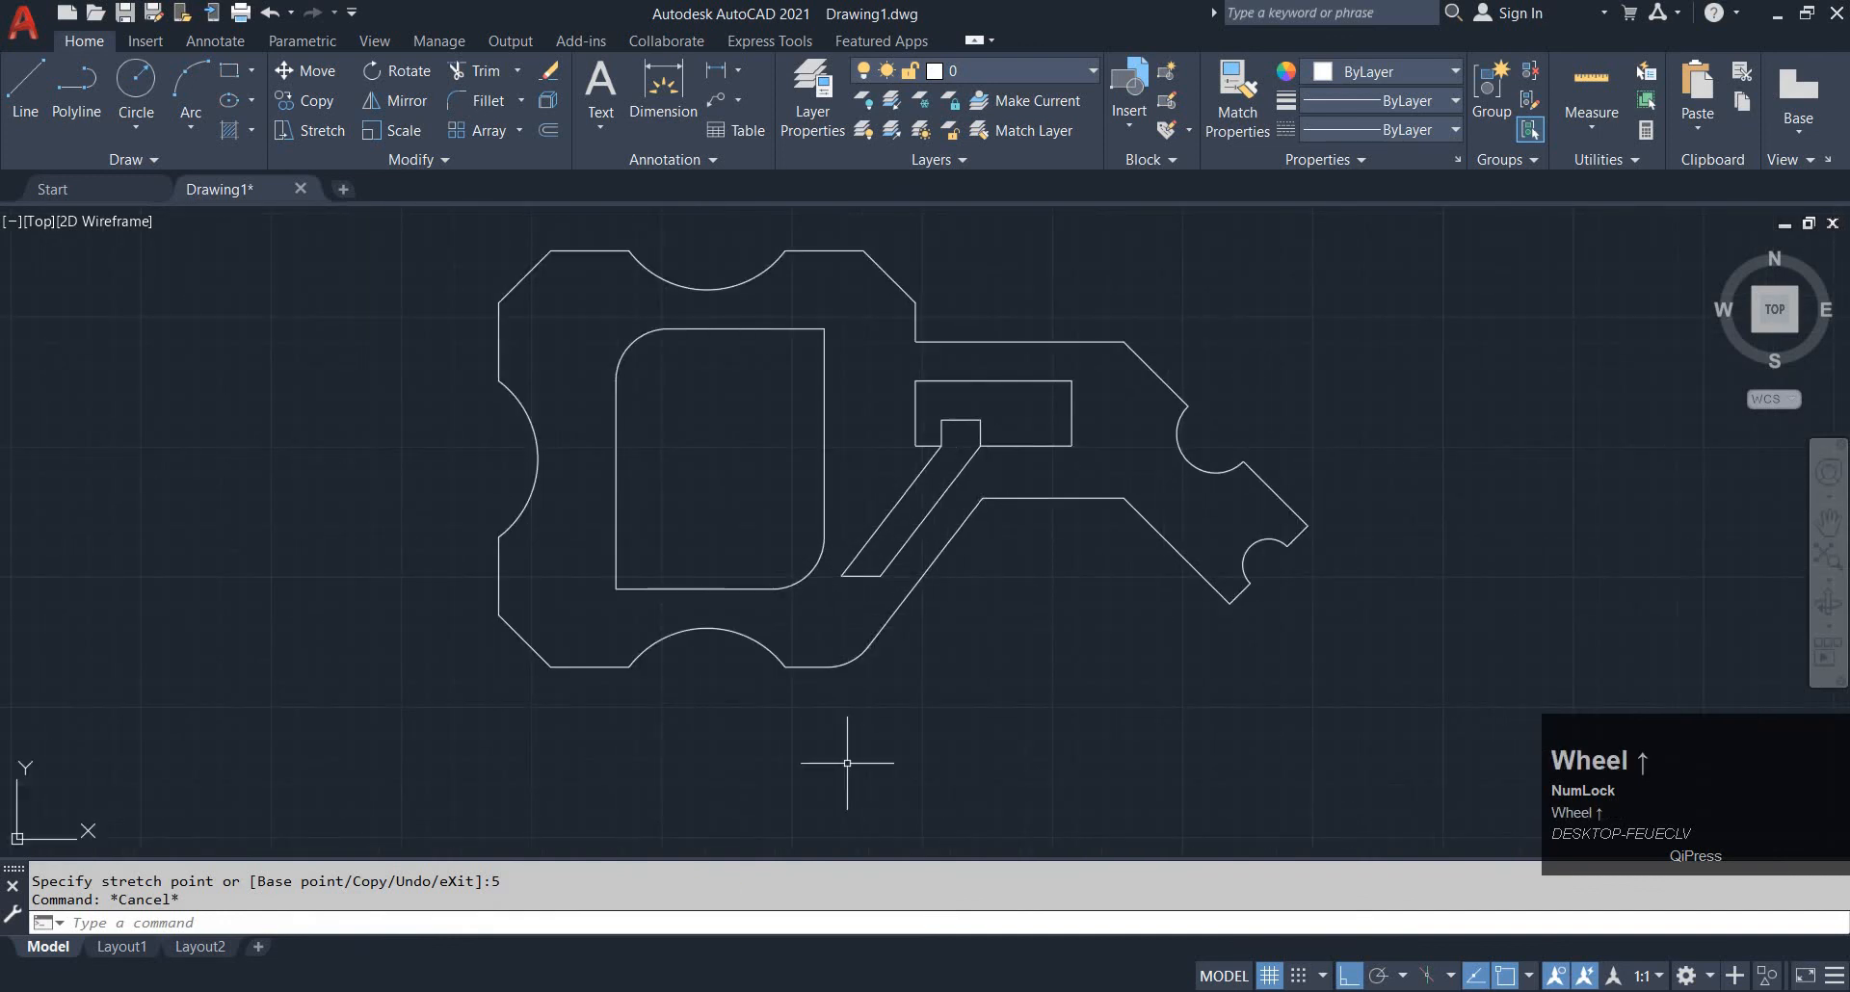
click(767, 990)
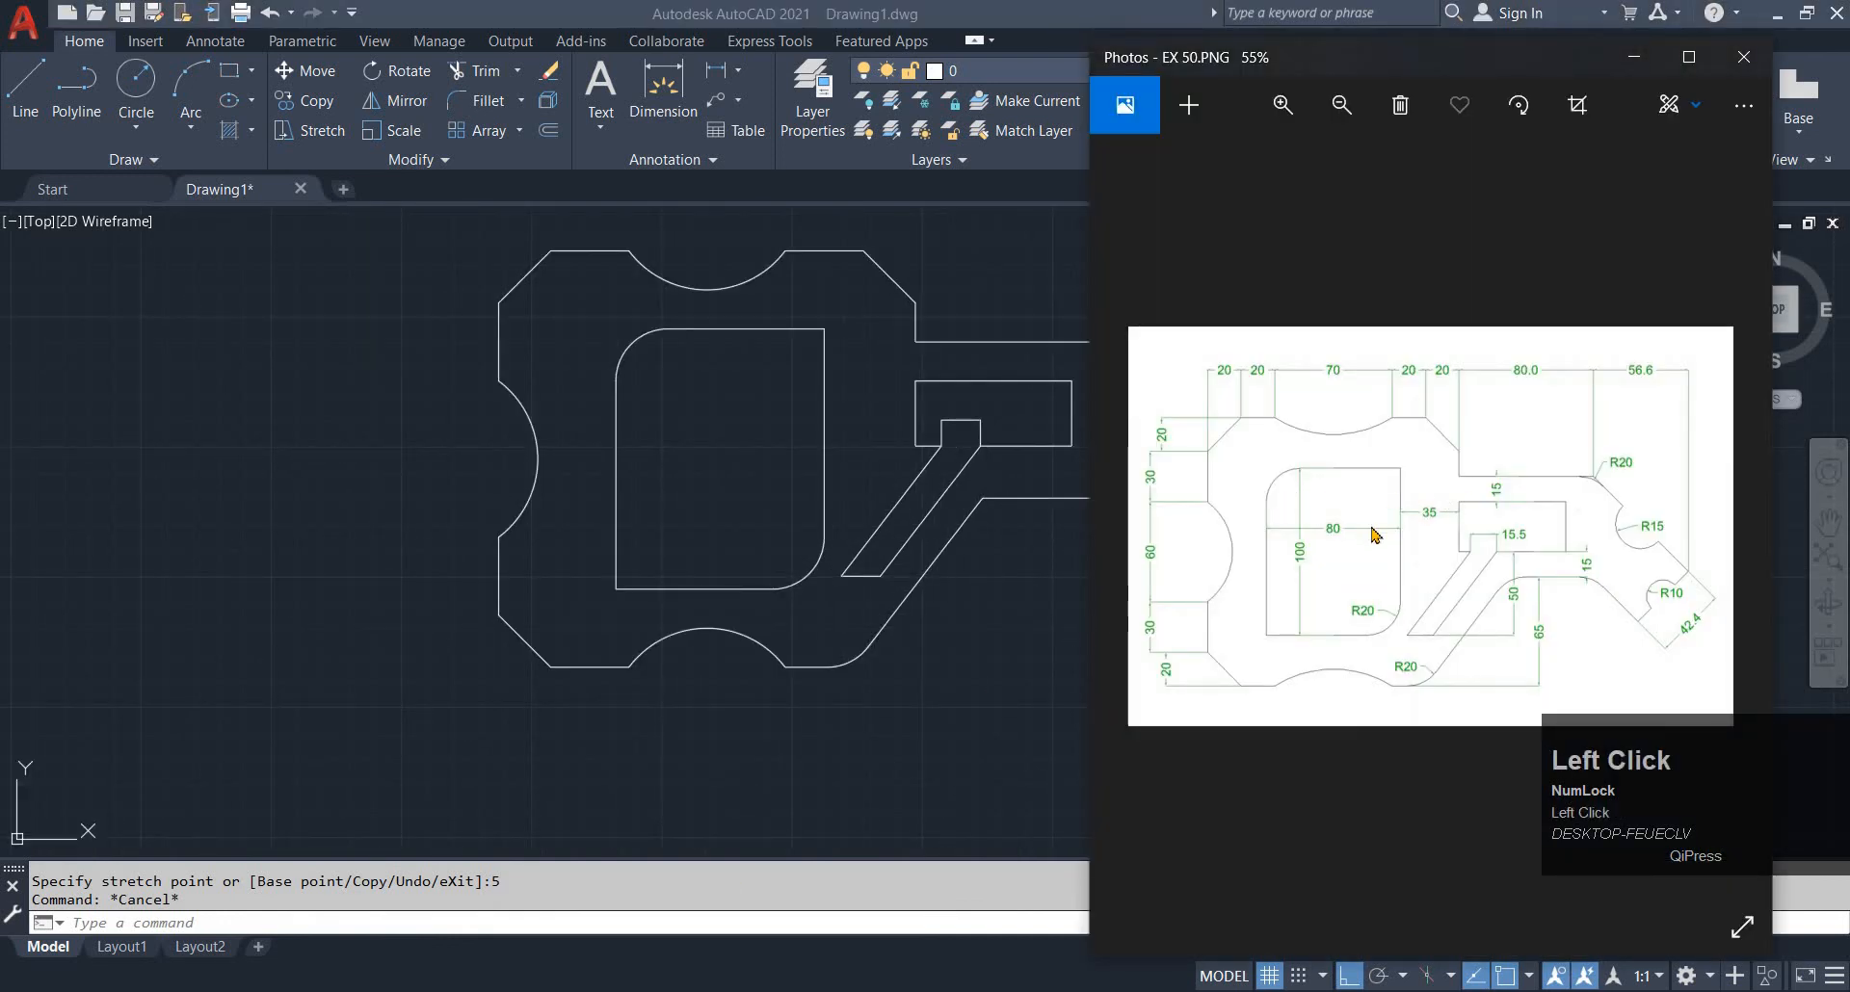
key(ctrl)
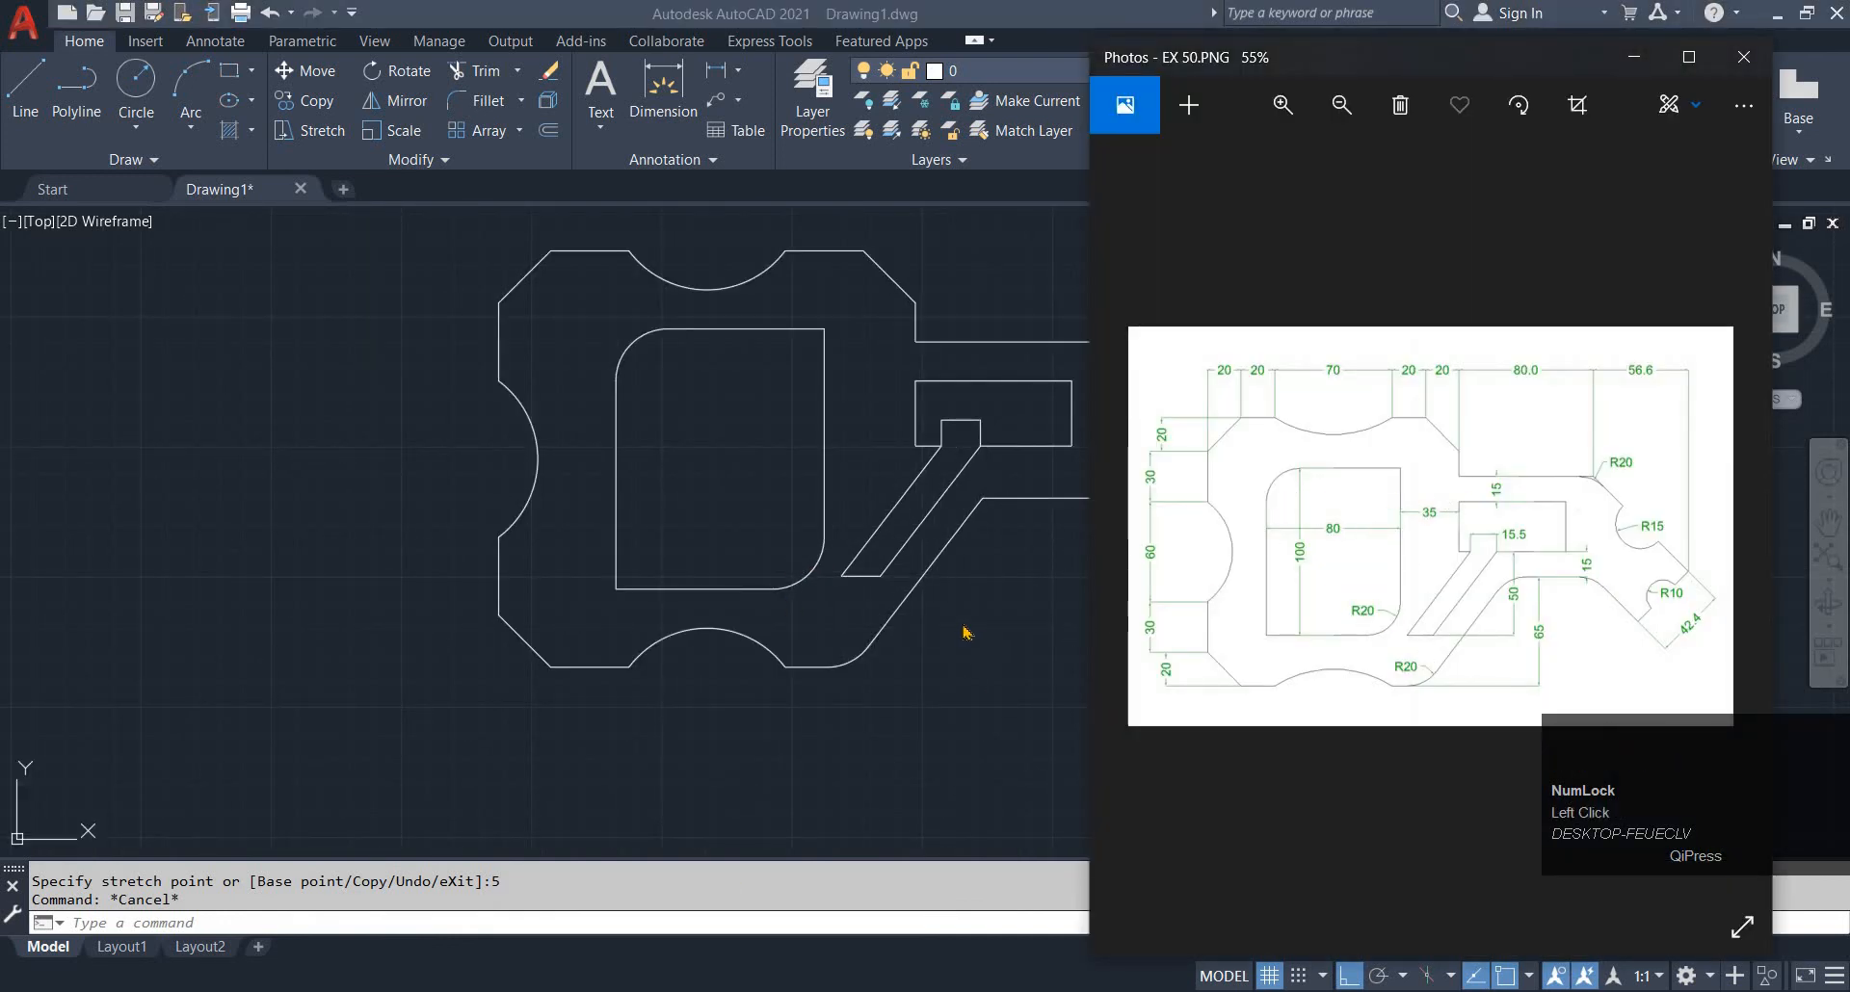
scroll(963, 631, down, 3)
middle_click(1031, 626)
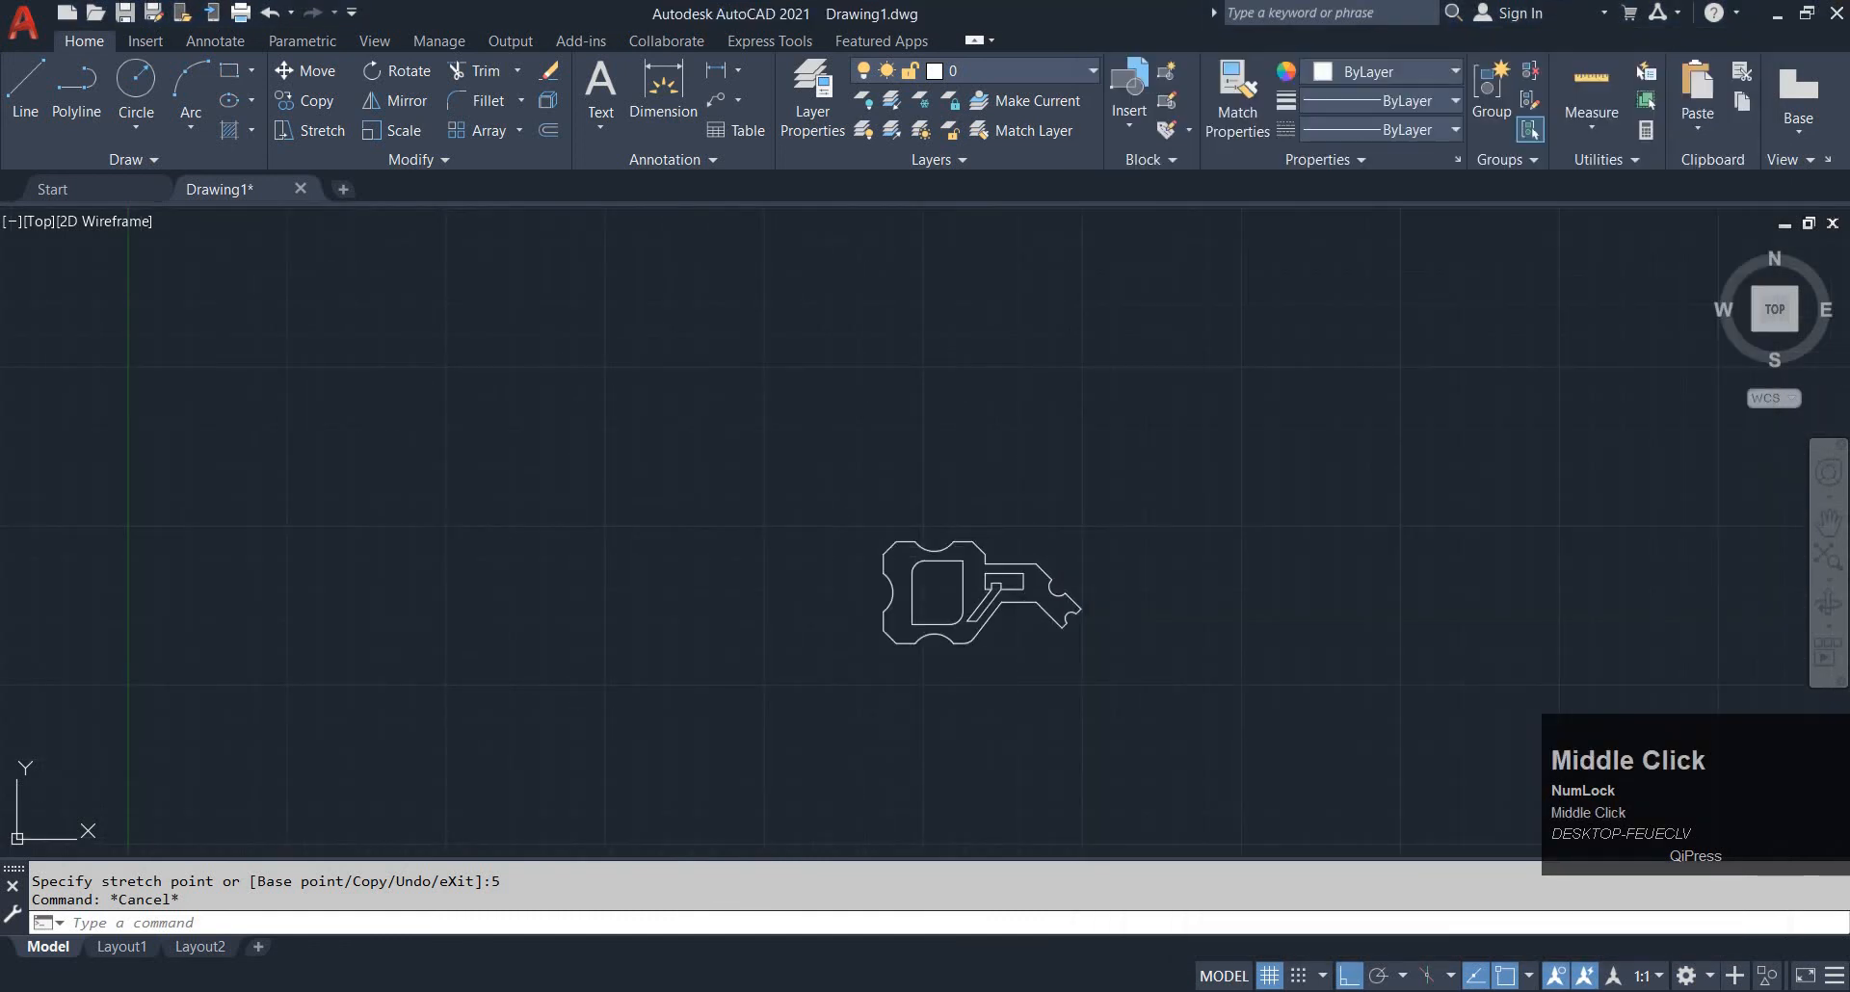
scroll(1045, 625, up, 4)
mouse_move(1045, 625)
middle_down()
mouse_move(1003, 673)
mouse_move(1036, 689)
mouse_move(1011, 578)
mouse_move(915, 595)
middle_up()
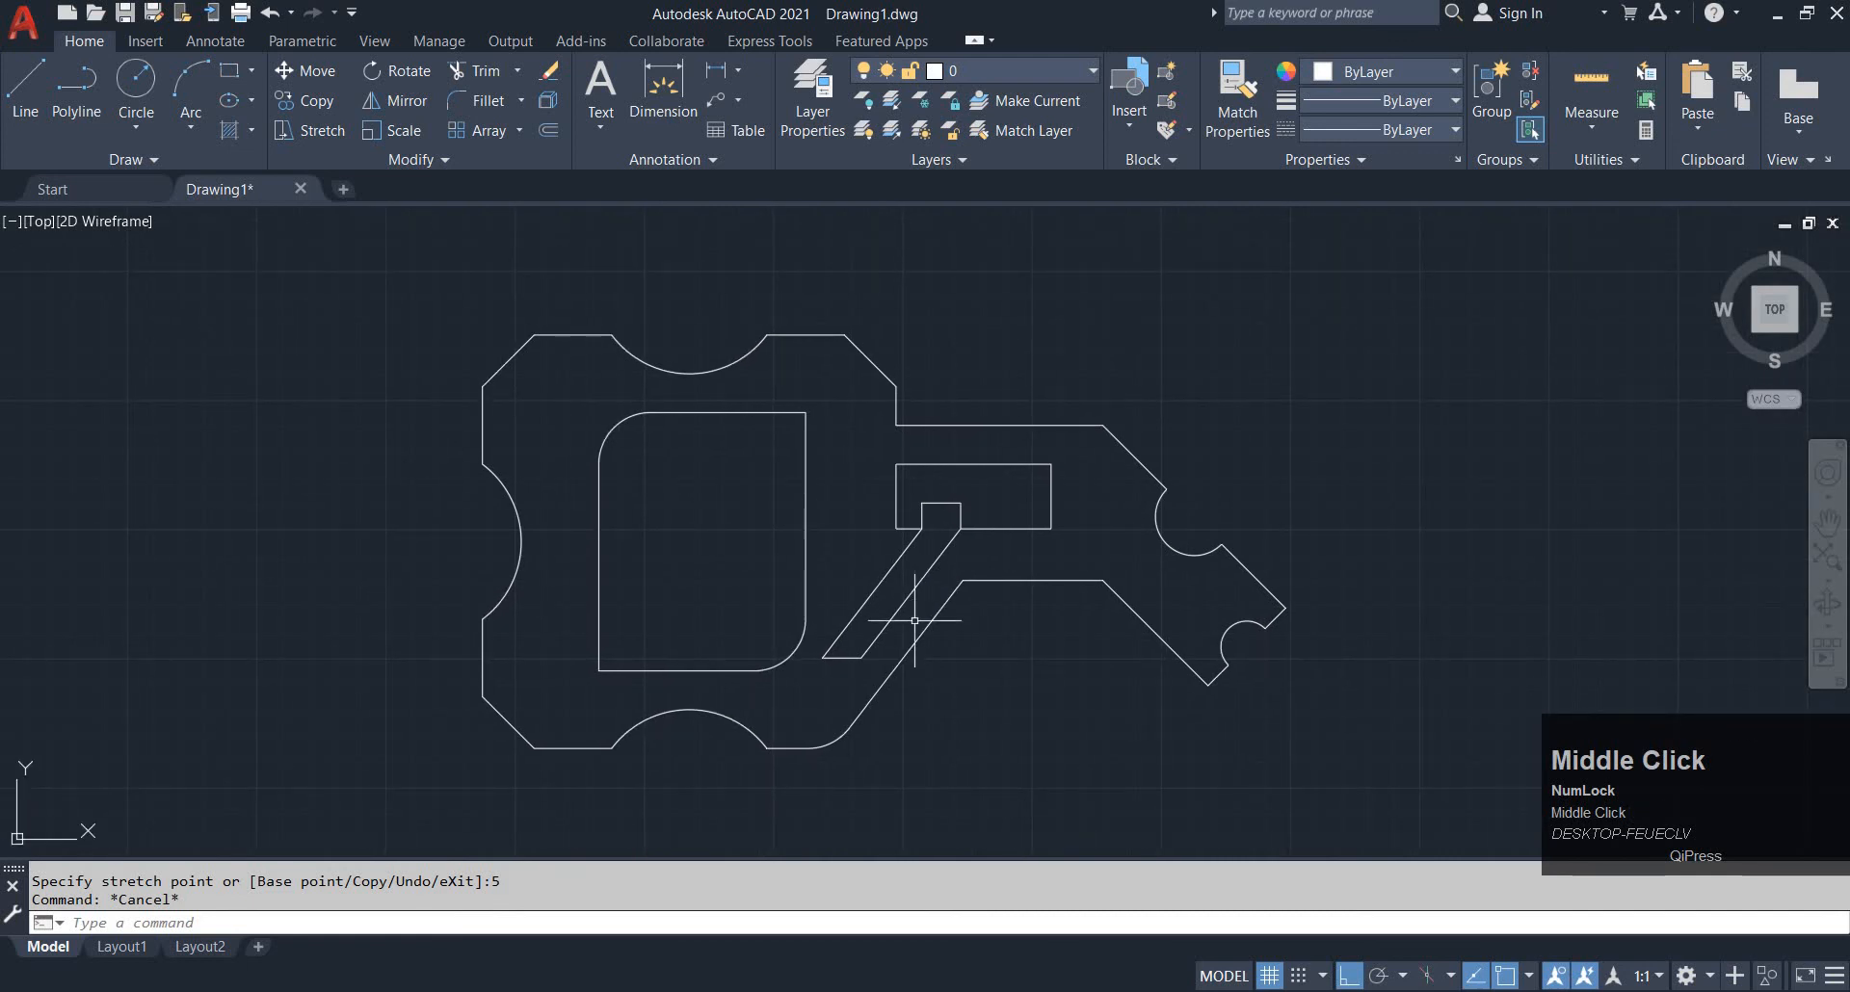